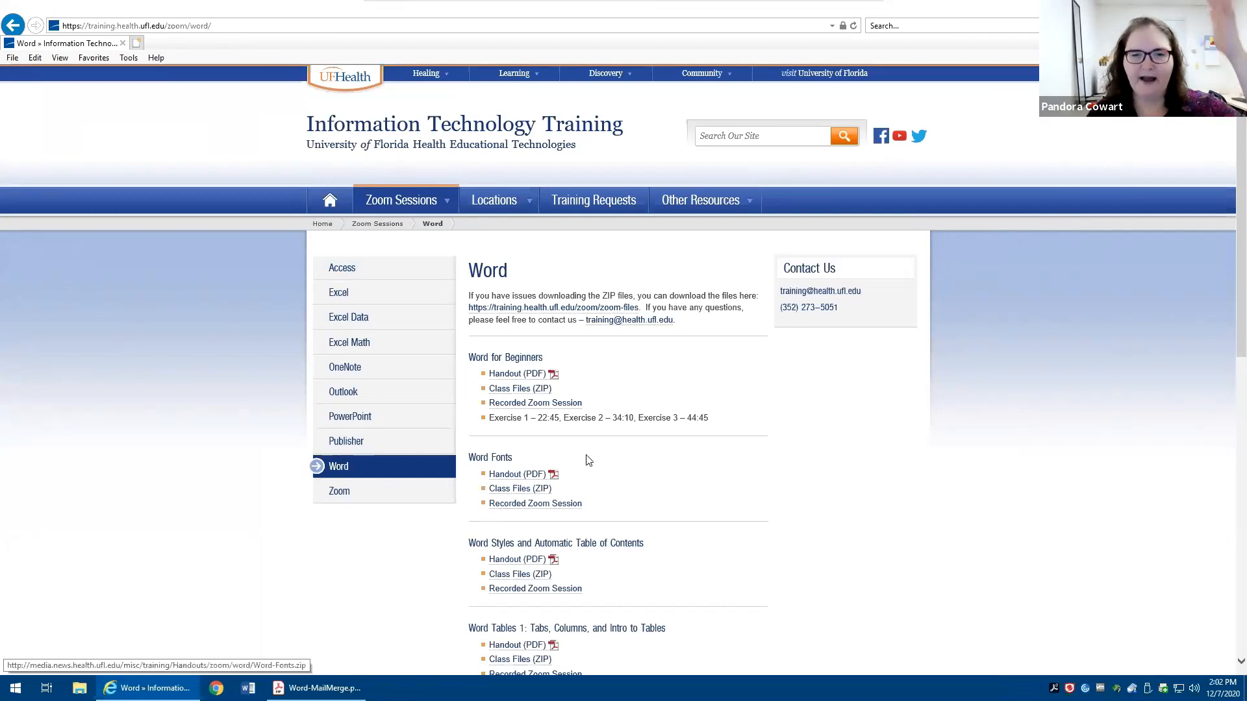
Open the class files ZIP for Word Mail Merge 1 from the training page and open its WordMailMerge folder.
{"action": "scroll", "coordinate": [638, 355], "scroll_direction": "down", "scroll_amount": 10}
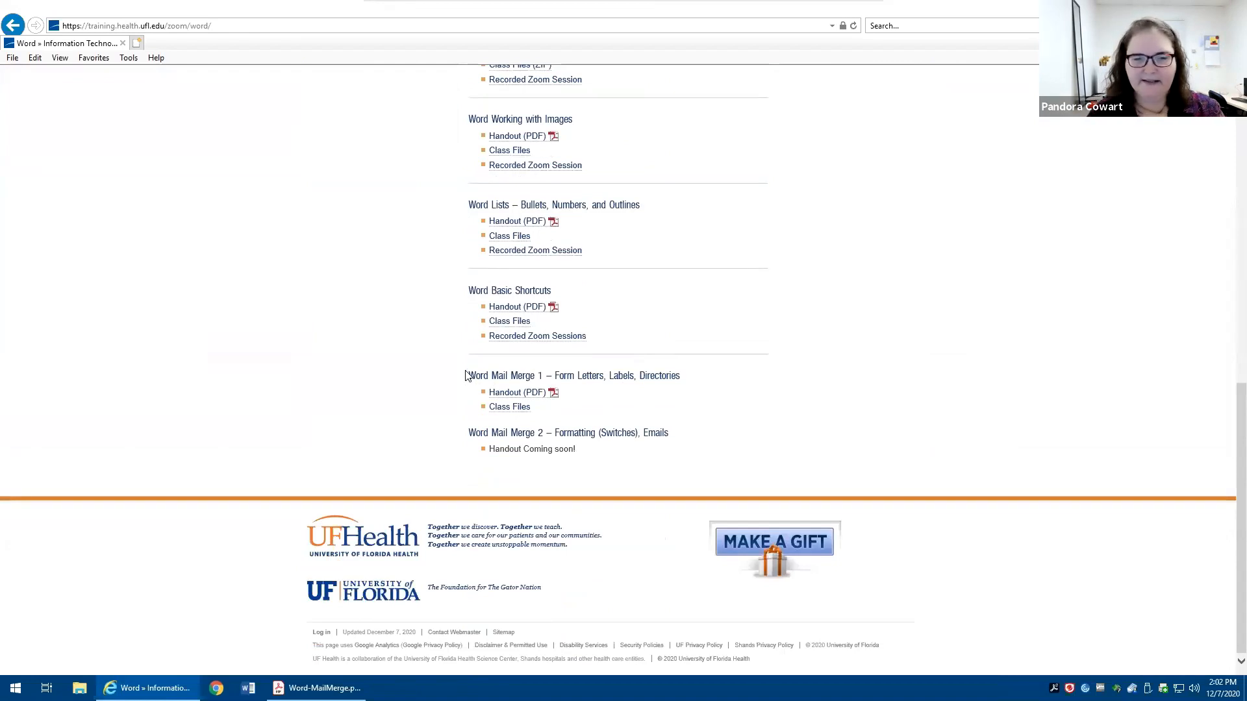
{"action": "left_click_drag", "start_coordinate": [468, 375], "coordinate": [680, 378]}
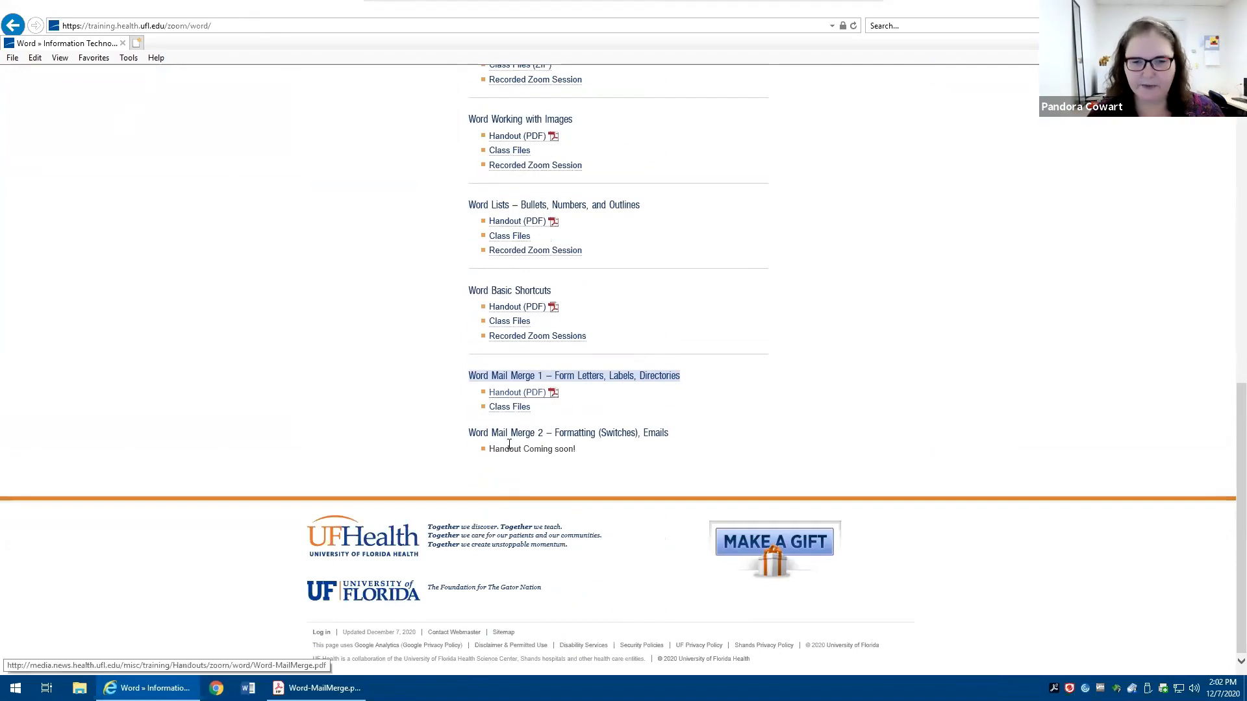
{"action": "left_click", "coordinate": [508, 407]}
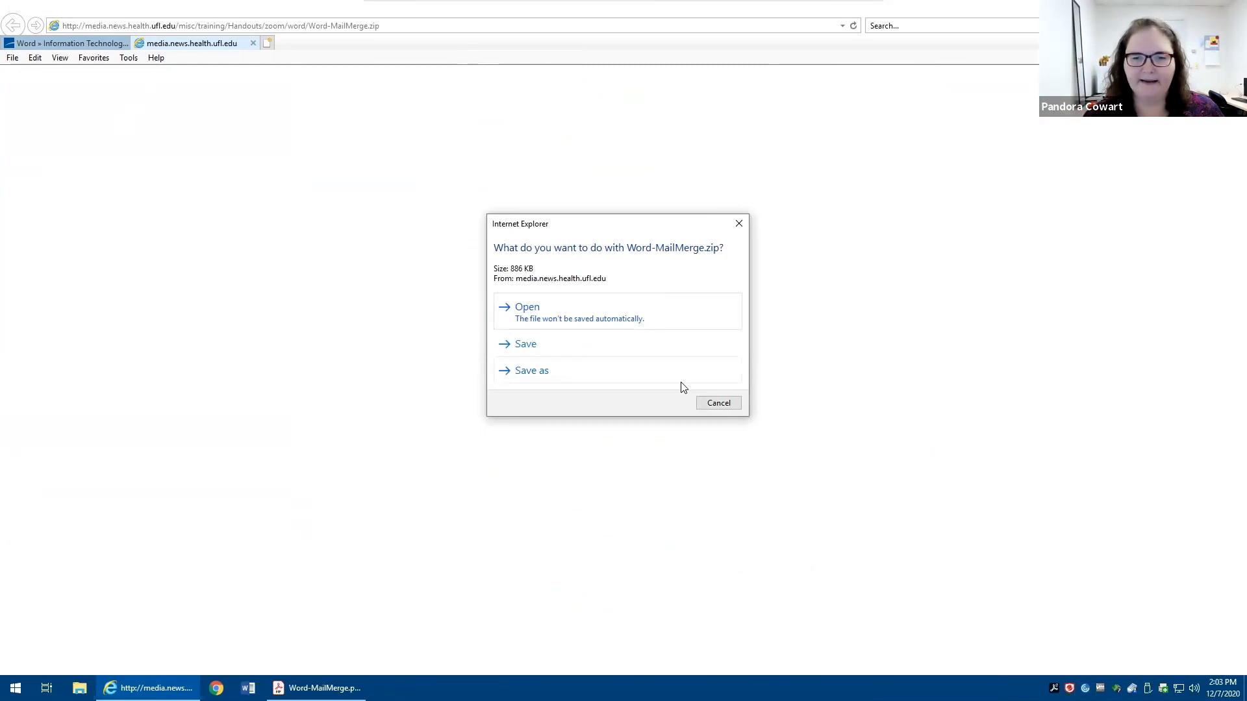
{"action": "left_click", "coordinate": [535, 319]}
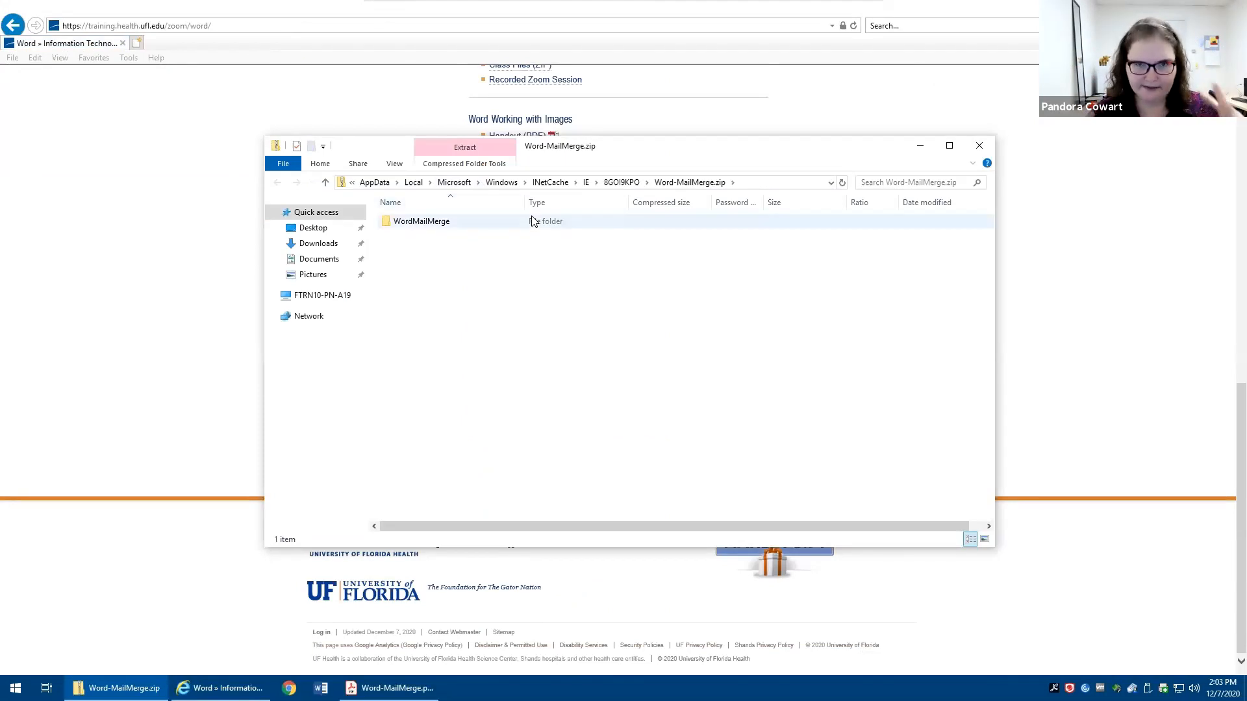
{"action": "double_click", "coordinate": [446, 225]}
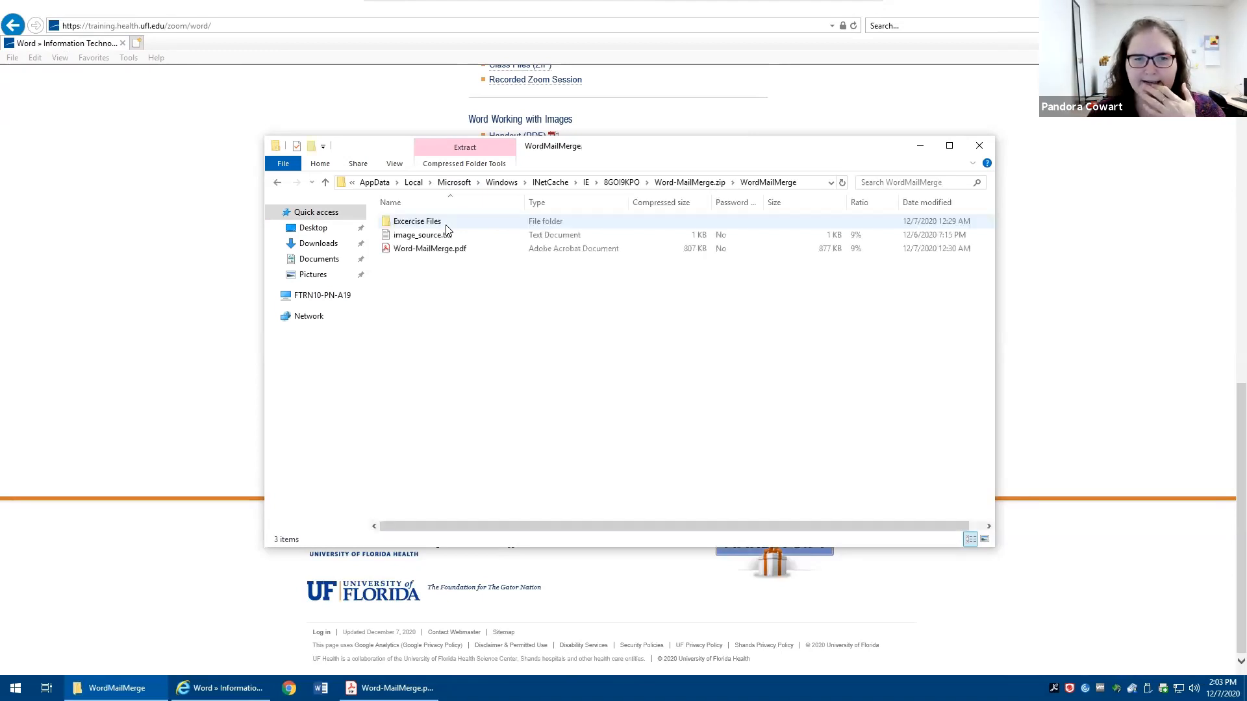
Look at the files in the Excercise Files folder inside the Word-MailMerge.zip archive.
{"action": "left_click", "coordinate": [425, 253]}
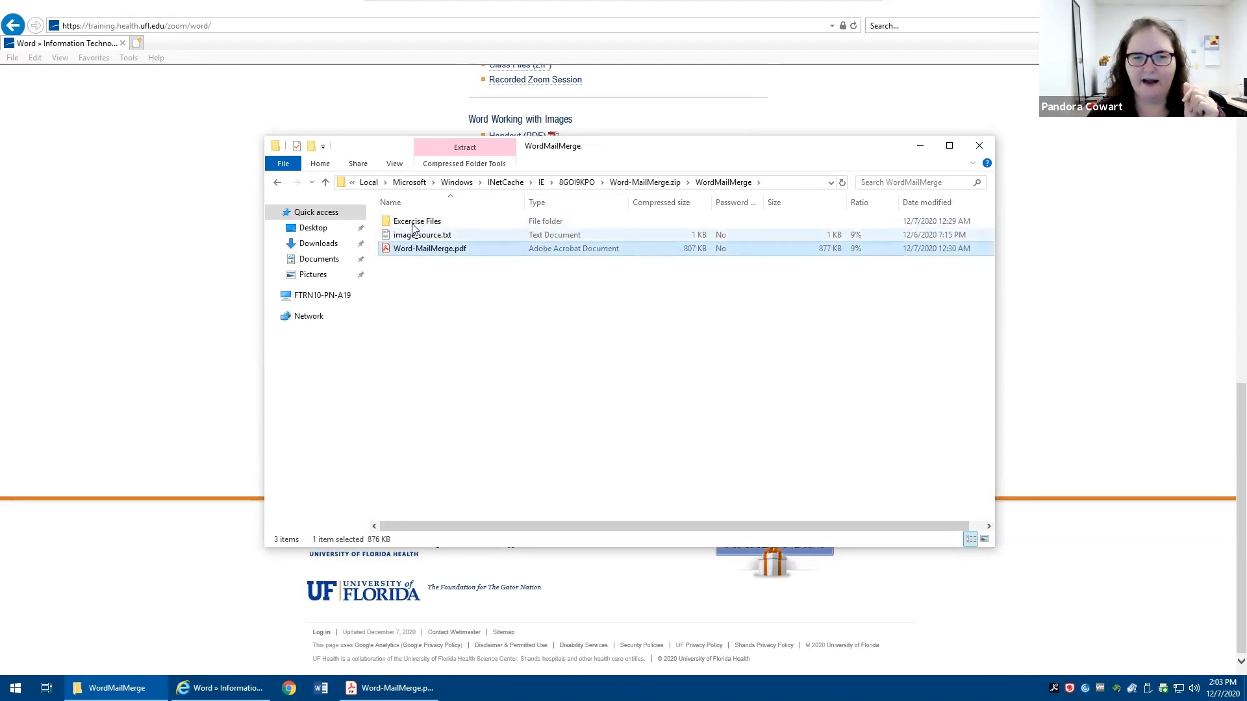
{"action": "left_click", "coordinate": [414, 224]}
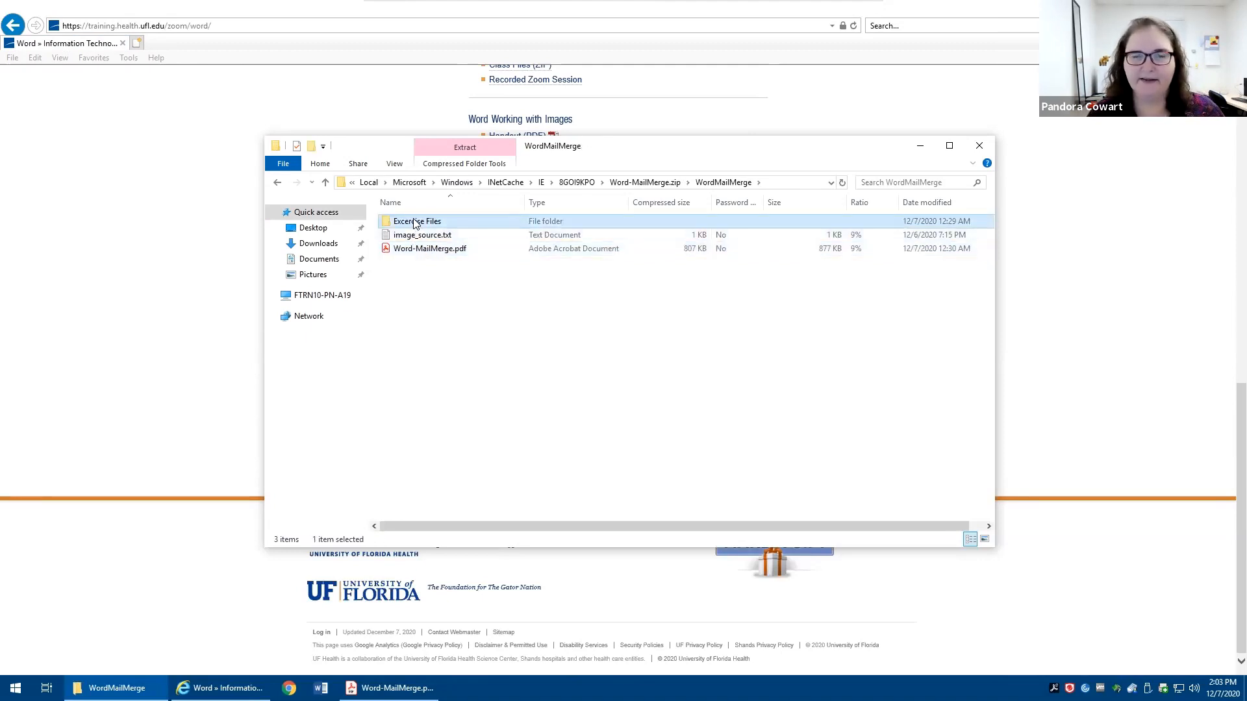
{"action": "double_click", "coordinate": [415, 224]}
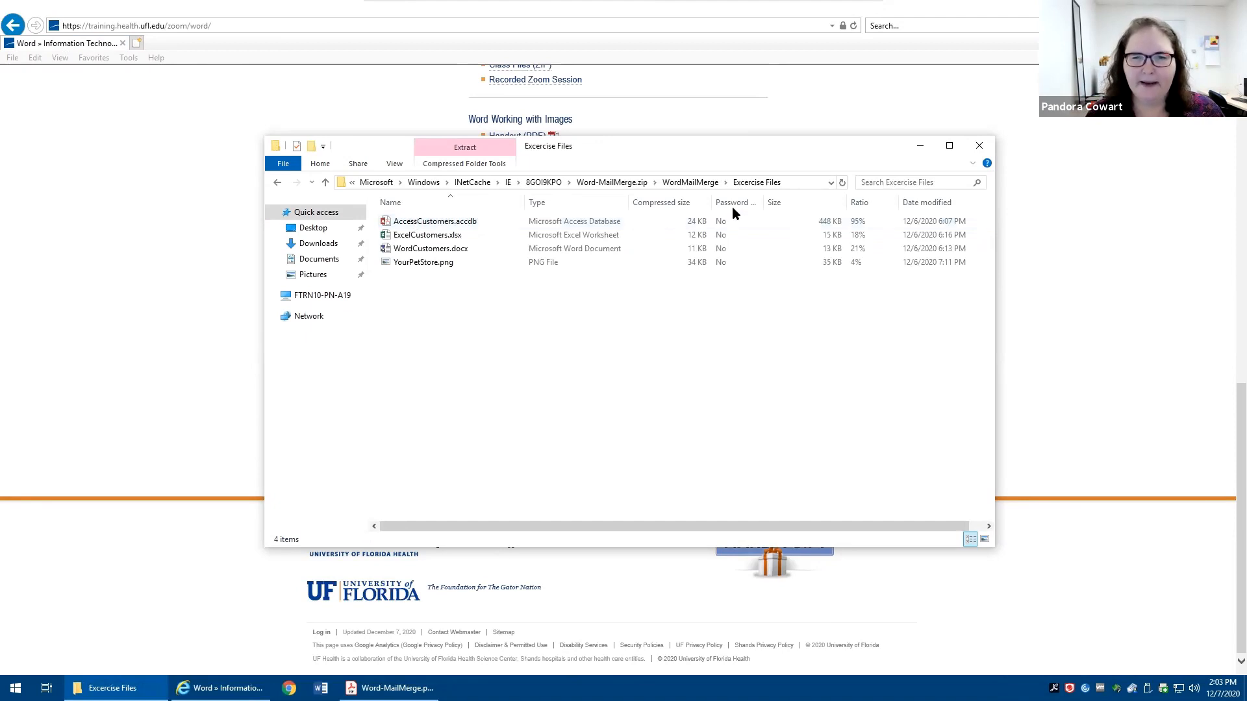
Copy the Excercise Files folder from the archive to the Desktop and open the copied folder.
{"action": "left_click", "coordinate": [278, 184]}
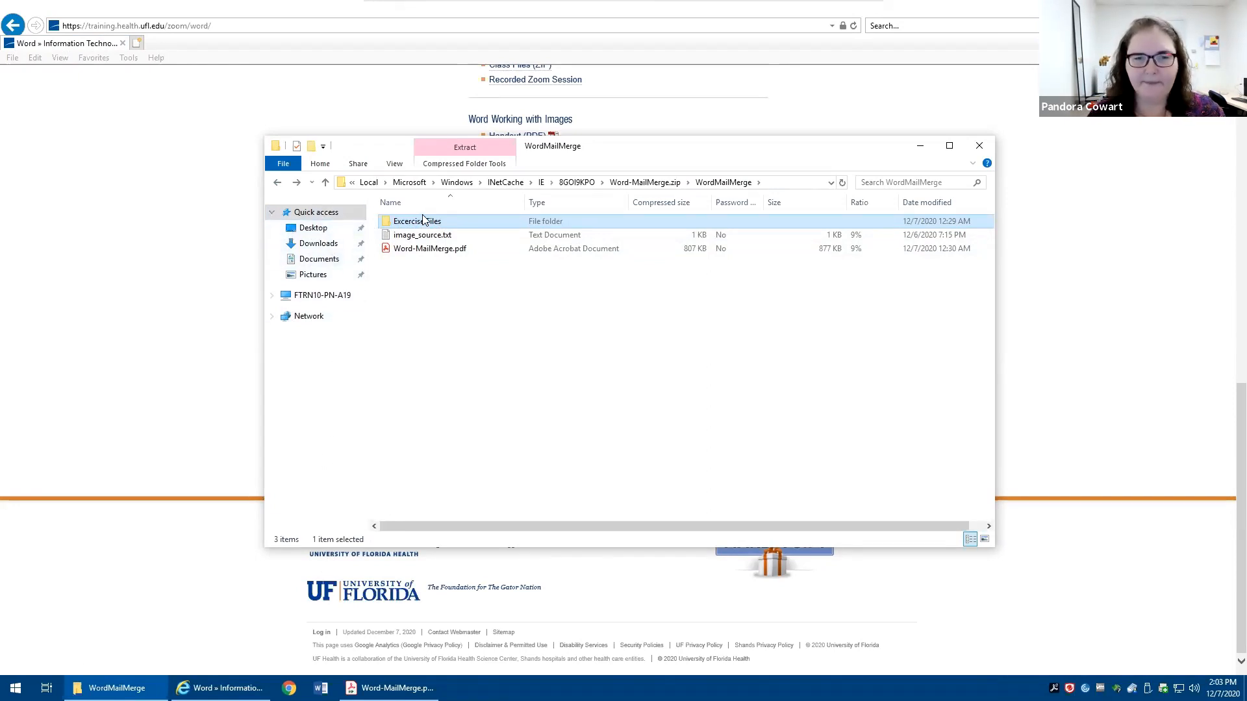
{"action": "left_click_drag", "start_coordinate": [420, 225], "coordinate": [311, 229]}
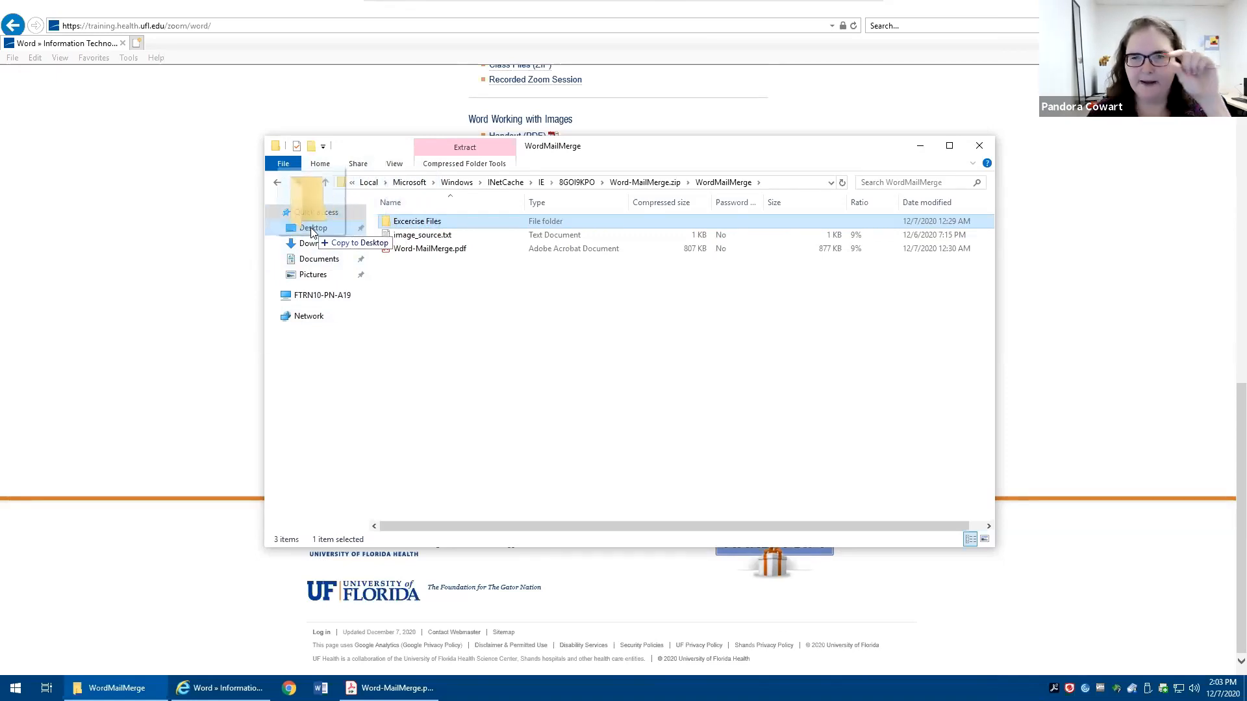
{"action": "left_click_drag", "start_coordinate": [312, 231], "coordinate": [312, 232]}
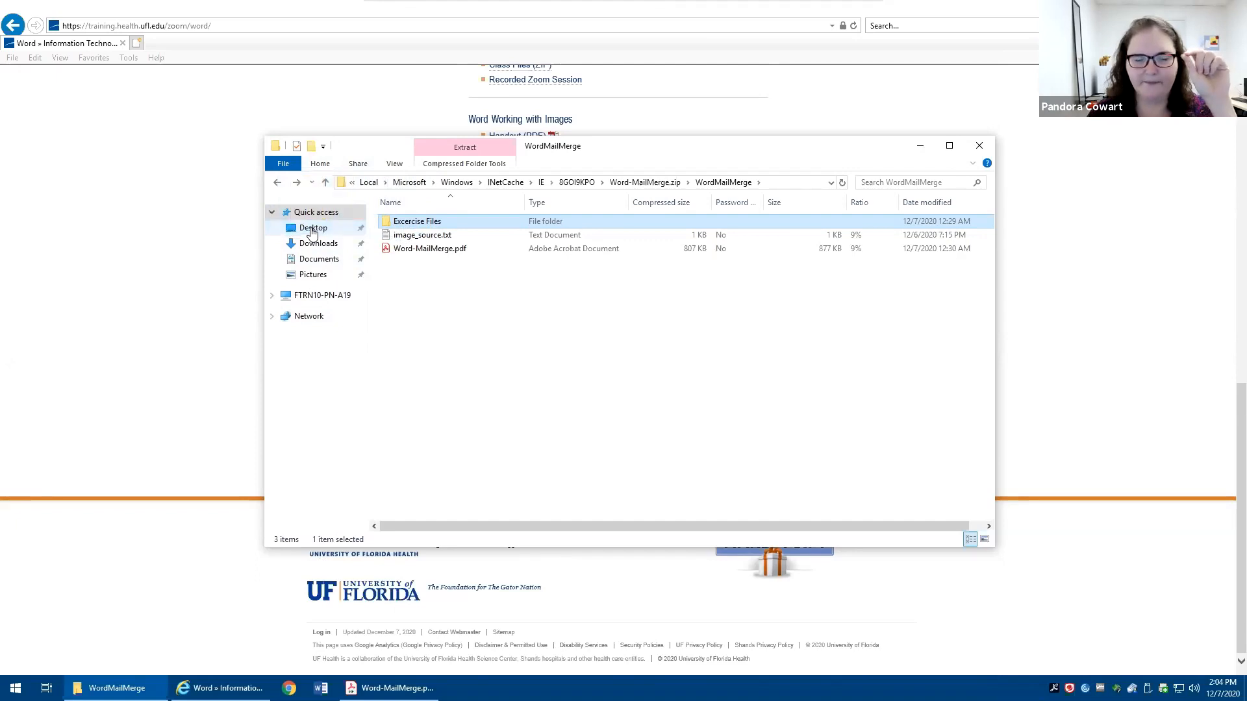
{"action": "left_click", "coordinate": [312, 229]}
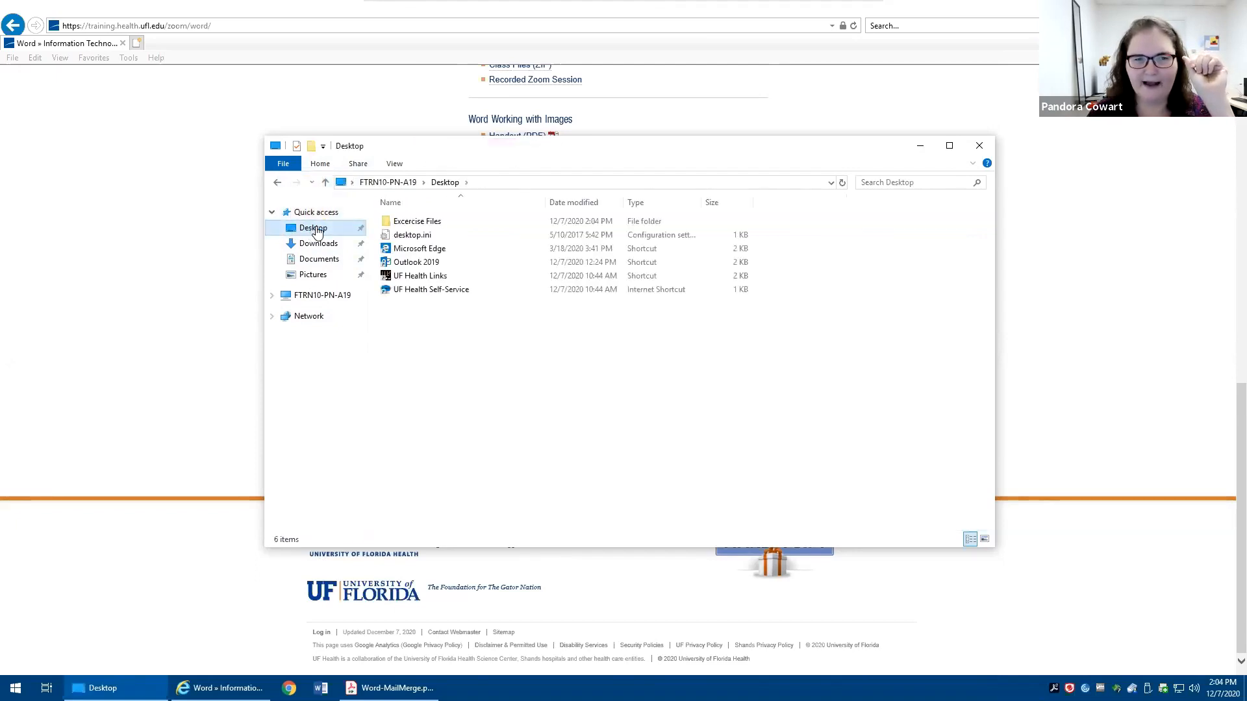
{"action": "double_click", "coordinate": [433, 224]}
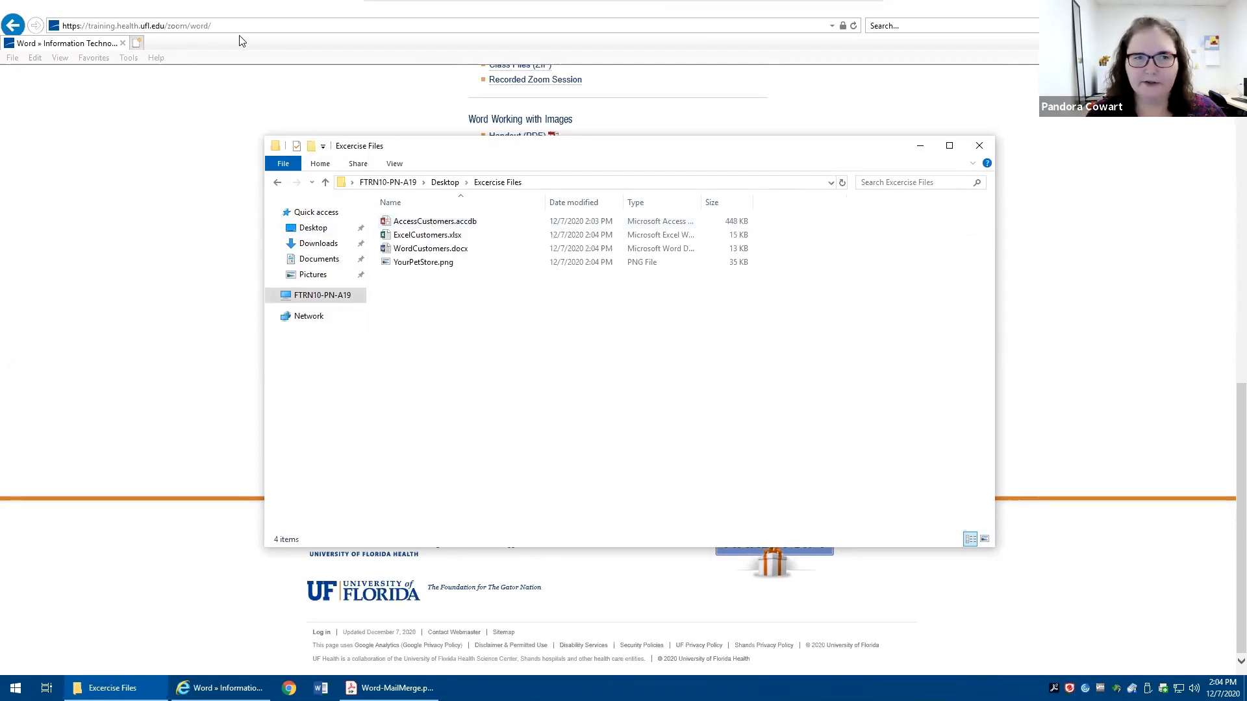
Review the Excercise Files folder on the Desktop and in the archive, and the Word Mail Merge 1 class files link on the web page.
{"action": "left_click", "coordinate": [154, 156]}
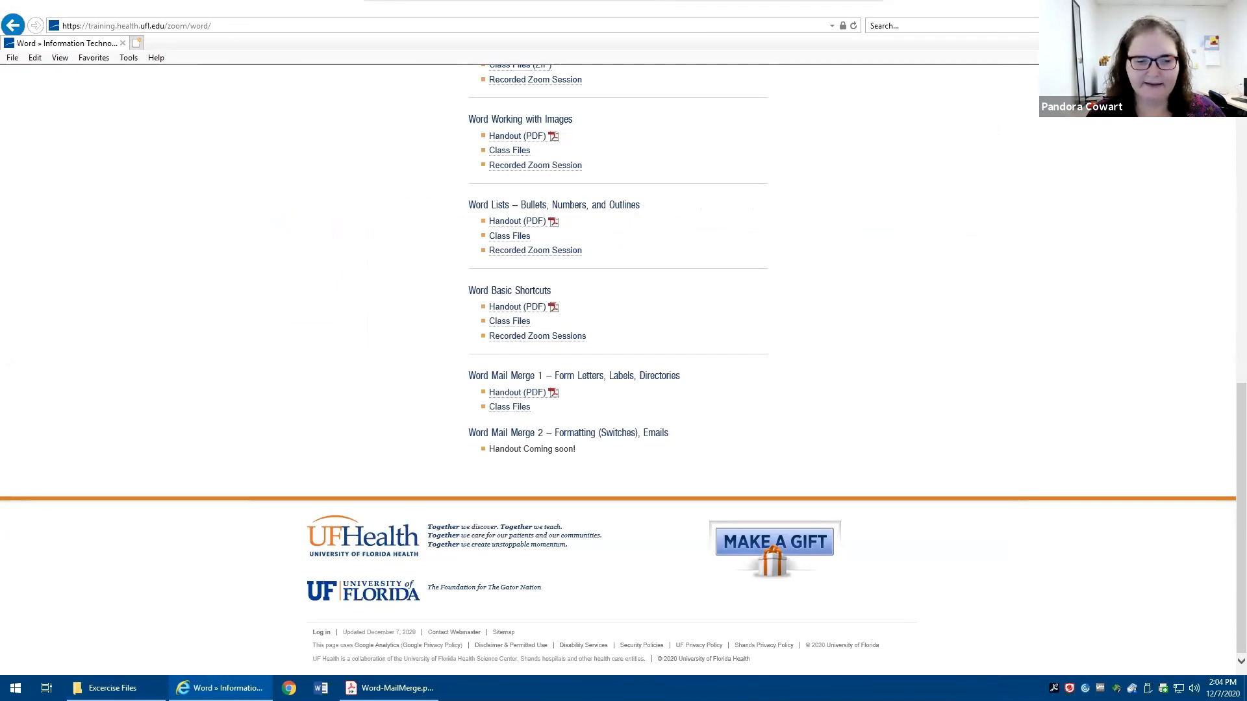
{"action": "left_click", "coordinate": [149, 689]}
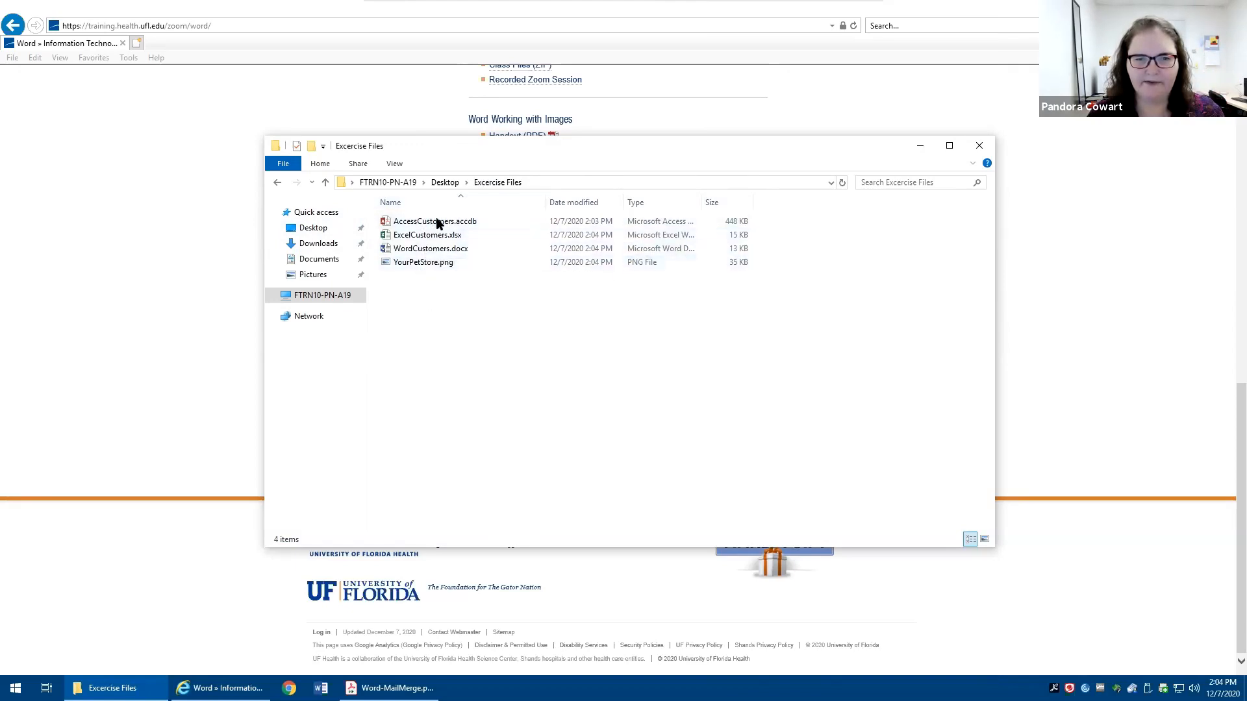
{"action": "left_click", "coordinate": [447, 183]}
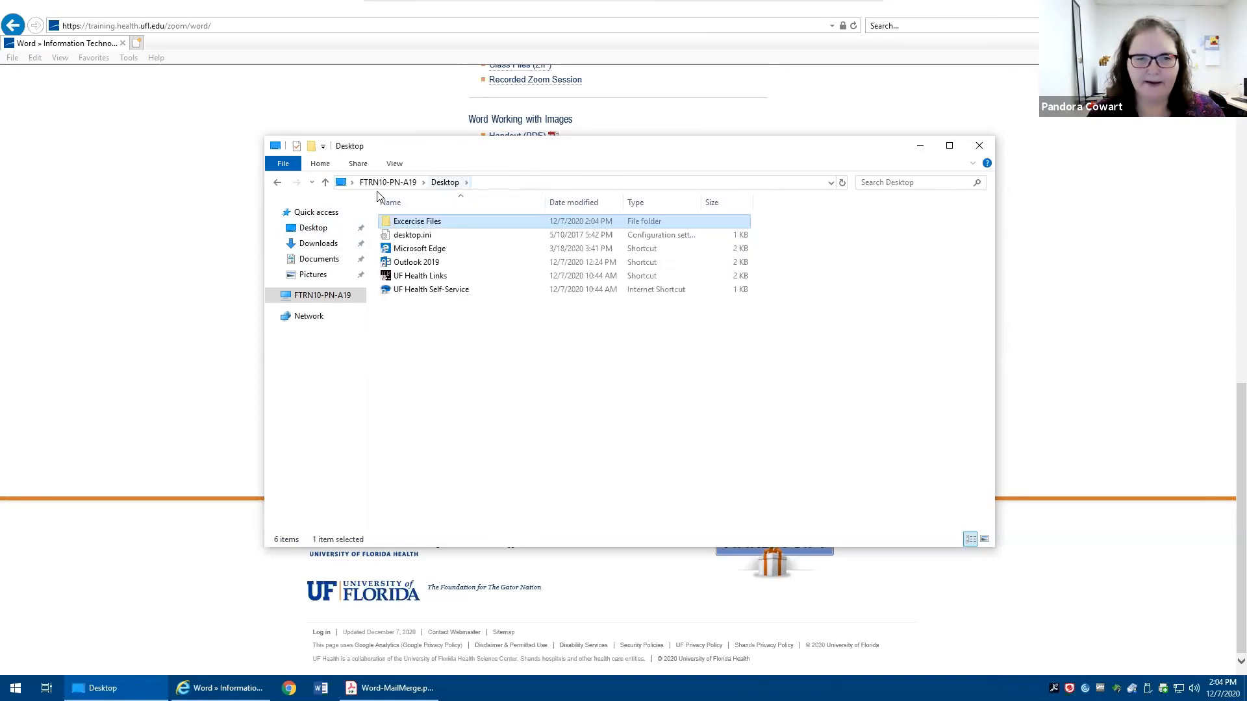
{"action": "left_click", "coordinate": [277, 183]}
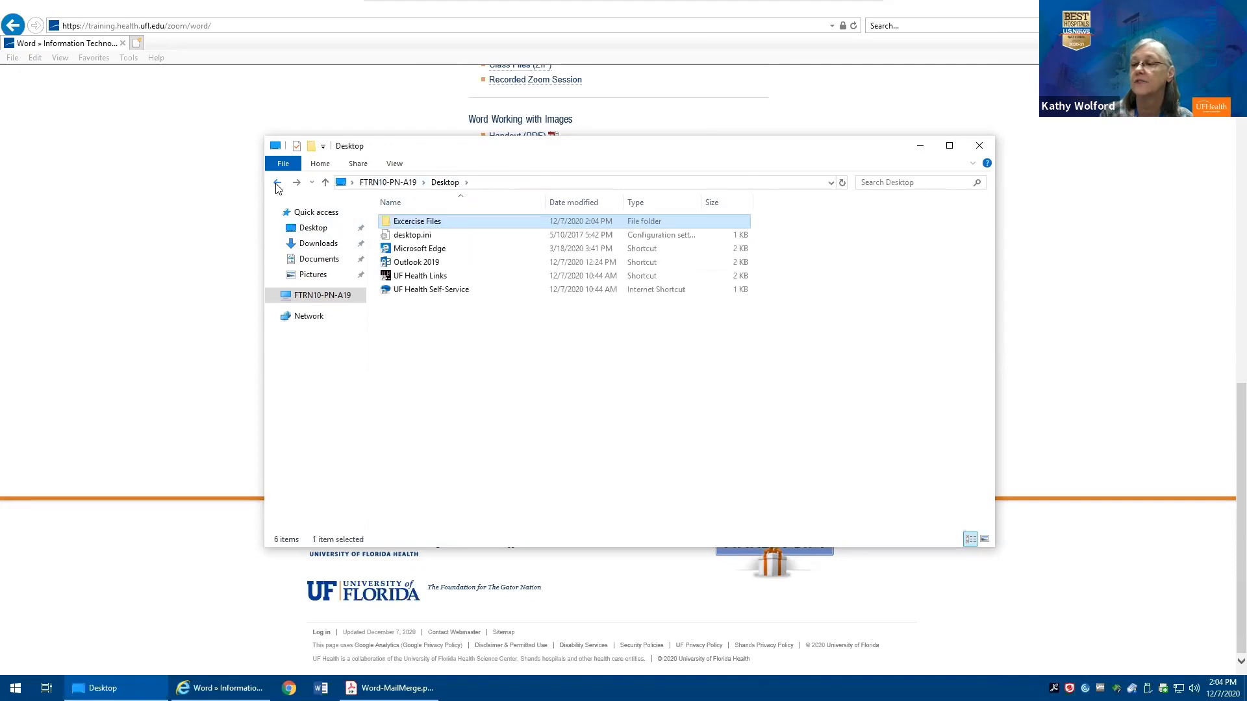
{"action": "left_click", "coordinate": [278, 185]}
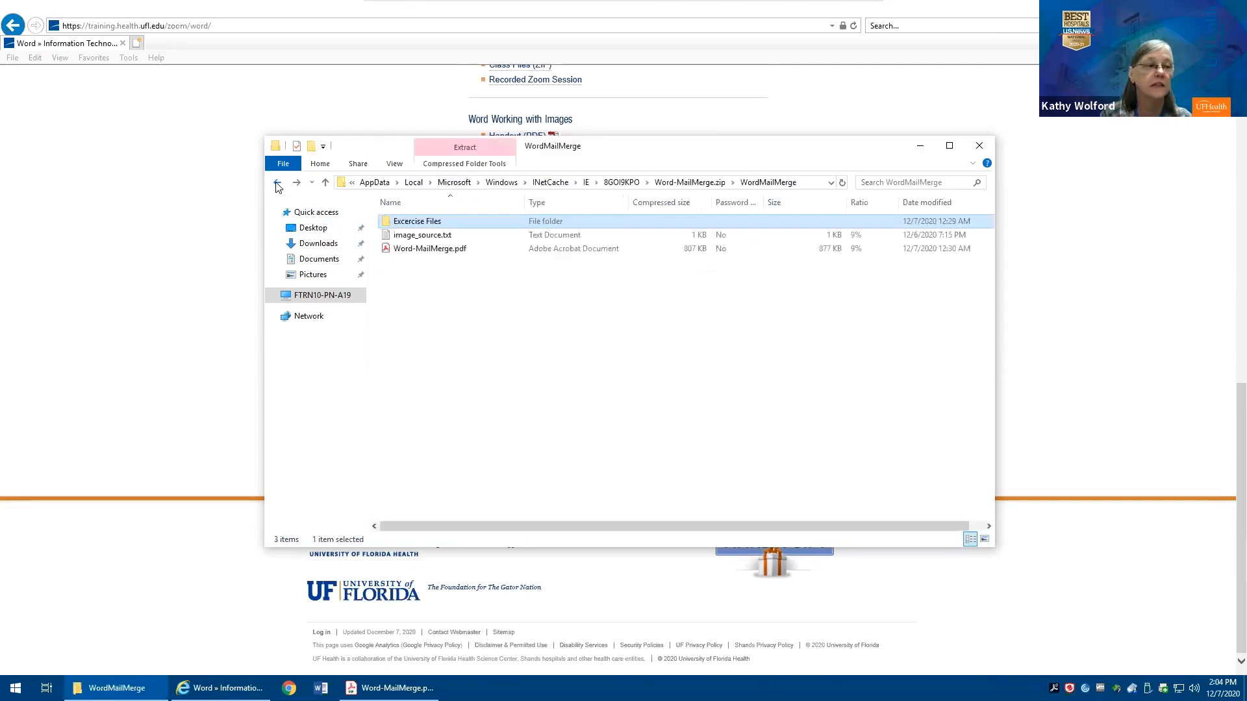
{"action": "double_click", "coordinate": [426, 222]}
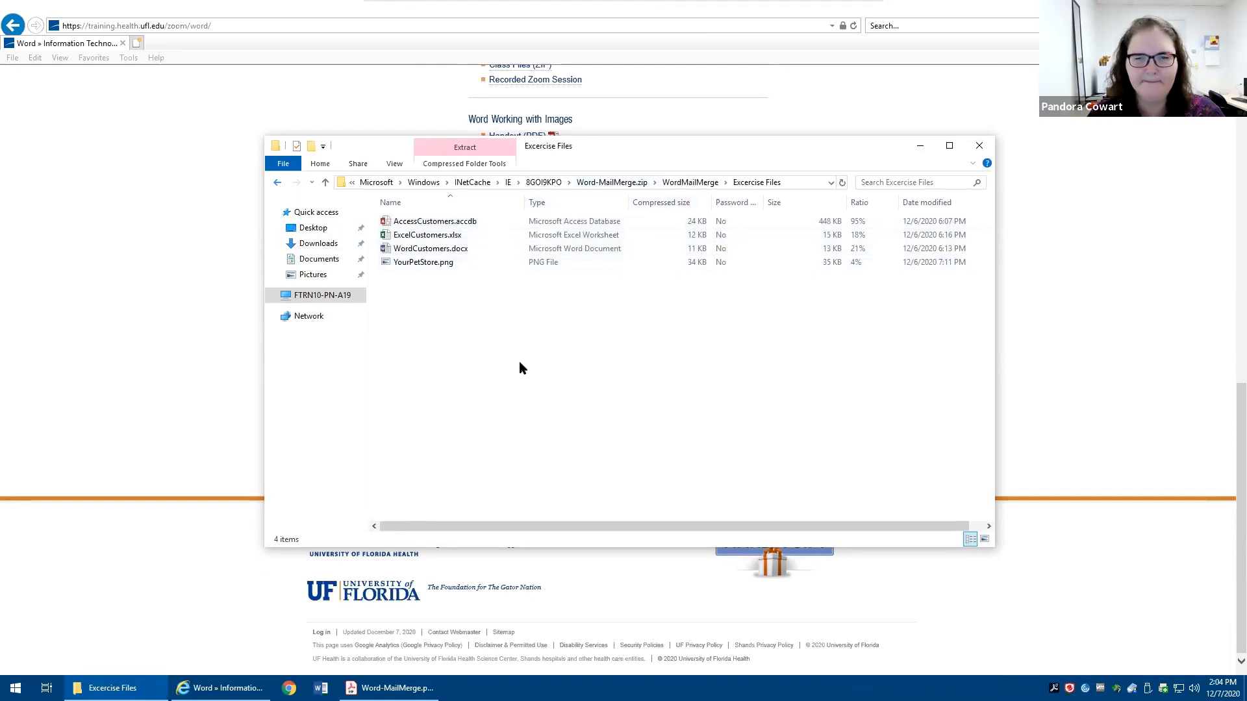
{"action": "left_click", "coordinate": [693, 183]}
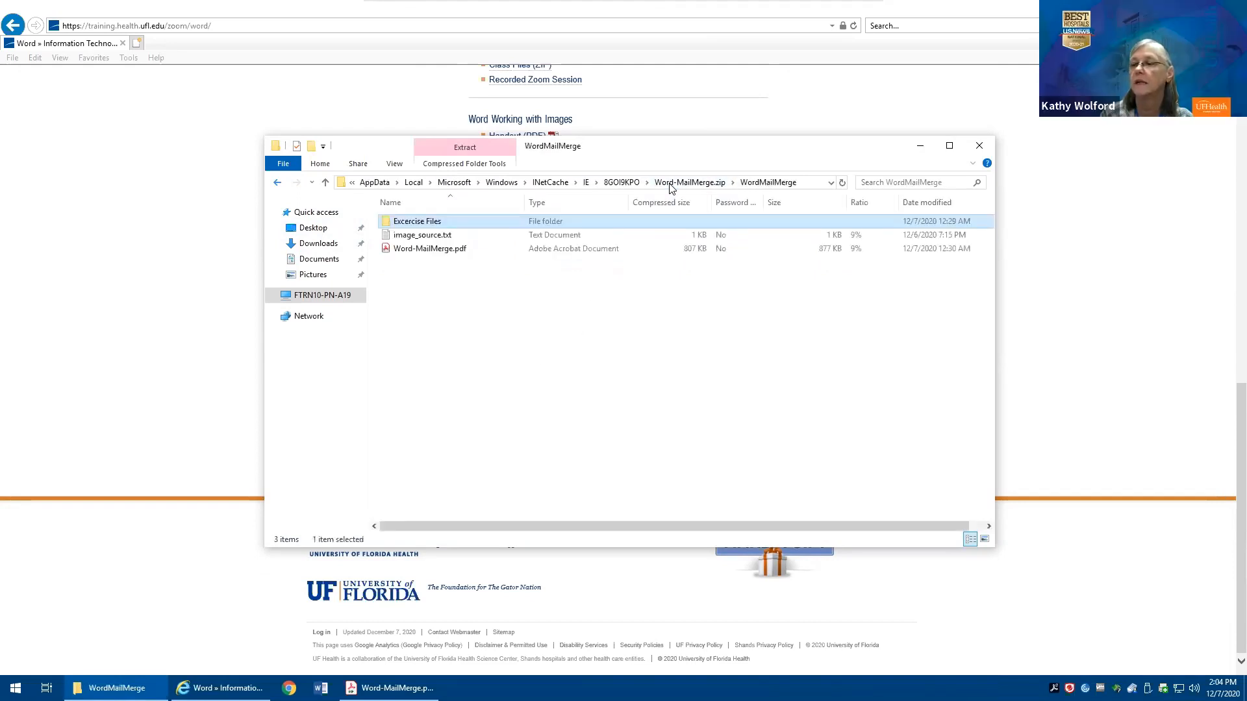
{"action": "left_click", "coordinate": [144, 210]}
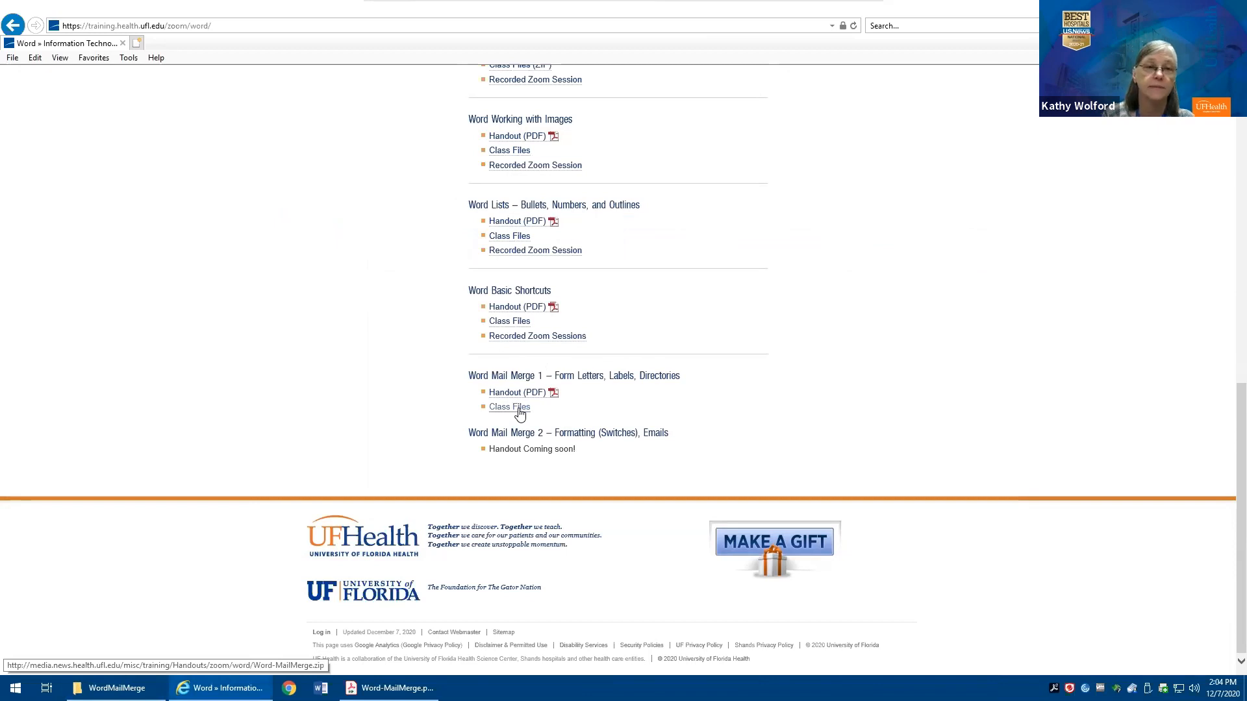
{"action": "left_click_drag", "start_coordinate": [520, 413], "coordinate": [475, 377]}
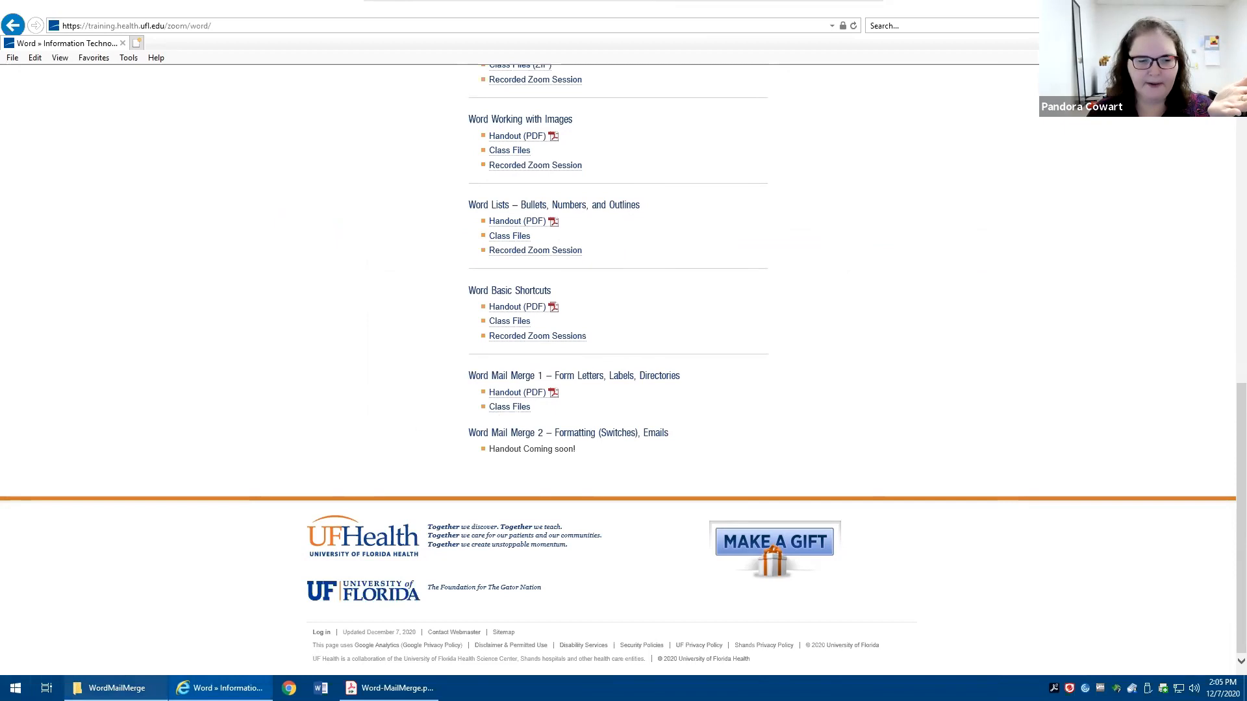
Look in the Downloads folder's Word-MailMerge.zip and view the contents of its WordMailMerge folder.
{"action": "left_click", "coordinate": [117, 689]}
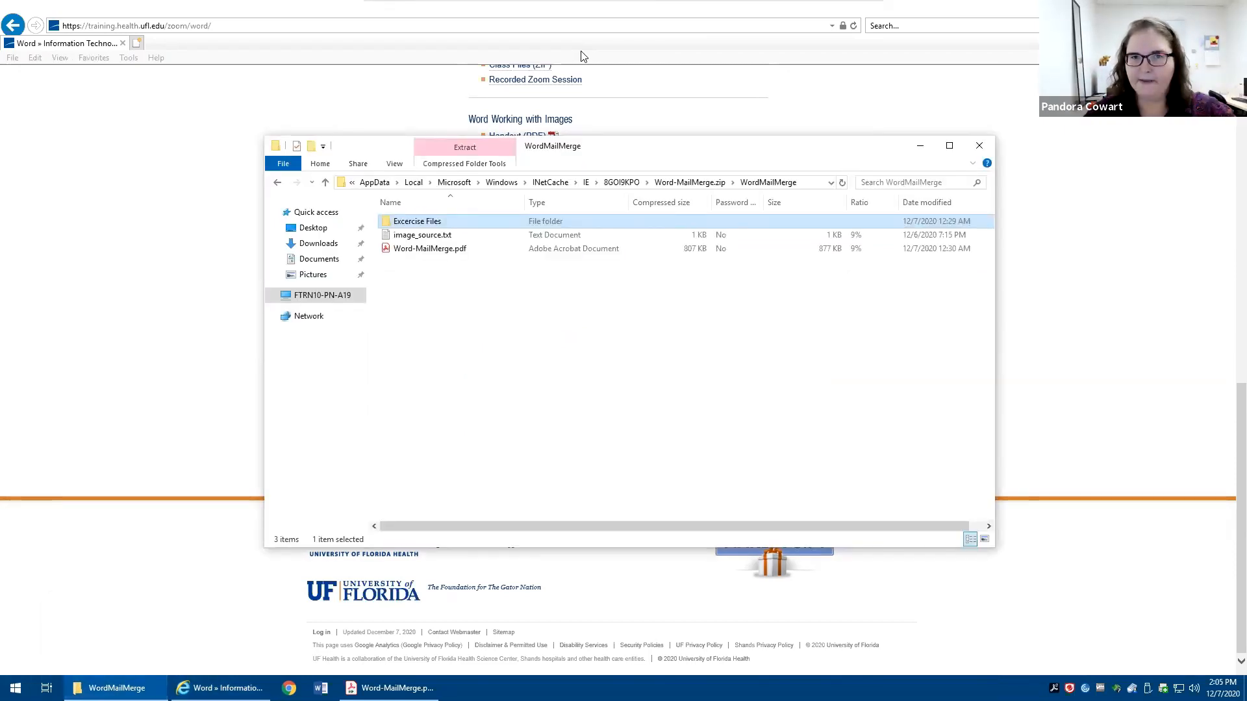
{"action": "left_click", "coordinate": [320, 231]}
{"action": "left_click", "coordinate": [316, 245]}
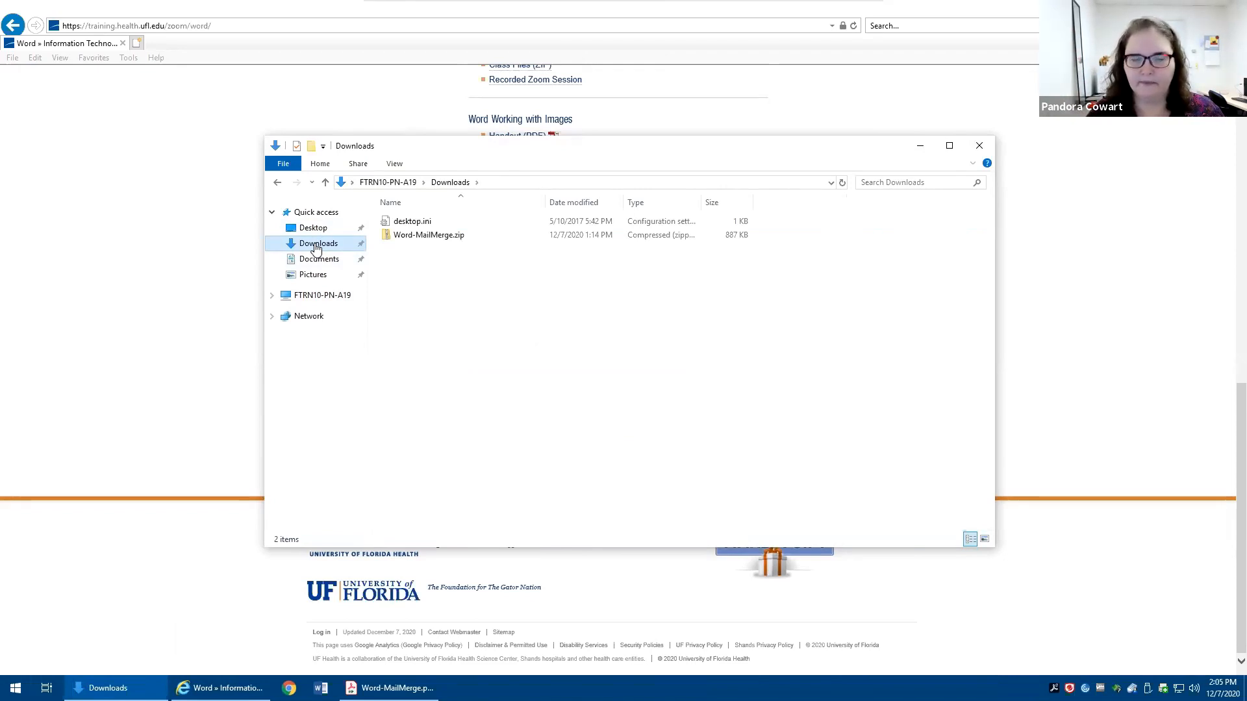
{"action": "double_click", "coordinate": [429, 235]}
{"action": "double_click", "coordinate": [430, 221]}
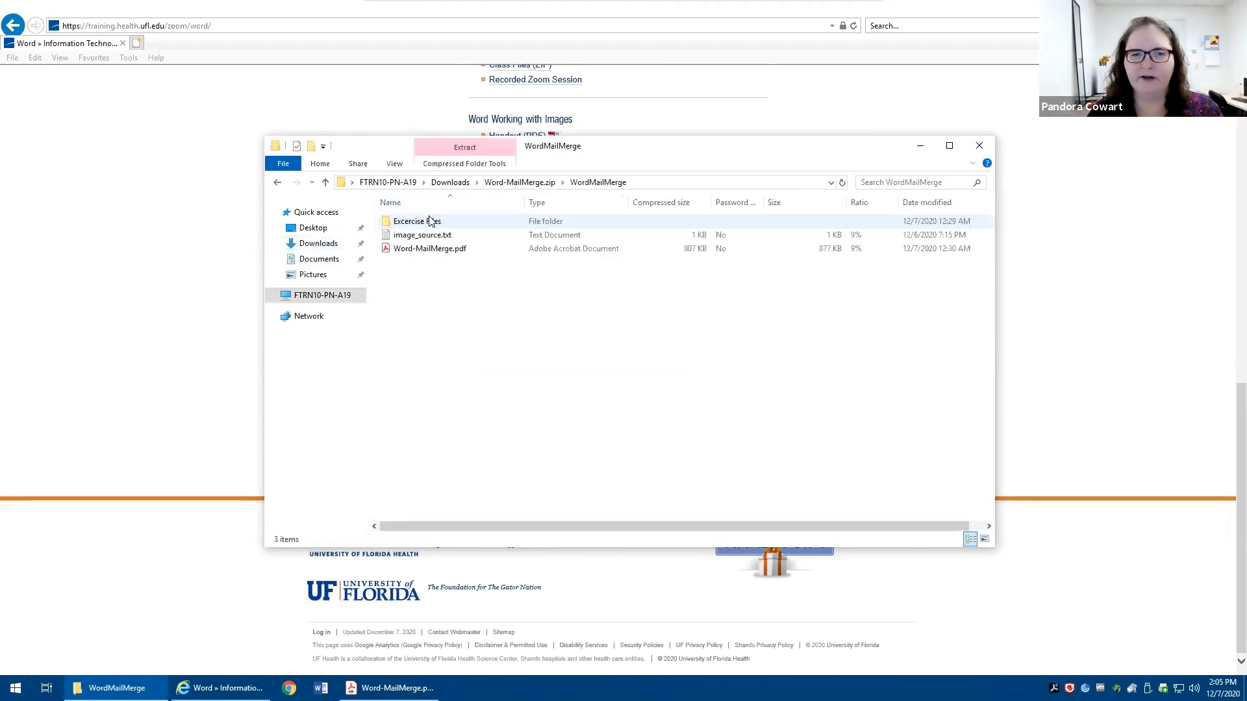
Go to the Desktop and open the Excercise Files folder stored there.
{"action": "left_click", "coordinate": [430, 221]}
{"action": "left_click", "coordinate": [317, 228]}
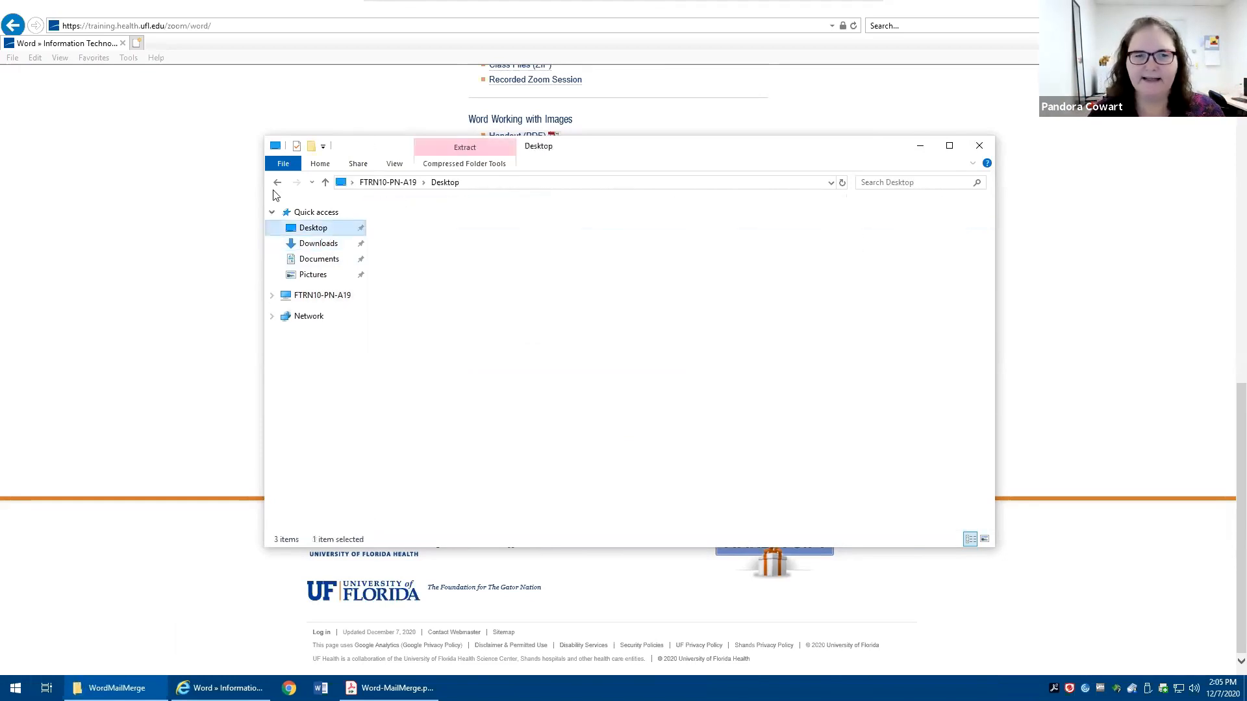
{"action": "double_click", "coordinate": [407, 221]}
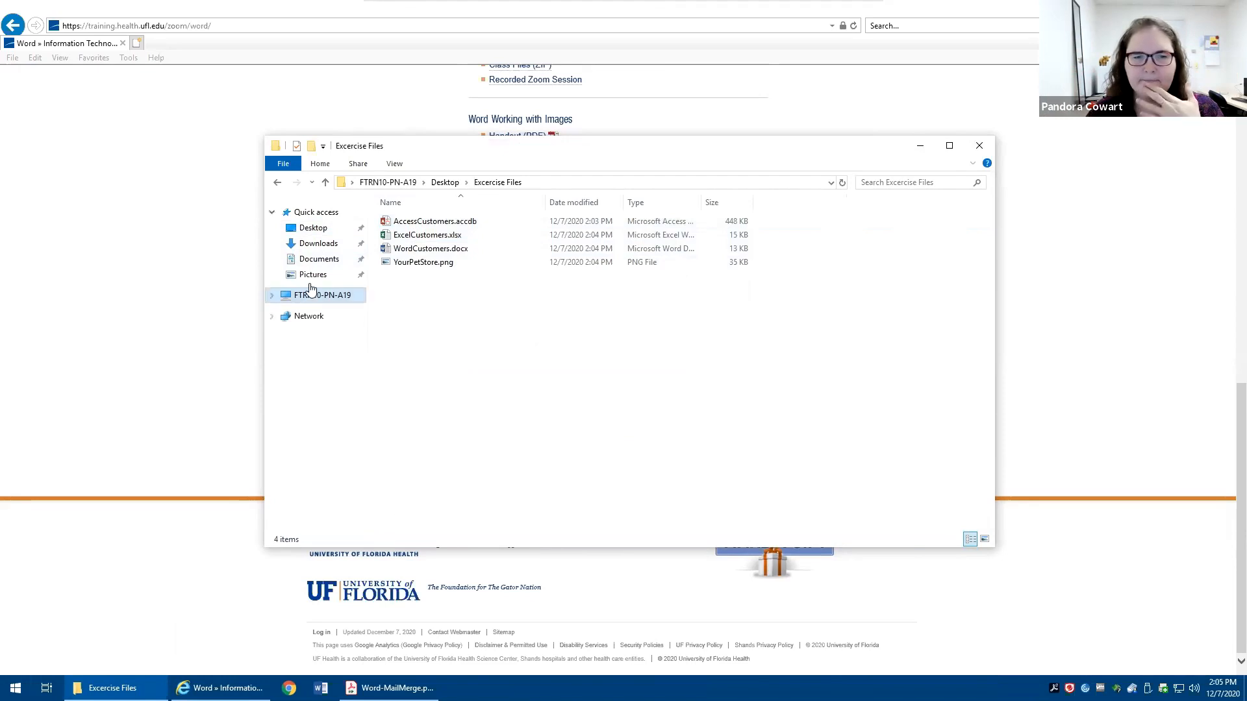
Pin the Desktop's Excercise Files folder to Quick access and open it from there.
{"action": "right_click", "coordinate": [300, 216]}
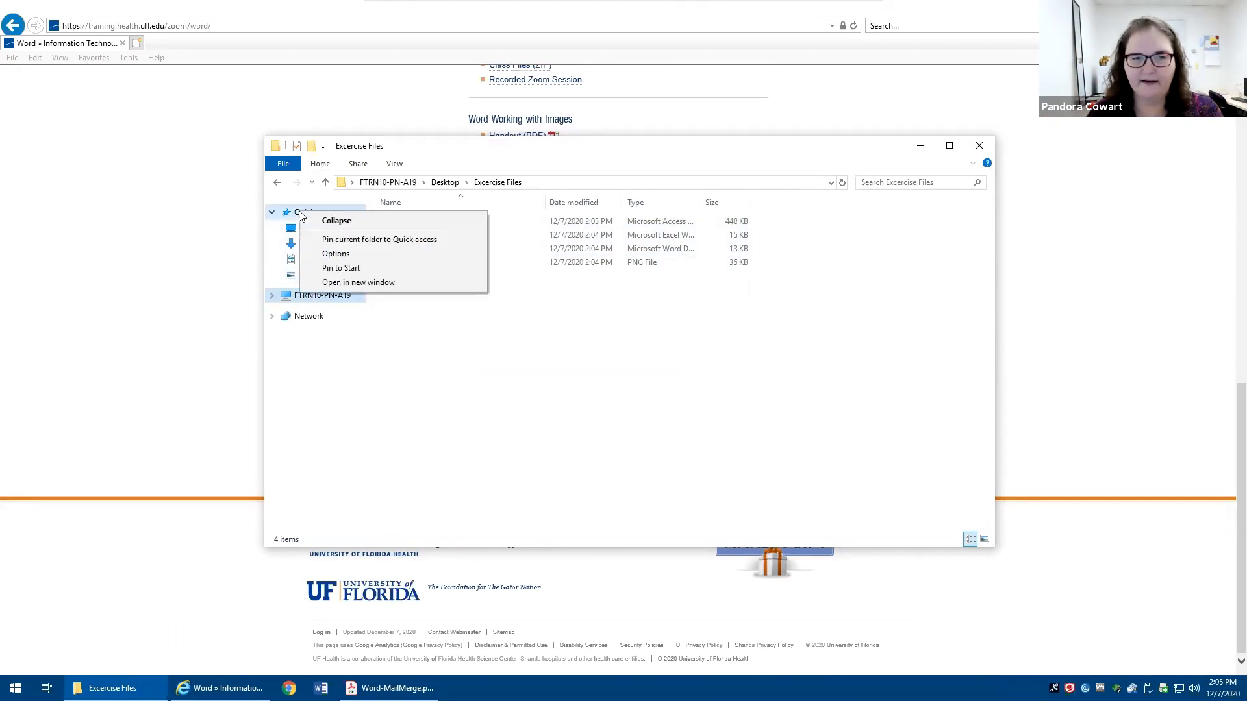
{"action": "left_click", "coordinate": [364, 239]}
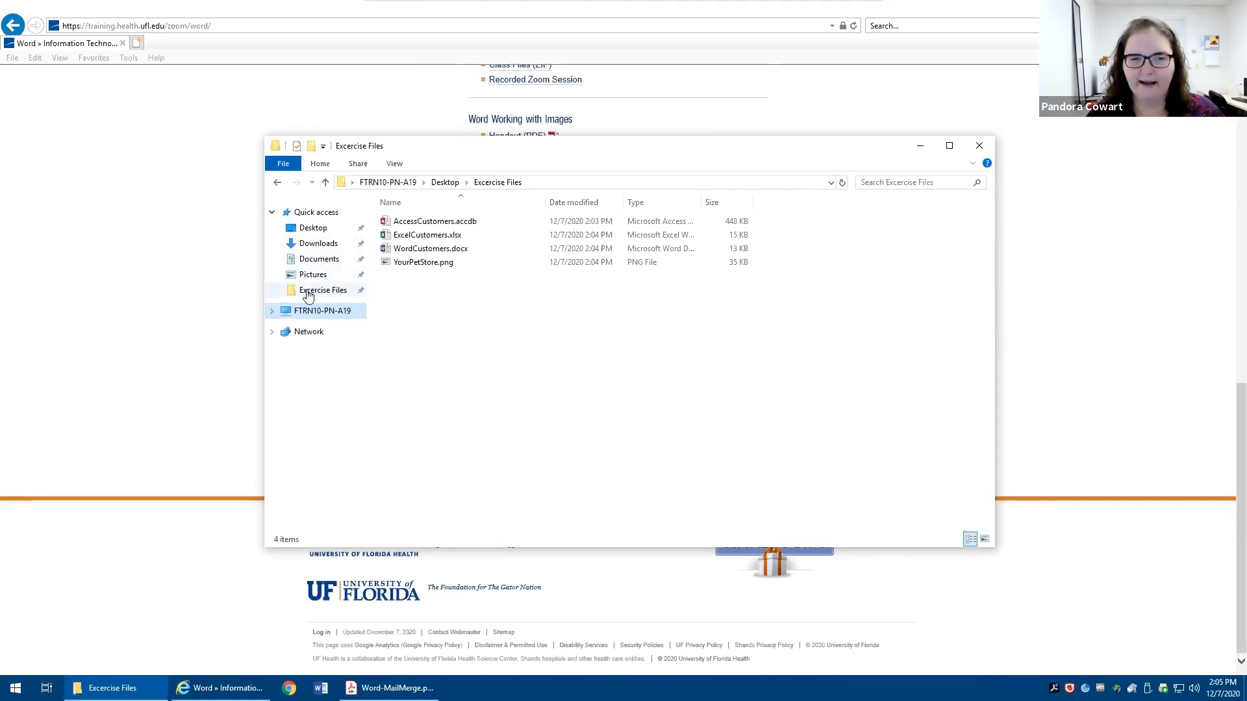
{"action": "left_click", "coordinate": [335, 291]}
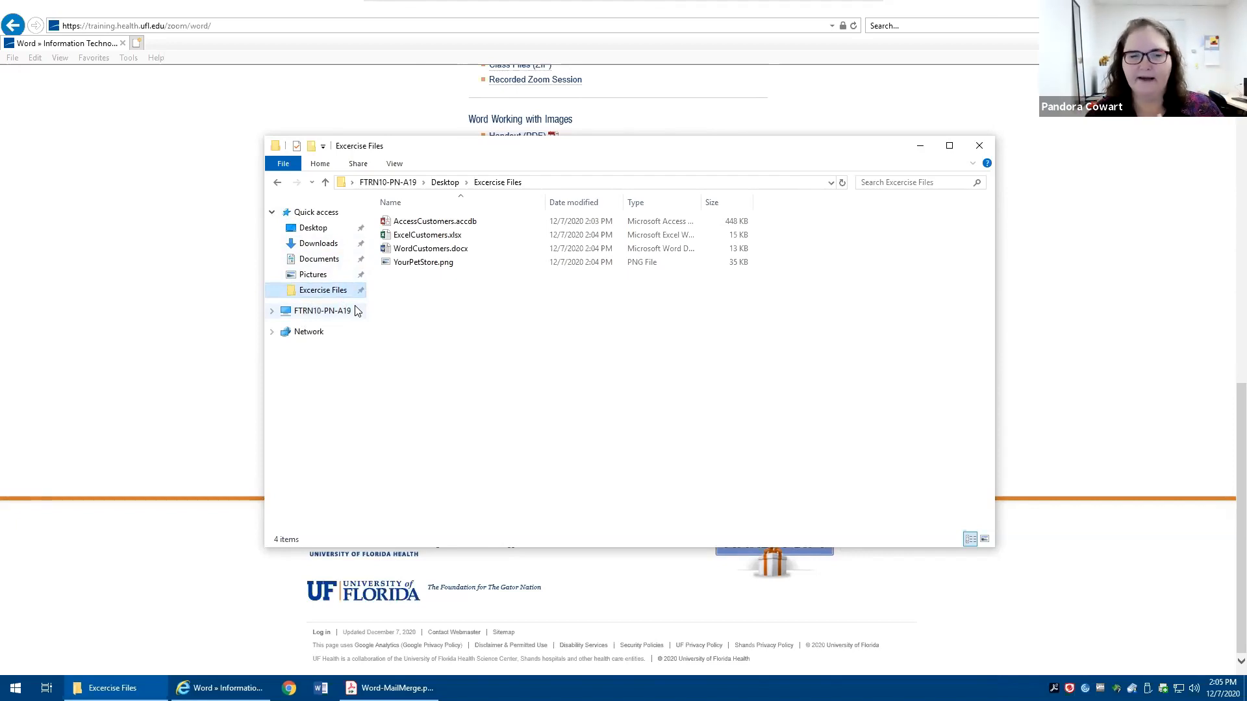
{"action": "right_click", "coordinate": [318, 290]}
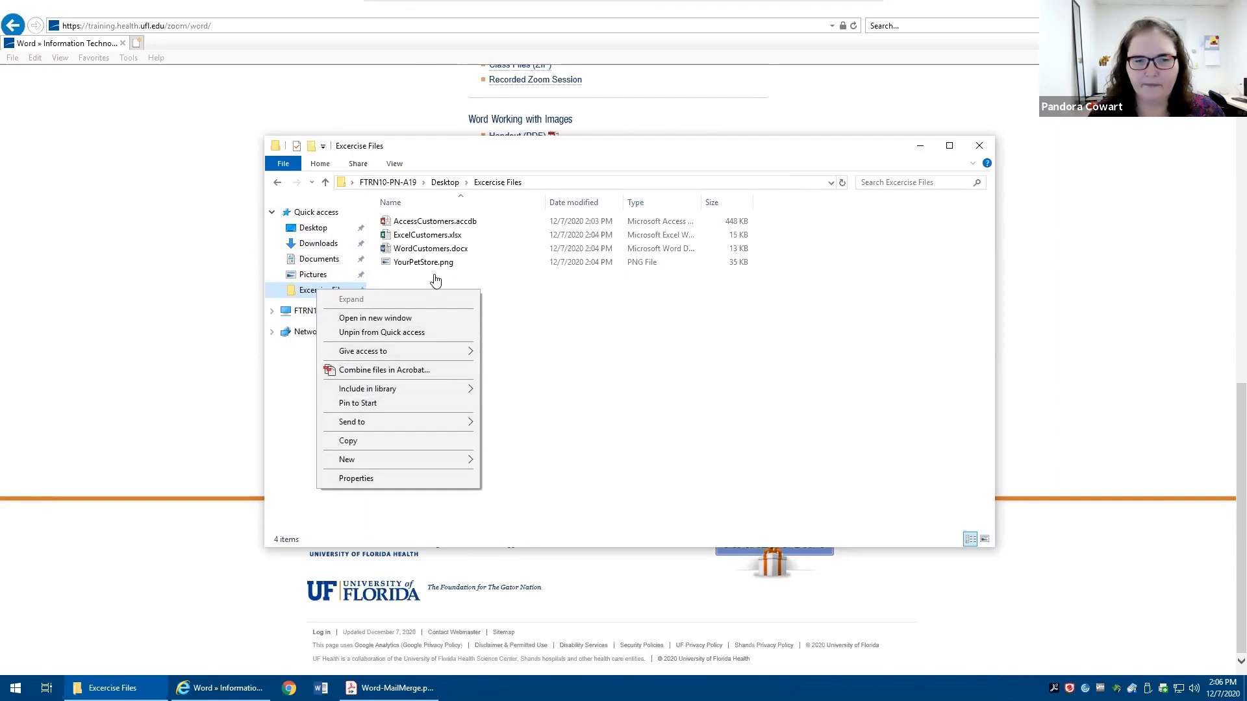
{"action": "left_click", "coordinate": [325, 289]}
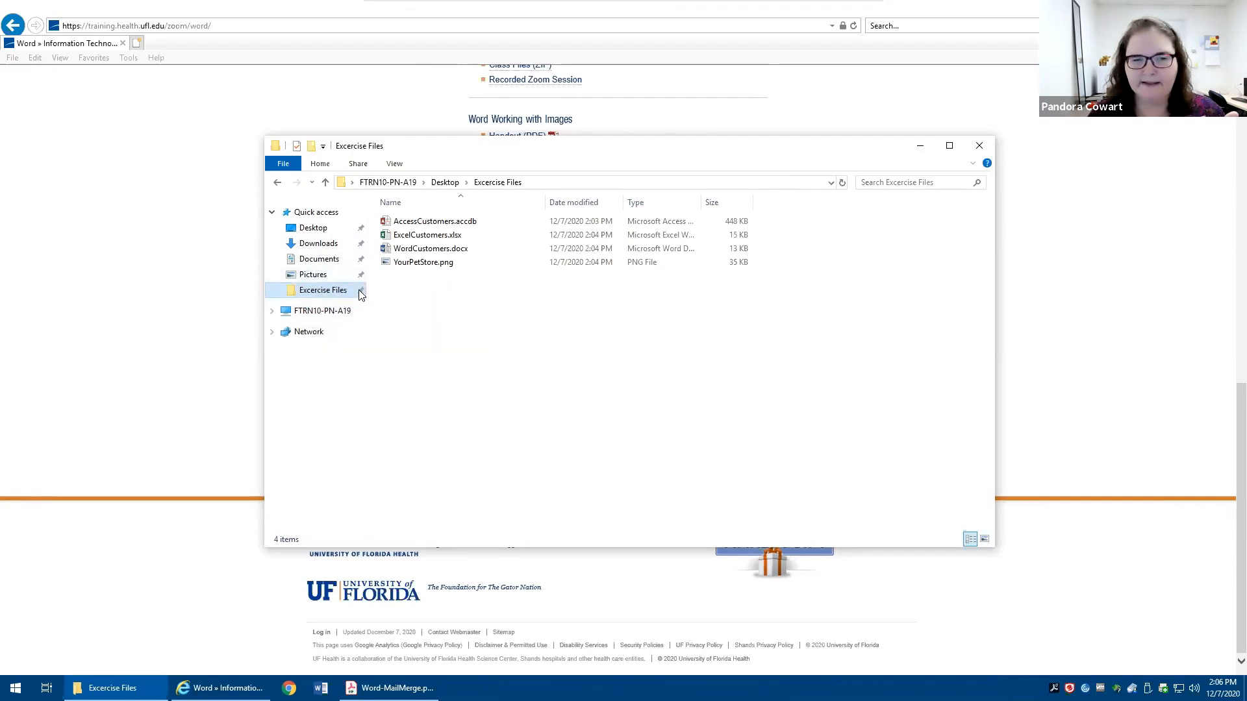
{"action": "right_click", "coordinate": [321, 293]}
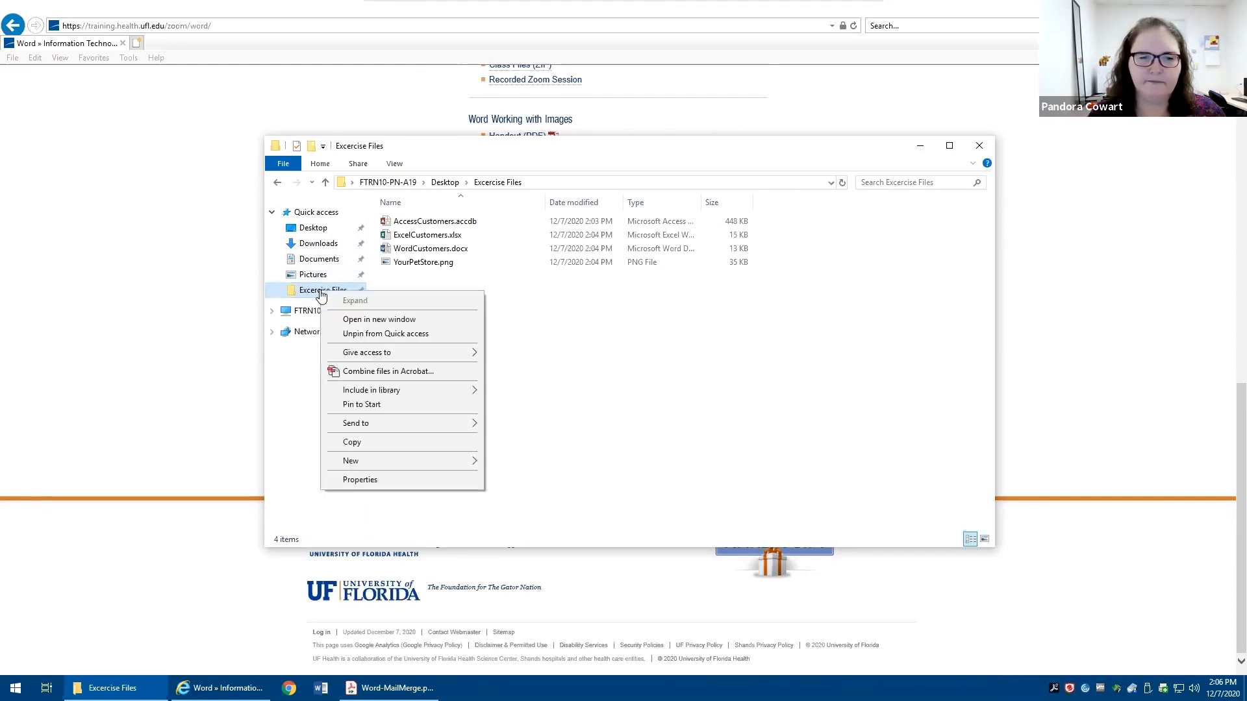
{"action": "left_click", "coordinate": [537, 323]}
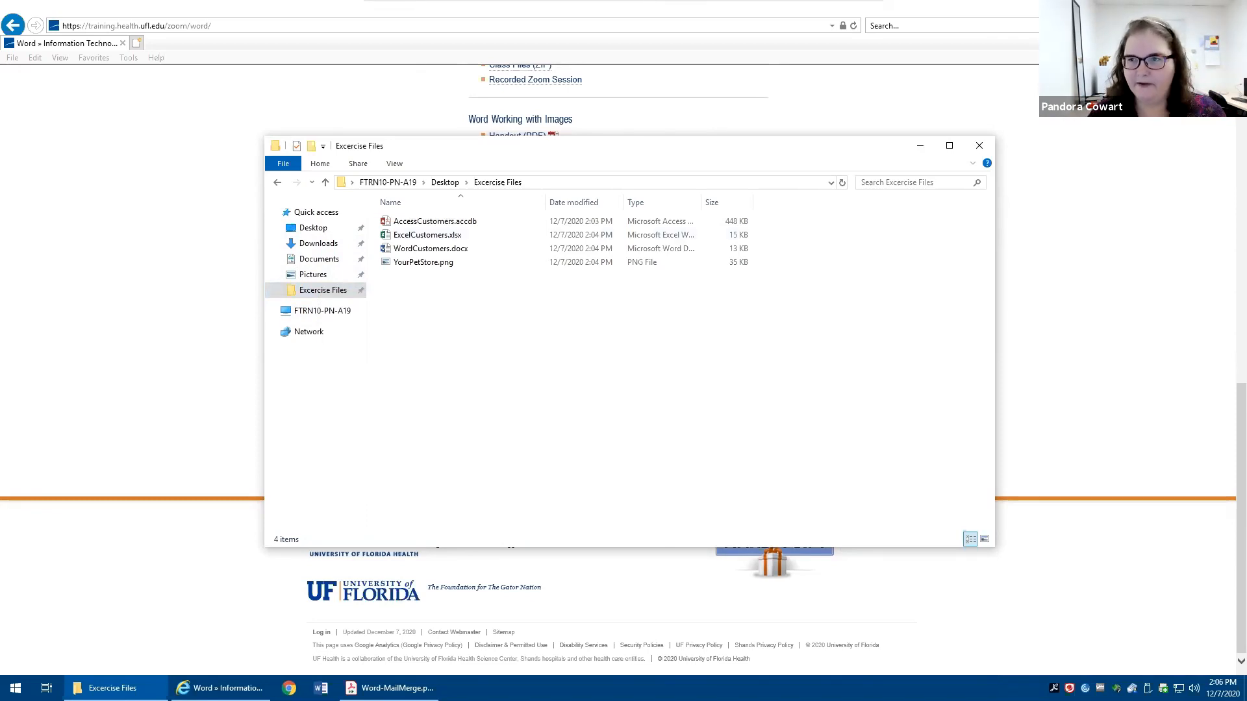
Minimize all windows except the Excercise Files folder window.
{"action": "key", "text": "super+Home"}
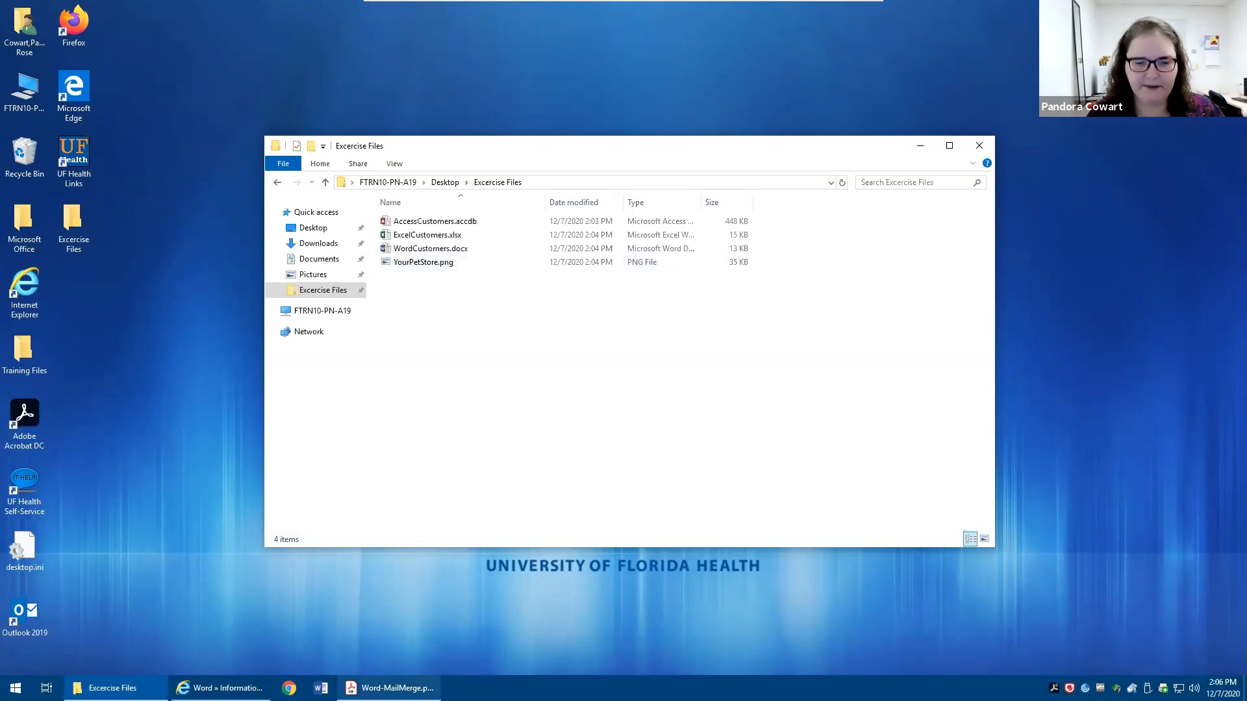
Switch to Word-MailMerge.pdf and review the Mail Merge overview on page 3.
{"action": "left_click", "coordinate": [389, 688]}
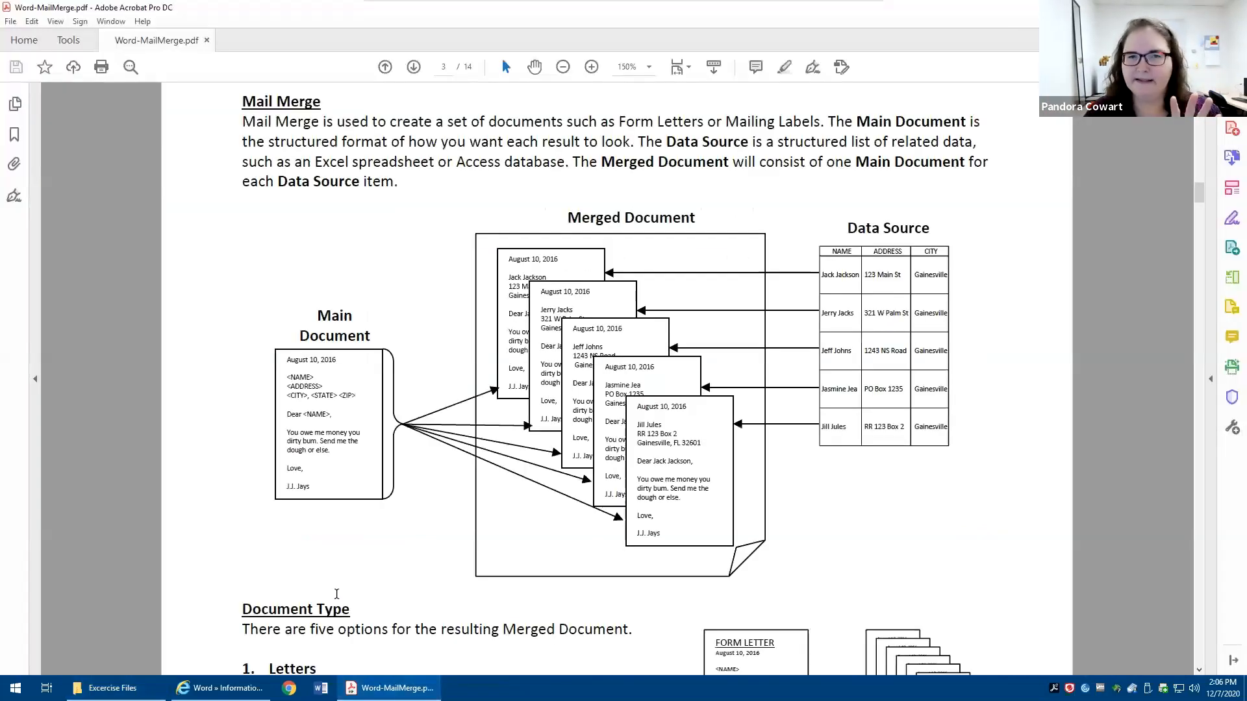
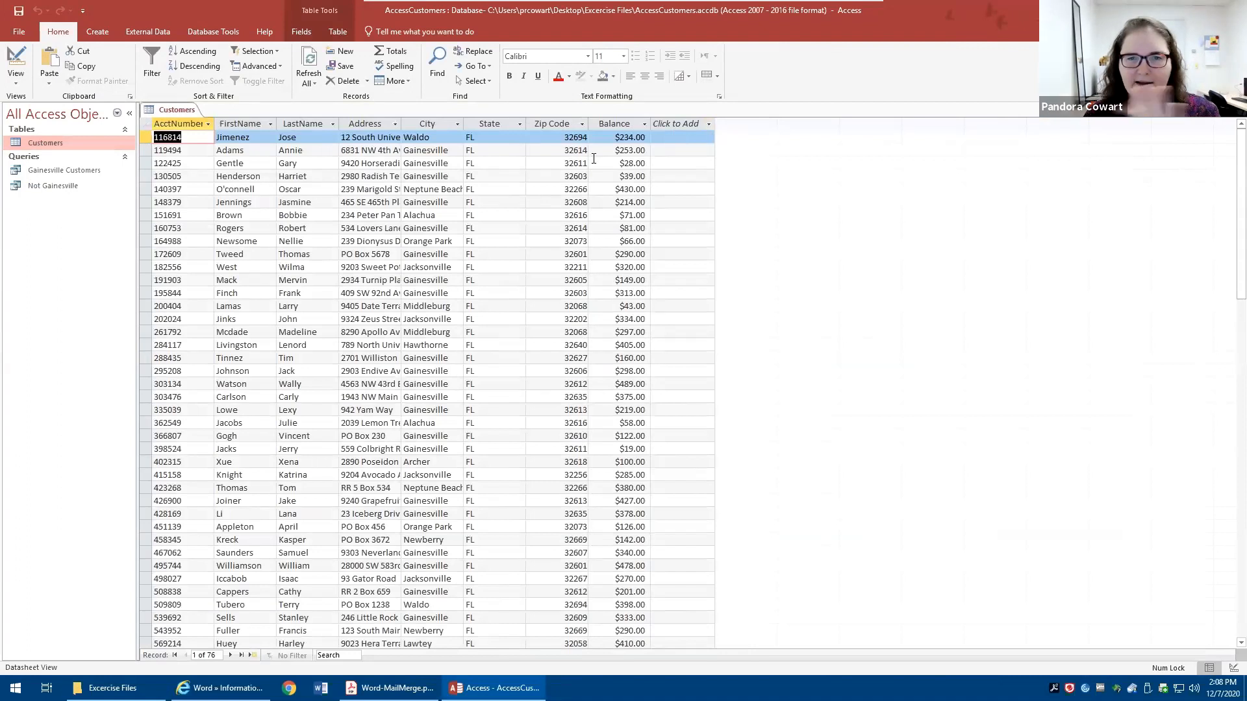
View the Gainesville Customers and Not Gainesville queries, return to the Customers table, and close the AccessCustomers database.
{"action": "left_click", "coordinate": [27, 172]}
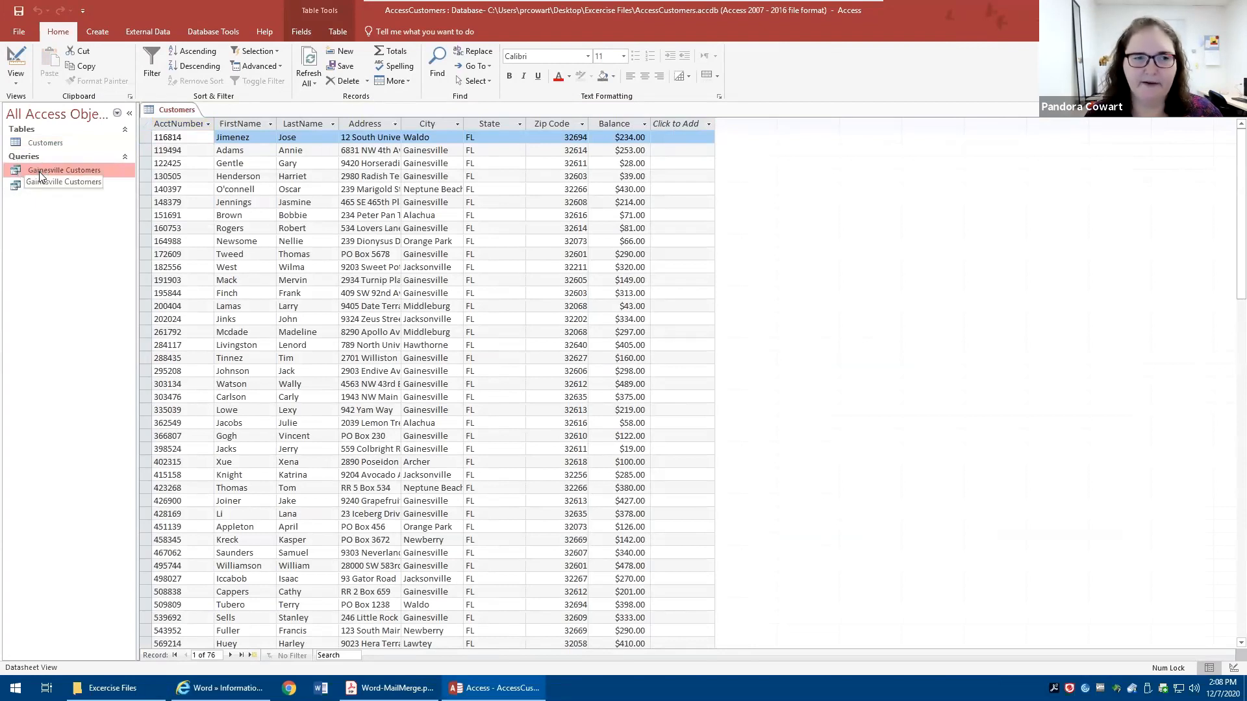
{"action": "double_click", "coordinate": [39, 171]}
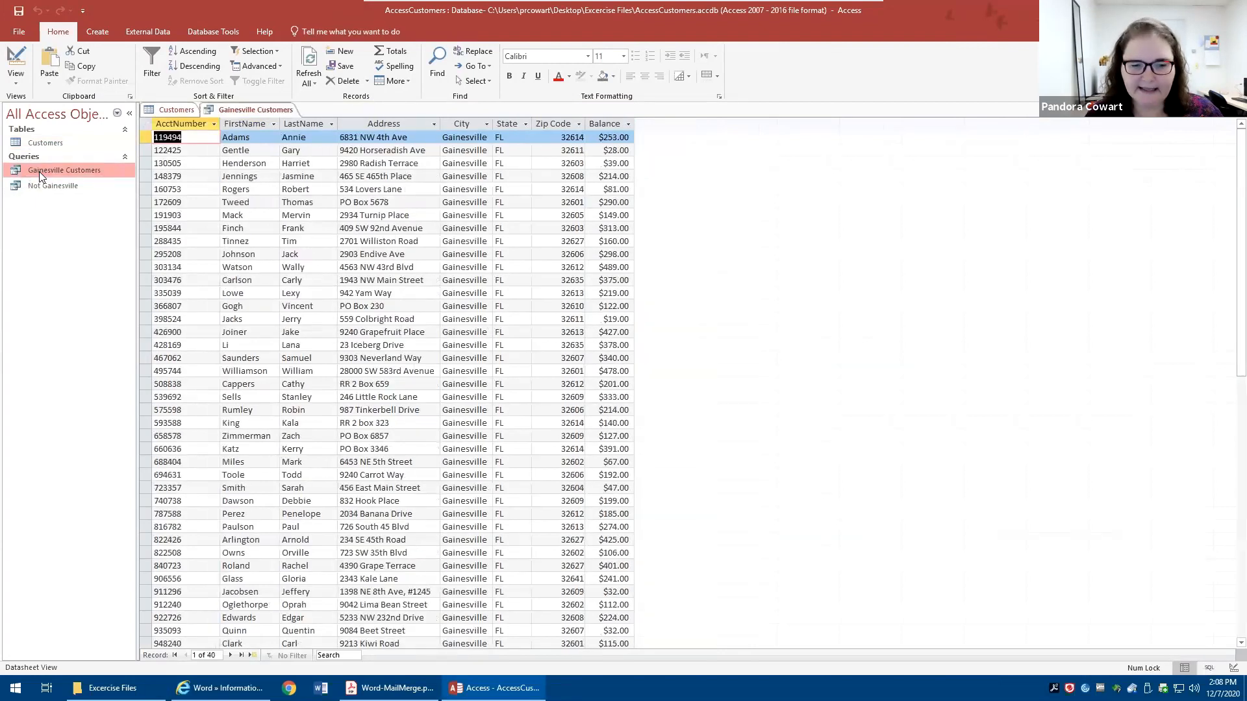
{"action": "left_click", "coordinate": [40, 186]}
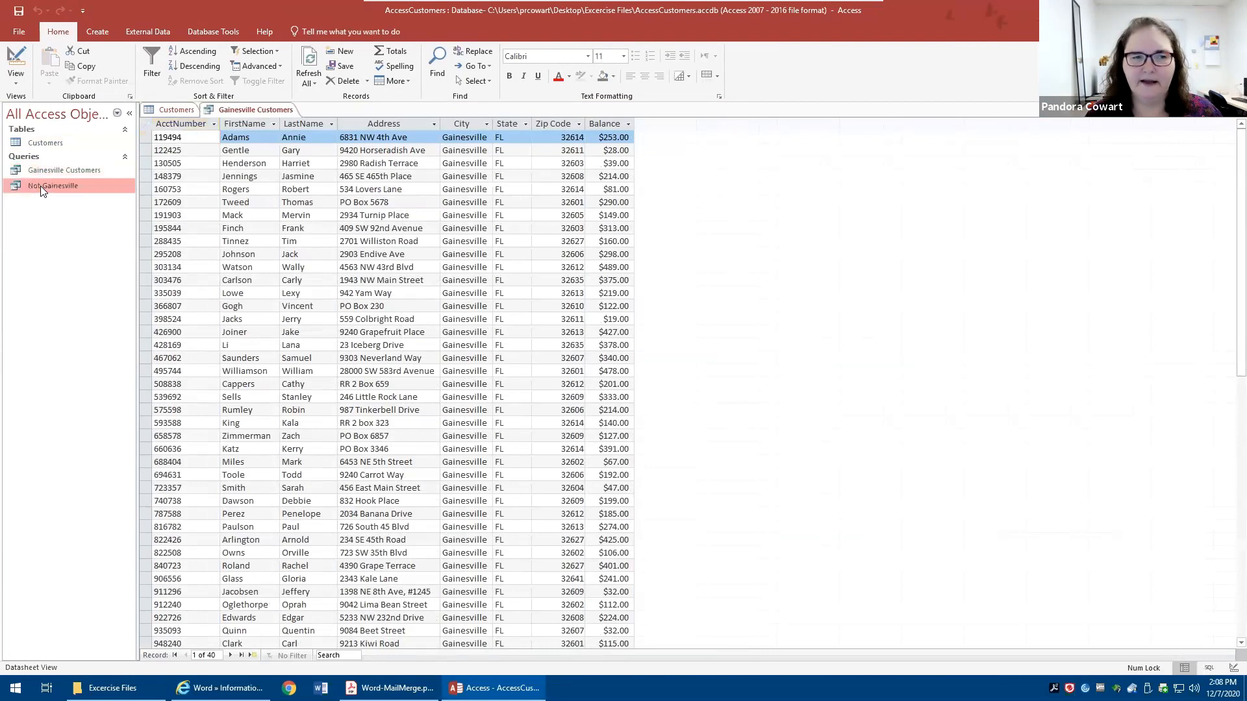
{"action": "double_click", "coordinate": [40, 186]}
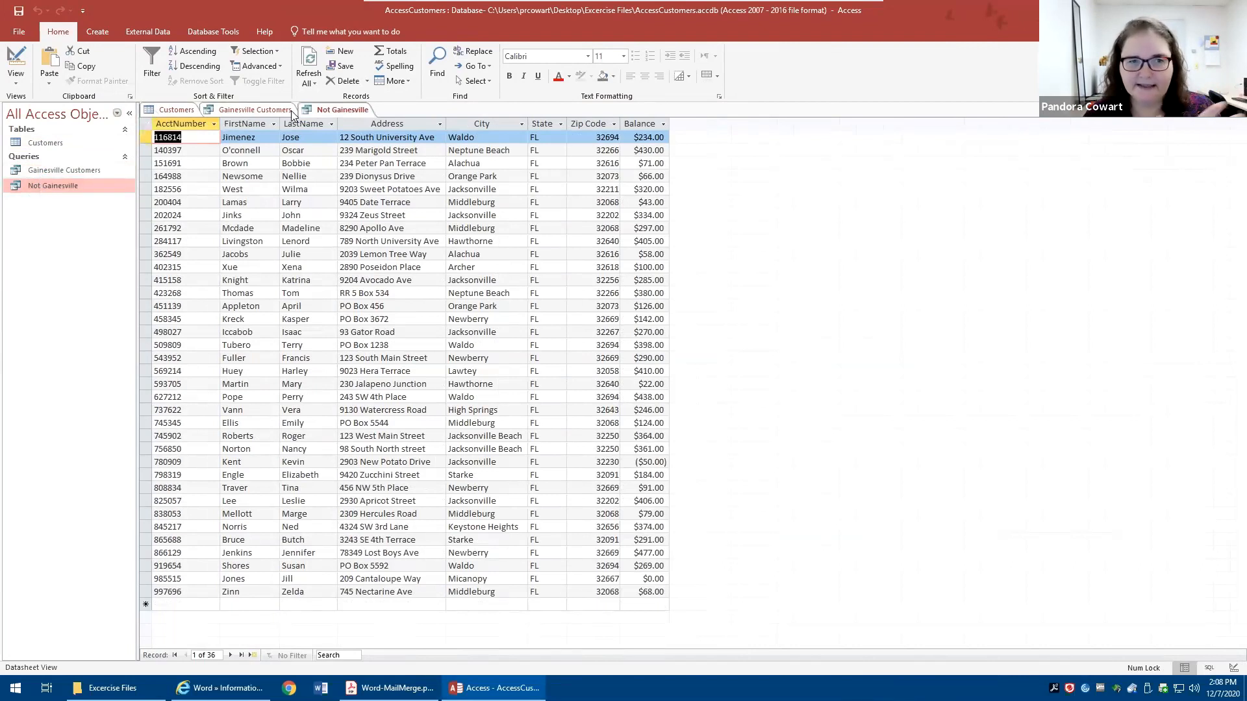
{"action": "left_click", "coordinate": [173, 111]}
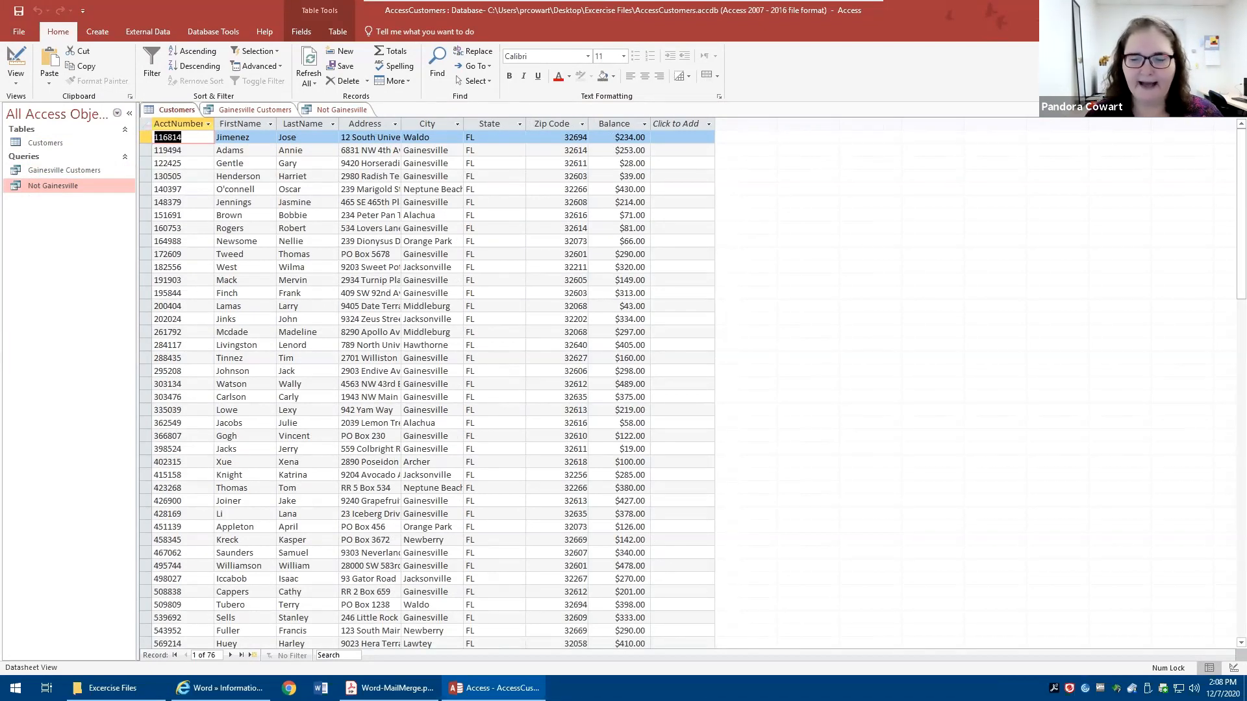
{"action": "left_click", "coordinate": [1232, 9]}
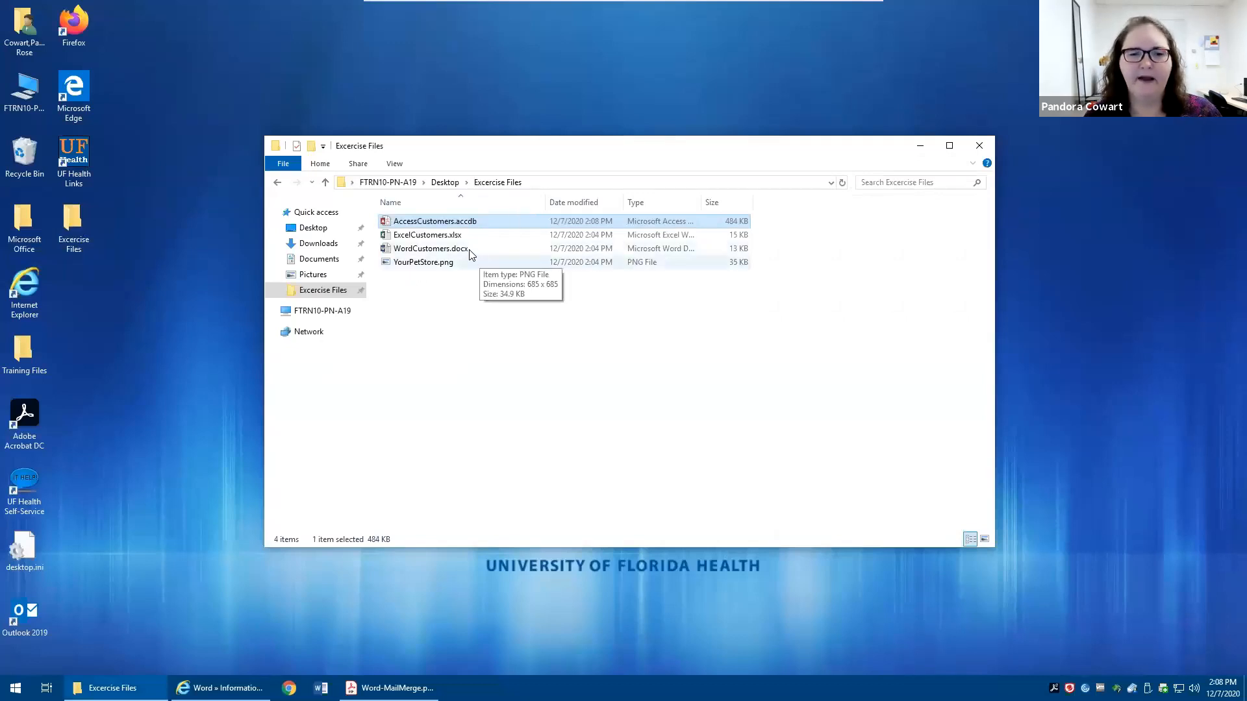
Open WordCustomers.docx from the Excercise Files folder, enable editing, look over its customer table, and close the document.
{"action": "left_click", "coordinate": [421, 242]}
{"action": "left_click", "coordinate": [421, 250]}
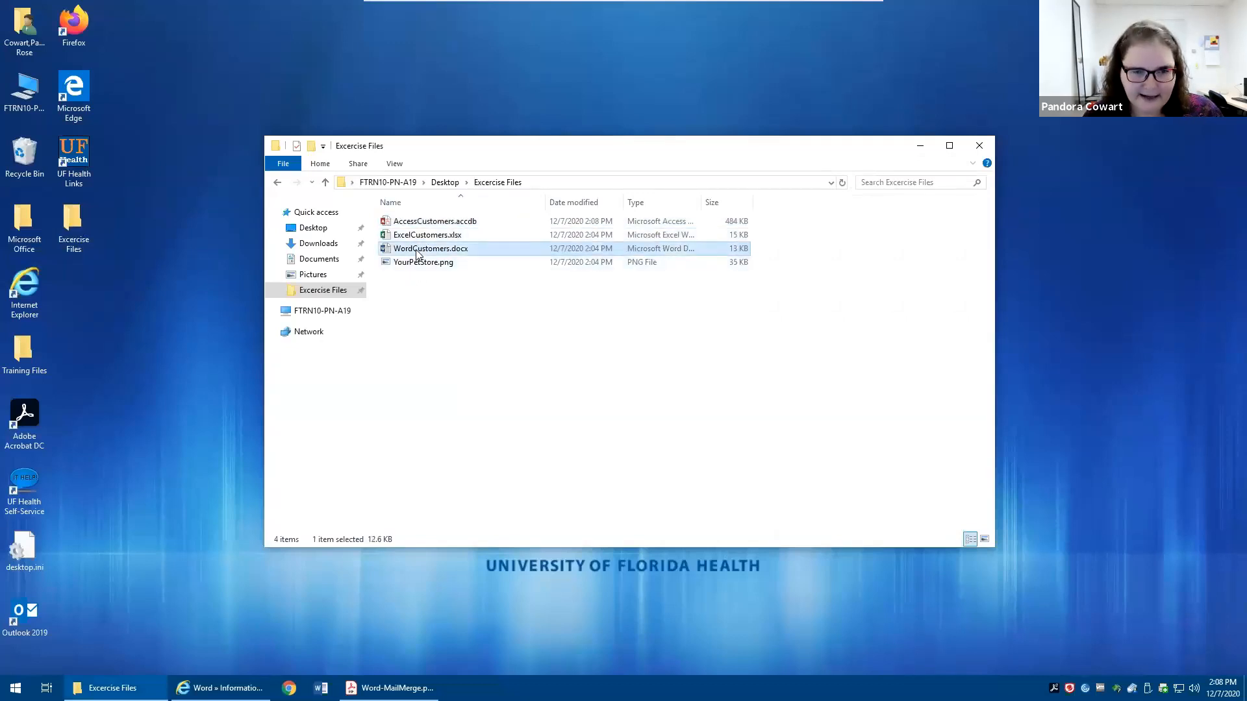
{"action": "double_click", "coordinate": [432, 251]}
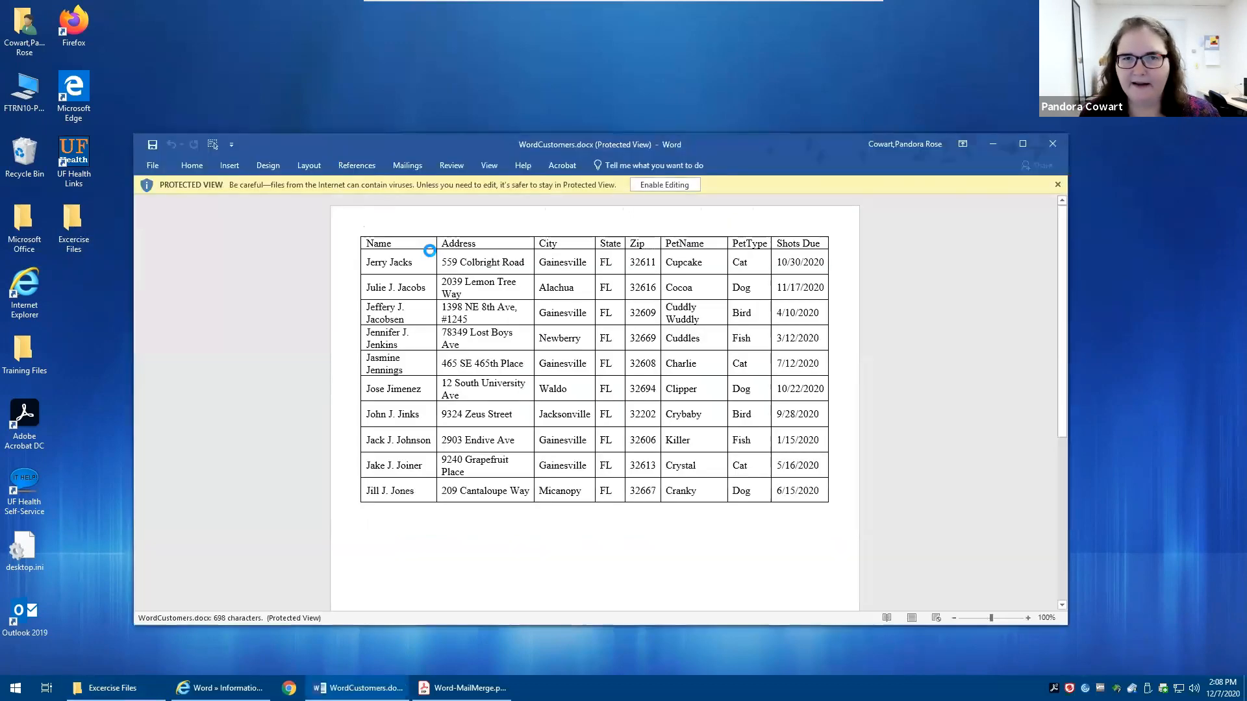
{"action": "left_click", "coordinate": [651, 186]}
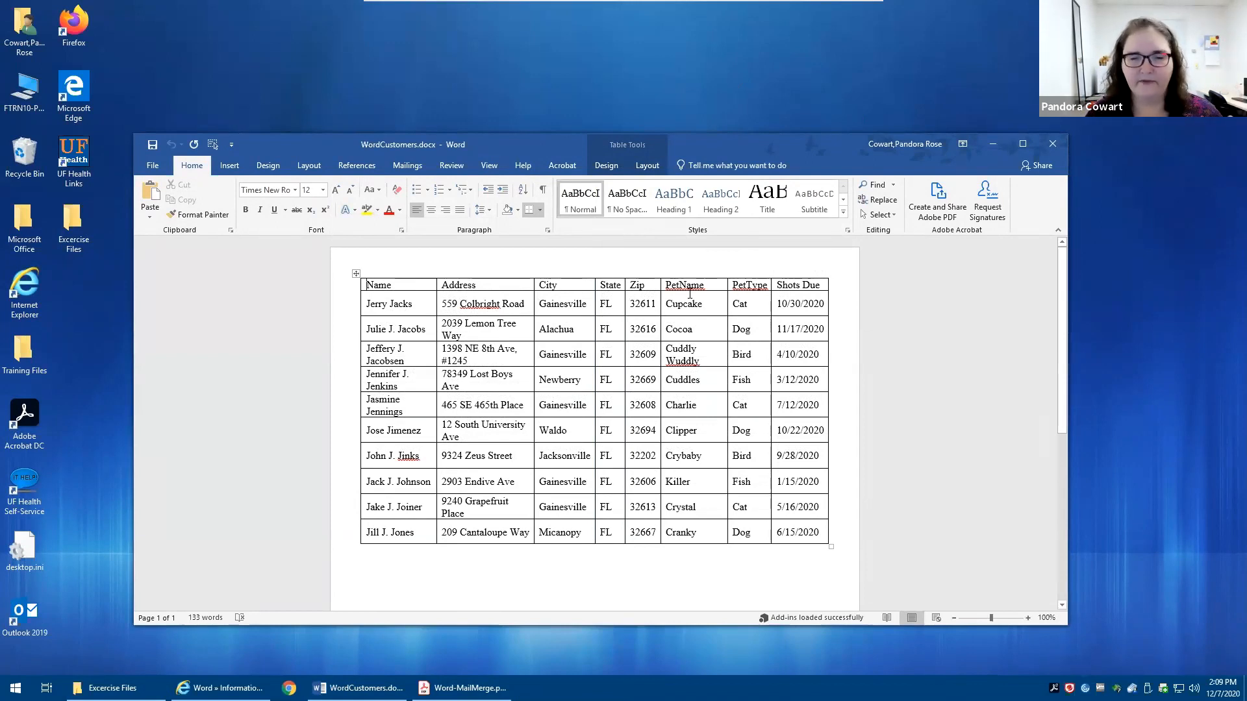
{"action": "left_click", "coordinate": [1049, 143]}
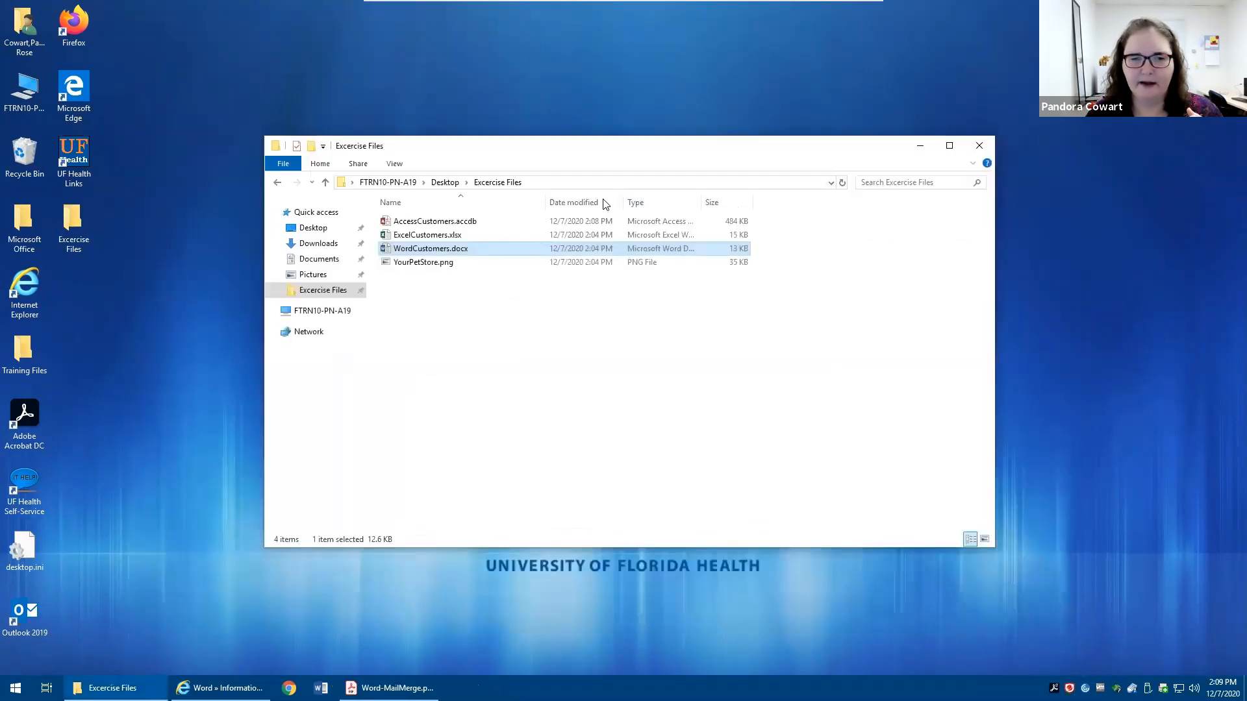
Open ExcelCustomers.xlsx from the Excercise Files folder and enable editing.
{"action": "left_click", "coordinate": [408, 237]}
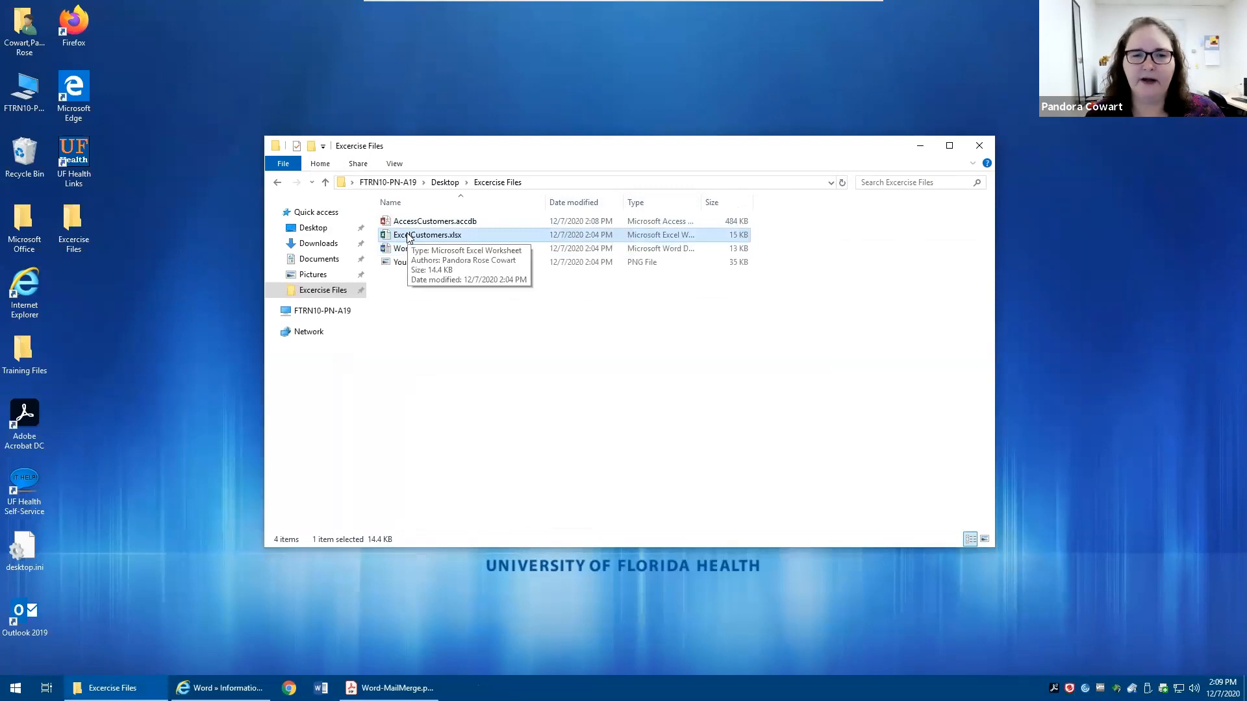
{"action": "double_click", "coordinate": [409, 237]}
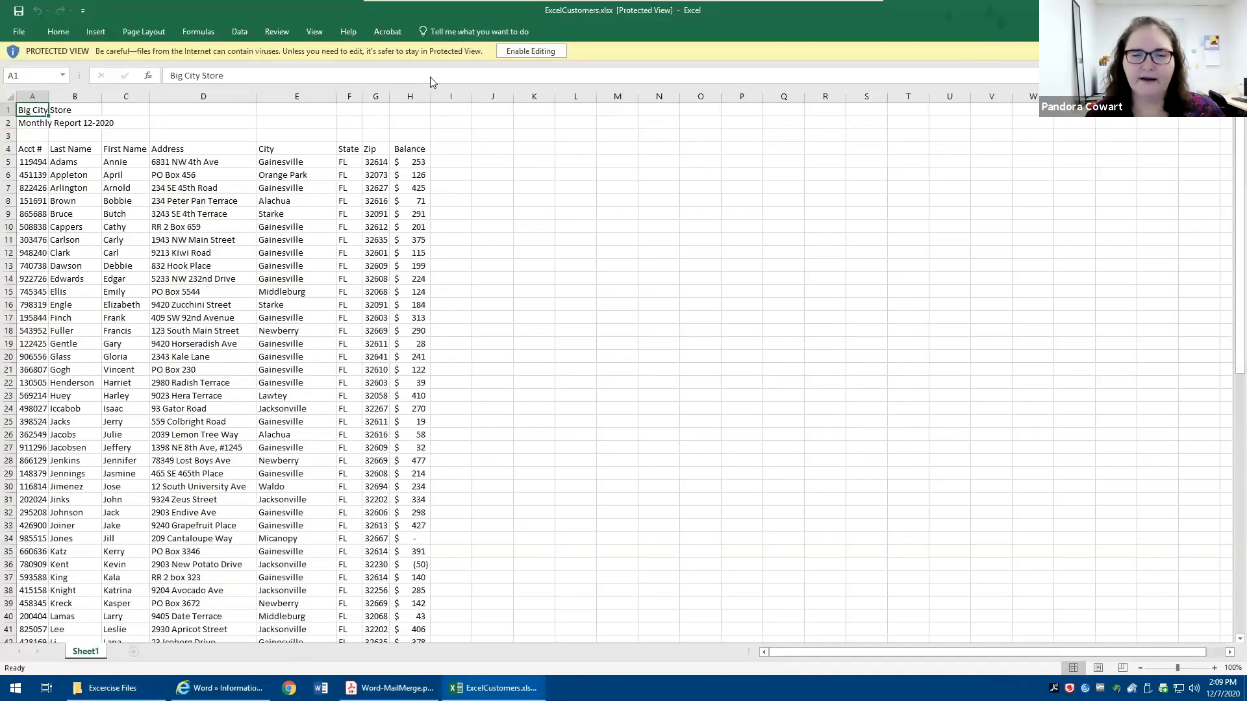
{"action": "left_click", "coordinate": [531, 51]}
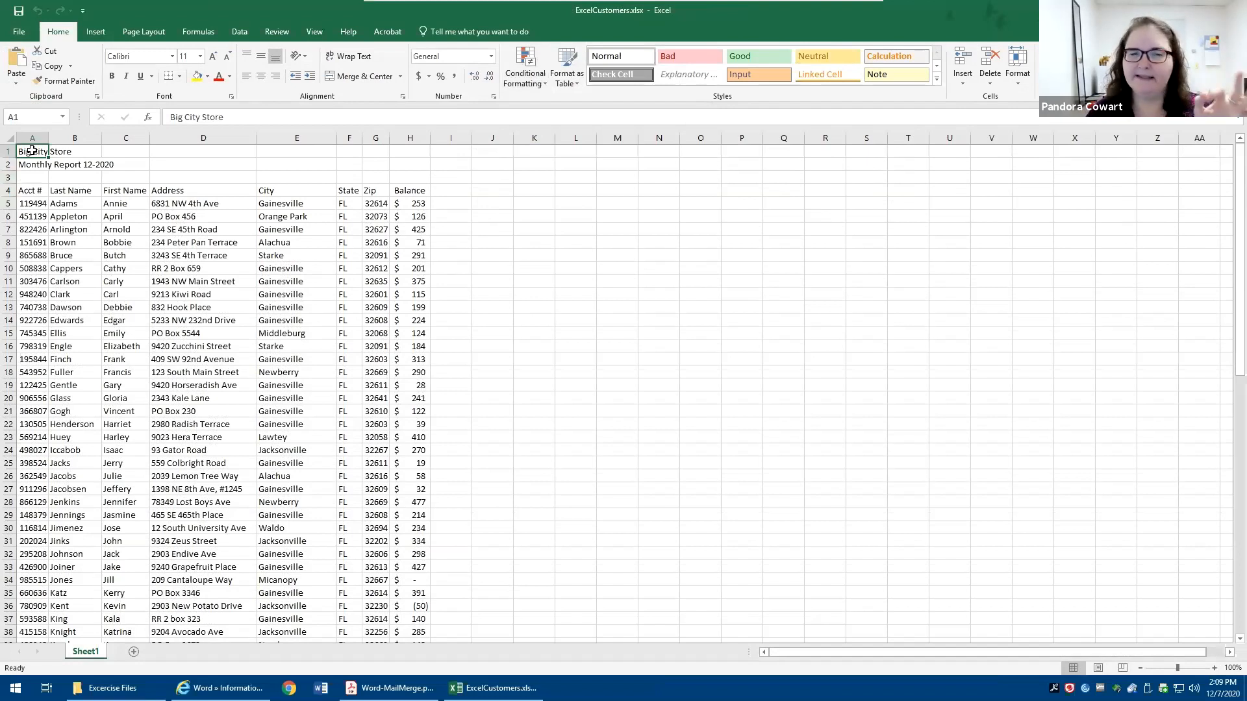
Examine the cells across row 1 and the three rows above the customer list's column headings.
{"action": "left_click", "coordinate": [83, 152]}
{"action": "left_click", "coordinate": [120, 151]}
{"action": "left_click", "coordinate": [179, 151]}
{"action": "left_click", "coordinate": [289, 152]}
{"action": "left_click", "coordinate": [349, 151]}
{"action": "left_click", "coordinate": [377, 152]}
{"action": "left_click", "coordinate": [416, 152]}
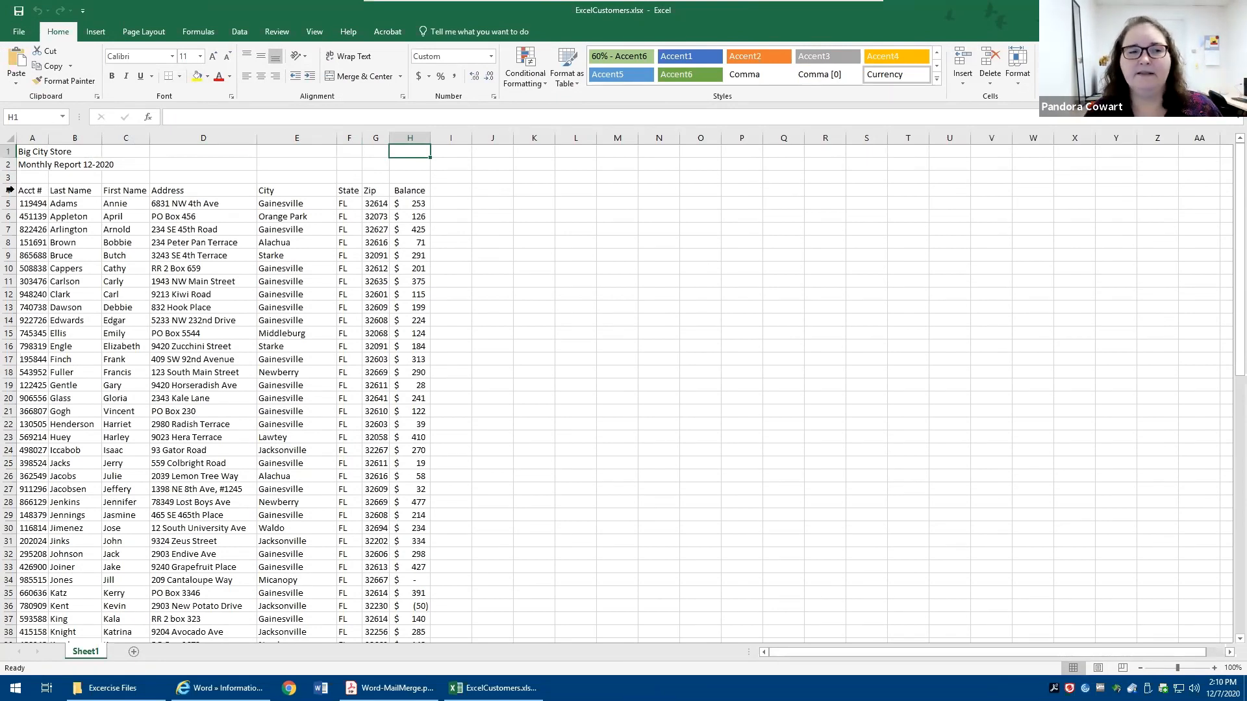
{"action": "left_click_drag", "start_coordinate": [9, 151], "coordinate": [10, 179]}
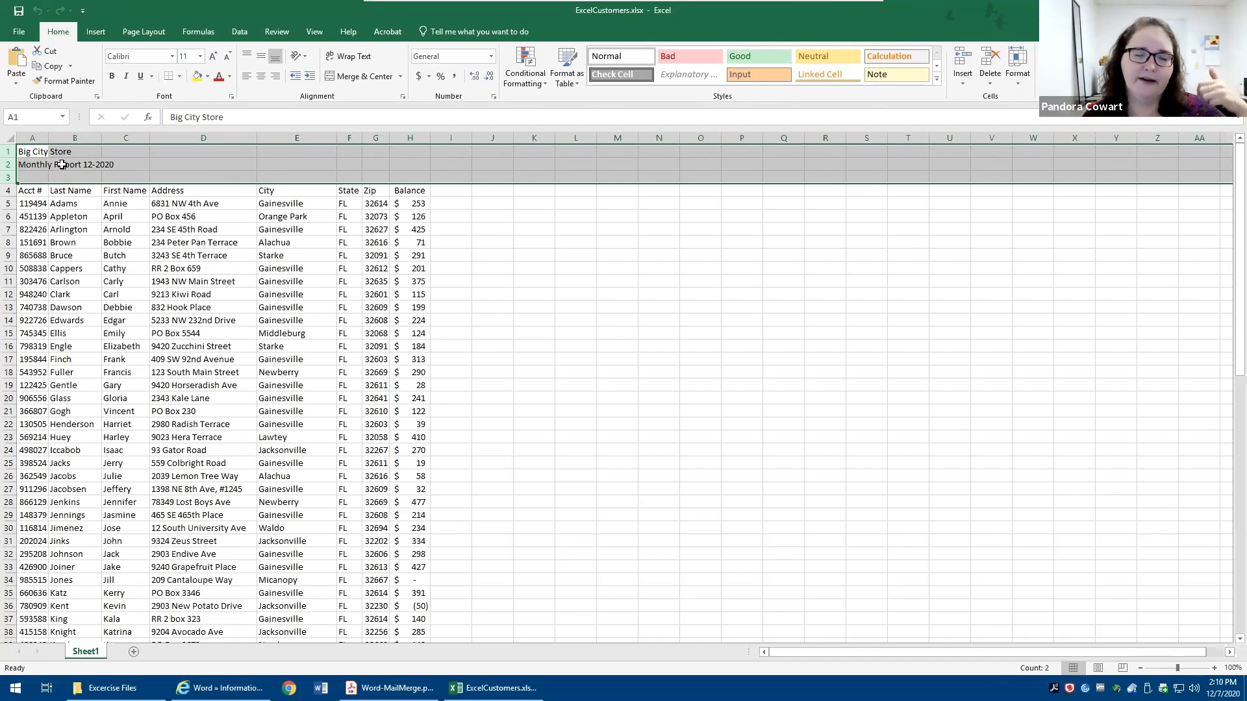
{"action": "left_click", "coordinate": [135, 268]}
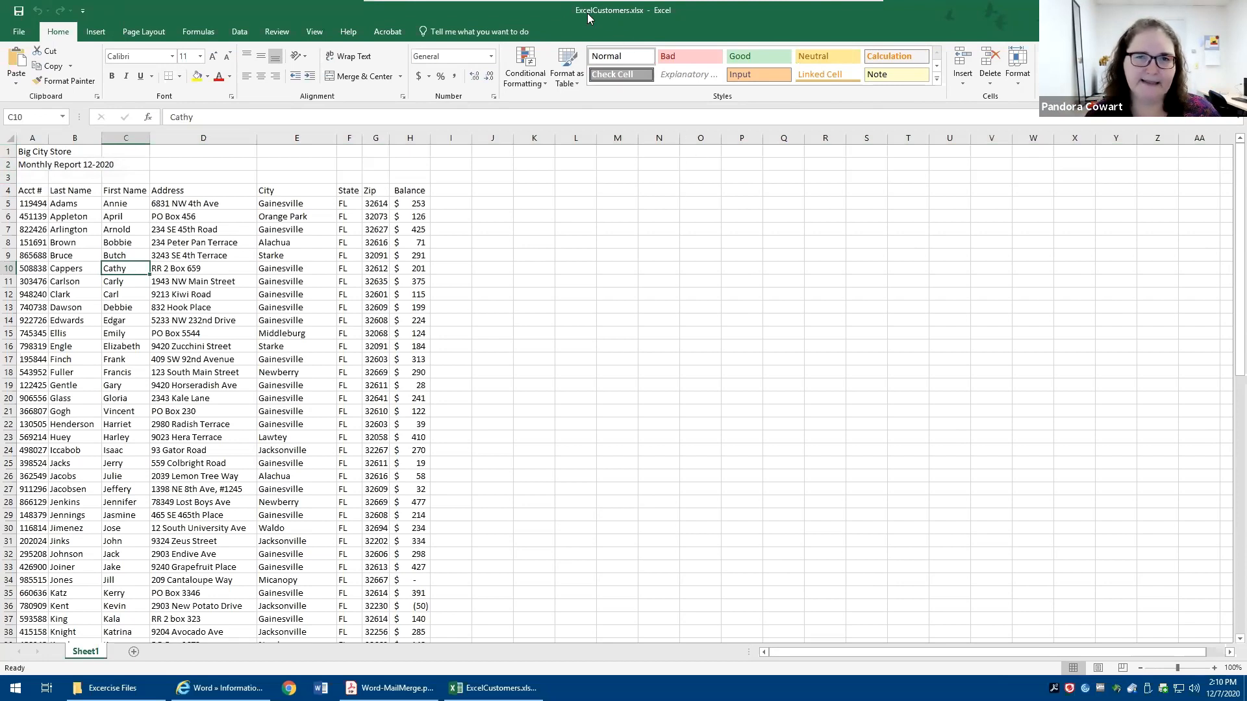
Try deleting rows 1 to 3 above the column headings, check the heading row, and undo the deletion.
{"action": "left_click", "coordinate": [10, 153]}
{"action": "left_click_drag", "start_coordinate": [10, 159], "coordinate": [9, 177]}
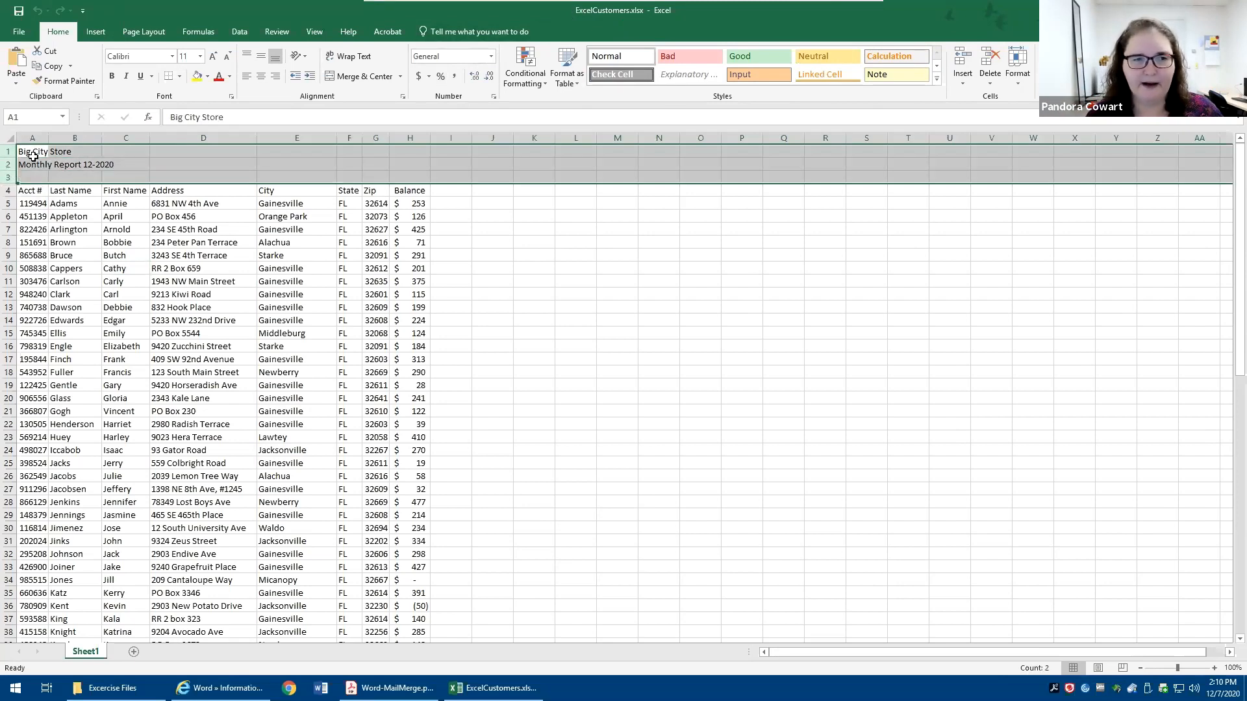
{"action": "right_click", "coordinate": [219, 166]}
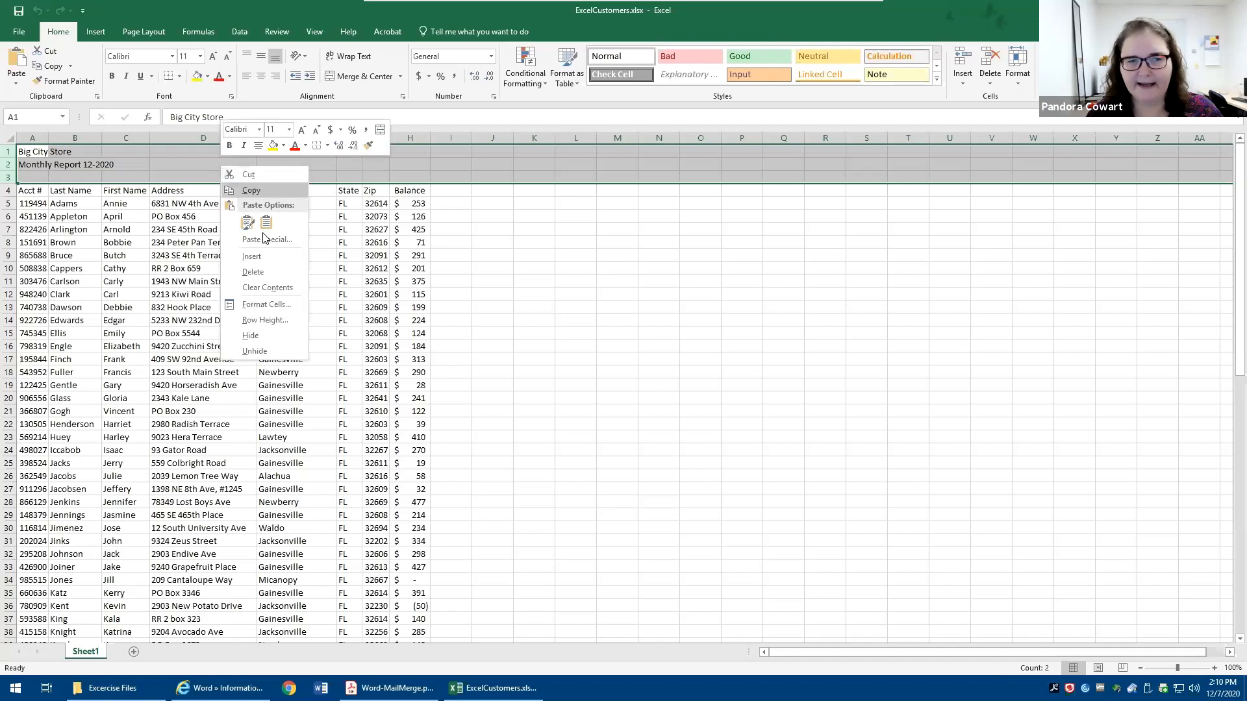
{"action": "left_click", "coordinate": [253, 272]}
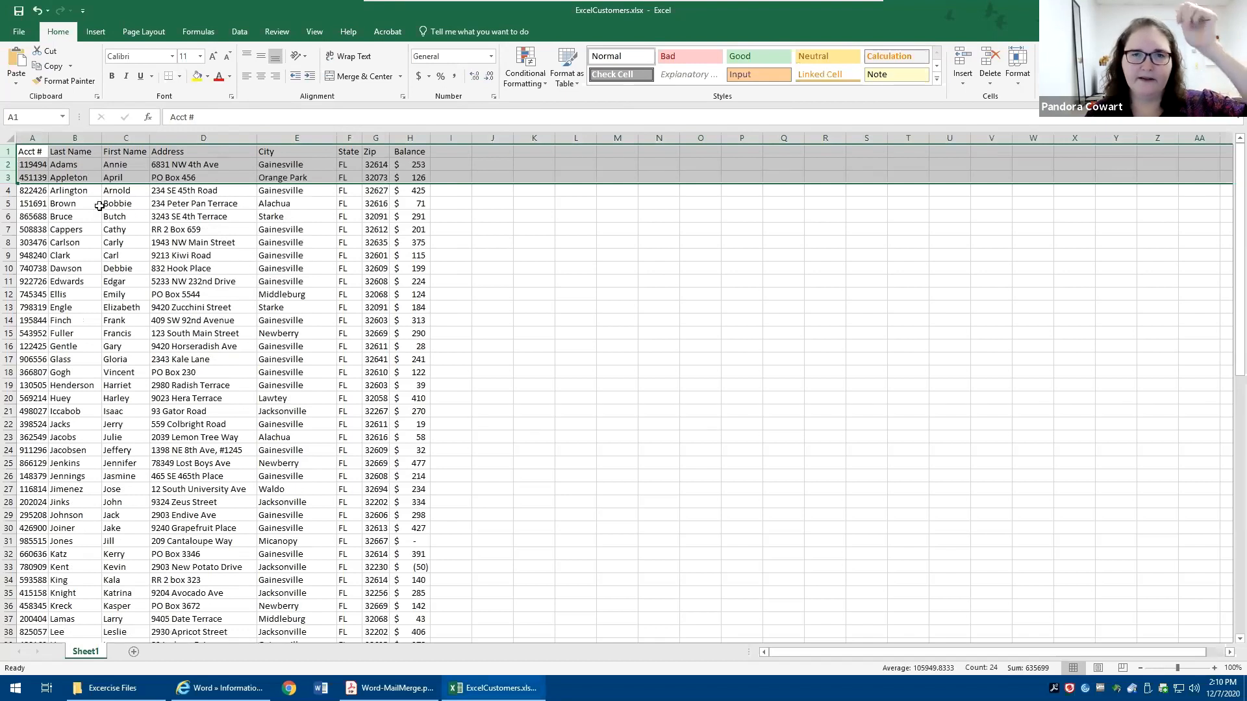
{"action": "left_click", "coordinate": [77, 215]}
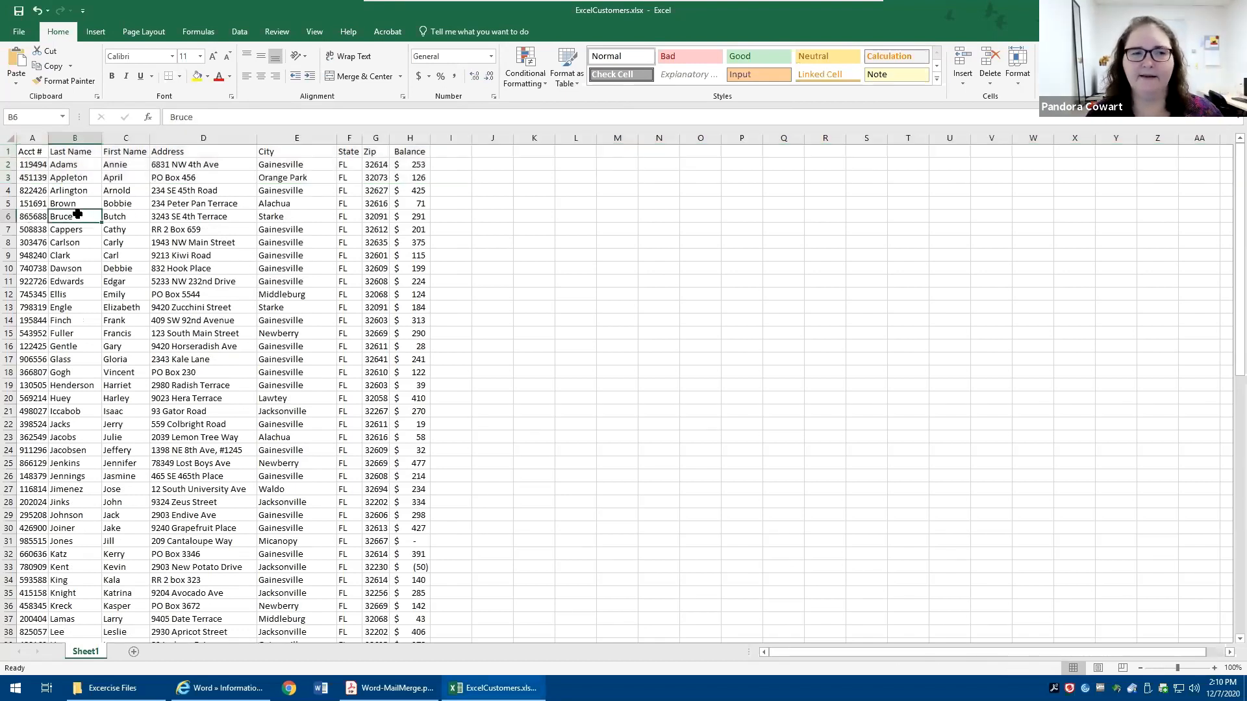
{"action": "left_click", "coordinate": [9, 151]}
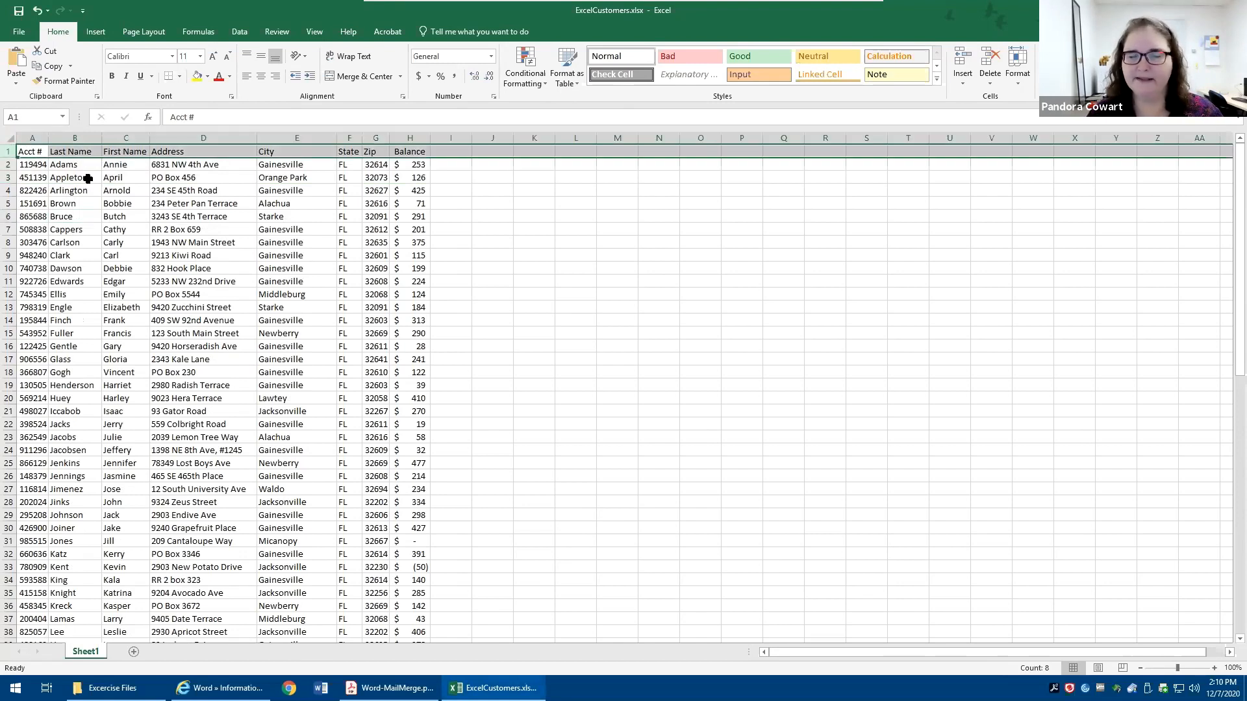
{"action": "key", "text": "ctrl+z"}
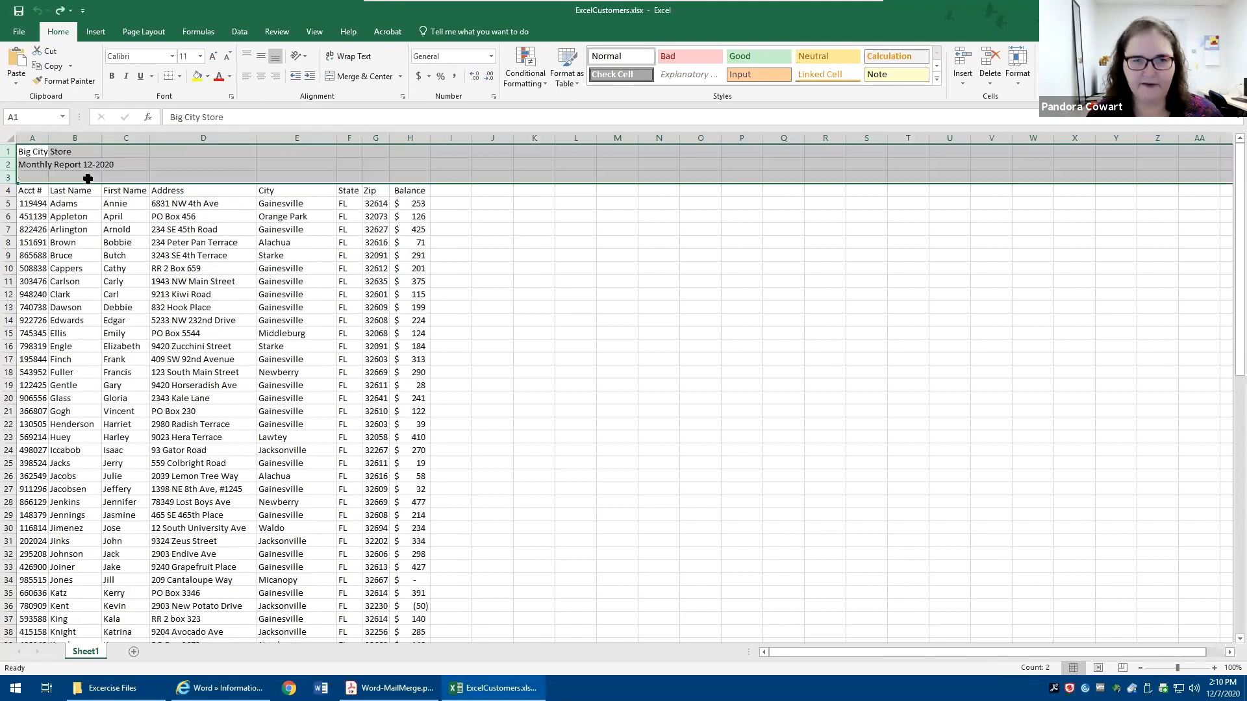
Delete the Big City Store title row at the top of the sheet.
{"action": "left_click", "coordinate": [38, 162]}
{"action": "left_click", "coordinate": [21, 153]}
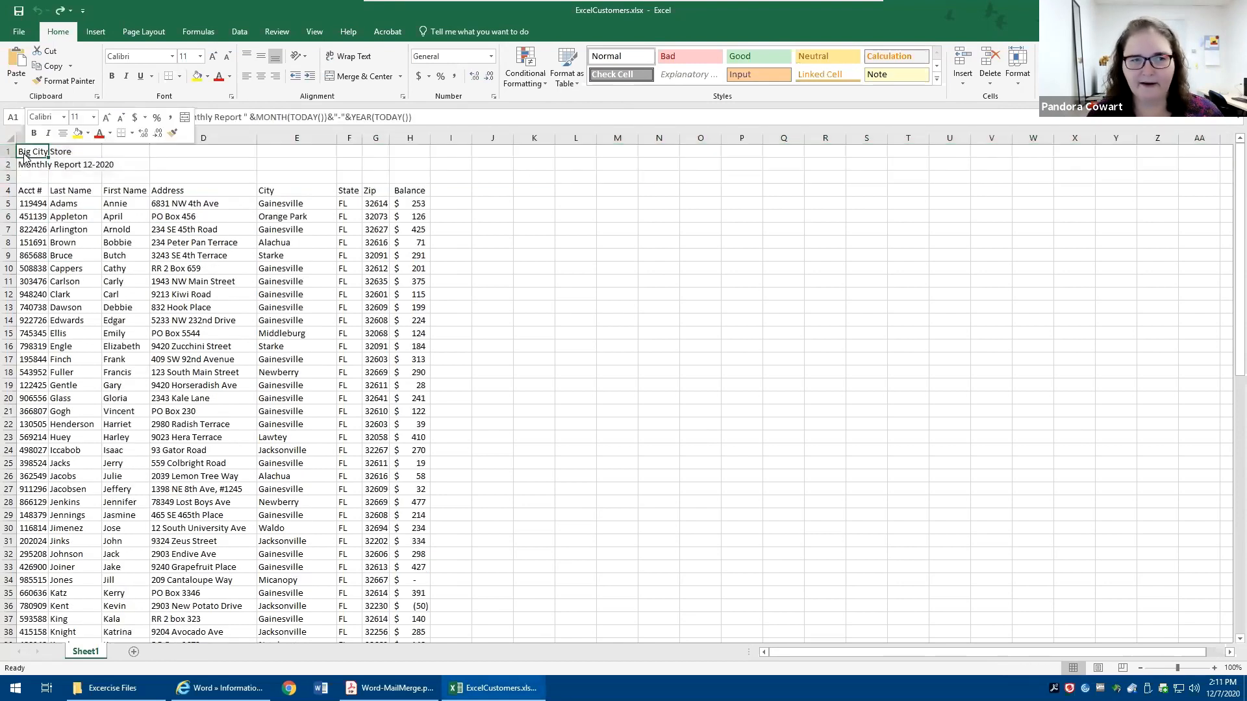
{"action": "right_click", "coordinate": [21, 152]}
{"action": "left_click", "coordinate": [88, 275]}
{"action": "left_click", "coordinate": [71, 274]}
{"action": "left_click", "coordinate": [62, 310]}
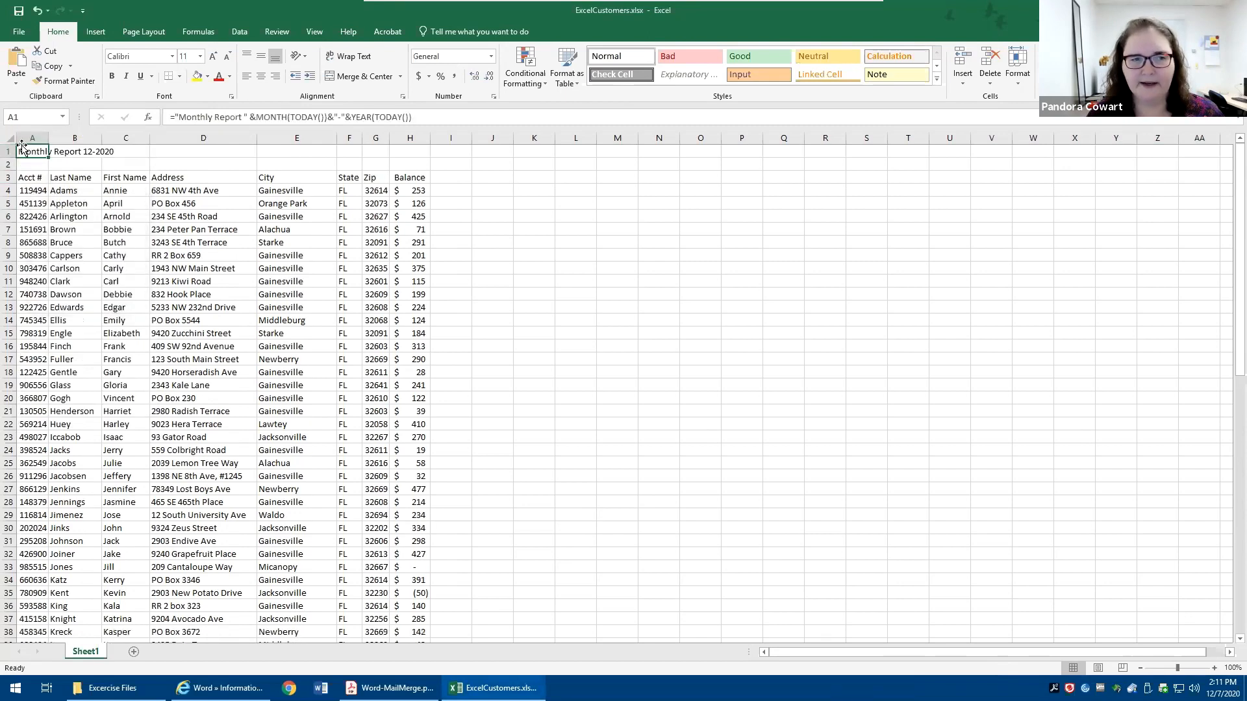
Delete the Monthly Report title row and the blank row so the column headings start in row 1.
{"action": "left_click_drag", "start_coordinate": [8, 151], "coordinate": [47, 164]}
{"action": "right_click", "coordinate": [47, 164]}
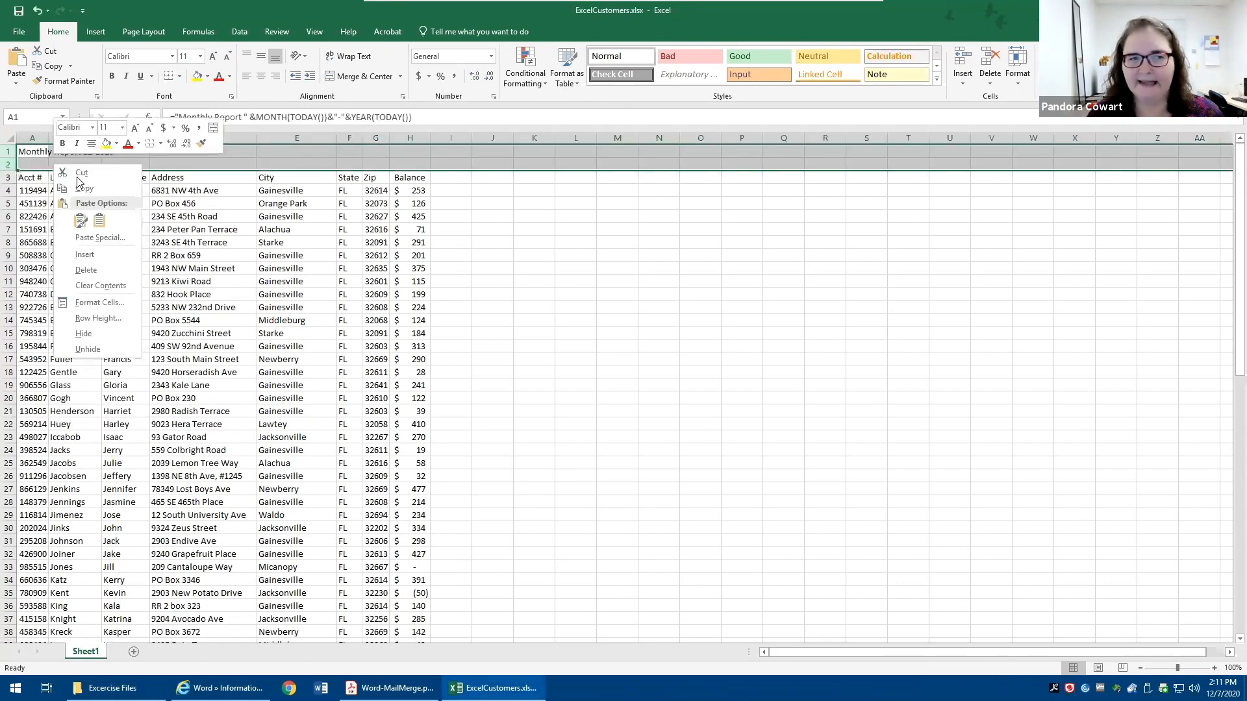
{"action": "left_click", "coordinate": [97, 272]}
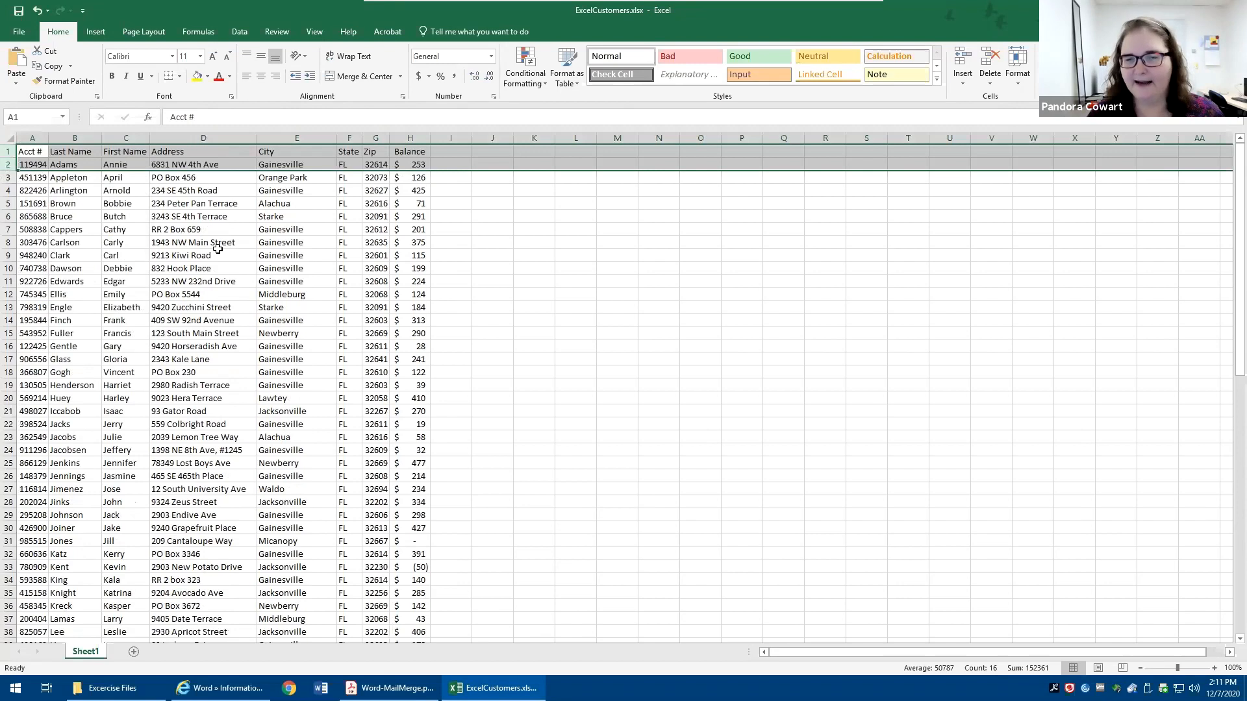
{"action": "left_click", "coordinate": [208, 253]}
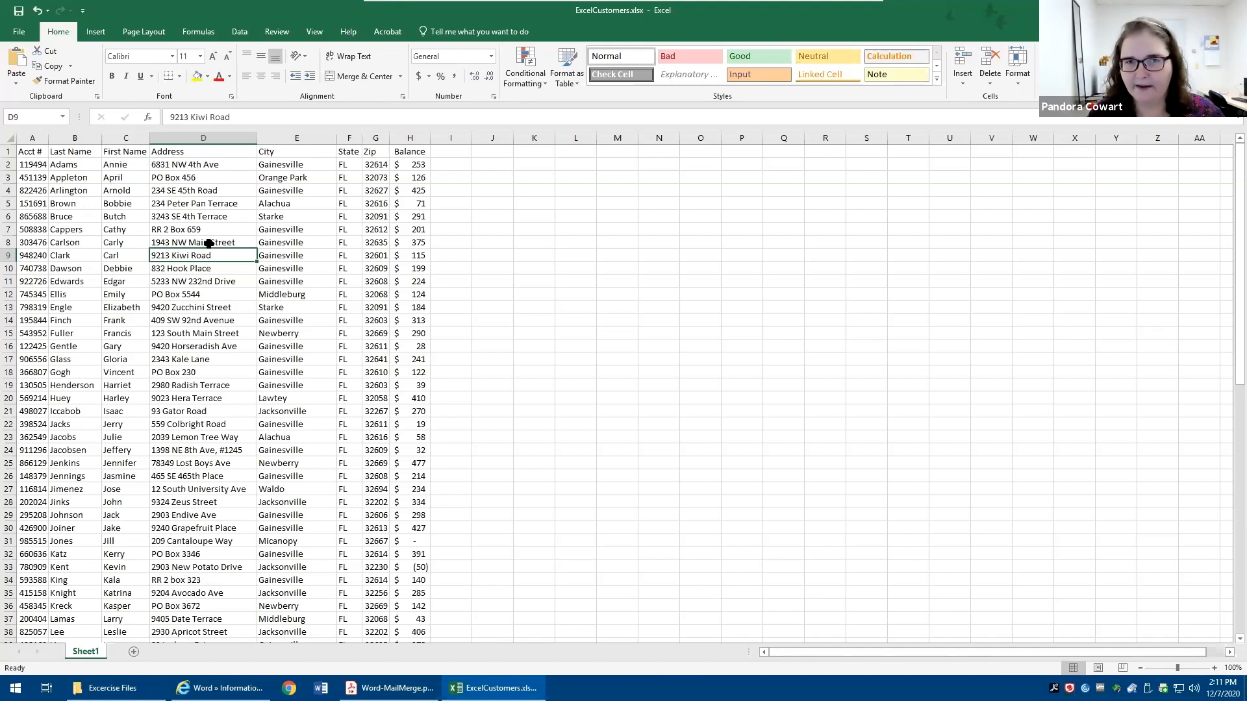
Start a Save As of ExcelCustomers.xlsx under the same name, decline replacing the file, cancel the save, and close the workbook.
{"action": "key", "text": "F12"}
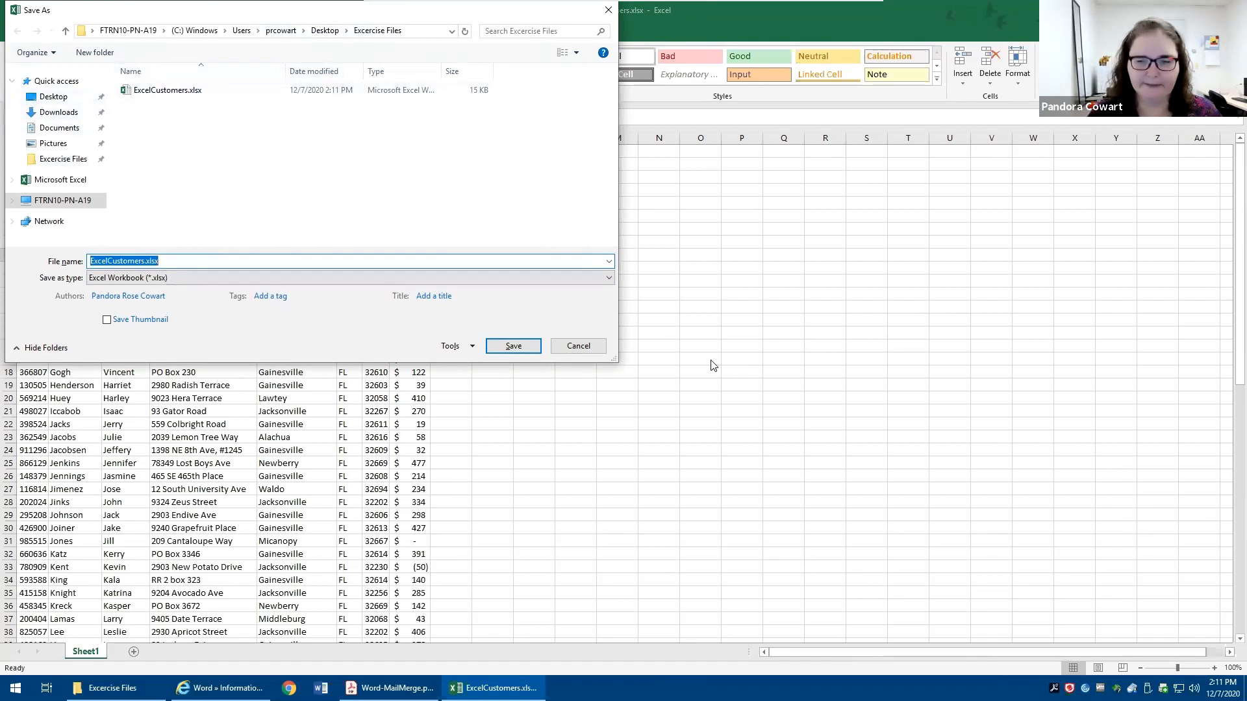
{"action": "left_click", "coordinate": [512, 348]}
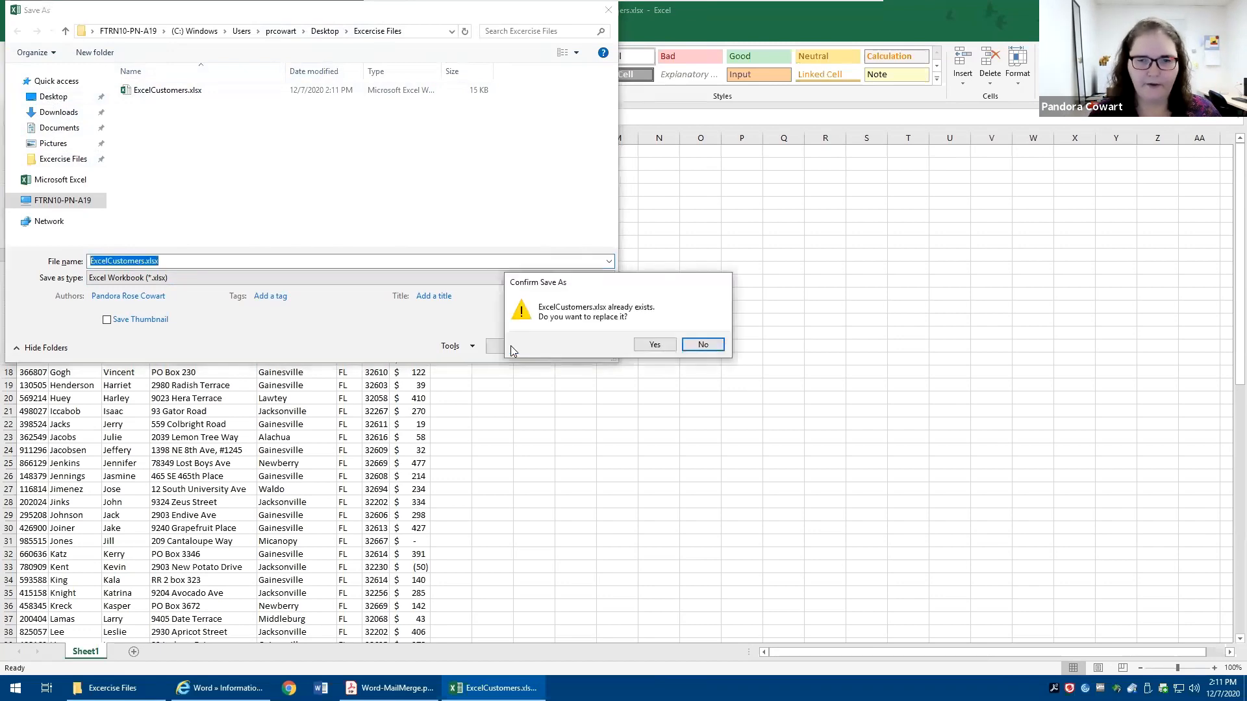
{"action": "left_click", "coordinate": [703, 344]}
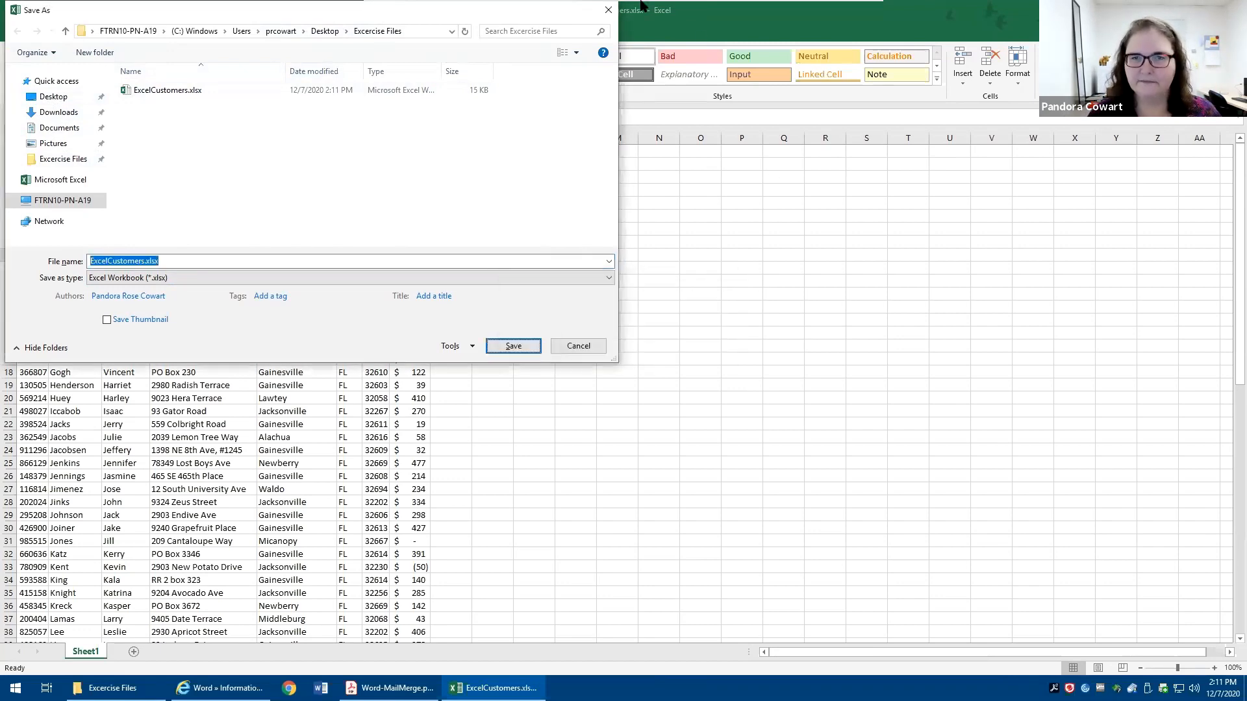
{"action": "left_click", "coordinate": [608, 7]}
{"action": "left_click", "coordinate": [1232, 10]}
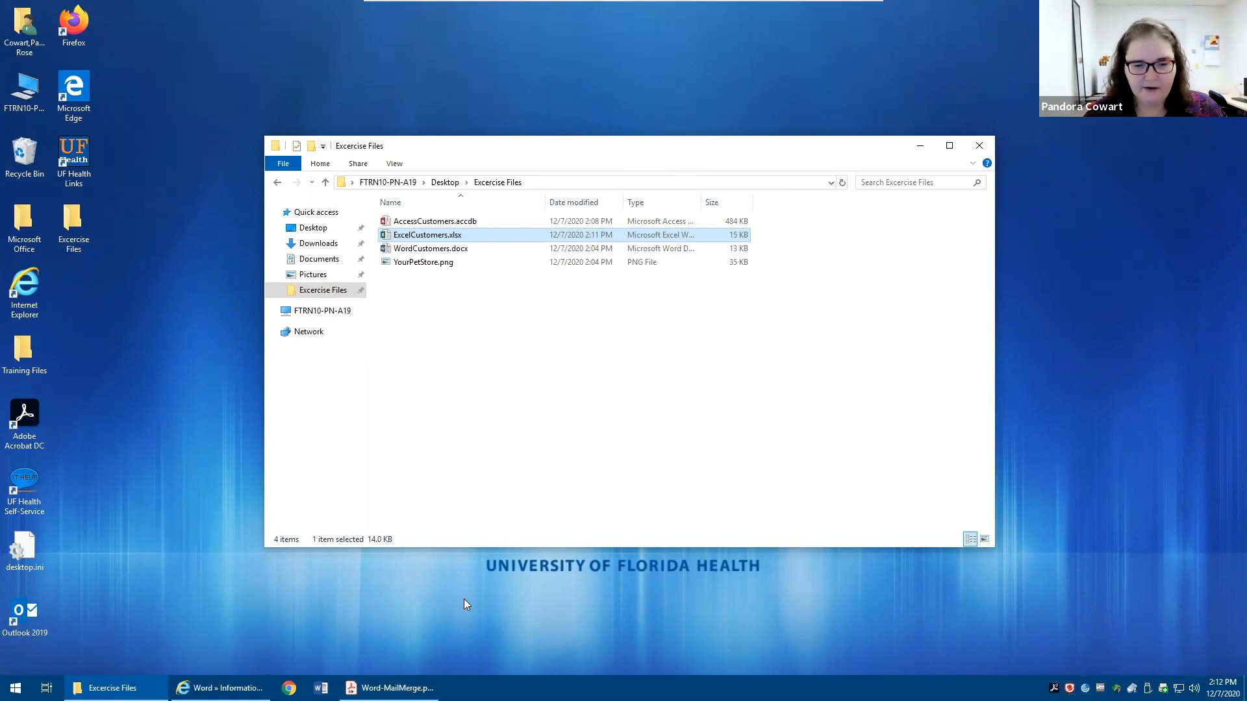
Look again at the Mail Merge diagram in Word-MailMerge.pdf and minimize it to return to the Excercise Files folder.
{"action": "left_click", "coordinate": [390, 688]}
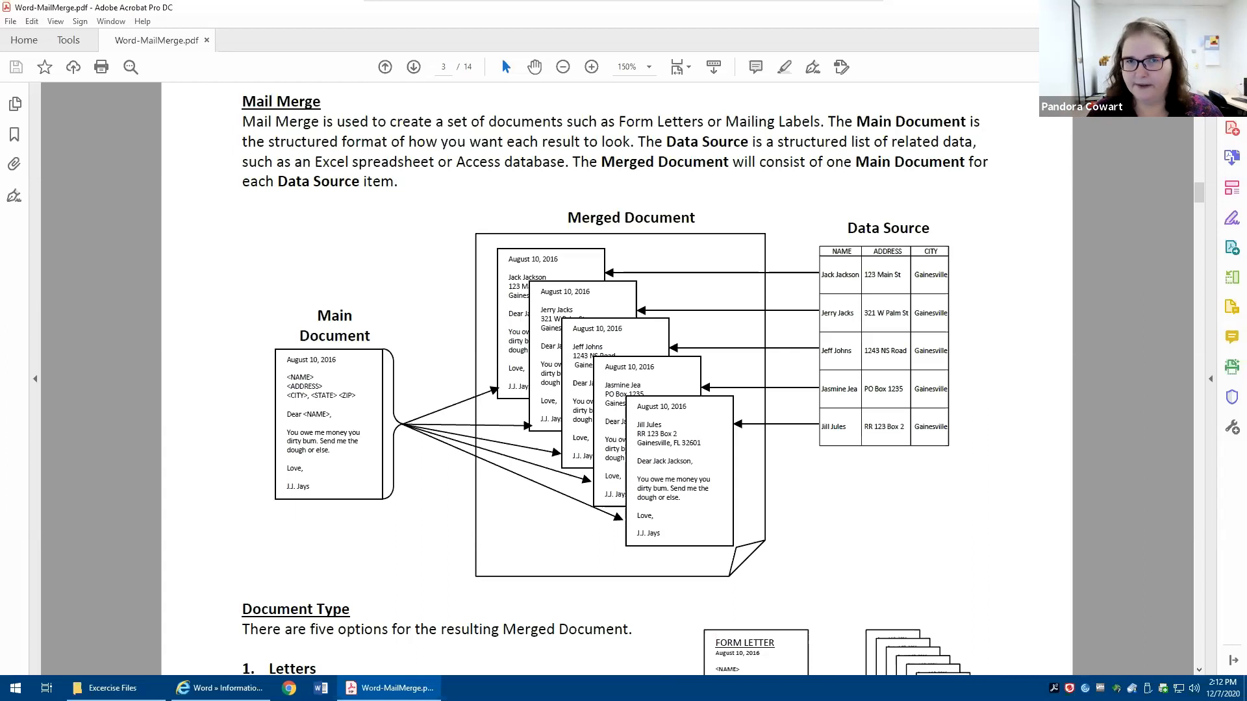
{"action": "left_click", "coordinate": [1173, 7]}
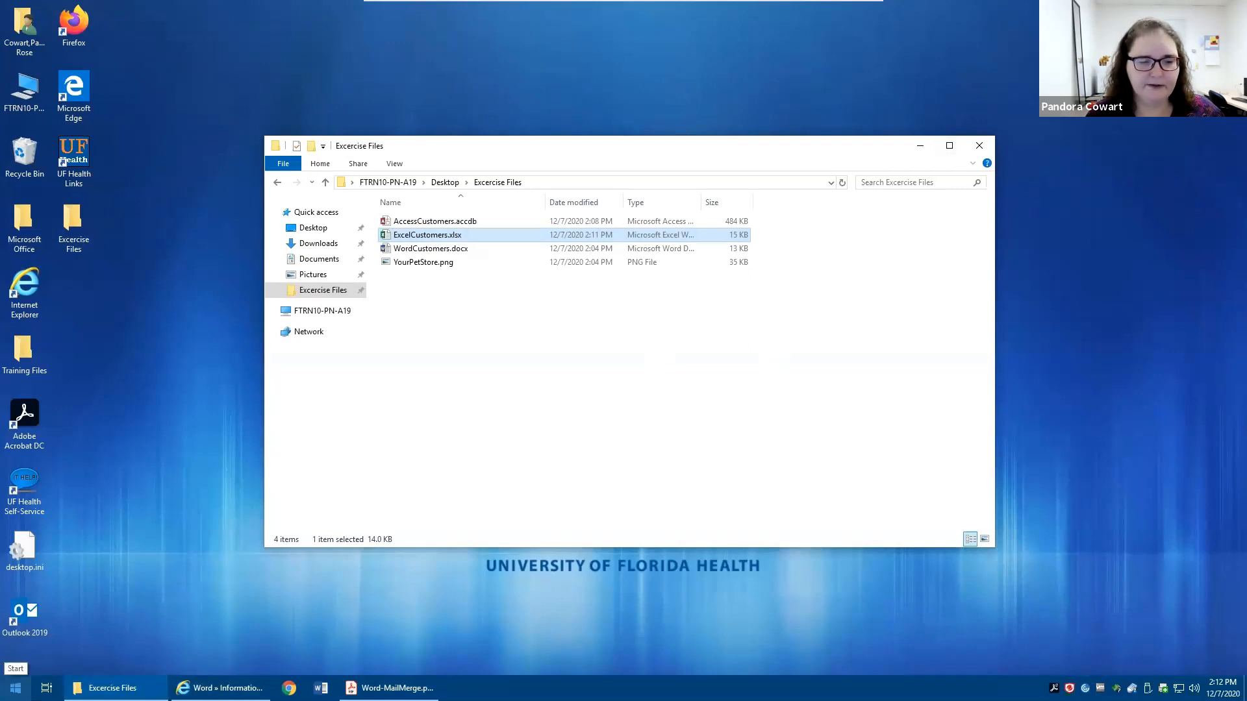
Open Microsoft Word with a new blank document and maximize its window.
{"action": "right_click", "coordinate": [218, 687]}
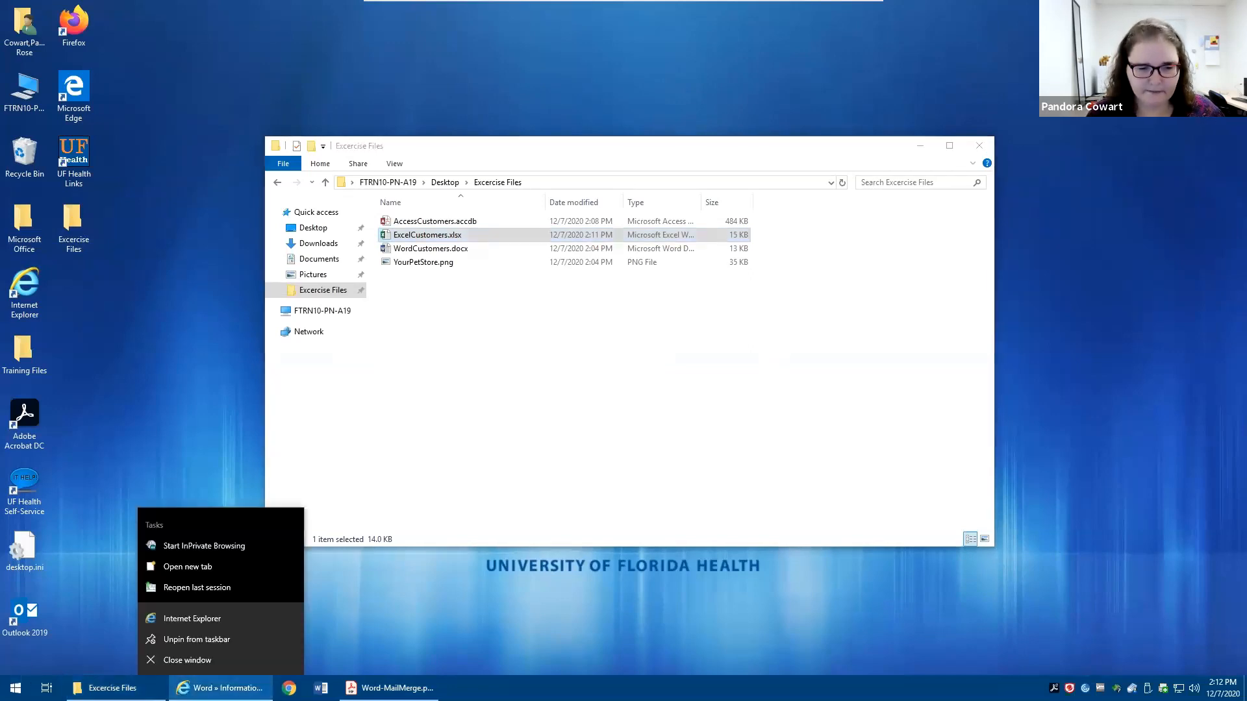
{"action": "left_click", "coordinate": [217, 688]}
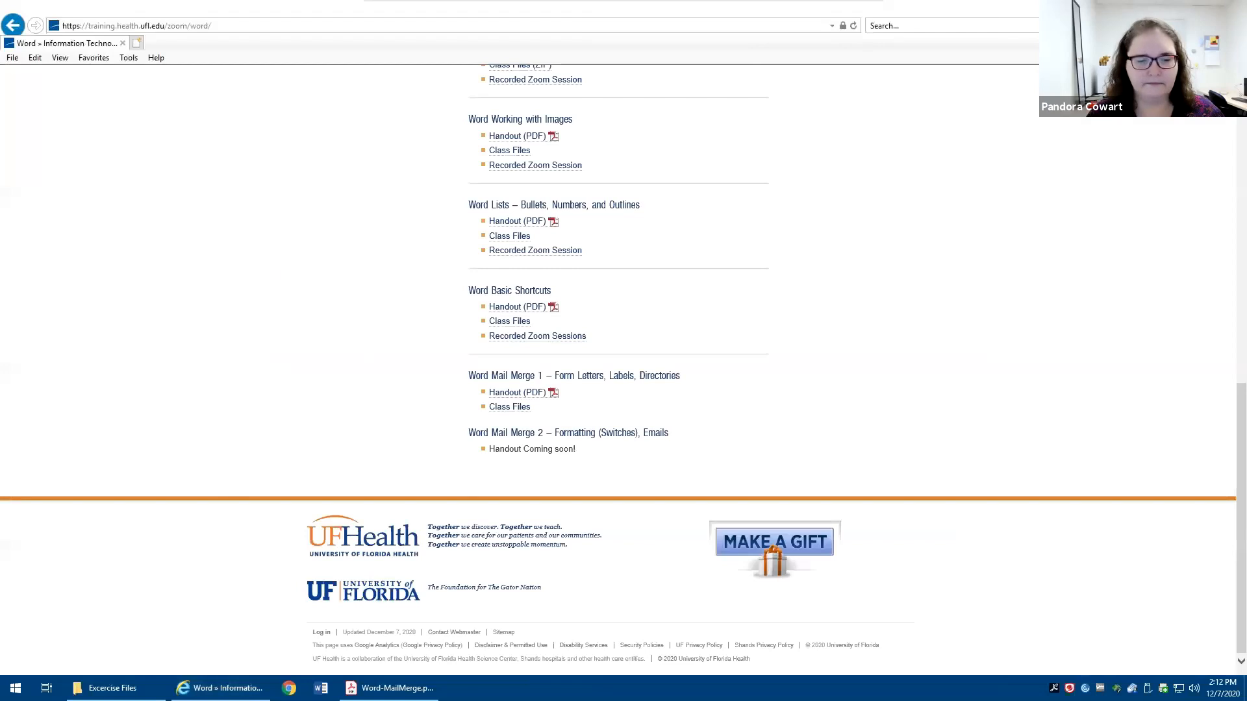
{"action": "left_click", "coordinate": [16, 688]}
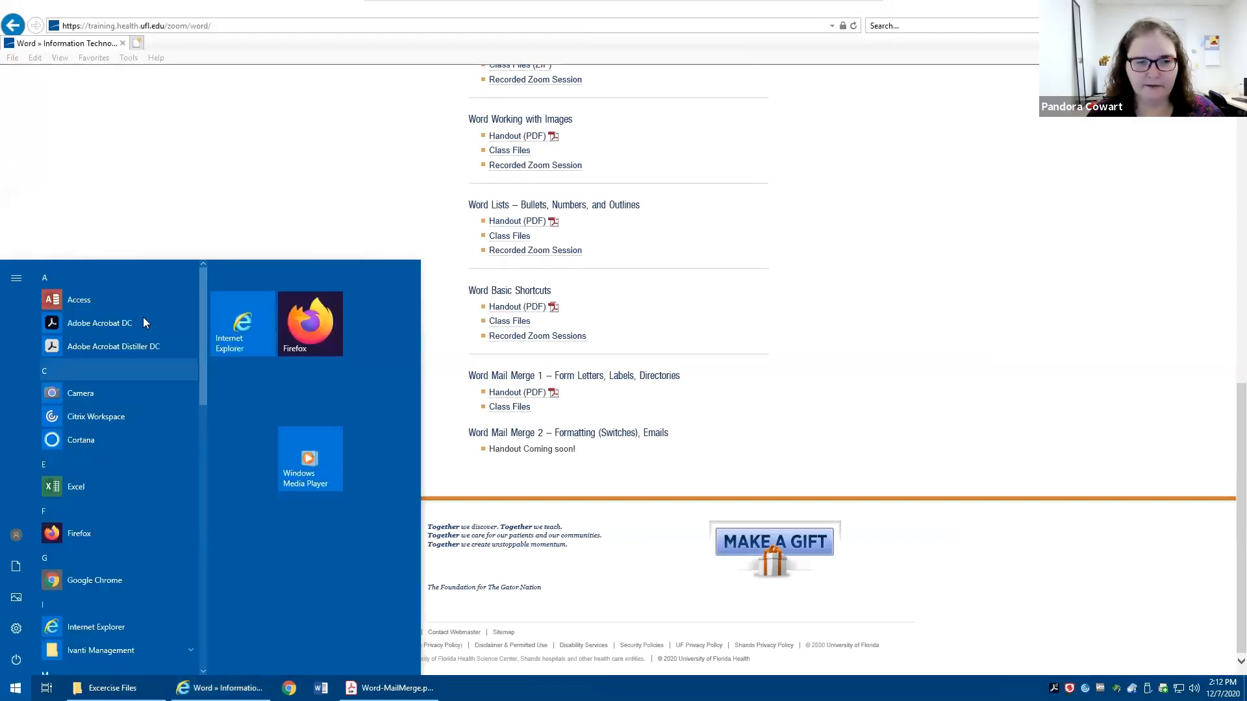
{"action": "type", "text": "word"}
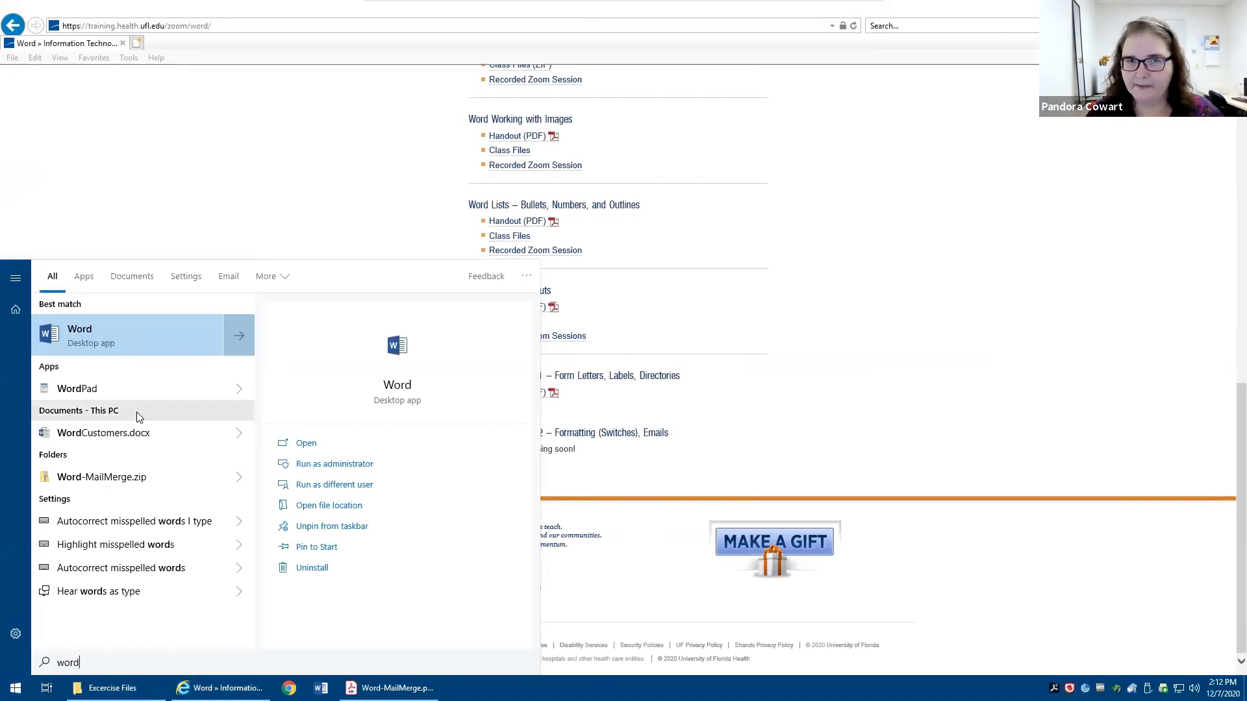
{"action": "left_click", "coordinate": [89, 345]}
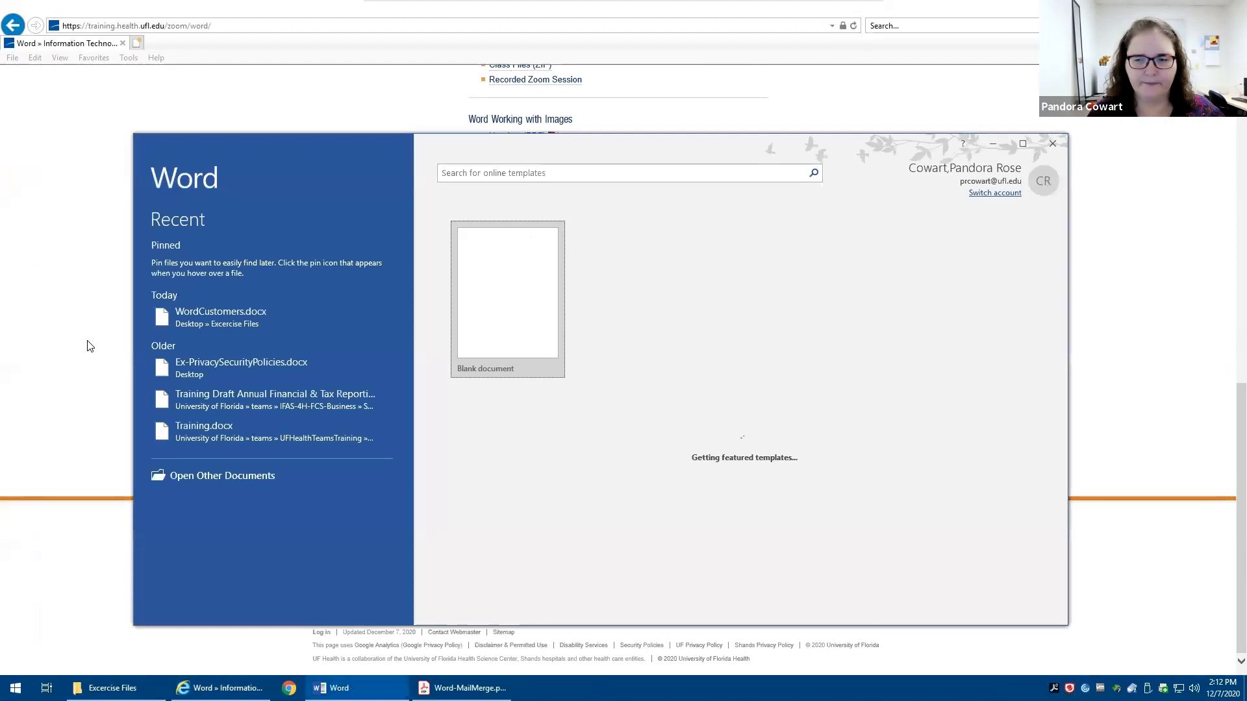
{"action": "left_click", "coordinate": [499, 317]}
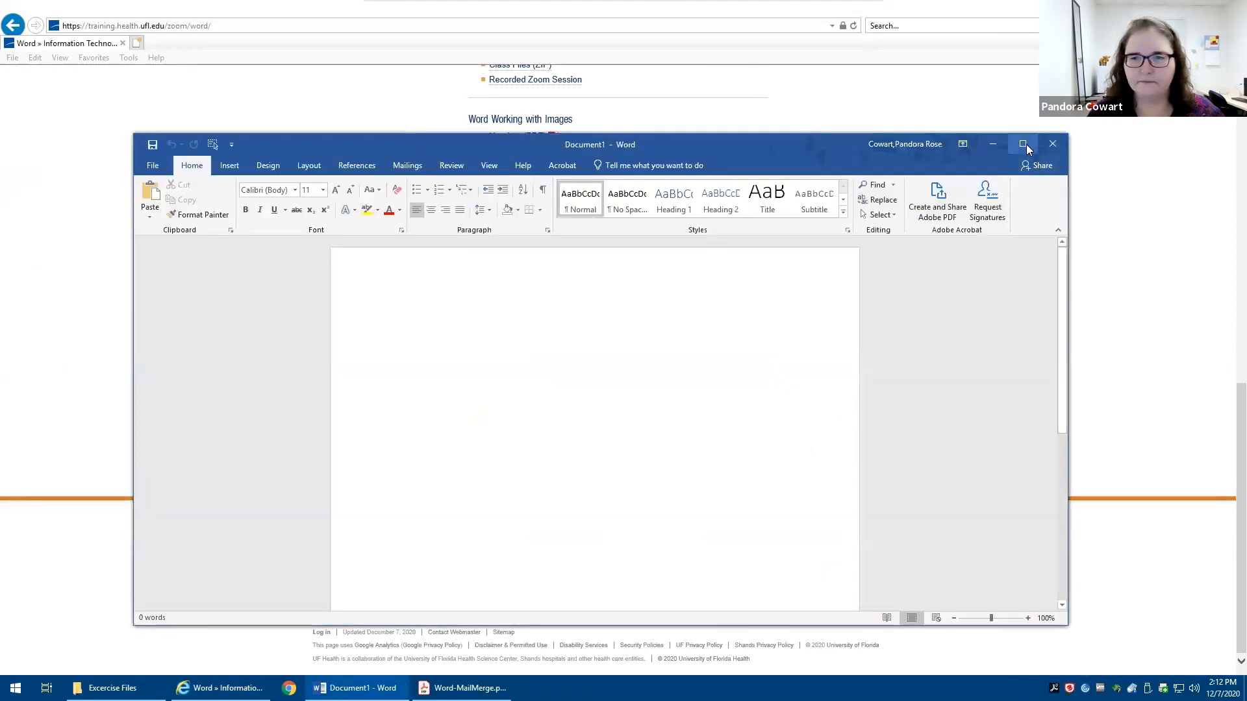
{"action": "left_click", "coordinate": [1024, 144]}
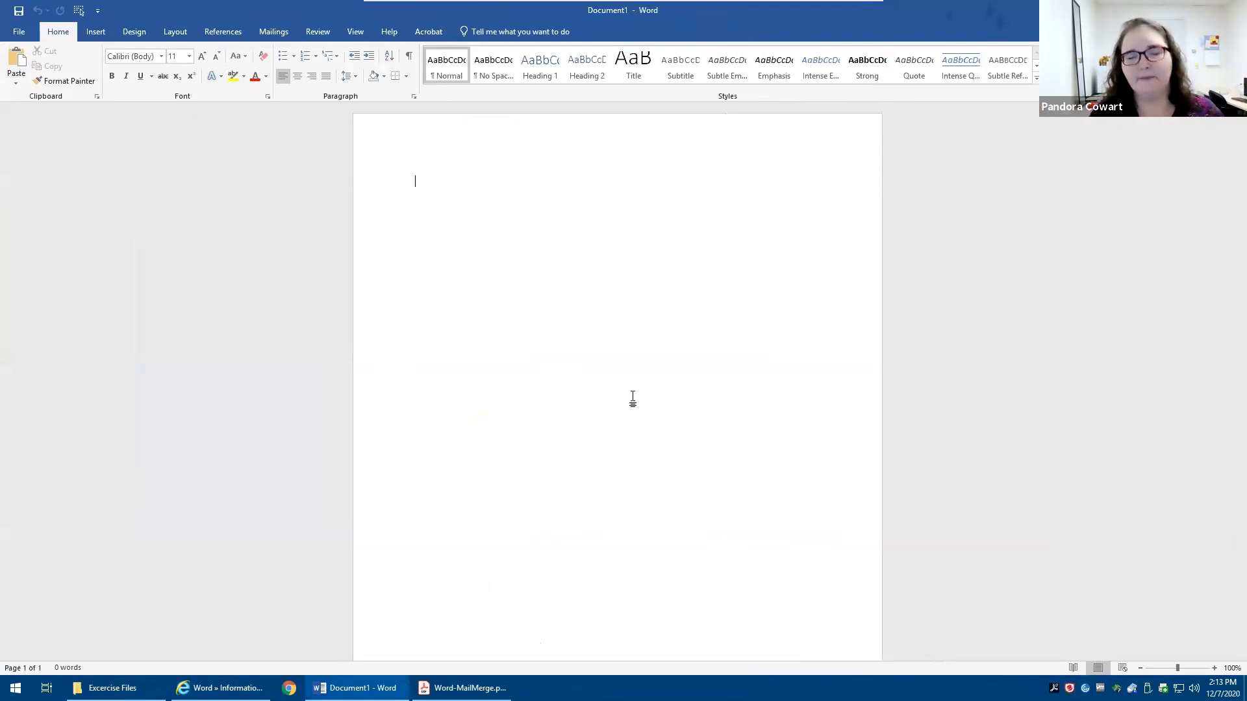
Zoom the blank document to 150% and start the Step-by-Step Mail Merge Wizard.
{"action": "left_click", "coordinate": [271, 34]}
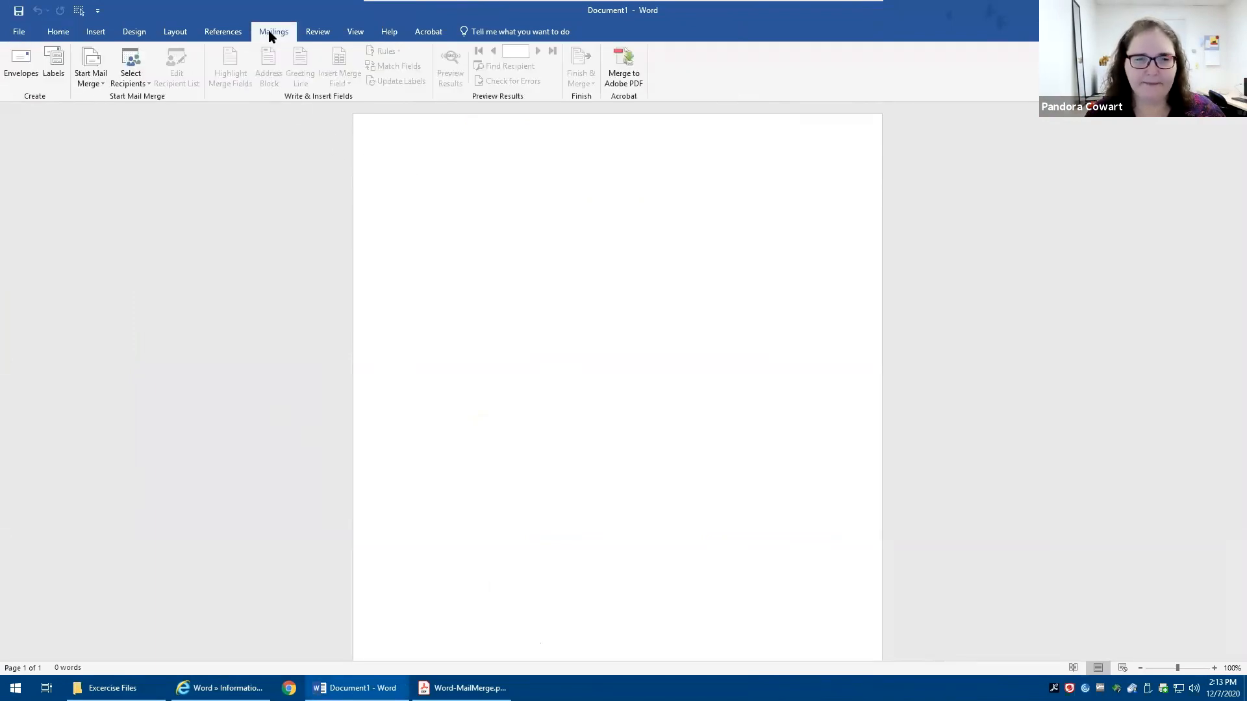
{"action": "scroll", "coordinate": [263, 235], "scroll_direction": "up", "scroll_amount": 5}
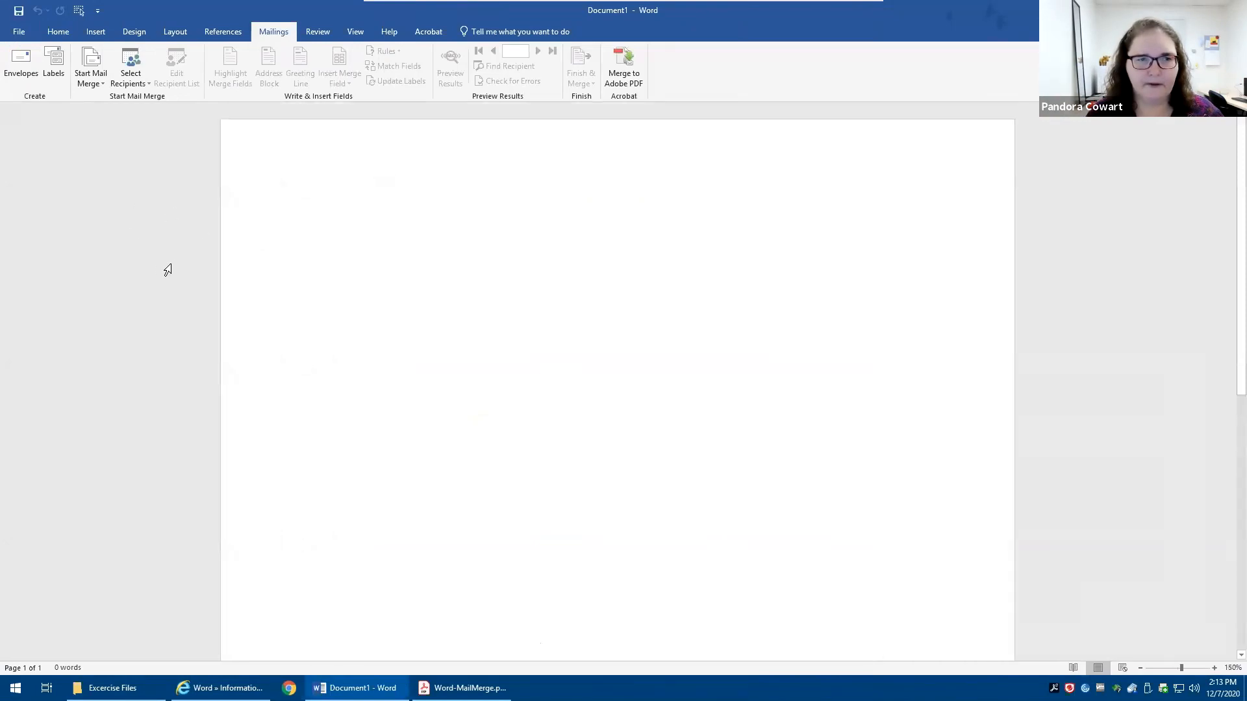
{"action": "left_click", "coordinate": [91, 78]}
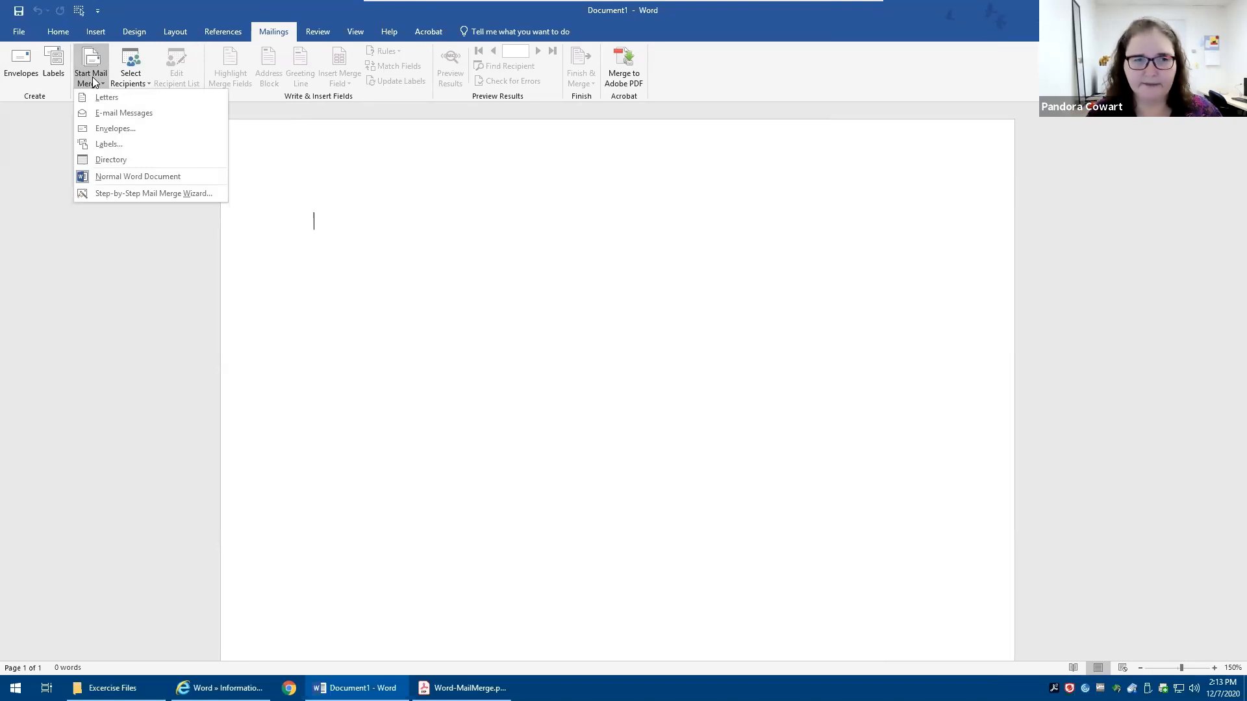
{"action": "left_click", "coordinate": [106, 194]}
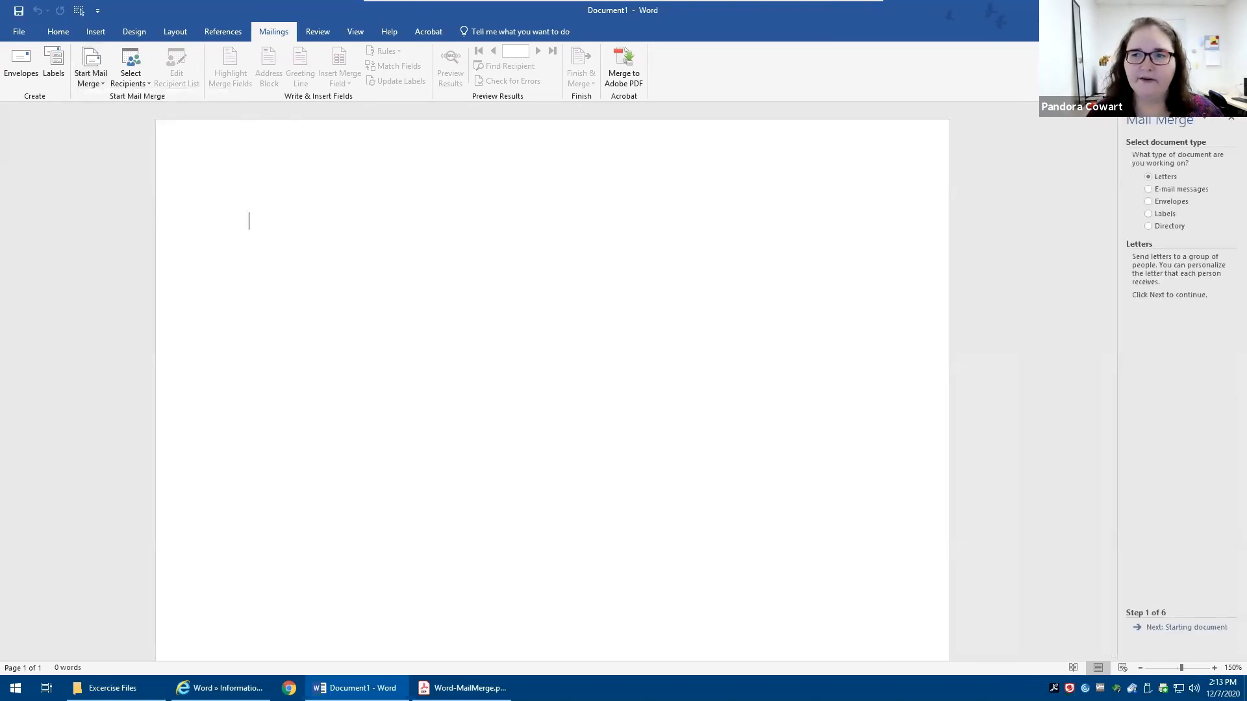
Snap the Word window to the left side of the screen, widen it to about four fifths, and slightly widen the Mail Merge pane.
{"action": "double_click", "coordinate": [933, 5]}
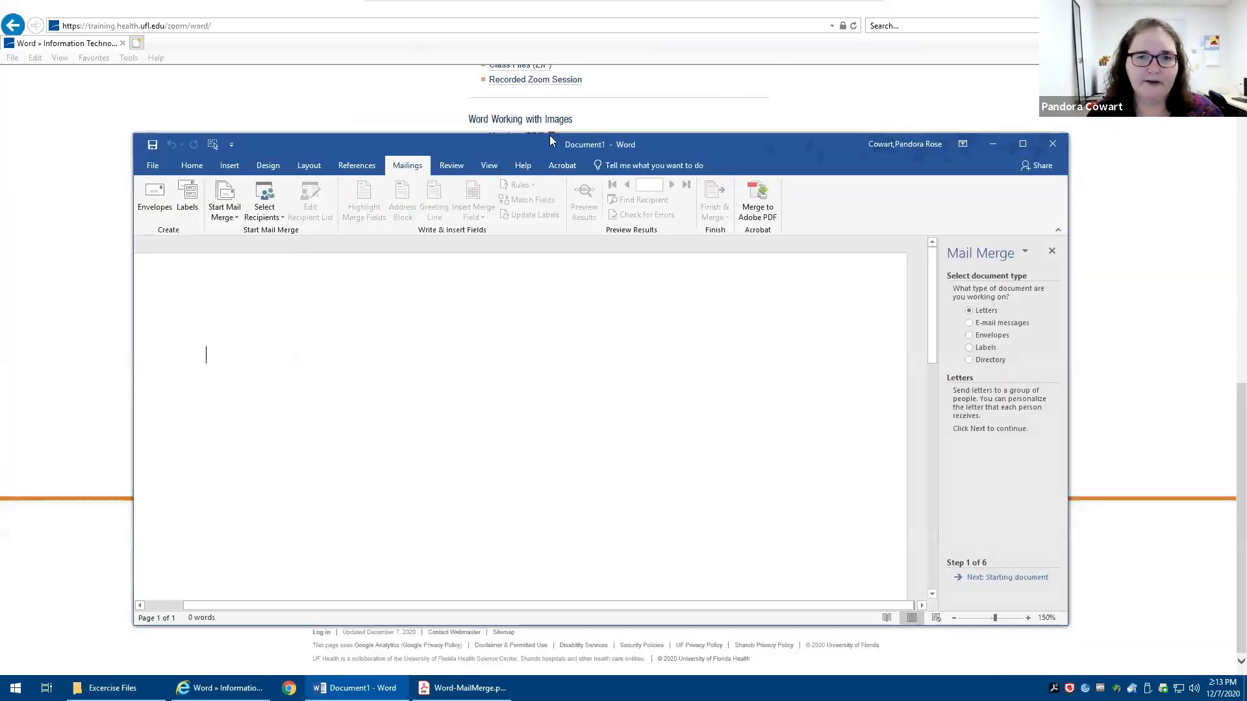
{"action": "left_click_drag", "start_coordinate": [580, 138], "coordinate": [3, 123]}
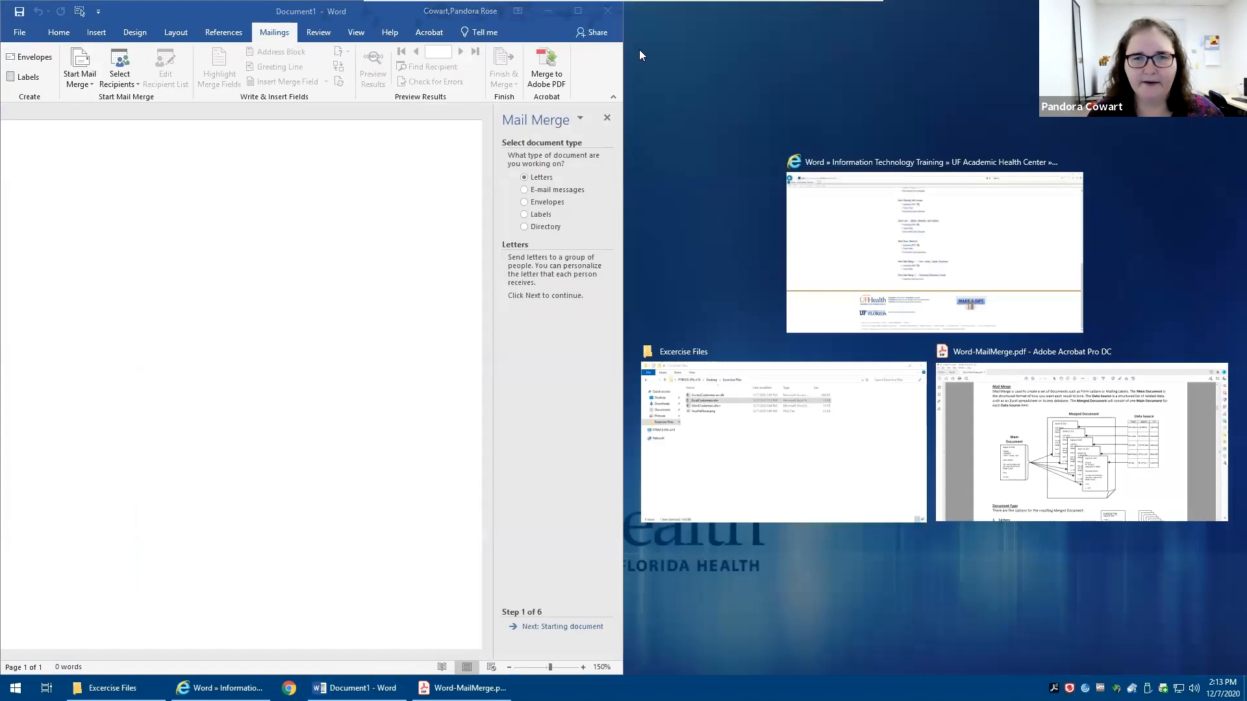
{"action": "left_click", "coordinate": [639, 49]}
{"action": "left_click_drag", "start_coordinate": [624, 78], "coordinate": [999, 78]}
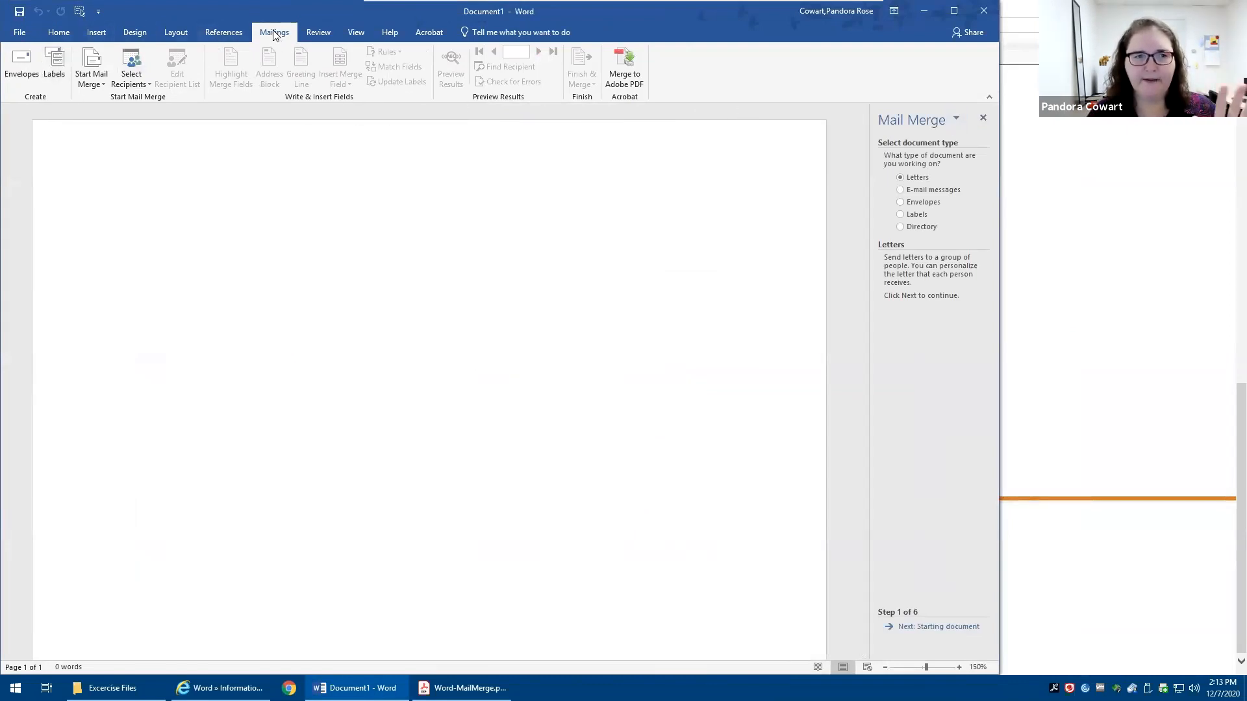
{"action": "left_click", "coordinate": [96, 77]}
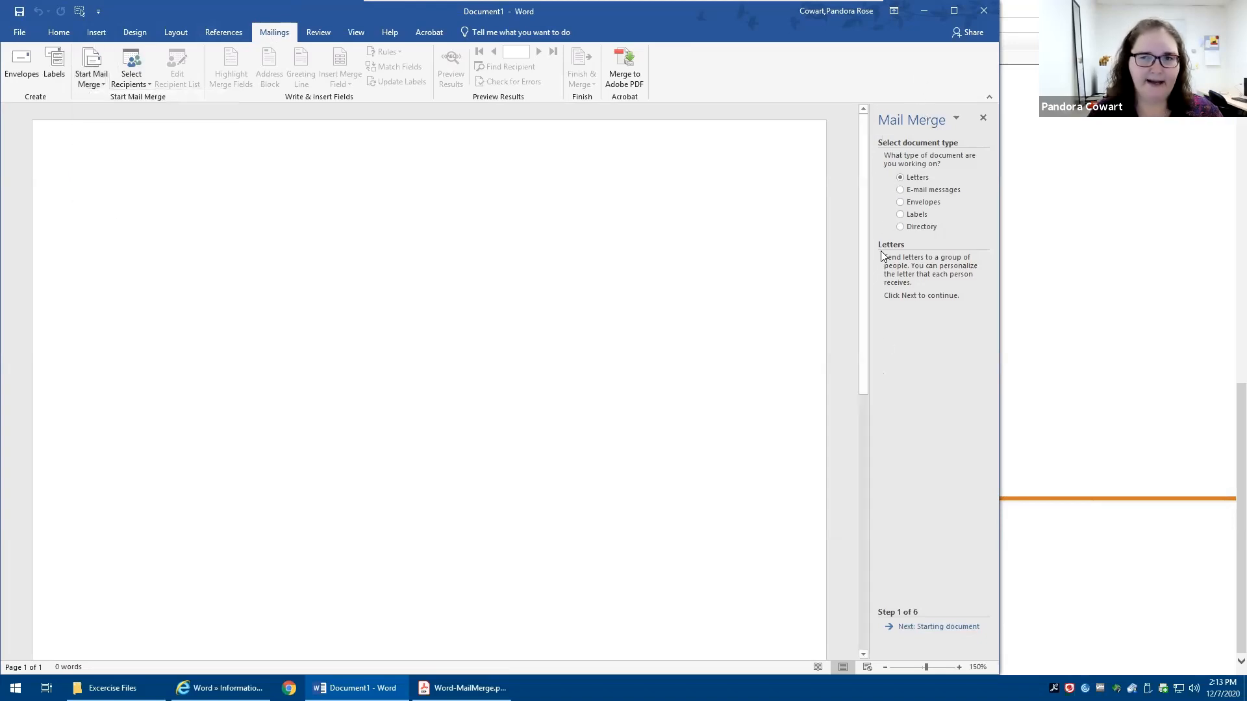
{"action": "mouse_move", "coordinate": [868, 239]}
{"action": "left_mouse_down"}
{"action": "mouse_move", "coordinate": [817, 234]}
{"action": "mouse_move", "coordinate": [851, 236]}
{"action": "left_mouse_up"}
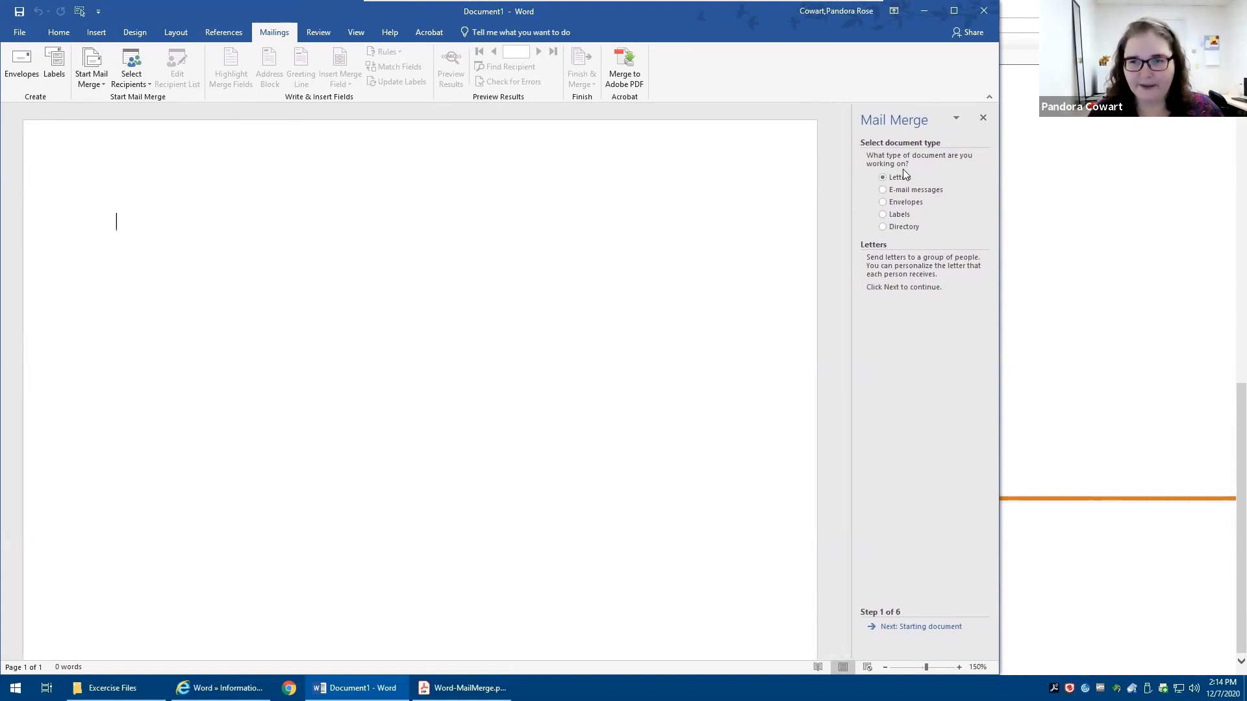
Switch to Word-MailMerge.pdf and read the Document Type section from Letters through Labels, Envelopes and Directory.
{"action": "mouse_move", "coordinate": [463, 688]}
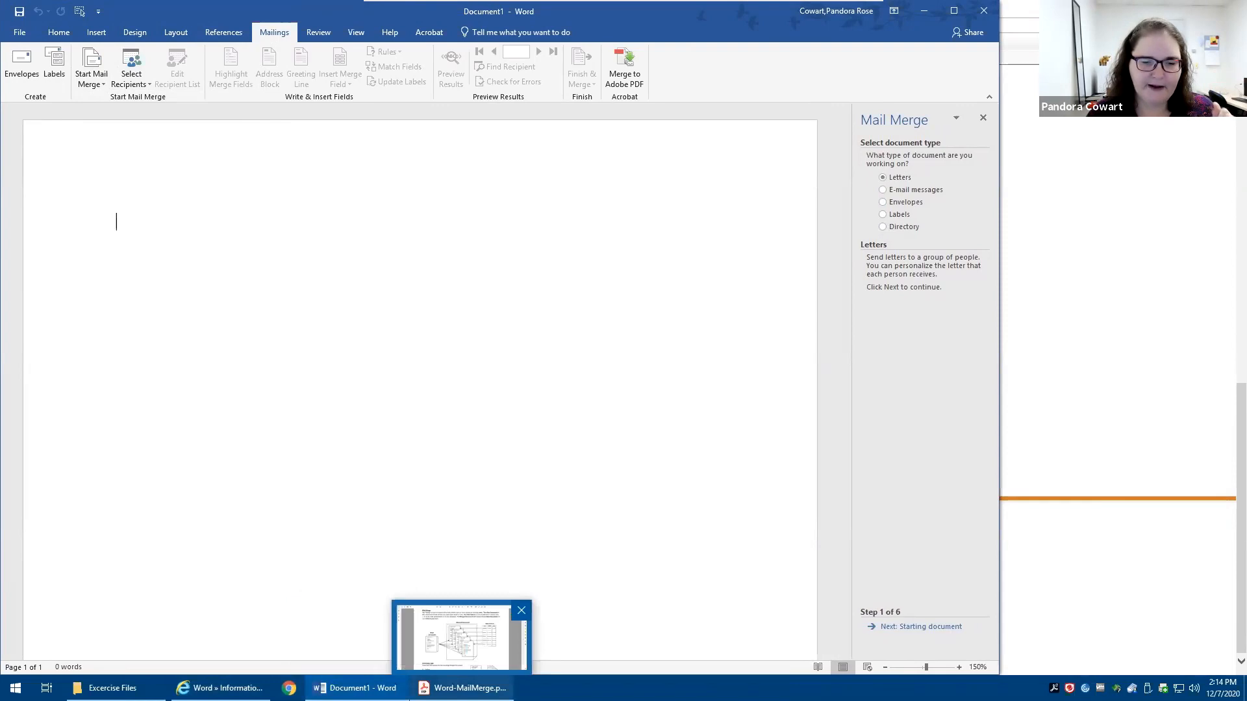
{"action": "left_click", "coordinate": [461, 637]}
{"action": "scroll", "coordinate": [708, 308], "scroll_direction": "down", "scroll_amount": 5}
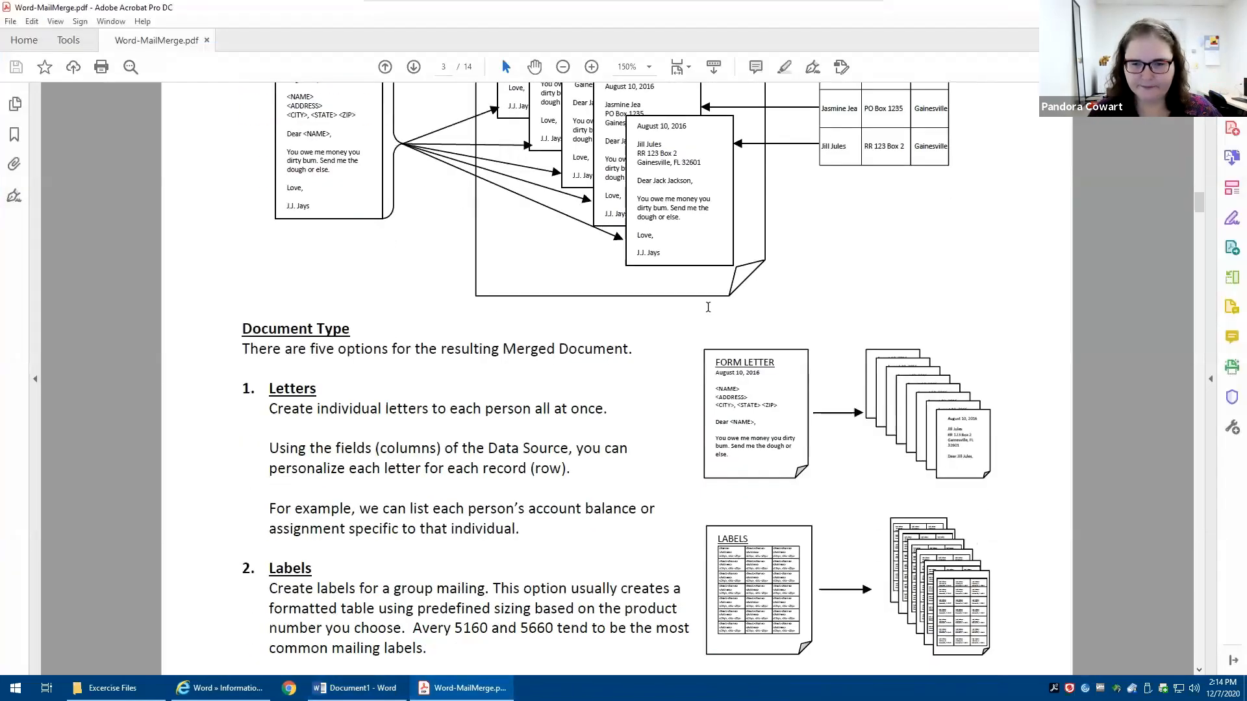
{"action": "scroll", "coordinate": [708, 307], "scroll_direction": "down", "scroll_amount": 3}
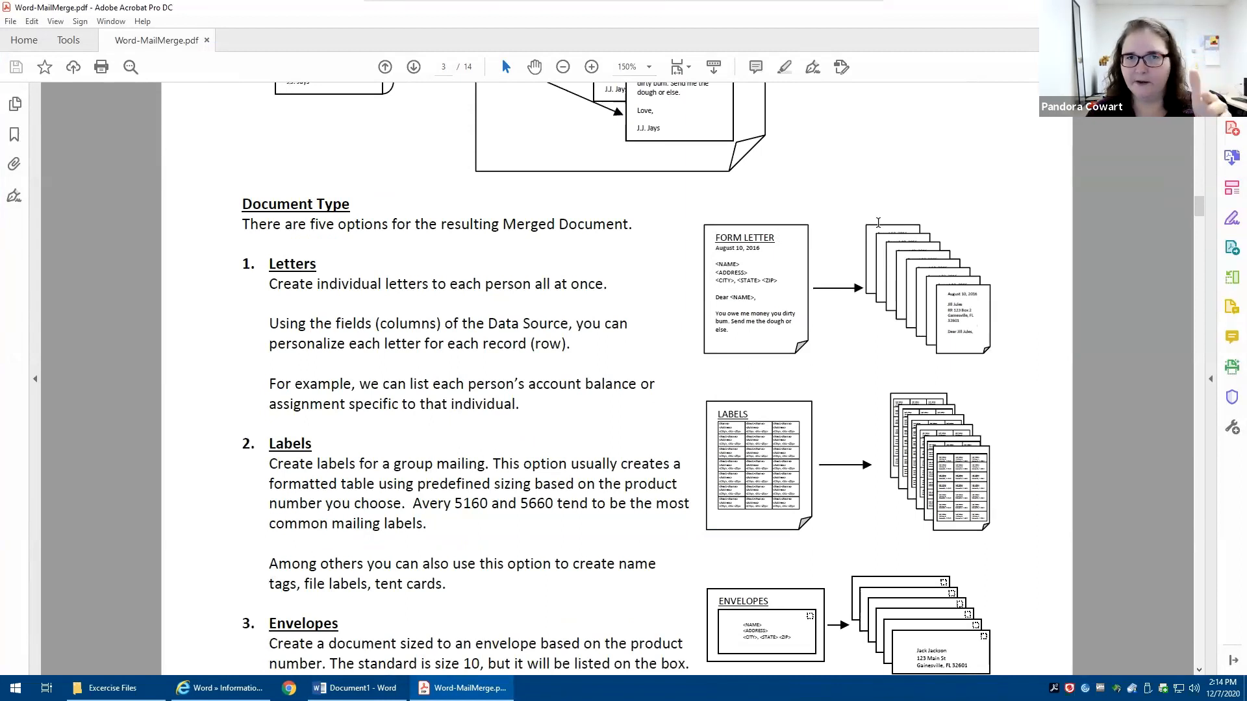
{"action": "scroll", "coordinate": [893, 301], "scroll_direction": "down", "scroll_amount": 3}
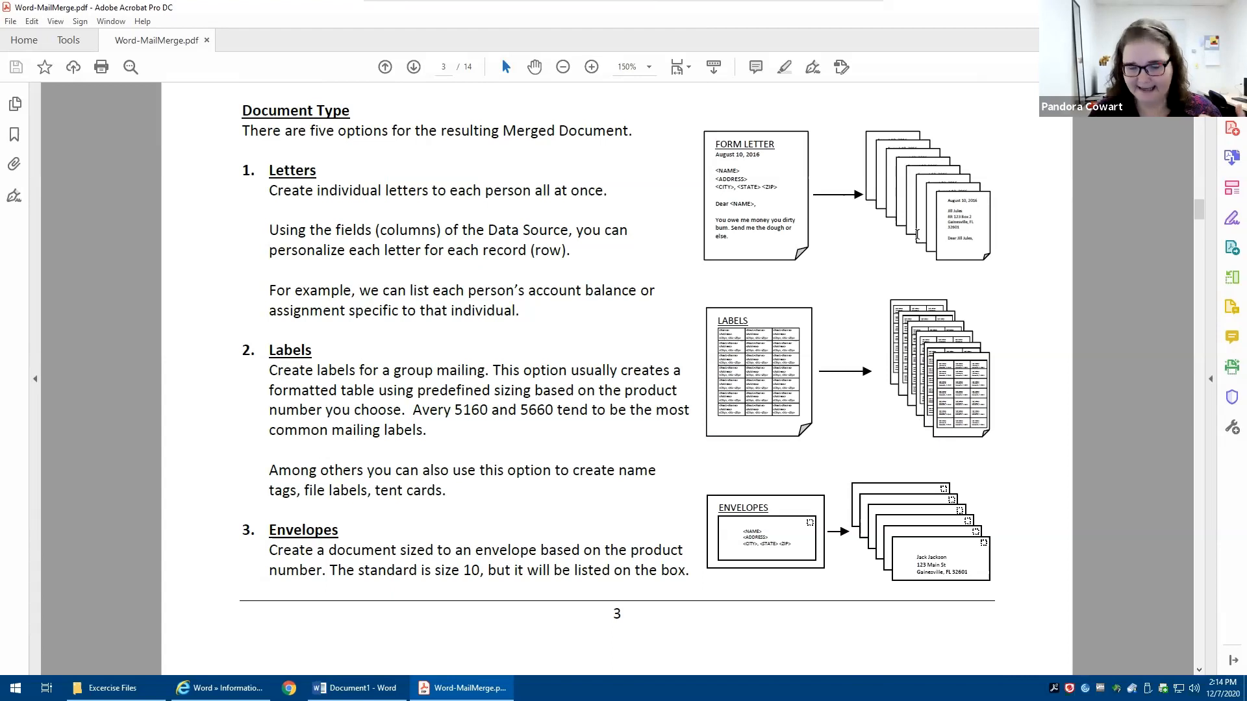
{"action": "scroll", "coordinate": [876, 284], "scroll_direction": "down", "scroll_amount": 4}
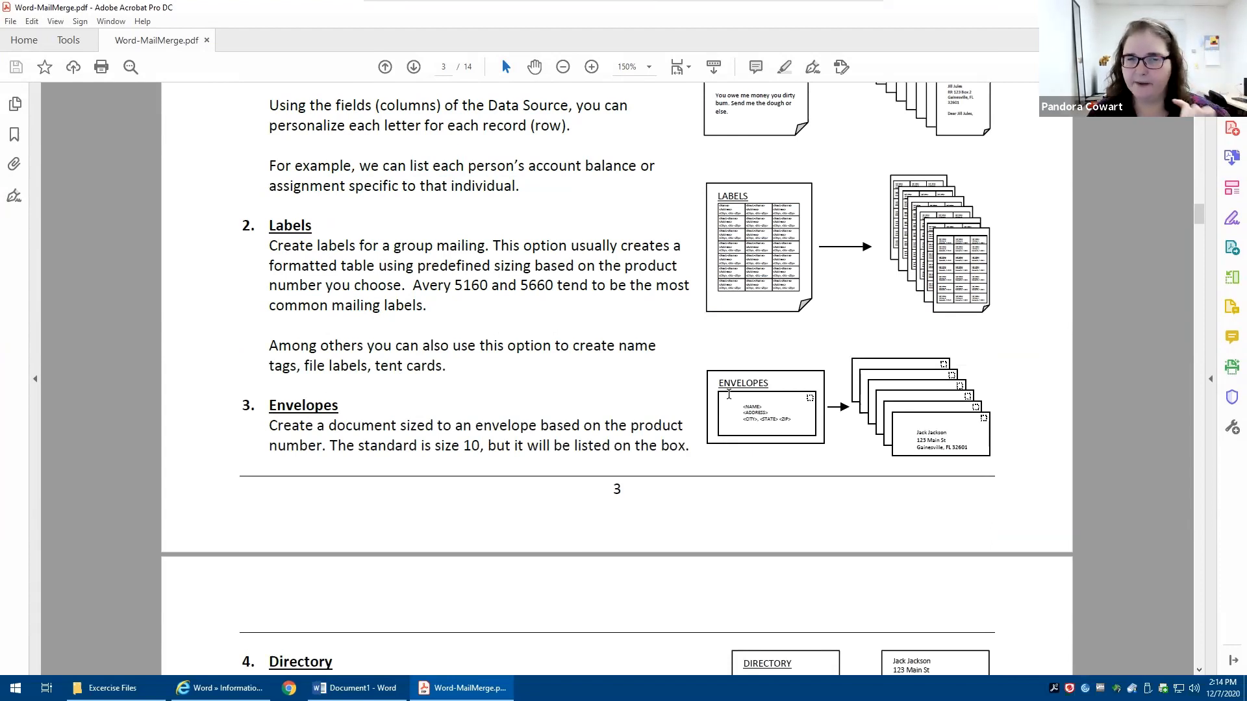
{"action": "scroll", "coordinate": [729, 394], "scroll_direction": "down", "scroll_amount": 10}
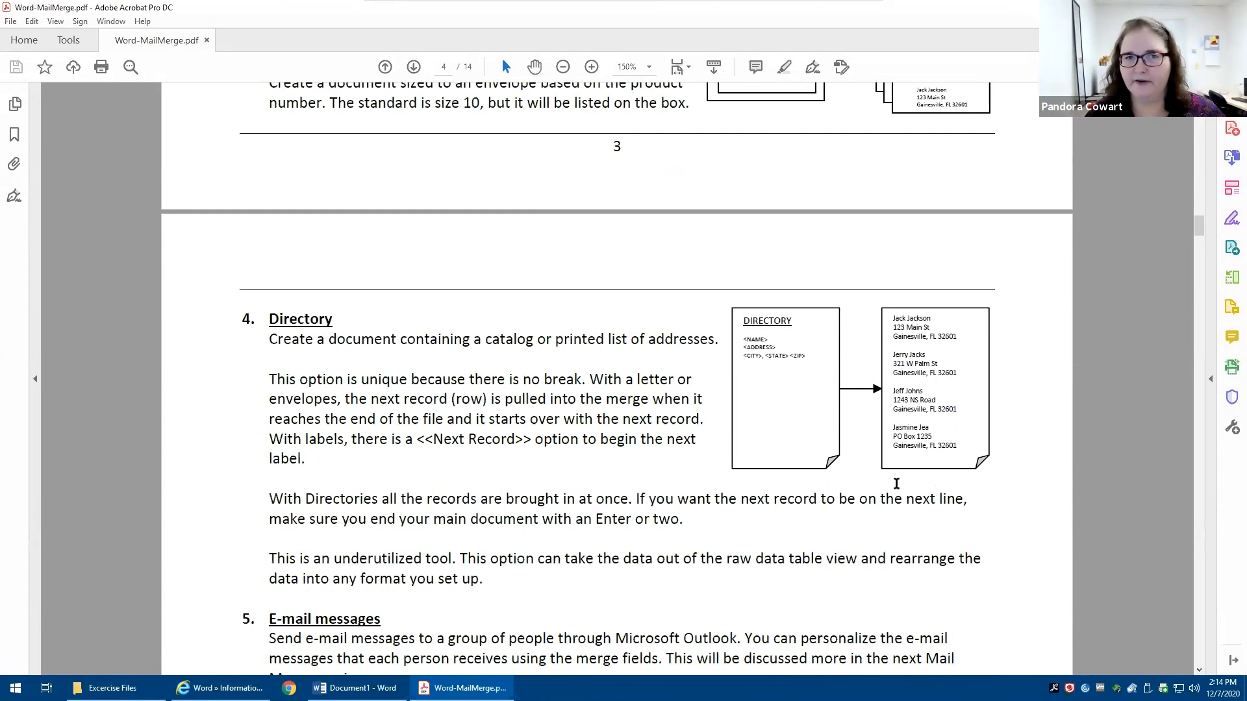
Return to Word, continue the wizard with Letters, preview the existing document and template options, and keep Use the current document.
{"action": "left_click", "coordinate": [354, 687]}
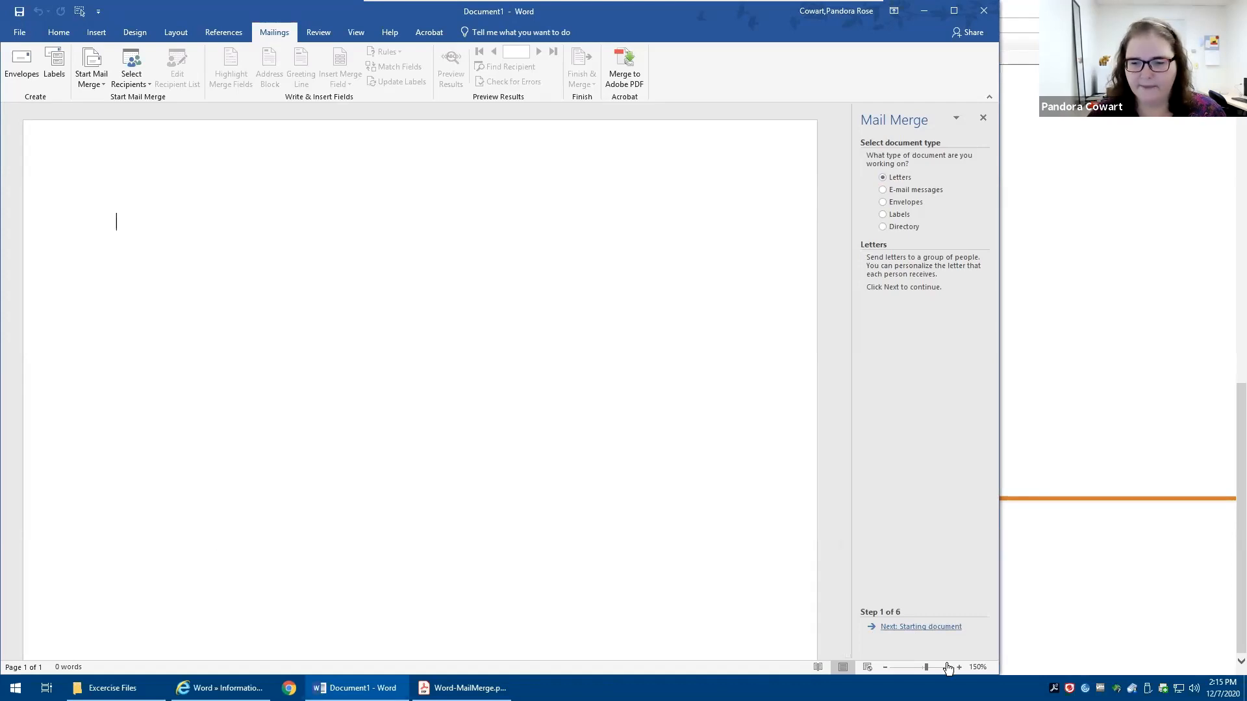
{"action": "left_click", "coordinate": [942, 628]}
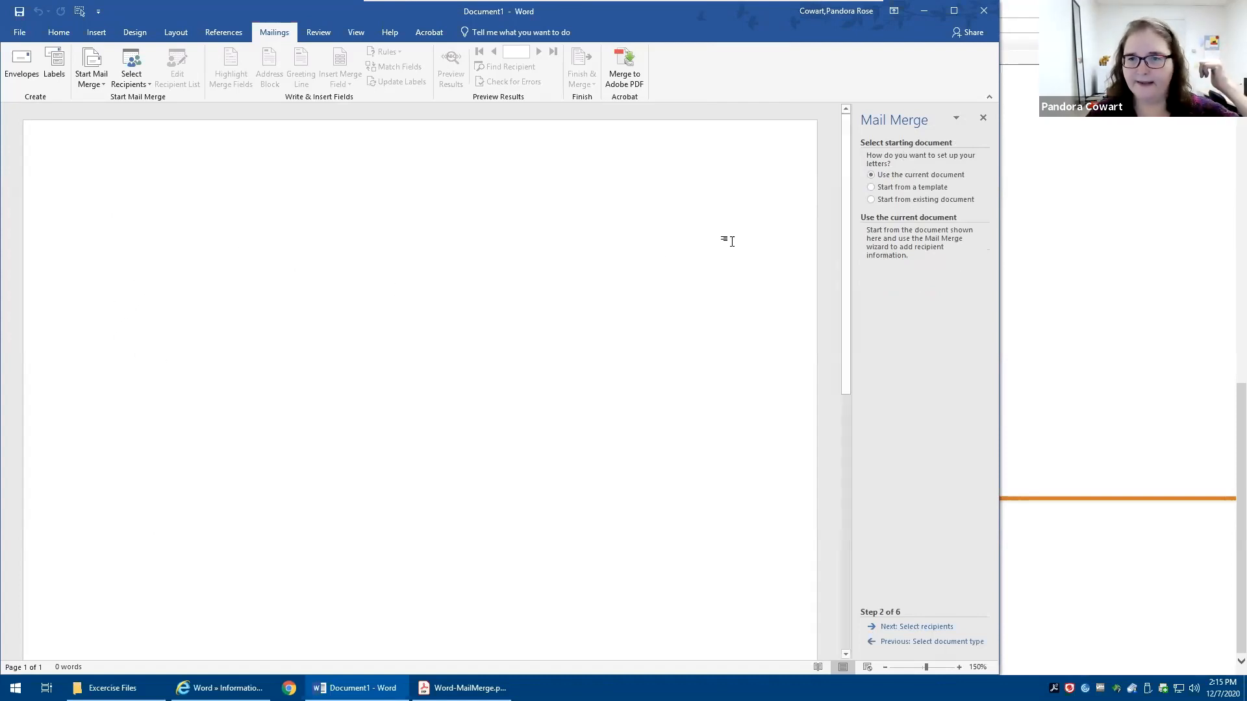
{"action": "left_click", "coordinate": [912, 201]}
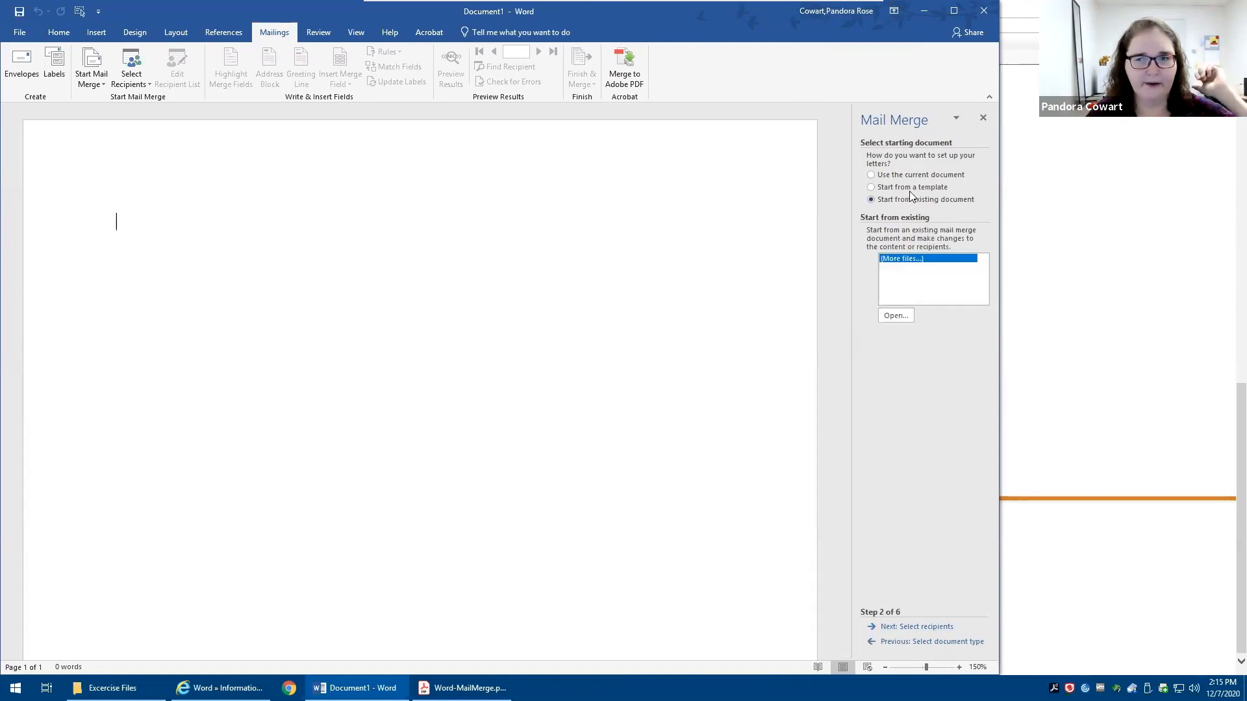
{"action": "left_click", "coordinate": [906, 188]}
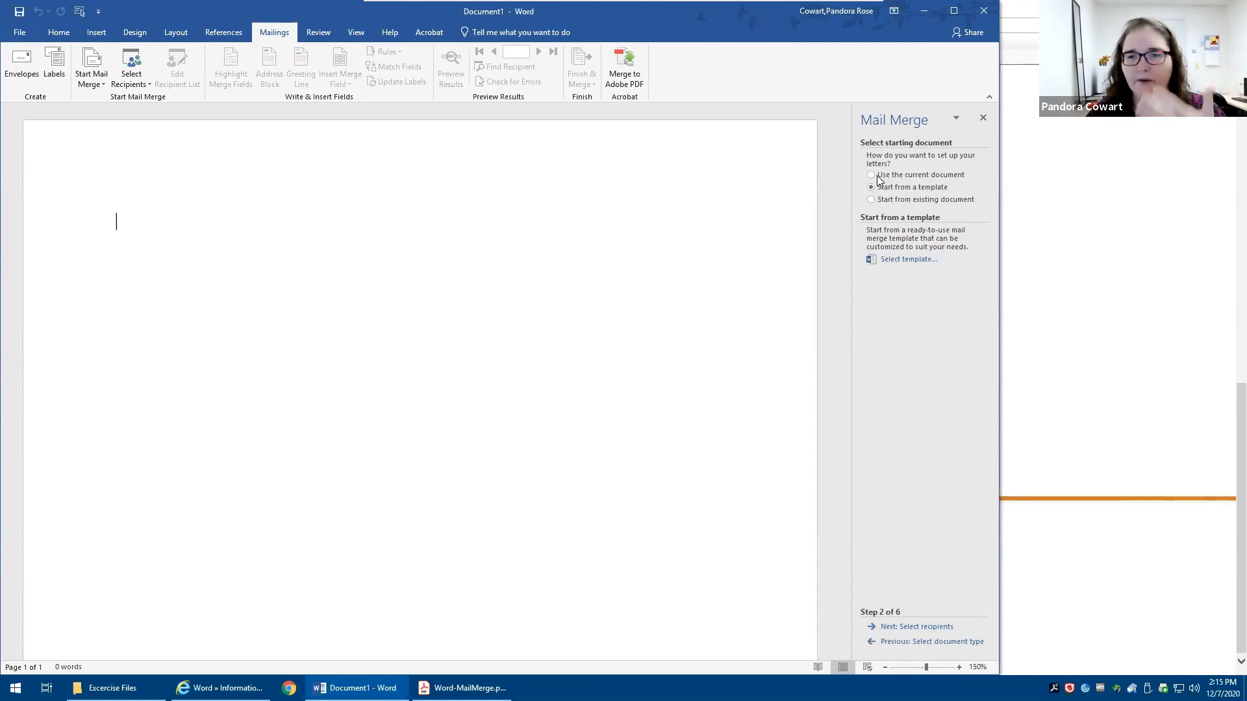
{"action": "left_click", "coordinate": [877, 175]}
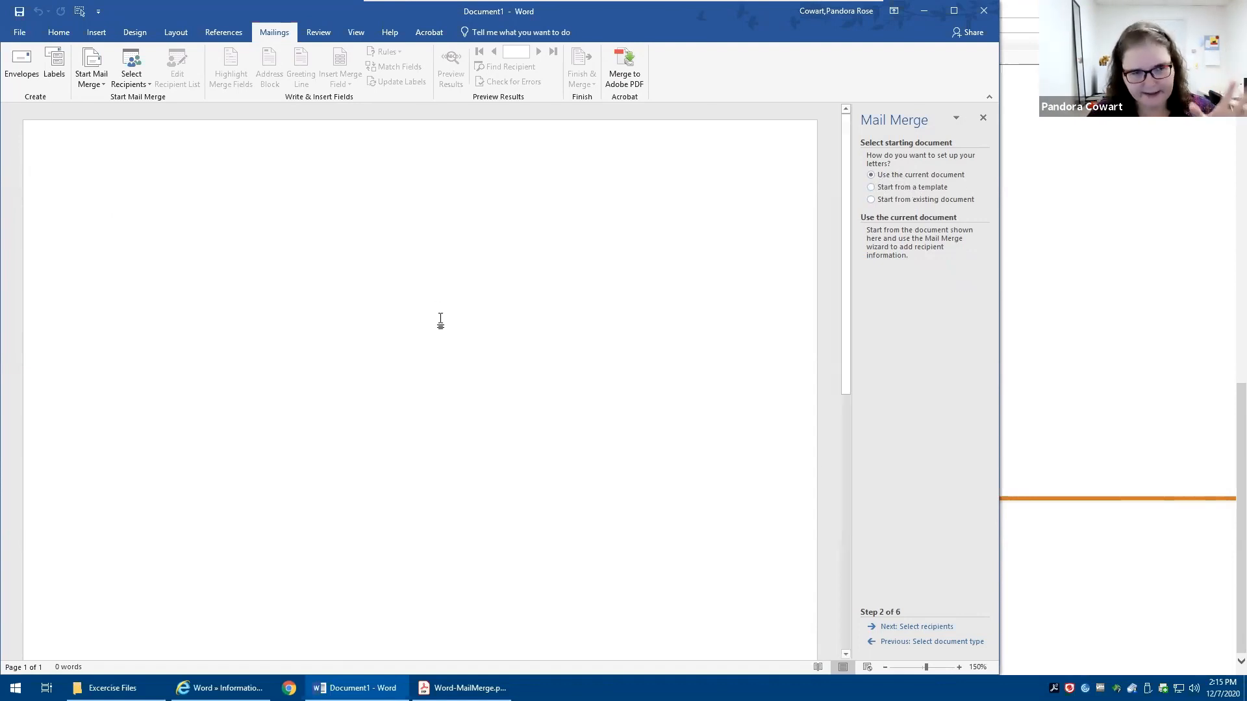
Select ExcelCustomers.xlsx from the Desktop's Excercise Files folder as the existing recipient list, using Sheet1$ with the first row as column headers.
{"action": "left_click", "coordinate": [932, 627]}
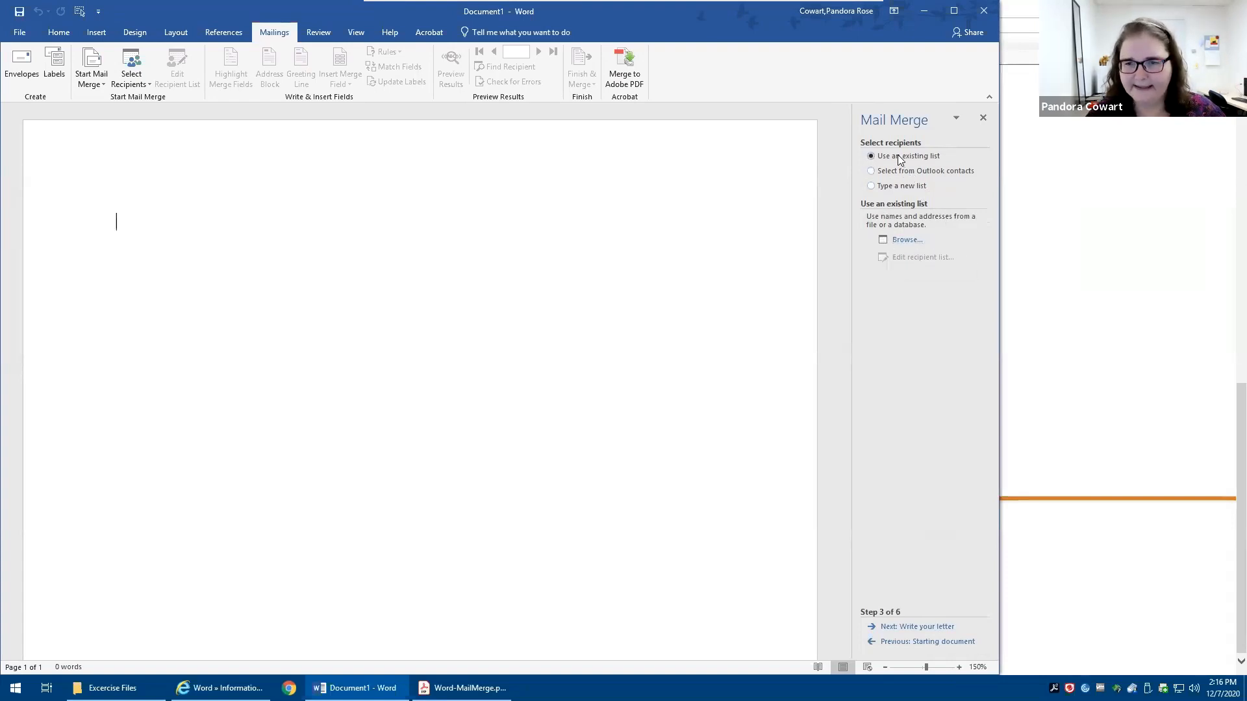
{"action": "left_click", "coordinate": [900, 240]}
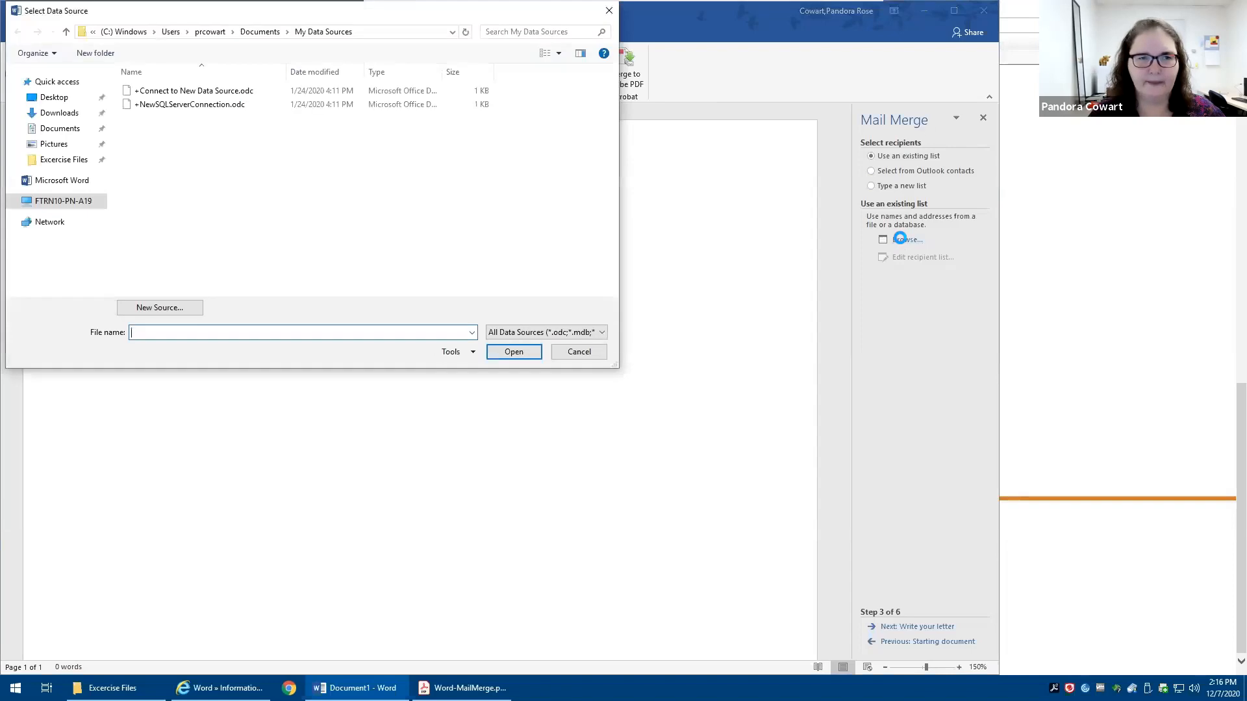
{"action": "left_click_drag", "start_coordinate": [491, 7], "coordinate": [725, 124]}
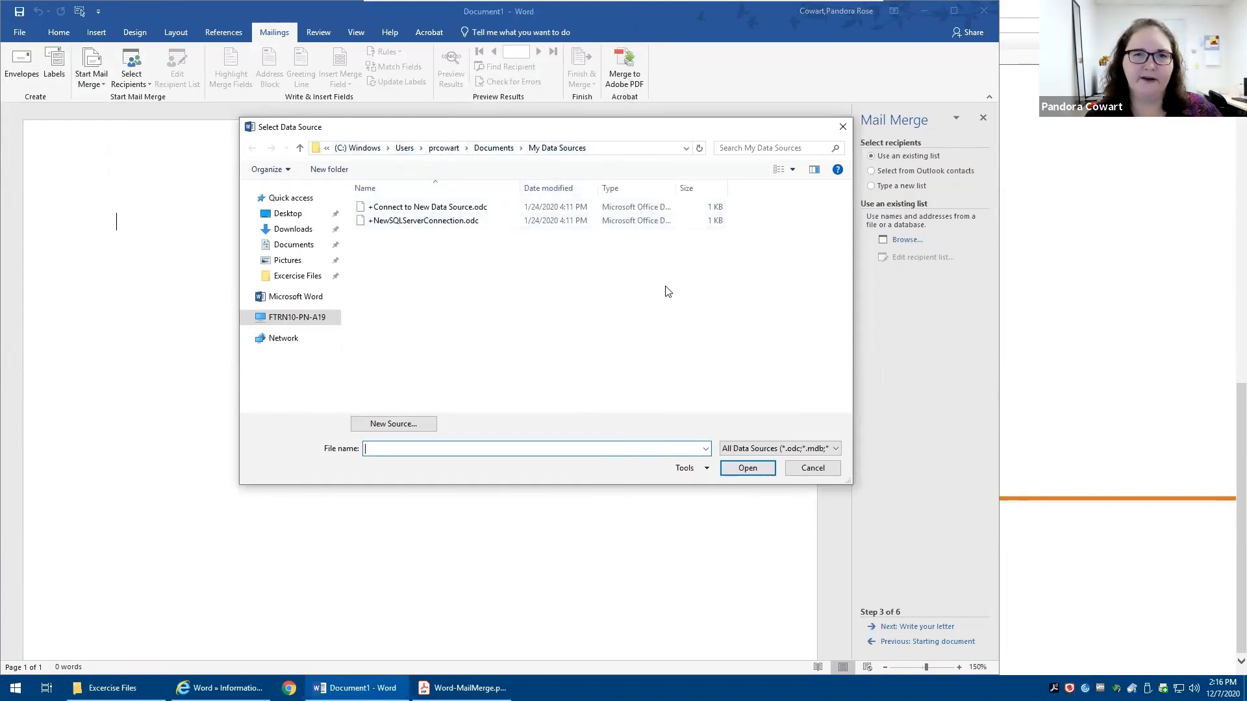
{"action": "left_click", "coordinate": [288, 214]}
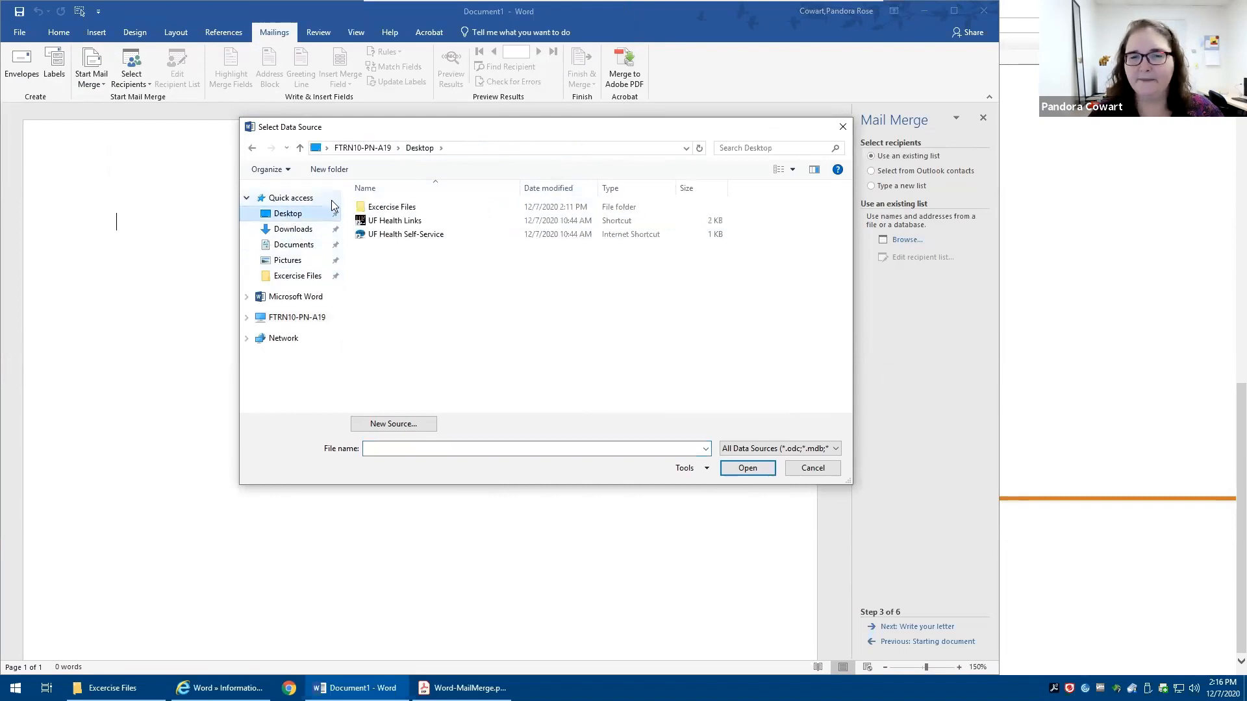
{"action": "double_click", "coordinate": [387, 209]}
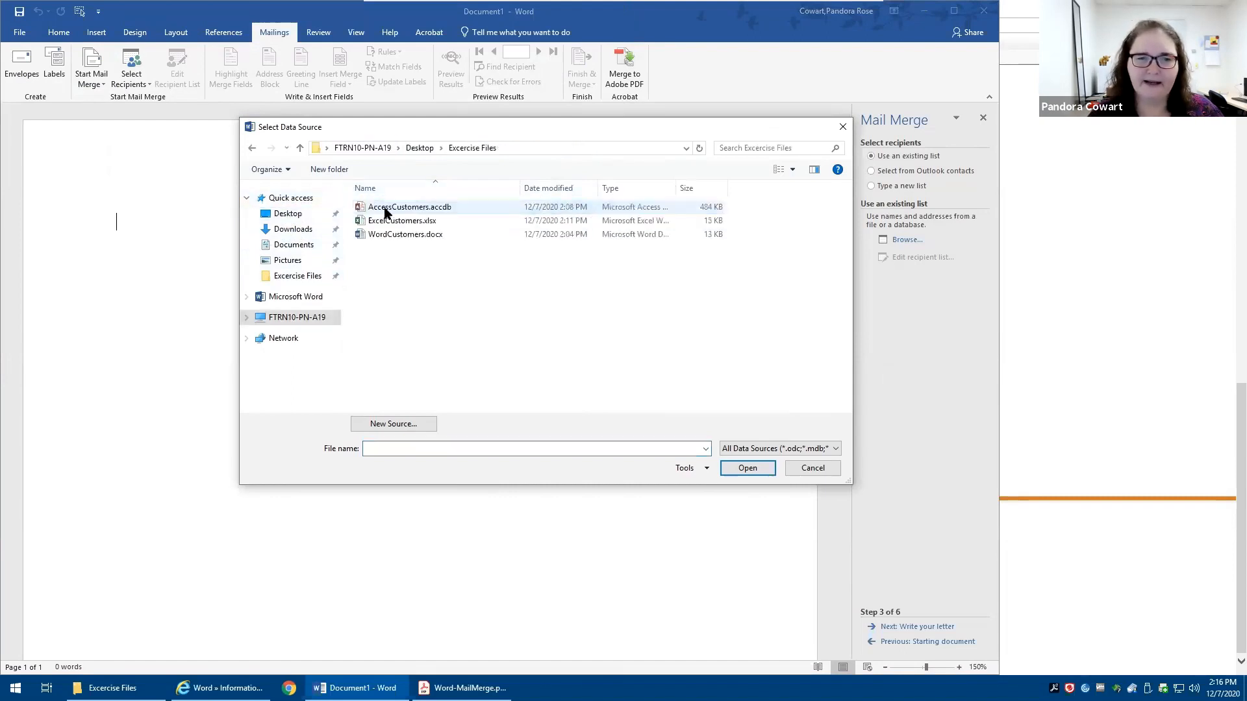
{"action": "left_click", "coordinate": [386, 227]}
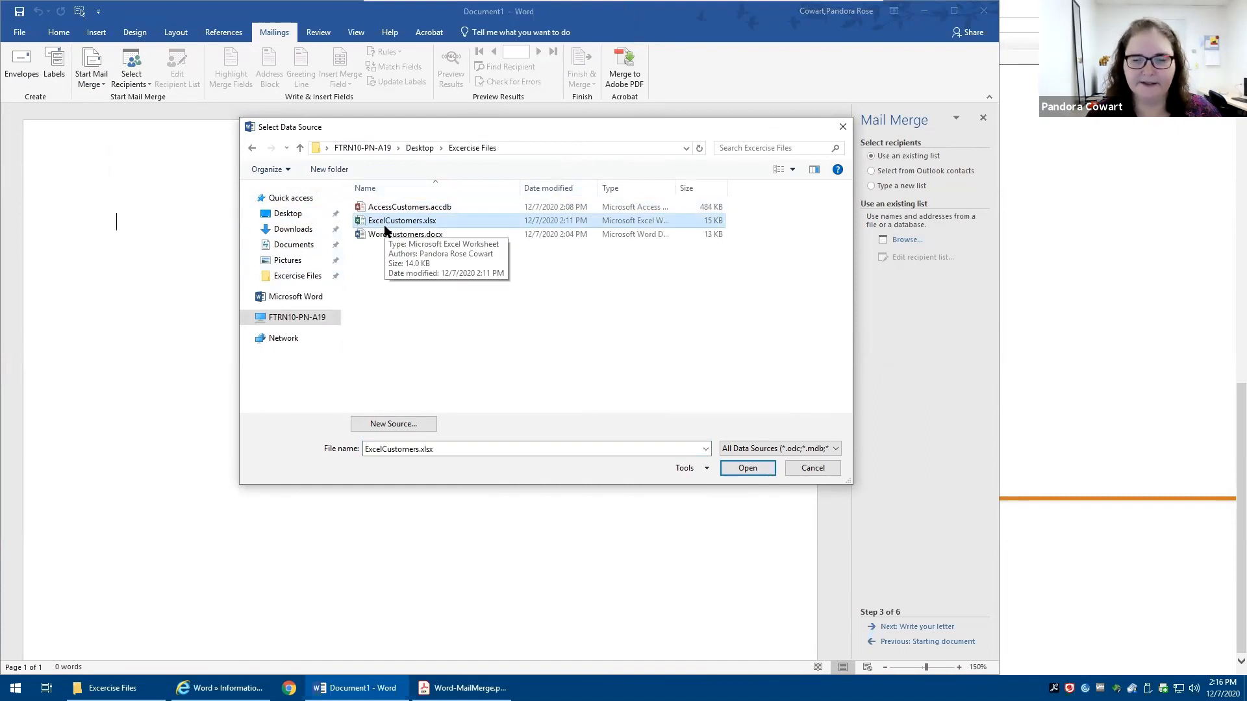
{"action": "left_click", "coordinate": [758, 473]}
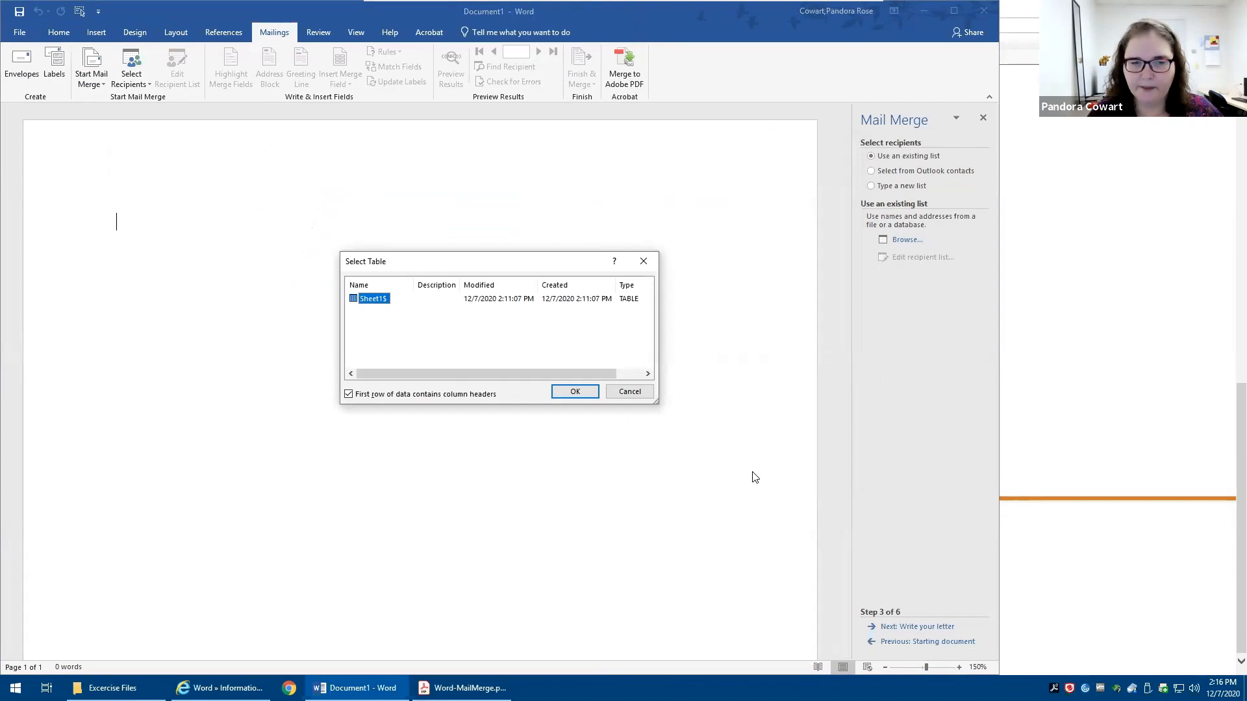
{"action": "left_click", "coordinate": [580, 394]}
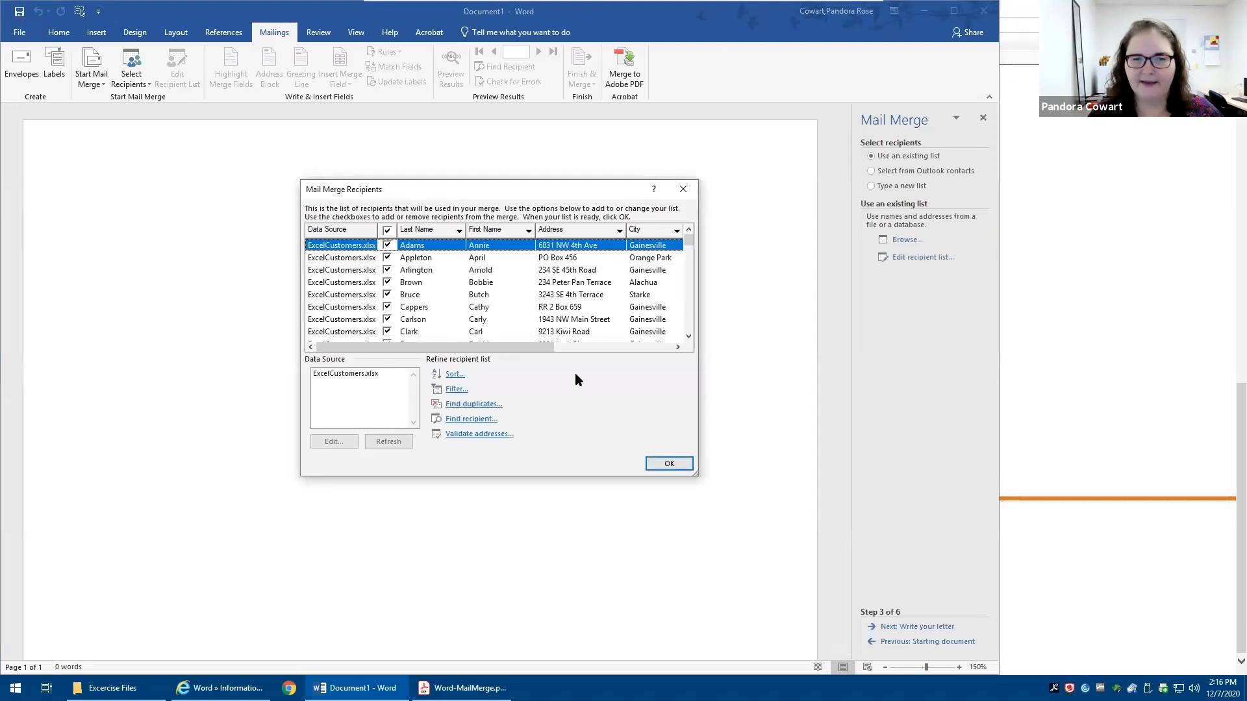
Look through the ExcelCustomers.xlsx recipients, accept them all, and continue the wizard to writing the letter.
{"action": "scroll", "coordinate": [526, 270], "scroll_direction": "down", "scroll_amount": 10}
{"action": "scroll", "coordinate": [526, 270], "scroll_direction": "down", "scroll_amount": 6}
{"action": "scroll", "coordinate": [525, 271], "scroll_direction": "up", "scroll_amount": 16}
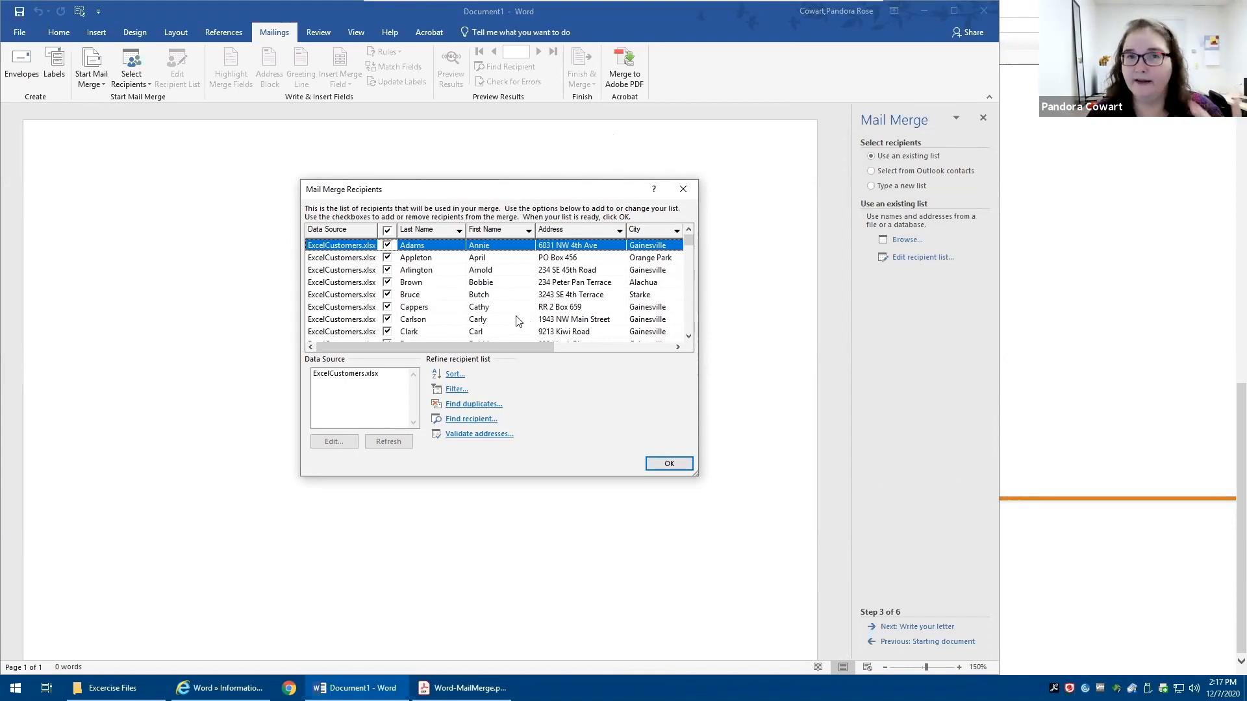
{"action": "left_click", "coordinate": [669, 465]}
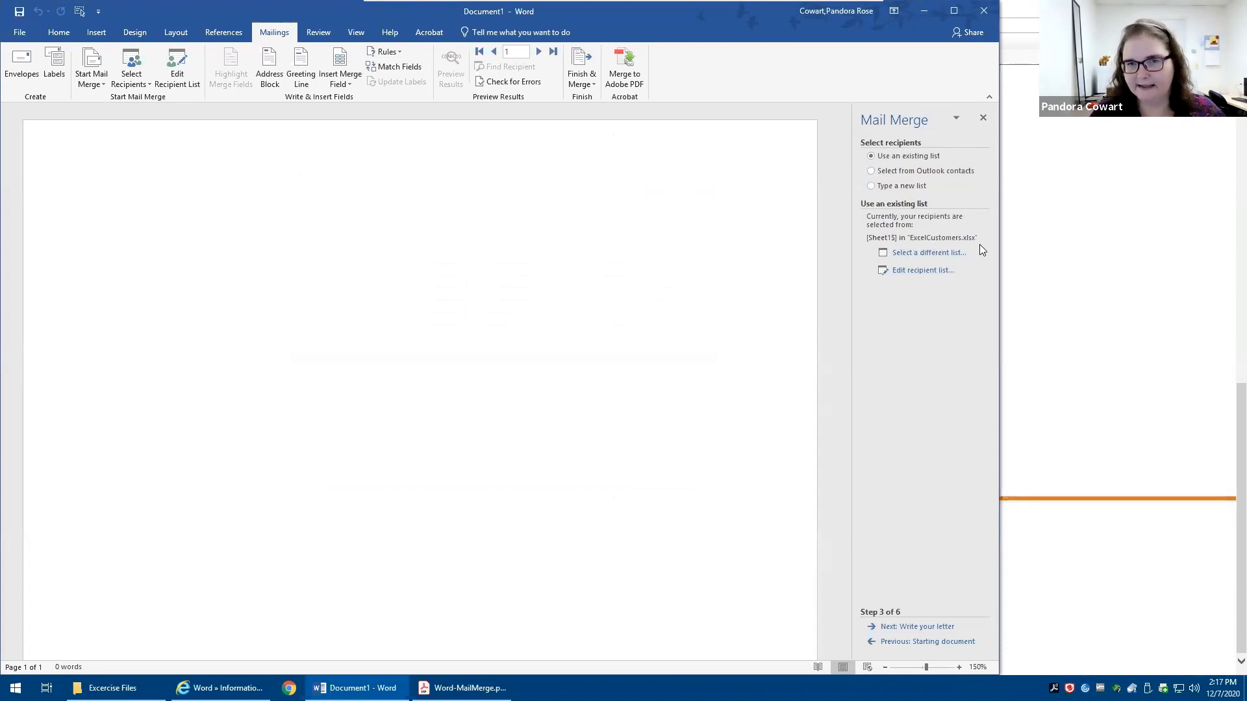
{"action": "left_click", "coordinate": [916, 628]}
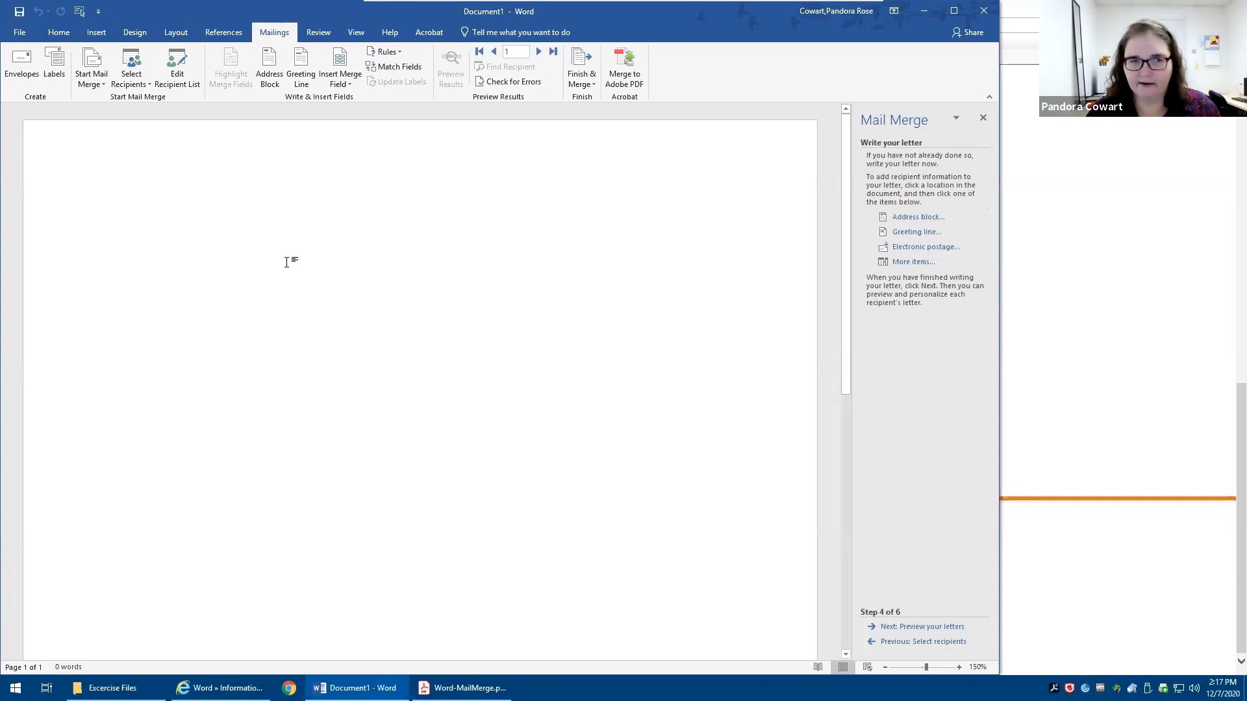
Start the letter with the date December 7, 2020, followed by the placeholder lines Name and Address.
{"action": "type", "text": "Dece"}
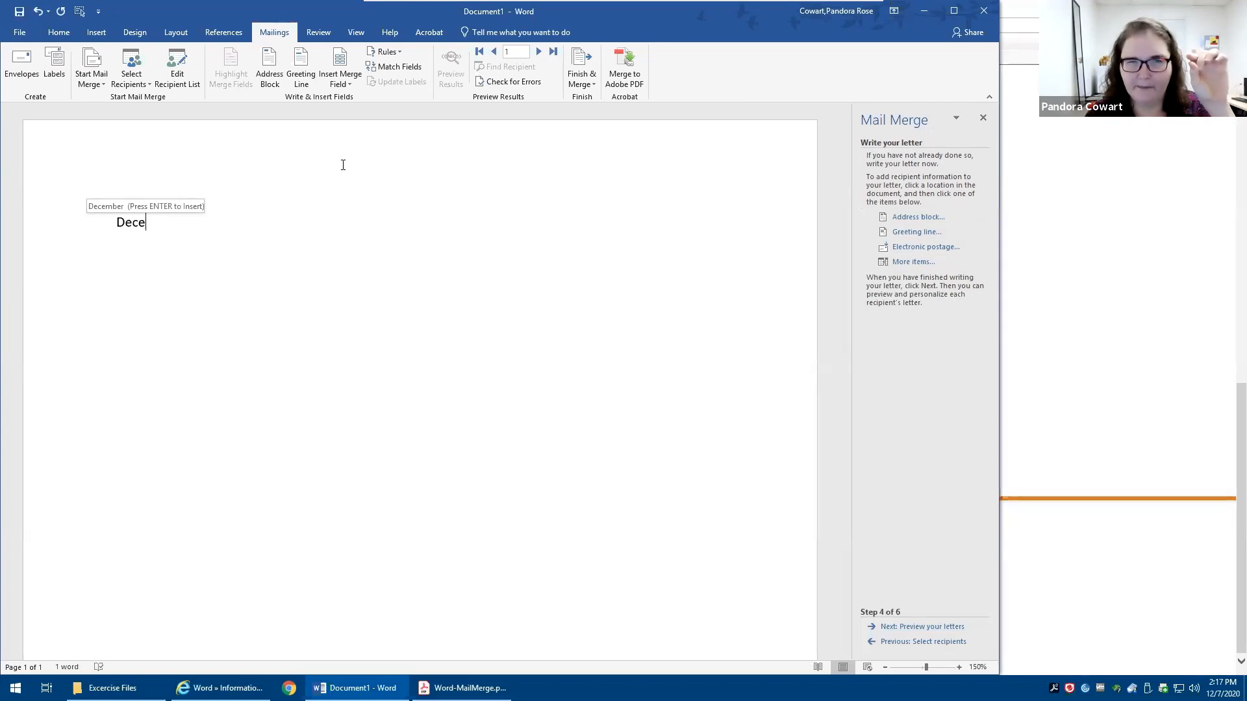
{"action": "key", "text": "Return"}
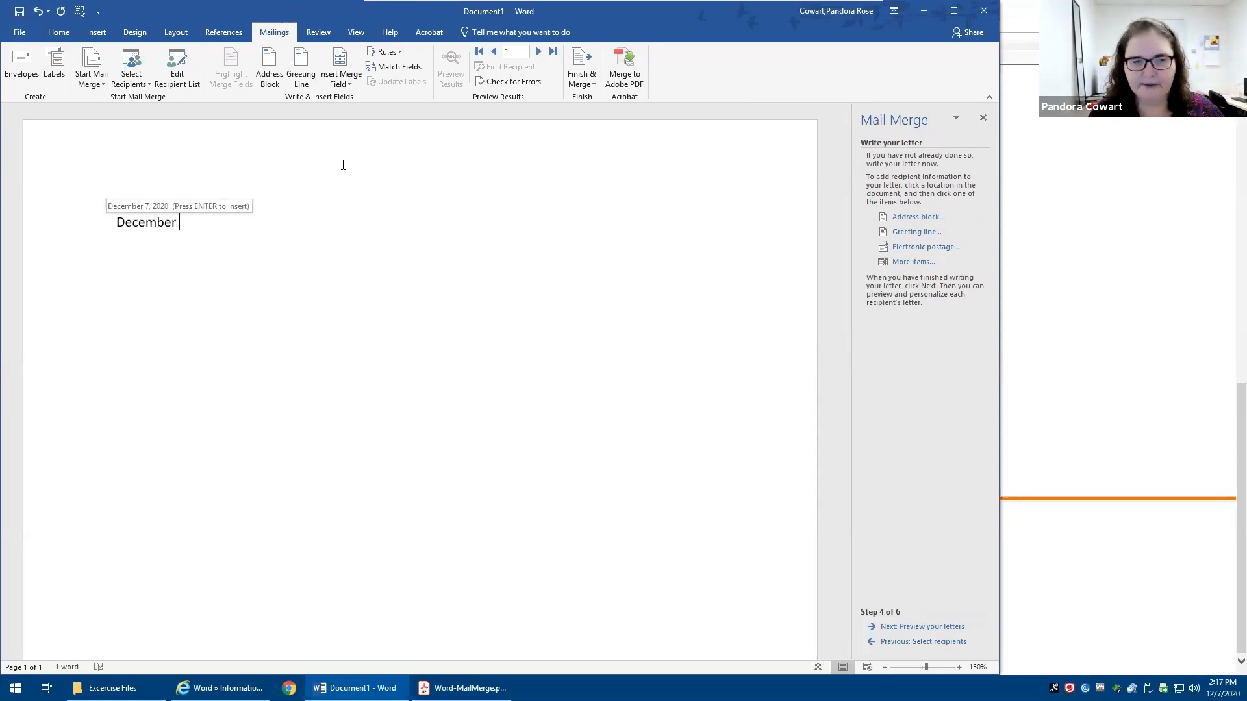
{"action": "key", "text": "Return"}
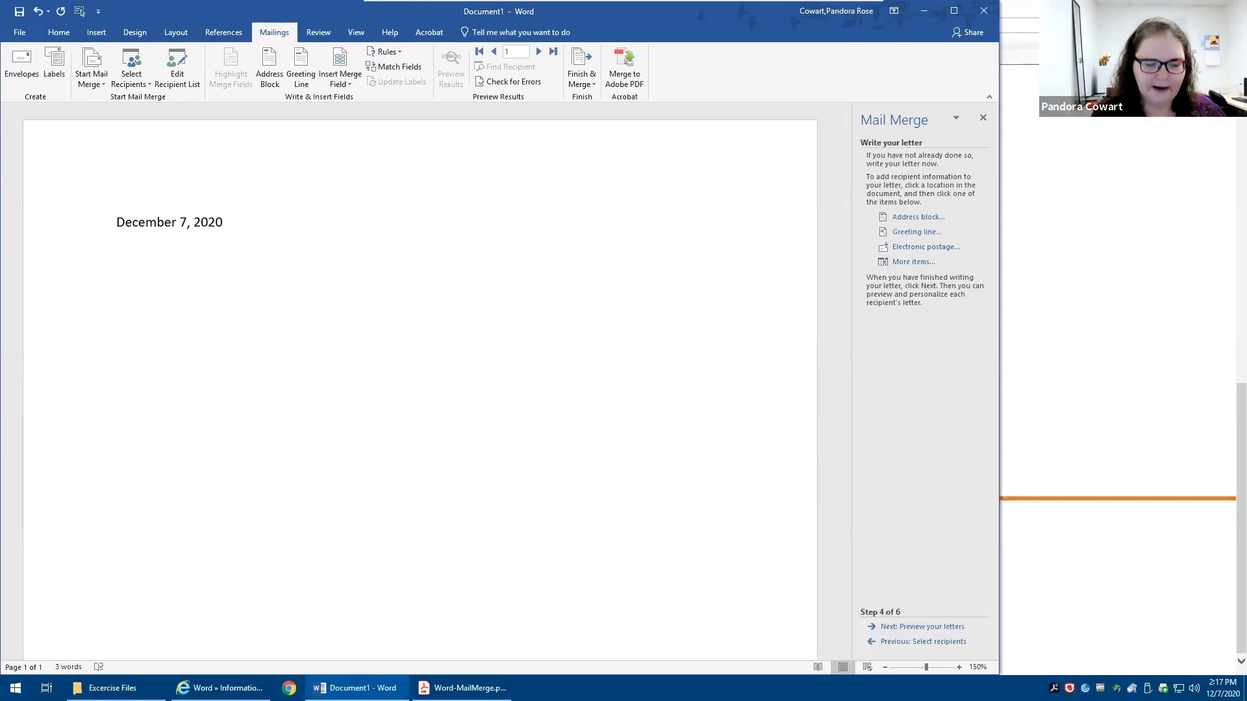
{"action": "type", "text": "Name"}
{"action": "key", "text": "Return"}
{"action": "type", "text": "Ad"}
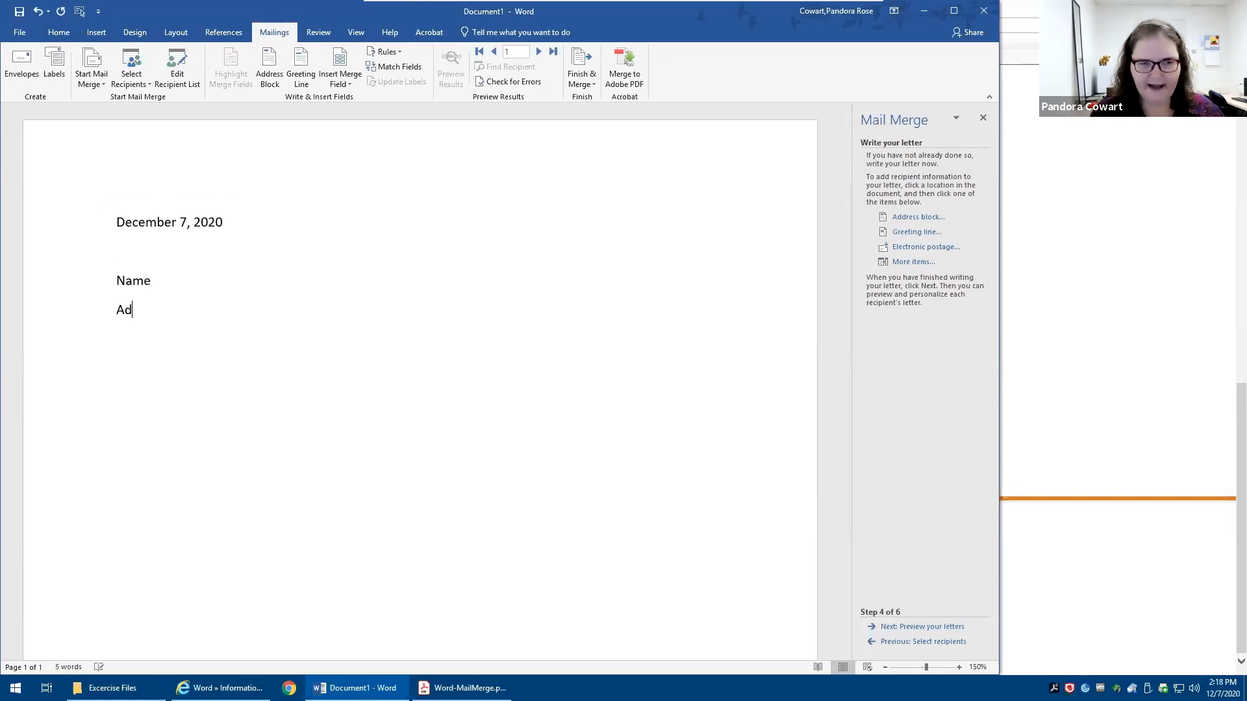
{"action": "type", "text": "dress"}
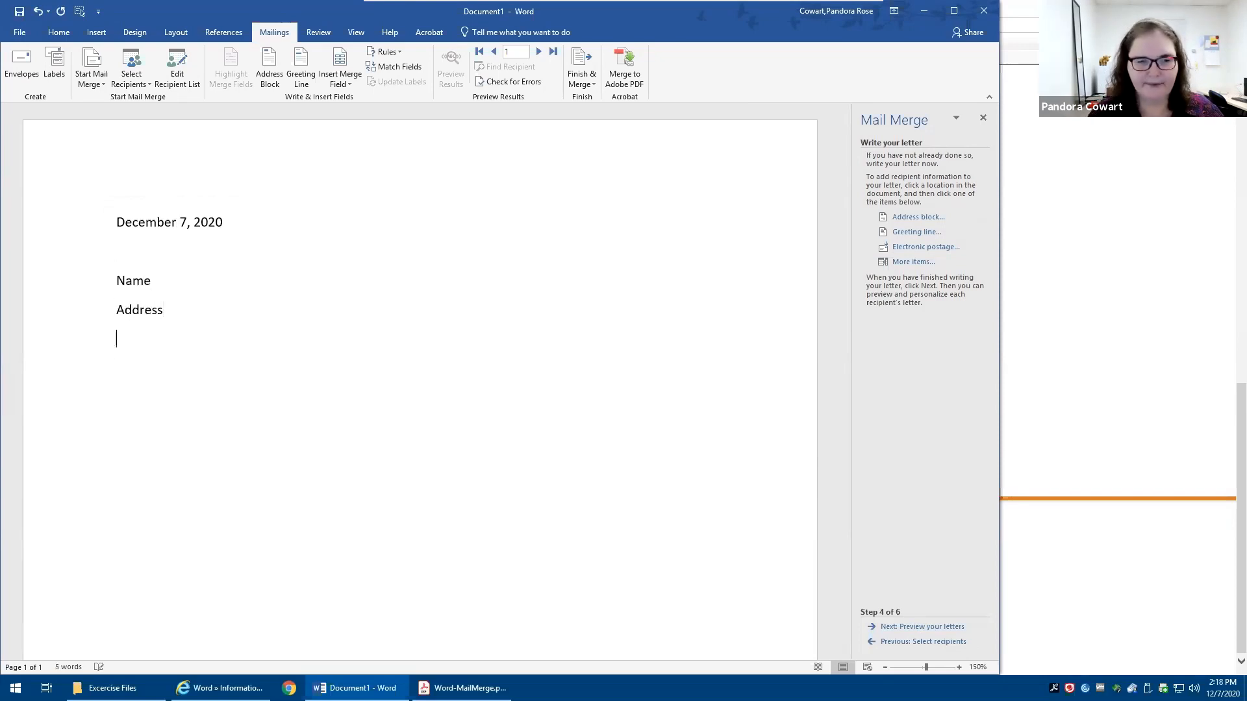
{"action": "key", "text": "Return"}
{"action": "key", "text": "Return"}
Write "Dear So and so,", "You owe me money!" and "Love," with the sender's first name, leaving a blank line above the body text.
{"action": "type", "text": "Dear "}
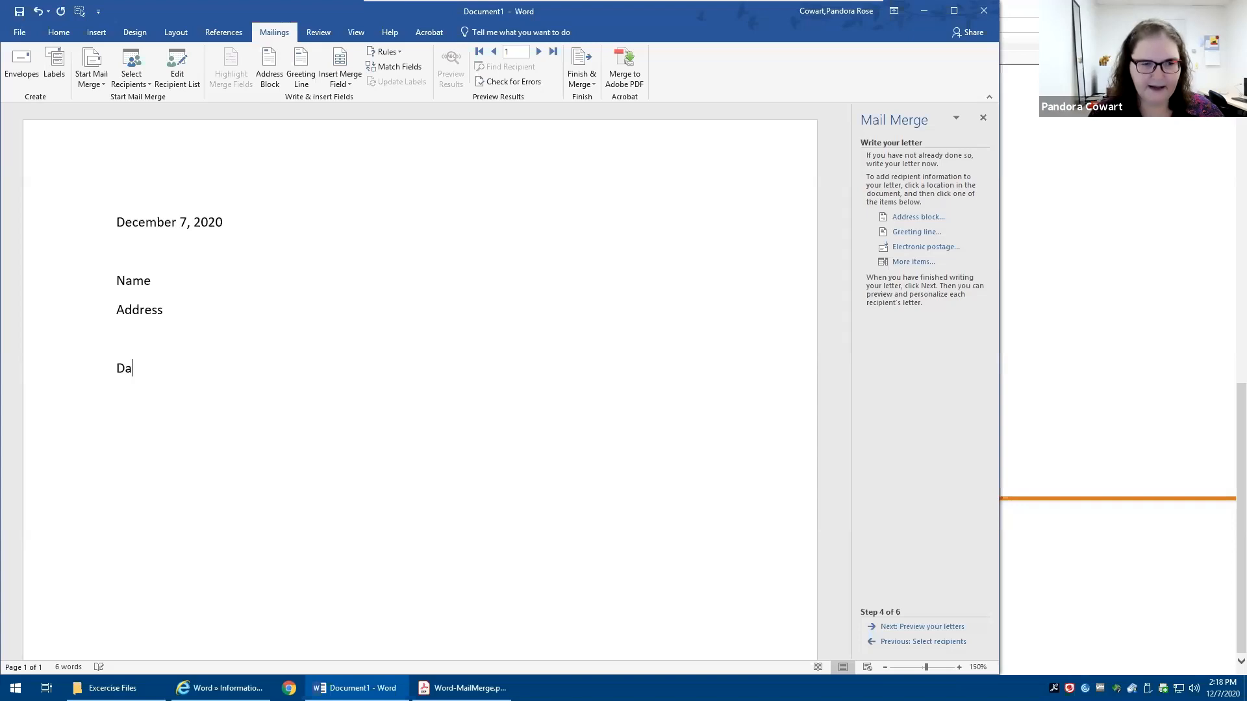
{"action": "type", "text": "So and so"}
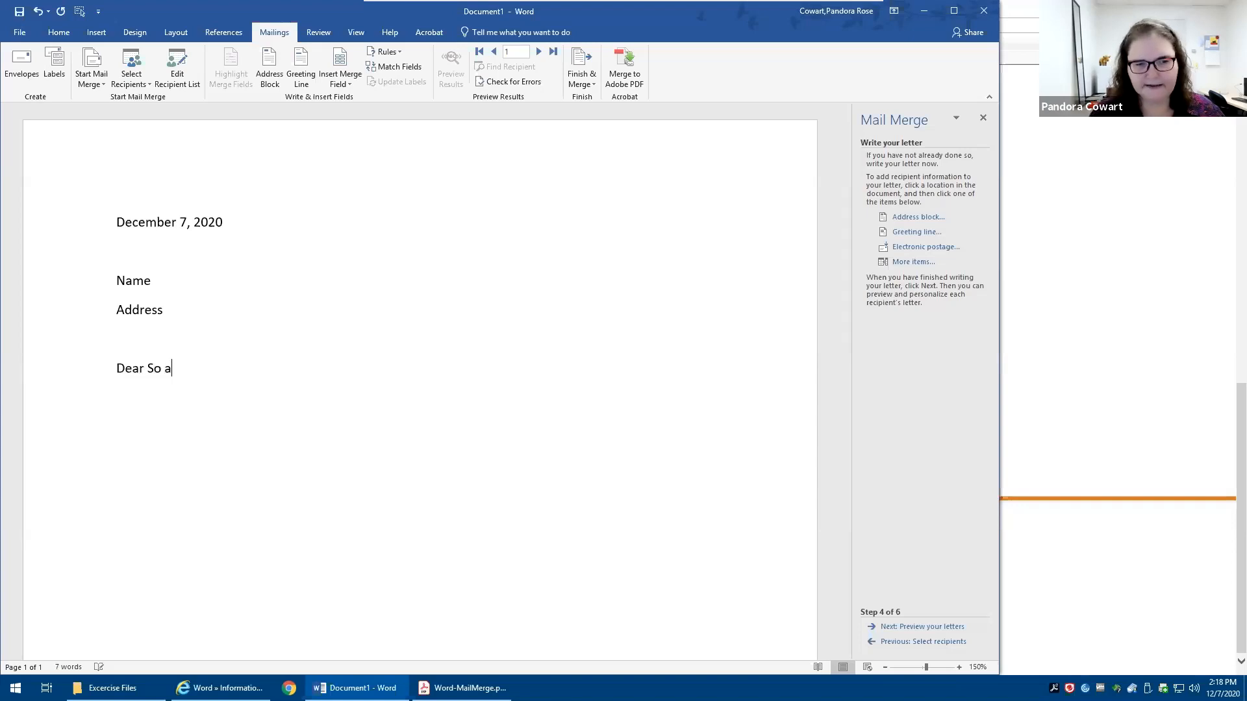
{"action": "type", "text": ","}
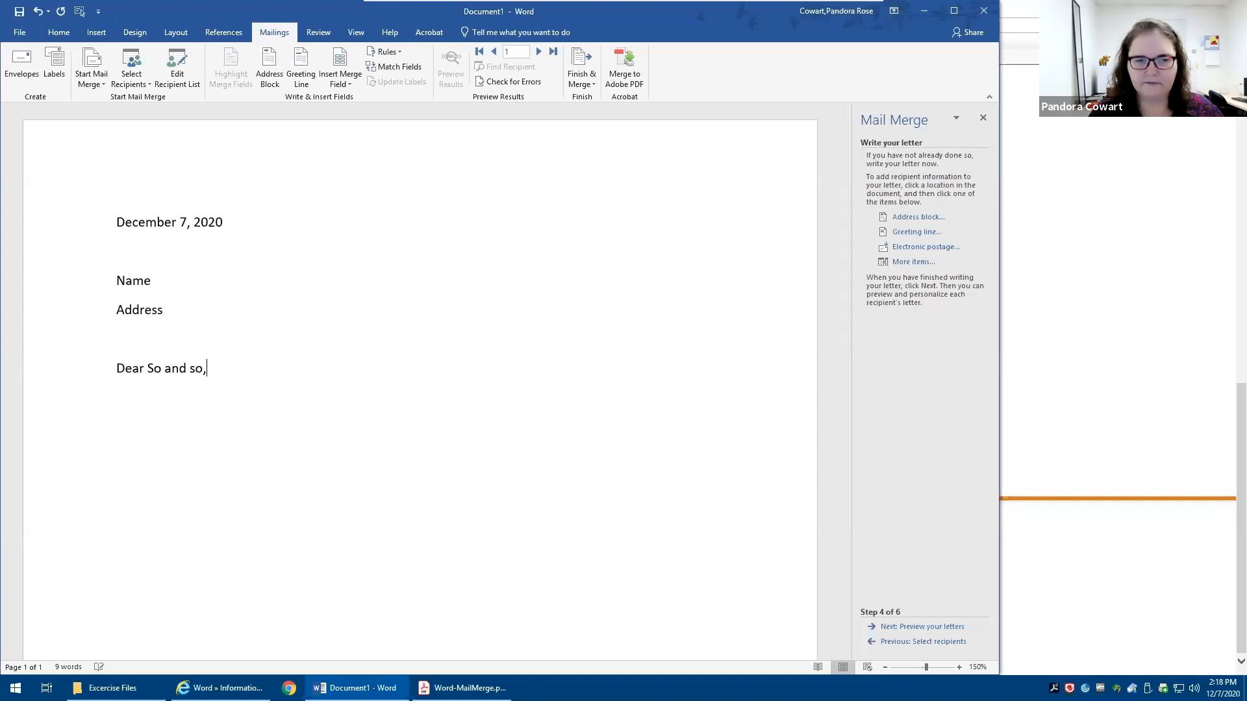
{"action": "key", "text": "Return"}
{"action": "type", "text": "You owe me money!"}
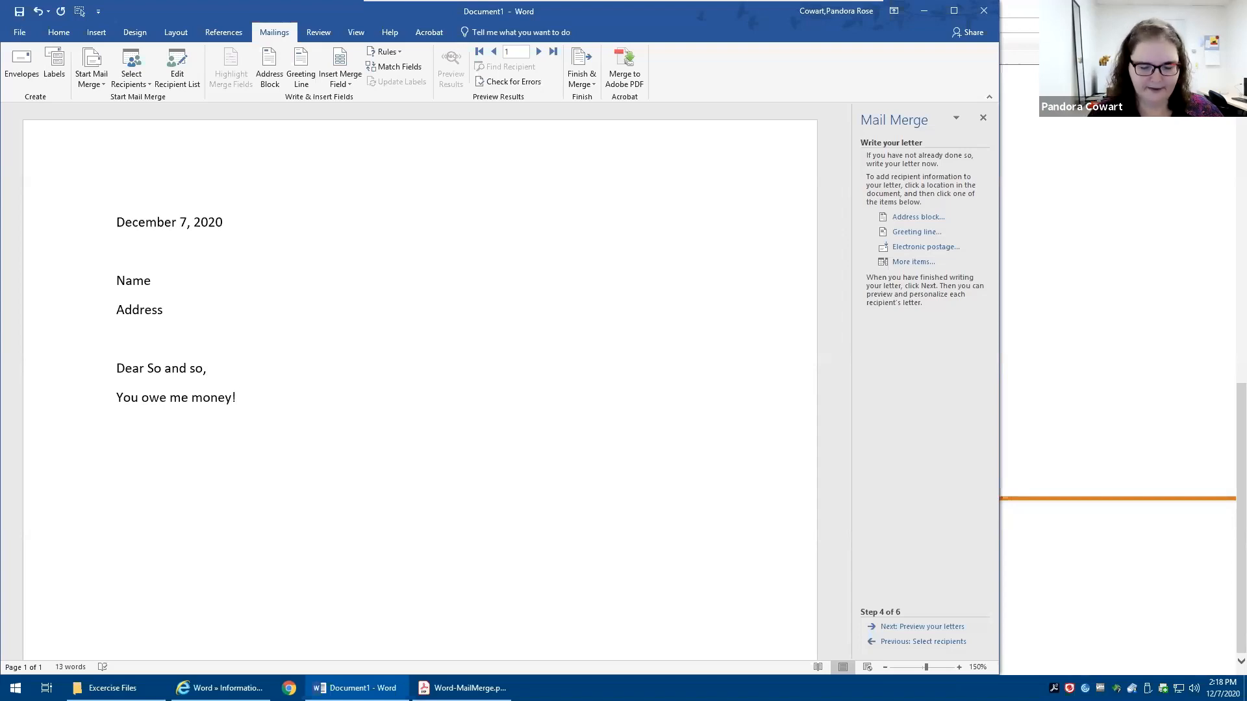
{"action": "type", "text": "Love,"}
{"action": "key", "text": "Return"}
{"action": "type", "text": "Pandora"}
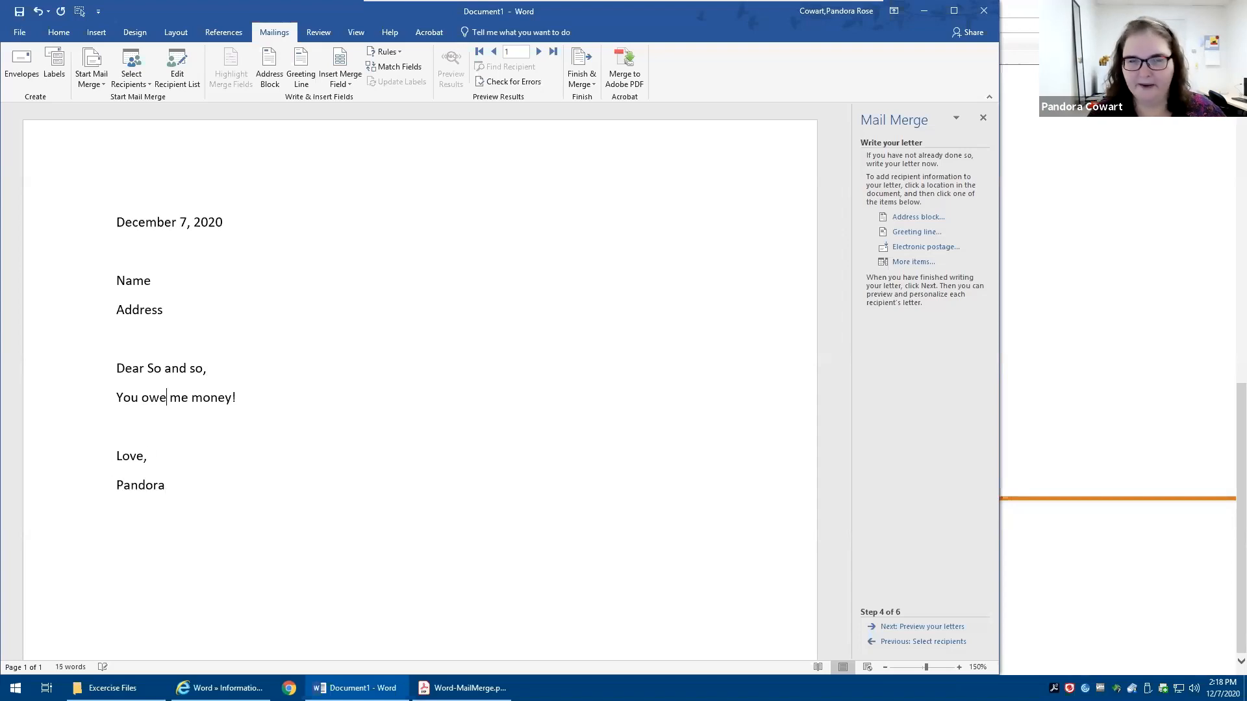
{"action": "key", "text": "Return"}
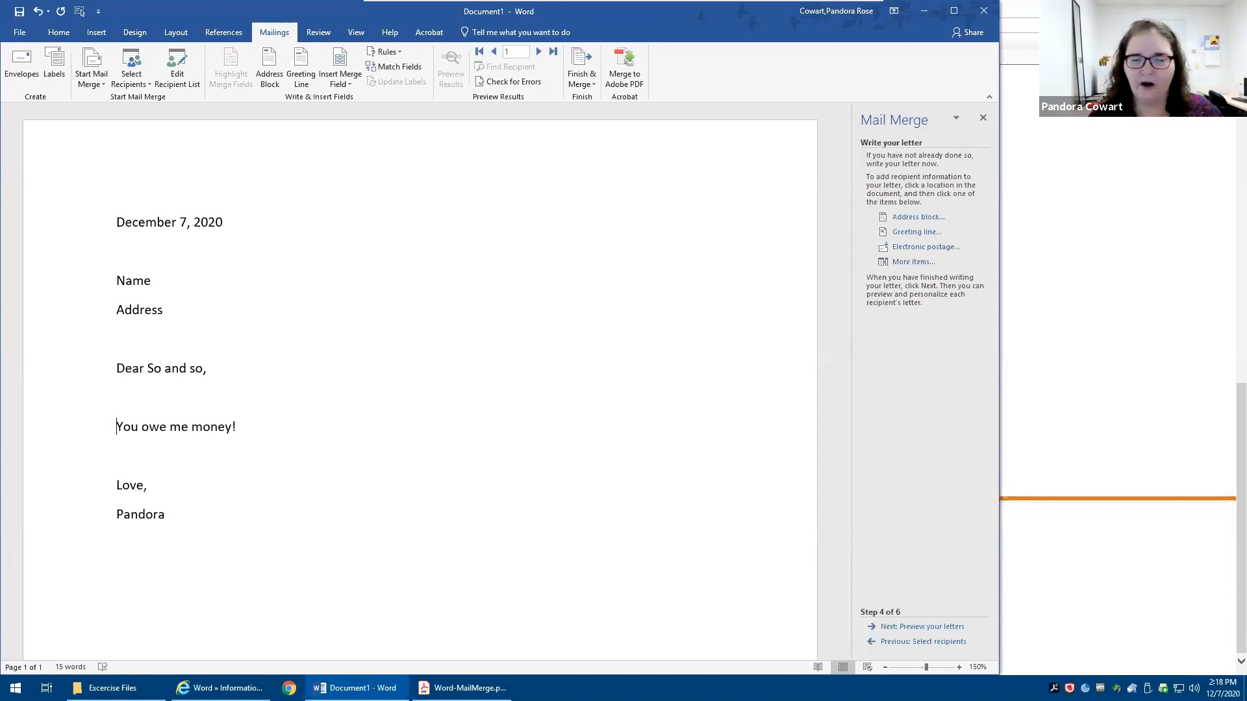
Replace the Name and Address placeholder lines with an empty line between the date and the greeting.
{"action": "left_click_drag", "start_coordinate": [117, 280], "coordinate": [189, 312]}
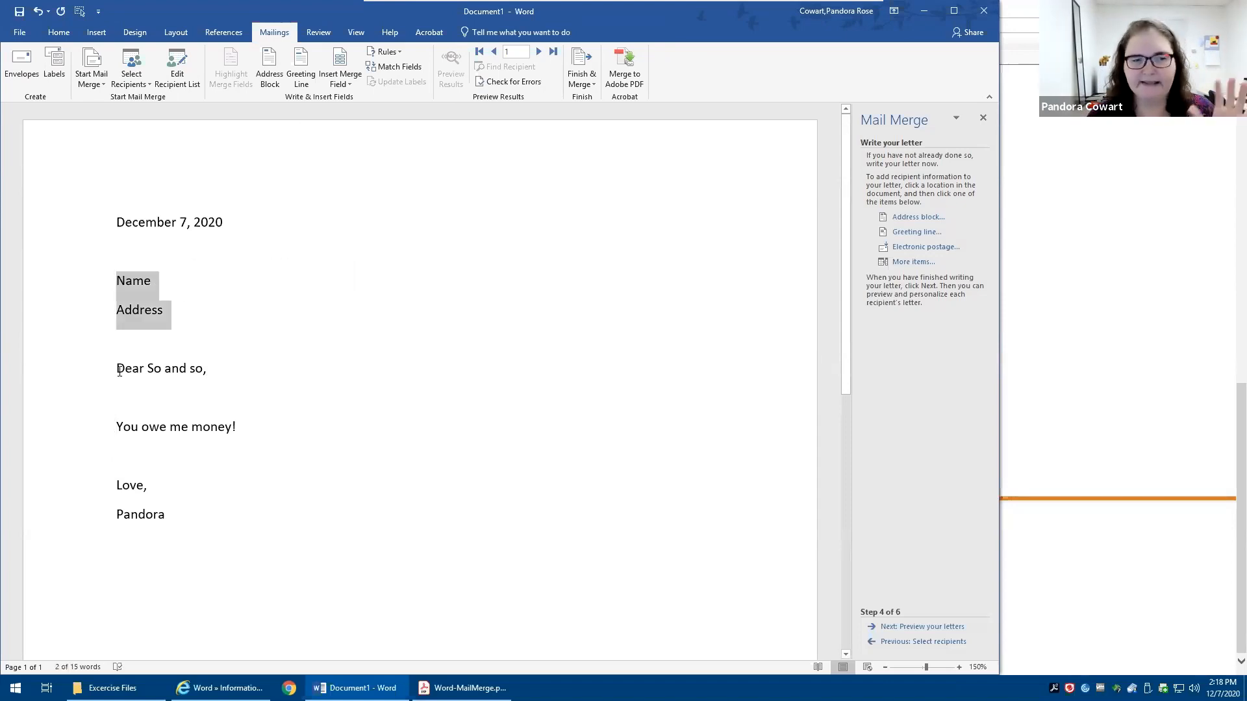
{"action": "left_click_drag", "start_coordinate": [119, 370], "coordinate": [233, 367]}
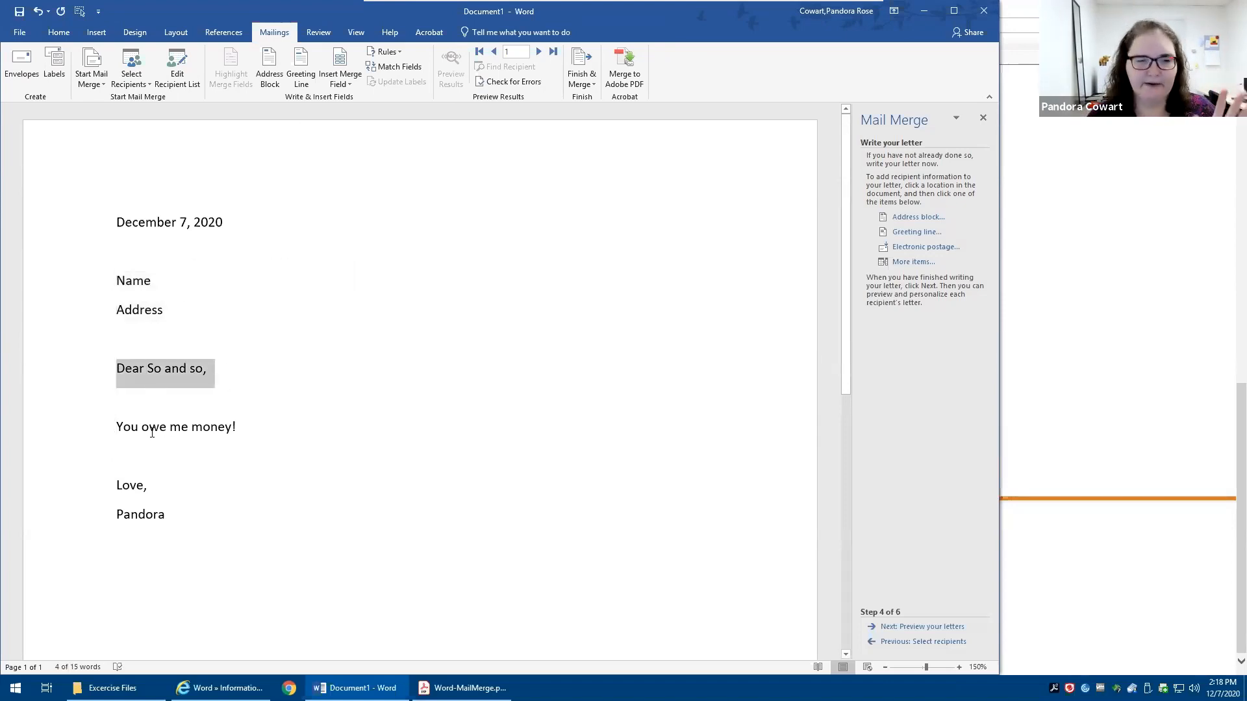
{"action": "left_click", "coordinate": [93, 260]}
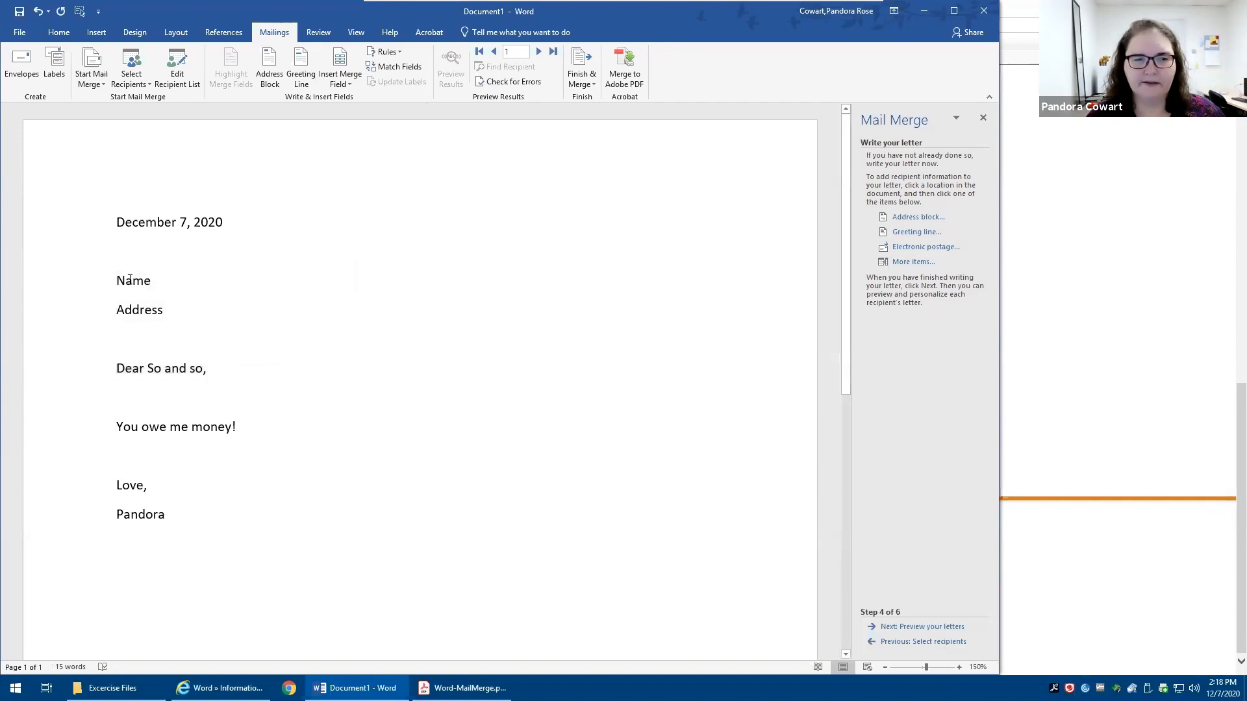
{"action": "left_click_drag", "start_coordinate": [157, 295], "coordinate": [180, 311]}
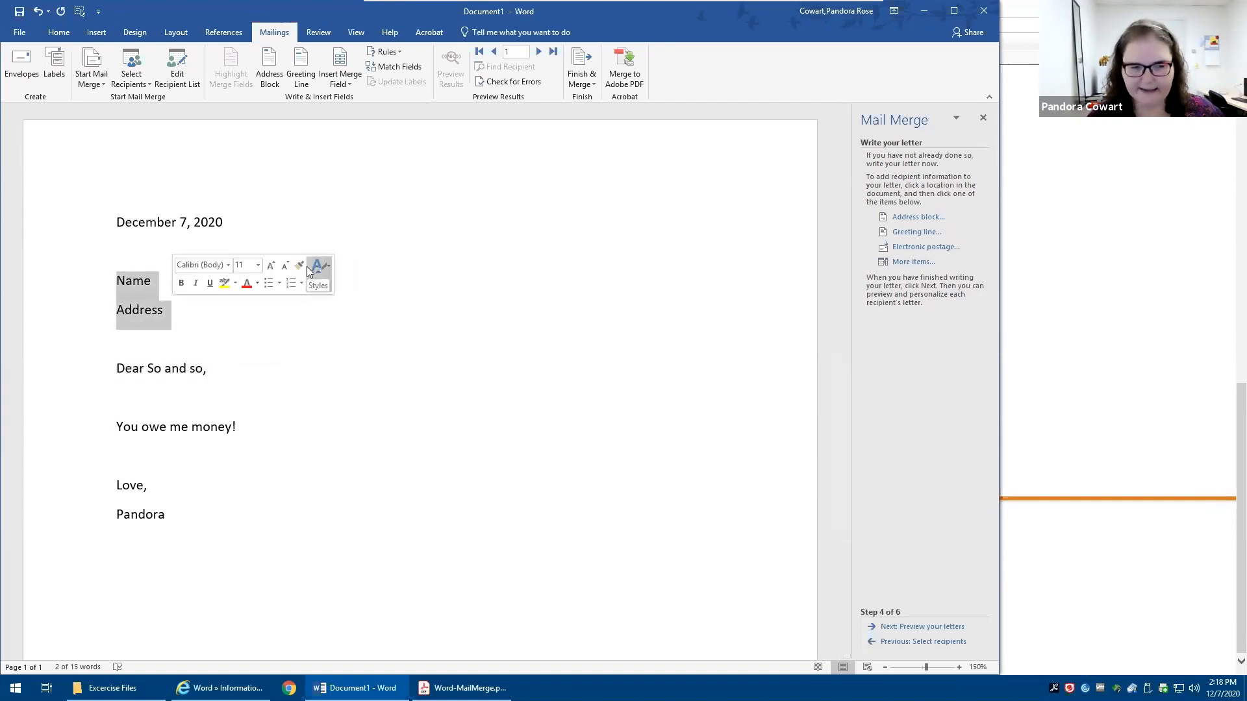
{"action": "key", "text": "Delete"}
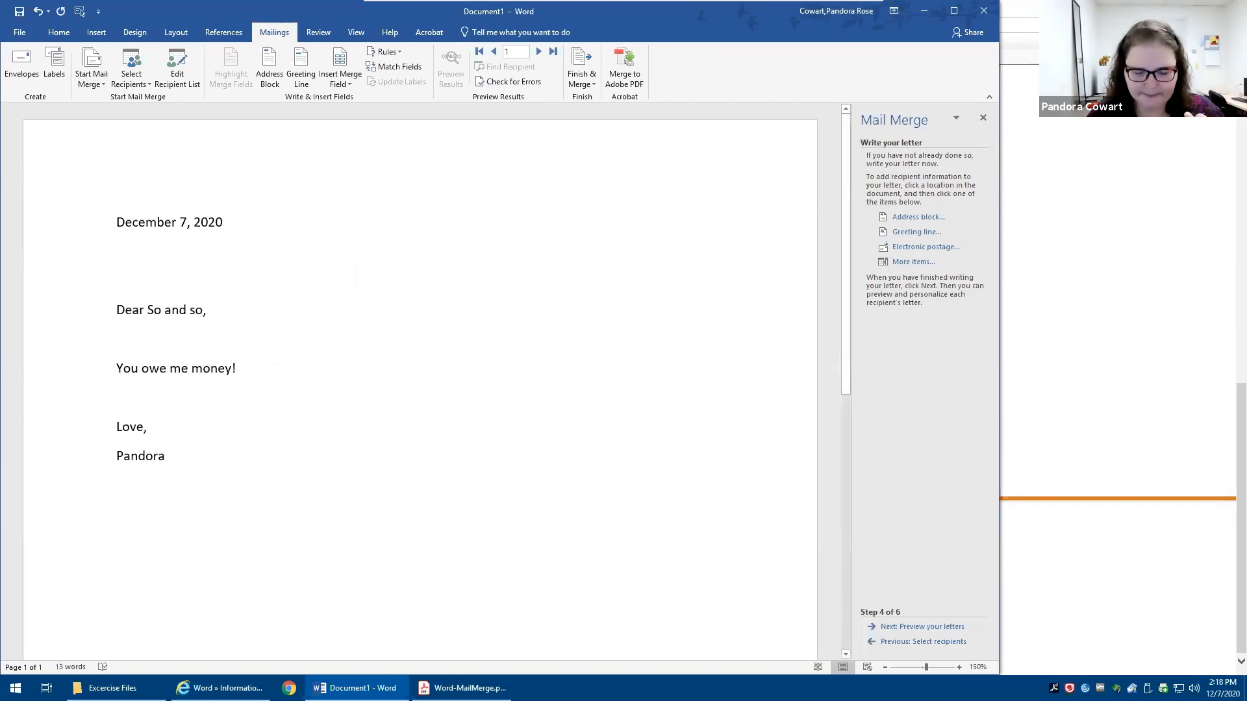
{"action": "key", "text": "Return"}
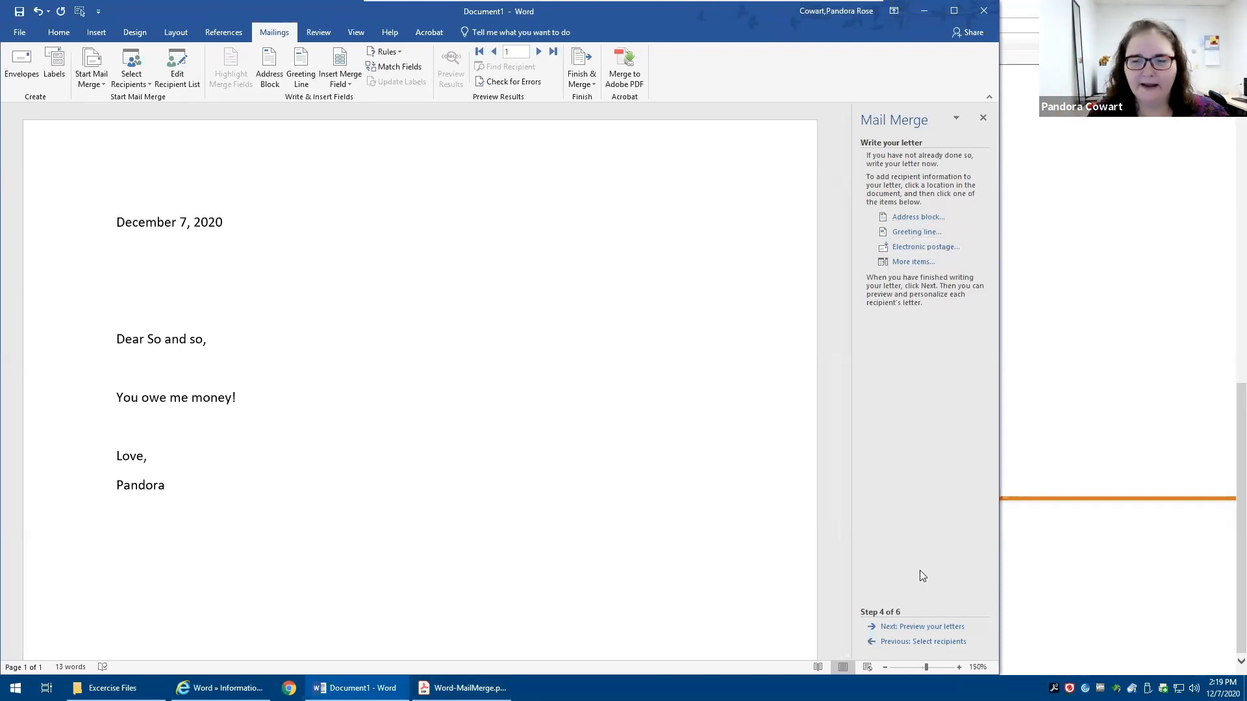
Open the address block settings and preview the addresses of the first few recipients, ending back on the first record.
{"action": "left_click", "coordinate": [910, 223]}
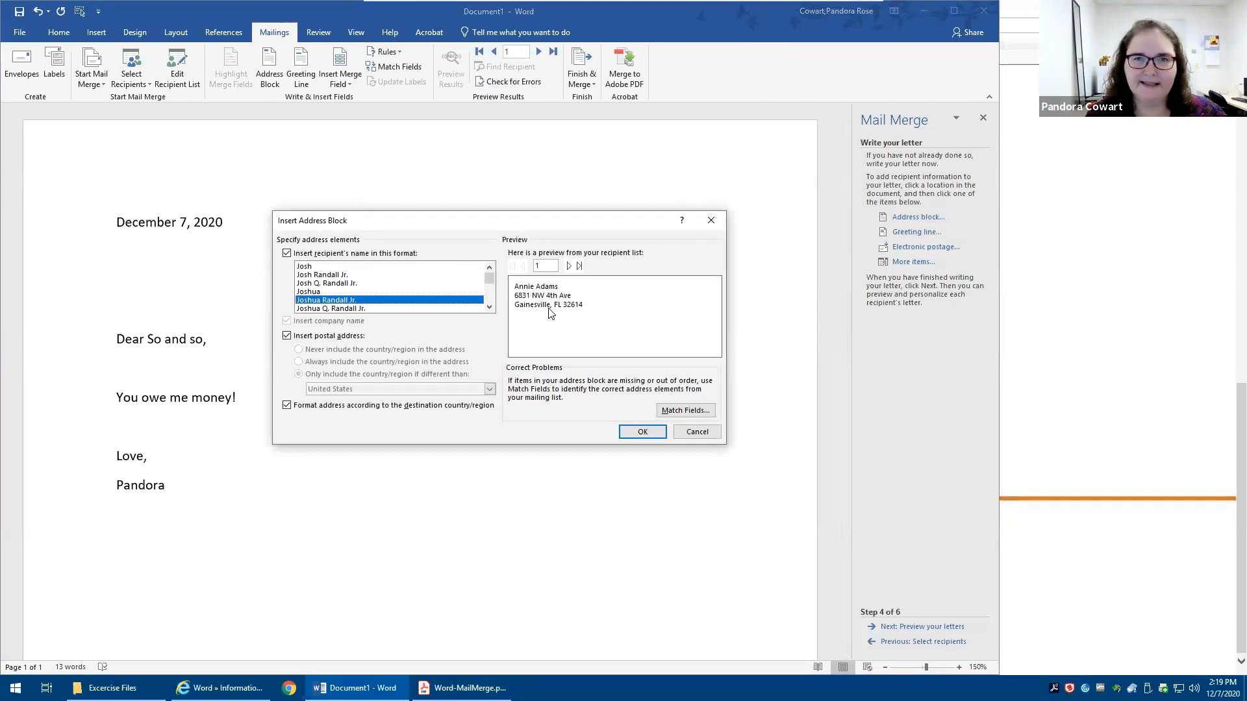
{"action": "left_click", "coordinate": [569, 267]}
{"action": "left_click", "coordinate": [570, 267]}
{"action": "left_click", "coordinate": [570, 267]}
{"action": "left_click", "coordinate": [570, 267]}
{"action": "left_click", "coordinate": [523, 267]}
{"action": "left_click", "coordinate": [522, 267]}
{"action": "left_click", "coordinate": [522, 267]}
{"action": "left_click", "coordinate": [522, 267]}
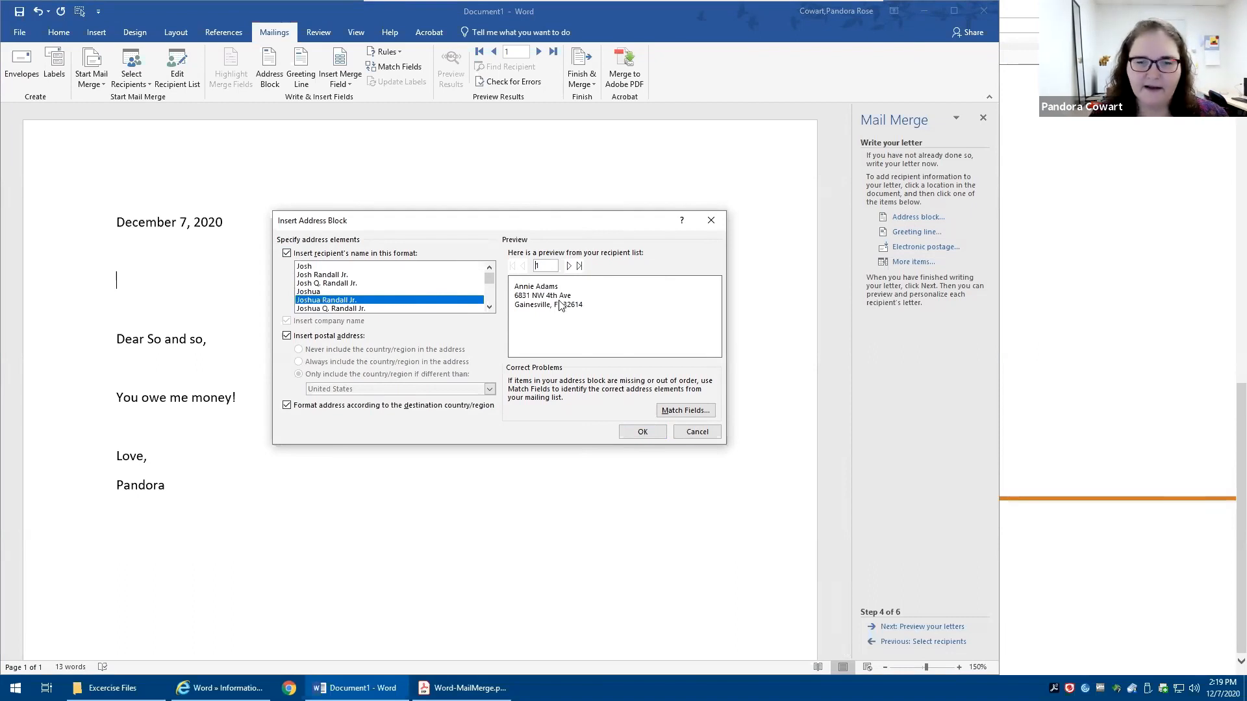
Match the address block's First Name and Last Name to the same-named list columns, check the other fields, and accept the matching.
{"action": "left_click", "coordinate": [676, 412]}
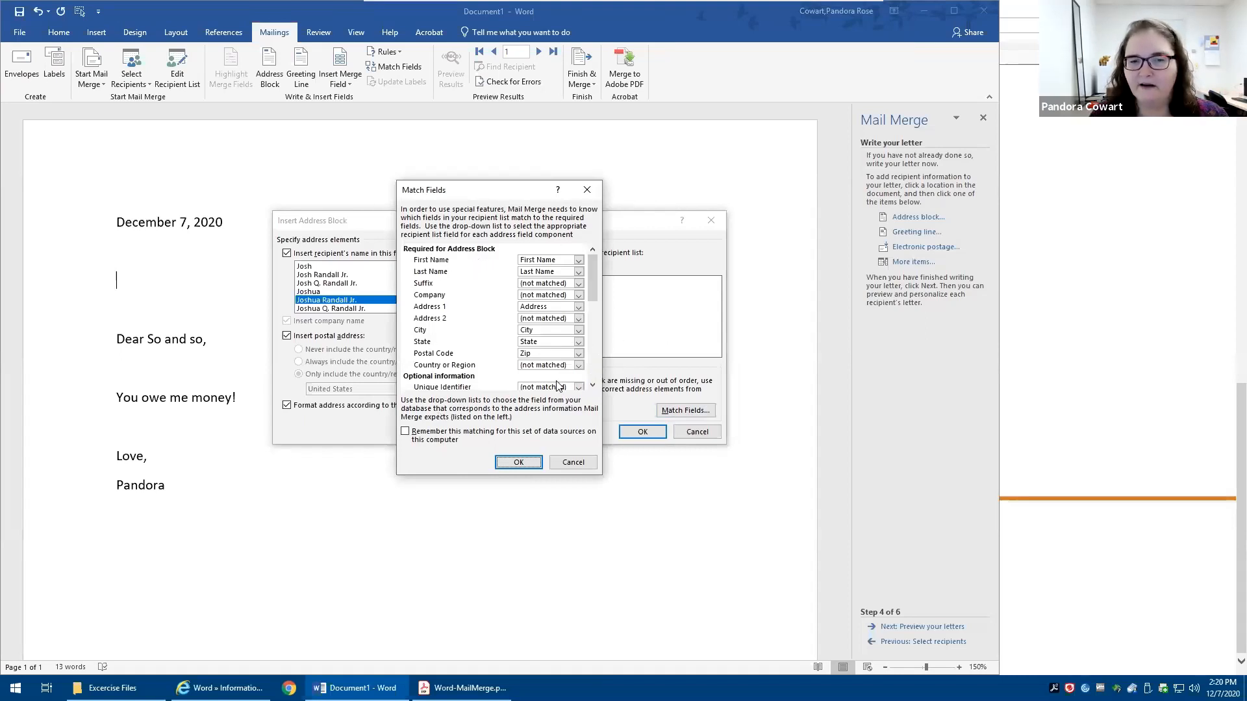
{"action": "left_click", "coordinate": [579, 261]}
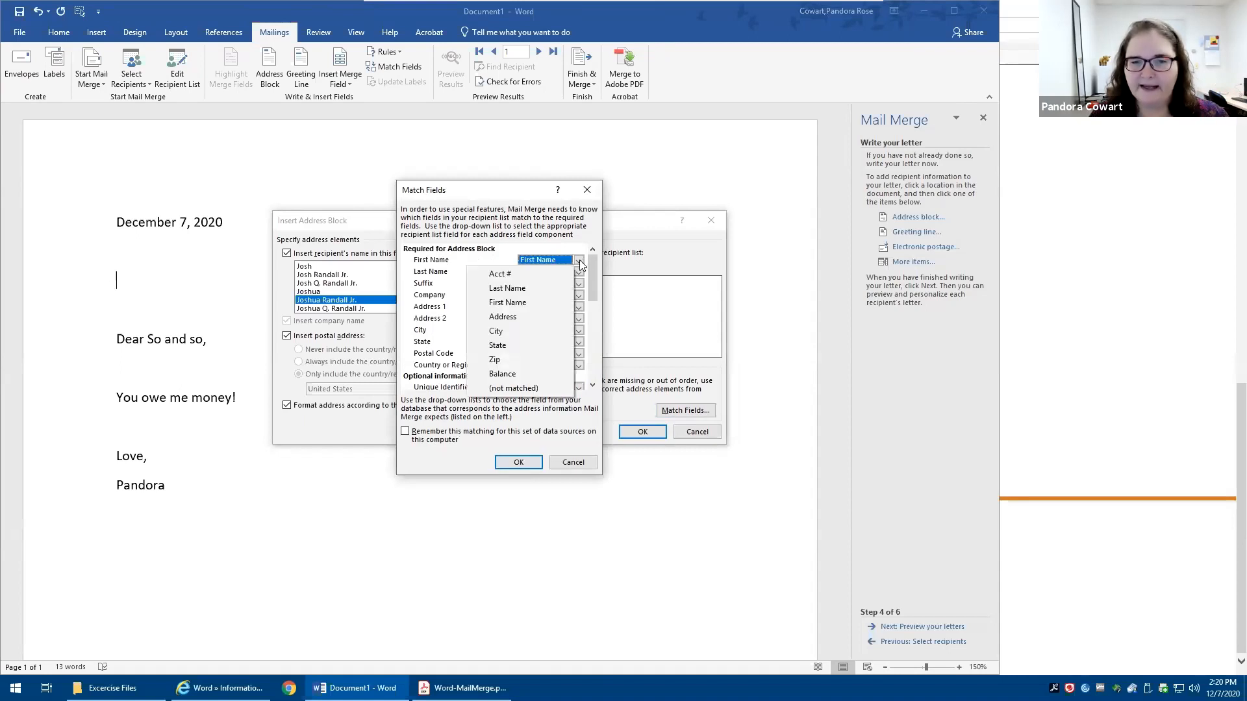
{"action": "left_click", "coordinate": [510, 303]}
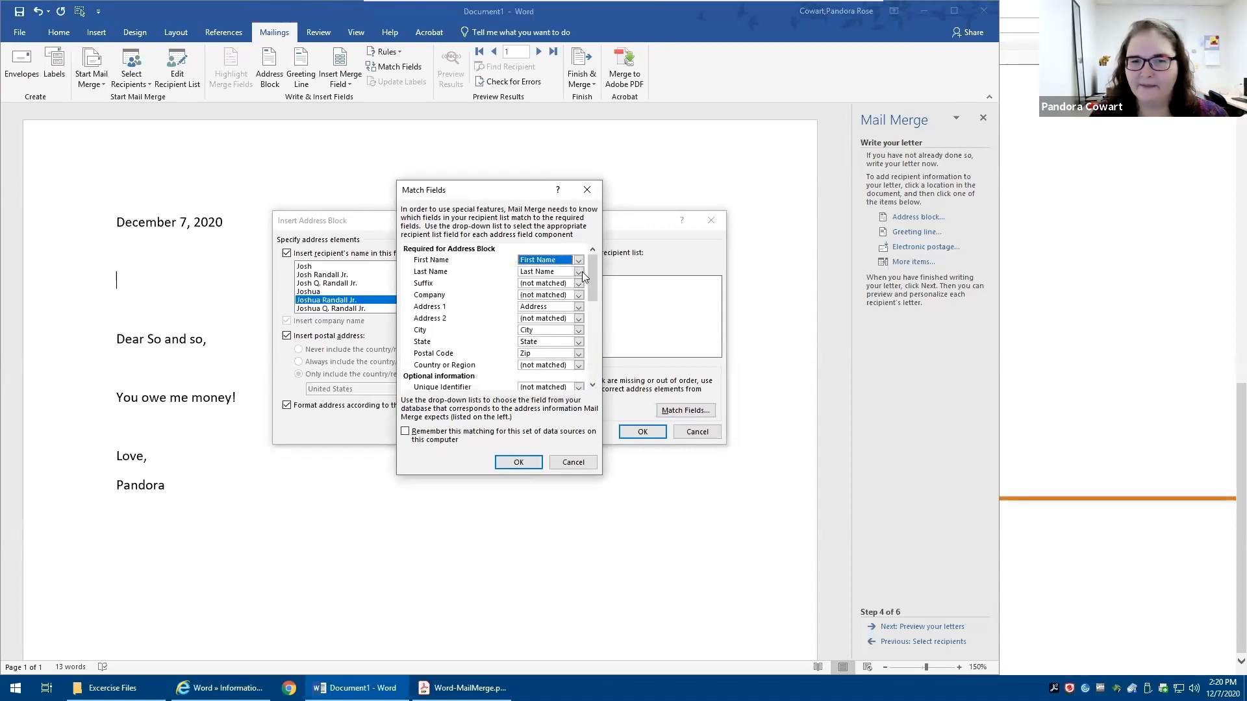
{"action": "left_click", "coordinate": [579, 273]}
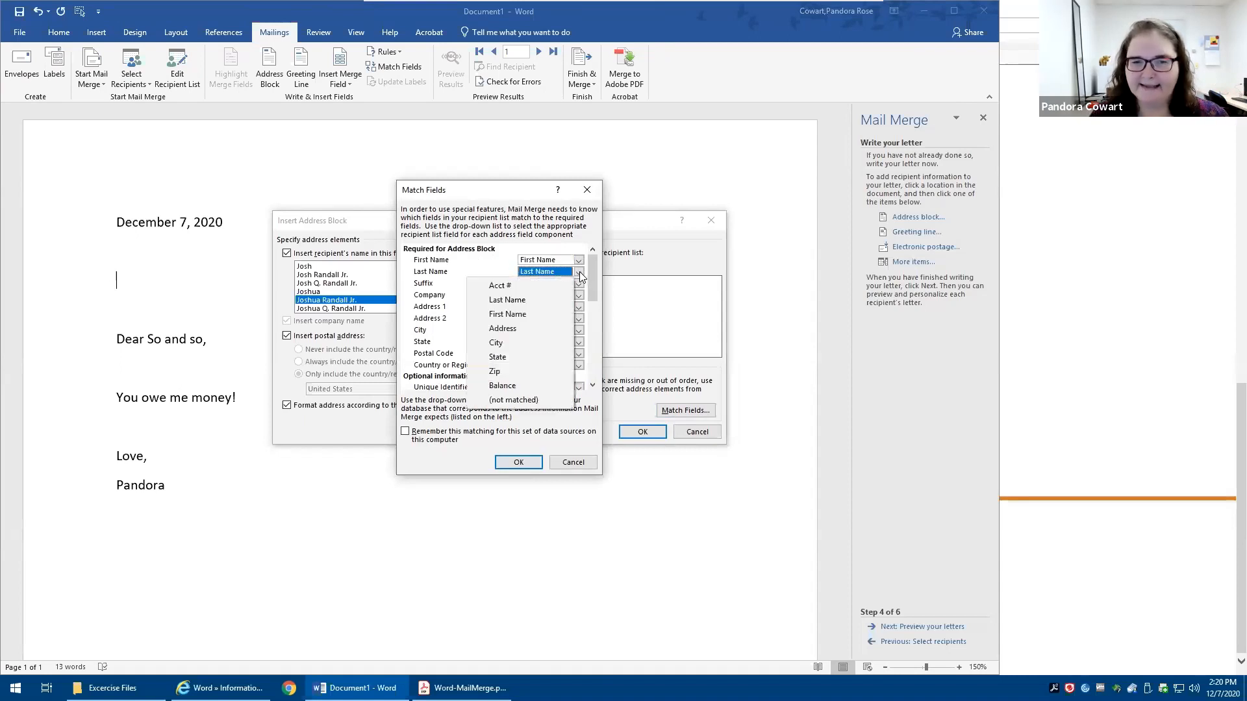
{"action": "left_click", "coordinate": [522, 300]}
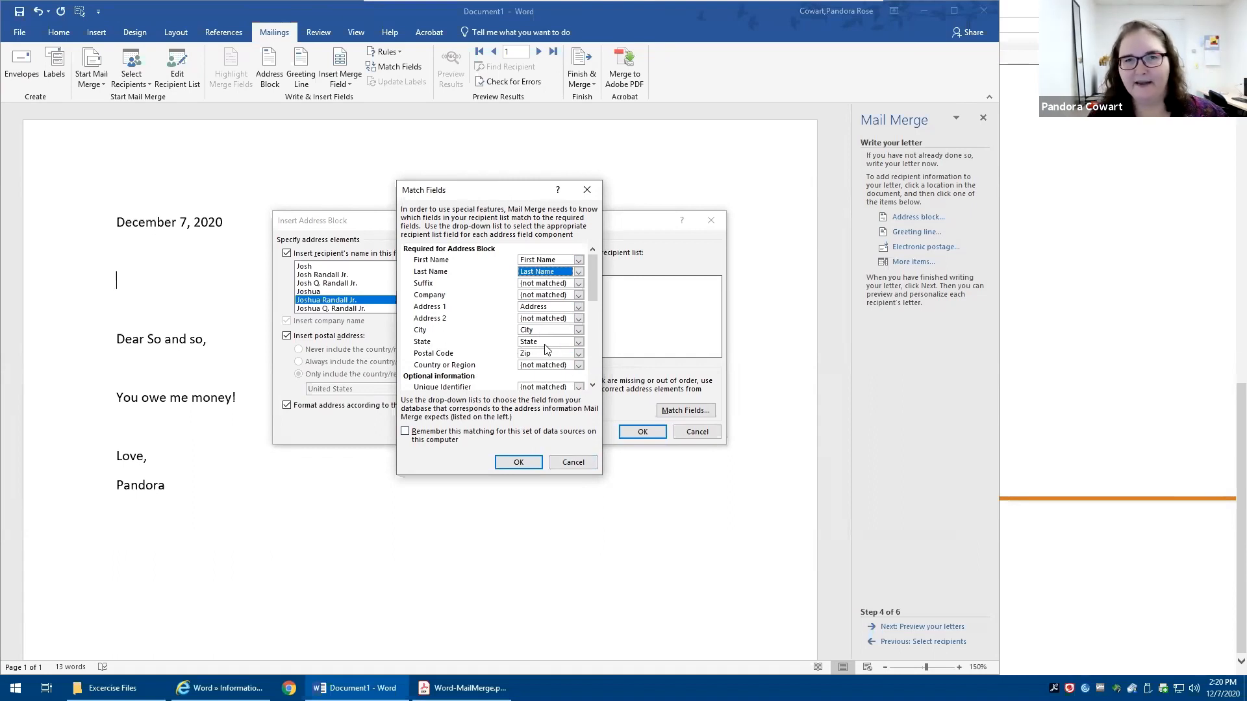
{"action": "scroll", "coordinate": [546, 349], "scroll_direction": "down", "scroll_amount": 5}
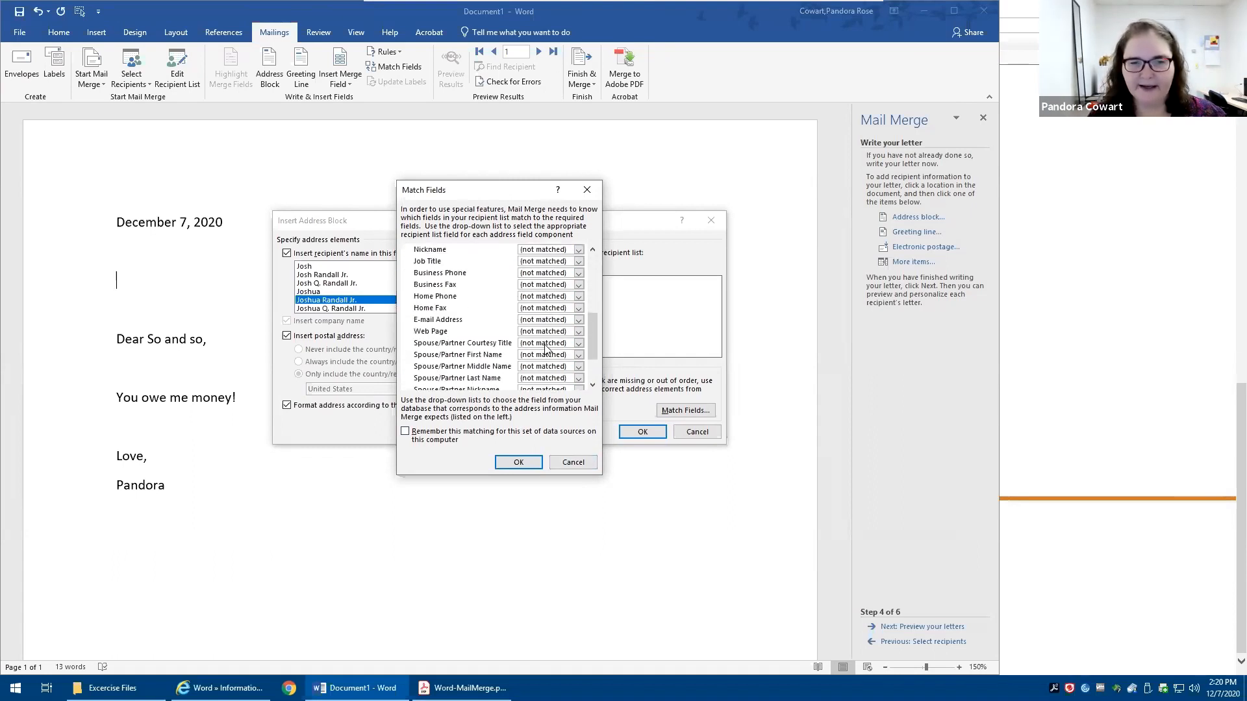
{"action": "scroll", "coordinate": [545, 349], "scroll_direction": "down", "scroll_amount": 2}
{"action": "scroll", "coordinate": [545, 351], "scroll_direction": "up", "scroll_amount": 7}
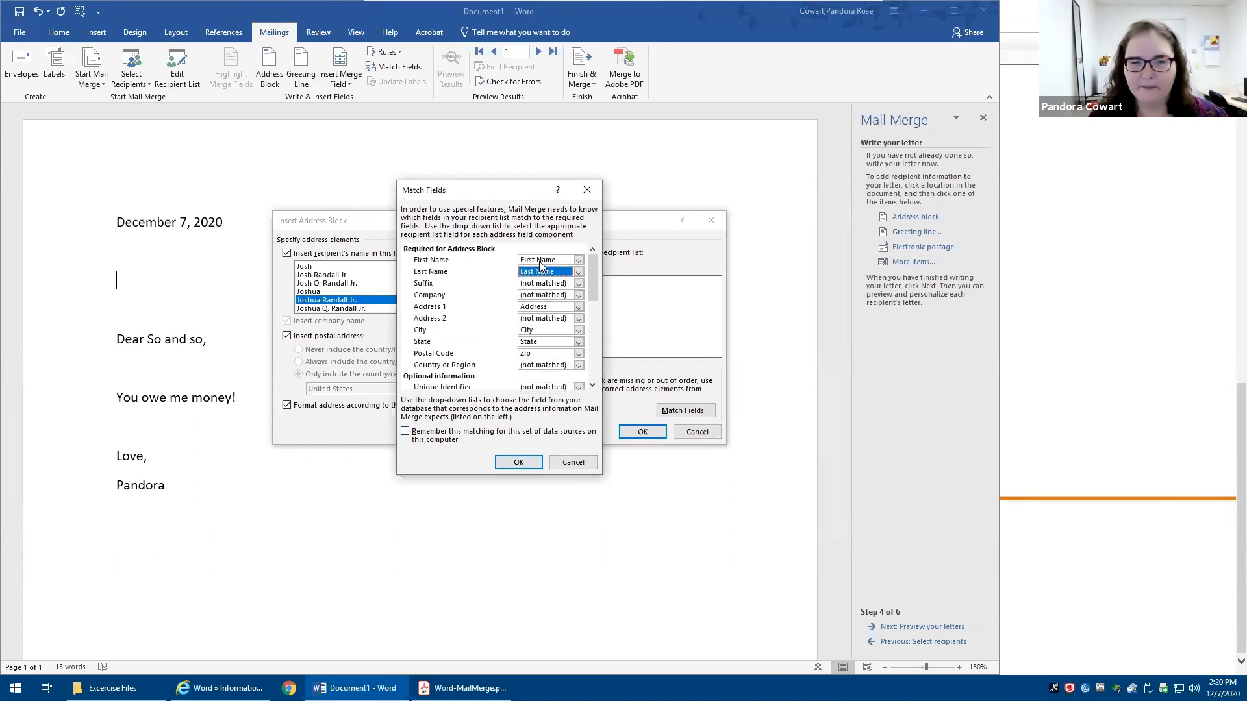
{"action": "left_click", "coordinate": [514, 464]}
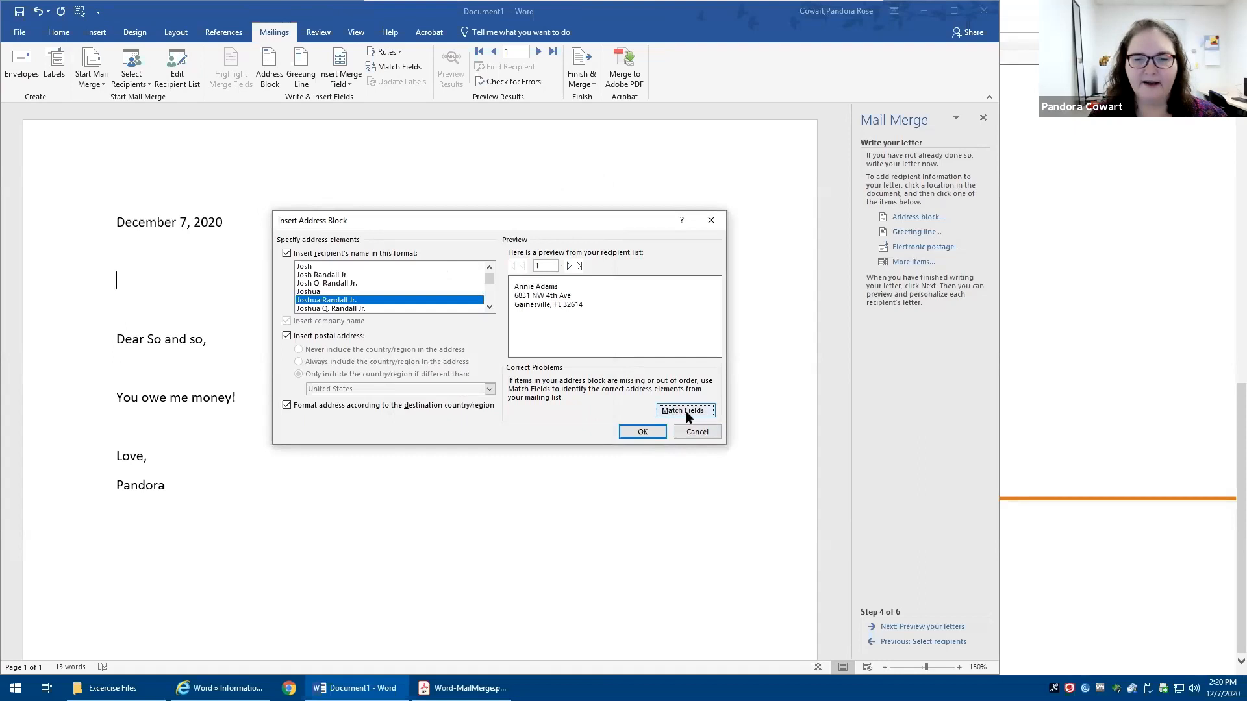
Preview the address block up to record 4 and insert it below the date with the Joshua Randall Jr. name format.
{"action": "left_click", "coordinate": [568, 265]}
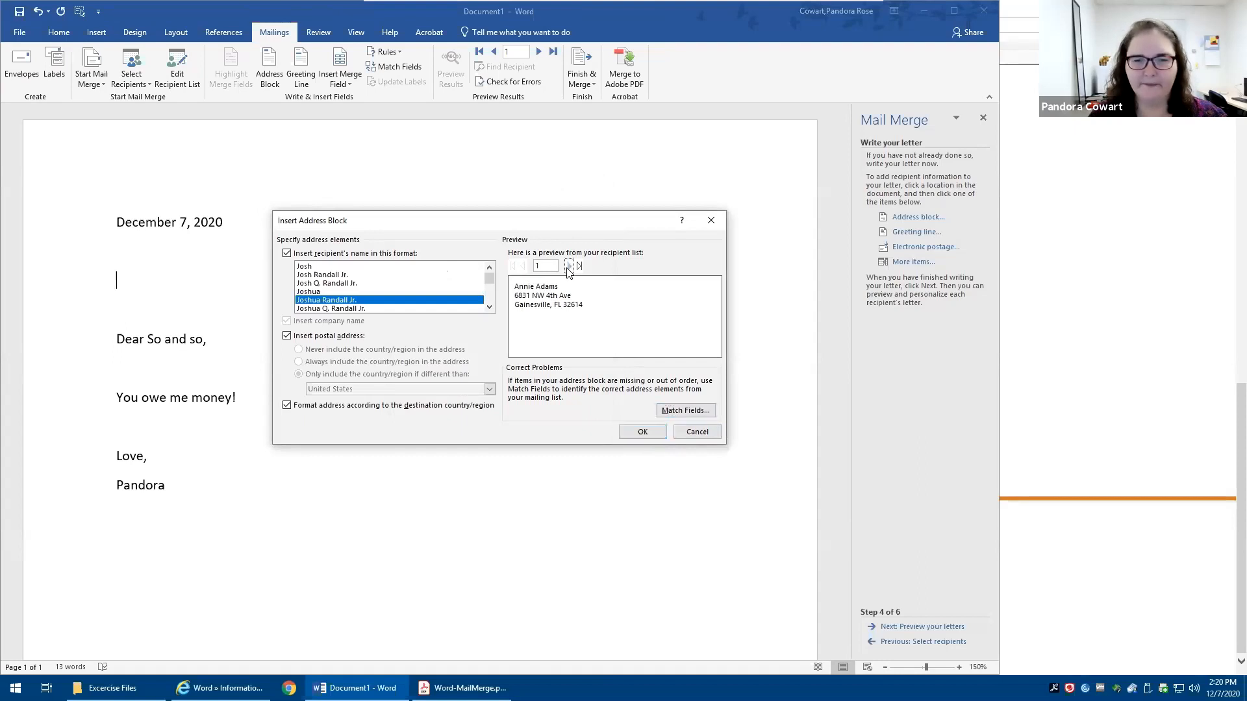
{"action": "left_click", "coordinate": [568, 265]}
{"action": "left_click", "coordinate": [568, 266]}
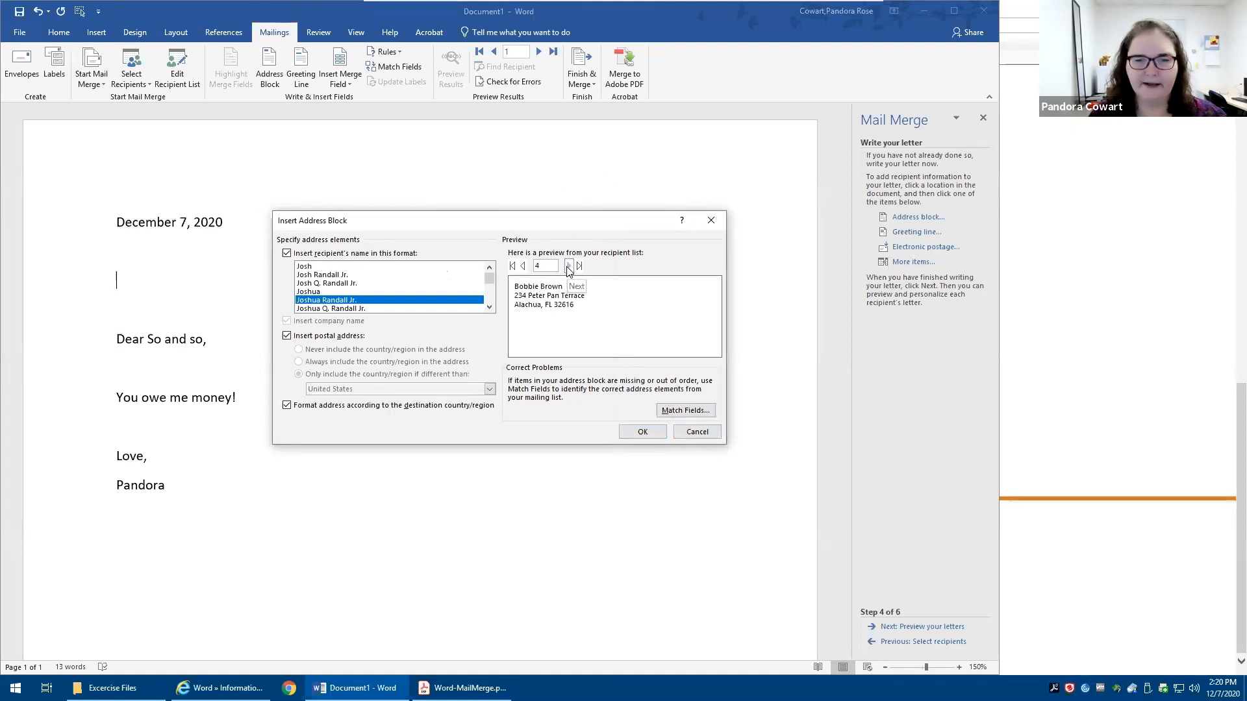
{"action": "left_click", "coordinate": [641, 433]}
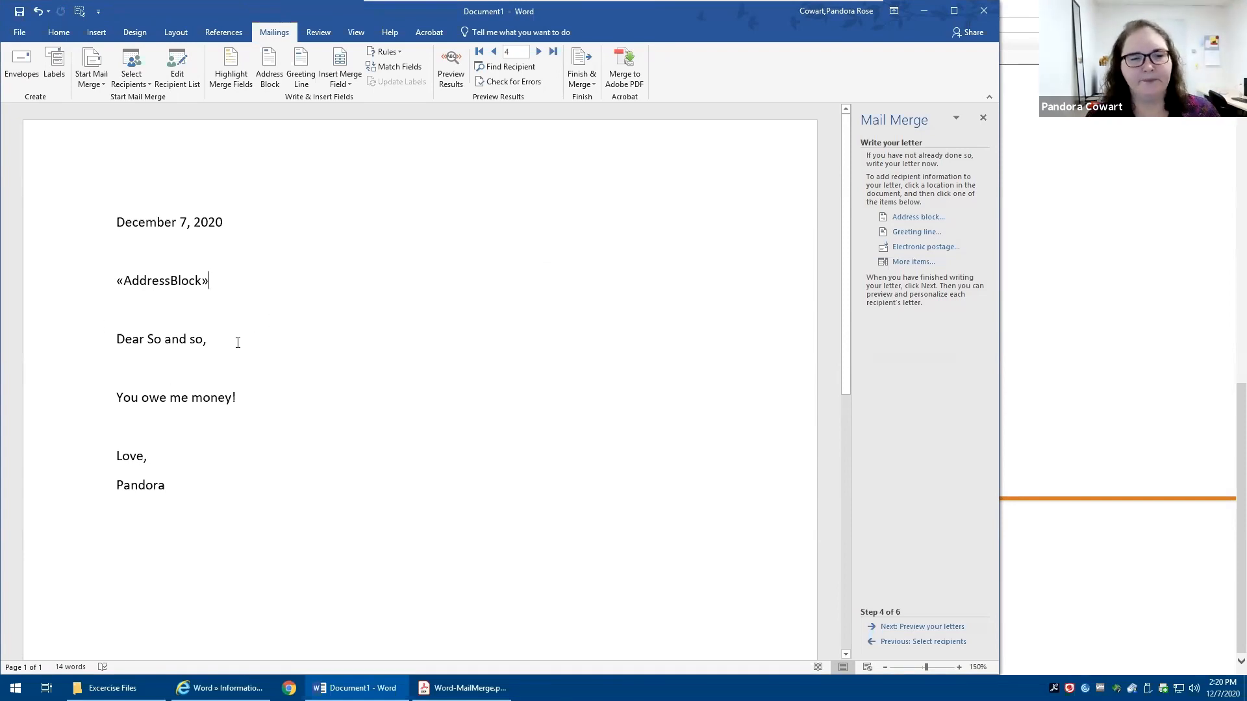
Delete the "Dear So and so," placeholder line below the address block.
{"action": "key", "text": "shift+Home"}
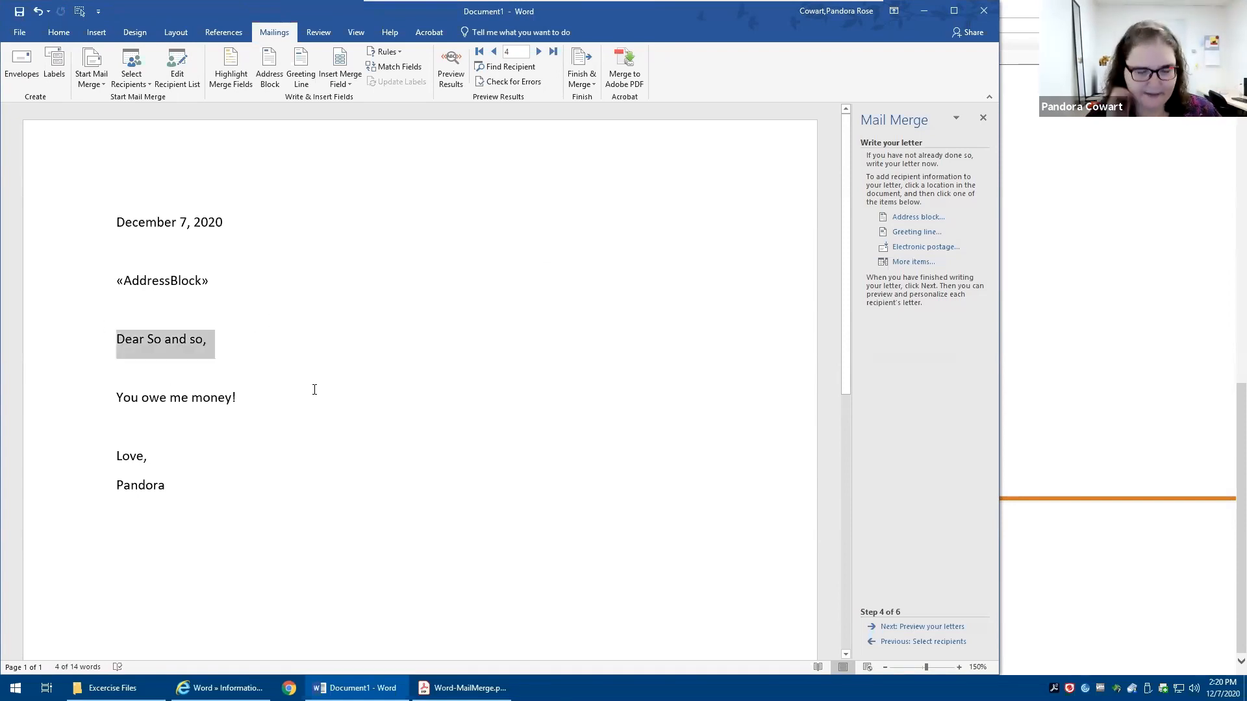
{"action": "key", "text": "Delete"}
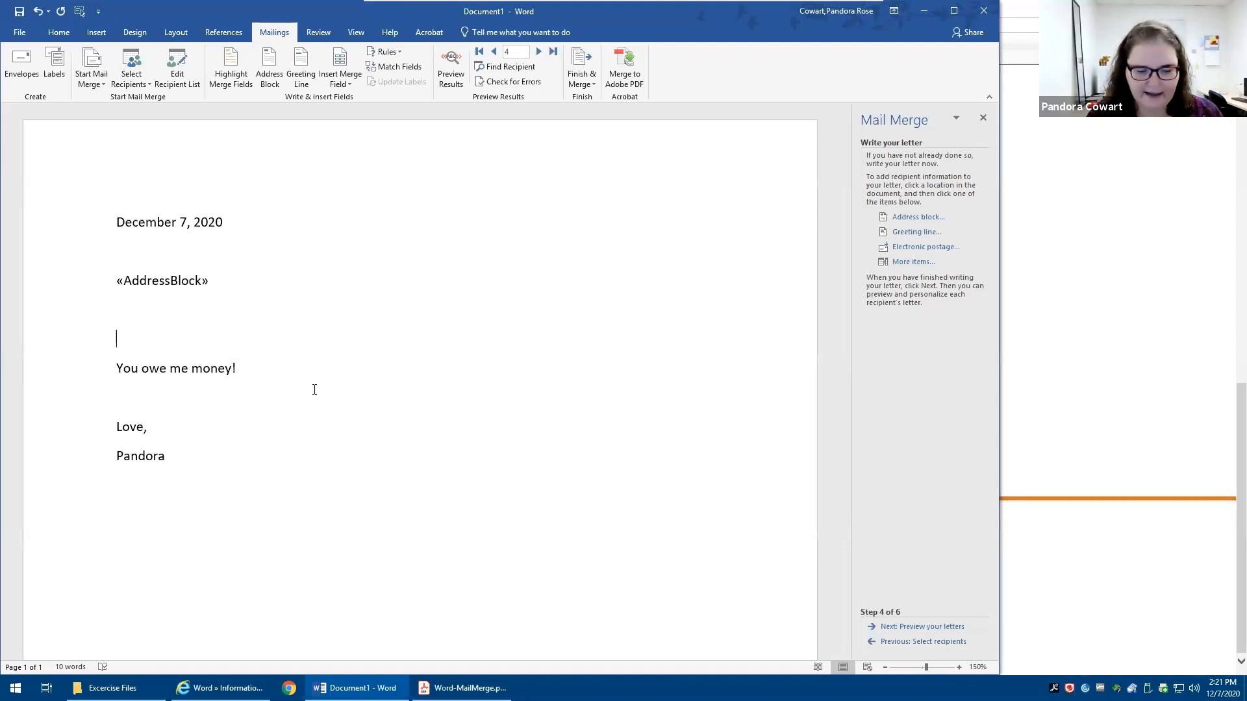
{"action": "key", "text": "Return"}
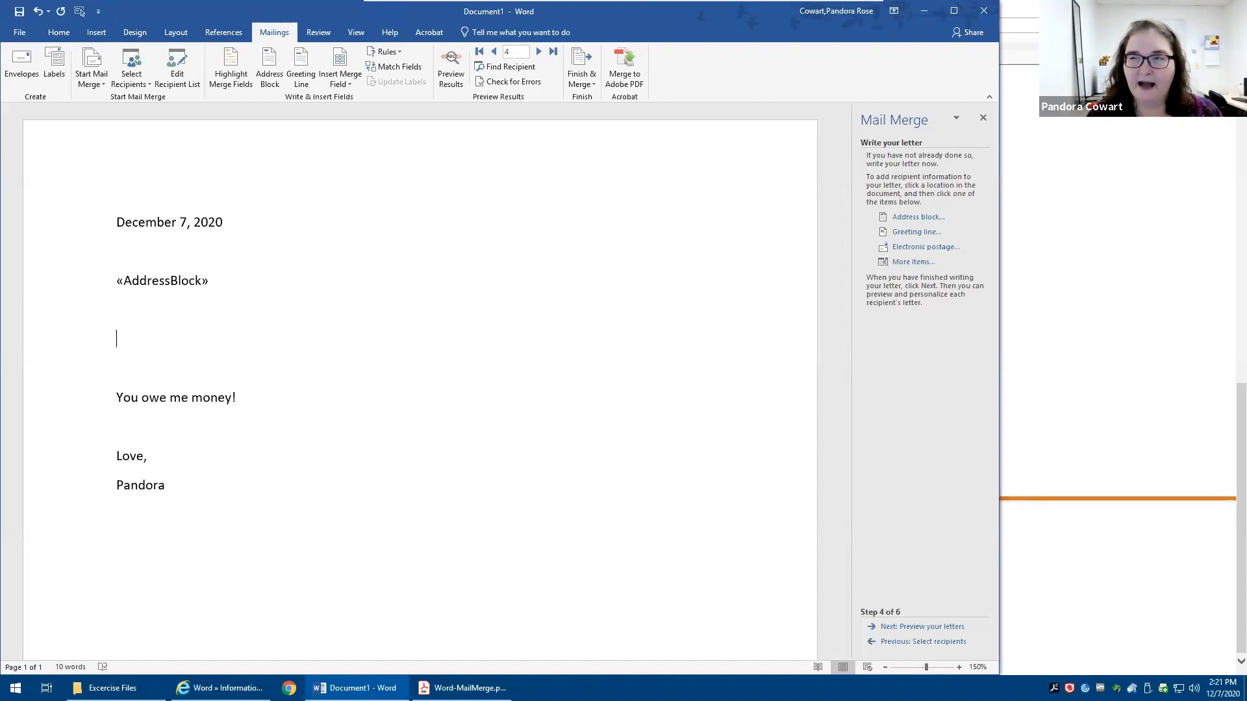
{"action": "type", "text": "Dea"}
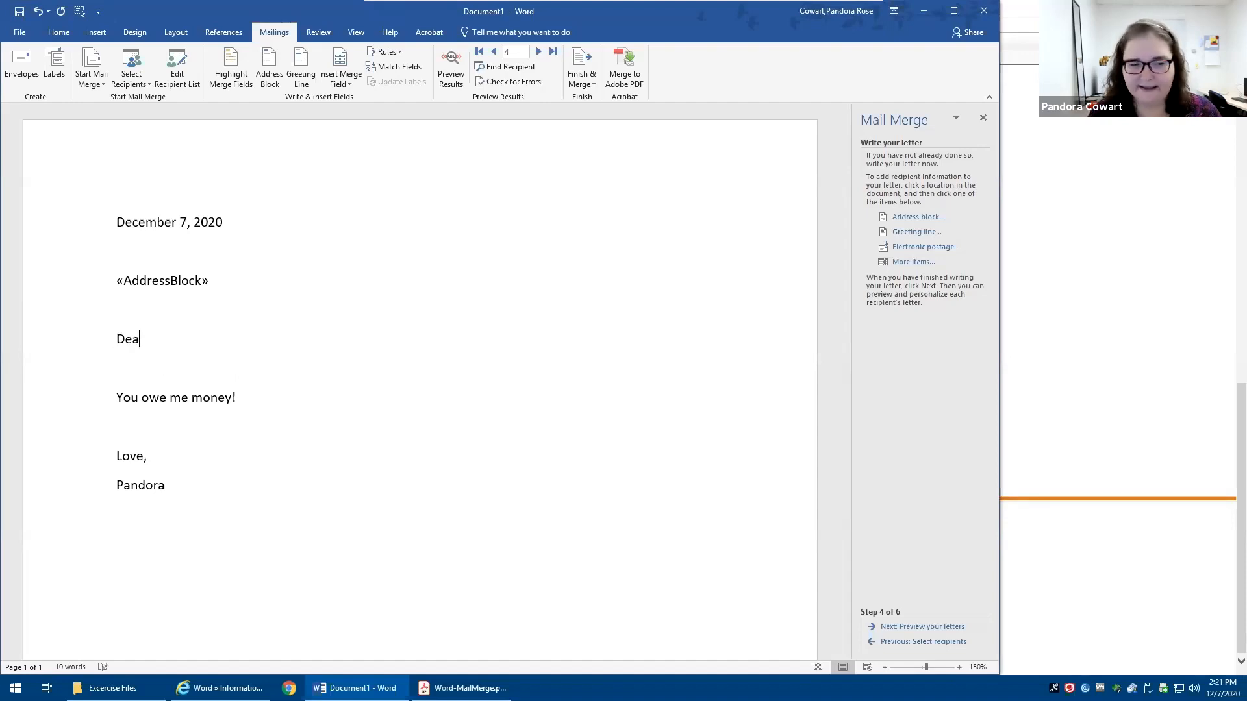
{"action": "type", "text": "r ,"}
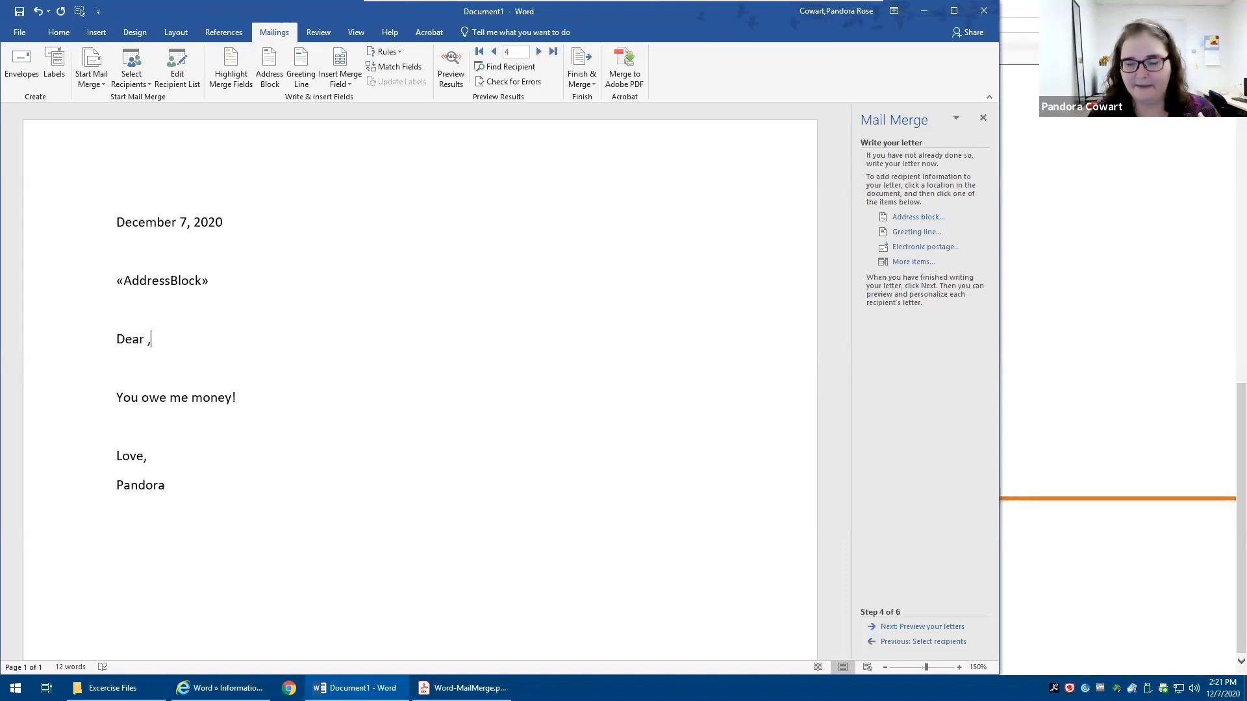
{"action": "key", "text": "shift+End"}
{"action": "key", "text": "Delete"}
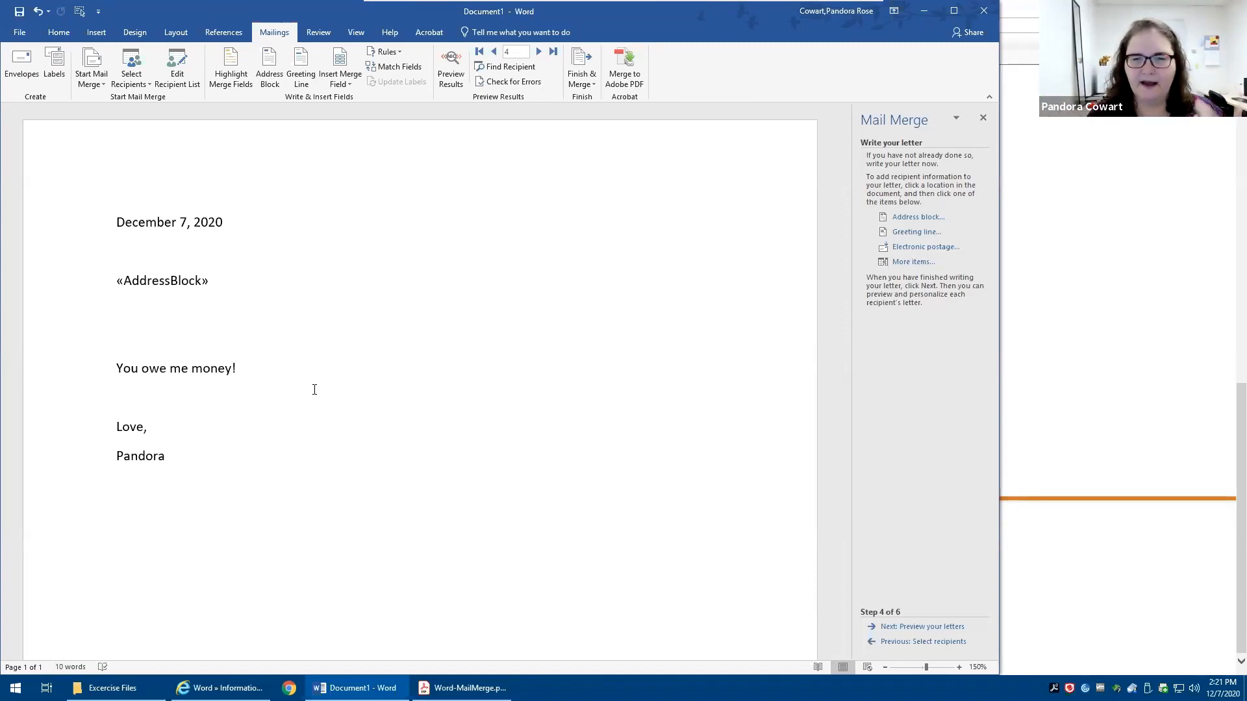
Set up a greeting line with Dear, the Josh name format, a comma, and "To Whom It May Concern:" for invalid recipient names.
{"action": "left_click", "coordinate": [913, 232]}
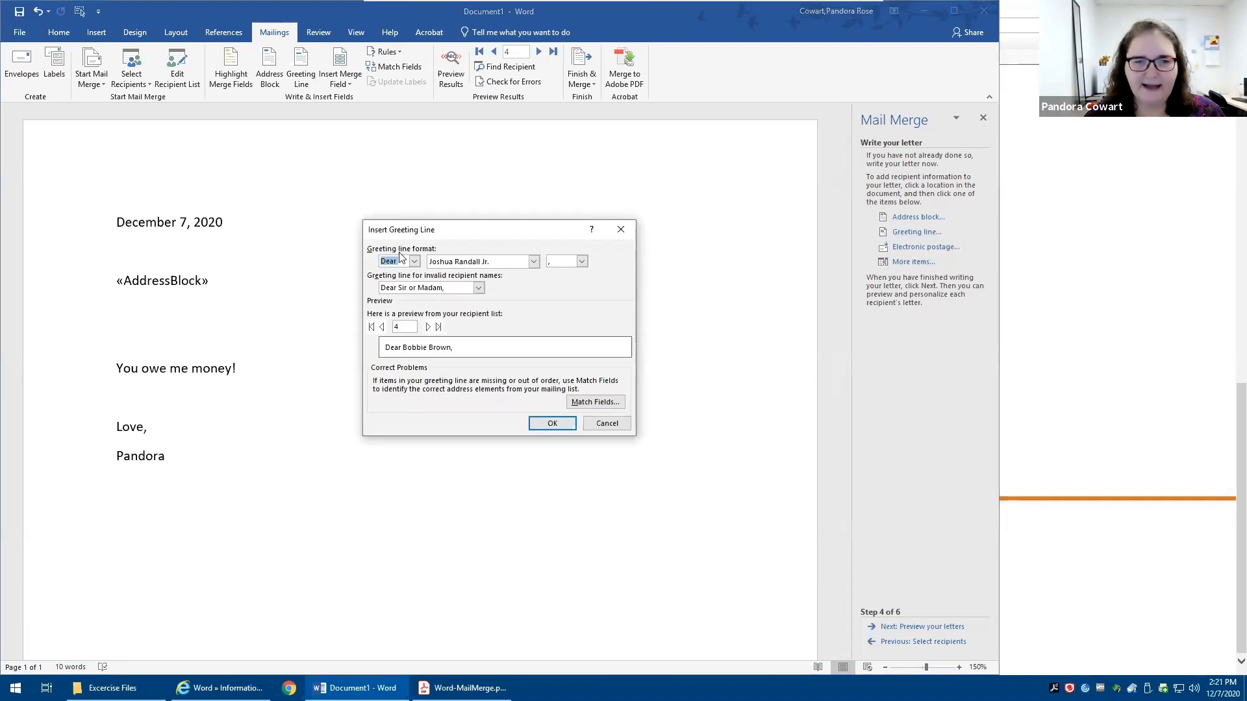
{"action": "left_click", "coordinate": [533, 262]}
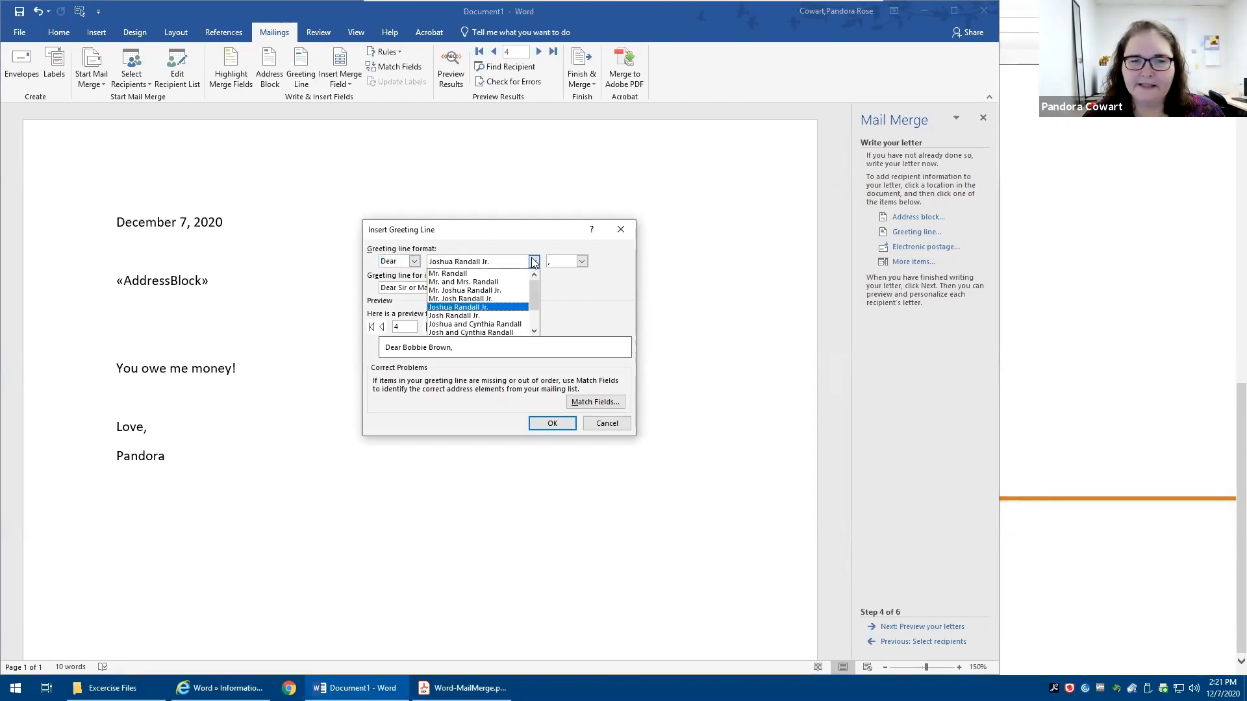
{"action": "scroll", "coordinate": [513, 305], "scroll_direction": "down", "scroll_amount": 1}
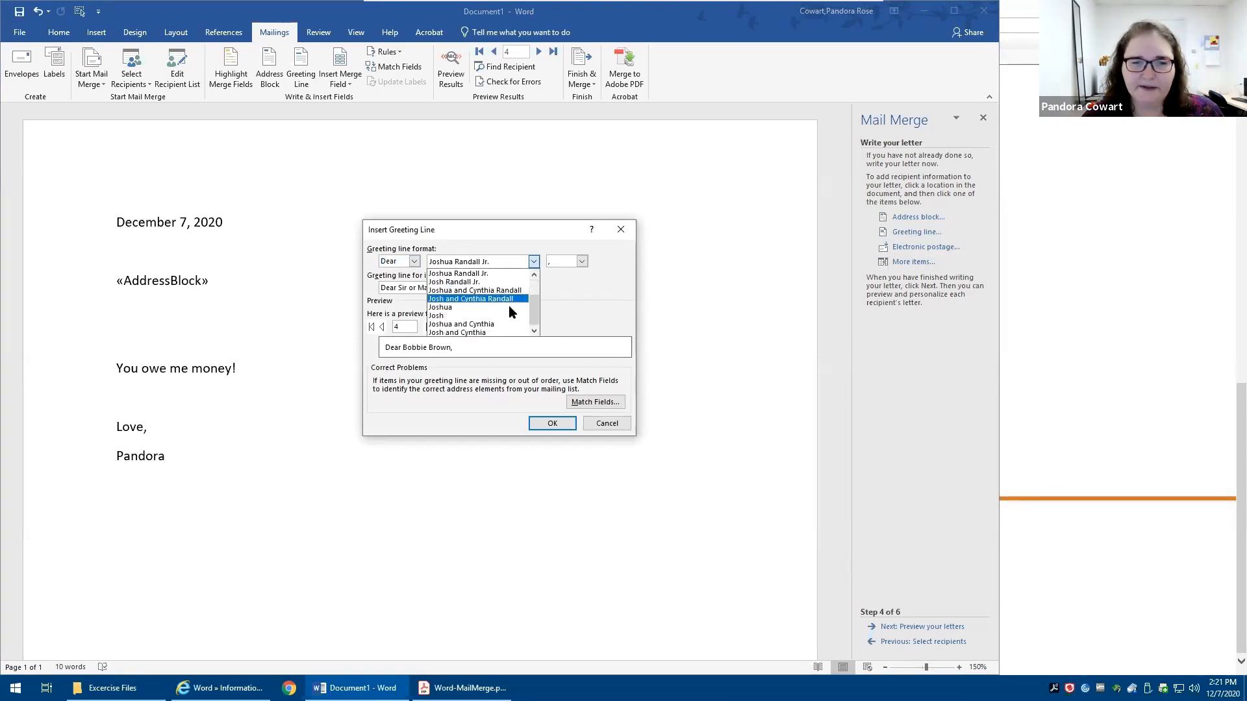
{"action": "left_click", "coordinate": [466, 316]}
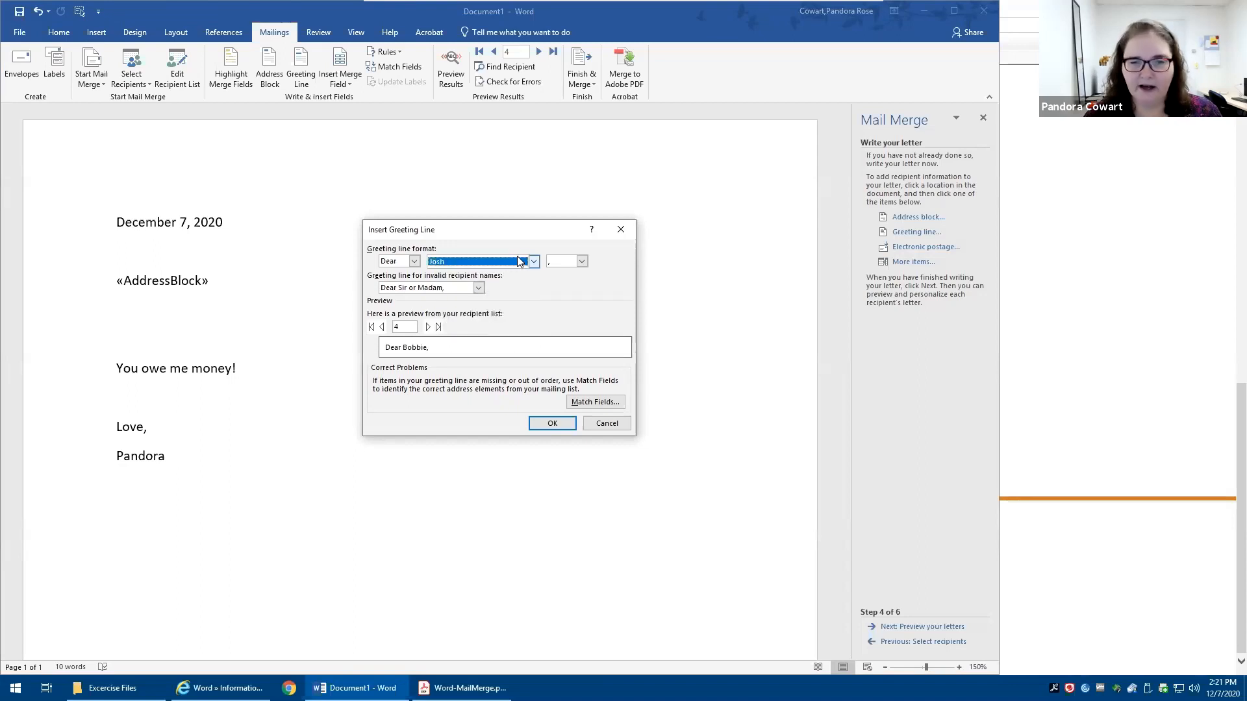
{"action": "left_click", "coordinate": [582, 261]}
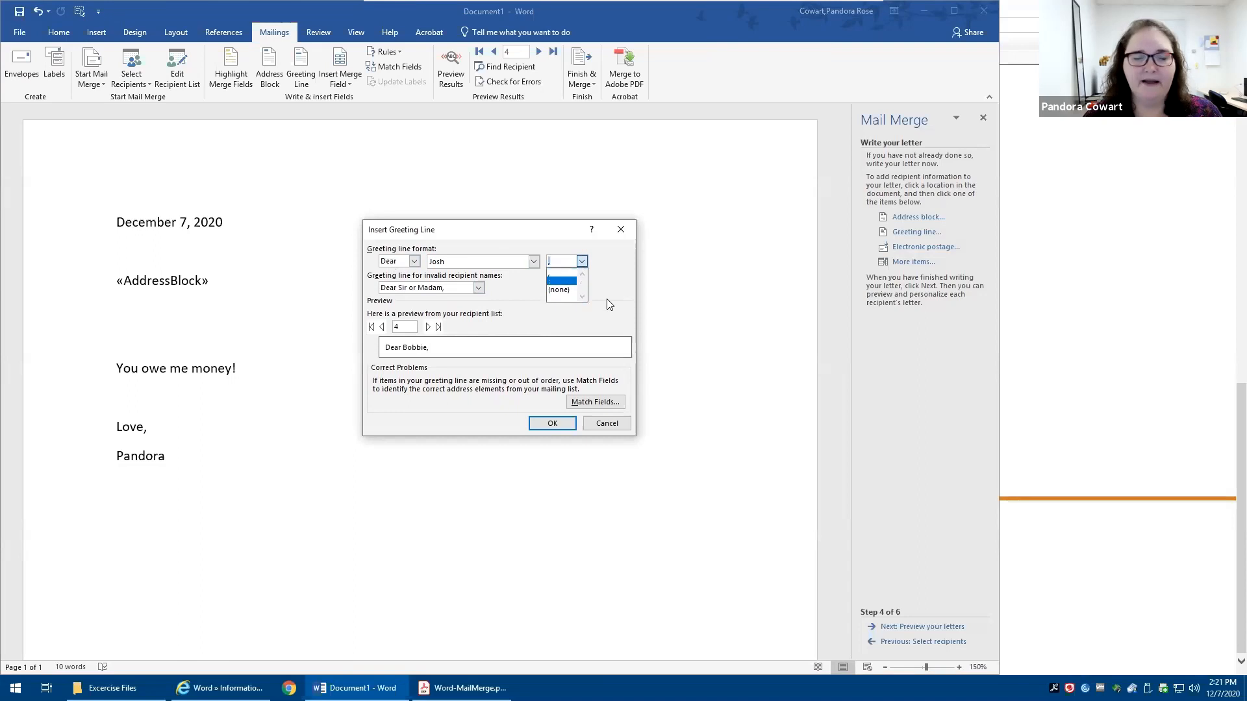
{"action": "left_click", "coordinate": [504, 278]}
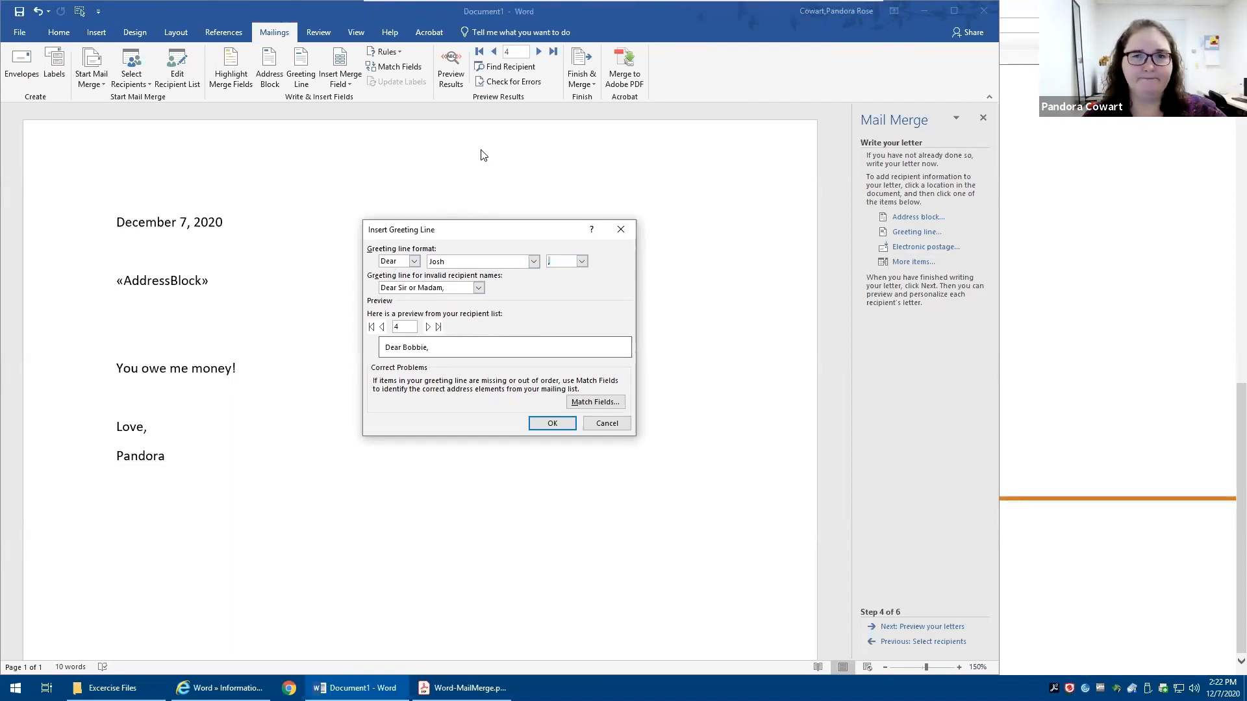
{"action": "left_click", "coordinate": [482, 288]}
{"action": "left_click", "coordinate": [453, 311]}
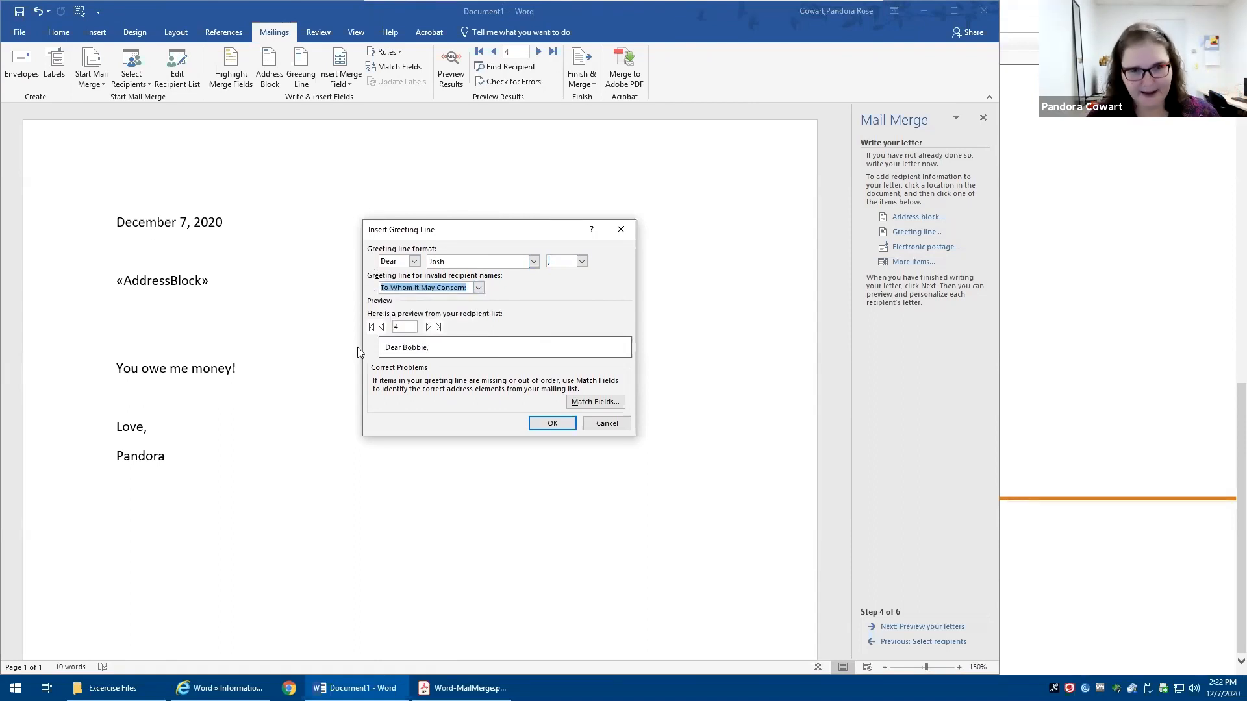
Preview the greeting from the first record to record 5 and insert the greeting line with an empty line below it.
{"action": "left_click", "coordinate": [428, 328]}
{"action": "left_click", "coordinate": [428, 327]}
{"action": "left_click", "coordinate": [370, 327]}
{"action": "left_click", "coordinate": [427, 326]}
{"action": "left_click", "coordinate": [427, 327]}
{"action": "left_click", "coordinate": [428, 327]}
{"action": "left_click", "coordinate": [428, 328]}
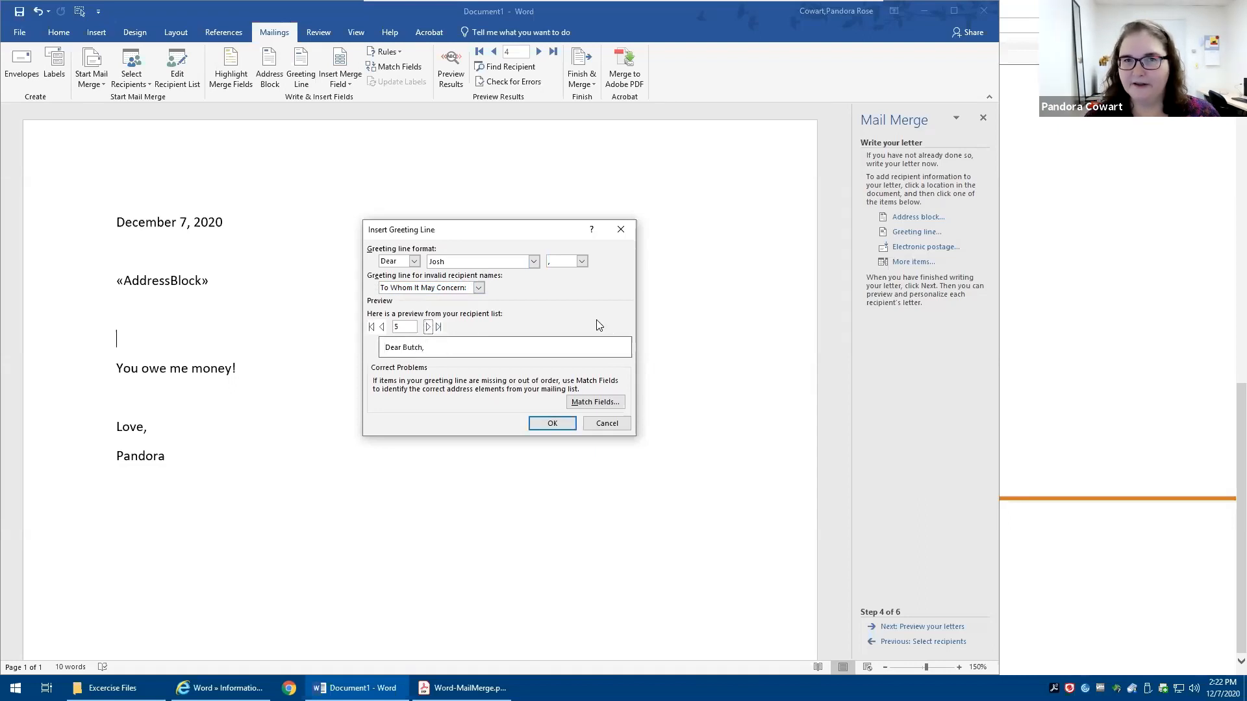
{"action": "left_click", "coordinate": [546, 423]}
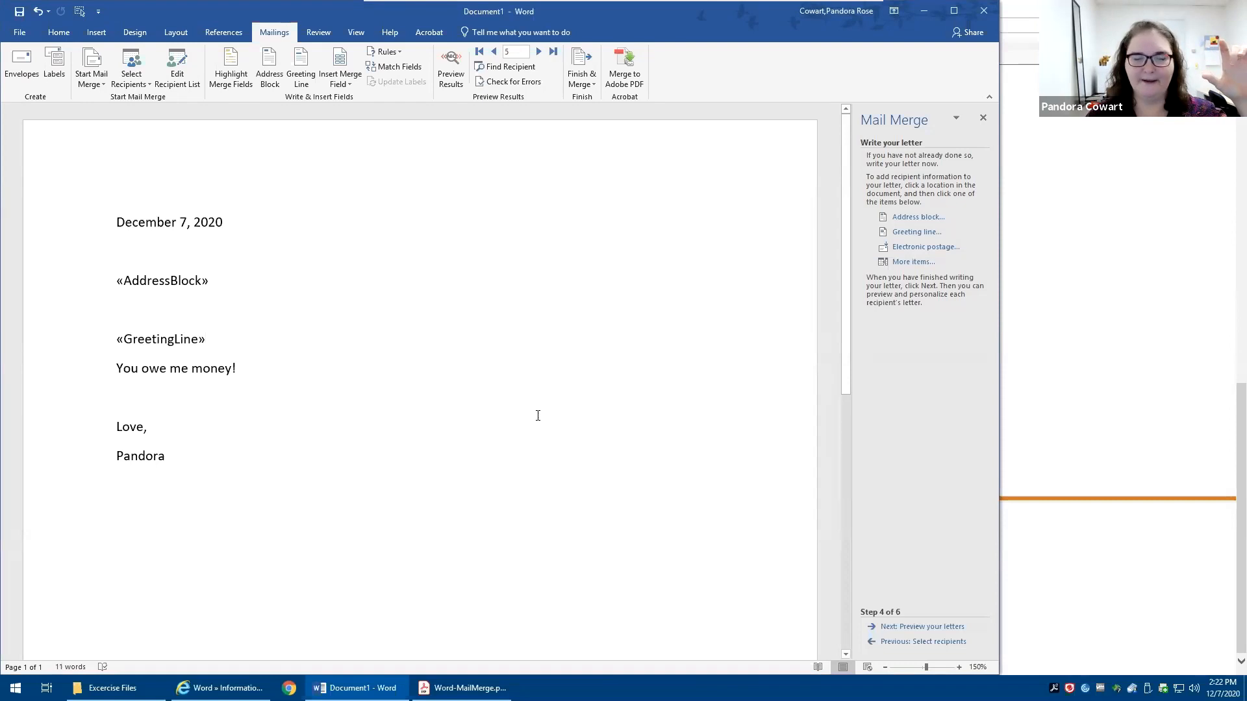
{"action": "key", "text": "Return"}
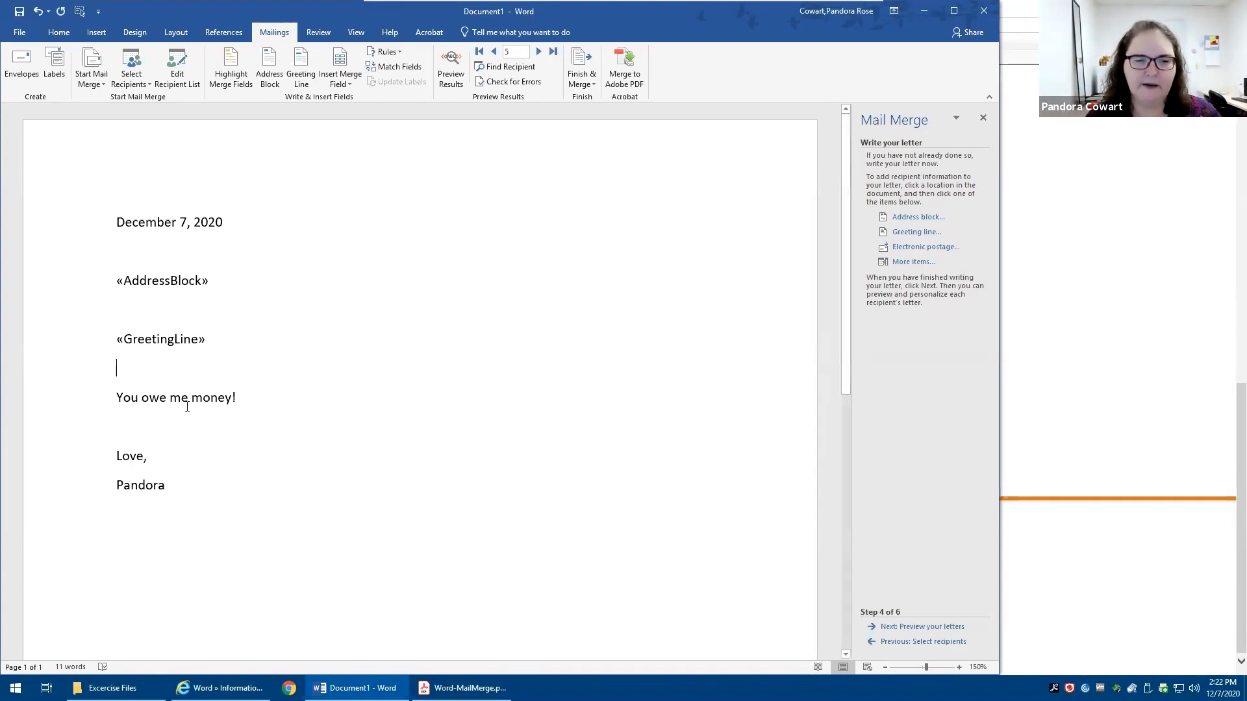
Replace the word "money" in the sentence "You owe me money!" with the Balance merge field.
{"action": "double_click", "coordinate": [211, 397]}
{"action": "key", "text": "BackSpace"}
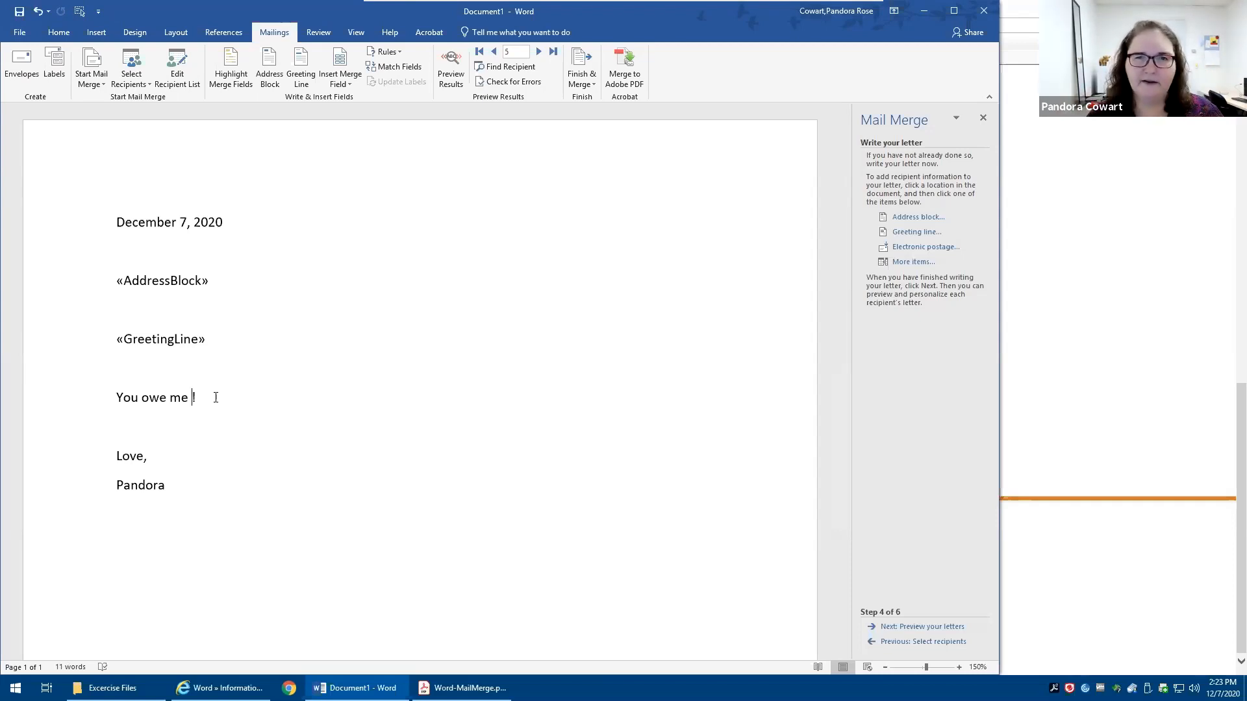
{"action": "left_click", "coordinate": [915, 262]}
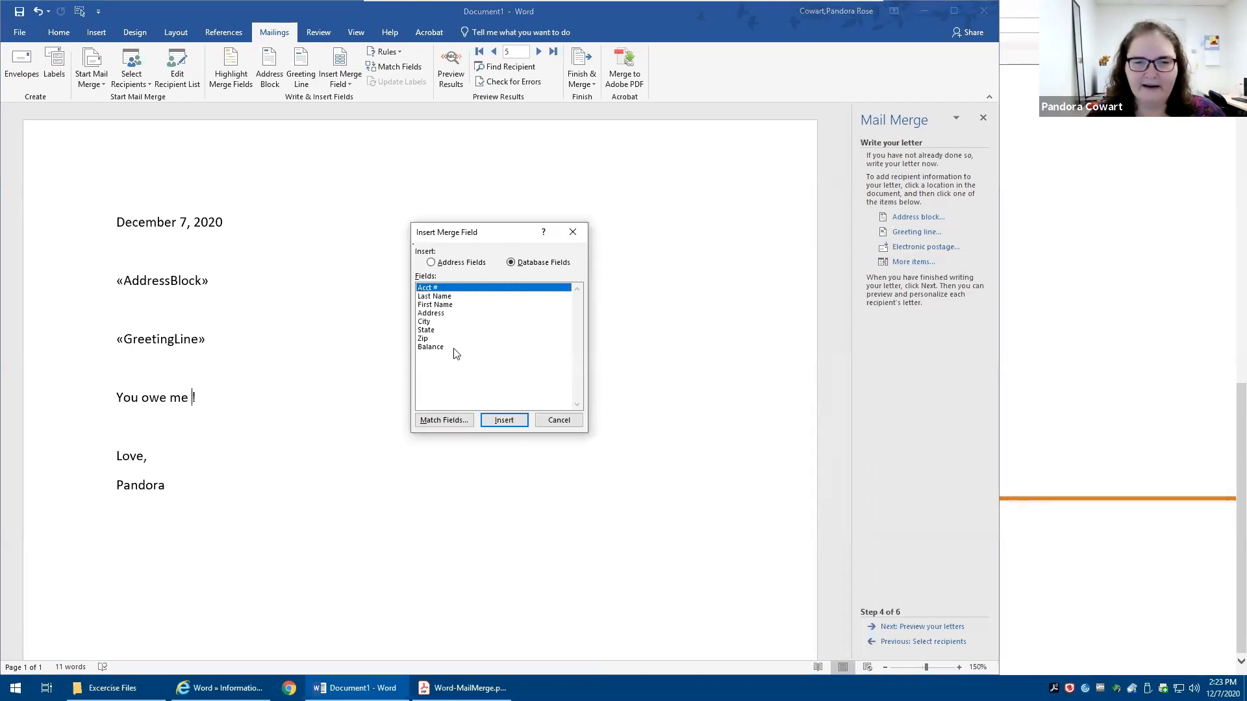
{"action": "left_click", "coordinate": [530, 363]}
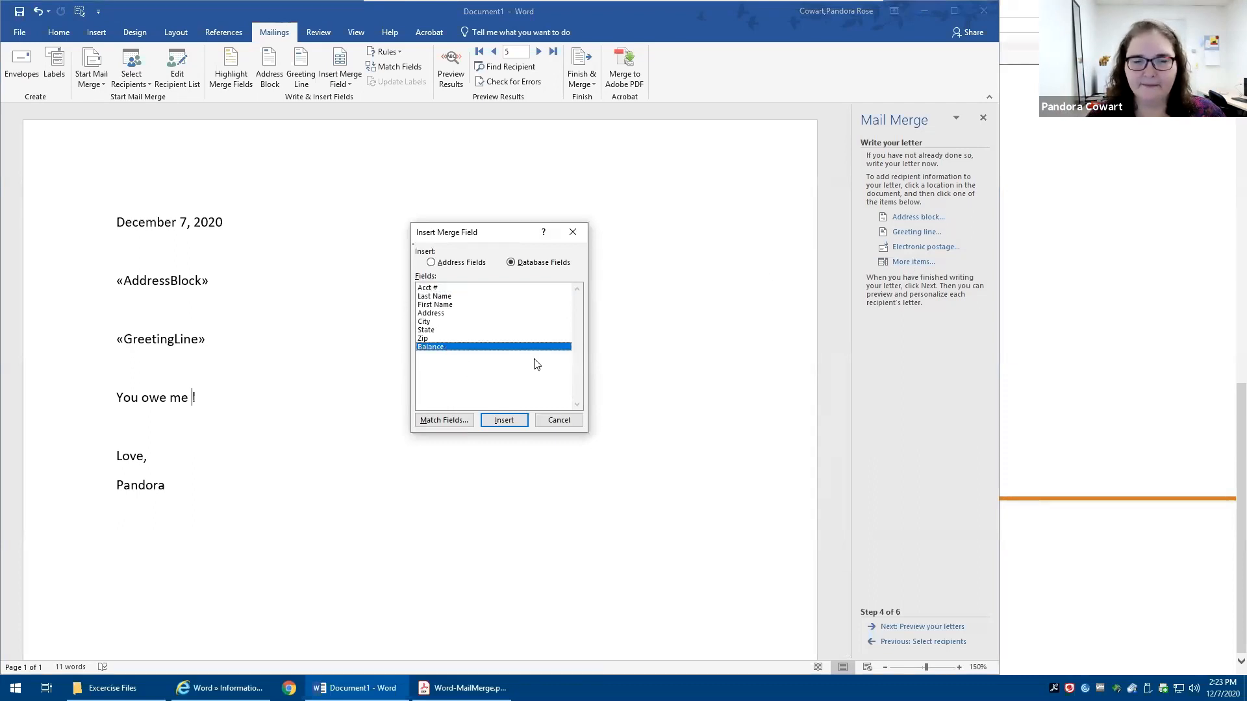
{"action": "left_click", "coordinate": [498, 423]}
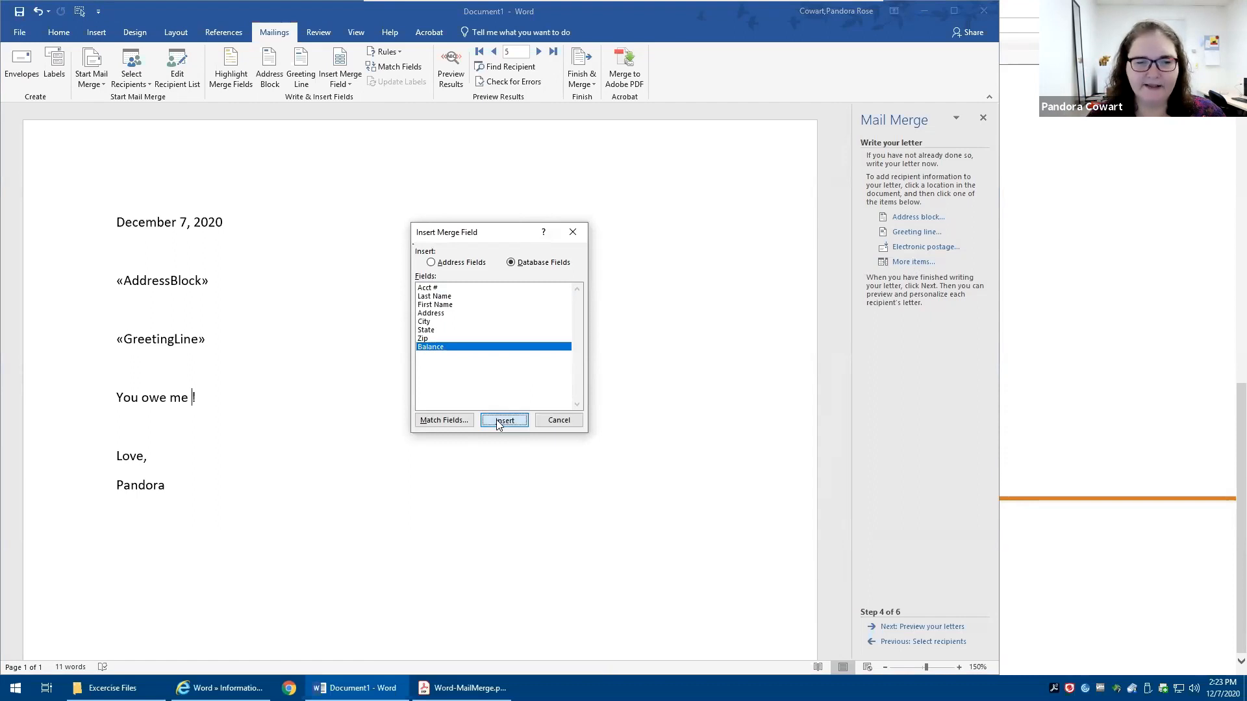
{"action": "left_click", "coordinate": [558, 418]}
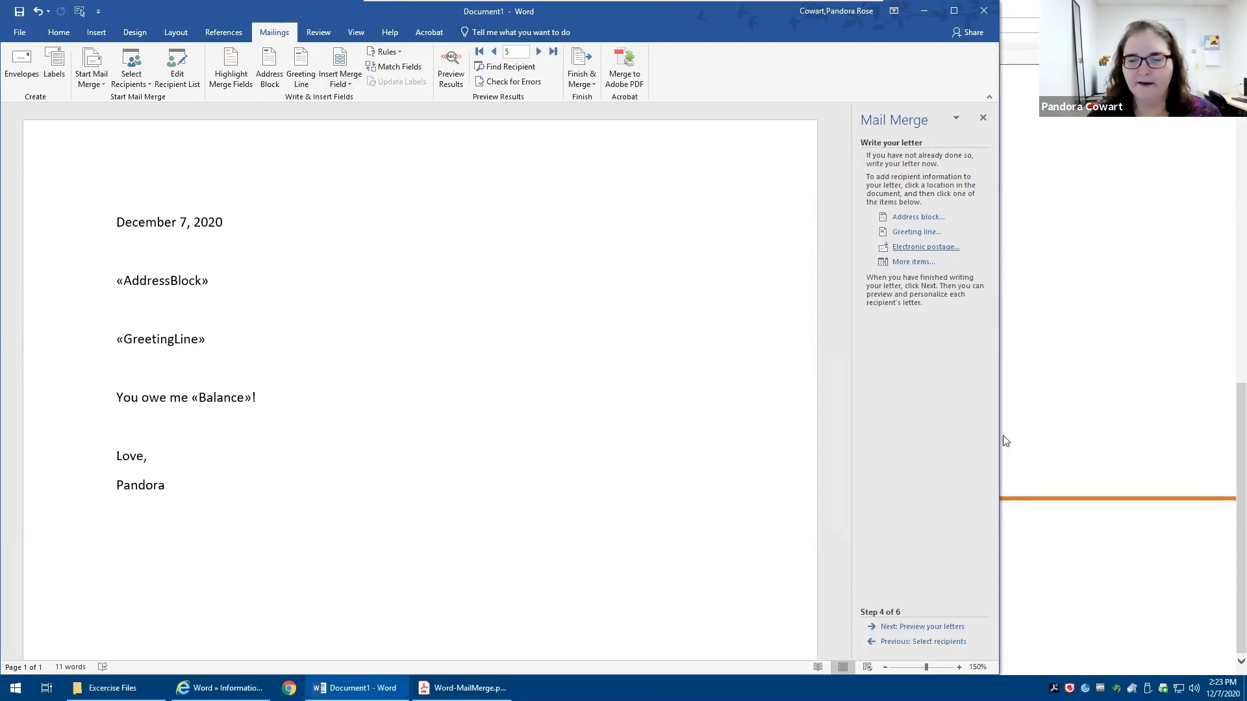
Advance the wizard to the letter preview and apply the No Spacing style to the entire letter.
{"action": "left_click", "coordinate": [932, 630]}
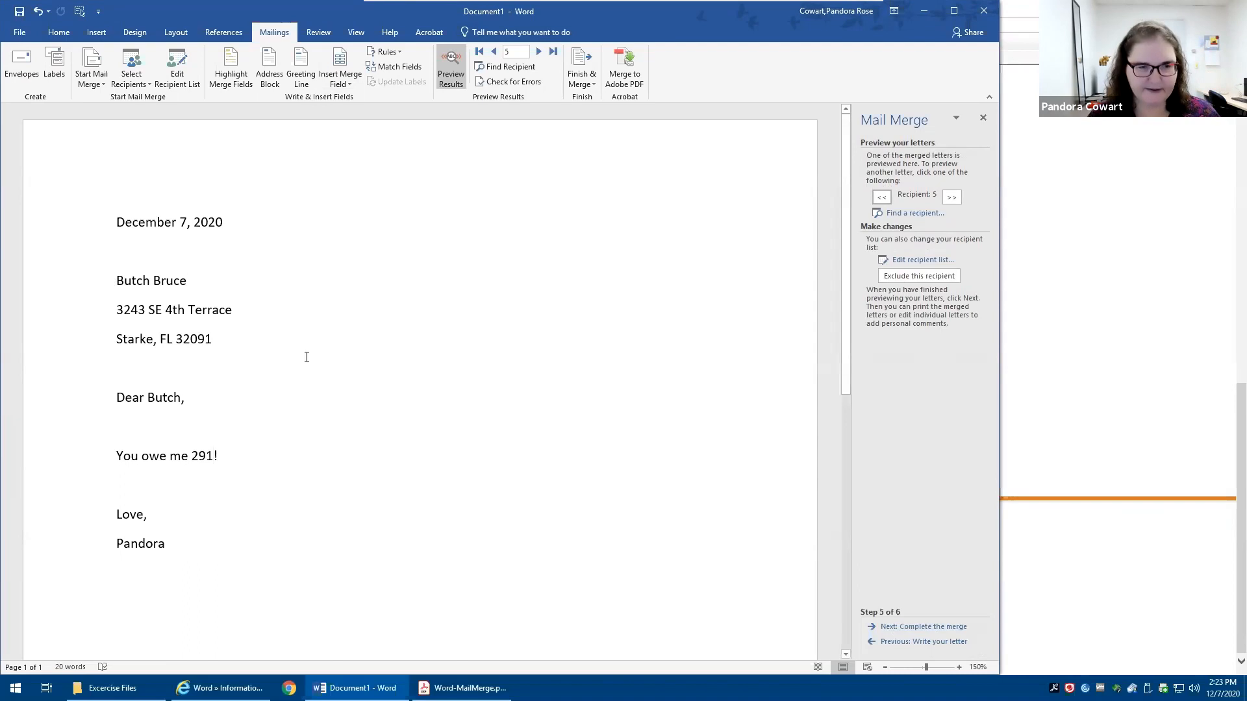
{"action": "key", "text": "ctrl+a"}
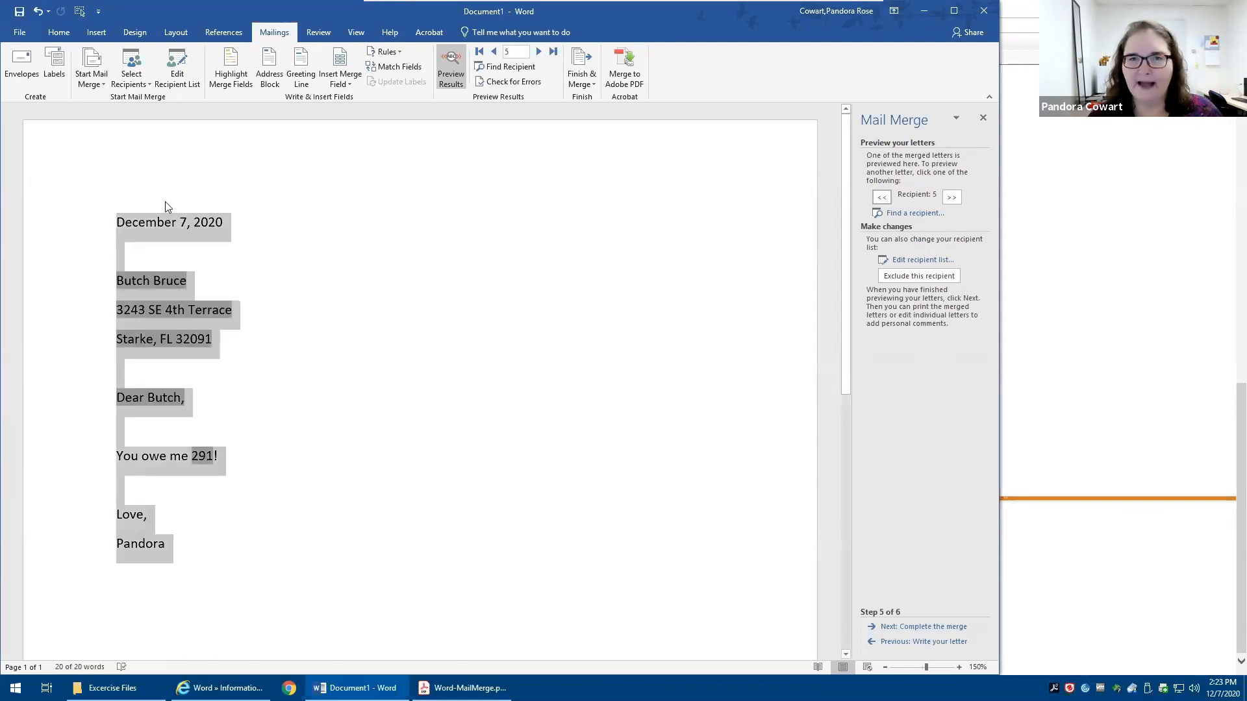
{"action": "left_click", "coordinate": [59, 33]}
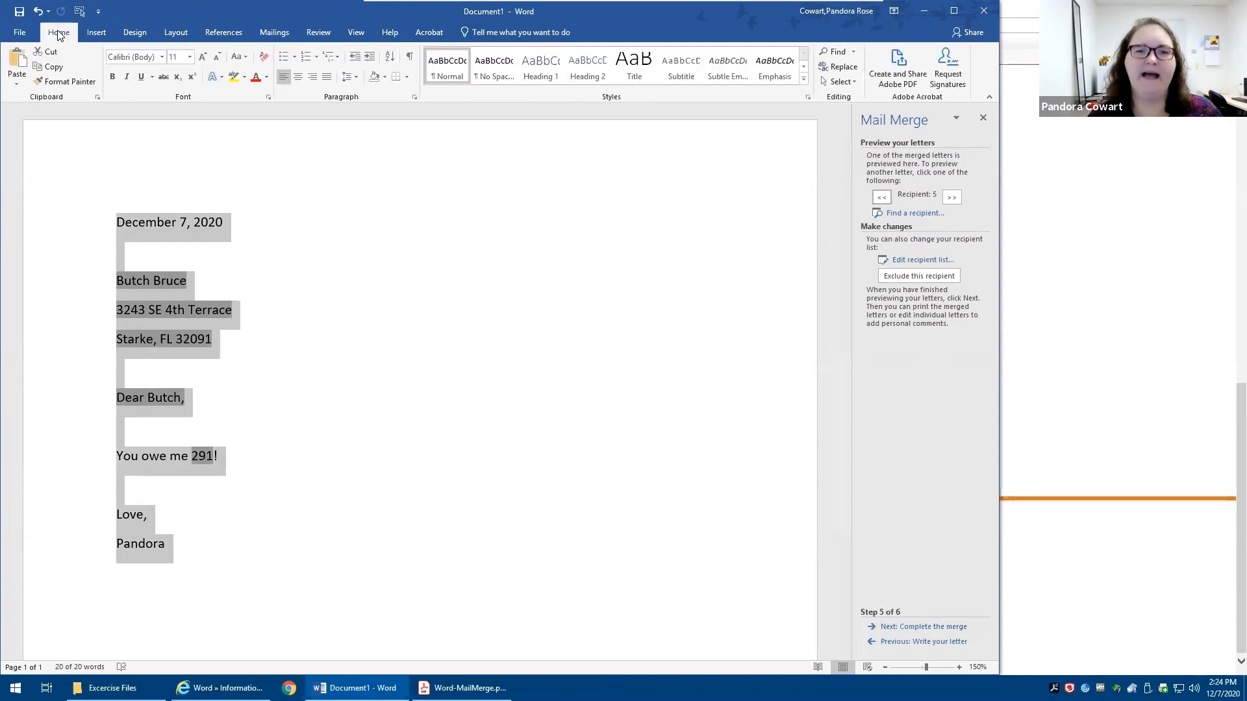
{"action": "left_click", "coordinate": [492, 76]}
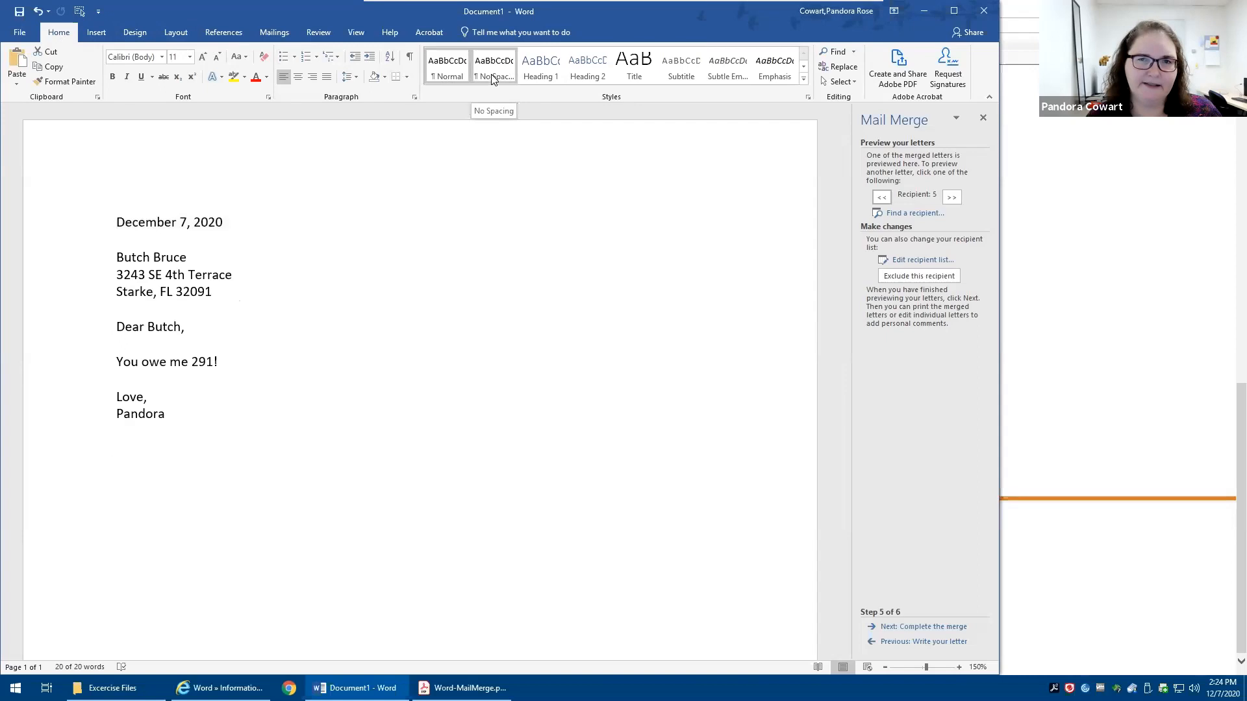
Try the Normal style on the entire letter and undo that style change.
{"action": "key", "text": "ctrl+a"}
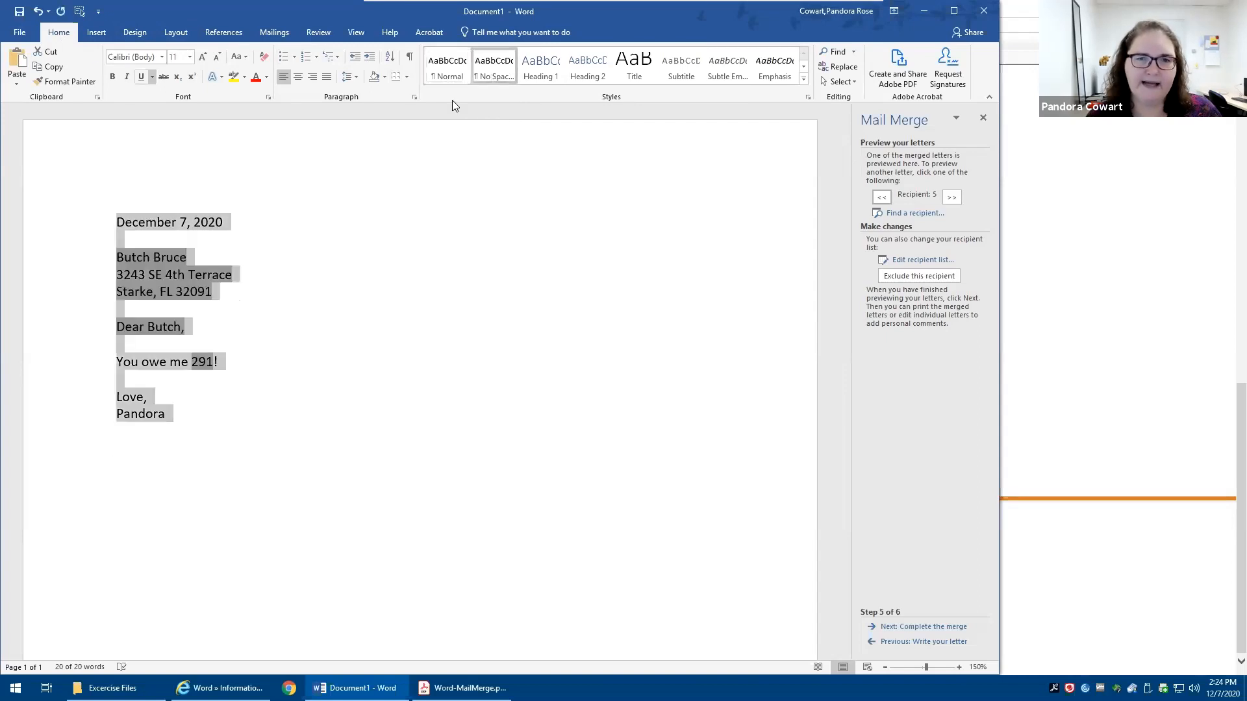
{"action": "left_click", "coordinate": [454, 81]}
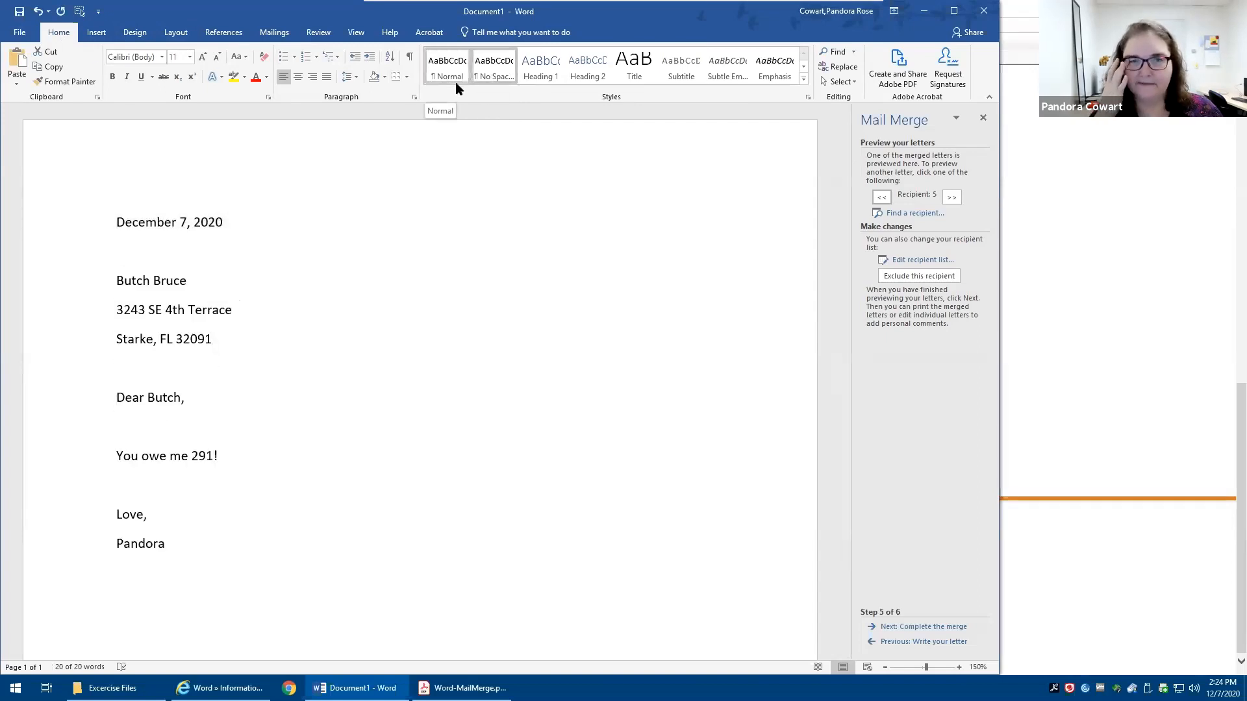
{"action": "key", "text": "ctrl+z"}
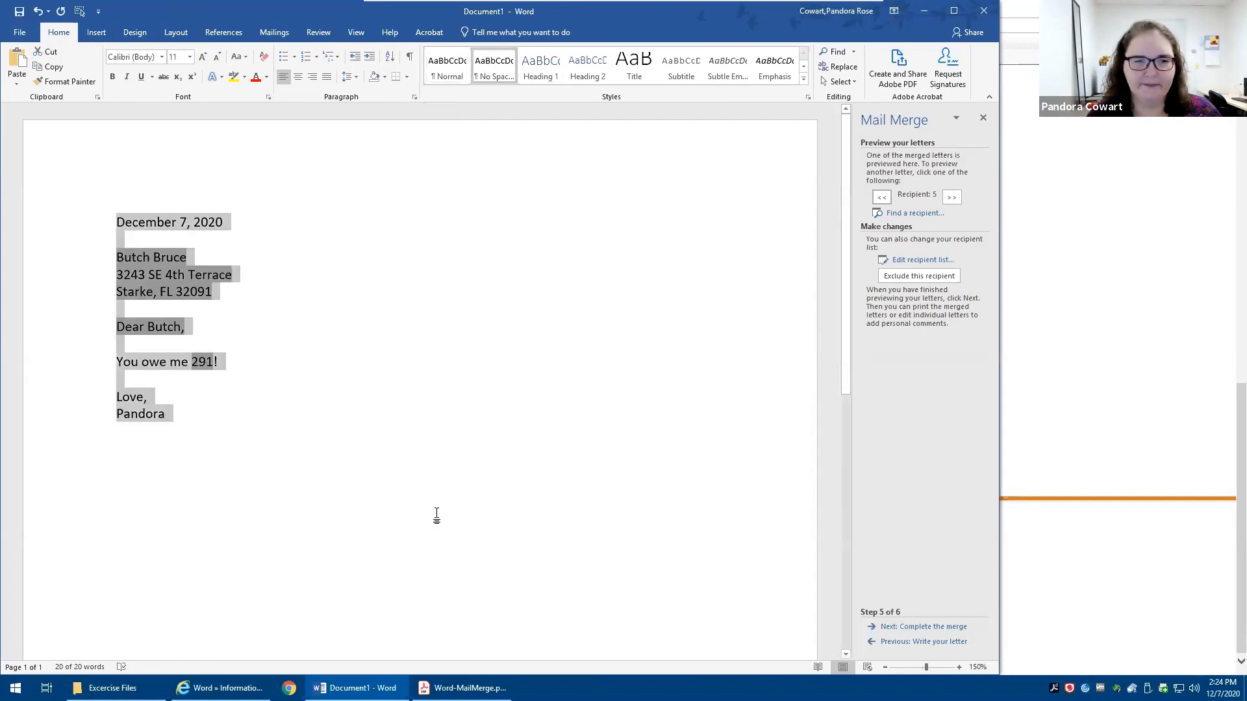
Insert a dollar sign directly before the balance field in the "You owe me" sentence.
{"action": "left_click", "coordinate": [338, 398]}
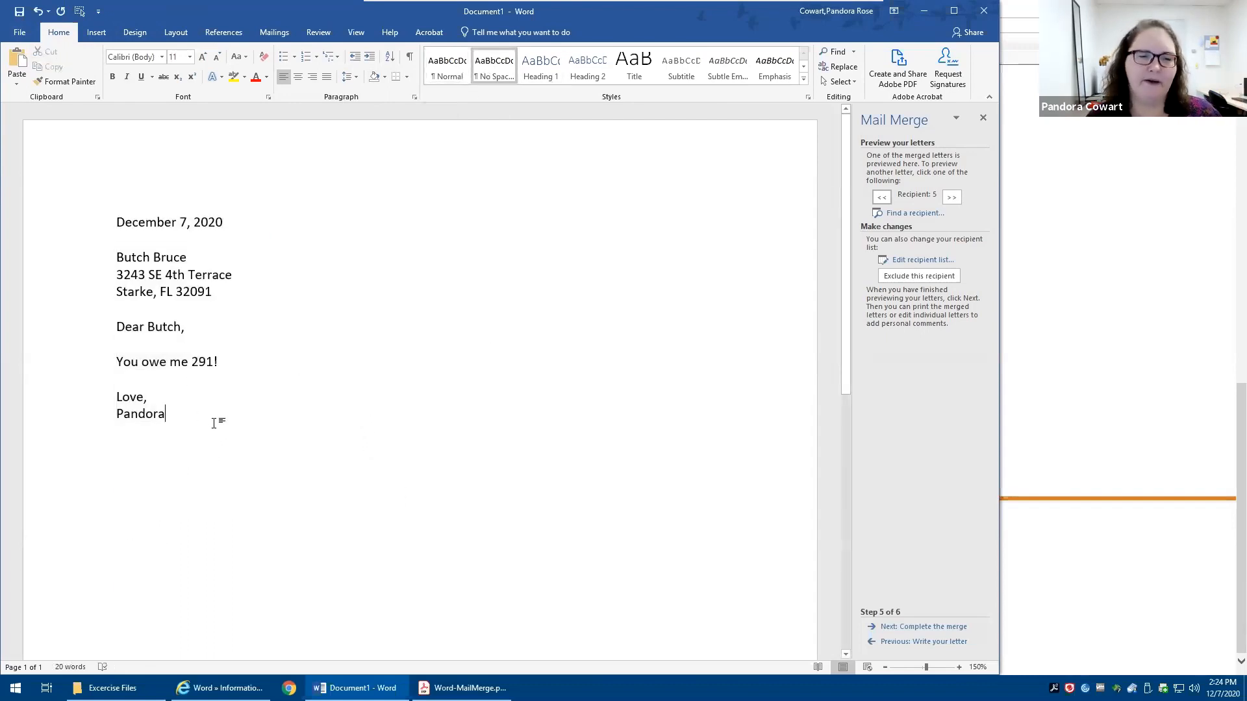
{"action": "left_click", "coordinate": [192, 363]}
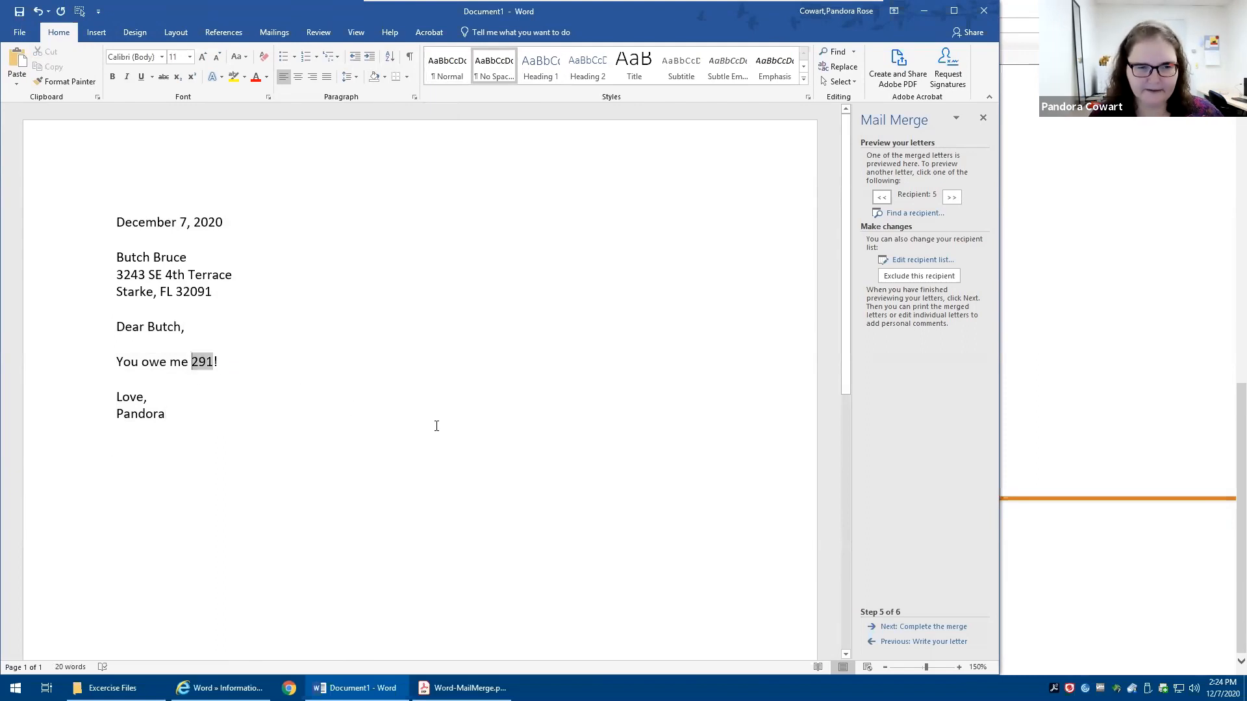
{"action": "type", "text": "$"}
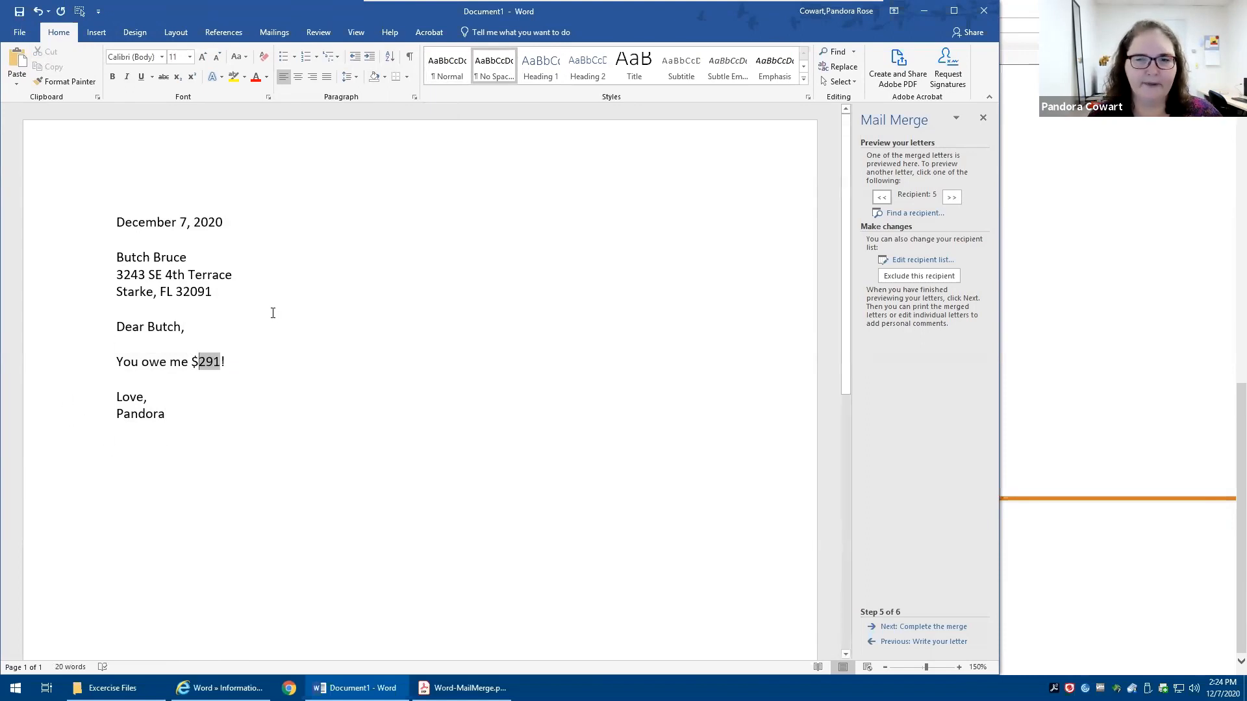
Preview the merged letters back to recipient 1 and forward again to recipient 5.
{"action": "left_click", "coordinate": [882, 198]}
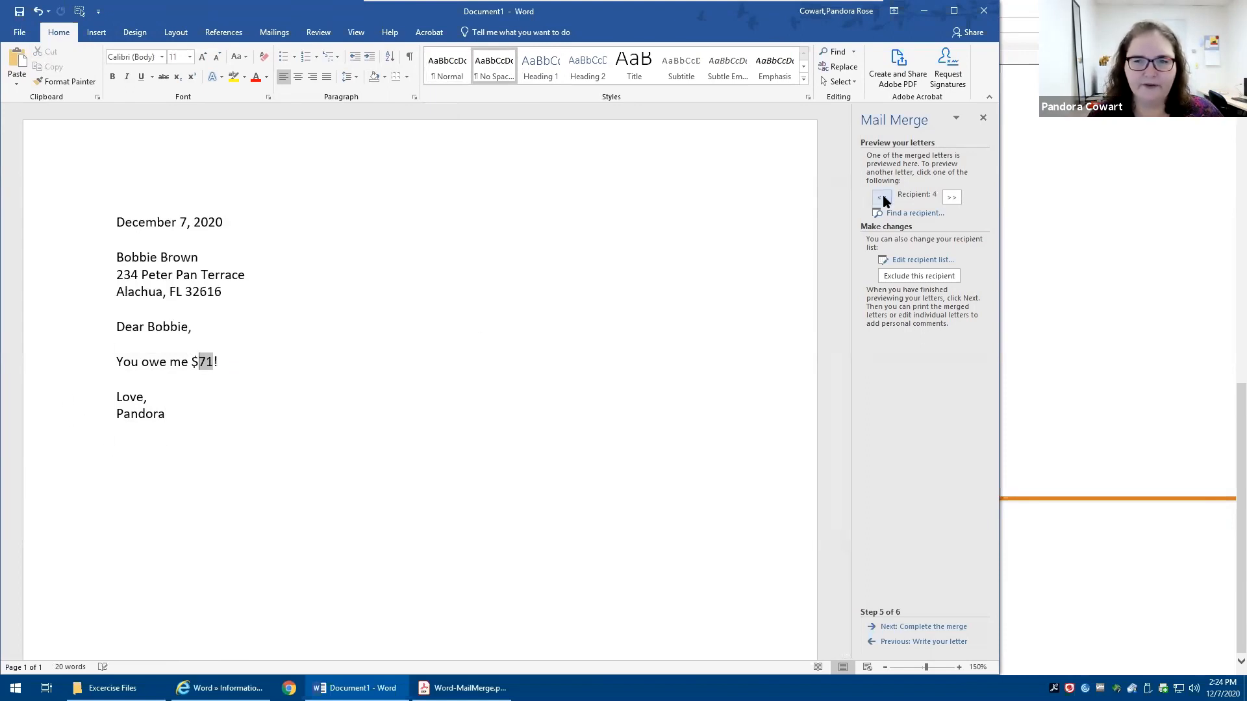
{"action": "left_click", "coordinate": [882, 197]}
{"action": "left_click", "coordinate": [881, 197]}
{"action": "left_click", "coordinate": [881, 197]}
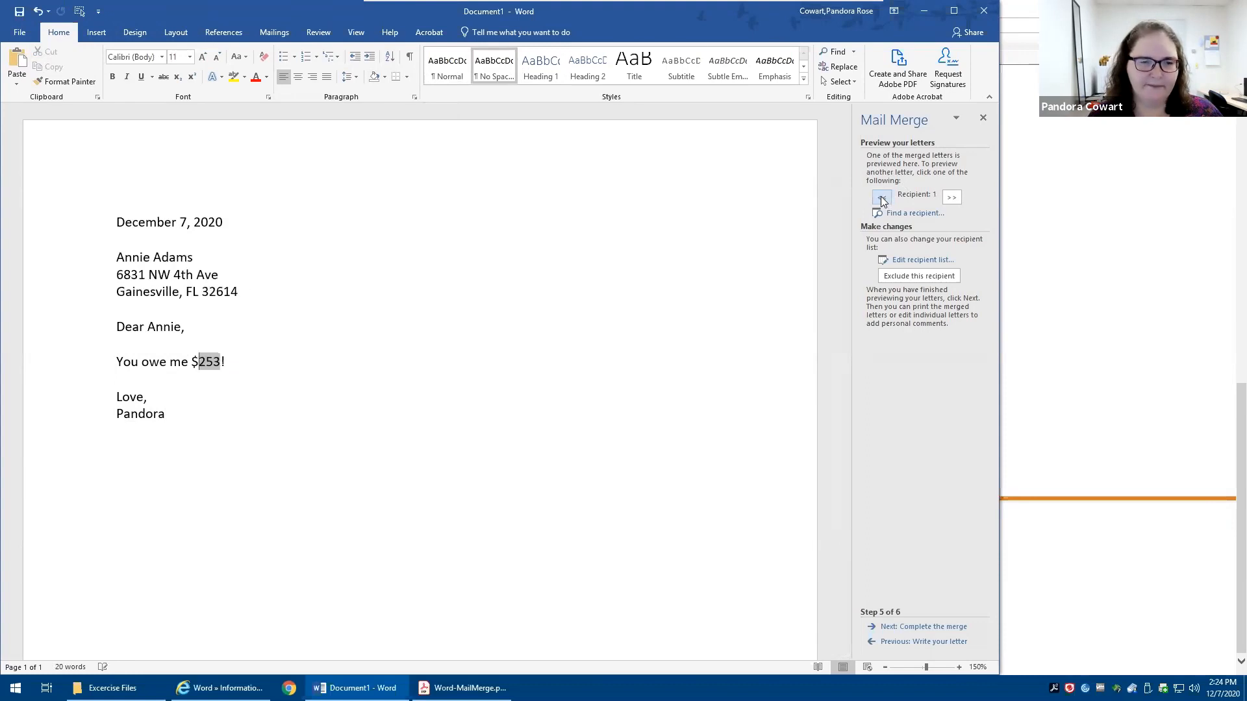
{"action": "left_click", "coordinate": [951, 198]}
{"action": "left_click", "coordinate": [951, 199]}
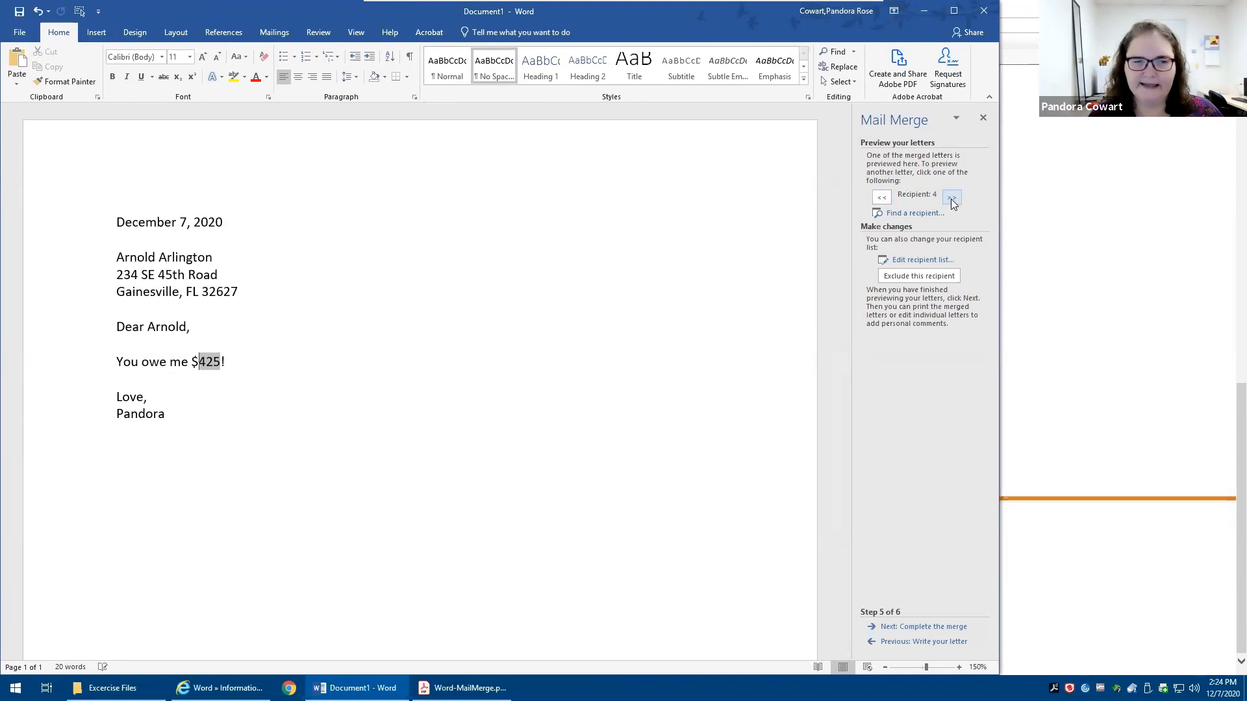
{"action": "left_click", "coordinate": [951, 199]}
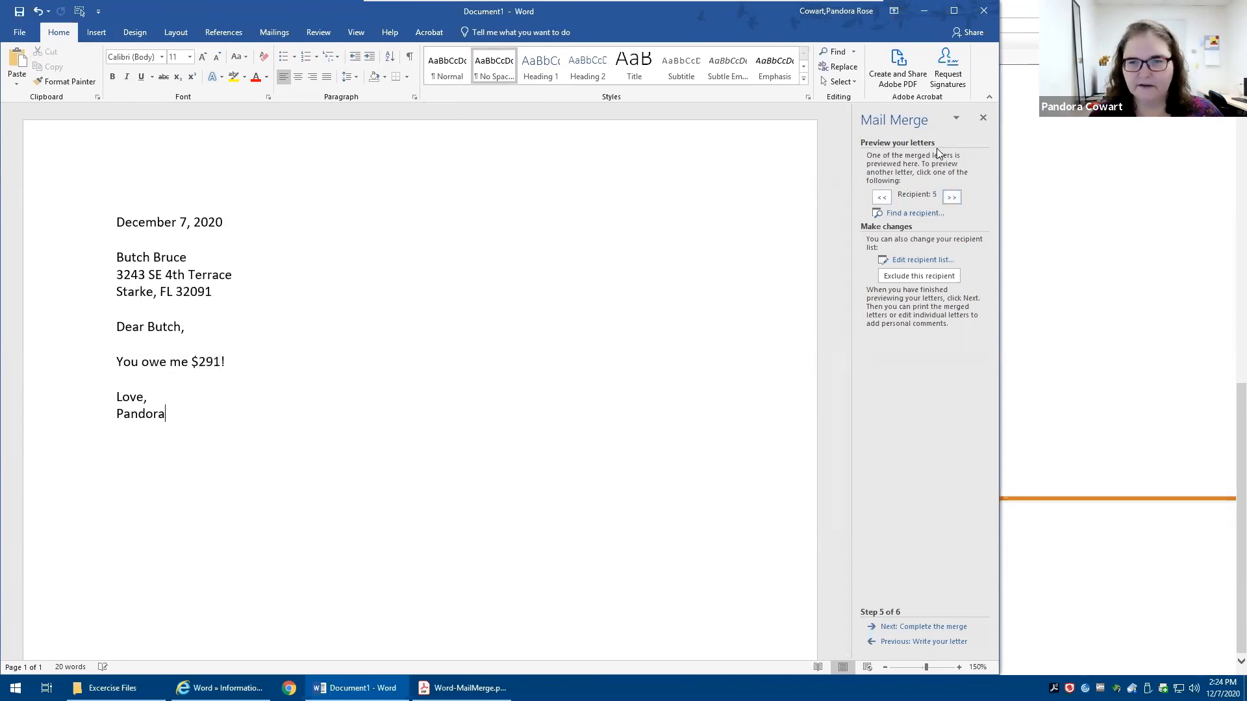
Preview the merged letters forward from recipient 5 to recipient 8.
{"action": "left_click", "coordinate": [952, 198]}
{"action": "left_click", "coordinate": [952, 198]}
{"action": "left_click", "coordinate": [951, 198]}
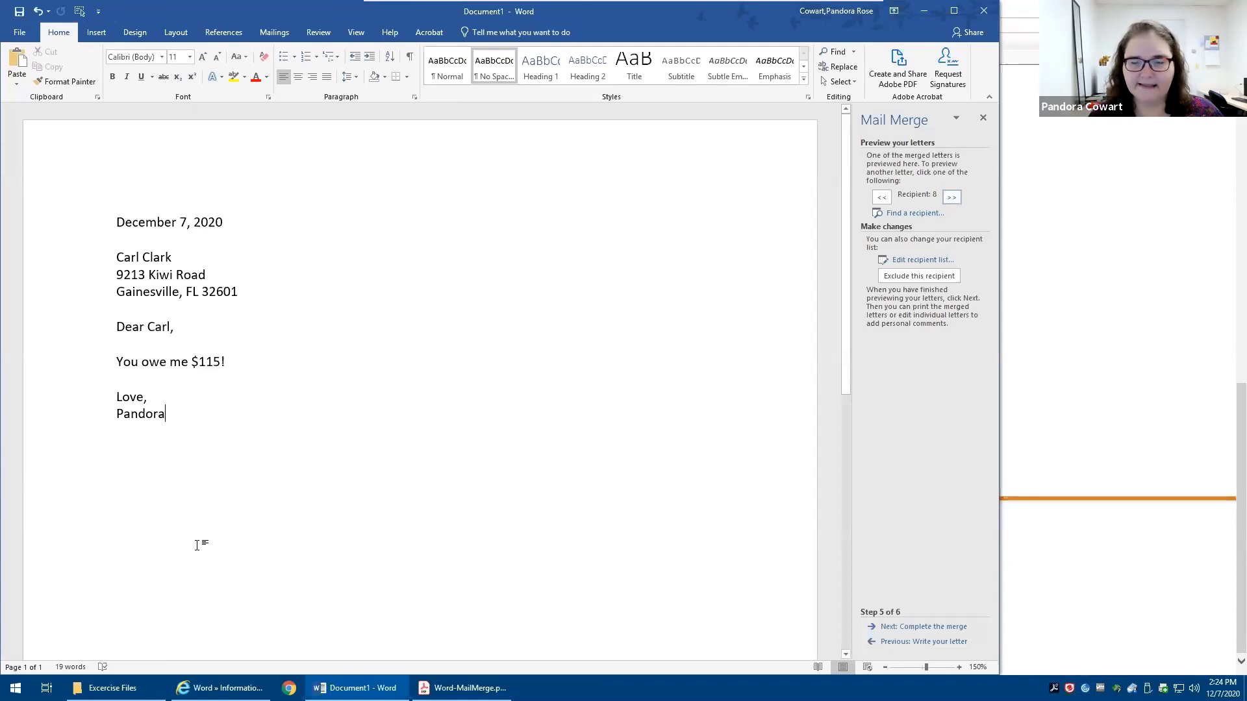
Reapply the No Spacing style to the entire letter and clear the selection.
{"action": "left_click_drag", "start_coordinate": [120, 215], "coordinate": [276, 437]}
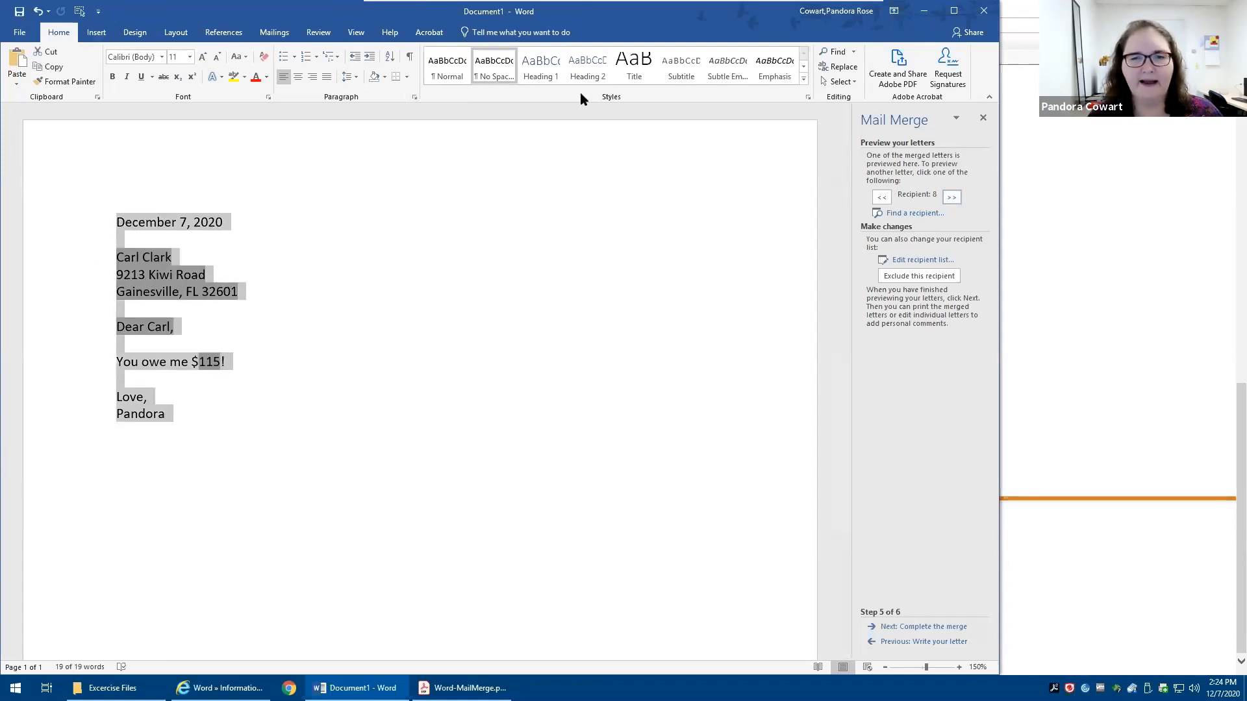
{"action": "left_click", "coordinate": [489, 79]}
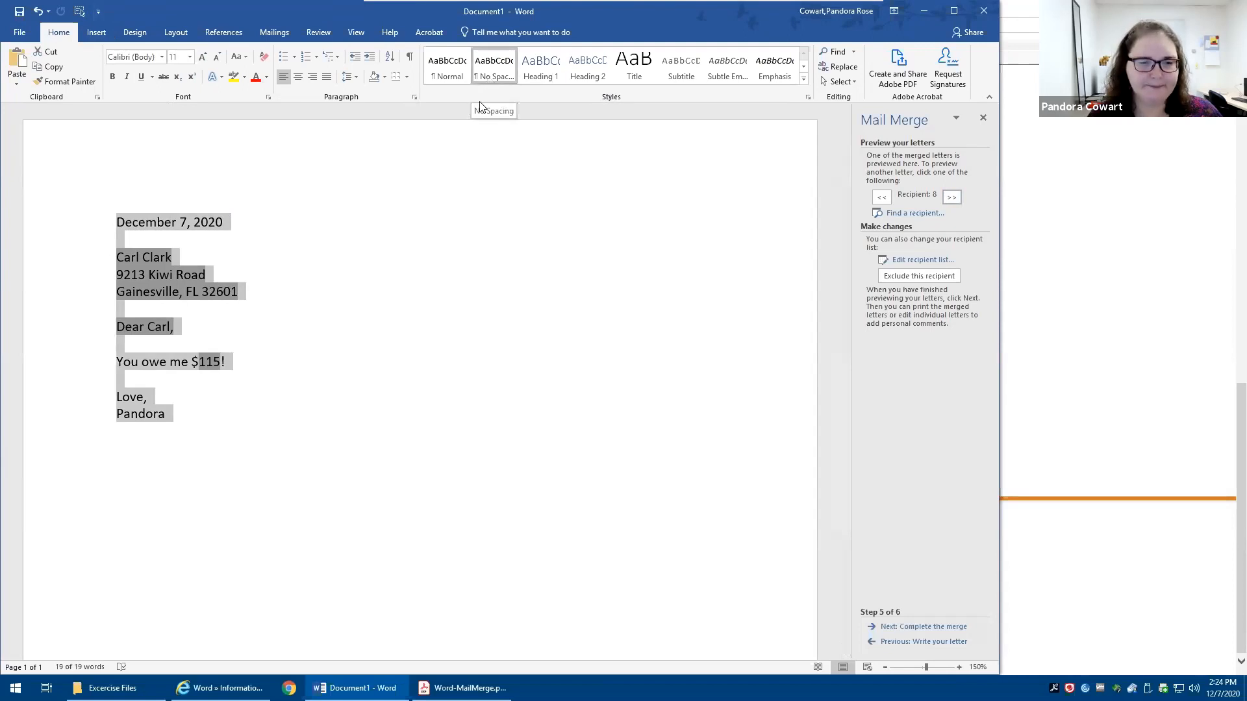
{"action": "left_click", "coordinate": [384, 309]}
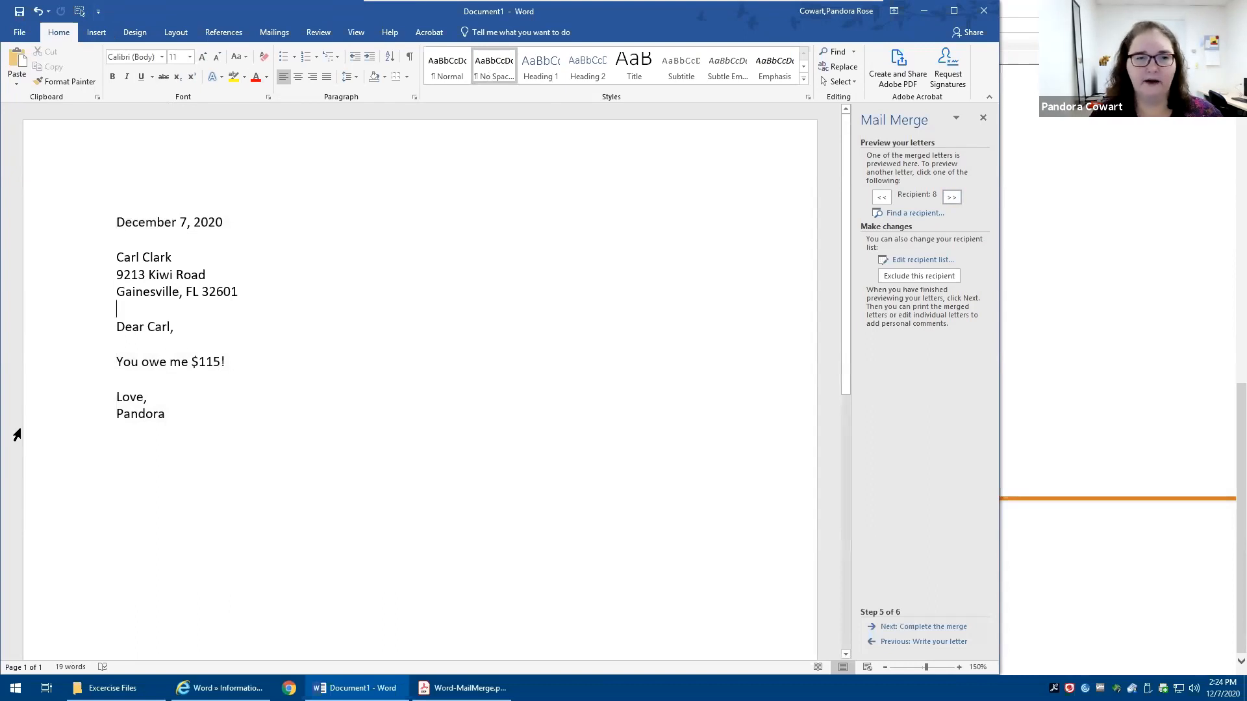
Preview two more merged letters and return to the letter for recipient 8.
{"action": "left_click", "coordinate": [951, 197]}
{"action": "left_click", "coordinate": [951, 197]}
{"action": "left_click", "coordinate": [883, 195]}
{"action": "left_click", "coordinate": [883, 196]}
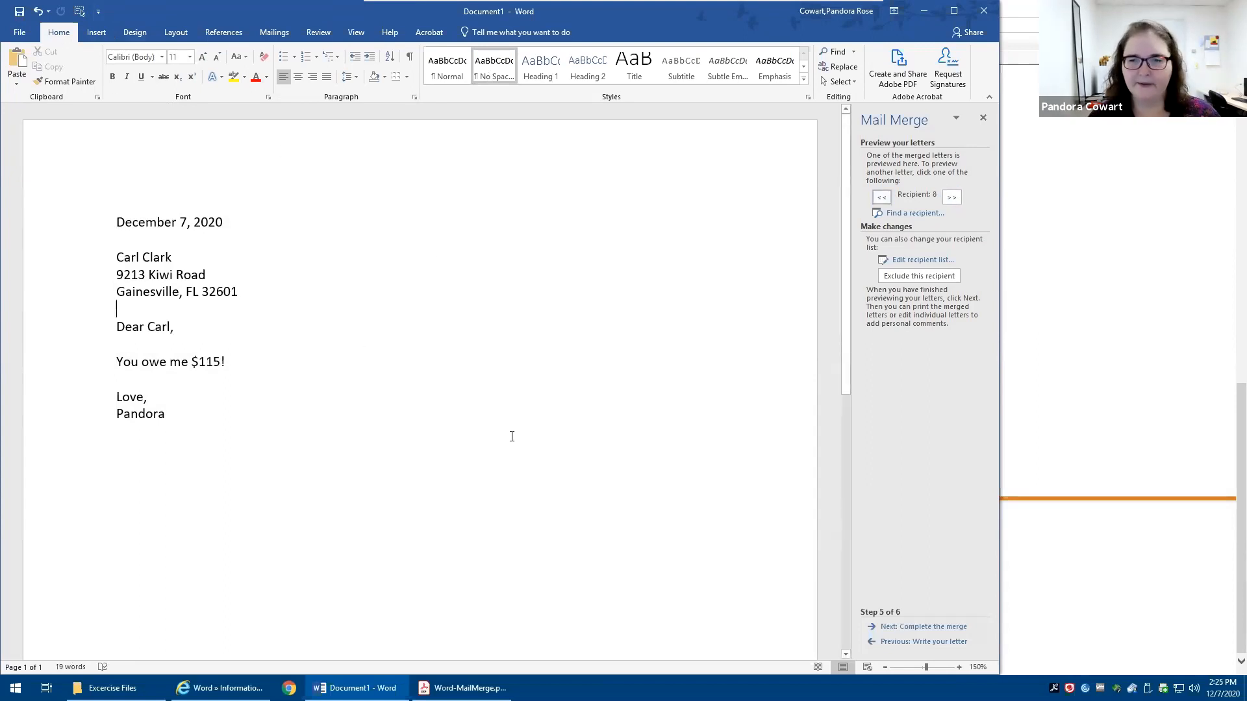
Advance the wizard to completing the merge and merge all records into a new document of individual letters.
{"action": "left_click", "coordinate": [907, 627]}
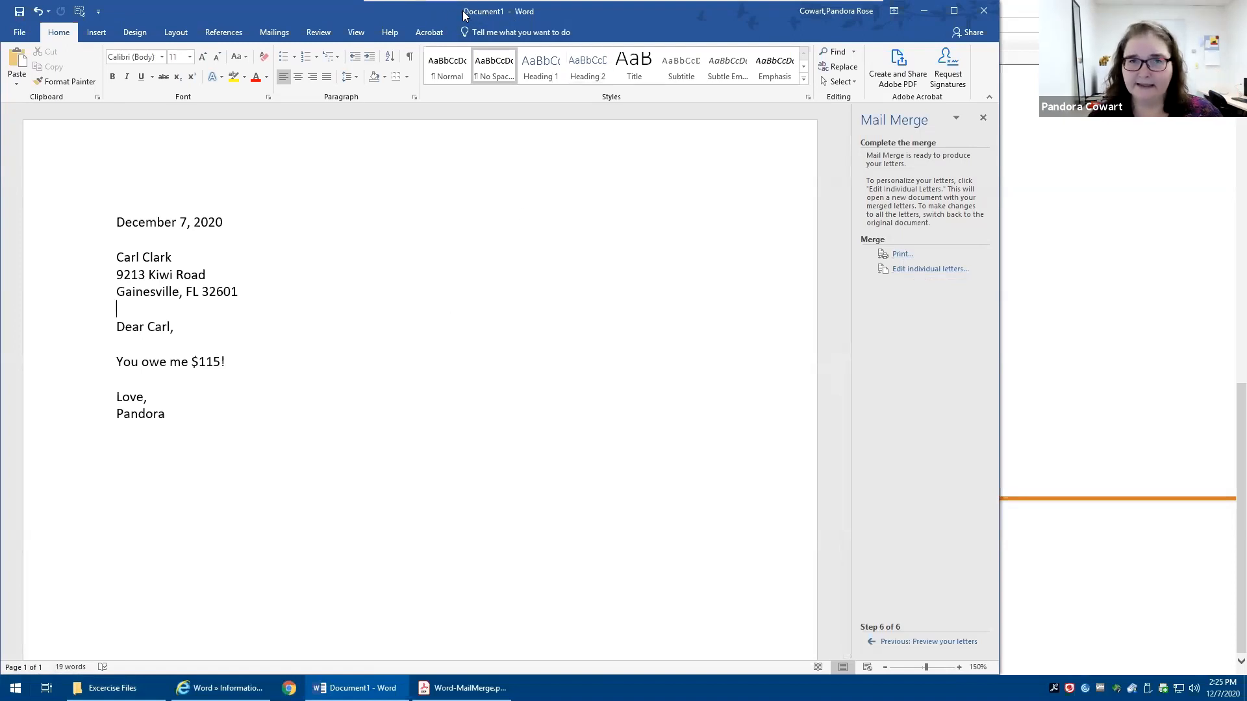
{"action": "left_click", "coordinate": [932, 268]}
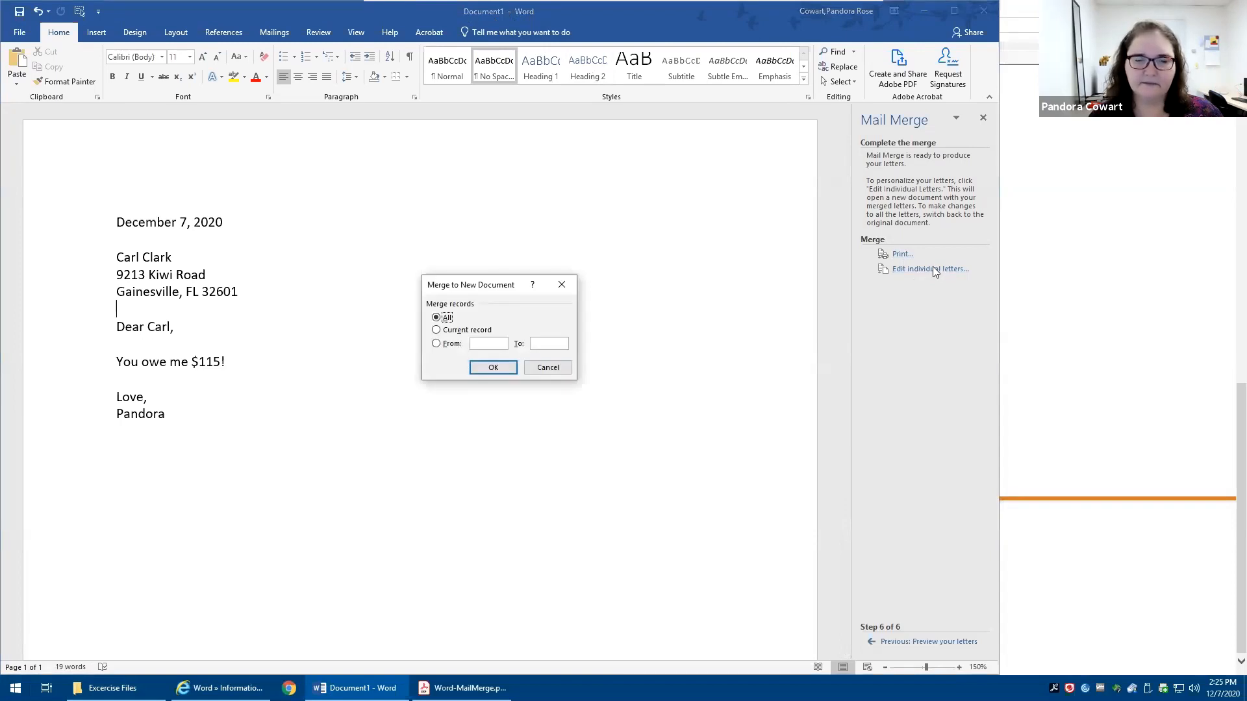
{"action": "left_click", "coordinate": [492, 368]}
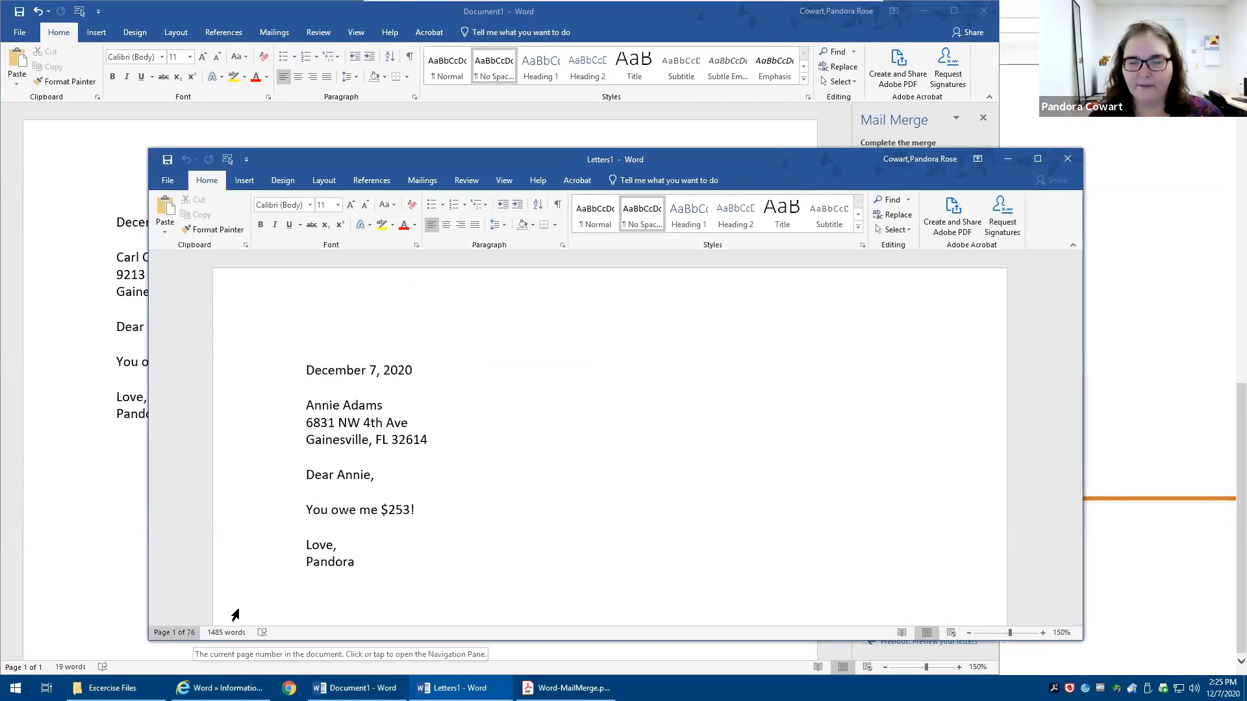
Maximize the merged letters document and look through its letters in the Multiple Pages view.
{"action": "double_click", "coordinate": [626, 159]}
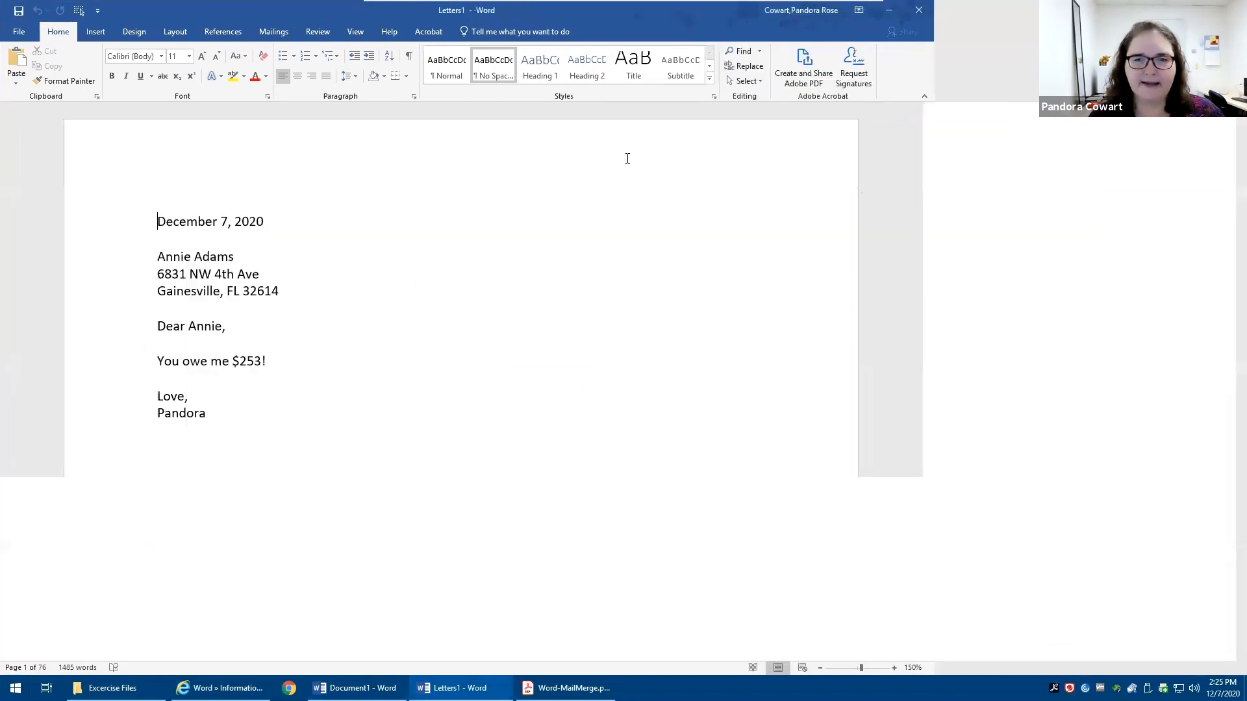
{"action": "left_click", "coordinate": [351, 31]}
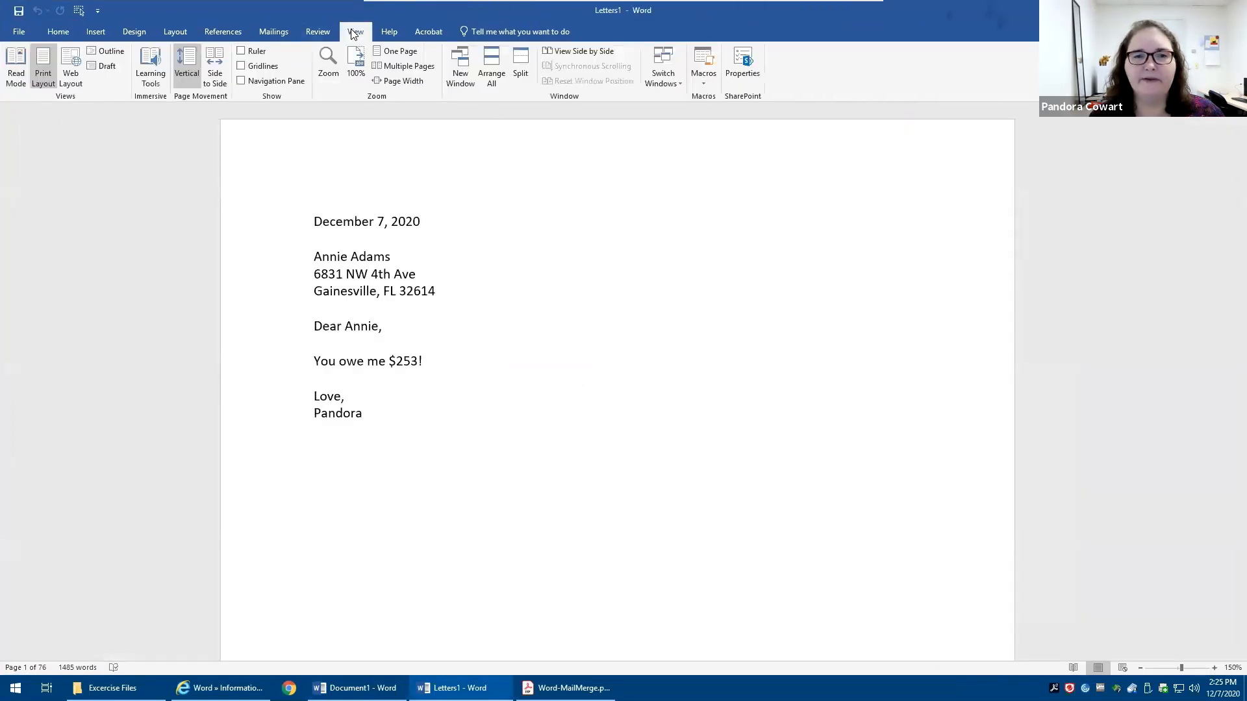
{"action": "left_click", "coordinate": [408, 67]}
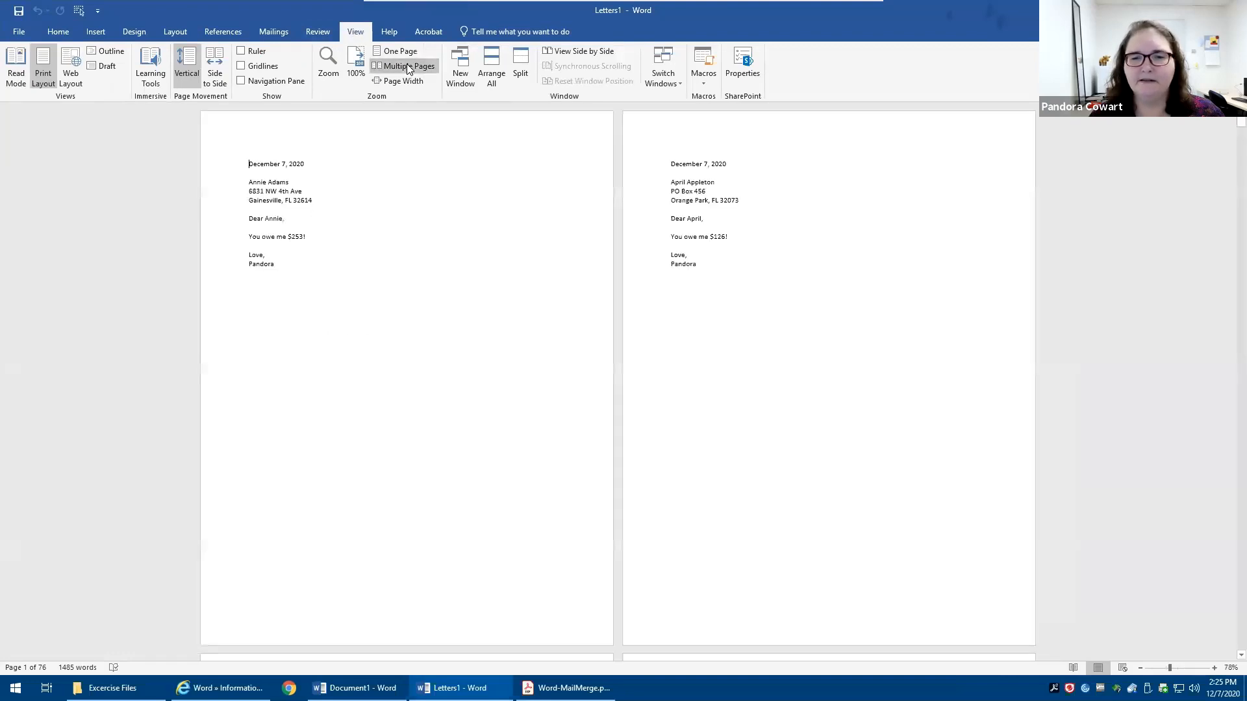
{"action": "scroll", "coordinate": [518, 395], "scroll_direction": "down", "scroll_amount": 10}
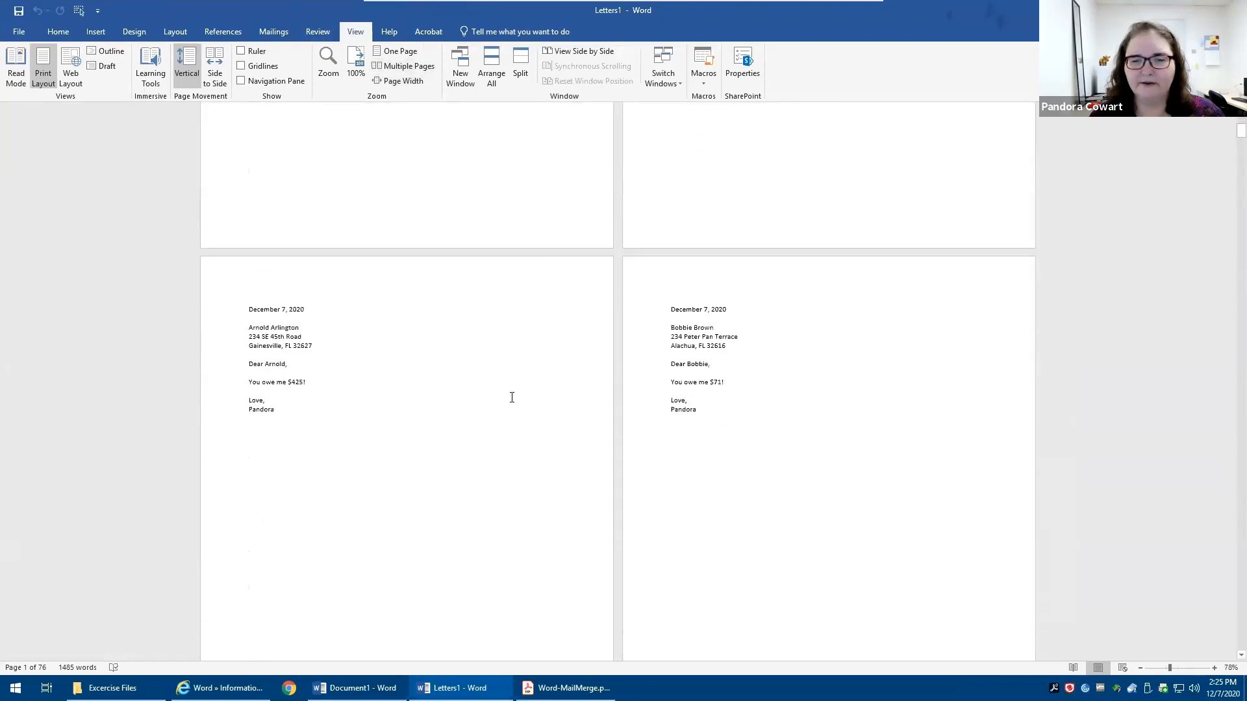
{"action": "scroll", "coordinate": [511, 397], "scroll_direction": "down", "scroll_amount": 1}
{"action": "scroll", "coordinate": [511, 395], "scroll_direction": "down", "scroll_amount": 20}
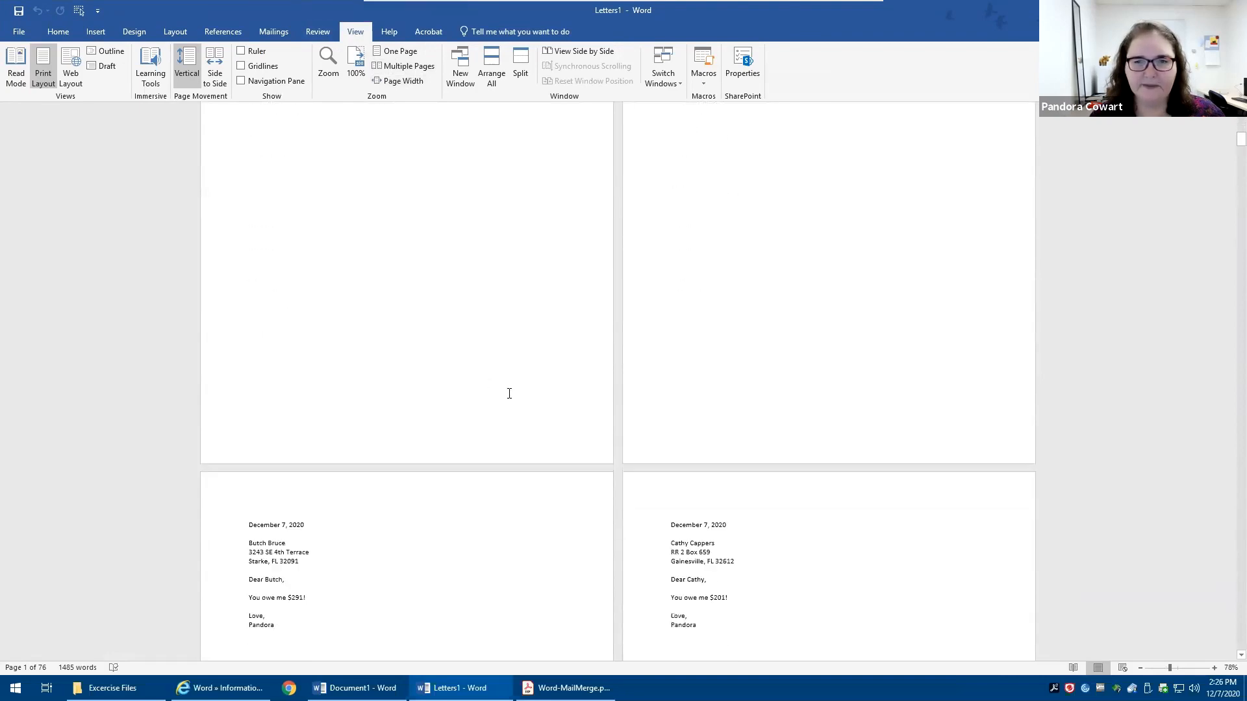
Personalize the letter on page 7 by inserting "No" before "Love," in its closing.
{"action": "left_click", "coordinate": [264, 380]}
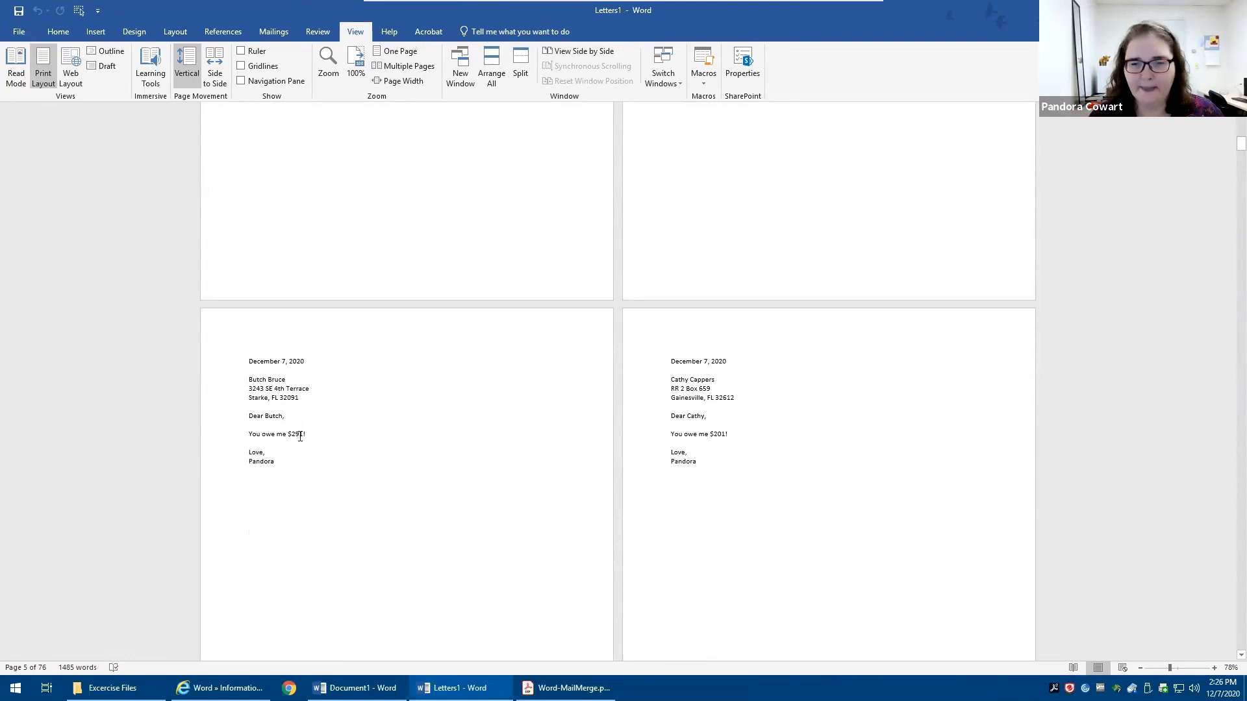
{"action": "scroll", "coordinate": [300, 436], "scroll_direction": "down", "scroll_amount": 15}
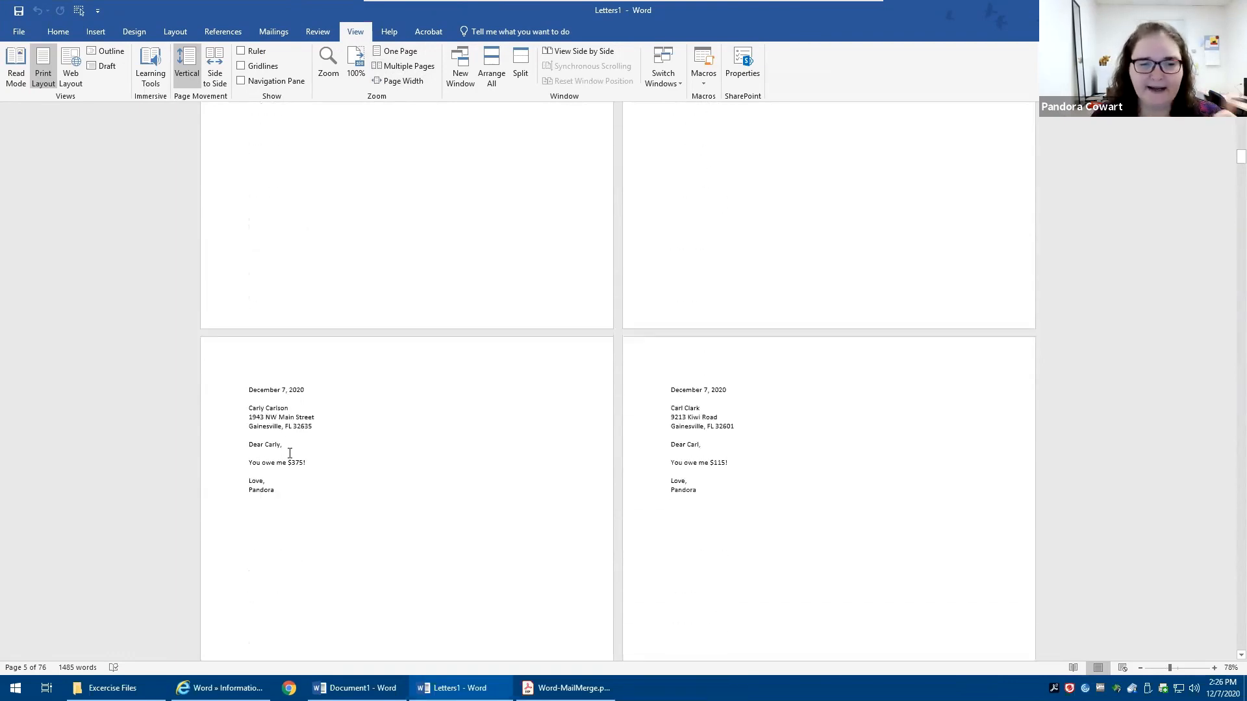
{"action": "scroll", "coordinate": [289, 452], "scroll_direction": "down", "scroll_amount": 2}
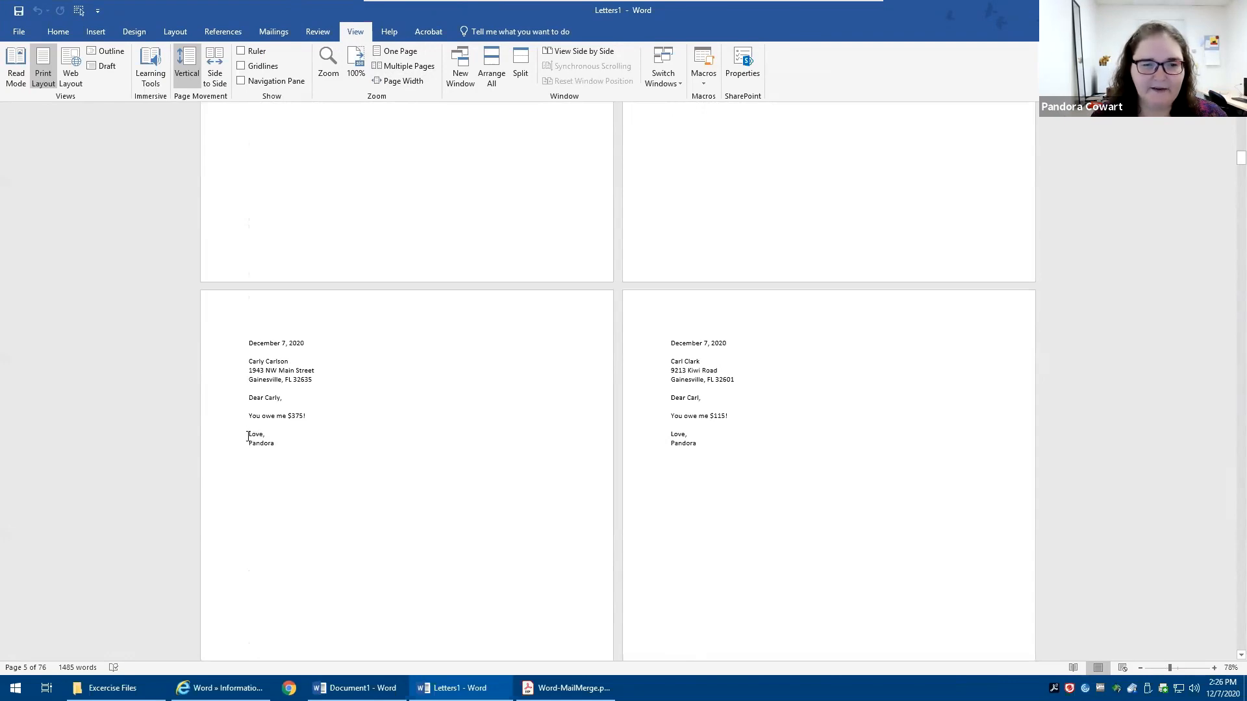
{"action": "type", "text": "No"}
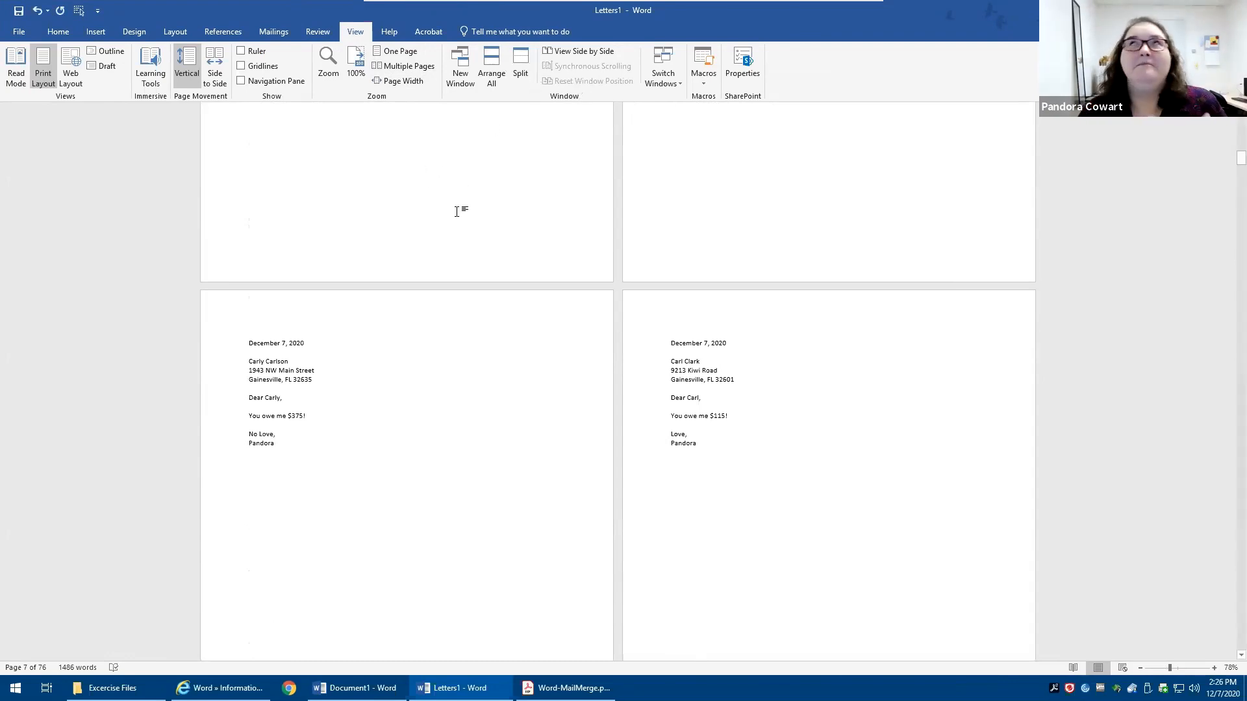
Close the merged letters document and the original form letter without saving either one.
{"action": "scroll", "coordinate": [459, 210], "scroll_direction": "down", "scroll_amount": 5}
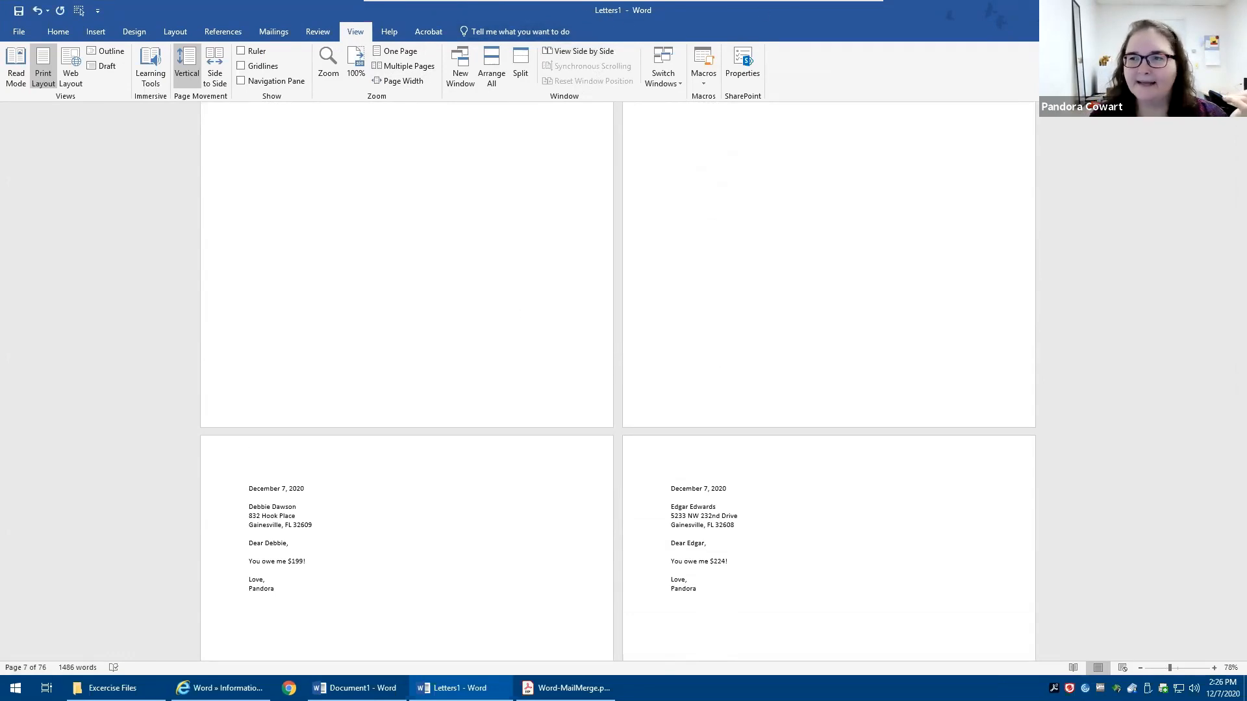
{"action": "key", "text": "alt+F4"}
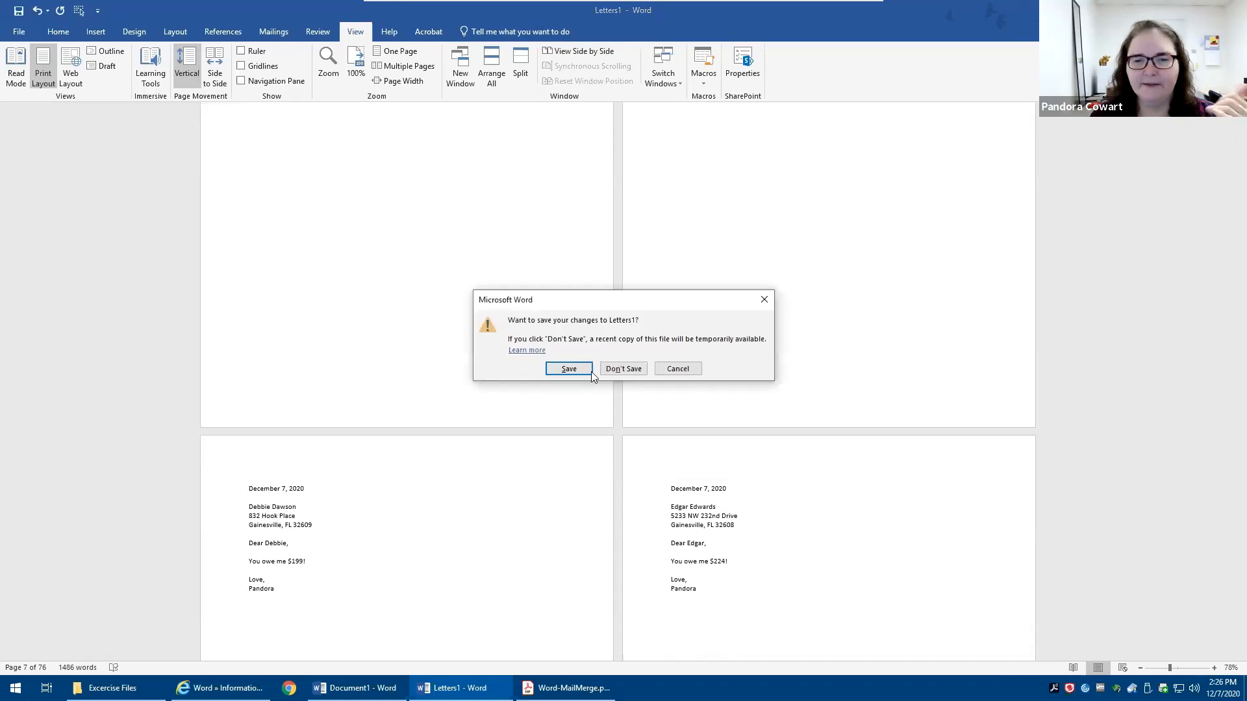
{"action": "left_click", "coordinate": [621, 372]}
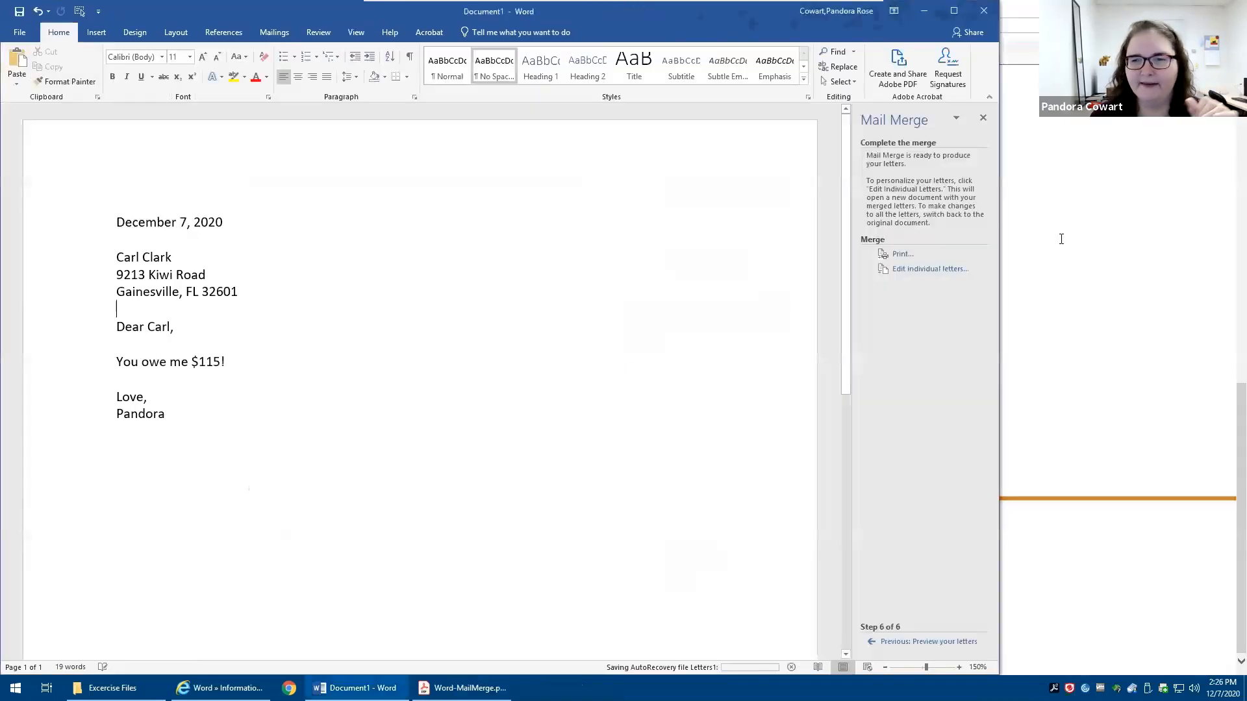
{"action": "left_click", "coordinate": [984, 11]}
{"action": "left_click", "coordinate": [623, 369]}
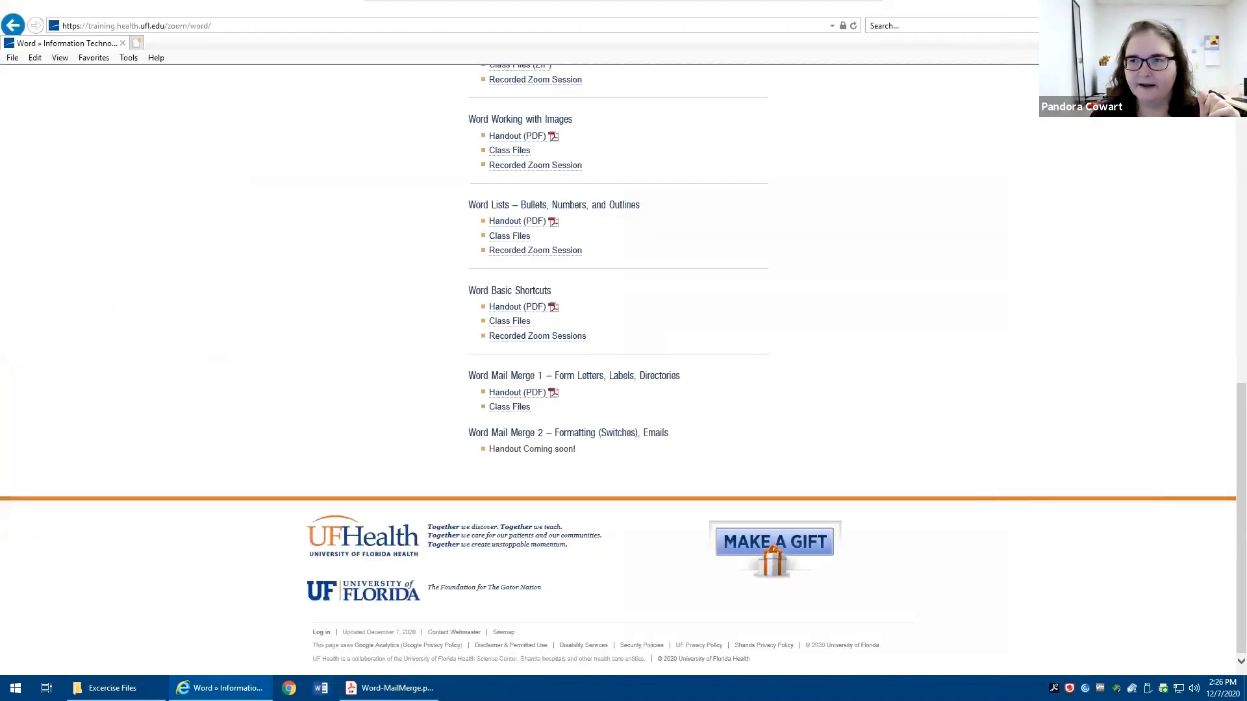
Minimize the browser, then start Word with a new blank document.
{"action": "left_click", "coordinate": [1173, 7]}
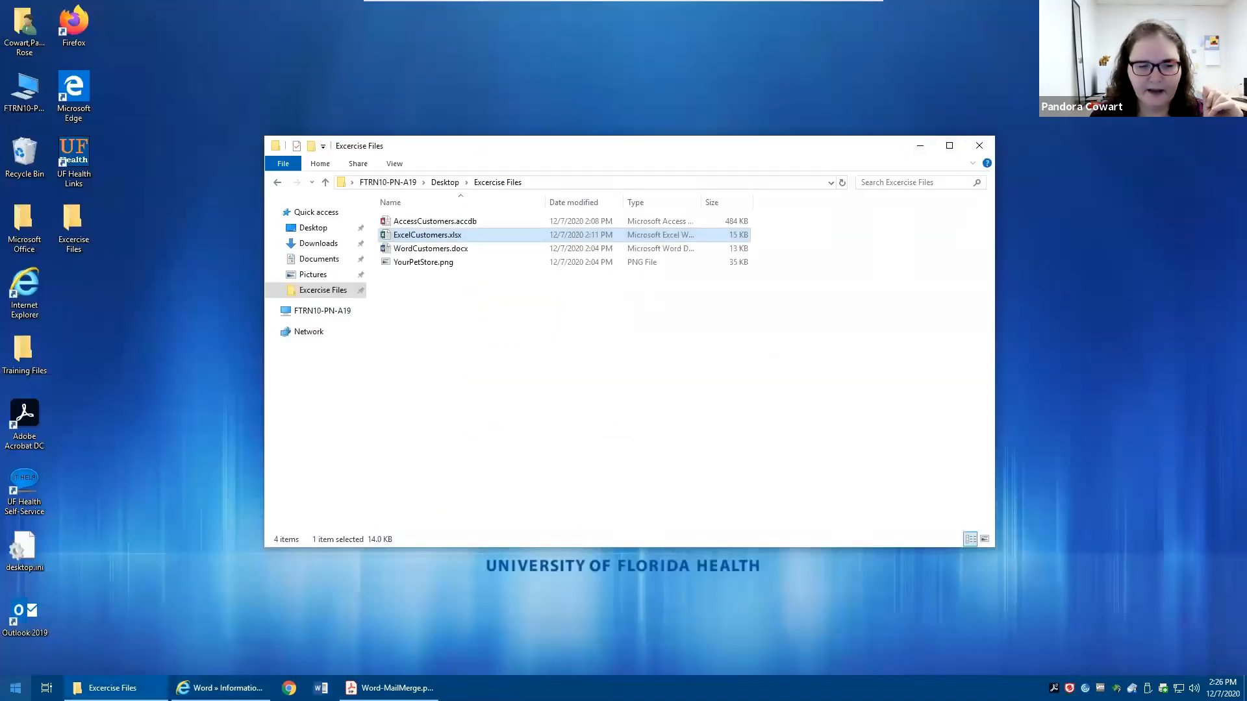
{"action": "left_click", "coordinate": [16, 688]}
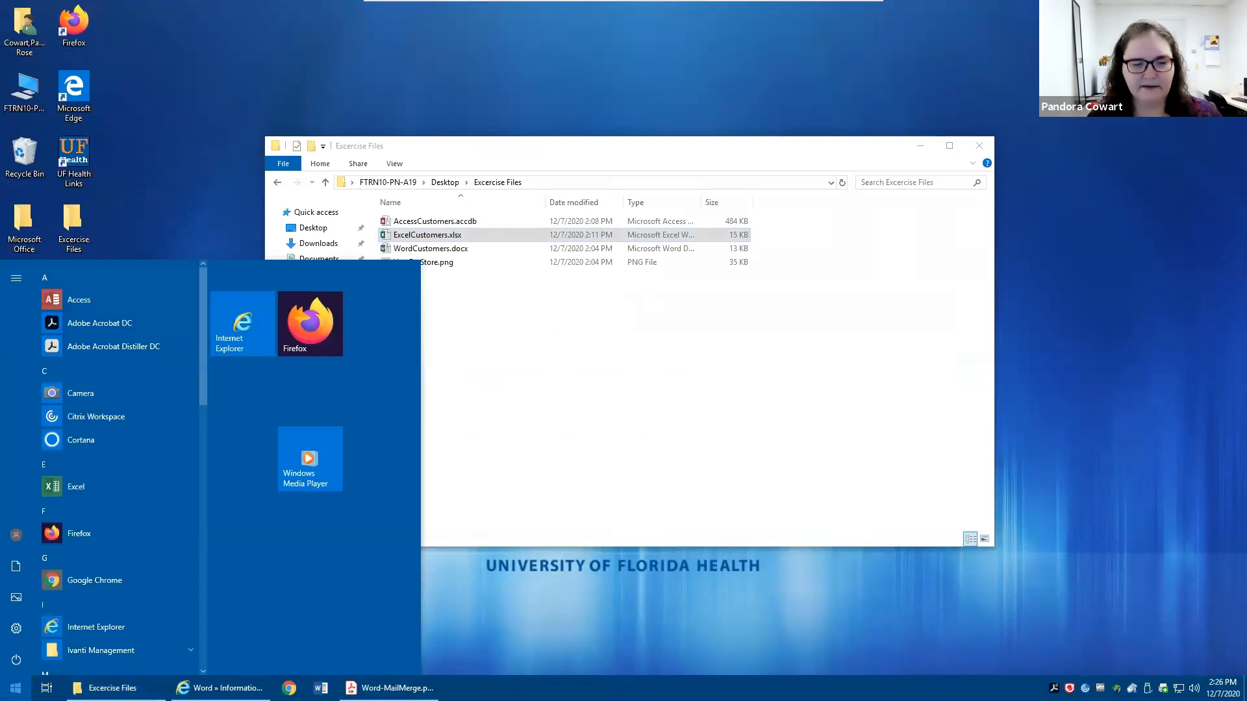
{"action": "type", "text": "word"}
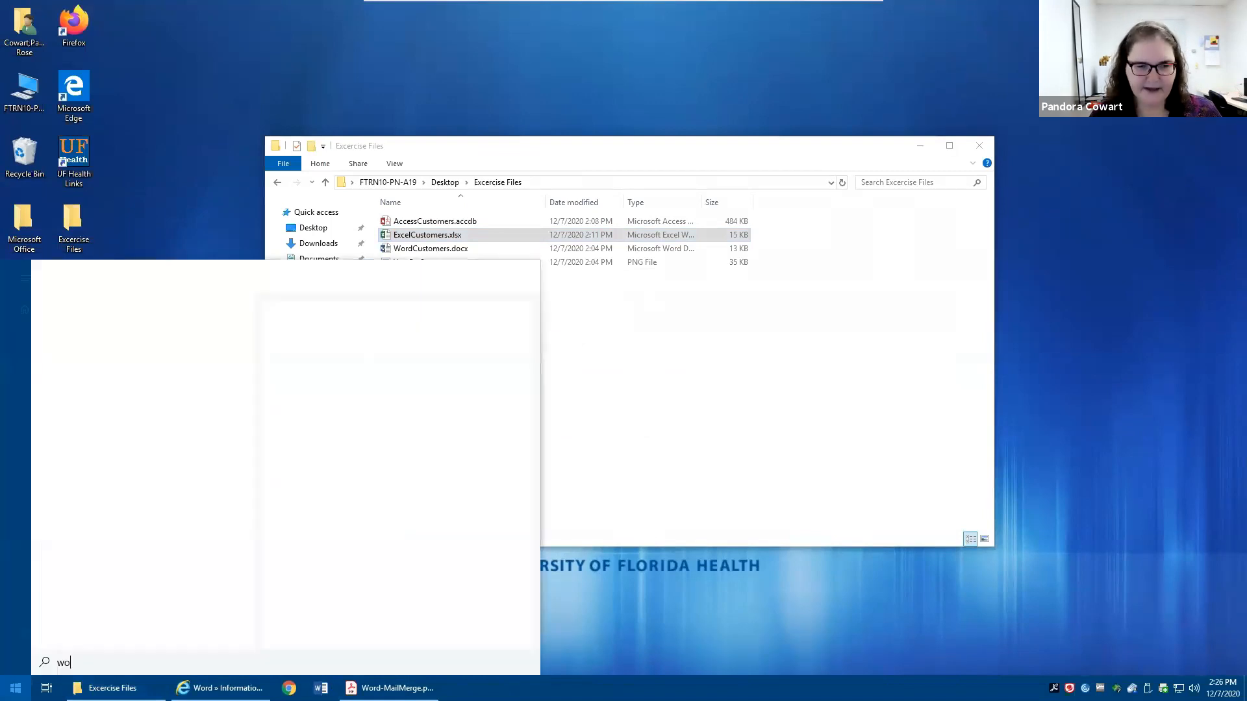
{"action": "key", "text": "Return"}
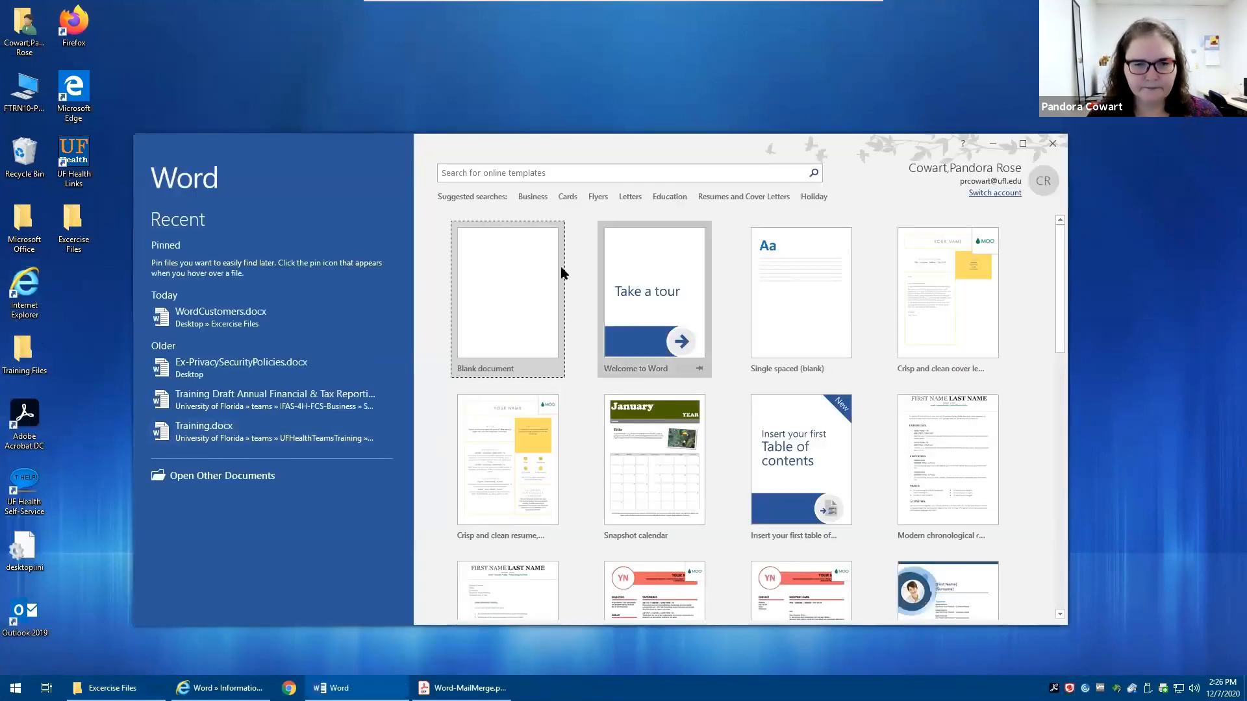
{"action": "left_click", "coordinate": [513, 276]}
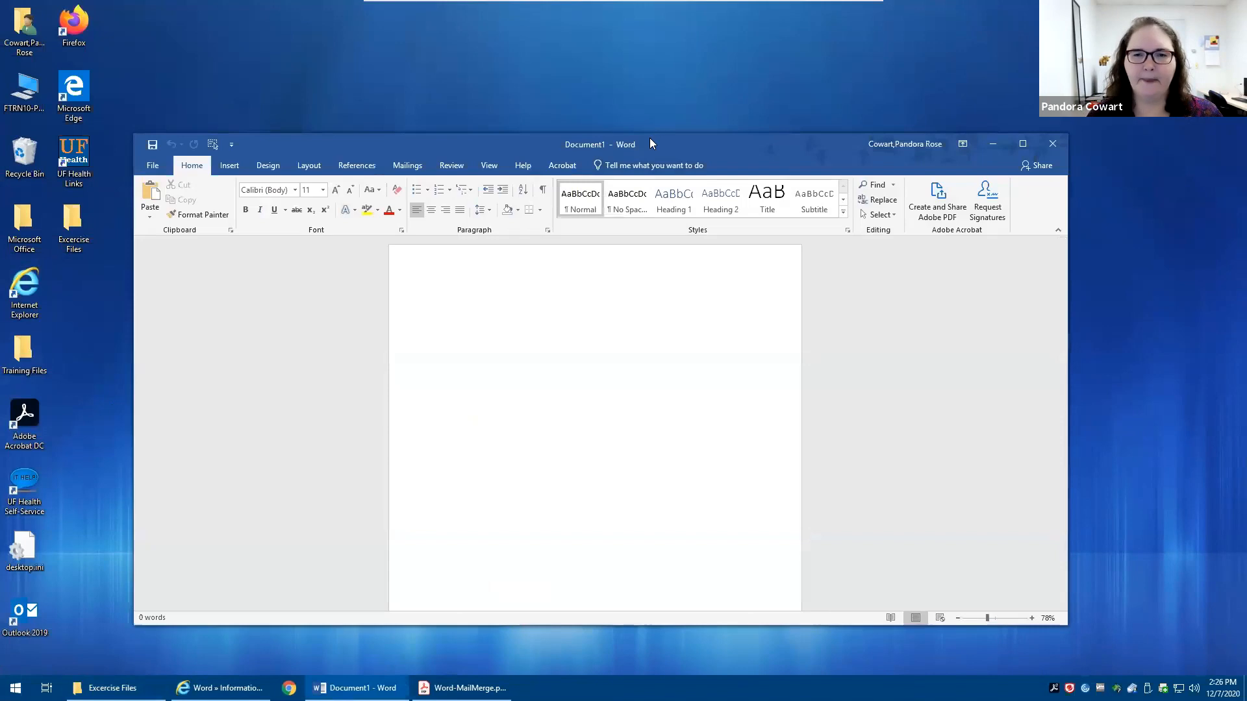
Maximize the blank document's window and enlarge the page view to 160%.
{"action": "double_click", "coordinate": [649, 138]}
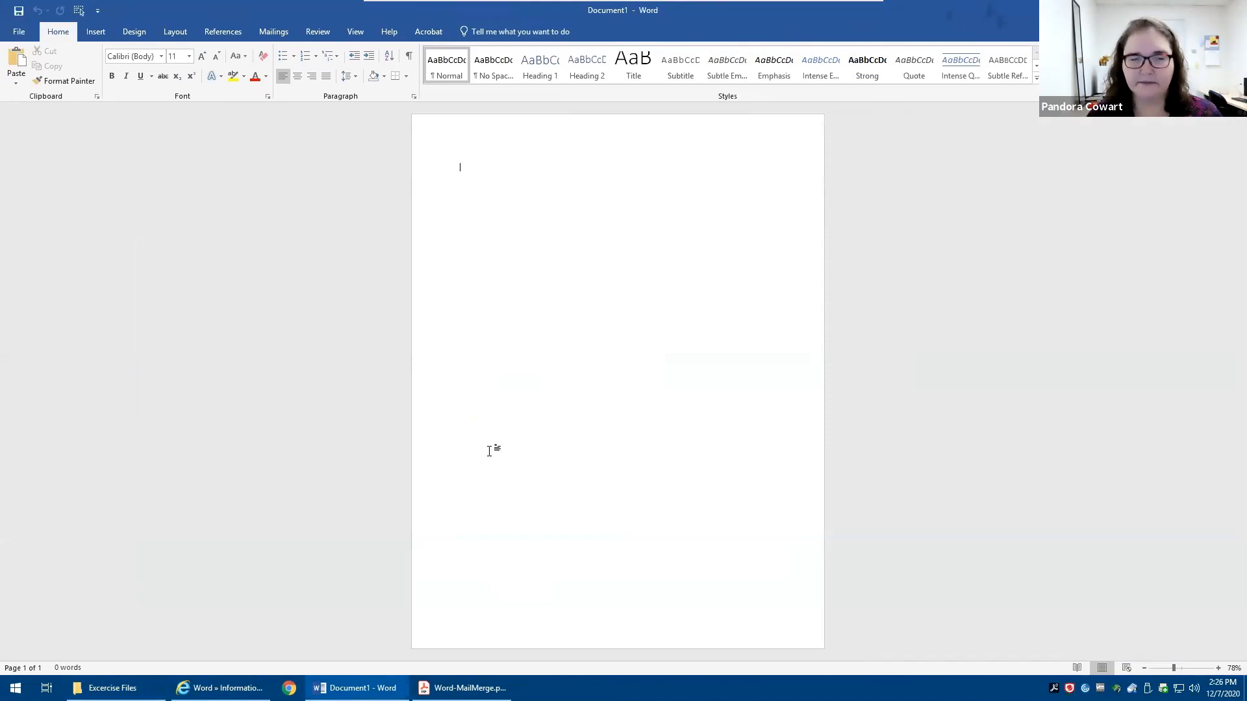
{"action": "left_click", "coordinate": [355, 32]}
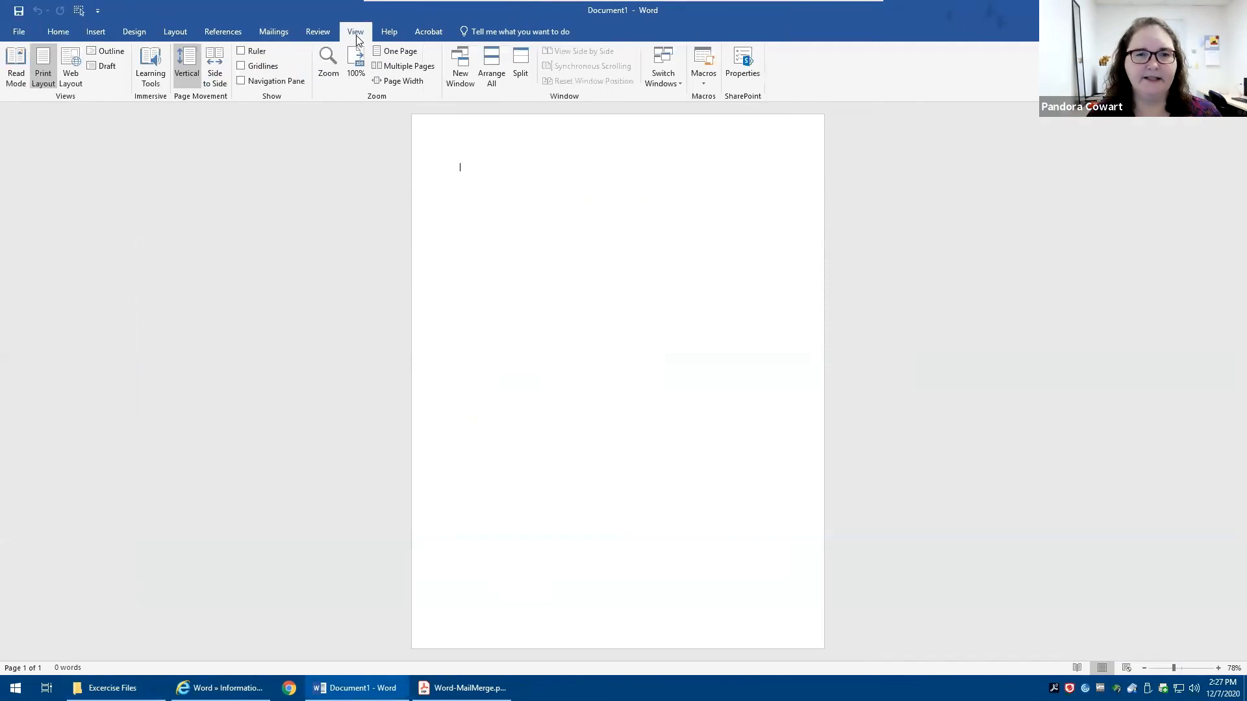
{"action": "left_click", "coordinate": [358, 58]}
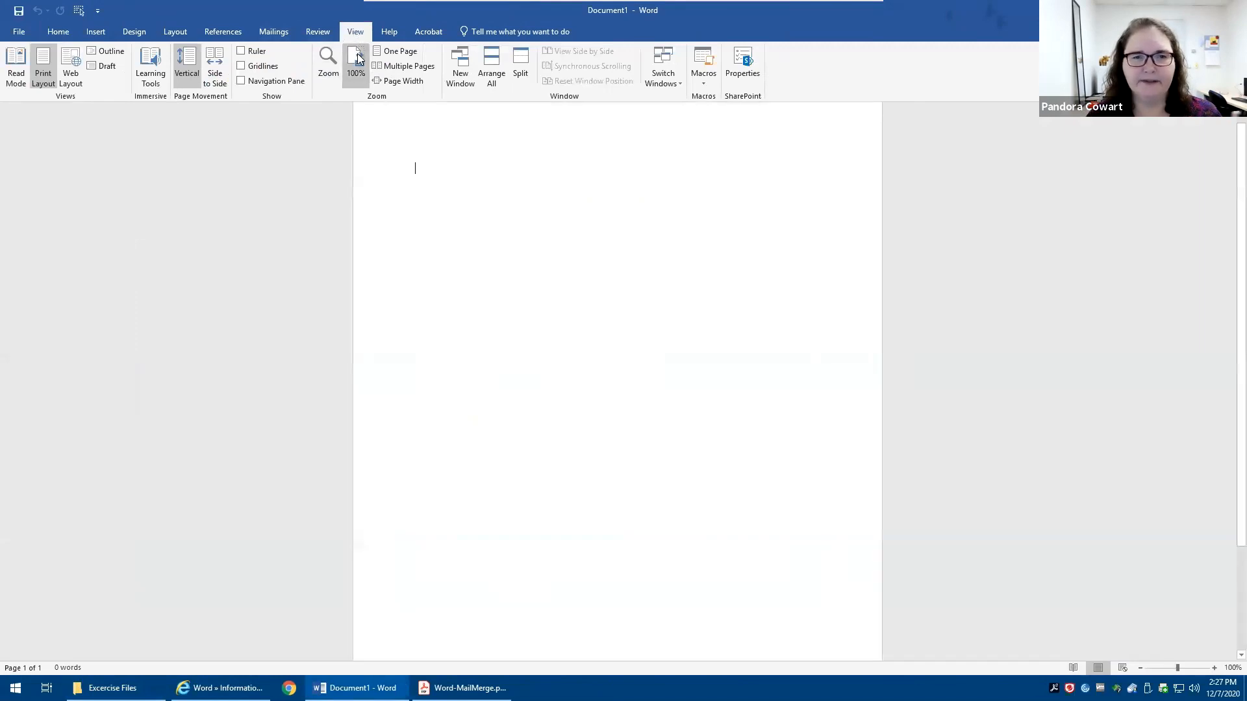
{"action": "left_click", "coordinate": [392, 53]}
{"action": "left_click", "coordinate": [356, 61]}
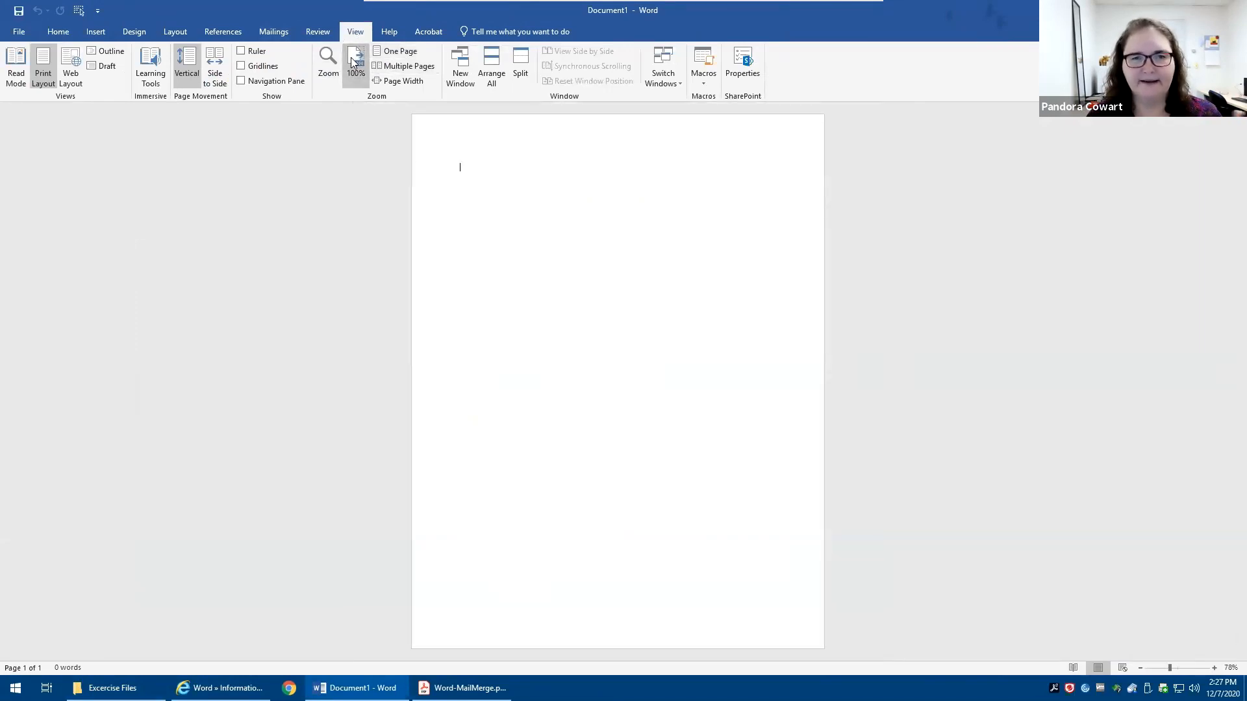
{"action": "scroll", "coordinate": [472, 273], "scroll_direction": "up", "scroll_amount": 6}
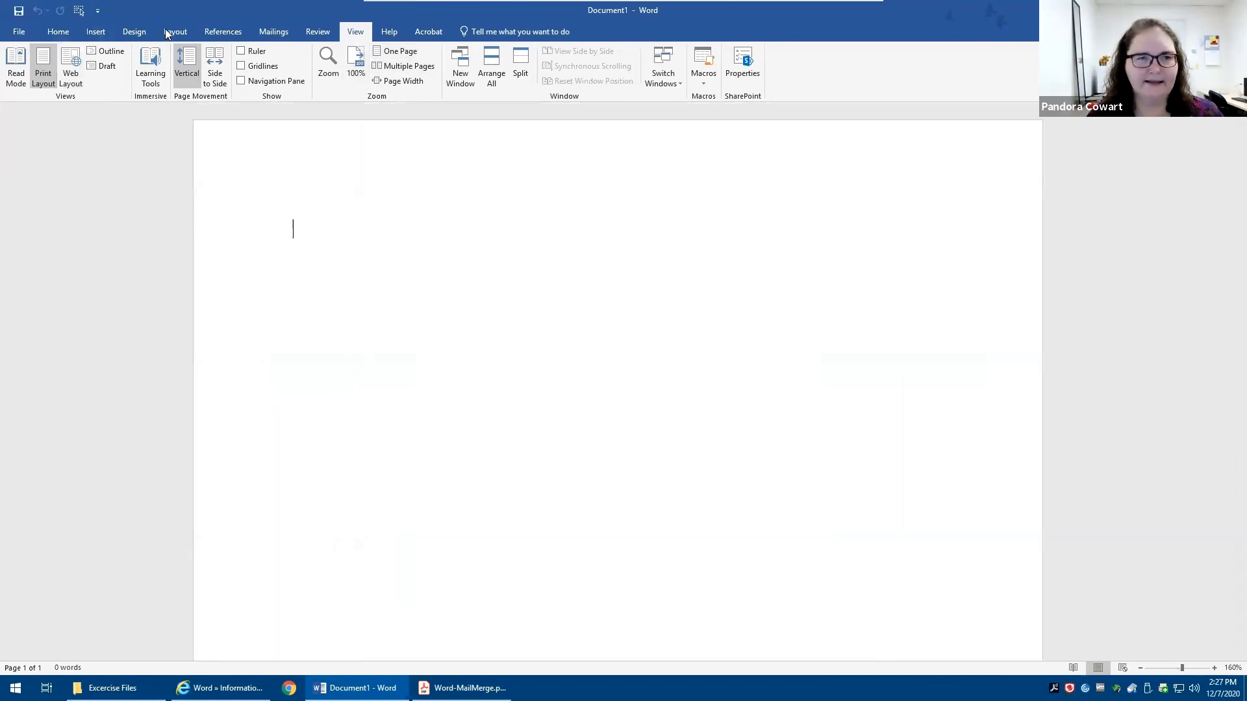
Start a mail merge in the blank document with Letters as the document type.
{"action": "left_click", "coordinate": [277, 27]}
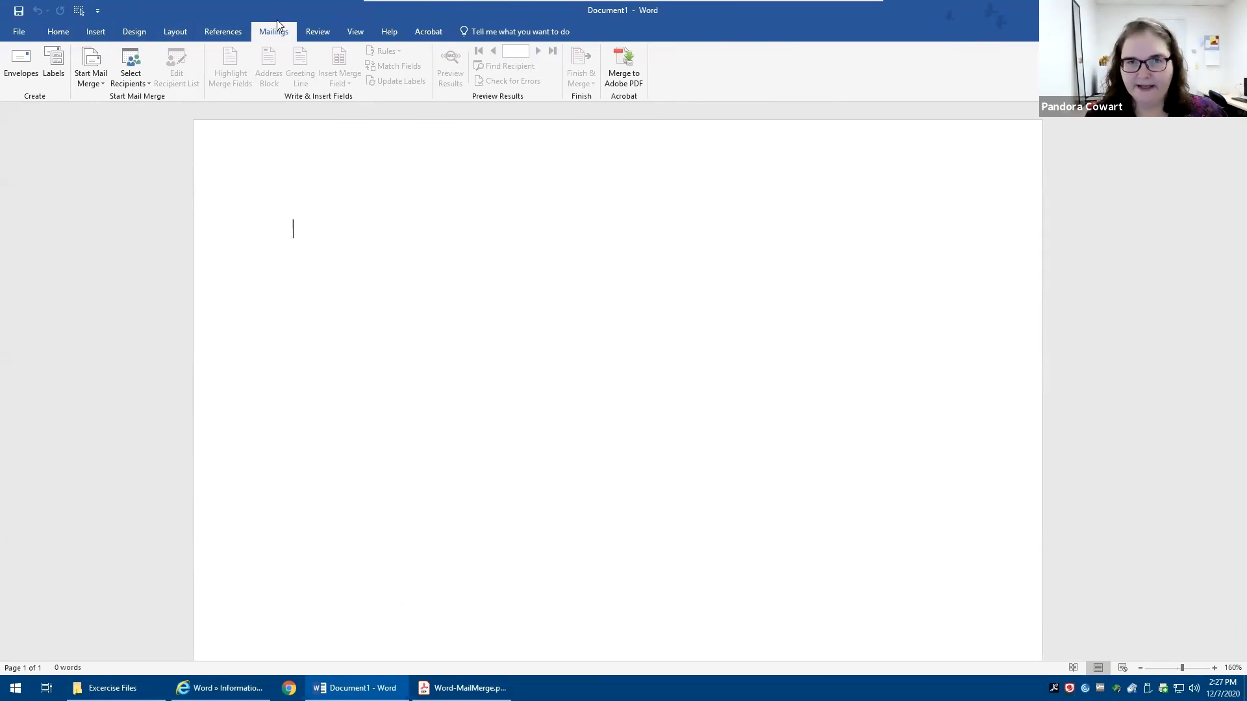
{"action": "left_click", "coordinate": [88, 65]}
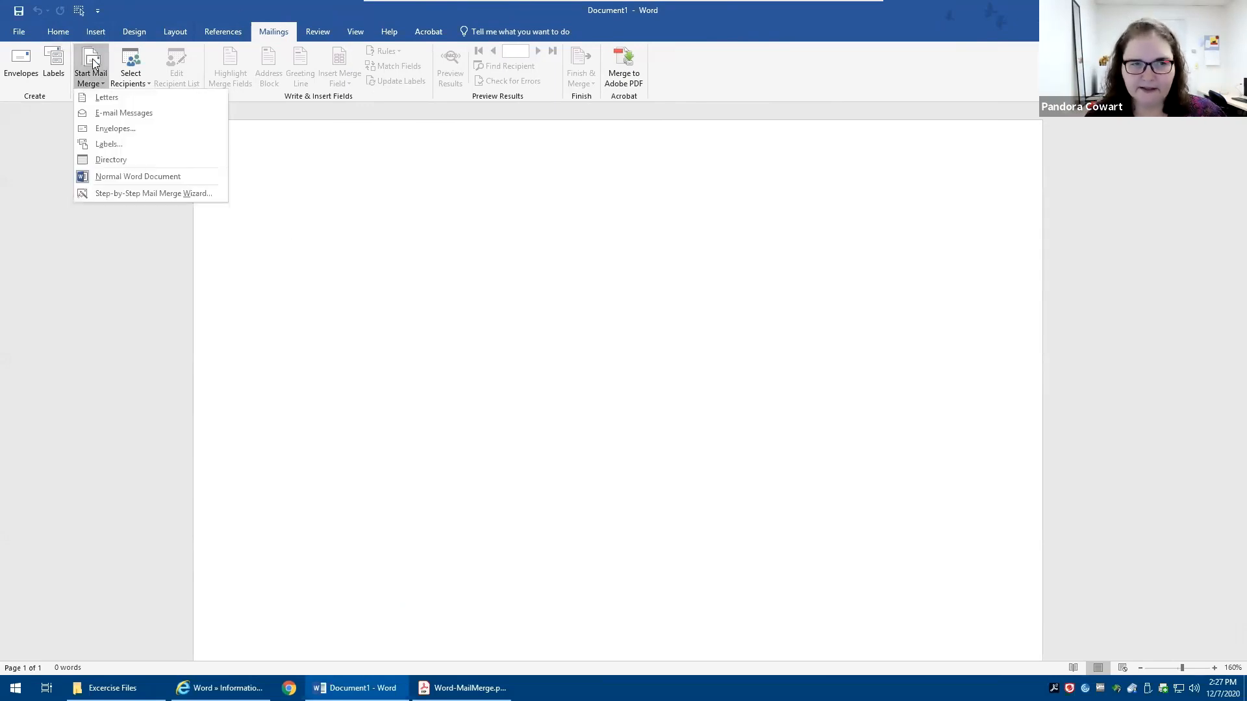
{"action": "left_click", "coordinate": [95, 100]}
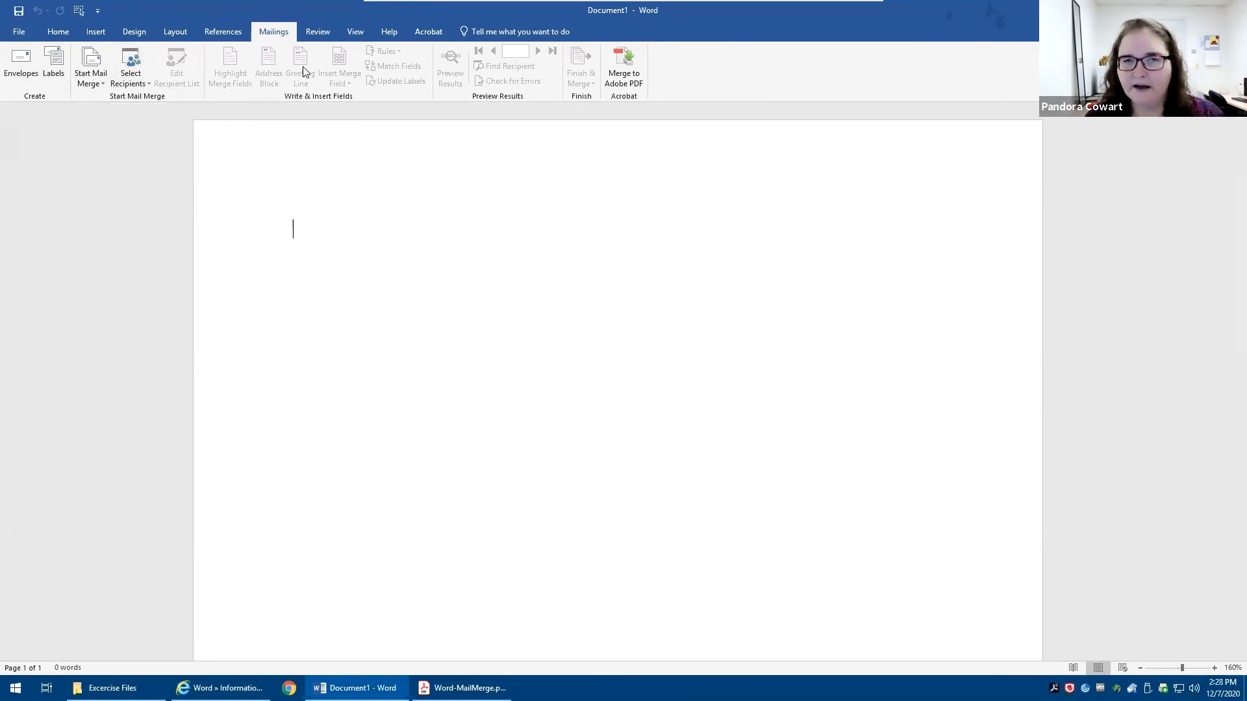
Use Sheet1$ of ExcelCustomers.xlsx from the Excercise Files folder as the recipient list, with first-row column headers, and accept all its recipients.
{"action": "left_click", "coordinate": [139, 70]}
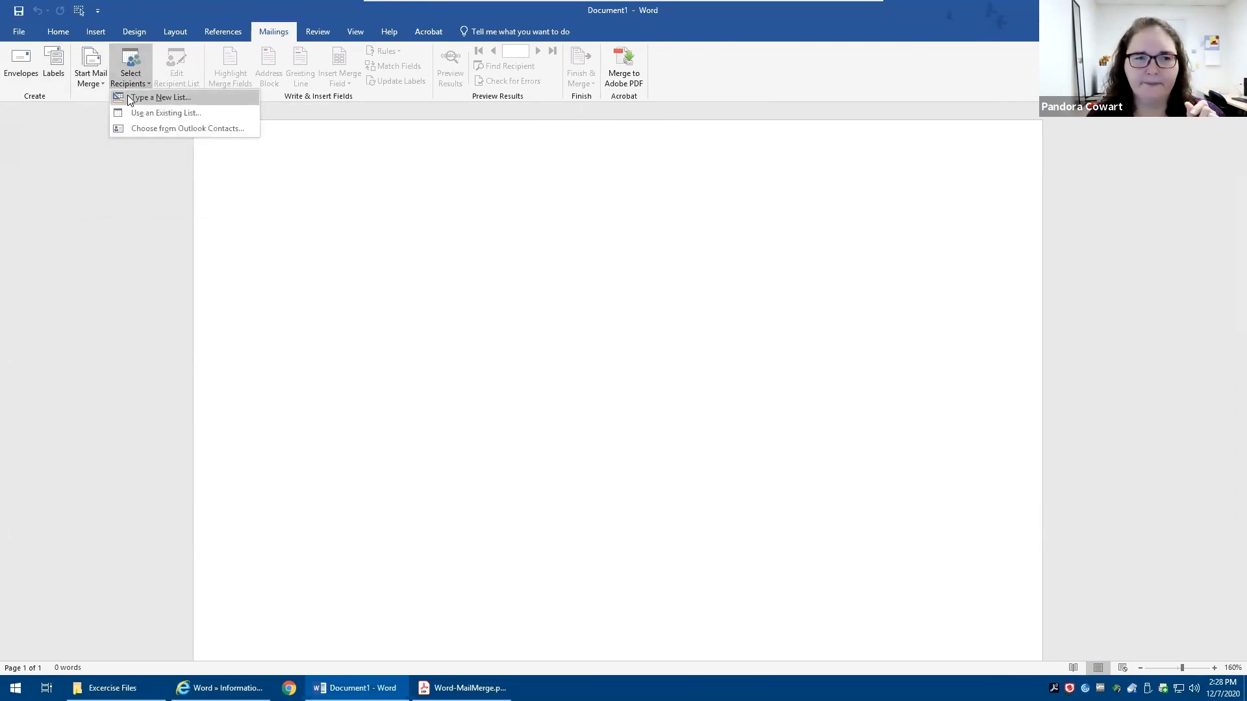
{"action": "left_click", "coordinate": [174, 115]}
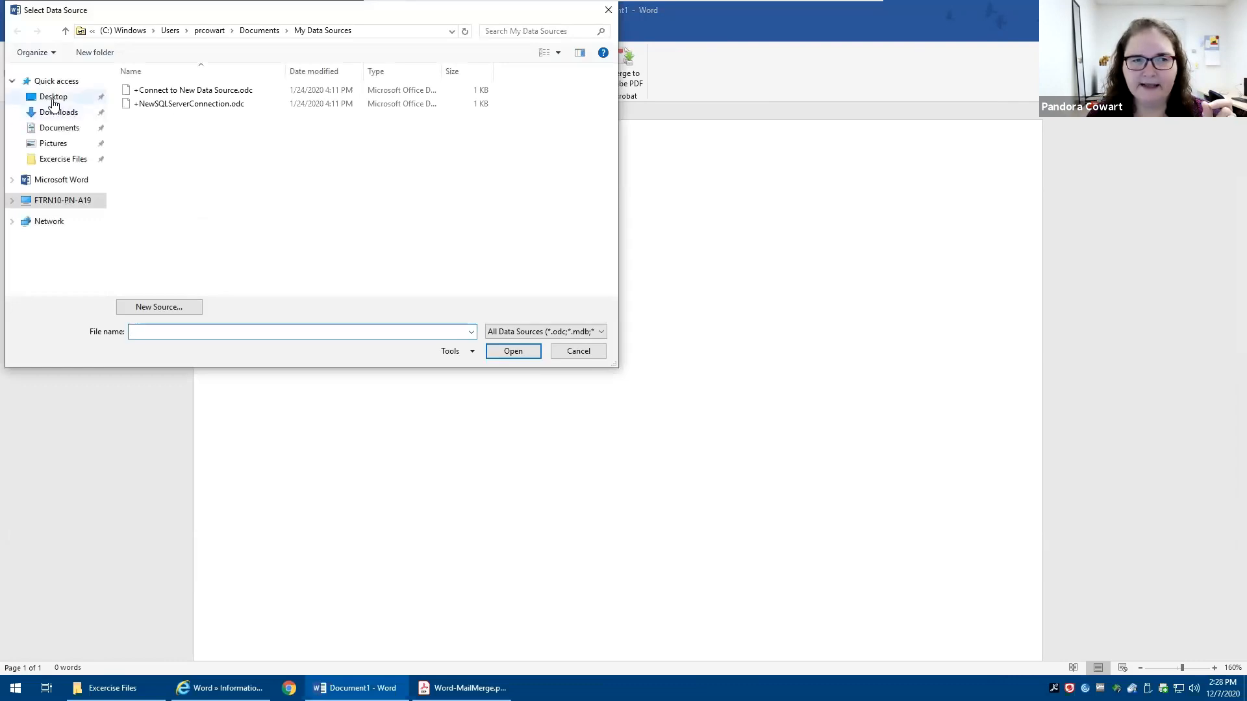
{"action": "left_click", "coordinate": [44, 160]}
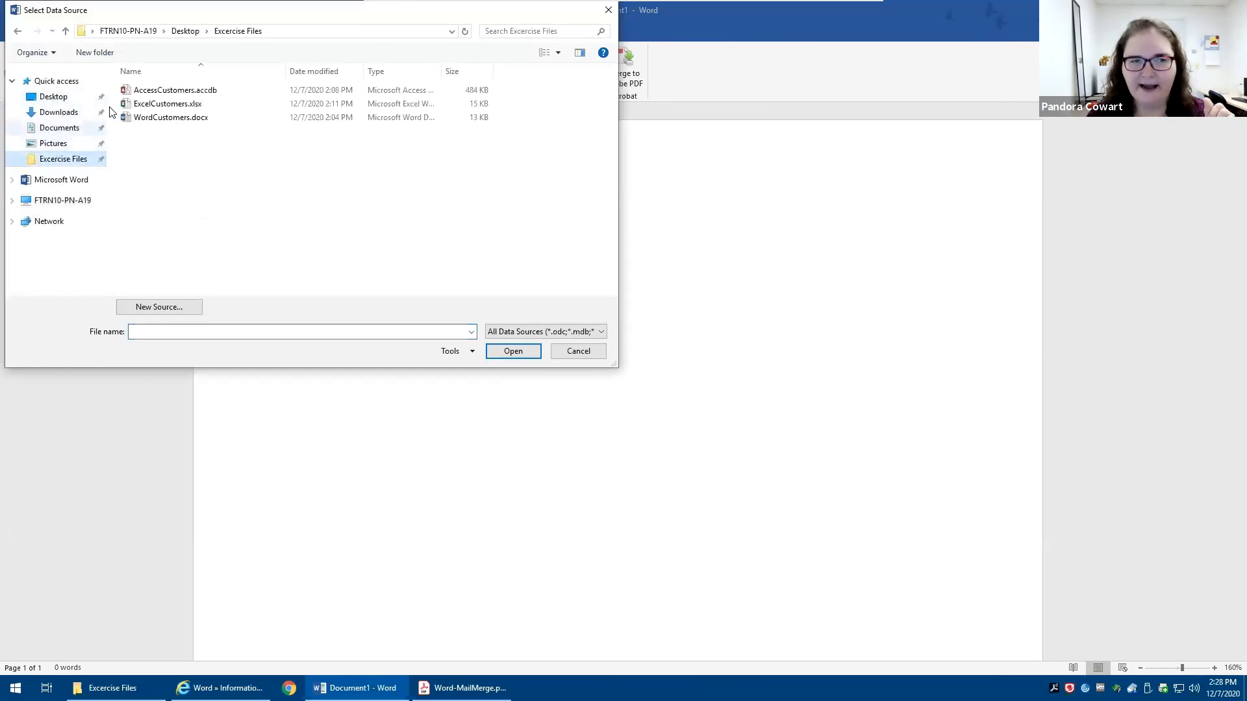
{"action": "left_click", "coordinate": [156, 104]}
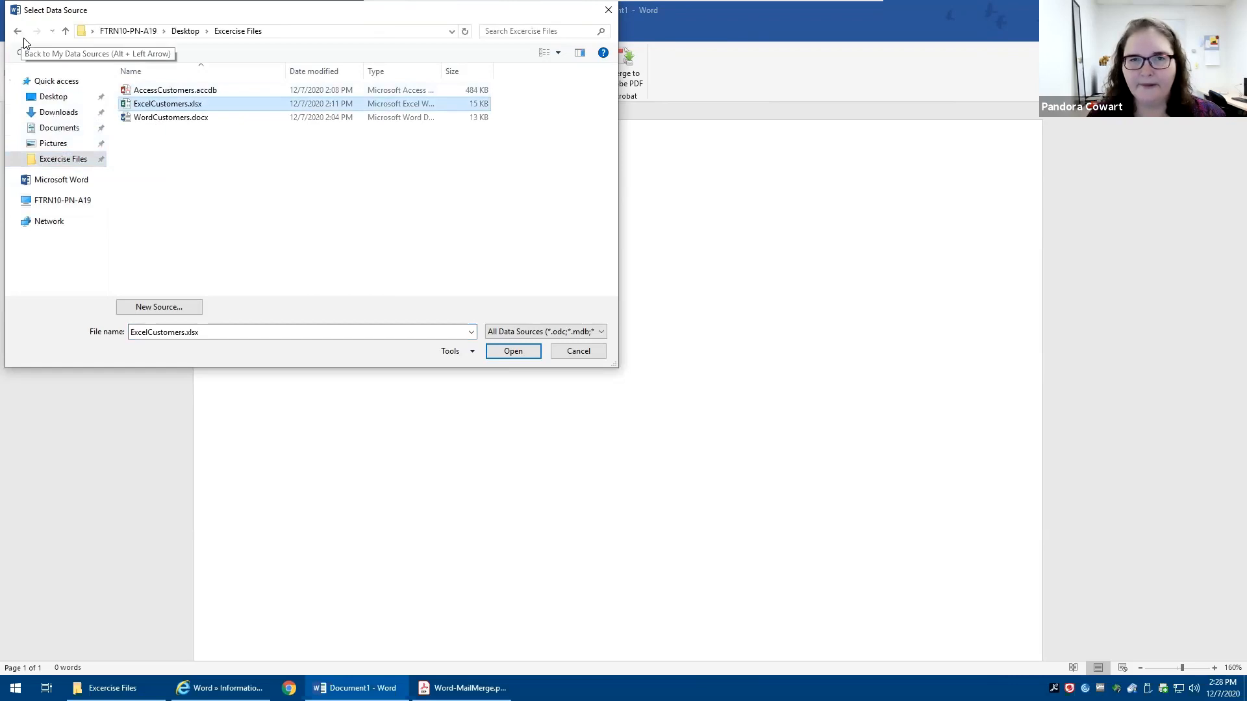
{"action": "double_click", "coordinate": [158, 104]}
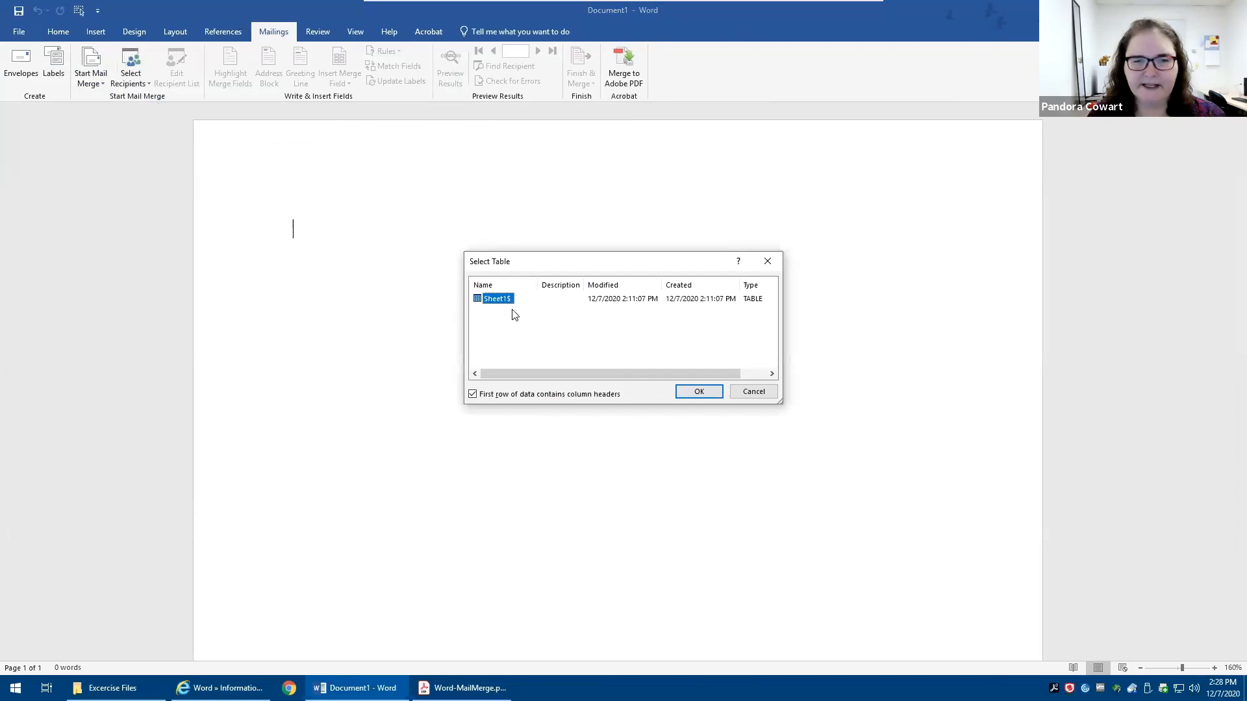
{"action": "left_click", "coordinate": [714, 394]}
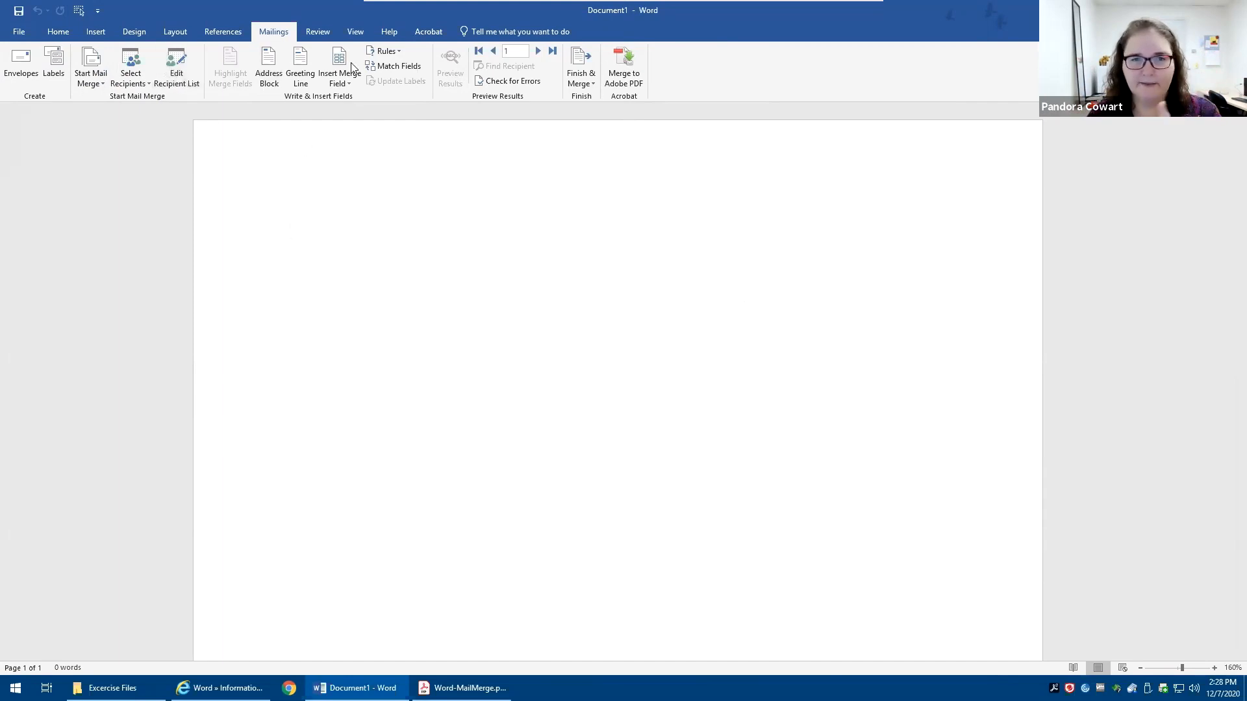
{"action": "left_click", "coordinate": [177, 71]}
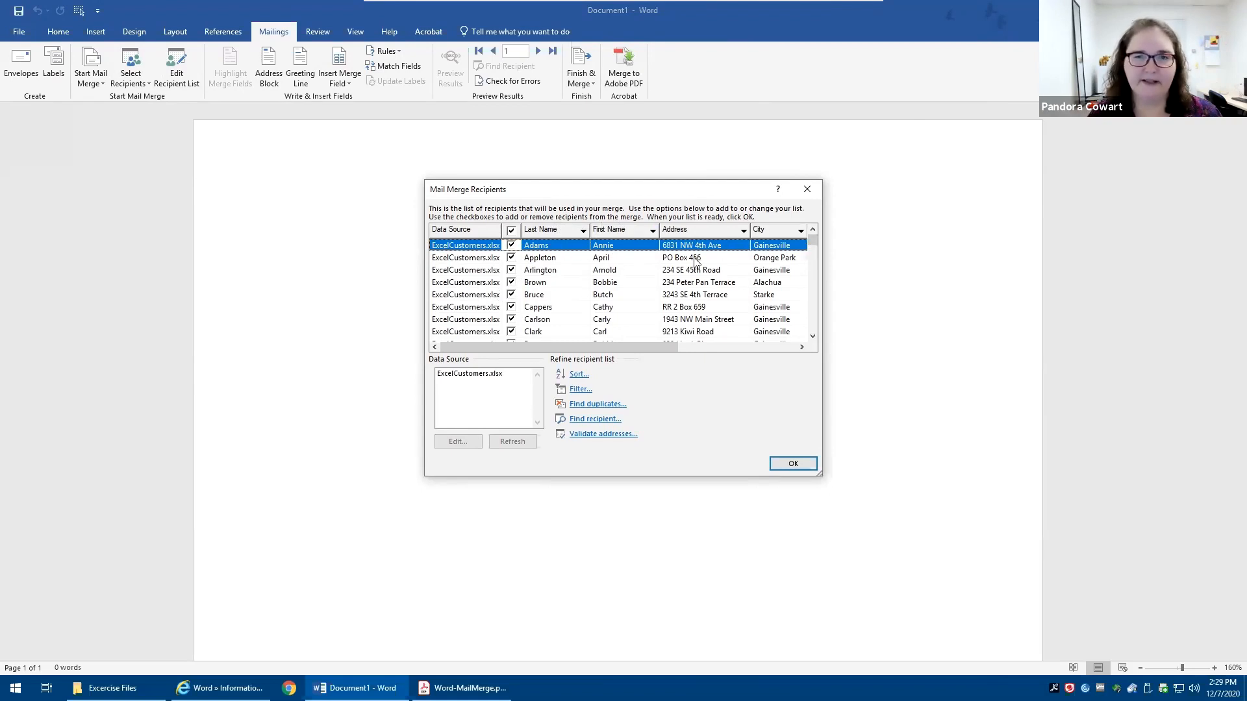
{"action": "left_click", "coordinate": [786, 468]}
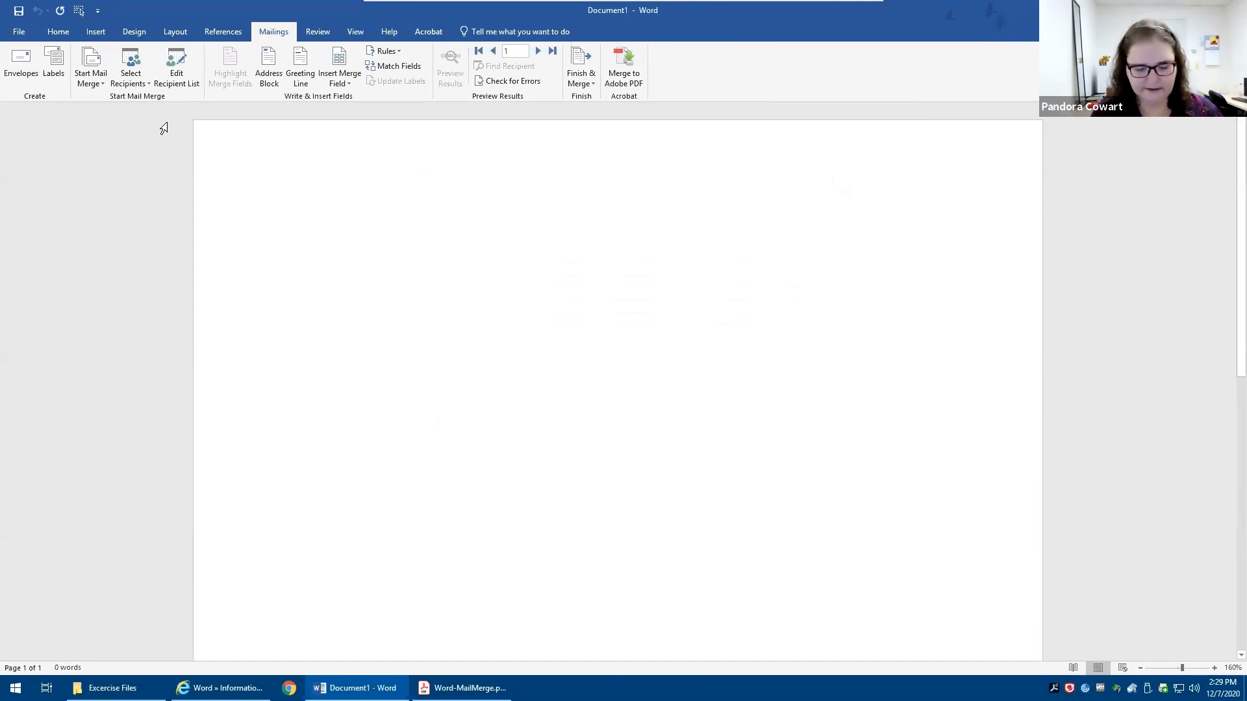
Enter the date December 7, 2020 on the first line of the letter.
{"action": "type", "text": "Decem"}
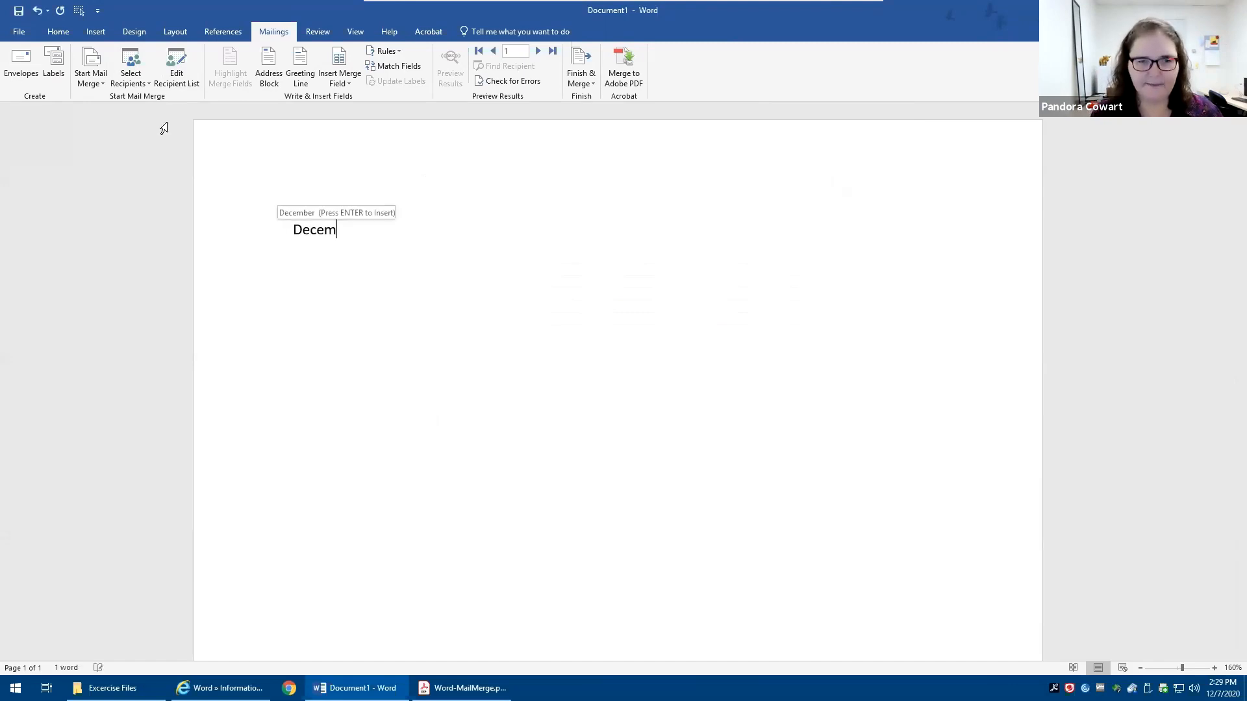
{"action": "key", "text": "Return"}
{"action": "key", "text": "Return"}
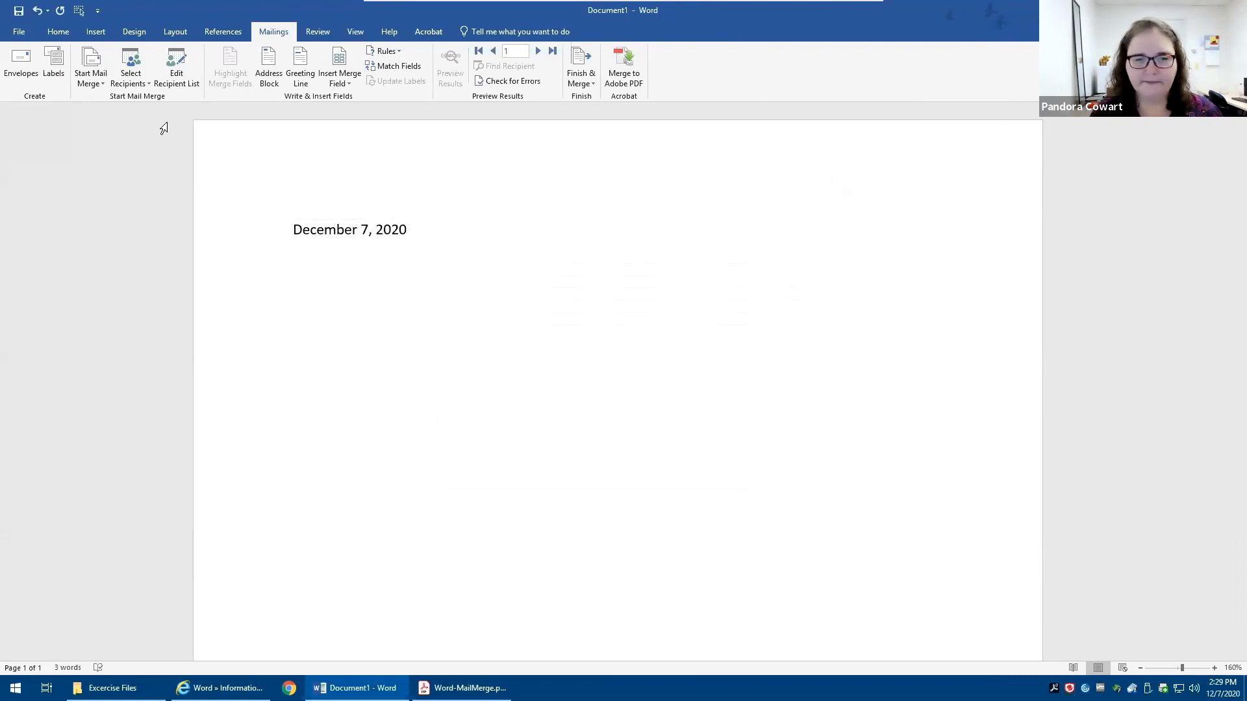
Insert an address block below the date, leaving a blank line between, with names in the "Joshua Randall Jr." format.
{"action": "key", "text": "Return"}
{"action": "key", "text": "Return"}
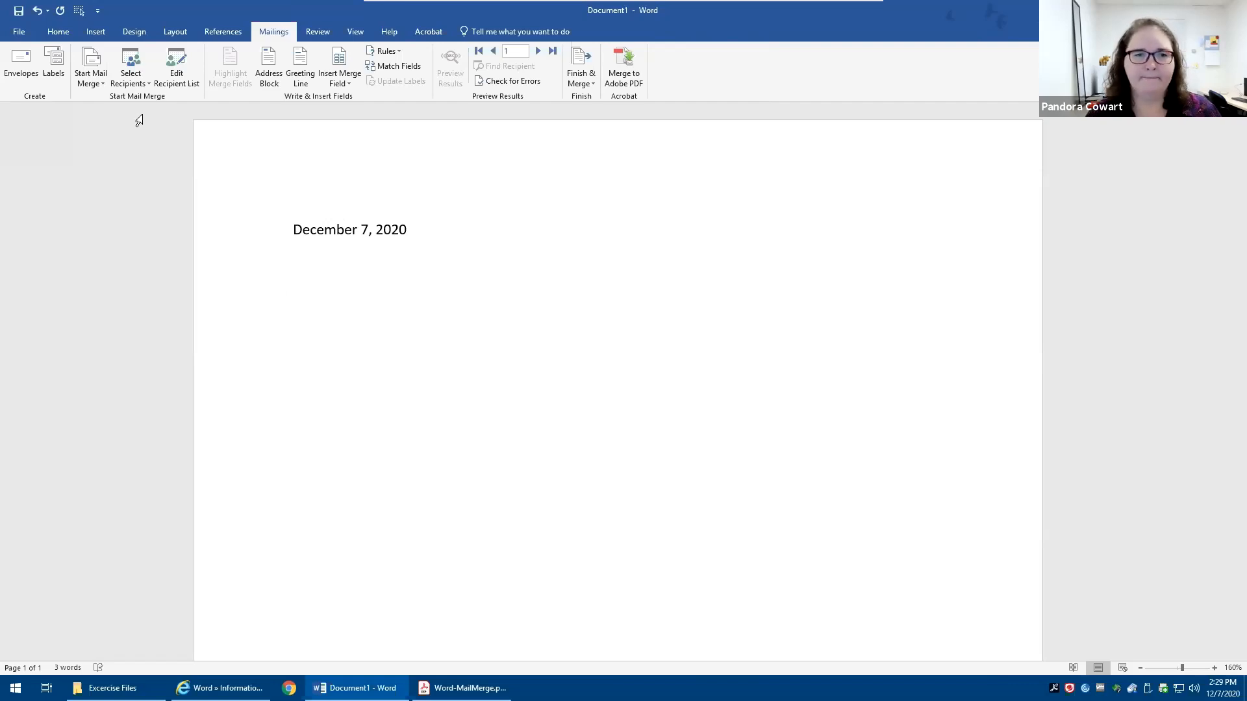
{"action": "left_click", "coordinate": [269, 82]}
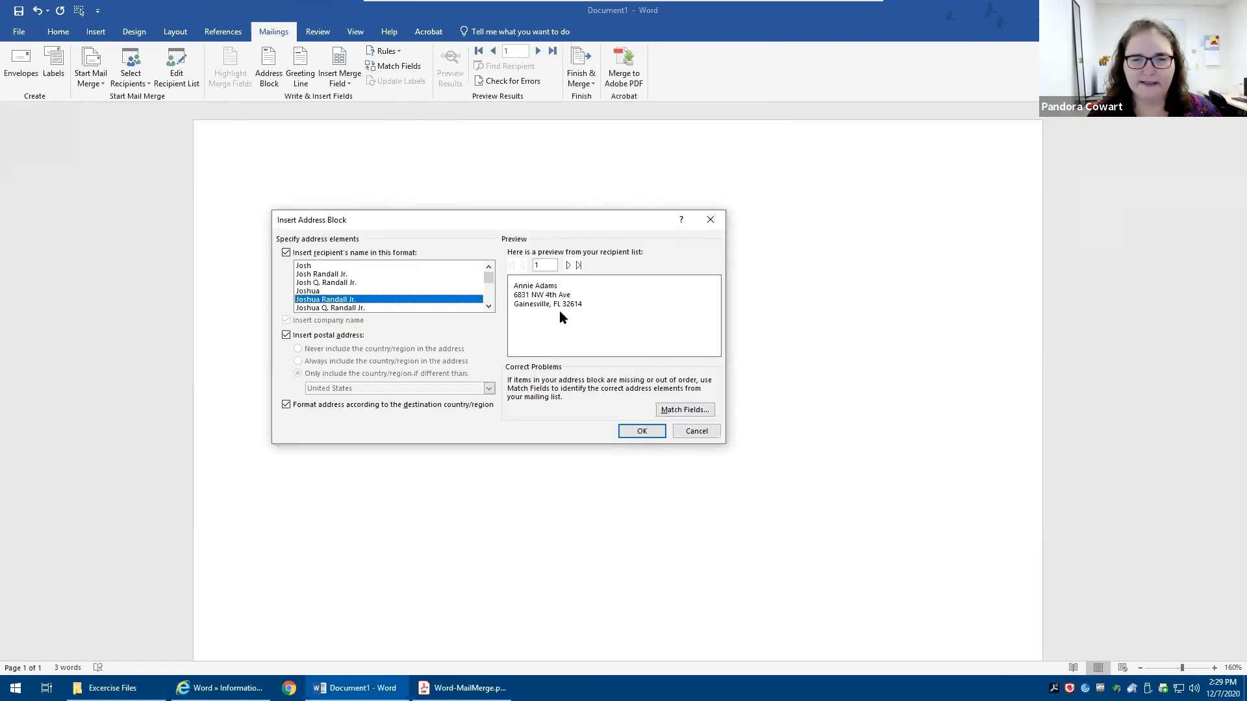
{"action": "left_click", "coordinate": [643, 431]}
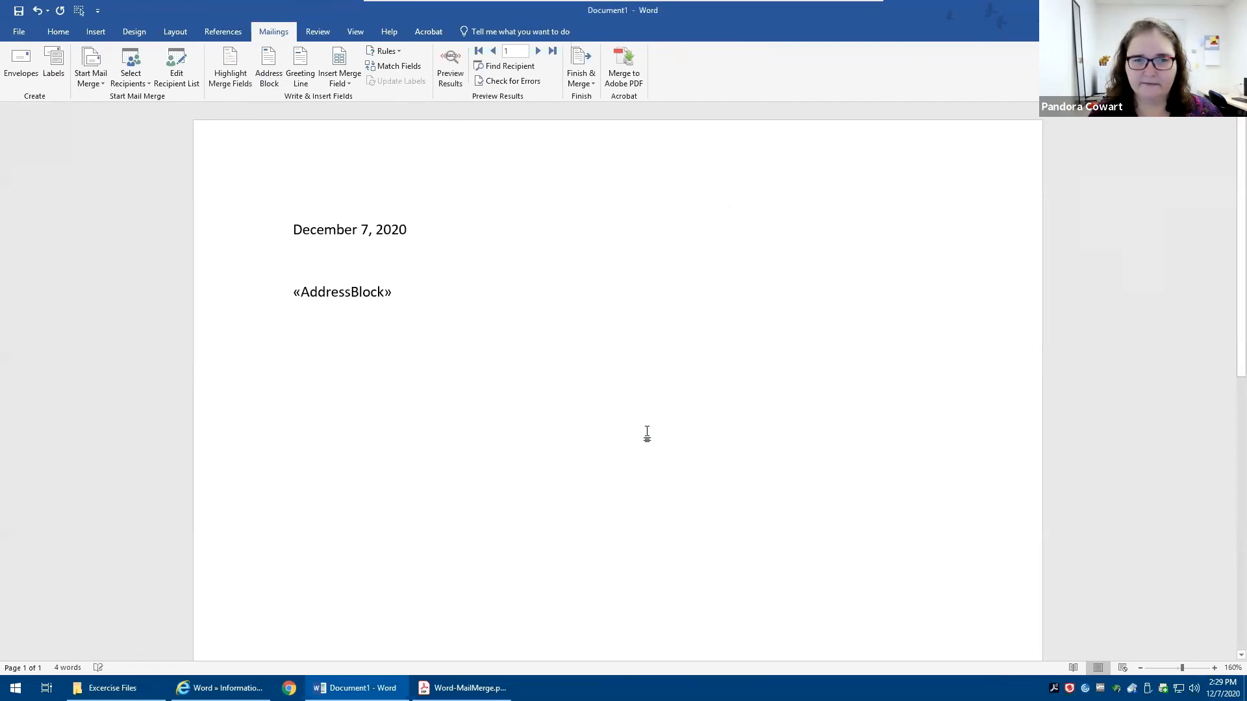
Insert a greeting line below the address block in the "Dear Joshua," format, using "To Whom It May Concern" for invalid recipient names.
{"action": "key", "text": "Return"}
{"action": "key", "text": "Return"}
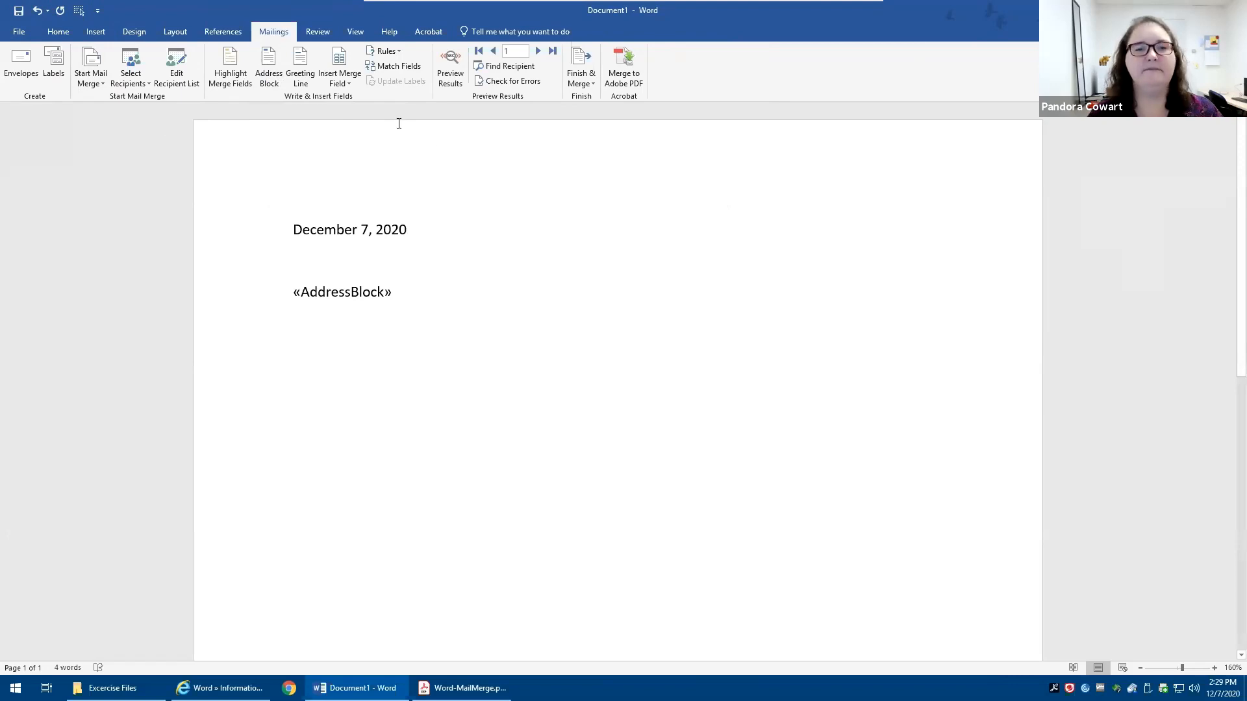
{"action": "left_click", "coordinate": [298, 83]}
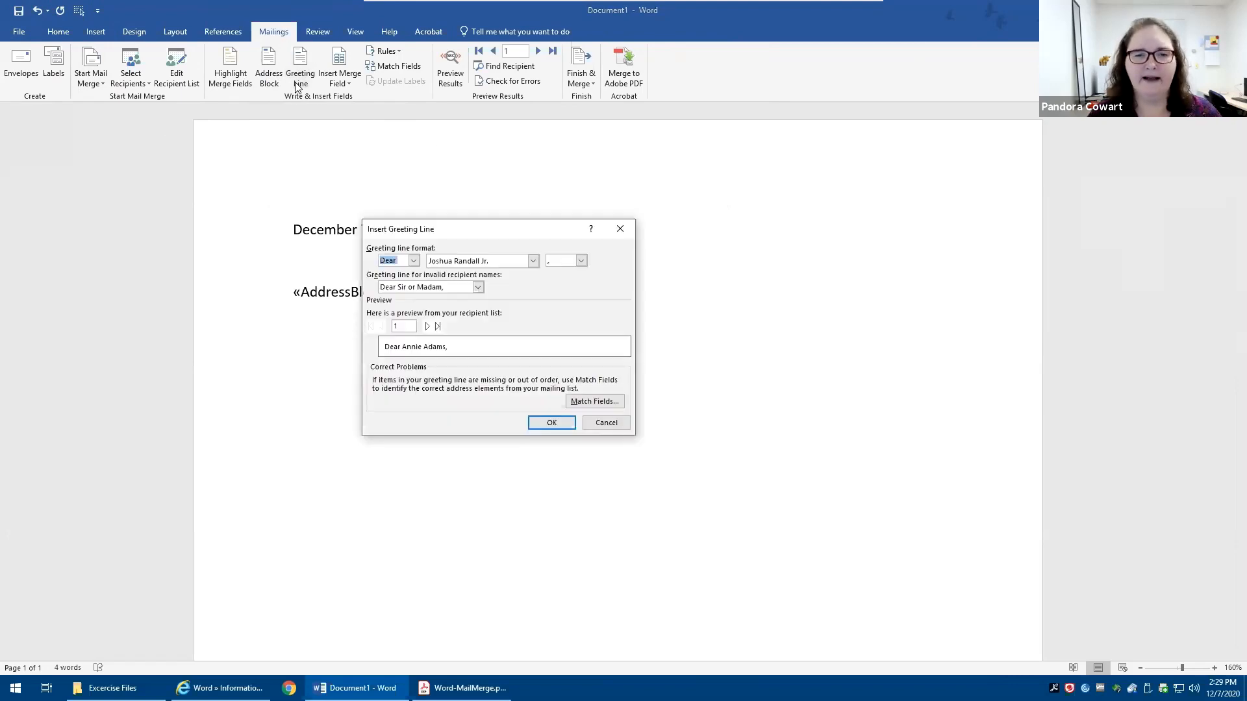
{"action": "left_click", "coordinate": [466, 264]}
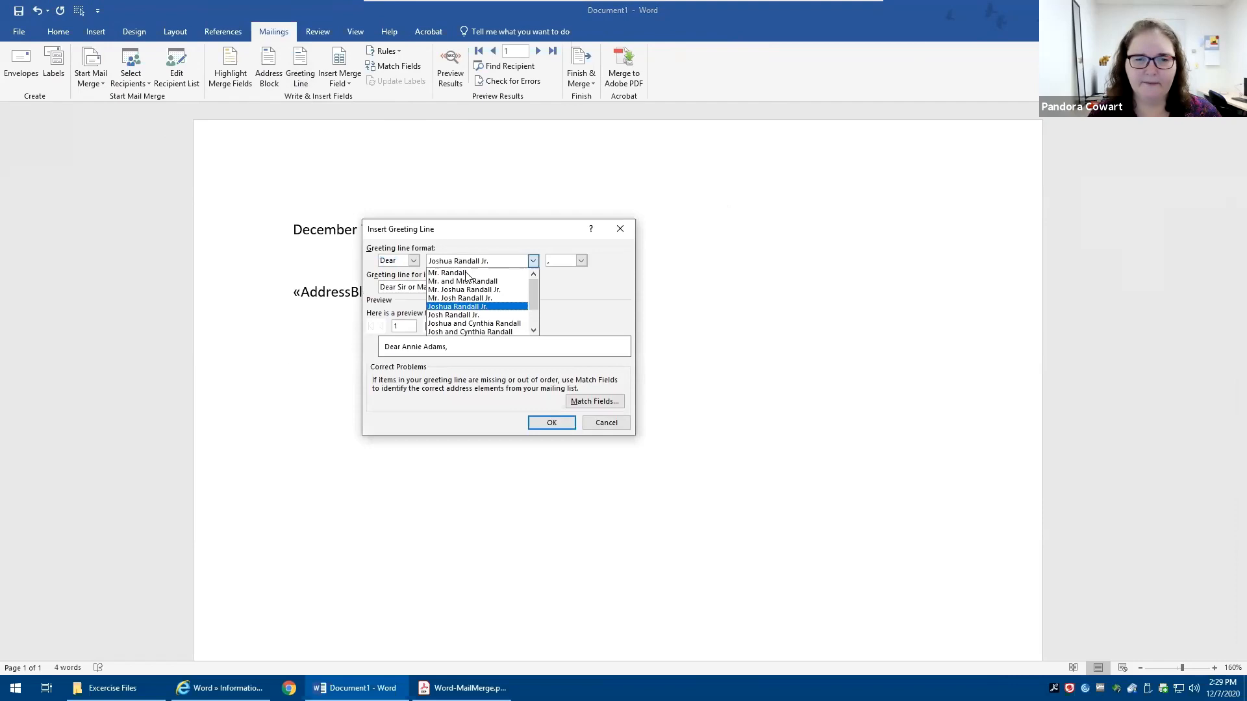
{"action": "scroll", "coordinate": [467, 286], "scroll_direction": "down", "scroll_amount": 2}
{"action": "left_click", "coordinate": [459, 306]}
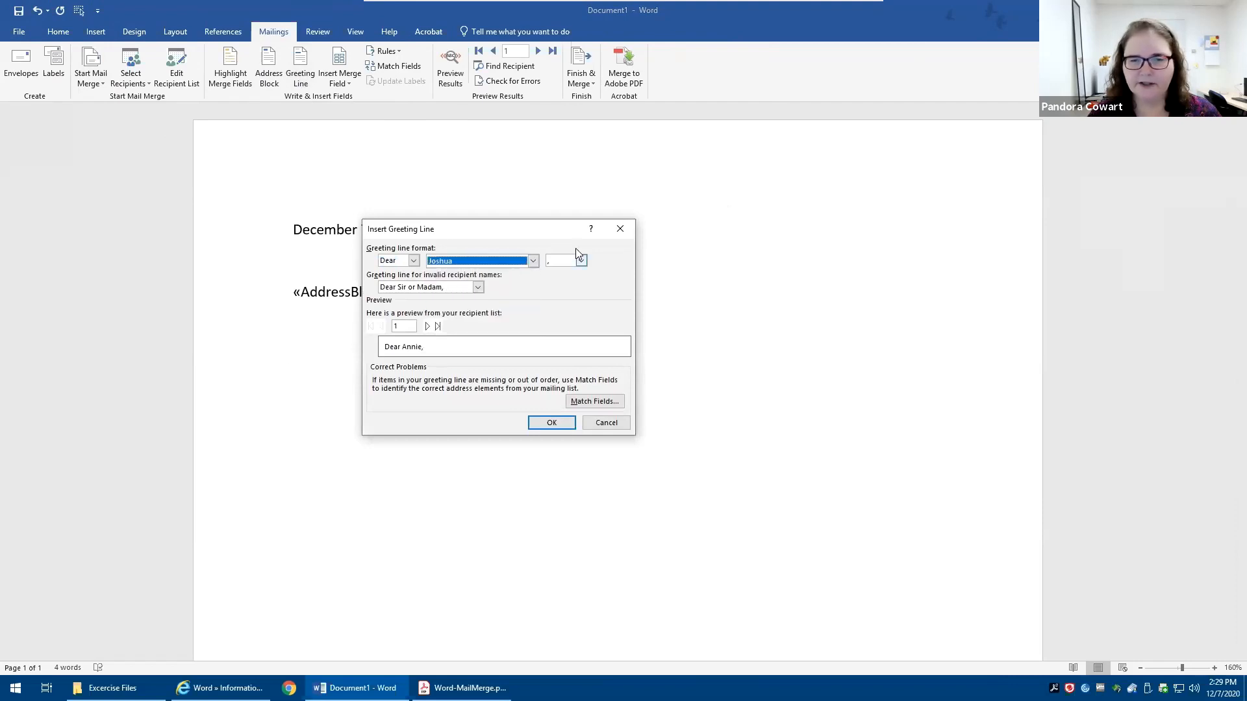
{"action": "left_click", "coordinate": [479, 287]}
{"action": "left_click", "coordinate": [448, 310]}
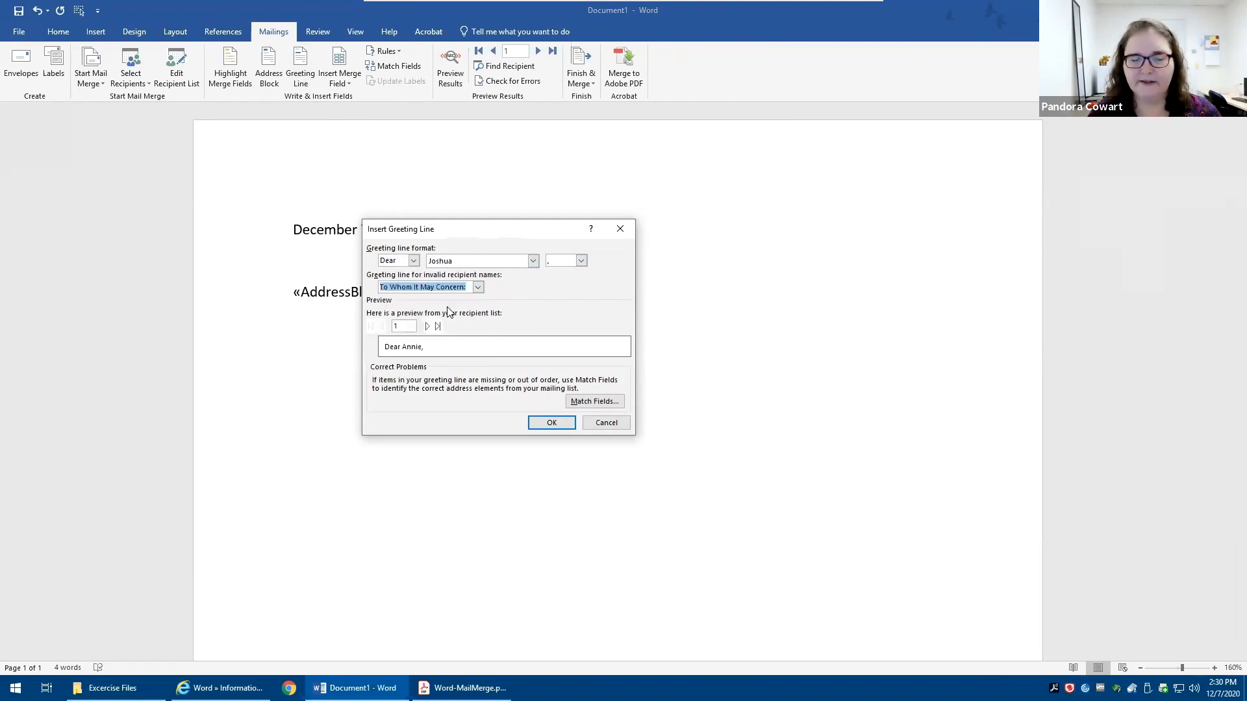
{"action": "left_click", "coordinate": [554, 423]}
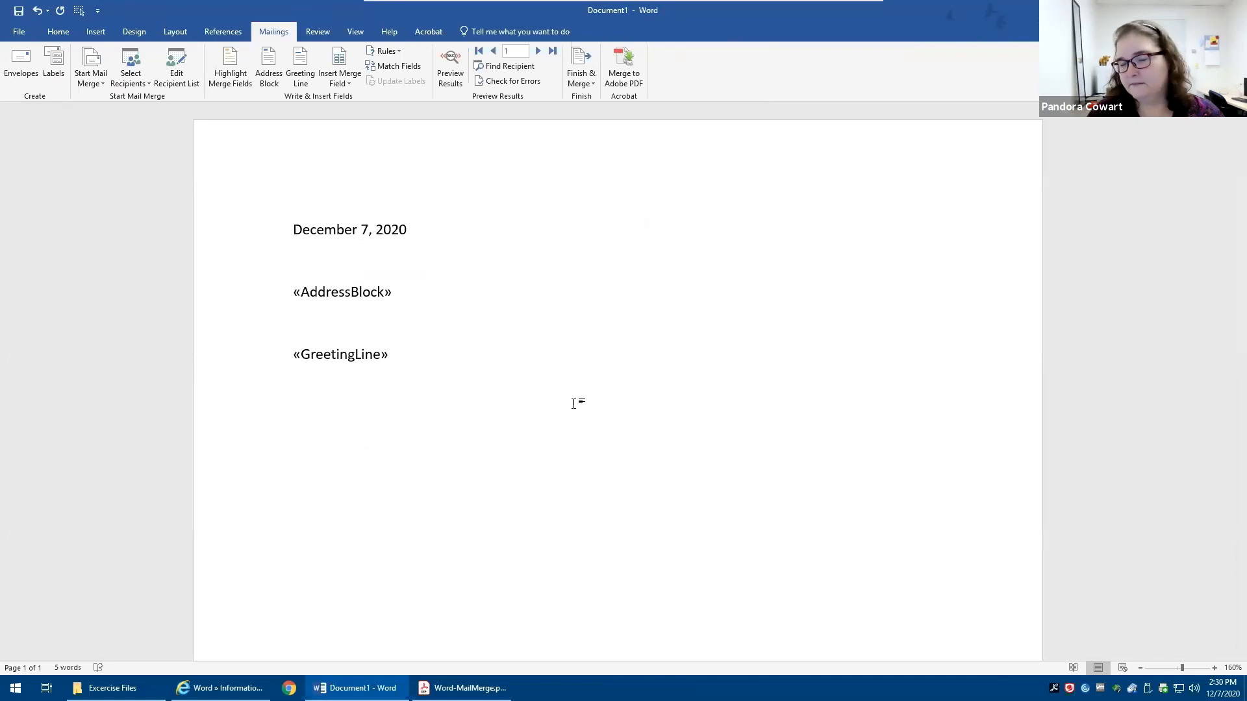
Preview the merged letter, stepping forward through two recipients and back to the first one.
{"action": "left_click", "coordinate": [448, 85]}
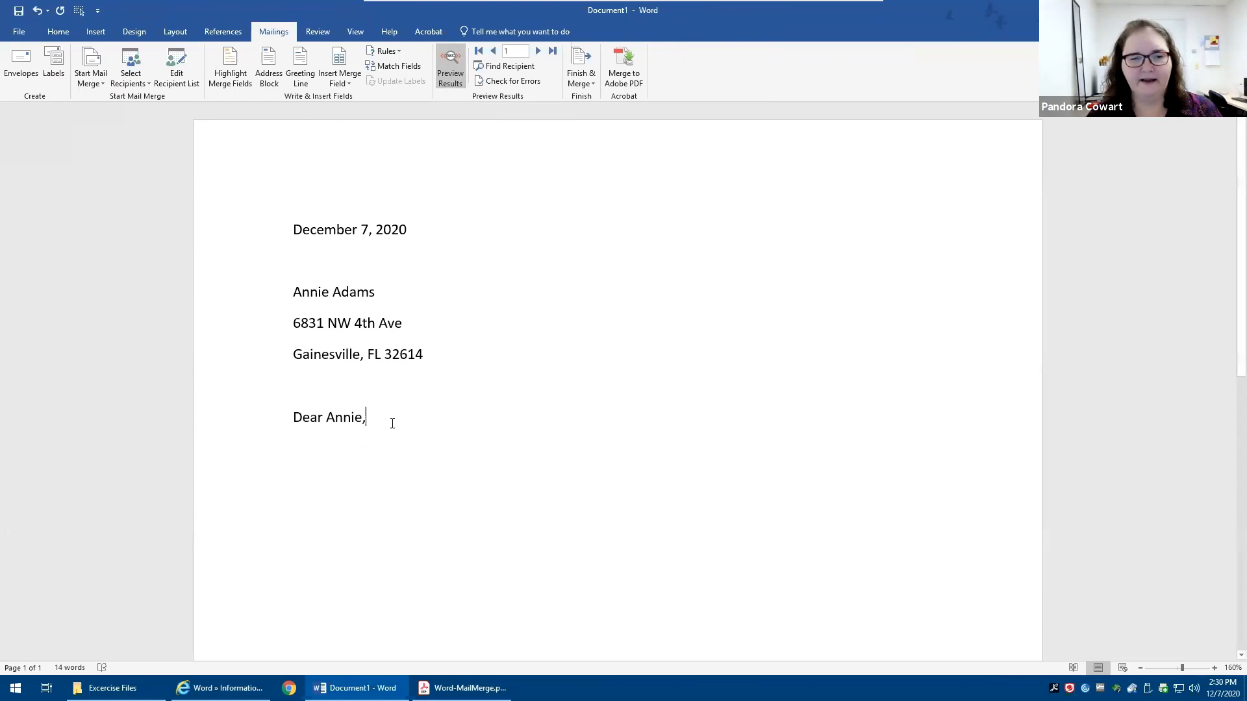
{"action": "key", "text": "Return"}
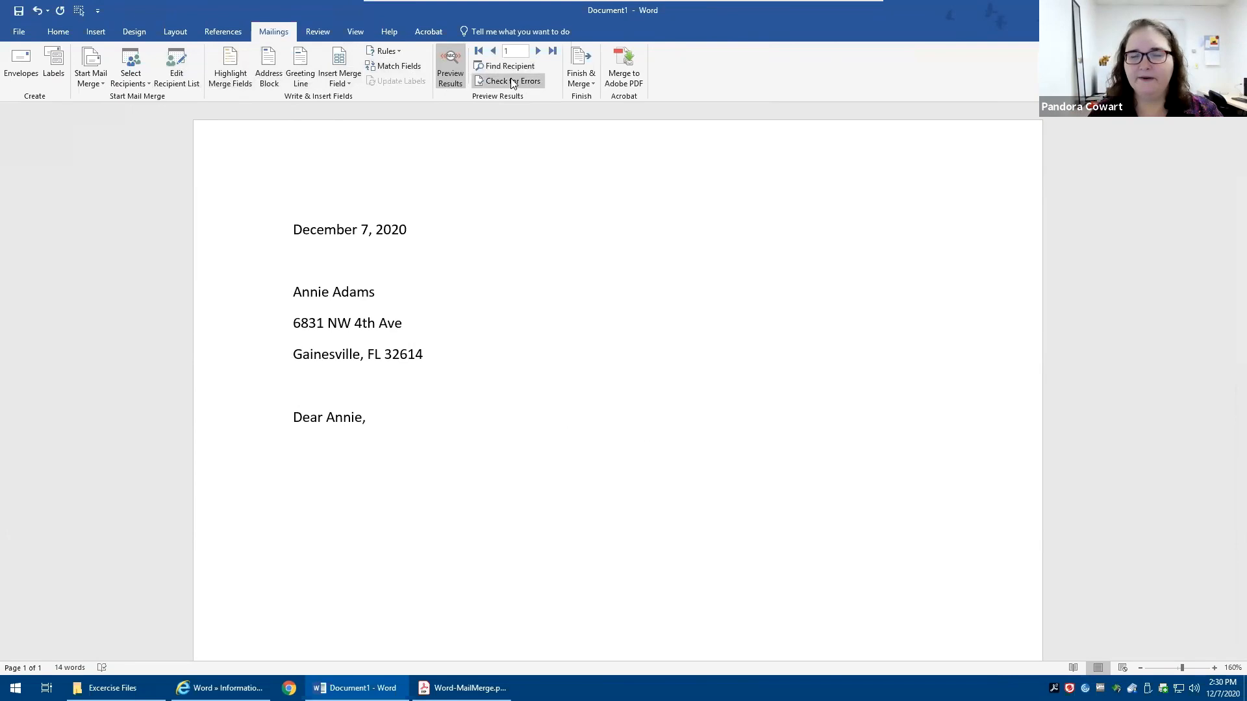
{"action": "left_click", "coordinate": [538, 51]}
{"action": "left_click", "coordinate": [538, 51]}
{"action": "left_click", "coordinate": [494, 50]}
{"action": "left_click", "coordinate": [494, 50]}
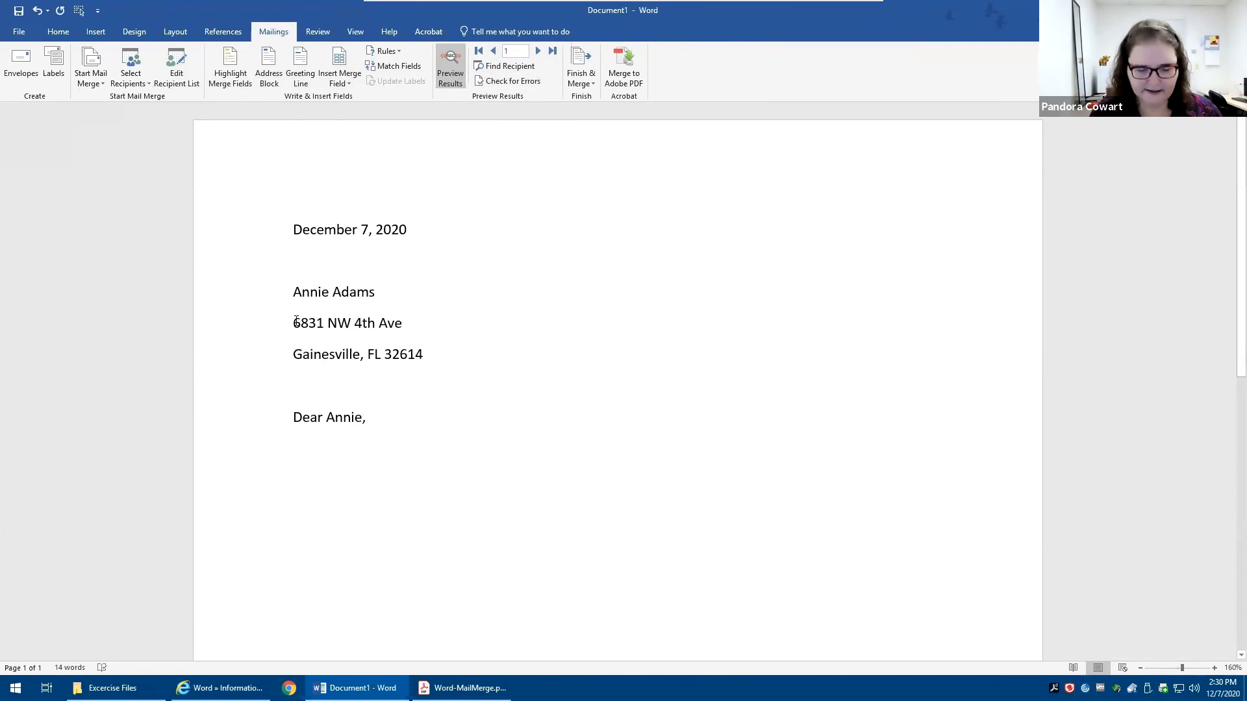
Start the letter body with "You owe me" followed by the Balance merge field.
{"action": "type", "text": "You owe me"}
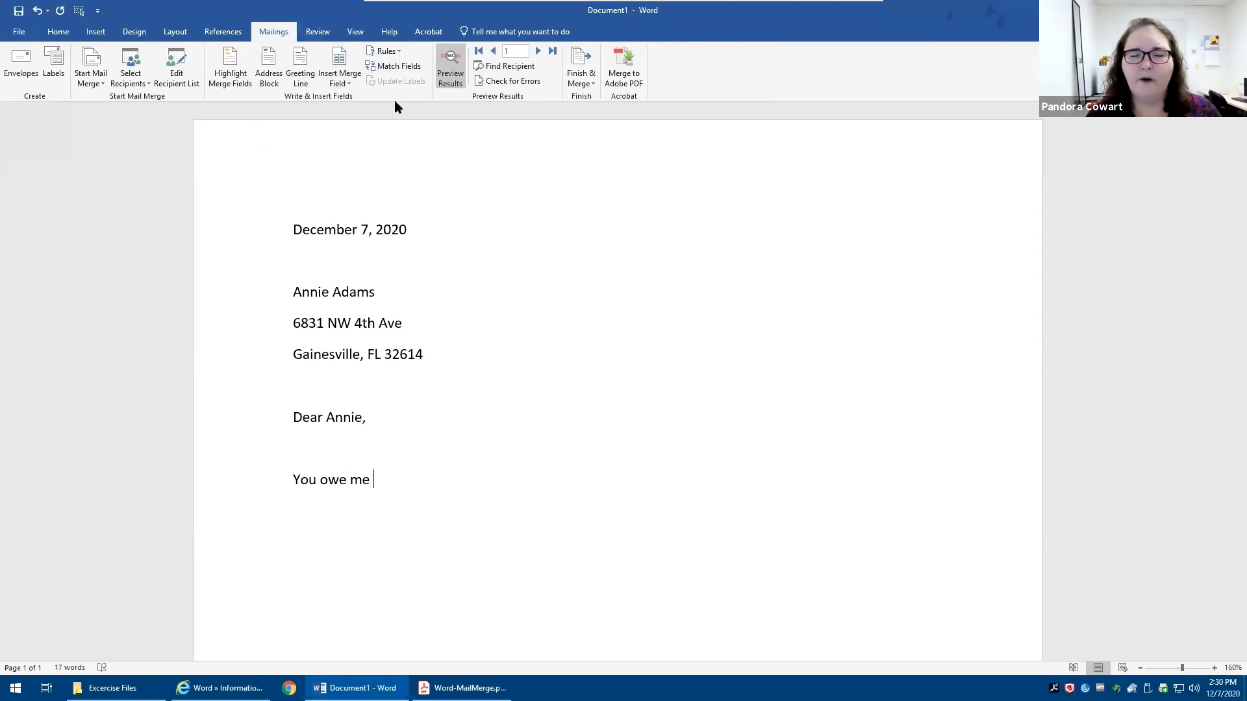
{"action": "left_click", "coordinate": [339, 58]}
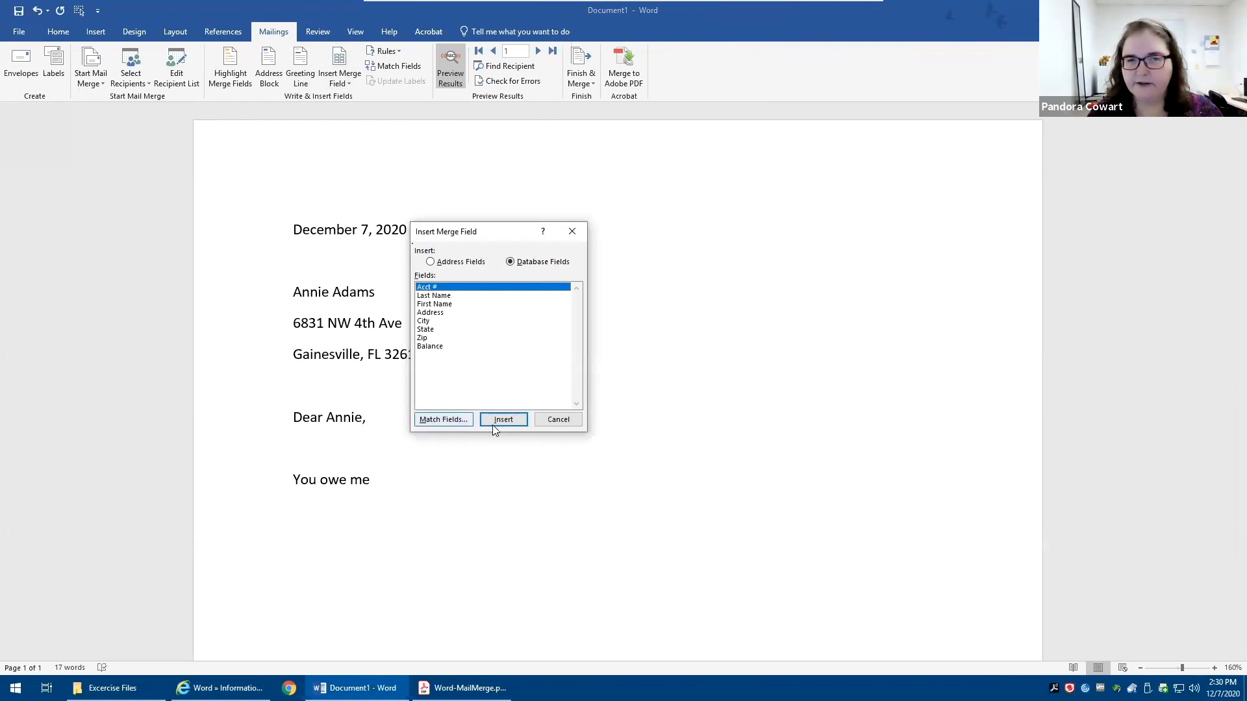
{"action": "left_click", "coordinate": [564, 422]}
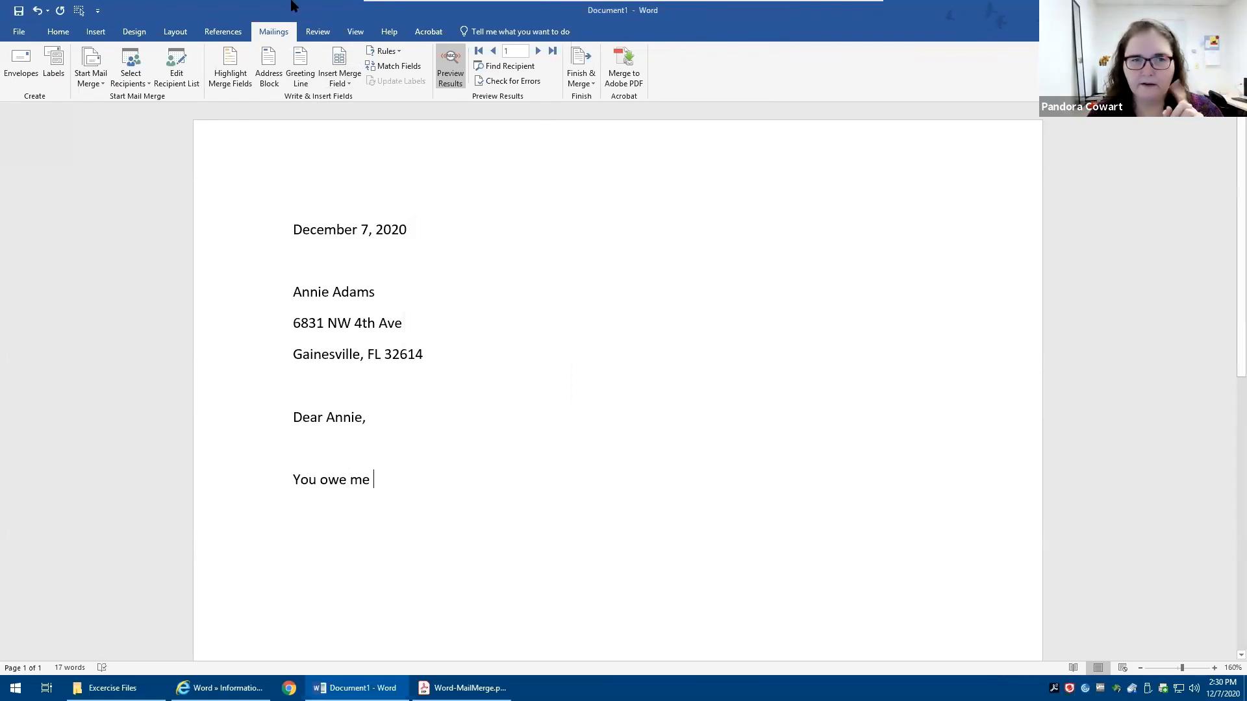
{"action": "left_click", "coordinate": [340, 81]}
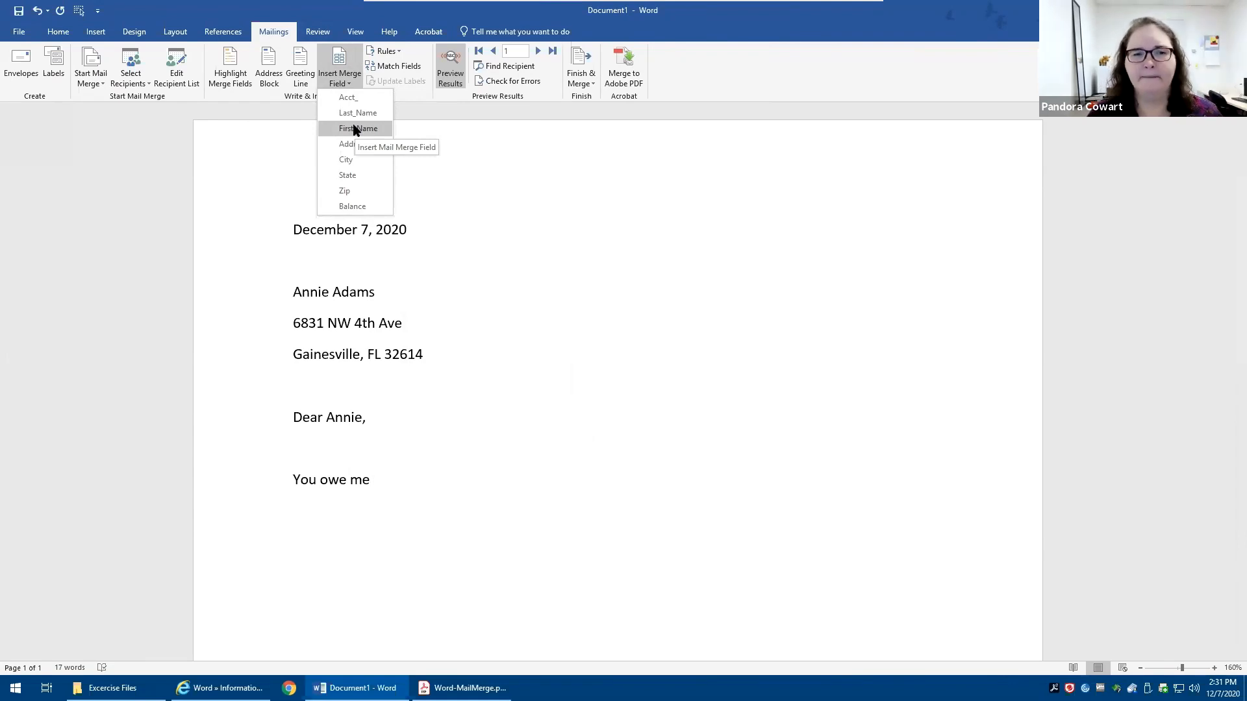
{"action": "left_click", "coordinate": [352, 206]}
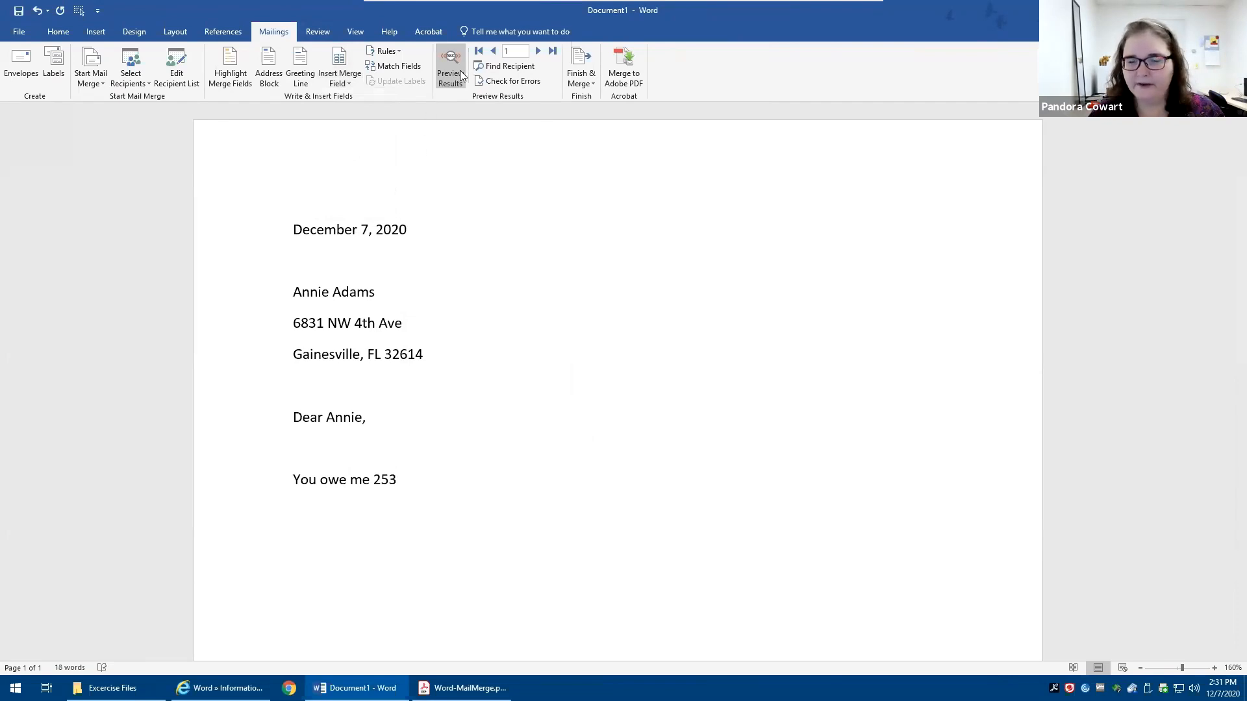
Put a dollar sign in front of the Balance field and a period after it.
{"action": "left_click", "coordinate": [375, 480]}
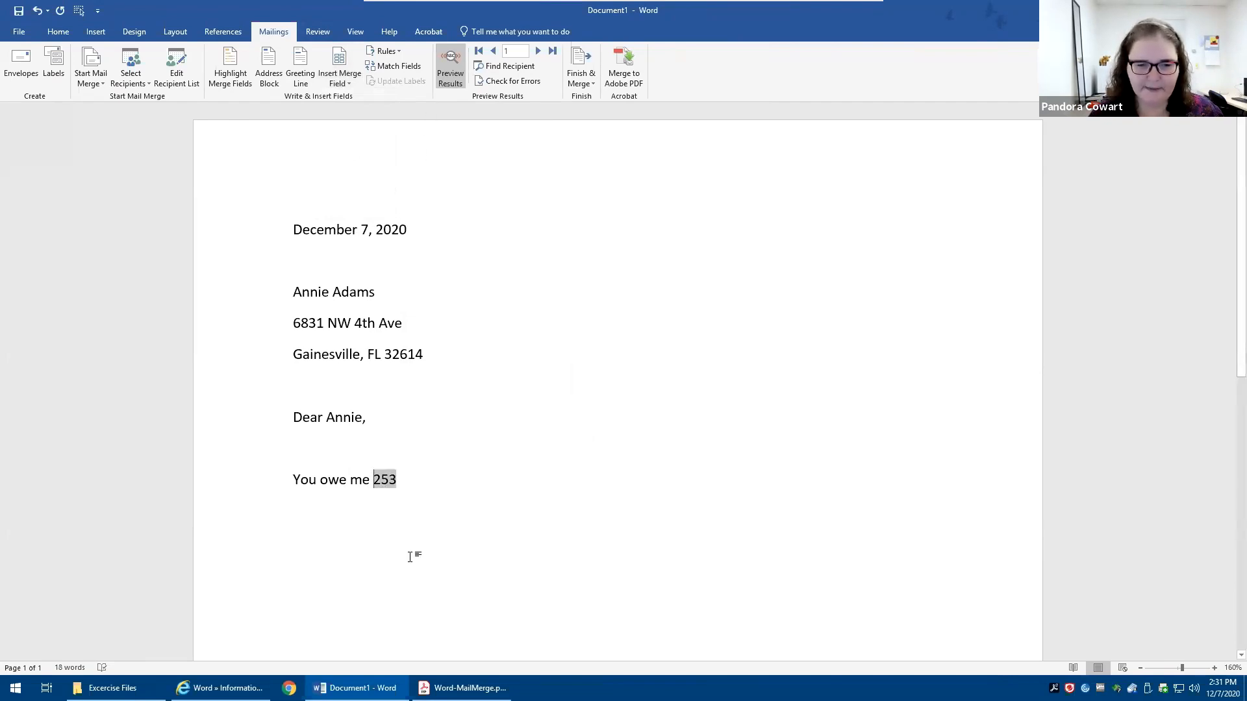
{"action": "type", "text": "$253"}
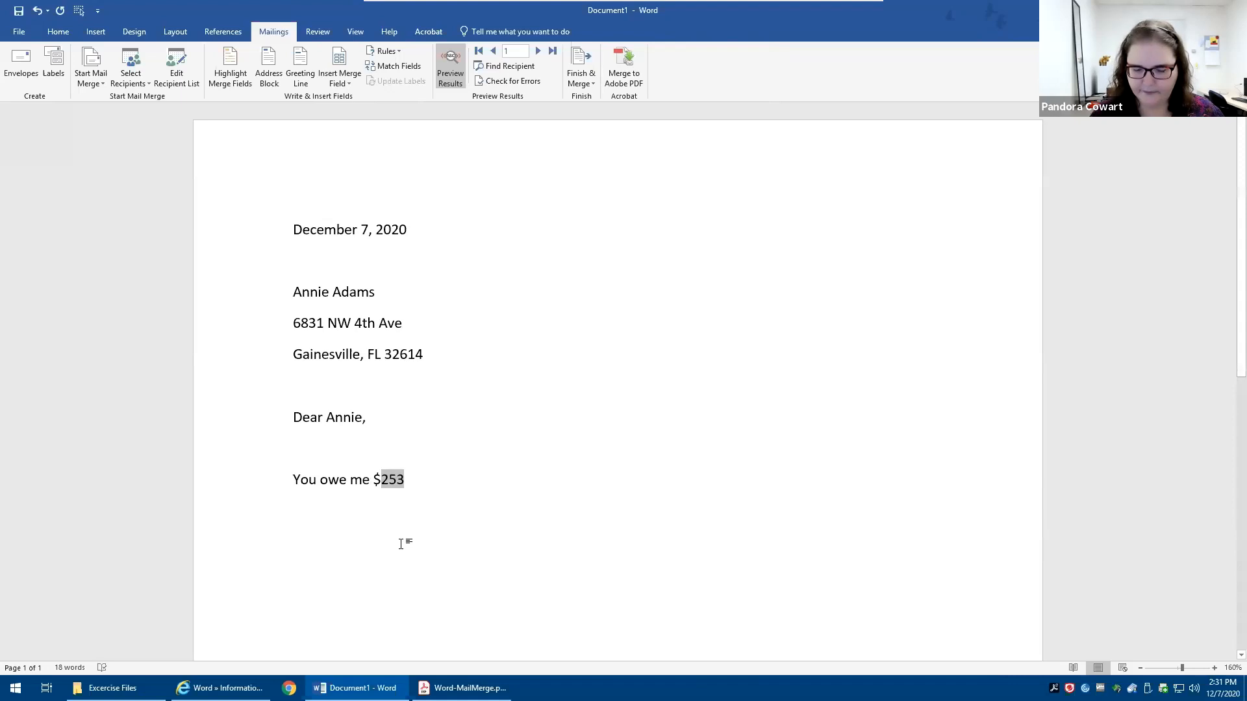
{"action": "type", "text": ".  "}
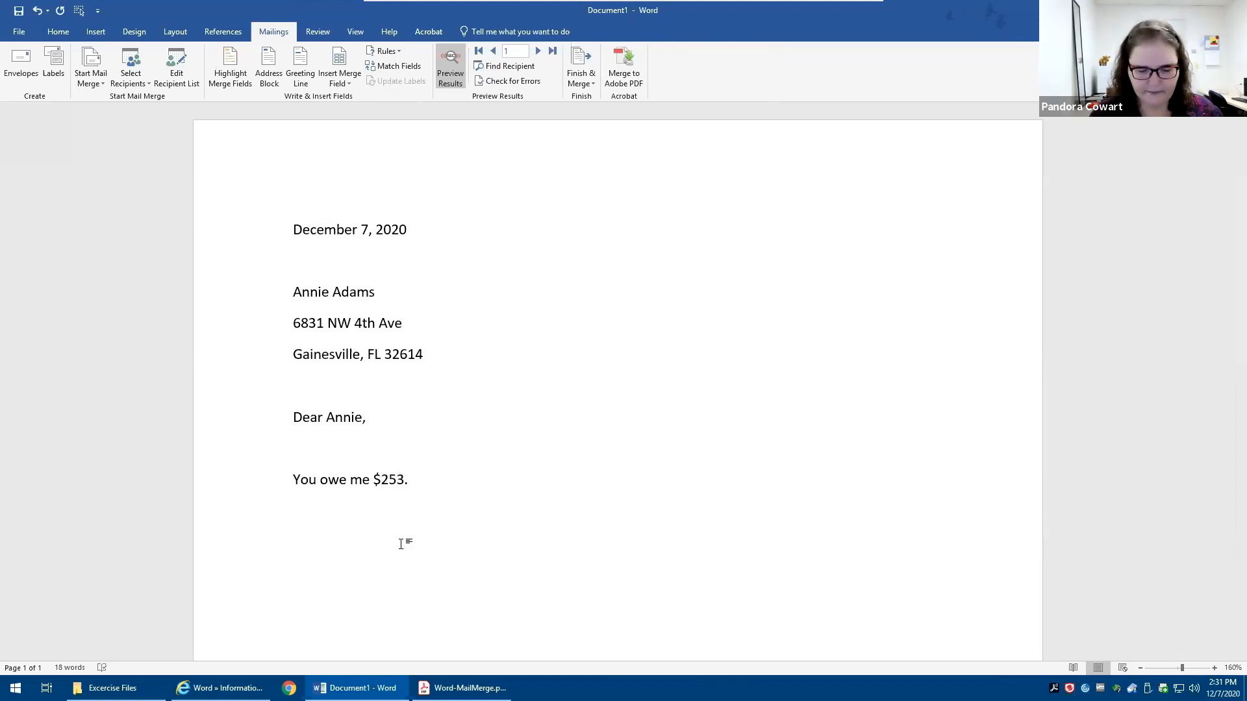
Close the letter with "Love," and the sender's first name on the line below.
{"action": "type", "text": "Love,"}
{"action": "key", "text": "Return"}
{"action": "type", "text": "P"}
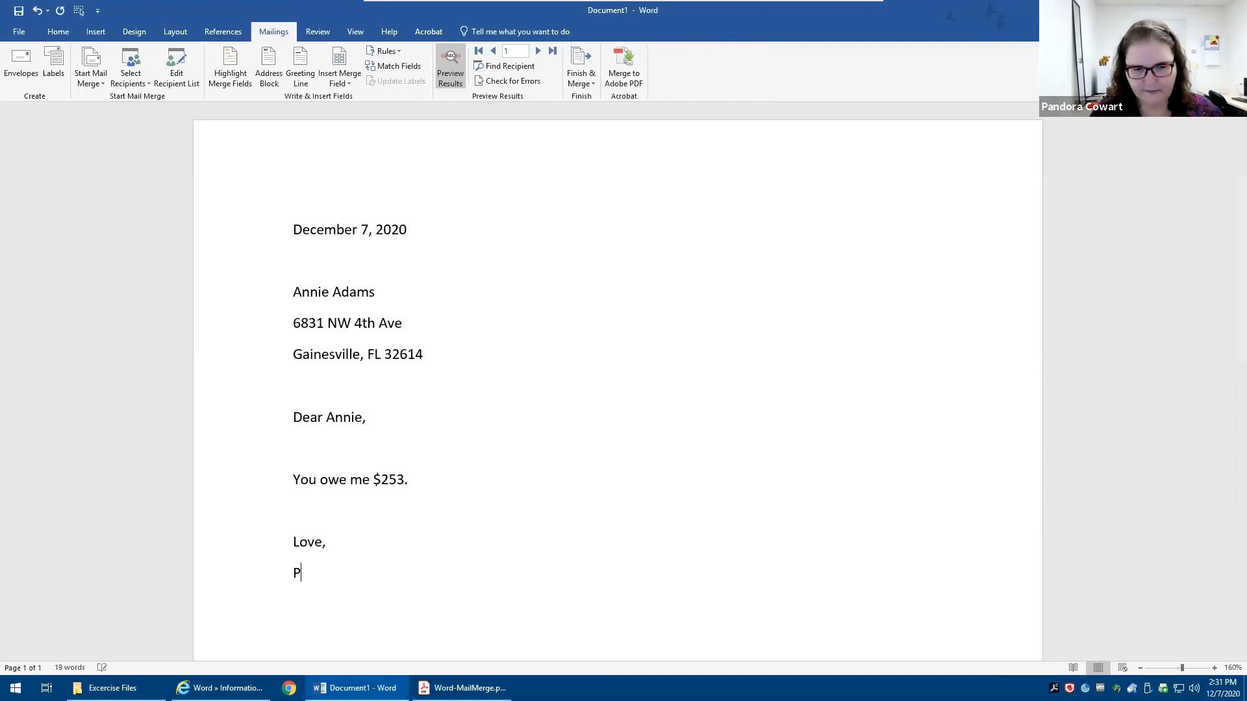
{"action": "type", "text": "androa"}
{"action": "key", "text": "BackSpace"}
{"action": "key", "text": "BackSpace"}
{"action": "key", "text": "BackSpace"}
{"action": "type", "text": "ora"}
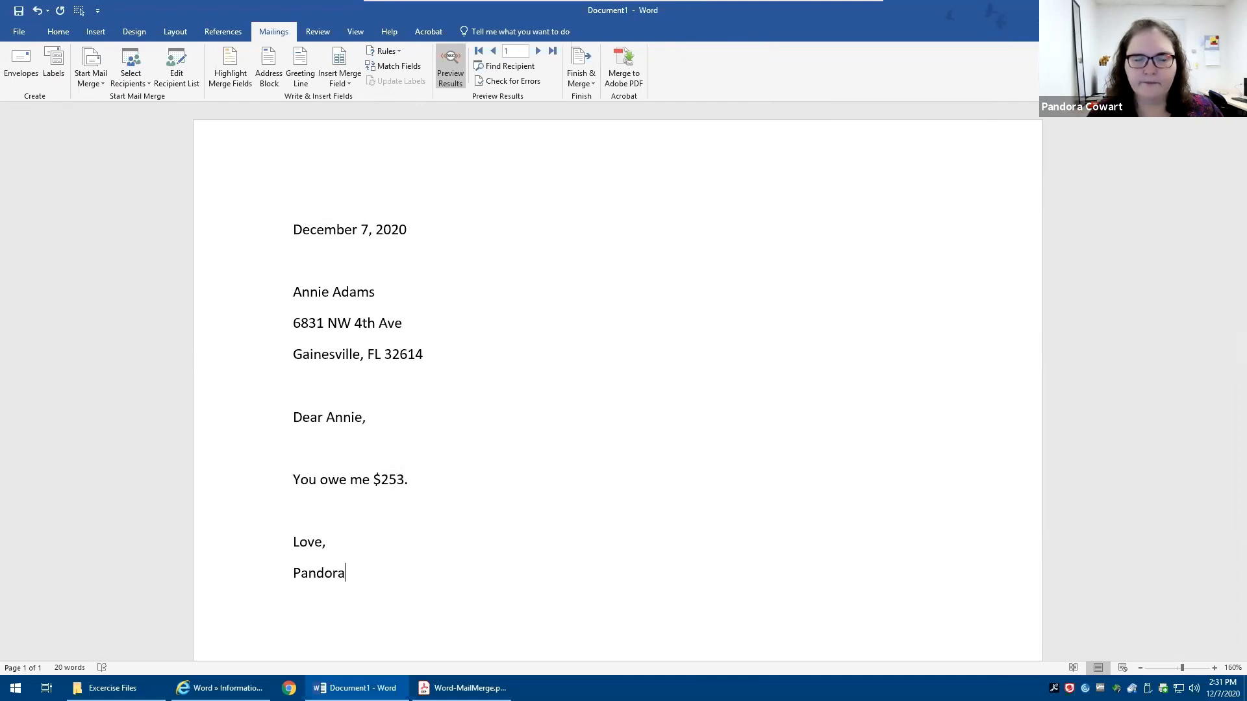
Preview the merged letter for several more recipients up to record 6, the last record, and the first one again.
{"action": "left_click", "coordinate": [538, 52]}
{"action": "left_click", "coordinate": [538, 51]}
{"action": "left_click", "coordinate": [538, 51]}
{"action": "left_click", "coordinate": [539, 51]}
{"action": "left_click", "coordinate": [540, 51]}
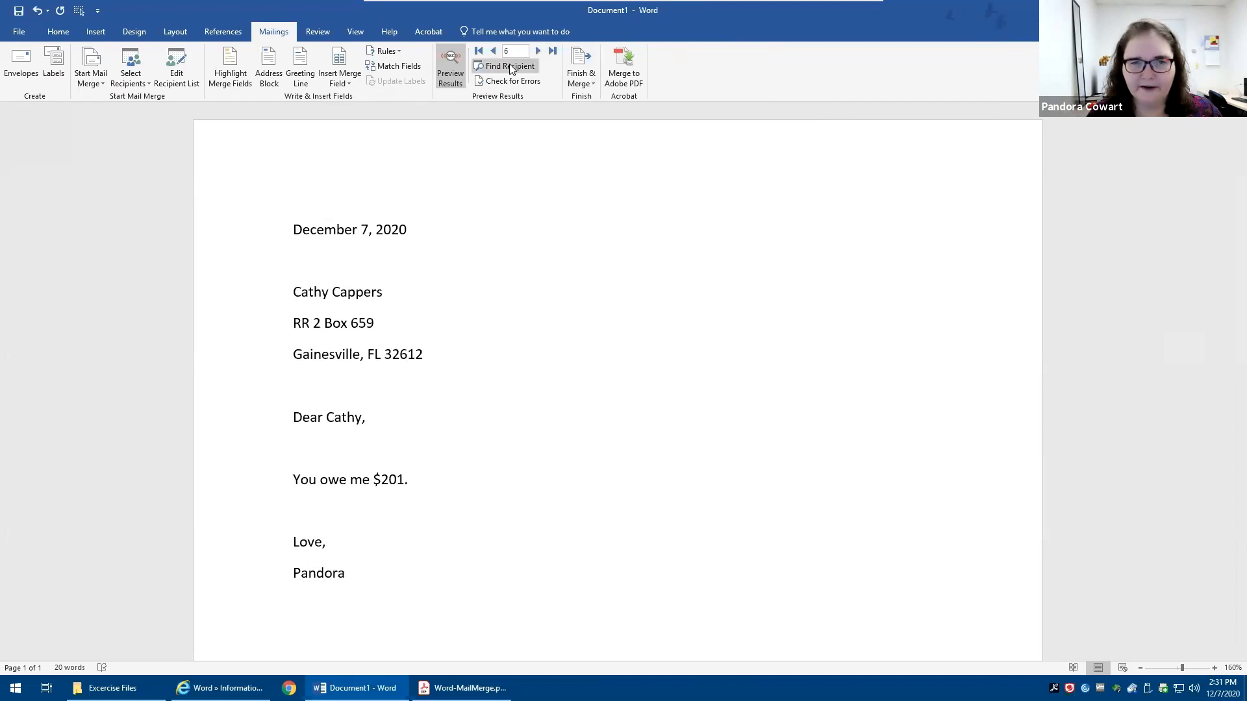
{"action": "left_click", "coordinate": [553, 51]}
{"action": "left_click", "coordinate": [479, 51]}
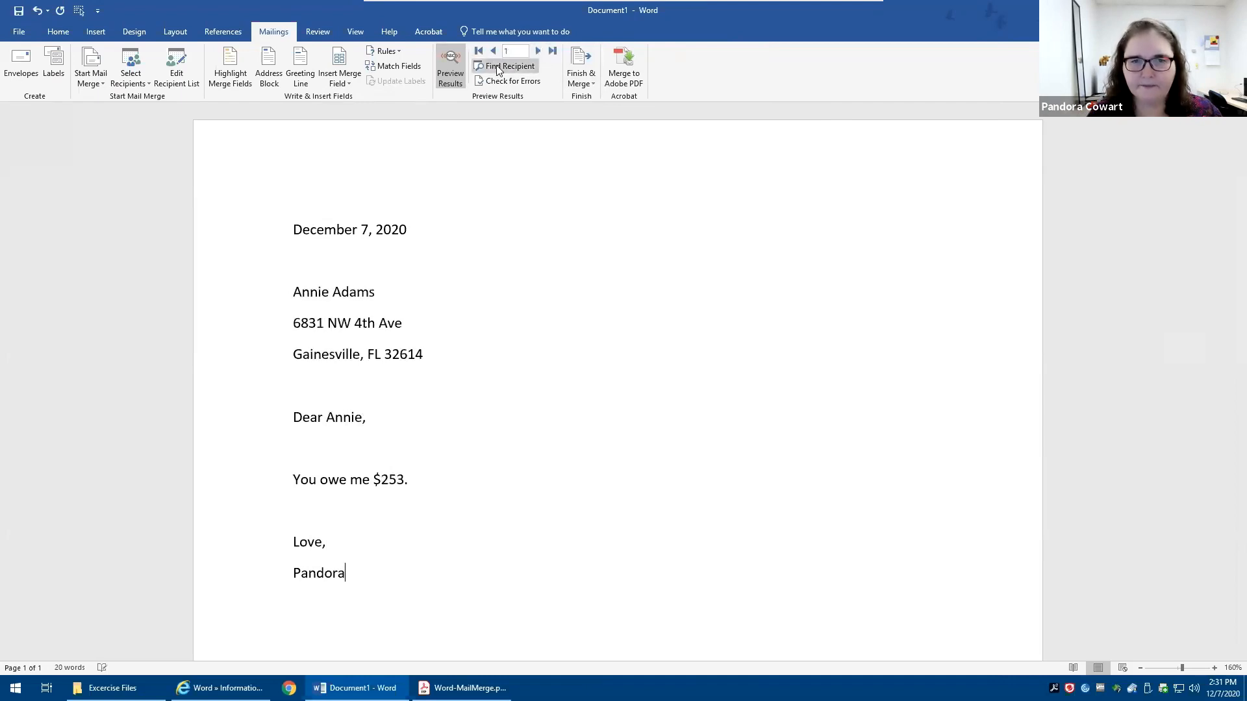
Find a specific recipient's letter by searching all fields for the customer's first name, and close the search.
{"action": "left_click", "coordinate": [508, 66]}
{"action": "type", "text": "e"}
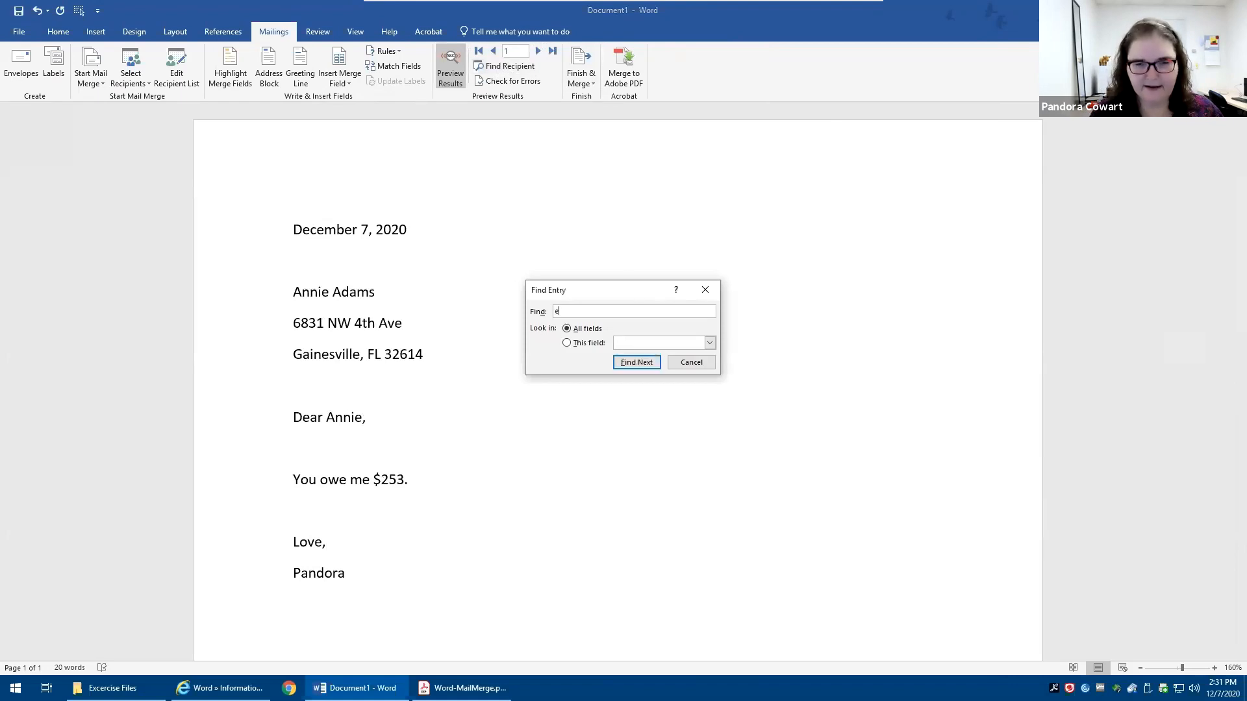
{"action": "type", "text": "ddar"}
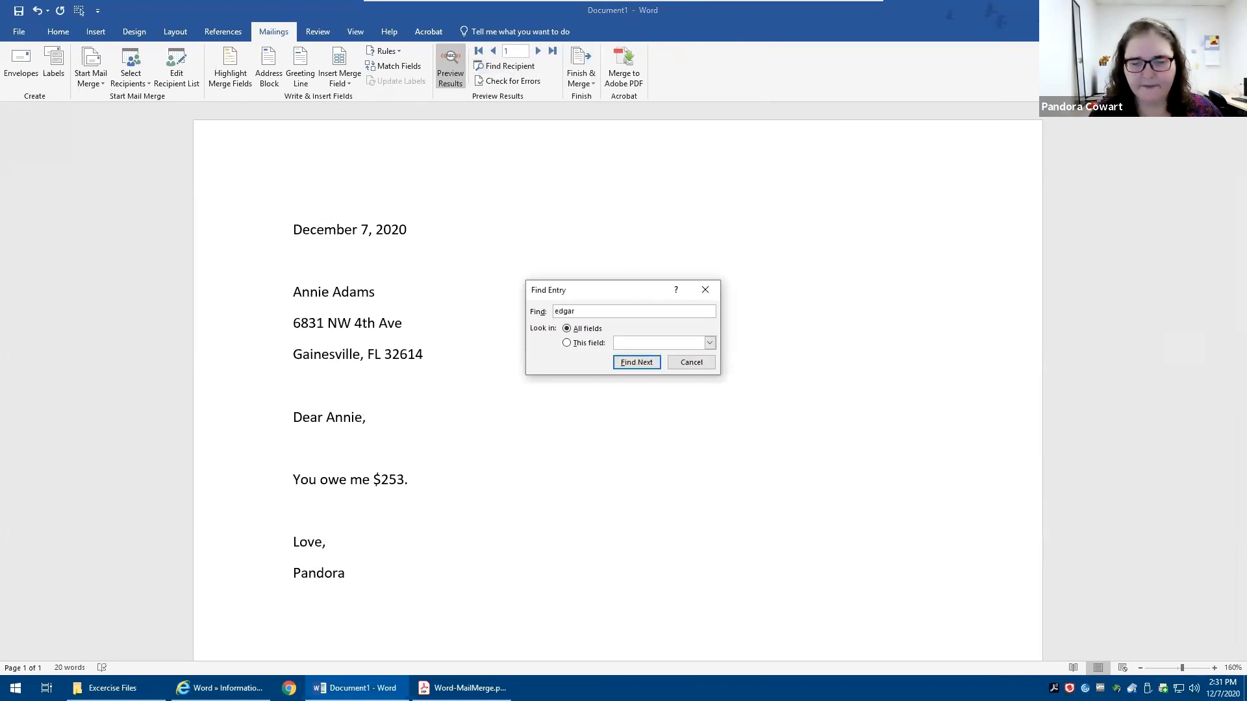
{"action": "key", "text": "Return"}
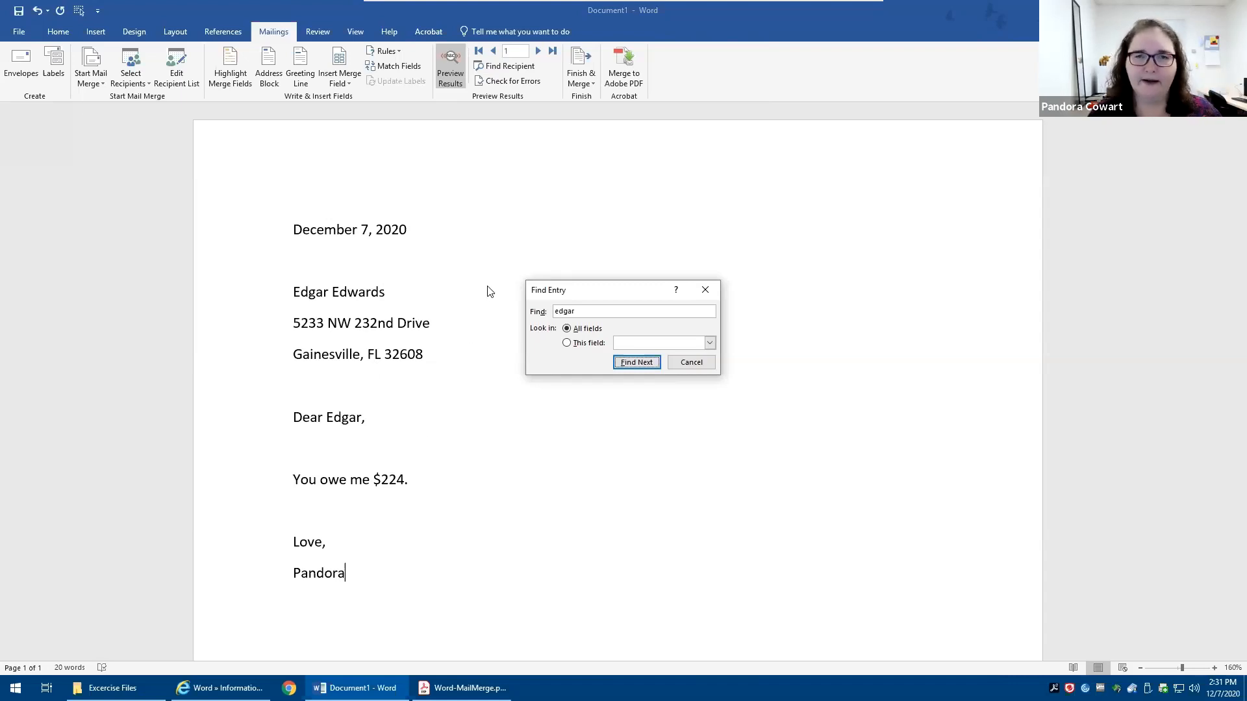
{"action": "left_click", "coordinate": [692, 363]}
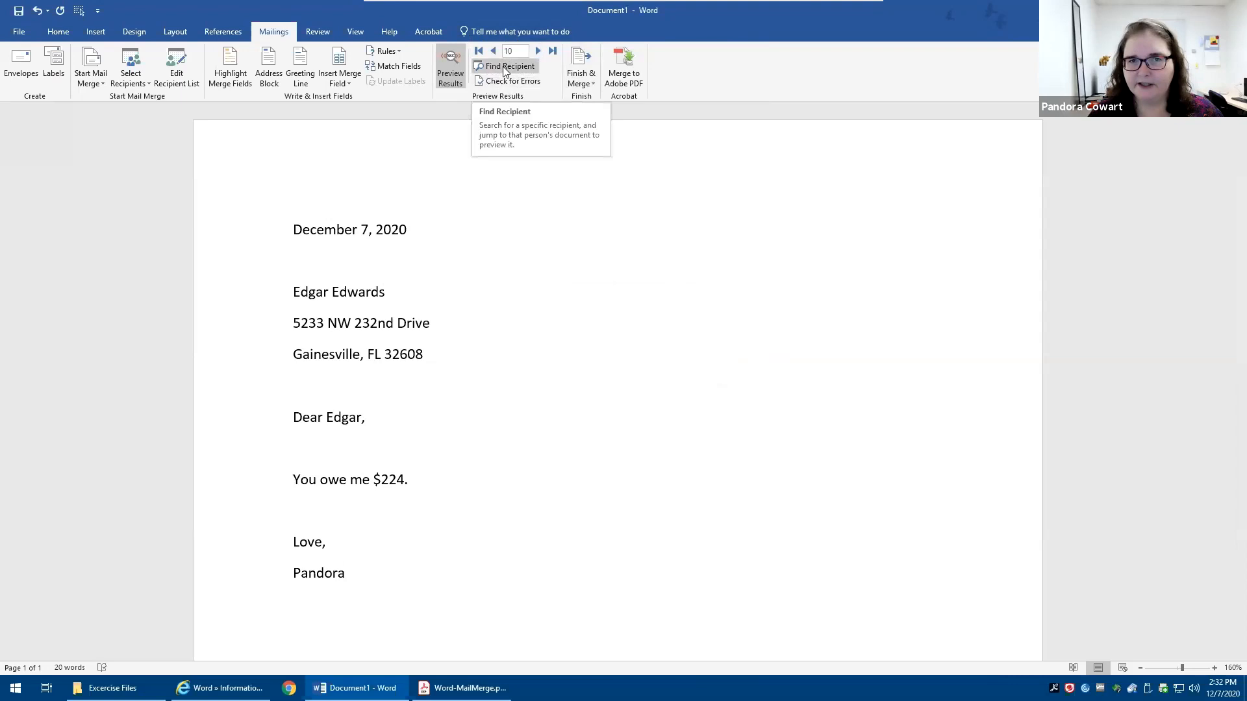
Step the preview forward three recipients to record 13, and switch the letter to its merge fields and back to previewed results.
{"action": "left_click", "coordinate": [380, 352]}
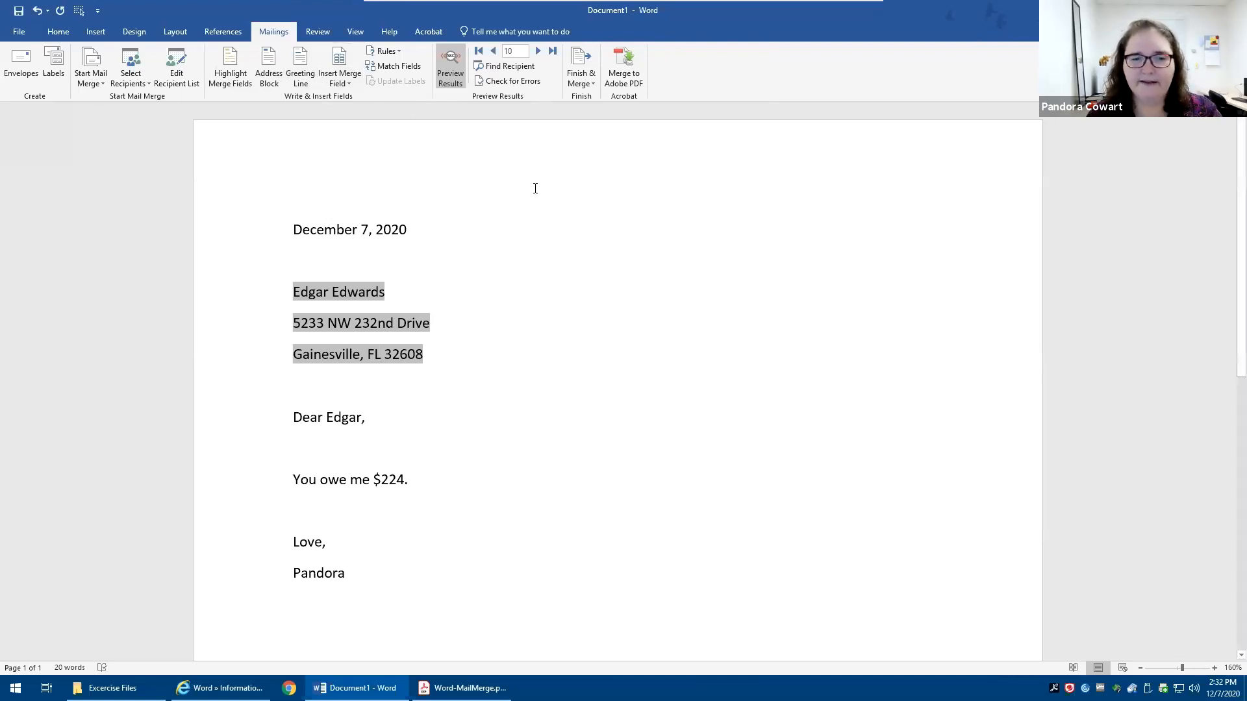
{"action": "left_click", "coordinate": [537, 51]}
{"action": "left_click", "coordinate": [537, 51]}
{"action": "left_click", "coordinate": [537, 52]}
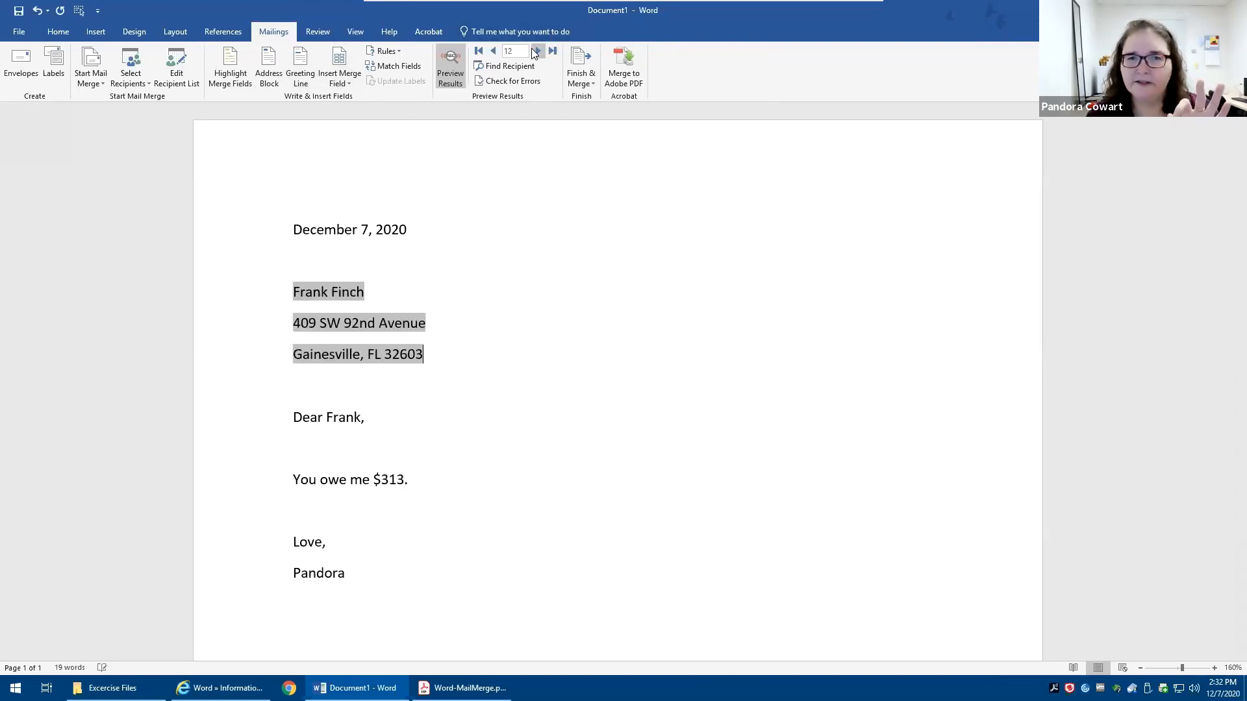
{"action": "left_click", "coordinate": [416, 263]}
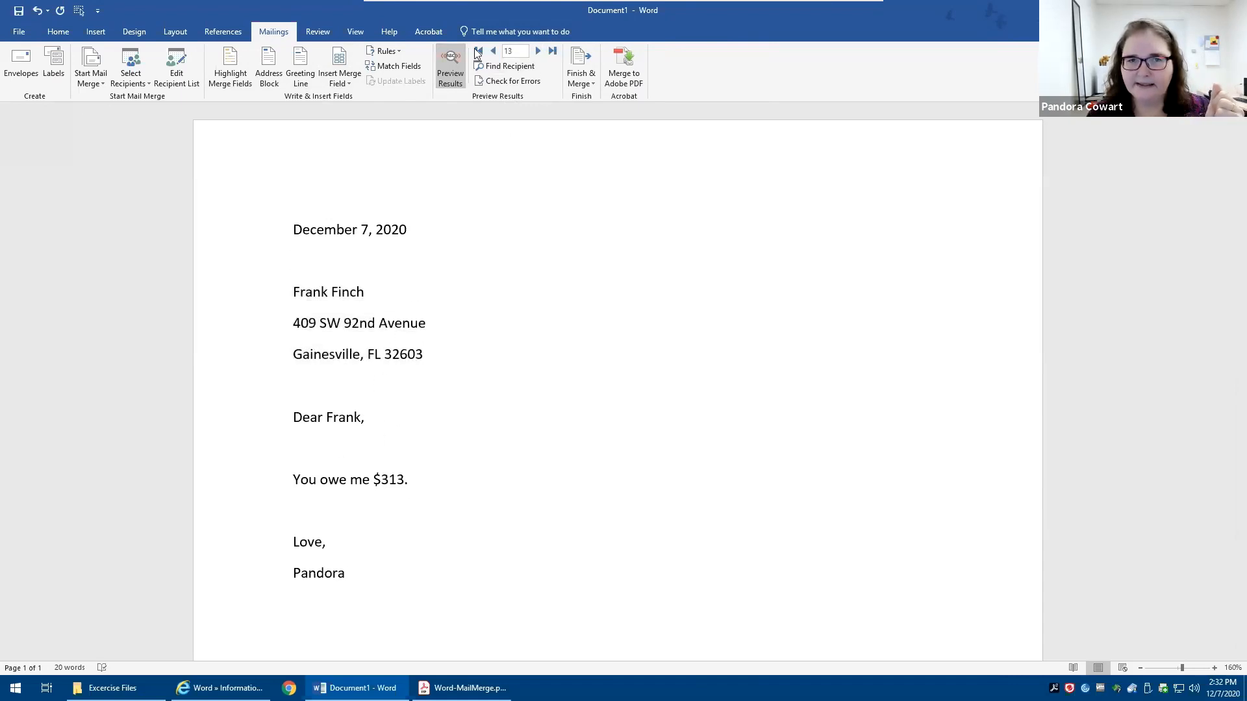
{"action": "left_click", "coordinate": [449, 64]}
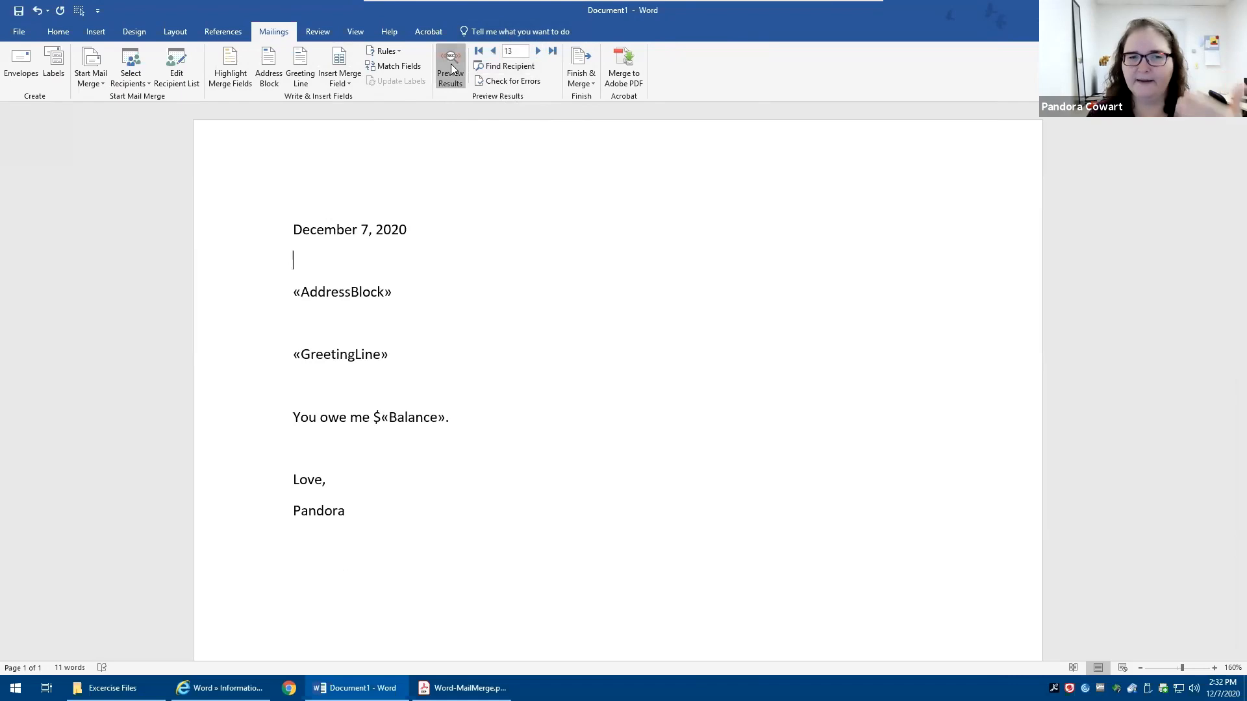
{"action": "left_click", "coordinate": [451, 64]}
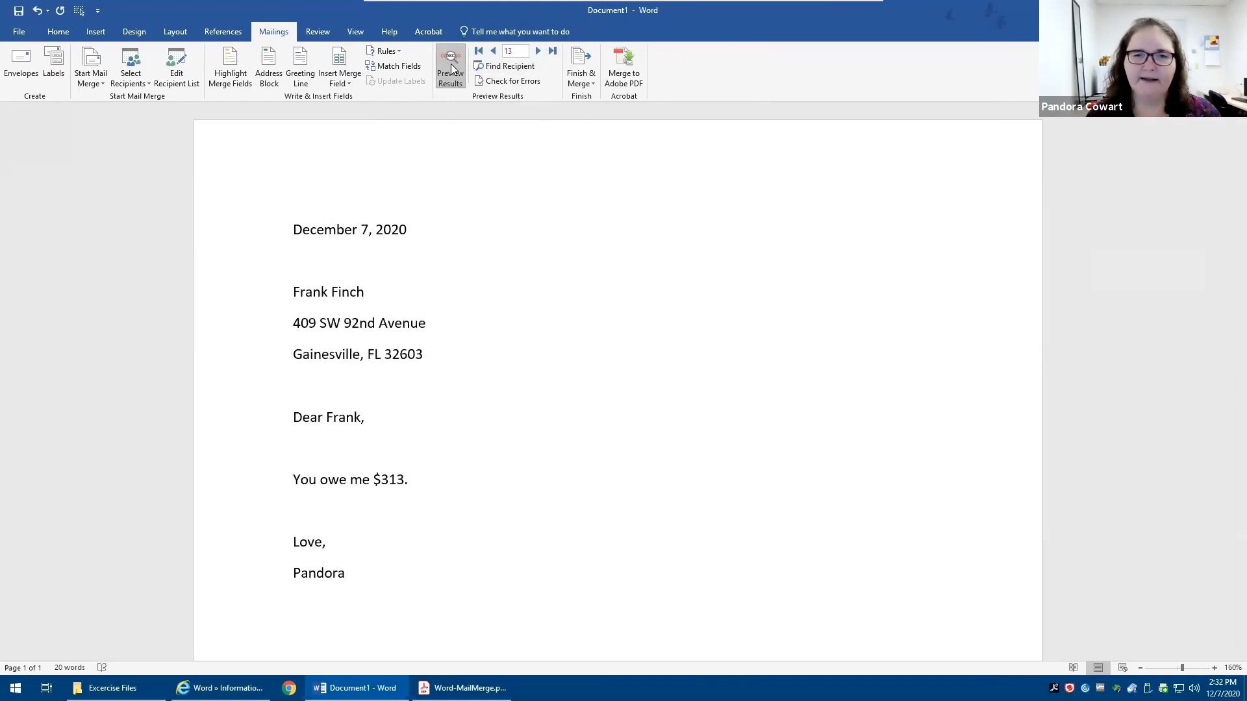
Finish the merge by generating individual letters for all records in a new document.
{"action": "left_click", "coordinate": [584, 76]}
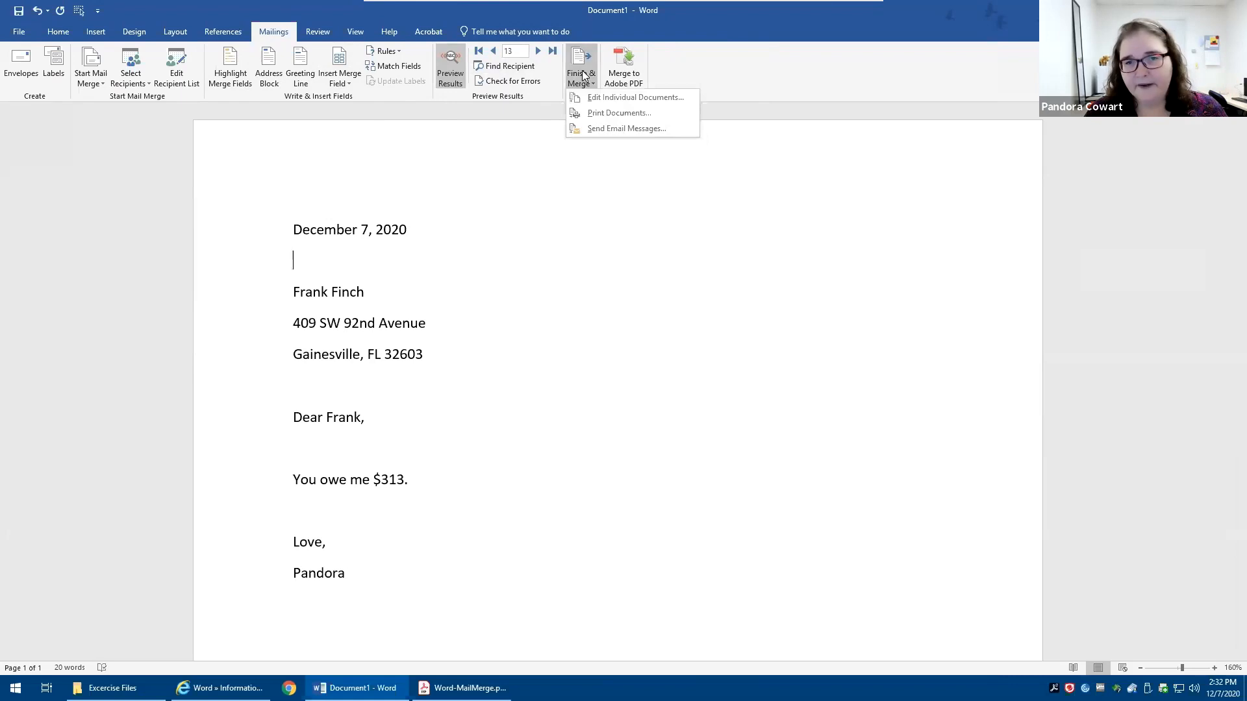
{"action": "left_click", "coordinate": [631, 101]}
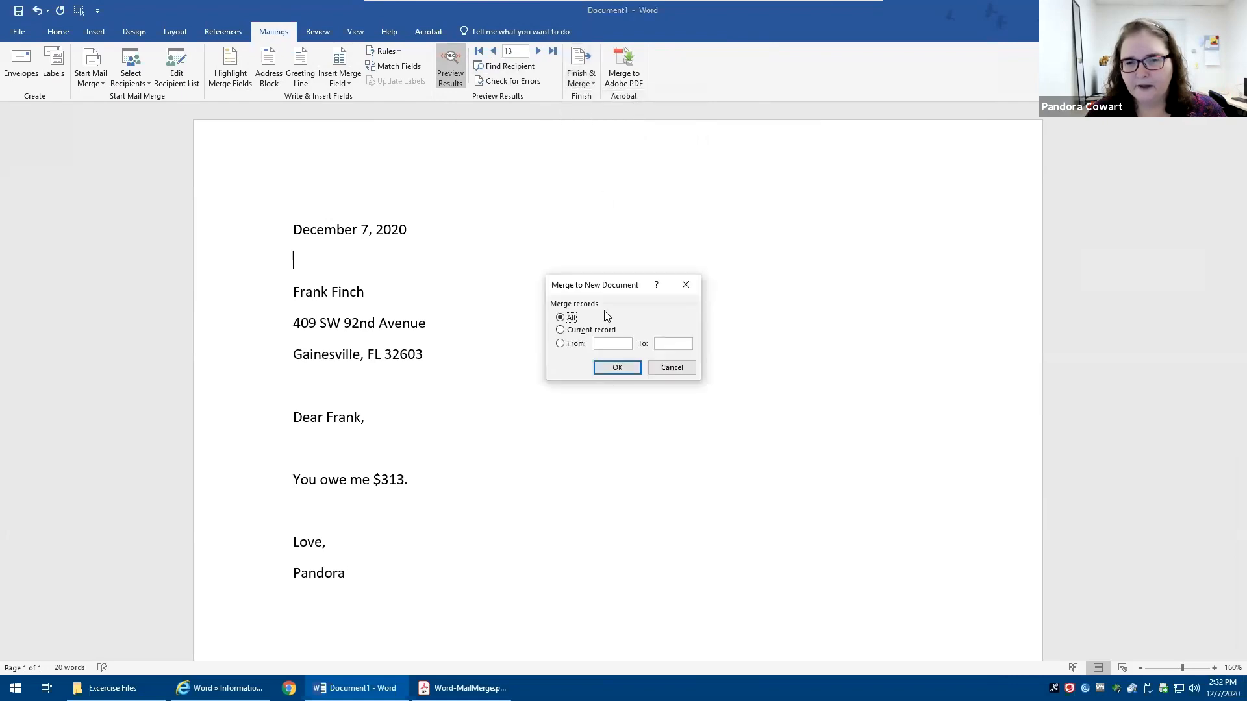
{"action": "left_click", "coordinate": [618, 369]}
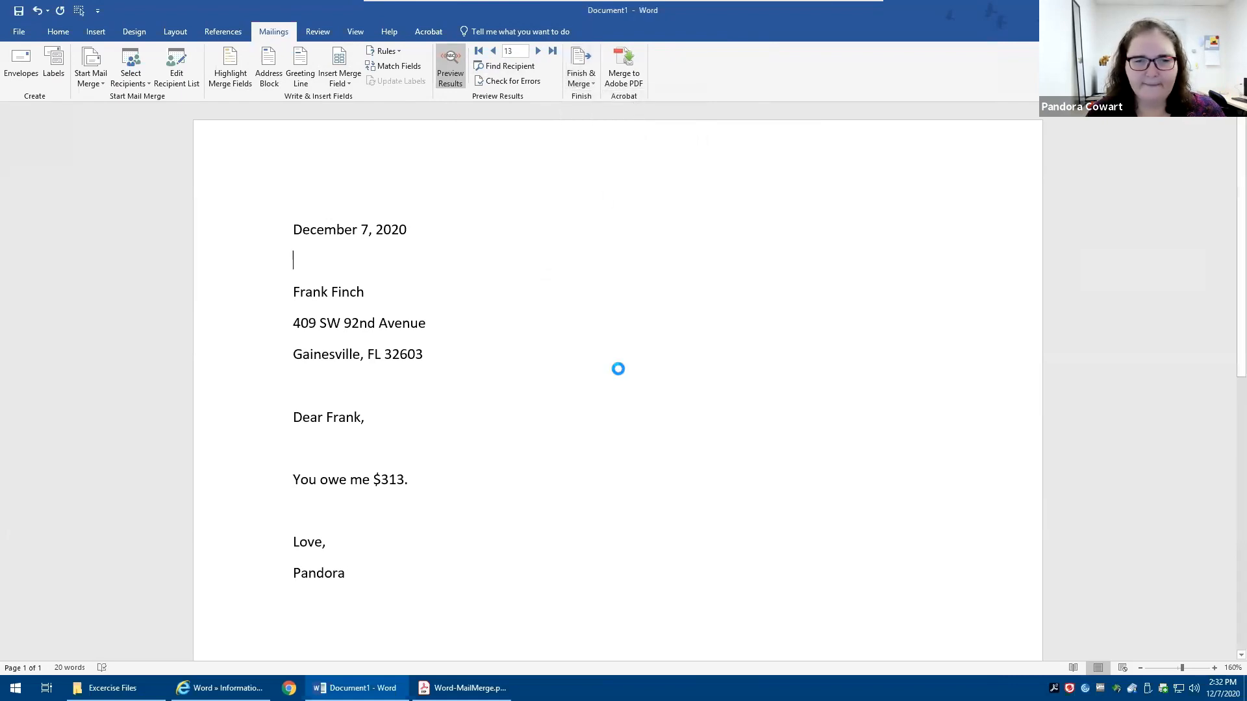
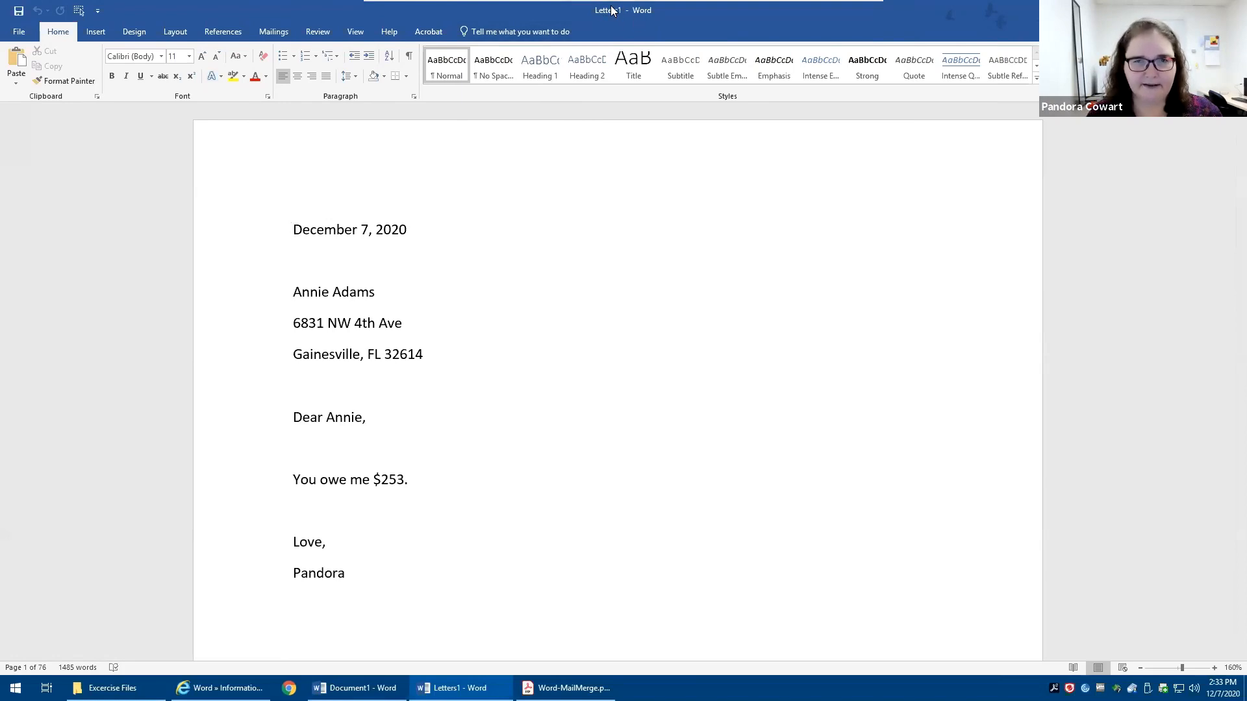
Check the mailing commands in the merged letters document, and close it without saving.
{"action": "mouse_move", "coordinate": [598, 5]}
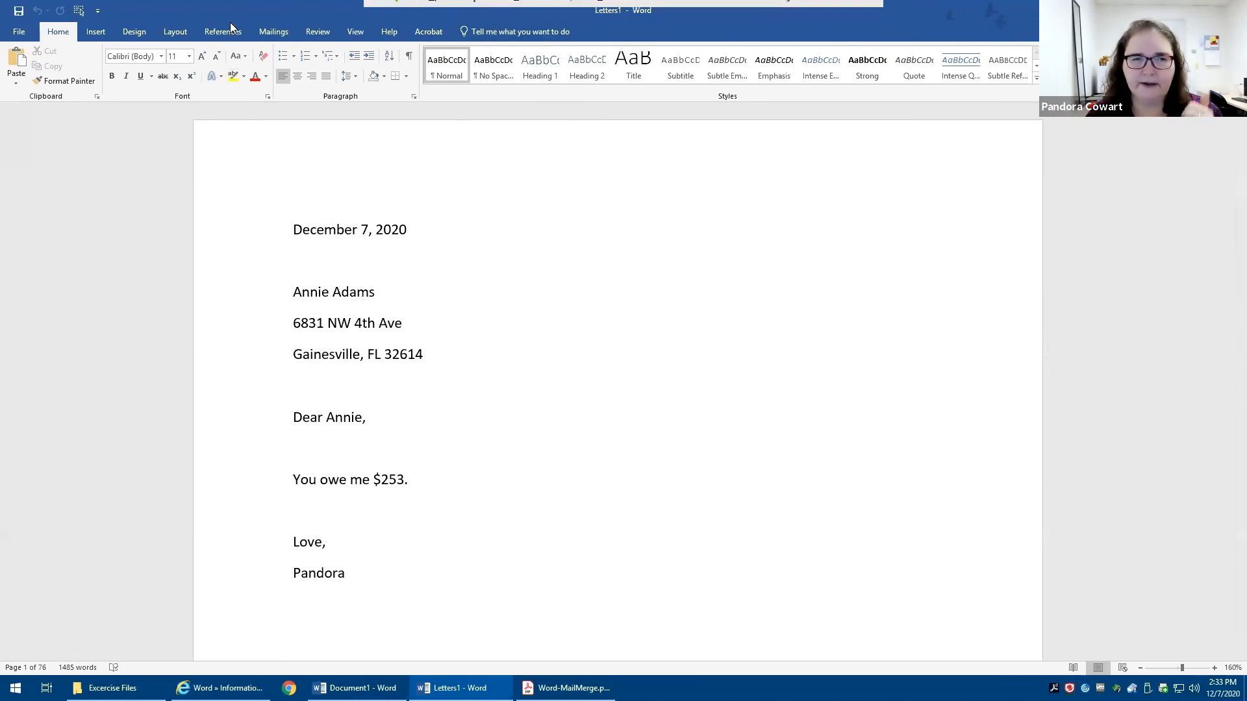
{"action": "left_click", "coordinate": [273, 33]}
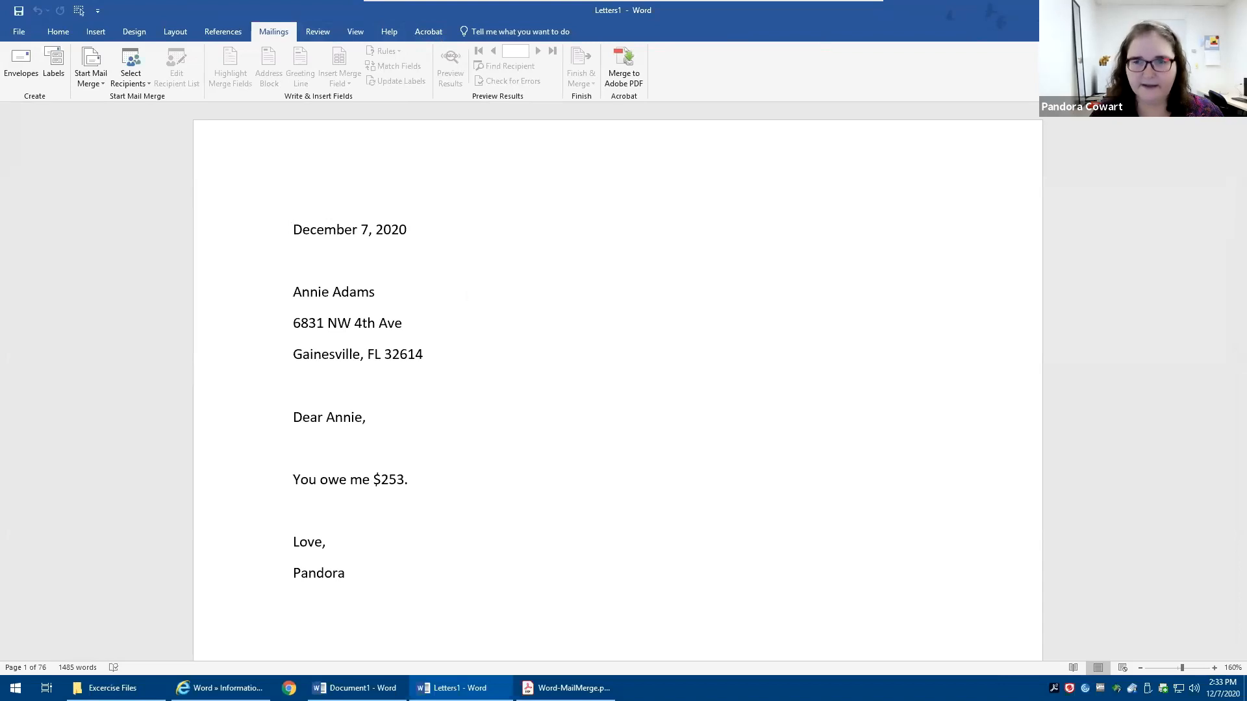
{"action": "key", "text": "ctrl+w"}
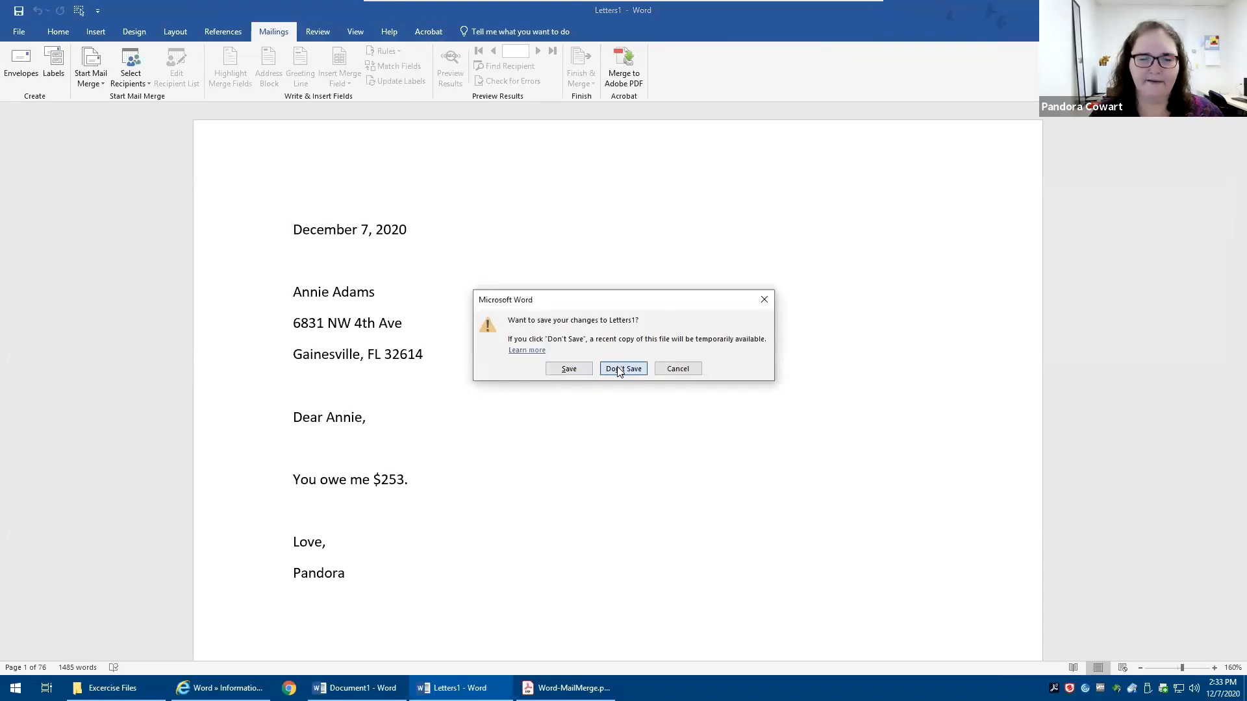
{"action": "left_click", "coordinate": [619, 370]}
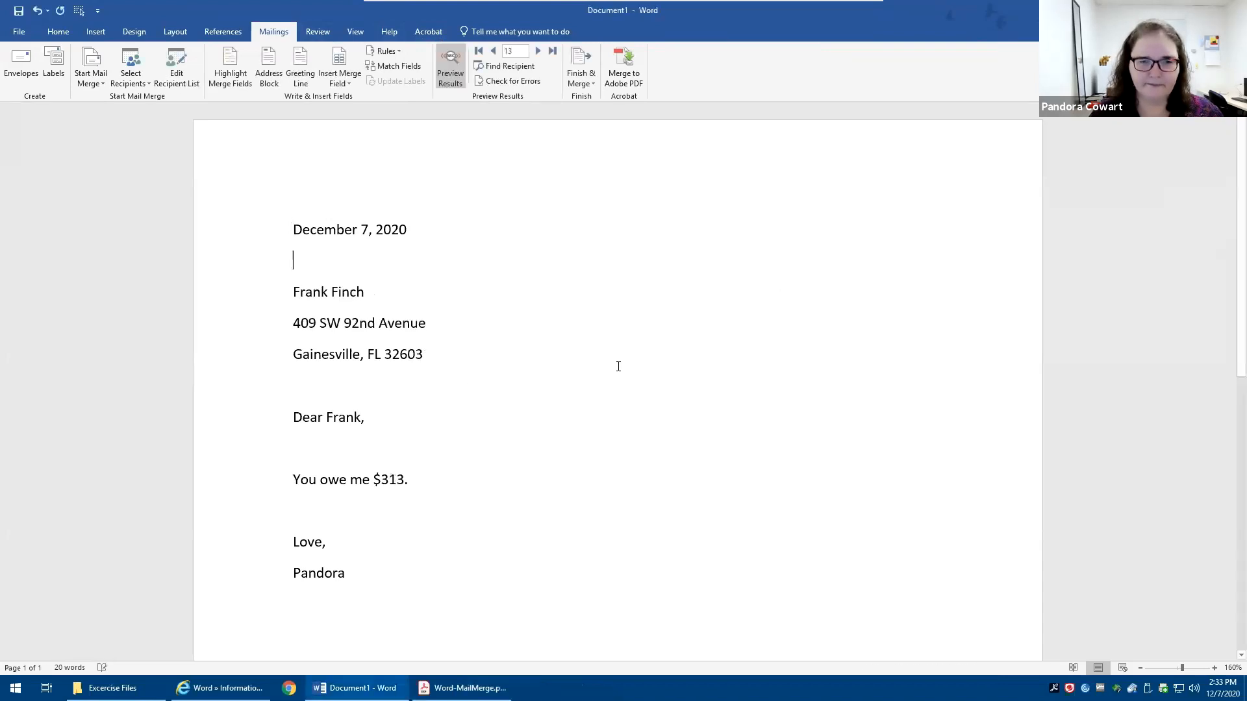
Apply the No Spacing style to the entire main letter.
{"action": "key", "text": "ctrl+a"}
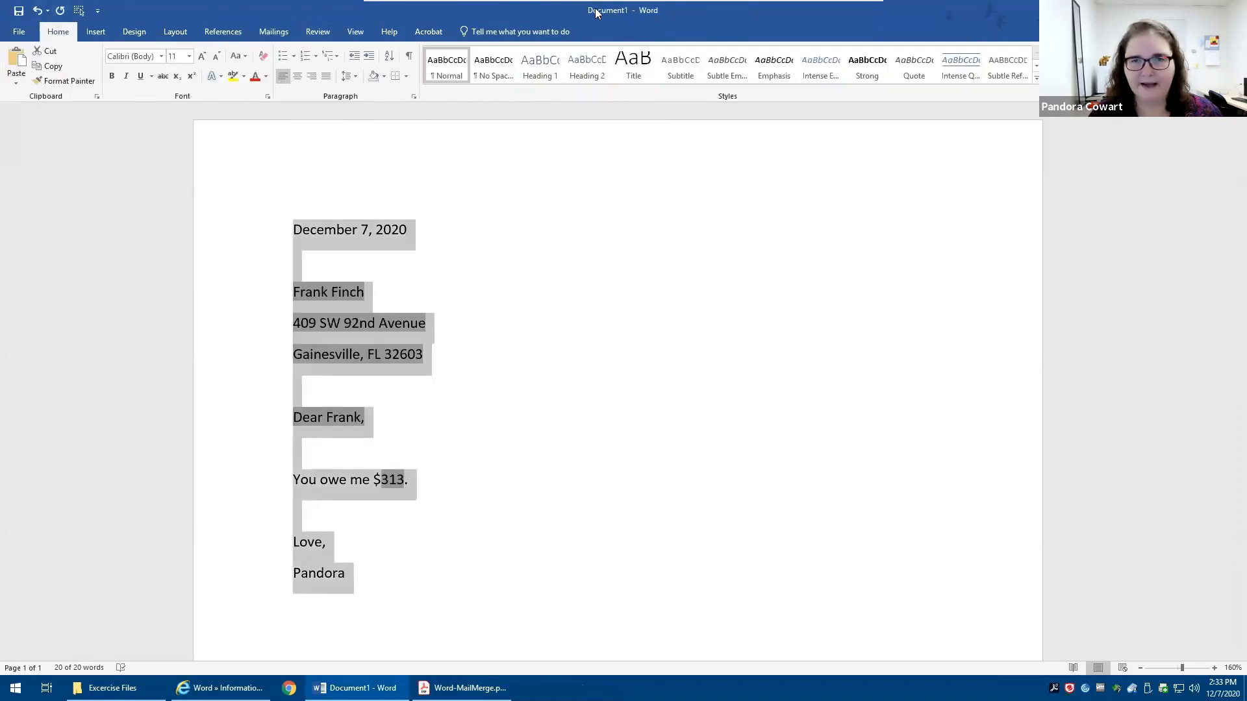
{"action": "left_click", "coordinate": [491, 70]}
{"action": "left_click", "coordinate": [459, 450]}
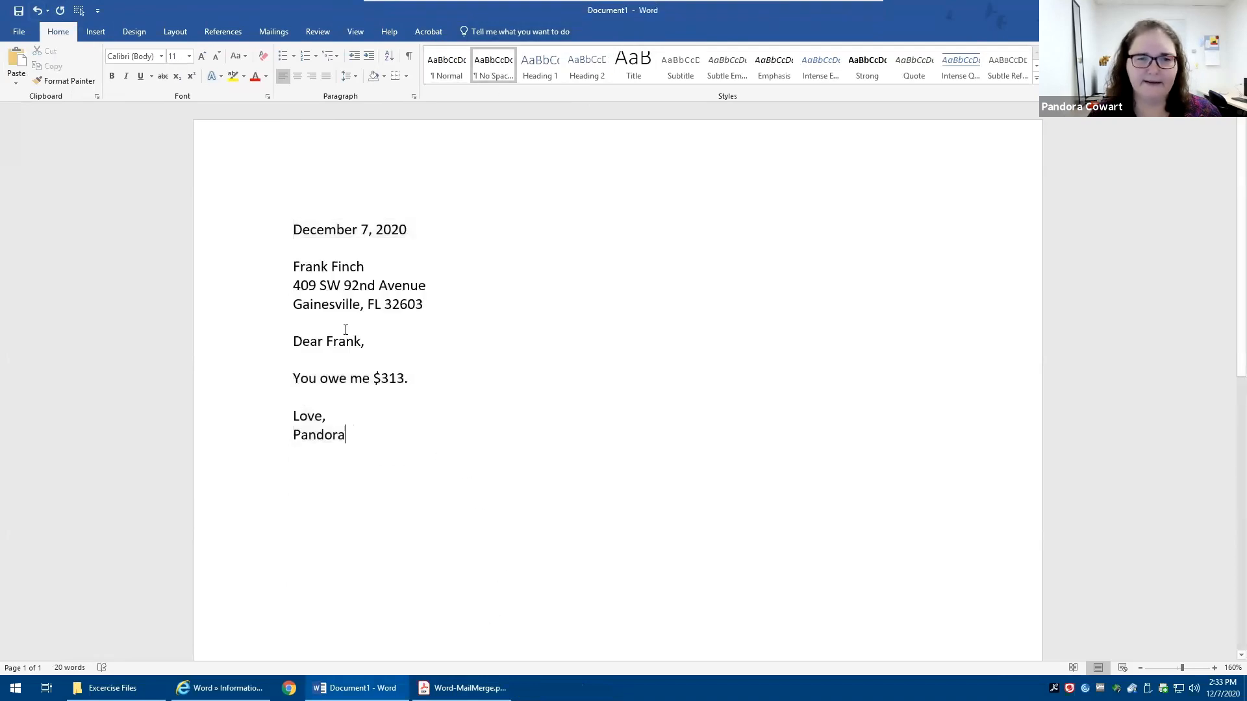
Make the date line bold and add two blank lines between "Love," and the sender's name.
{"action": "left_click", "coordinate": [252, 234]}
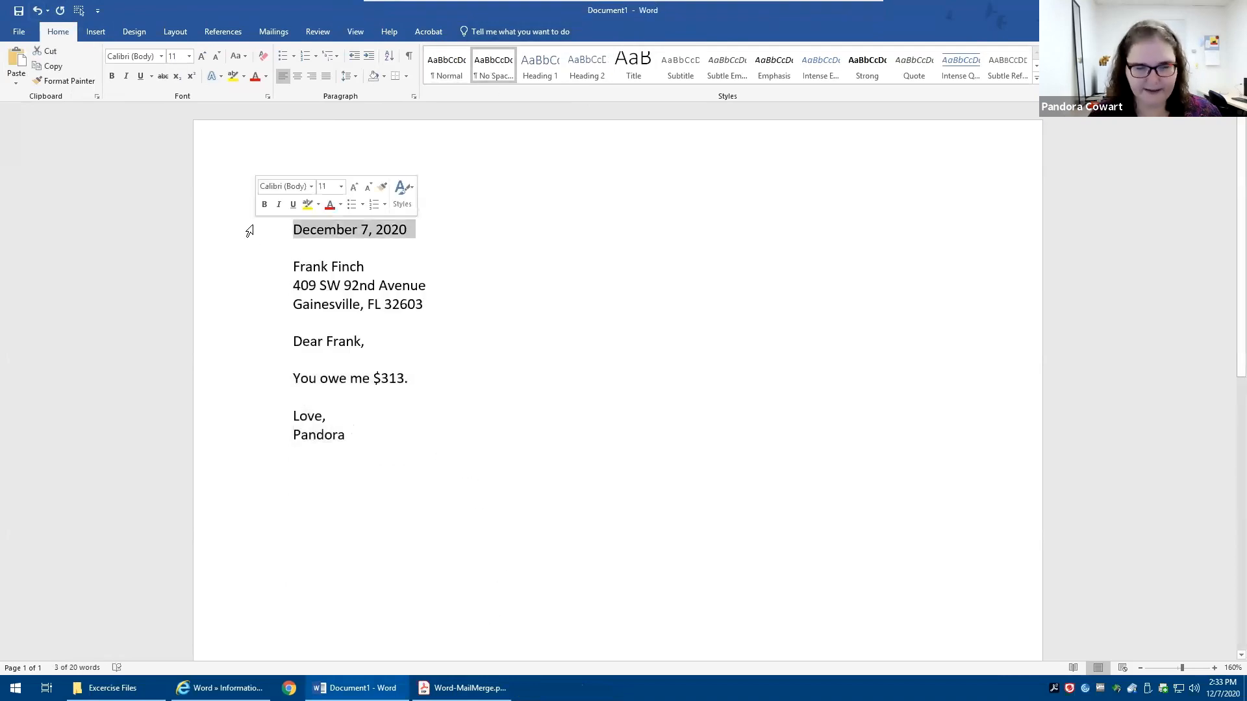
{"action": "key", "text": "ctrl+b"}
{"action": "left_click", "coordinate": [400, 493]}
{"action": "left_click", "coordinate": [379, 417]}
{"action": "key", "text": "Return"}
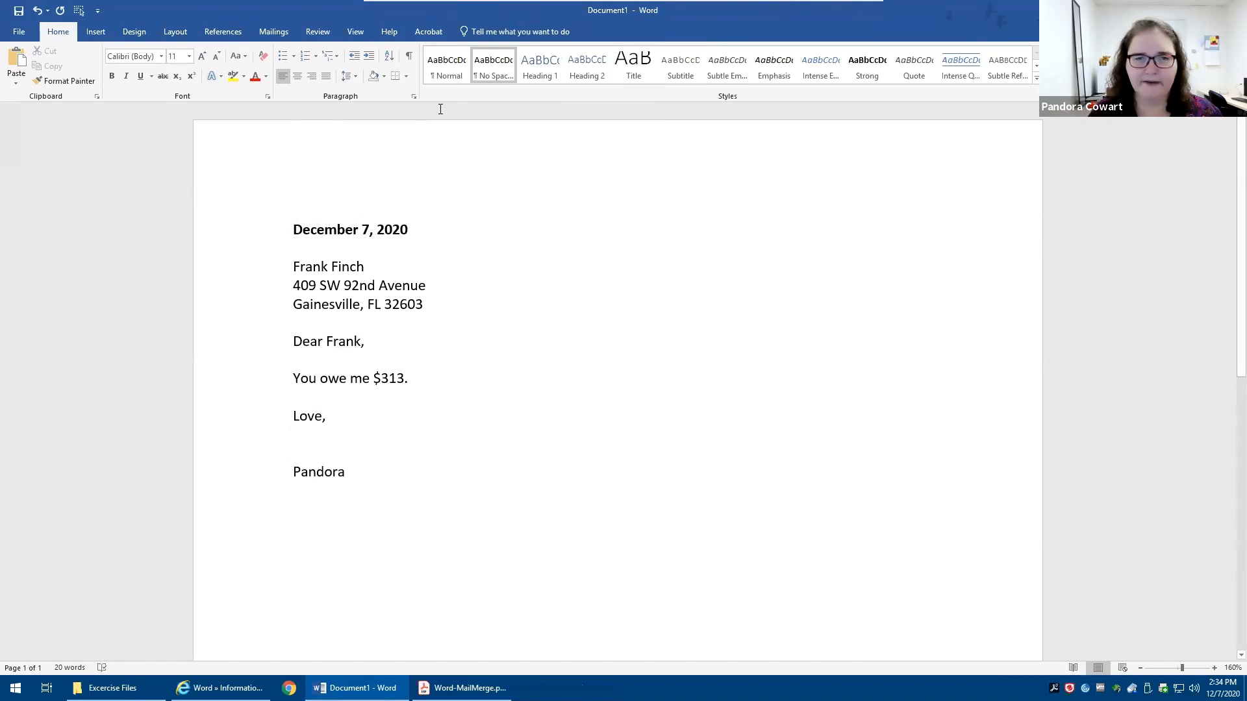
Merge all records of the reformatted letter into a new document of individual letters.
{"action": "left_click", "coordinate": [266, 31]}
{"action": "left_click", "coordinate": [570, 79]}
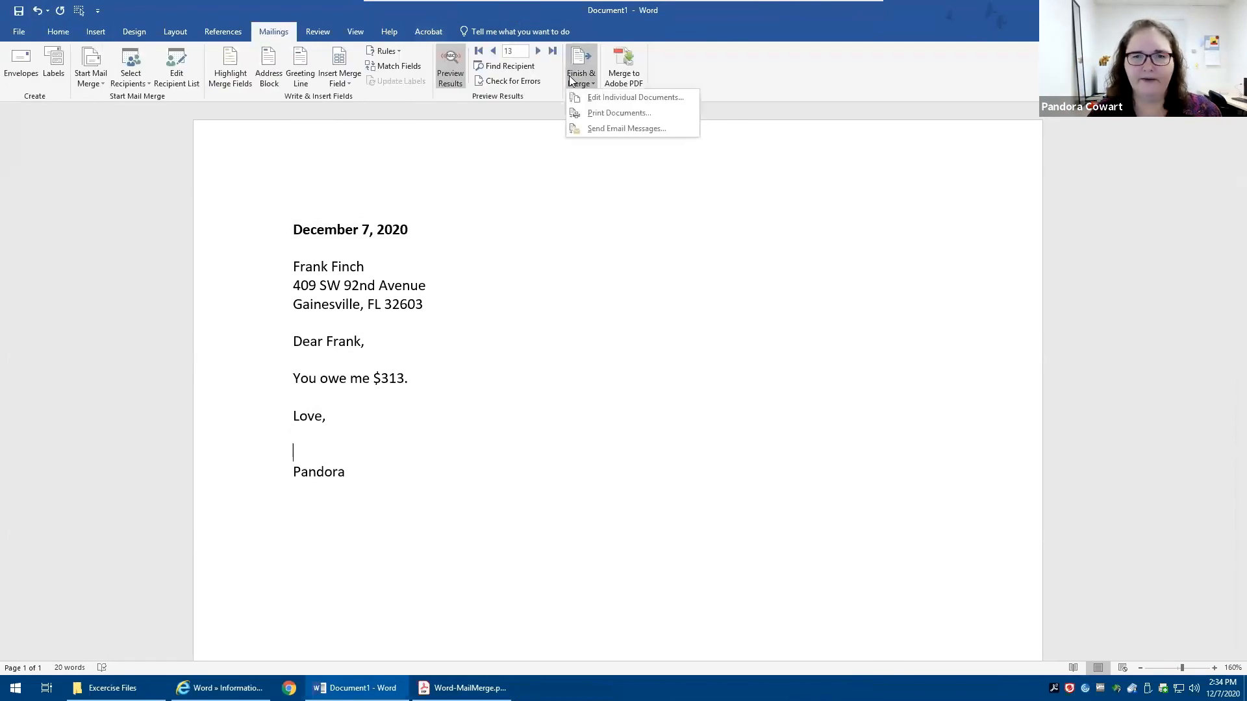
{"action": "left_click", "coordinate": [599, 98]}
{"action": "left_click", "coordinate": [622, 369]}
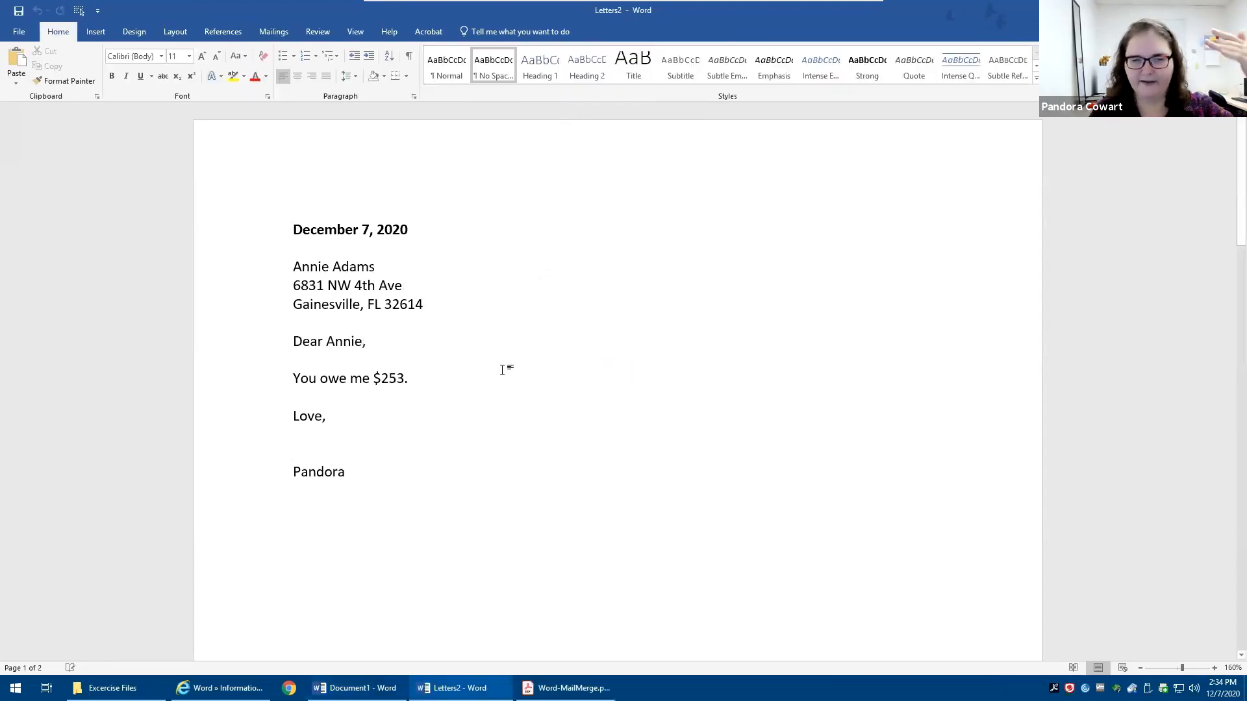
Page through the merged letters in Letters2 and close that document without saving it.
{"action": "scroll", "coordinate": [503, 371], "scroll_direction": "down", "scroll_amount": 15}
{"action": "scroll", "coordinate": [503, 370], "scroll_direction": "down", "scroll_amount": 20}
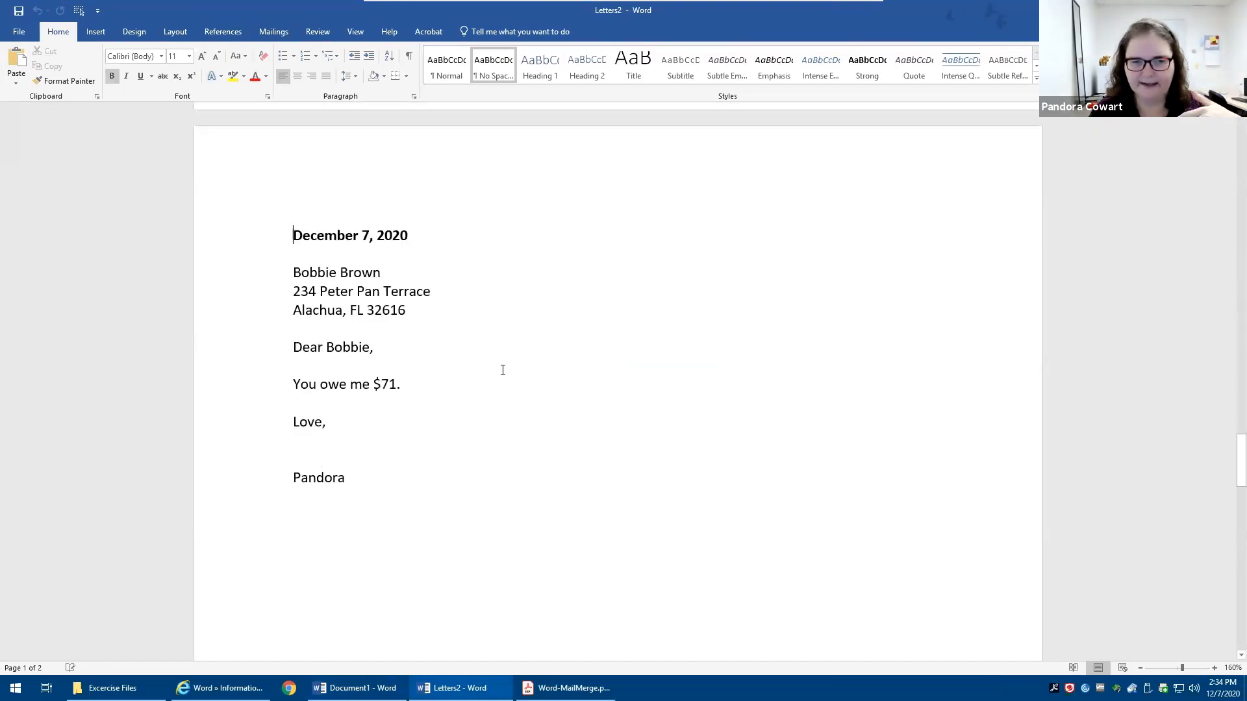
{"action": "key", "text": "ctrl+Page_Down"}
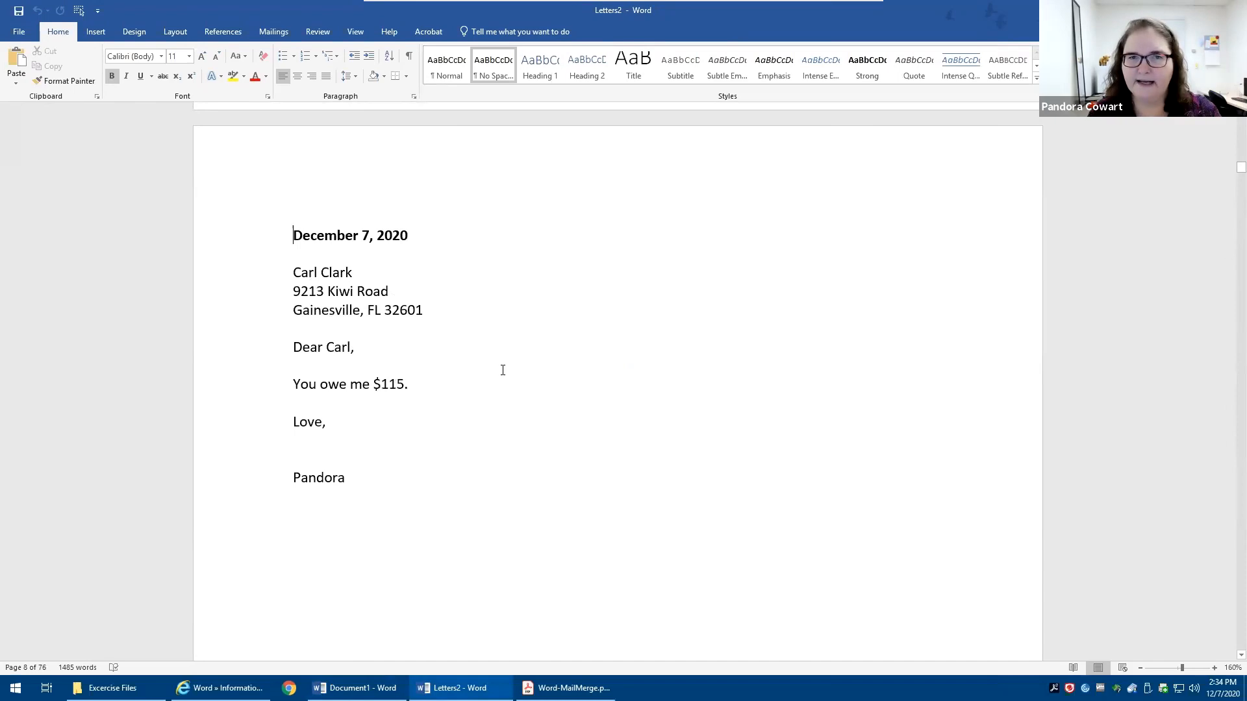
{"action": "key", "text": "ctrl+Page_Down"}
{"action": "key", "text": "ctrl+Page_Down"}
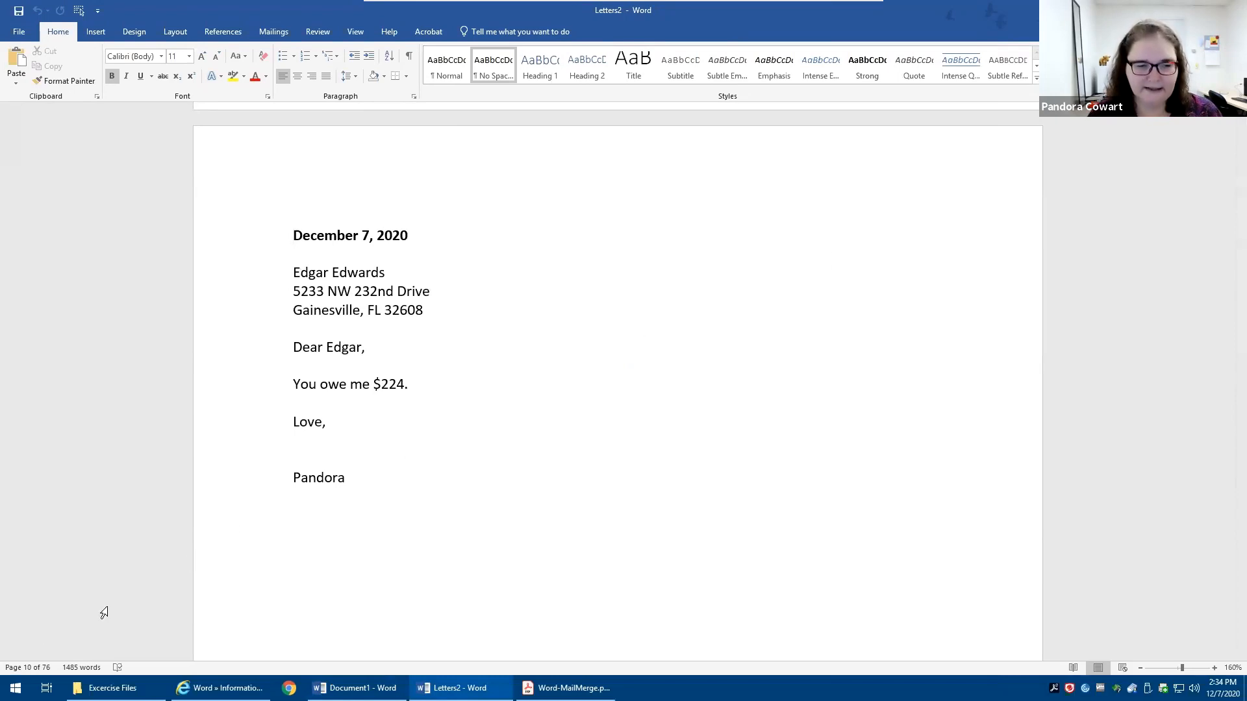
{"action": "key", "text": "ctrl+w"}
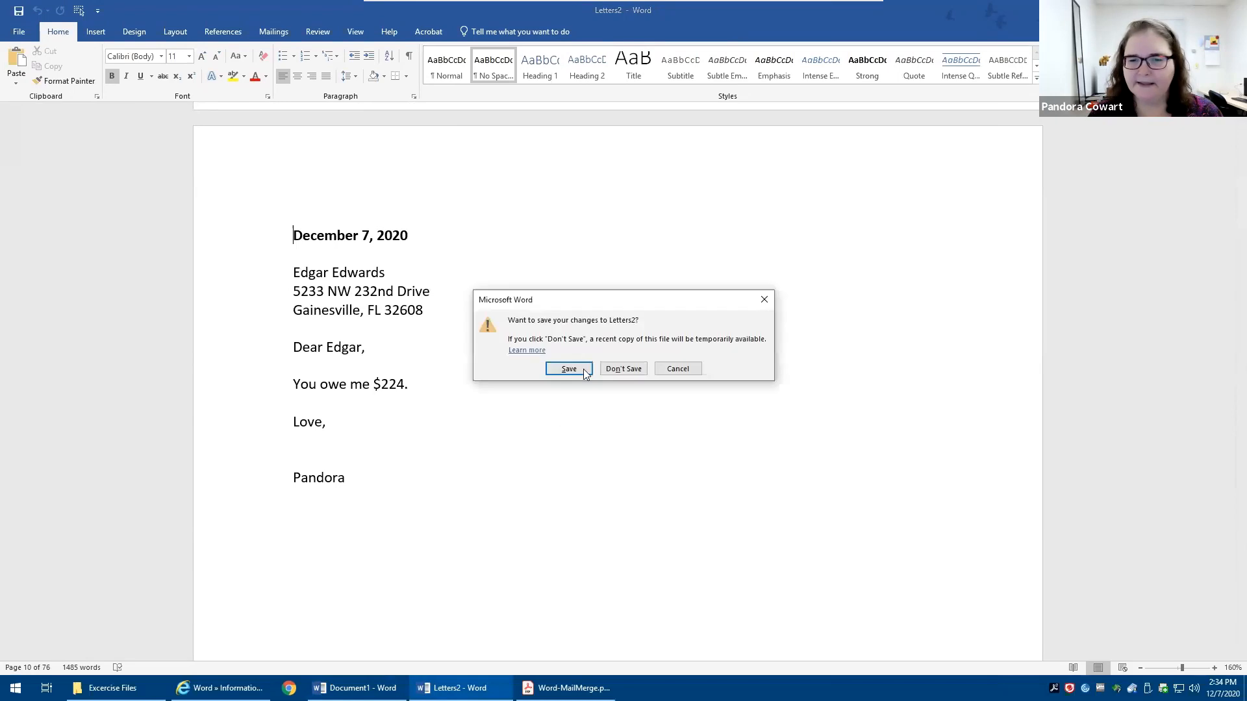
{"action": "left_click", "coordinate": [625, 370]}
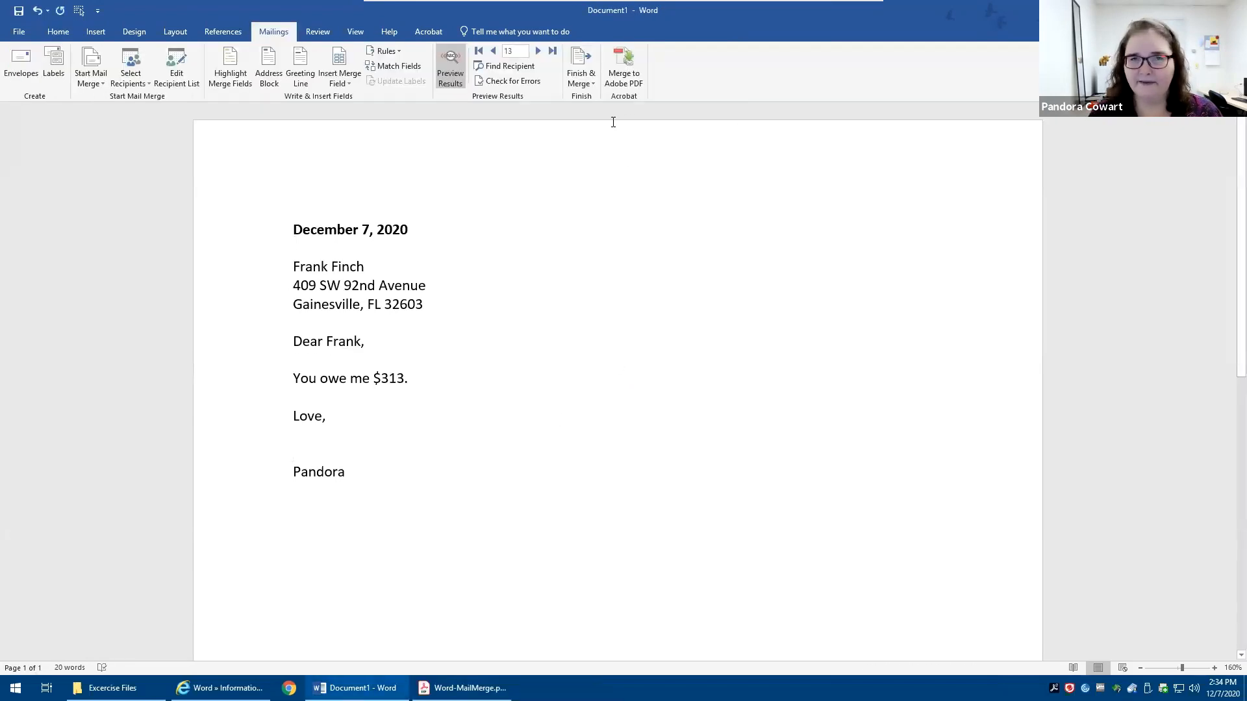
Close the mail merge main document, saving it as LetterToMerge in the Excercise Files folder.
{"action": "key", "text": "ctrl+w"}
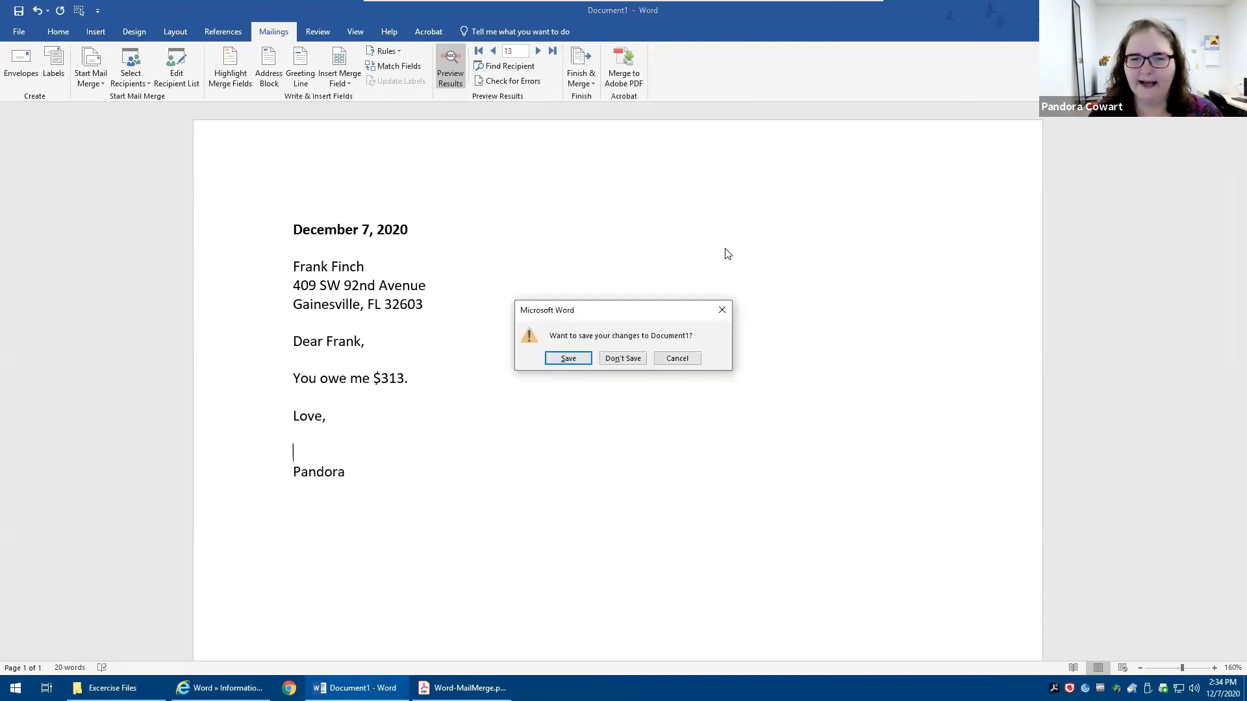
{"action": "left_click", "coordinate": [567, 358]}
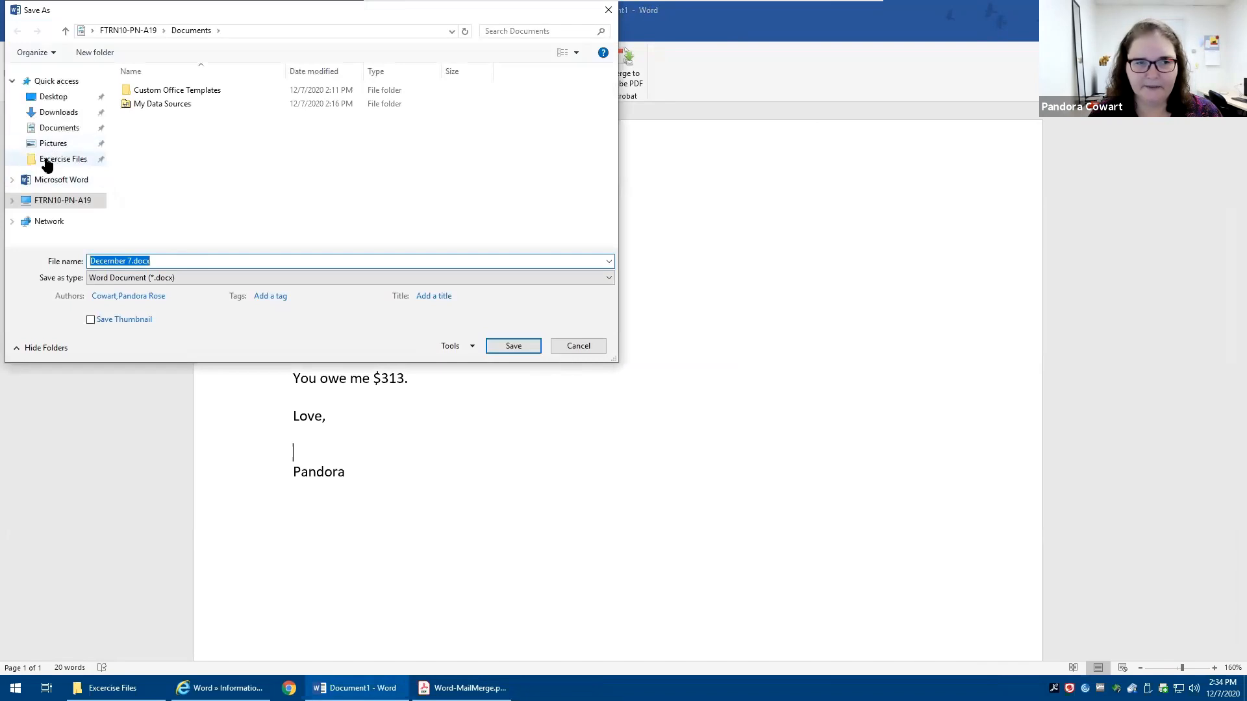
{"action": "left_click", "coordinate": [49, 160]}
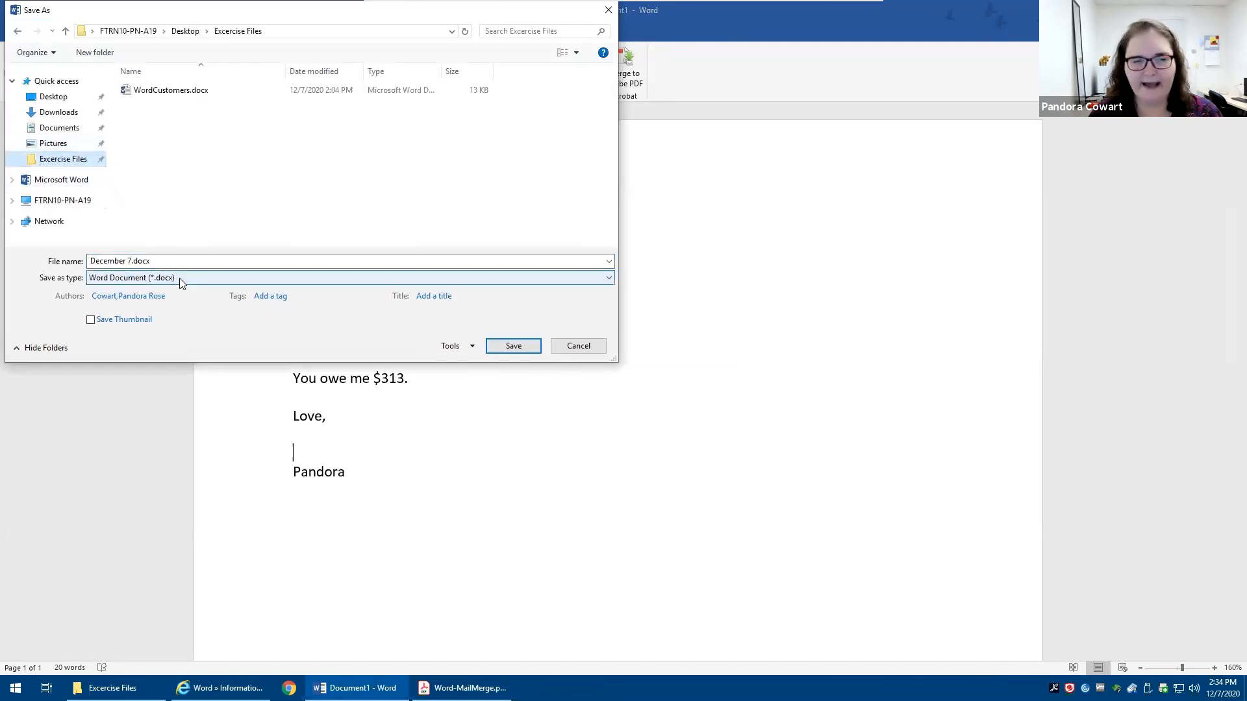
{"action": "left_click", "coordinate": [161, 260]}
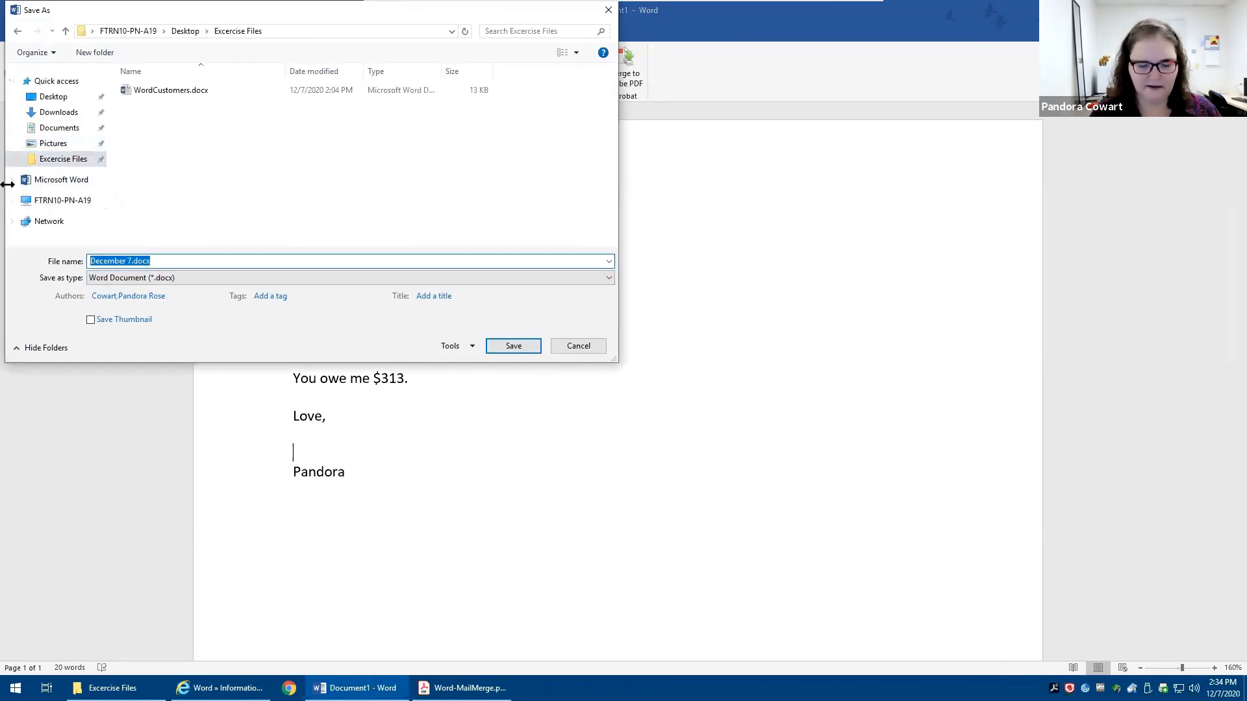
{"action": "type", "text": "Letter"}
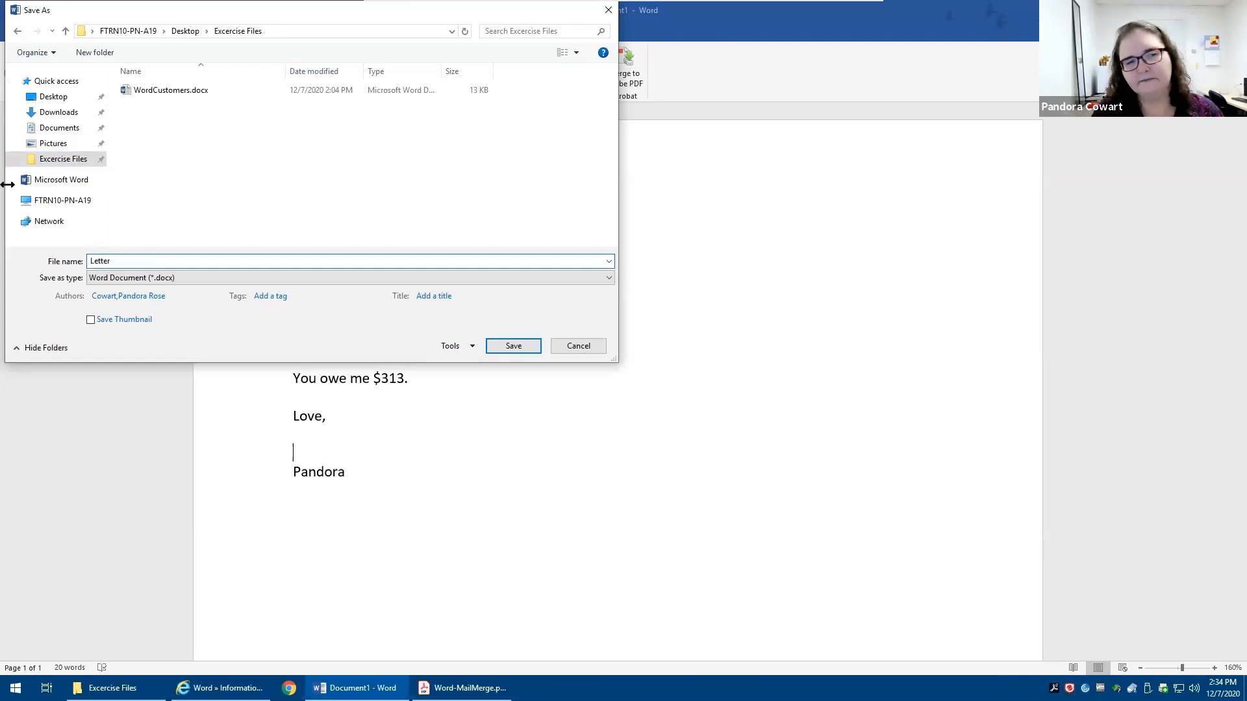
{"action": "type", "text": "ter"}
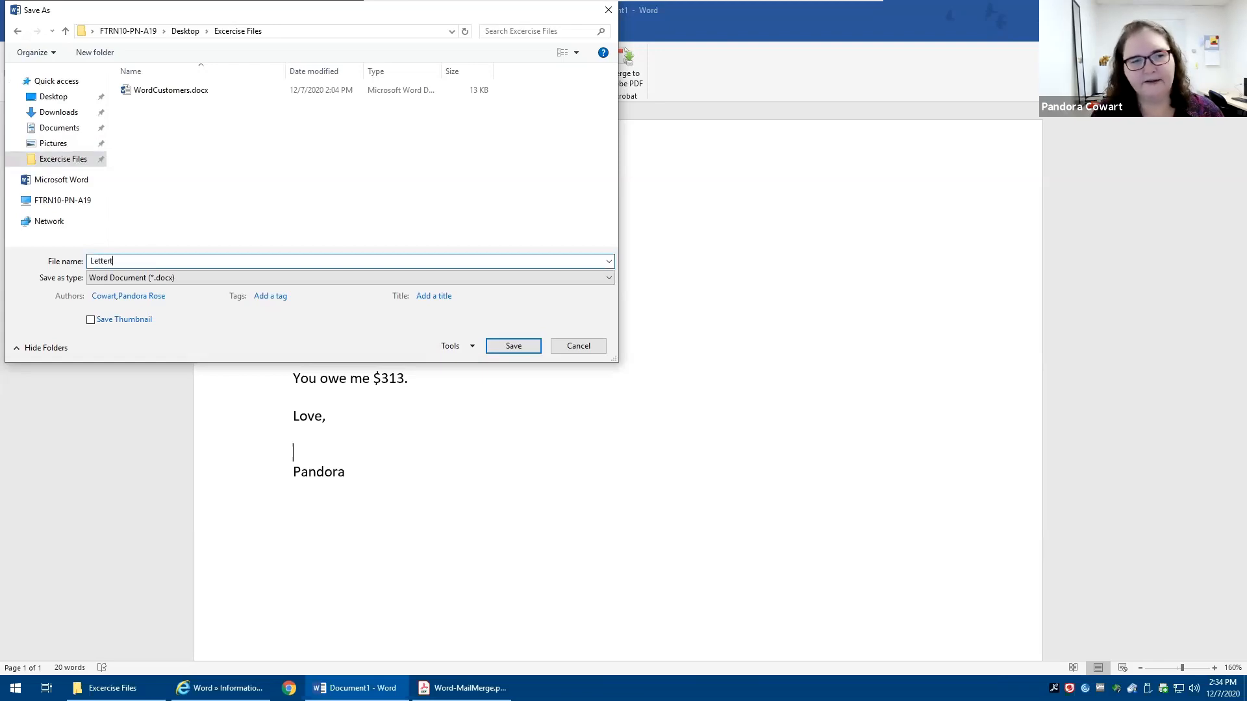
{"action": "type", "text": "ToMerge"}
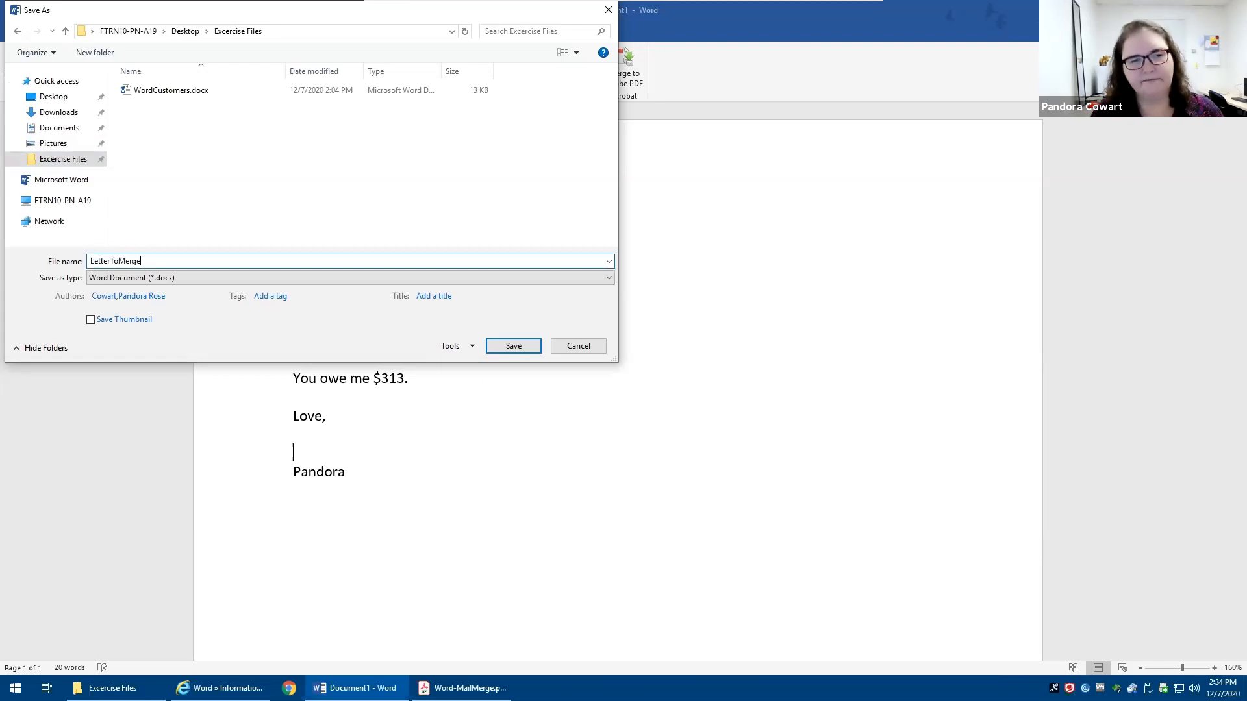
{"action": "key", "text": "Return"}
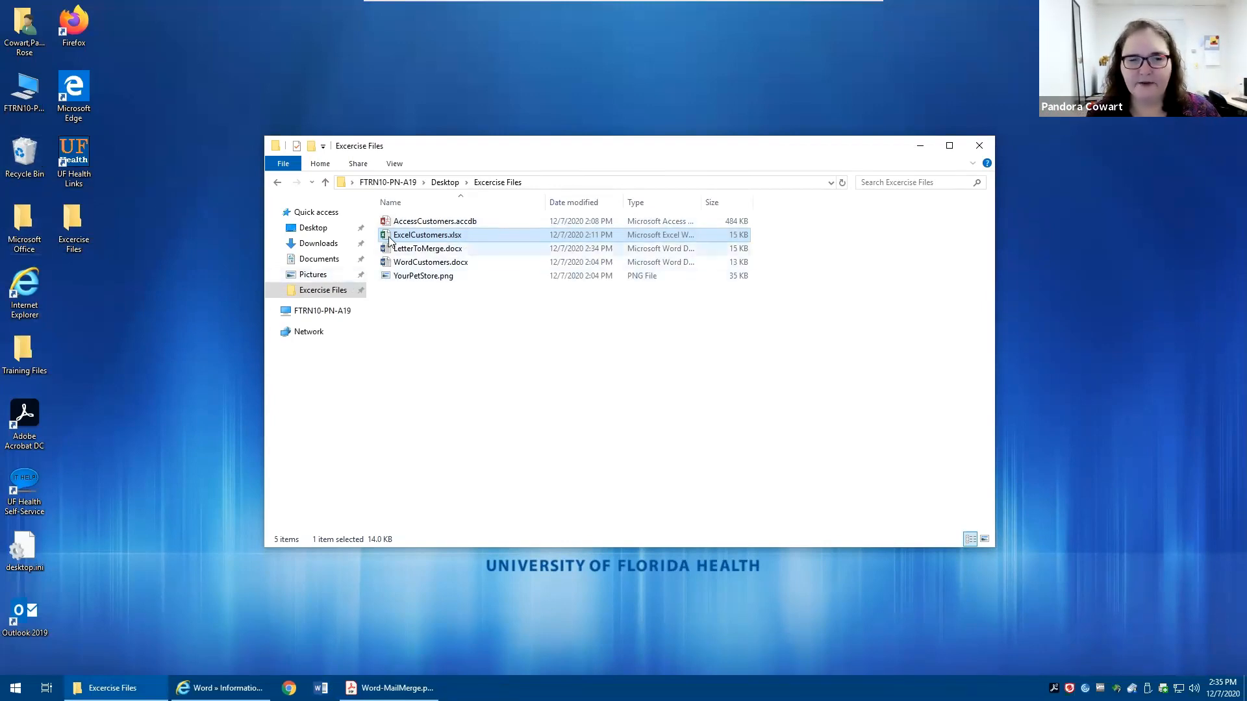
Open LetterToMerge.docx from the Excercise Files folder, allowing the SQL command to load its data, and close it again.
{"action": "left_click", "coordinate": [419, 250]}
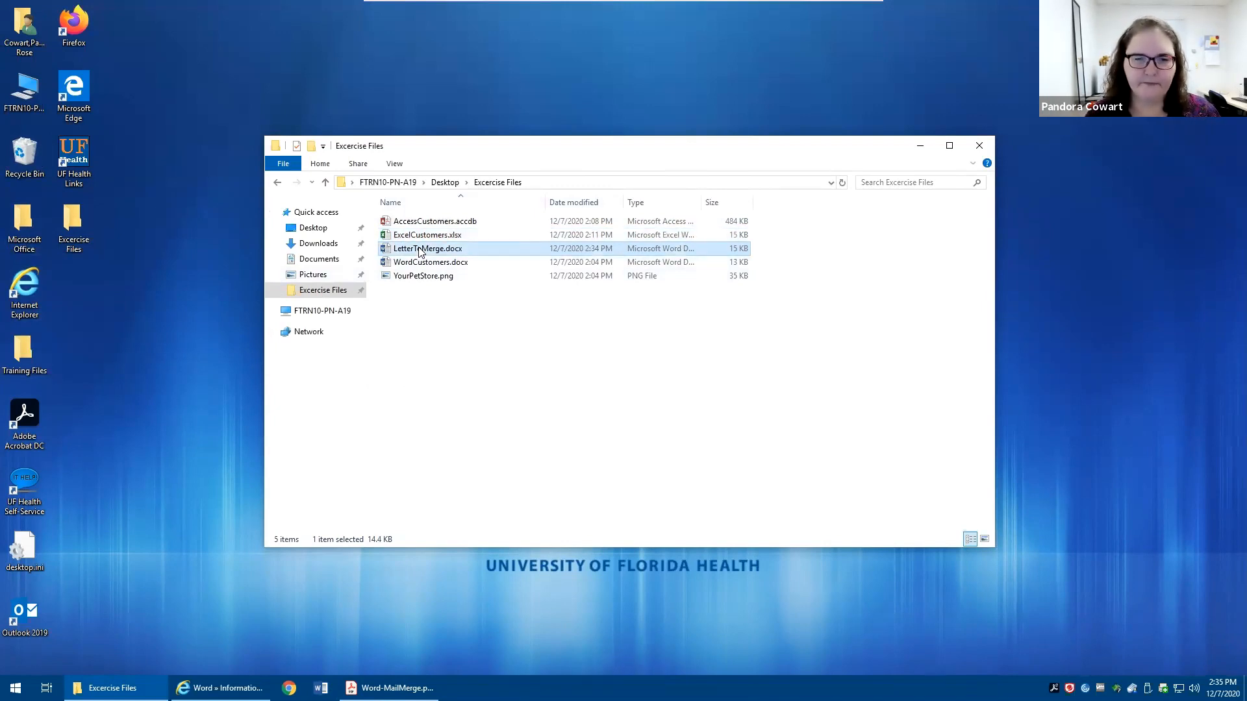
{"action": "double_click", "coordinate": [419, 248]}
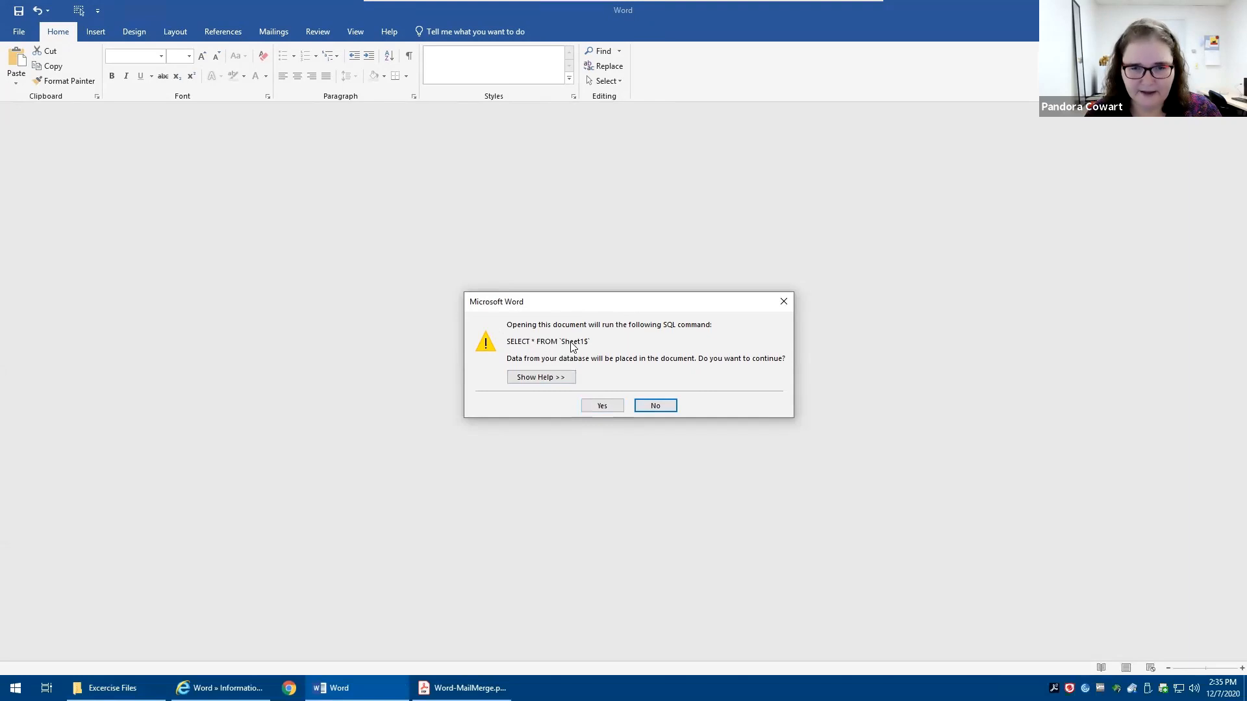
{"action": "left_click", "coordinate": [601, 406]}
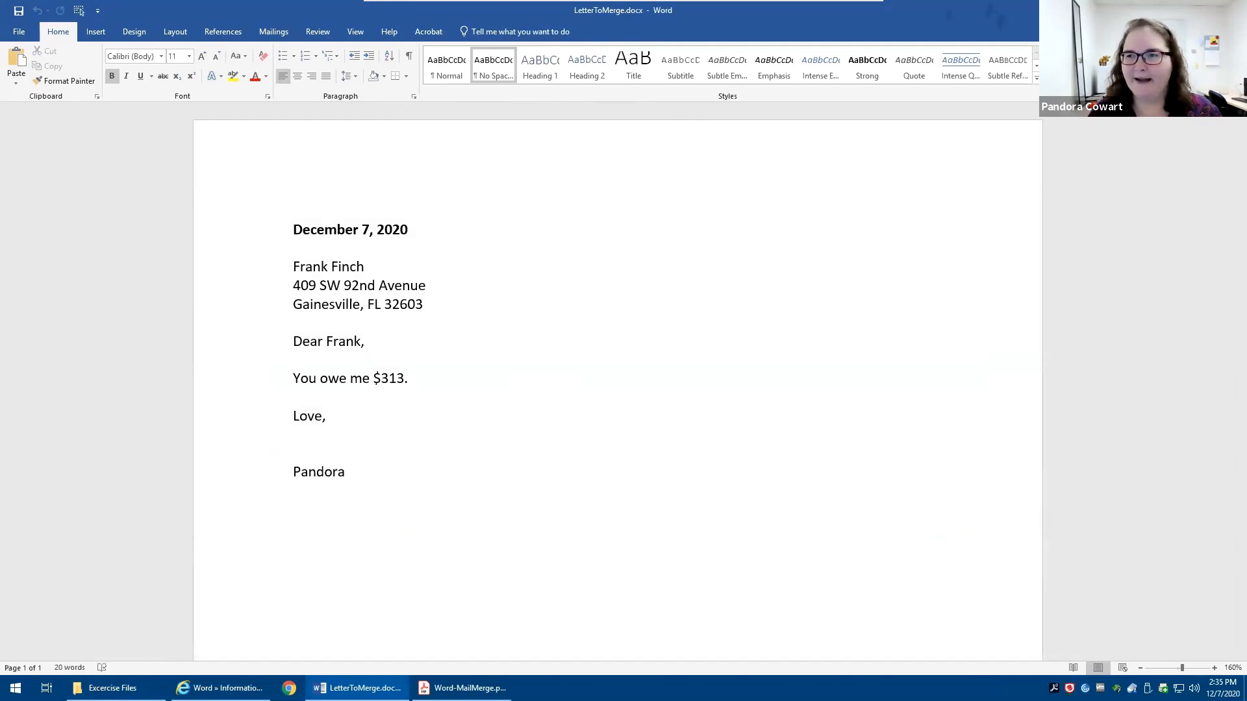
{"action": "left_click", "coordinate": [1232, 9]}
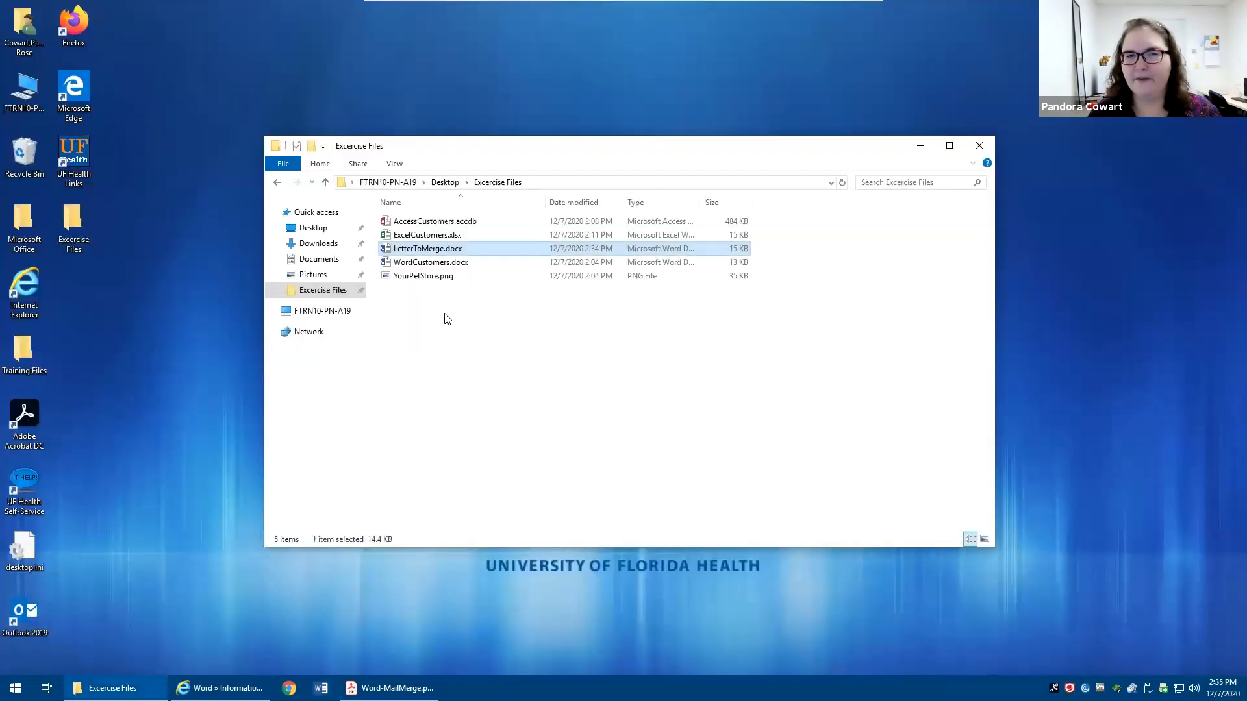
Reopen LetterToMerge.docx while declining the SQL command, and check the address block and greeting line fields.
{"action": "double_click", "coordinate": [438, 251]}
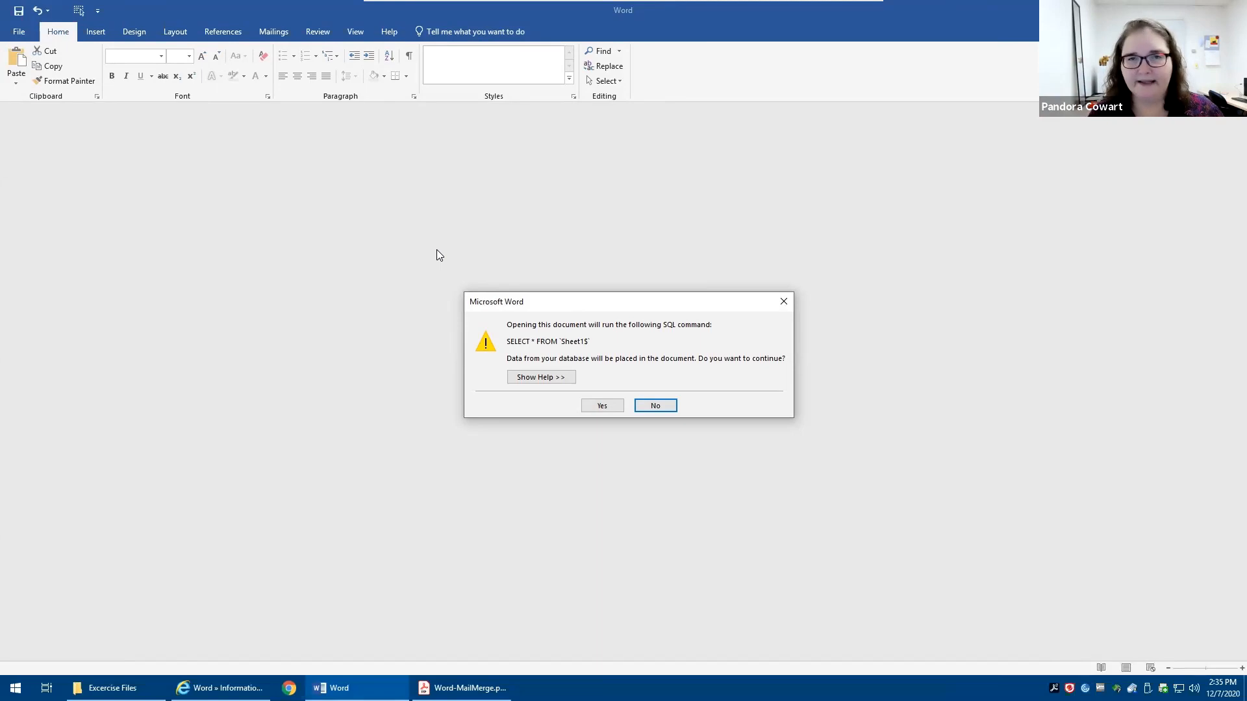
{"action": "left_click", "coordinate": [652, 408]}
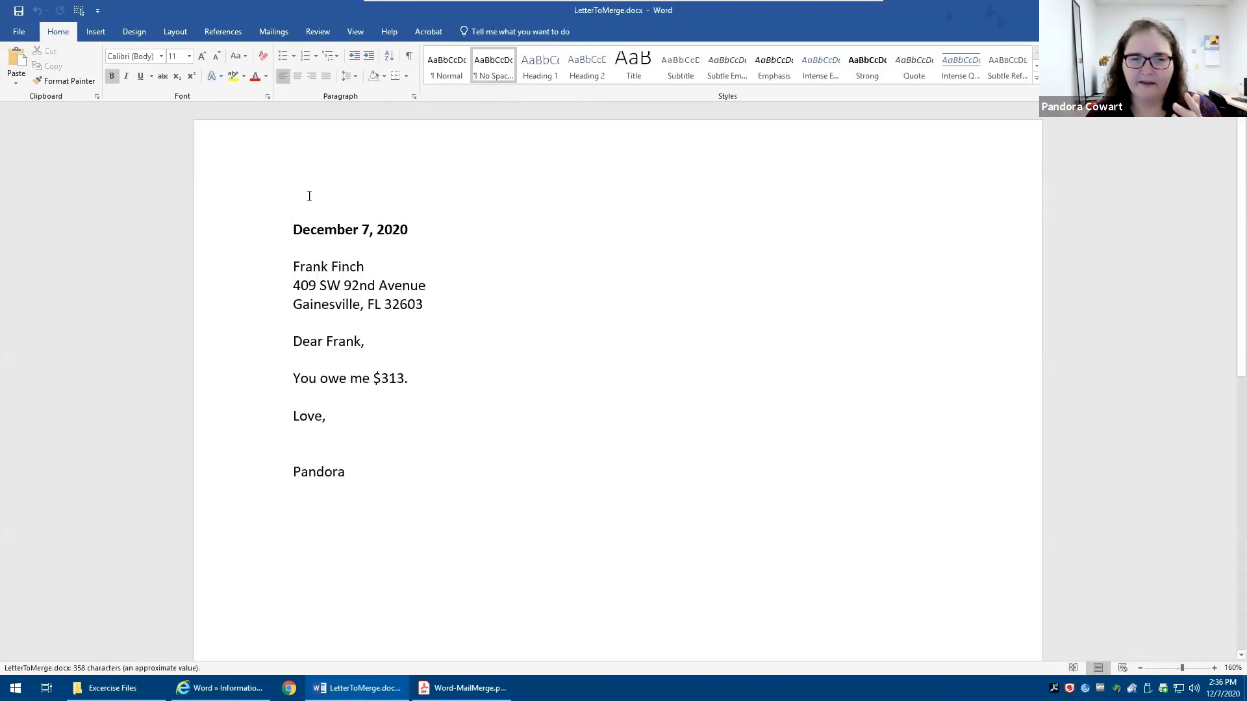
{"action": "left_click", "coordinate": [336, 232]}
{"action": "left_click_drag", "start_coordinate": [327, 276], "coordinate": [330, 327]}
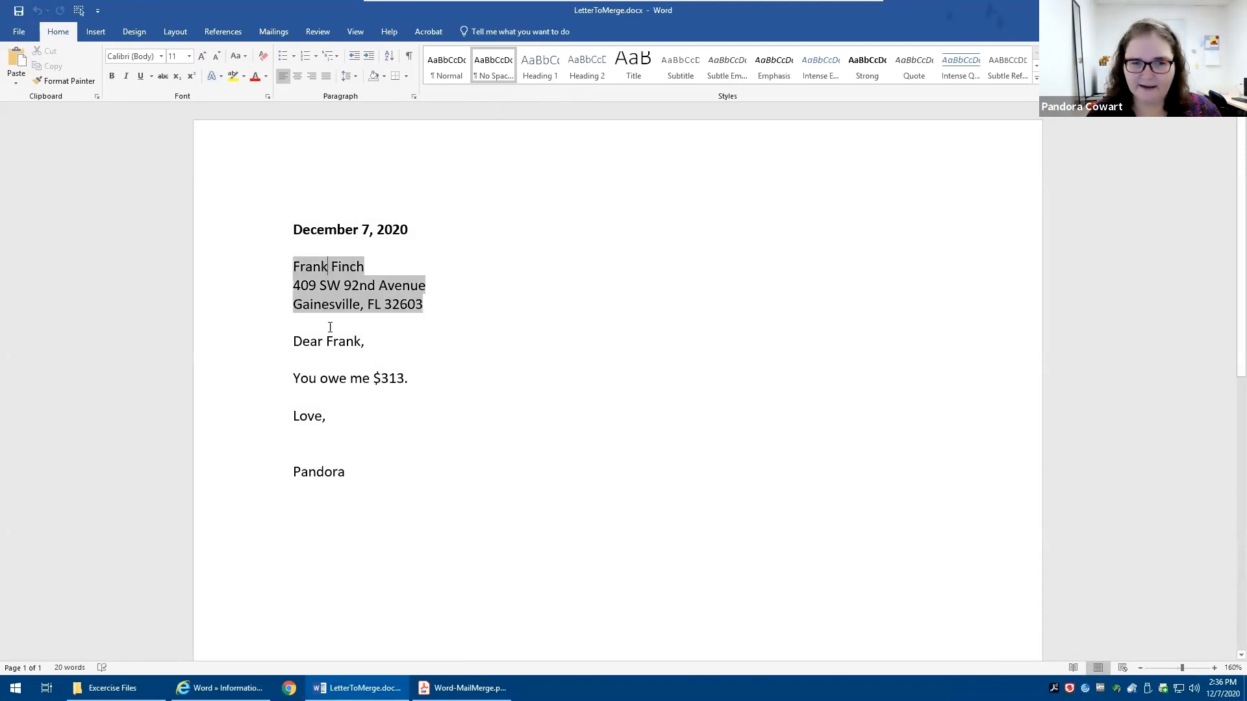
{"action": "left_click", "coordinate": [346, 343]}
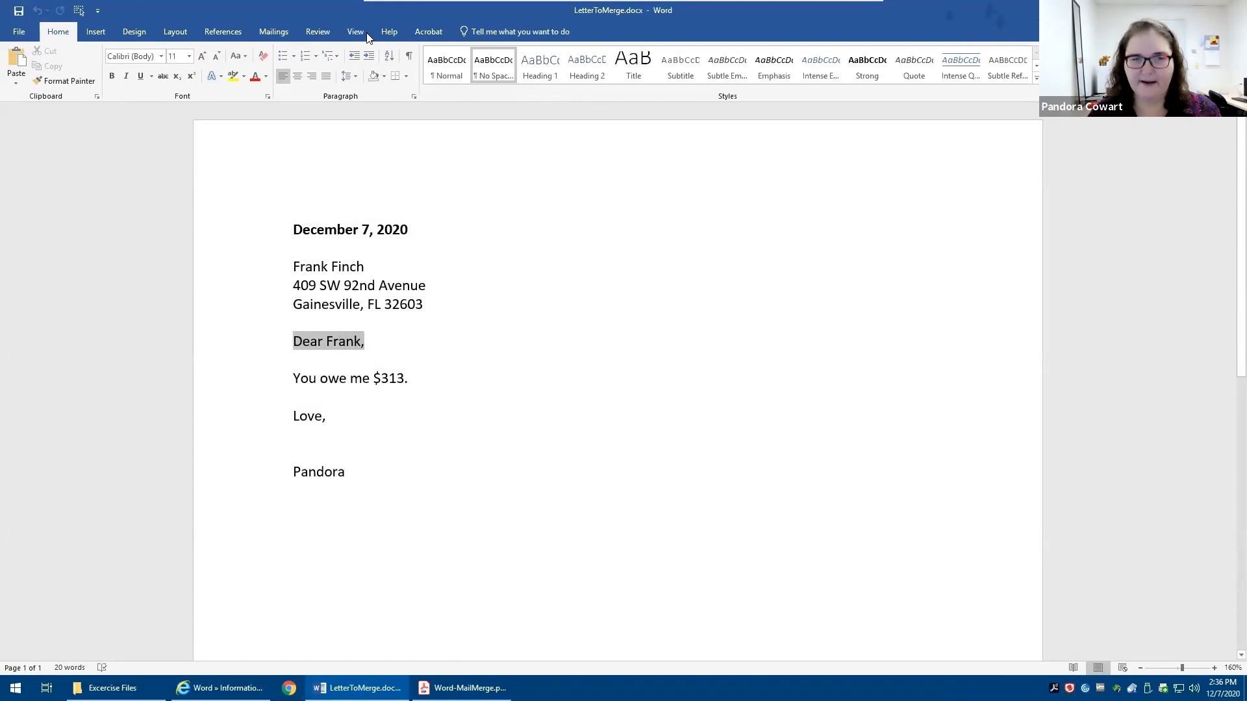
View the mail merge recipient source options for the disconnected letter and close the document.
{"action": "left_click", "coordinate": [274, 31]}
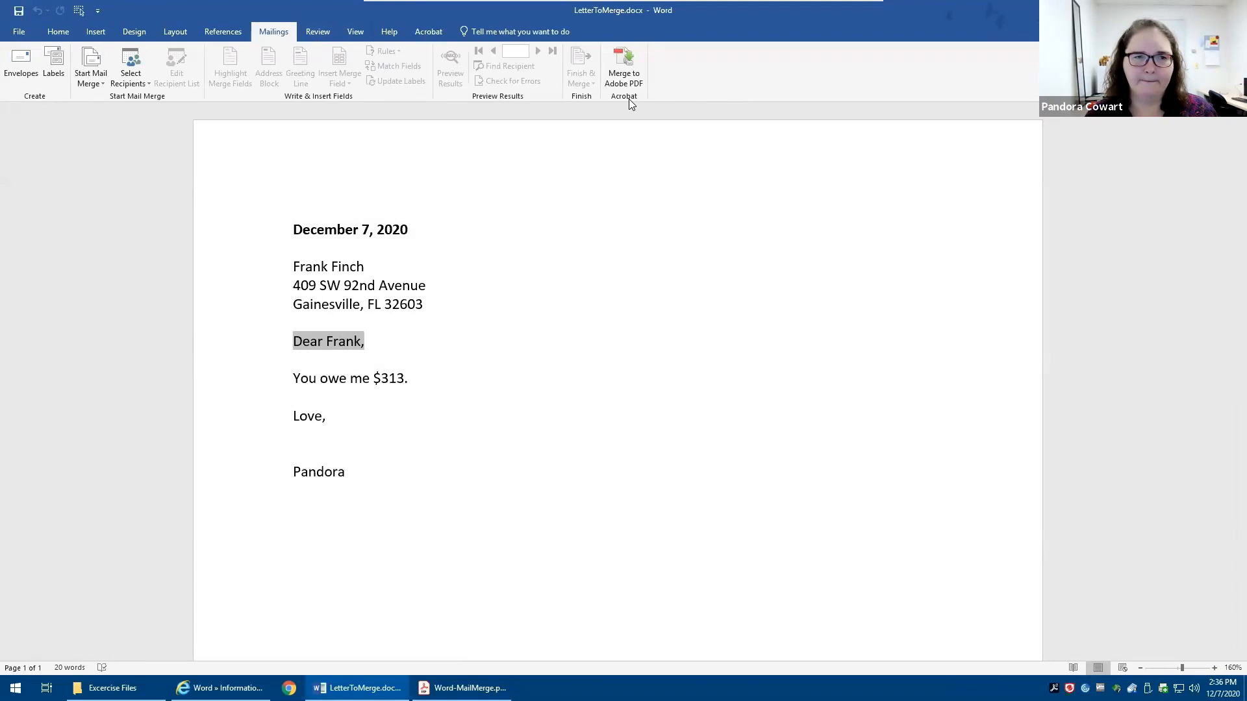
{"action": "left_click", "coordinate": [135, 76]}
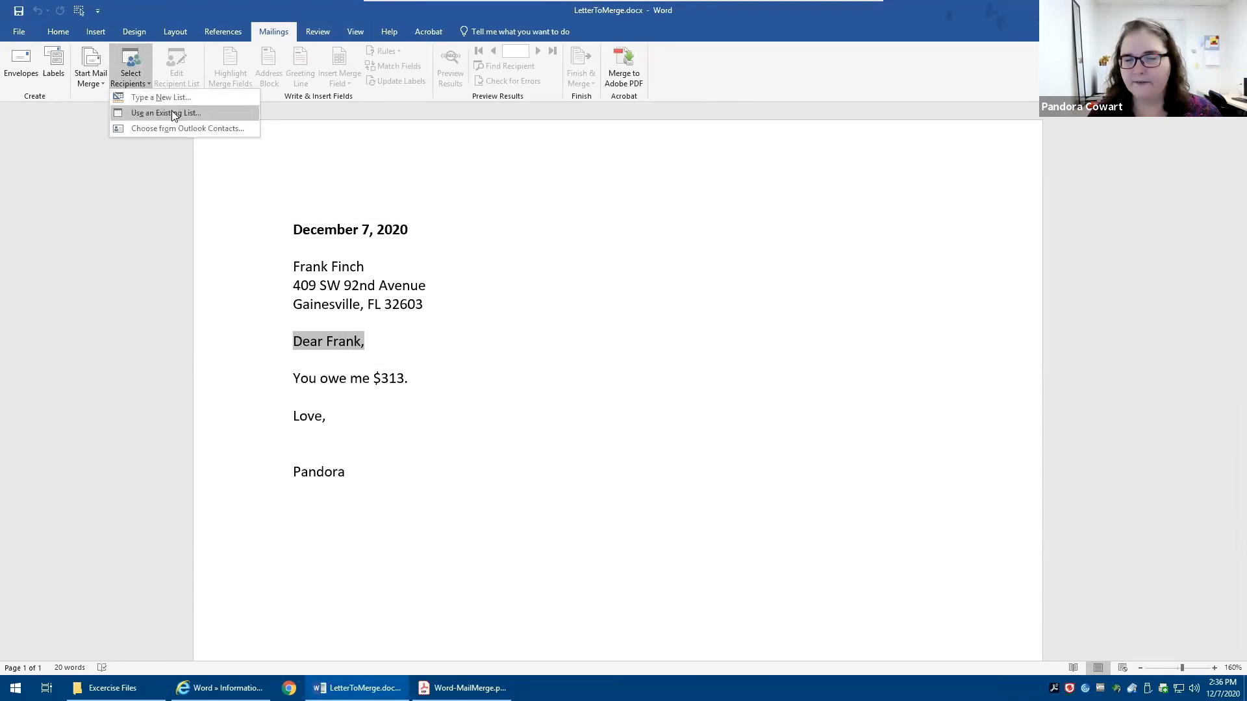
{"action": "left_click", "coordinate": [377, 166]}
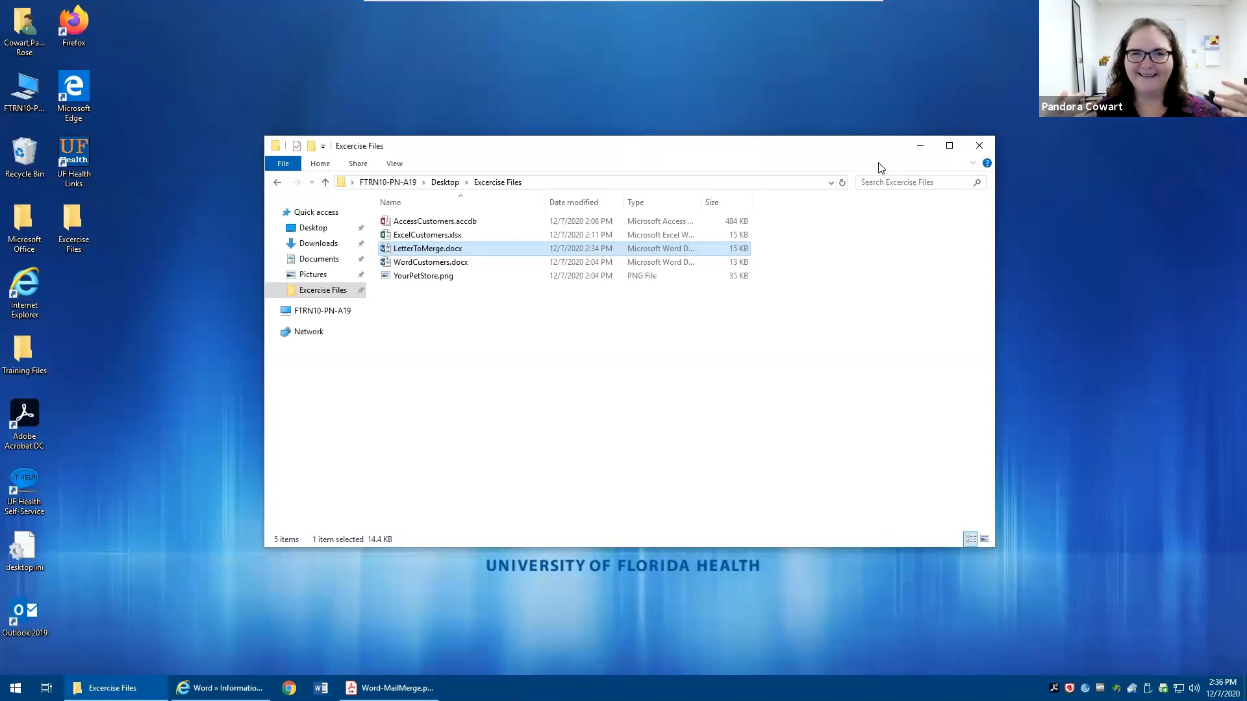
Open LetterToMerge.docx from the Excercise Files folder again, refusing to run the SQL command.
{"action": "left_click", "coordinate": [421, 250]}
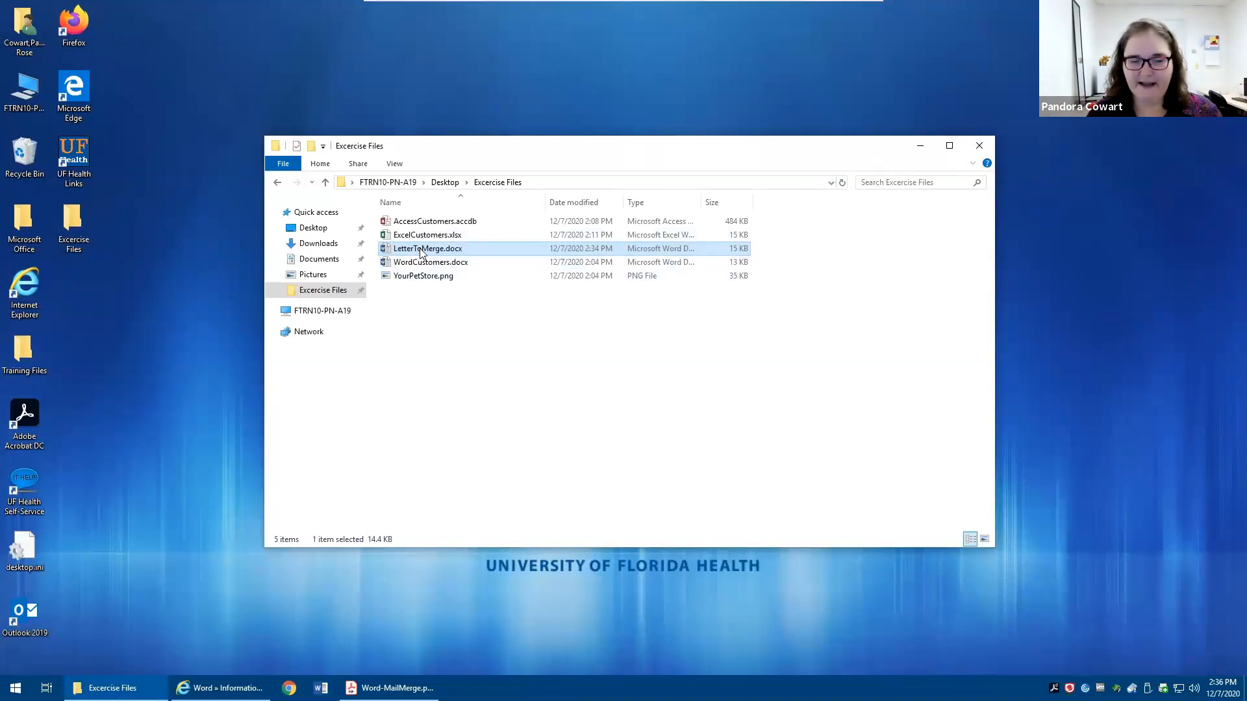
{"action": "key", "text": "Escape"}
{"action": "double_click", "coordinate": [388, 250]}
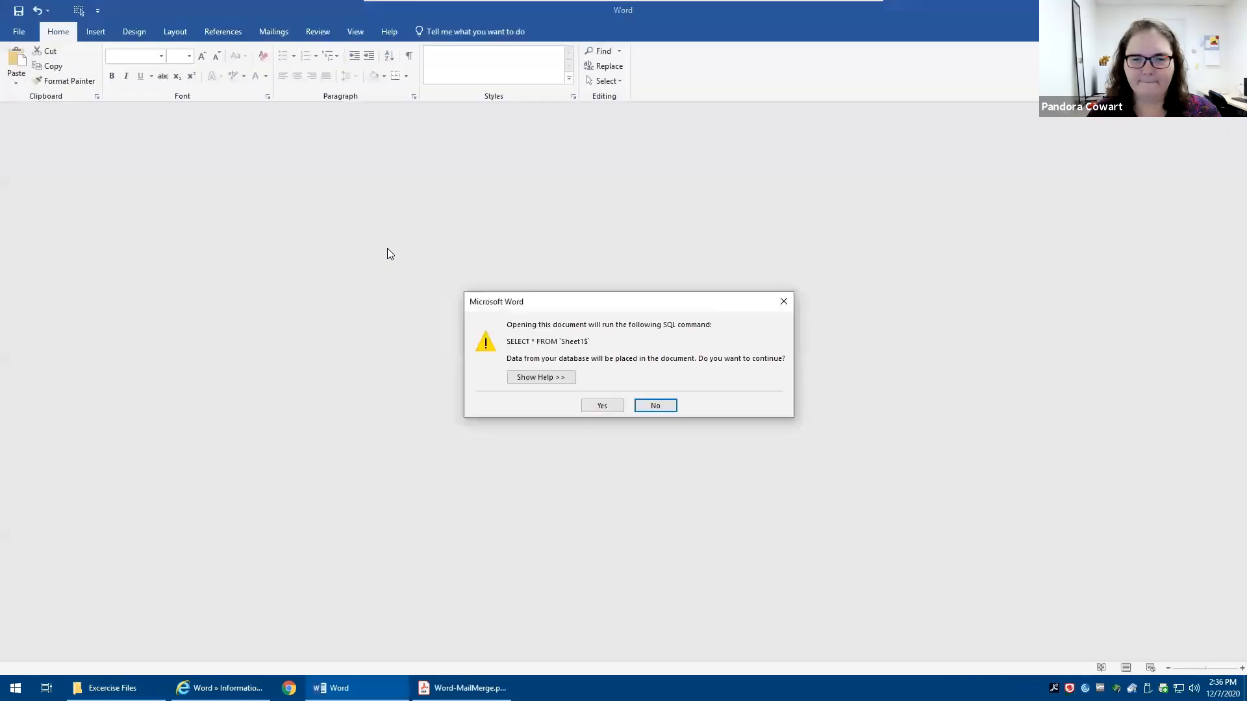
{"action": "left_click", "coordinate": [666, 408]}
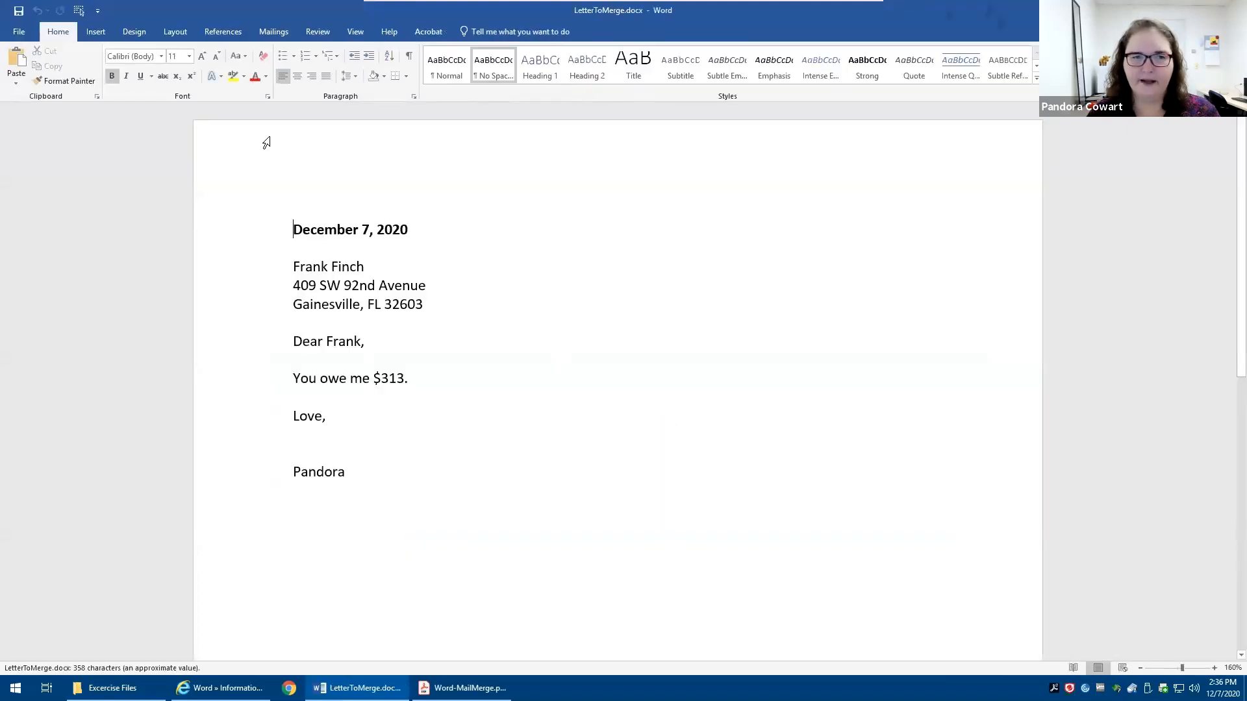
Reconnect the letter to the existing recipient list ExcelCustomers.xlsx in Excercise Files, using table Sheet1$ with column headers in the first row.
{"action": "left_click", "coordinate": [263, 34]}
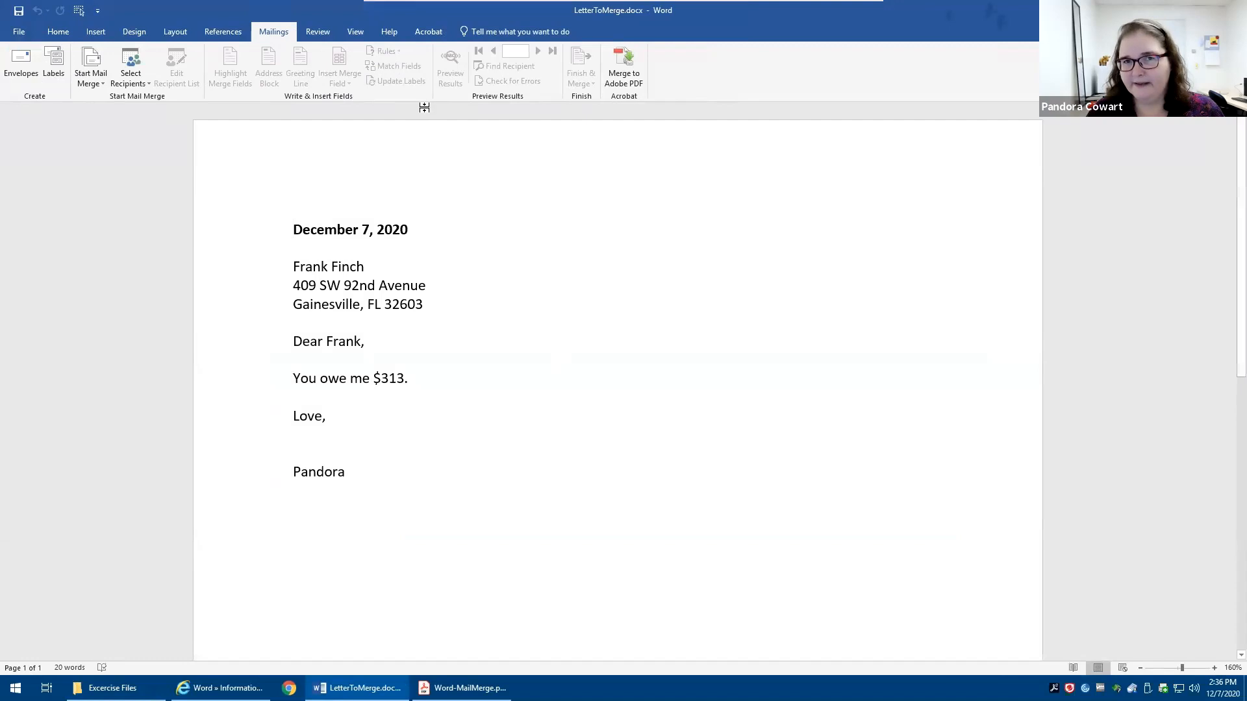
{"action": "left_click", "coordinate": [133, 77]}
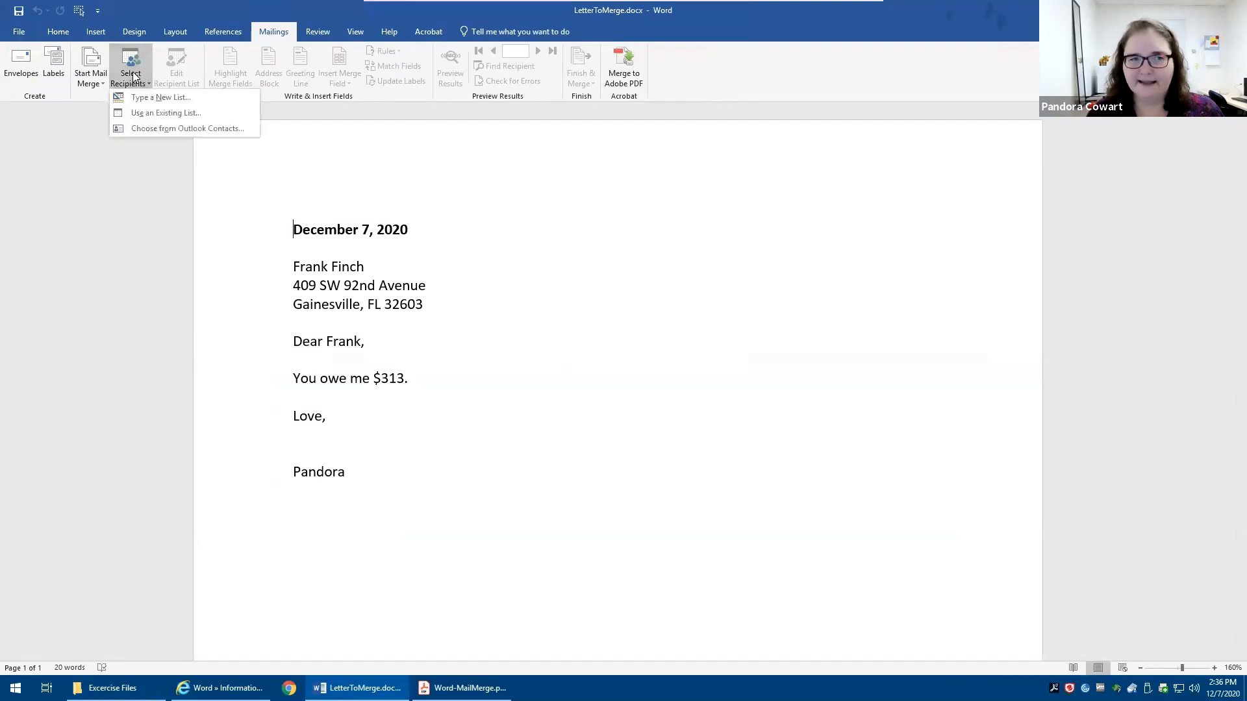
{"action": "left_click", "coordinate": [134, 113]}
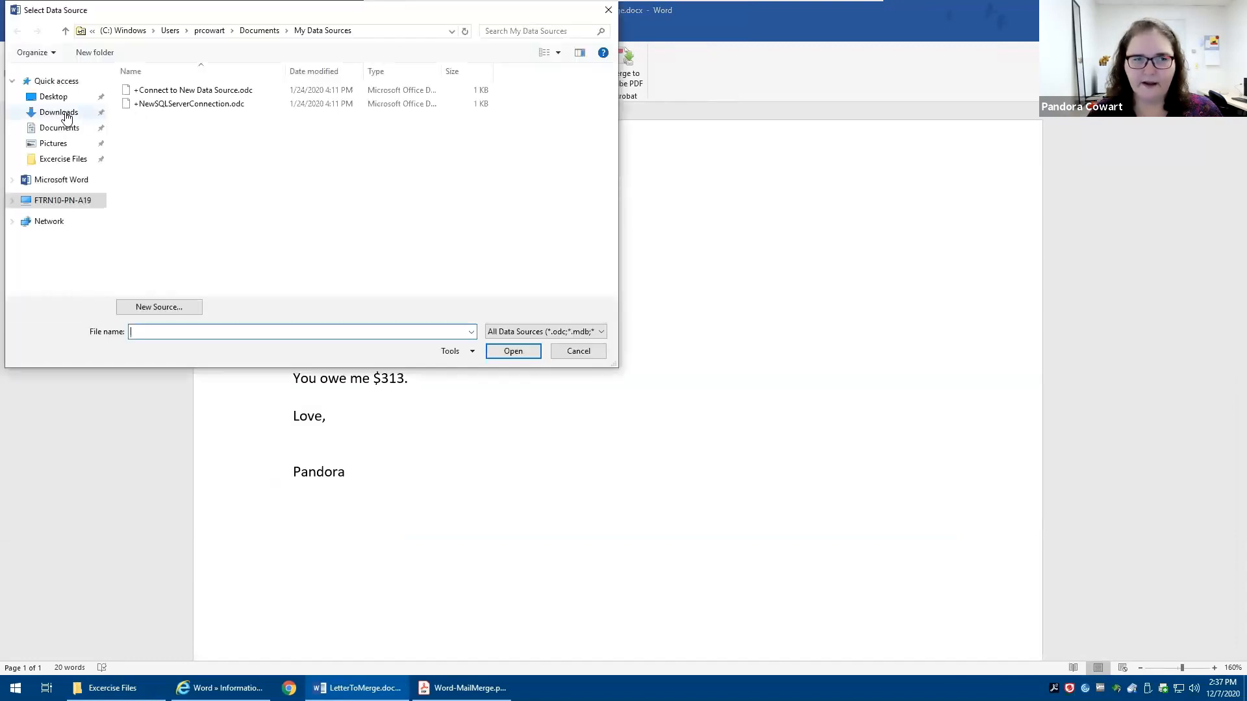
{"action": "left_click", "coordinate": [52, 98]}
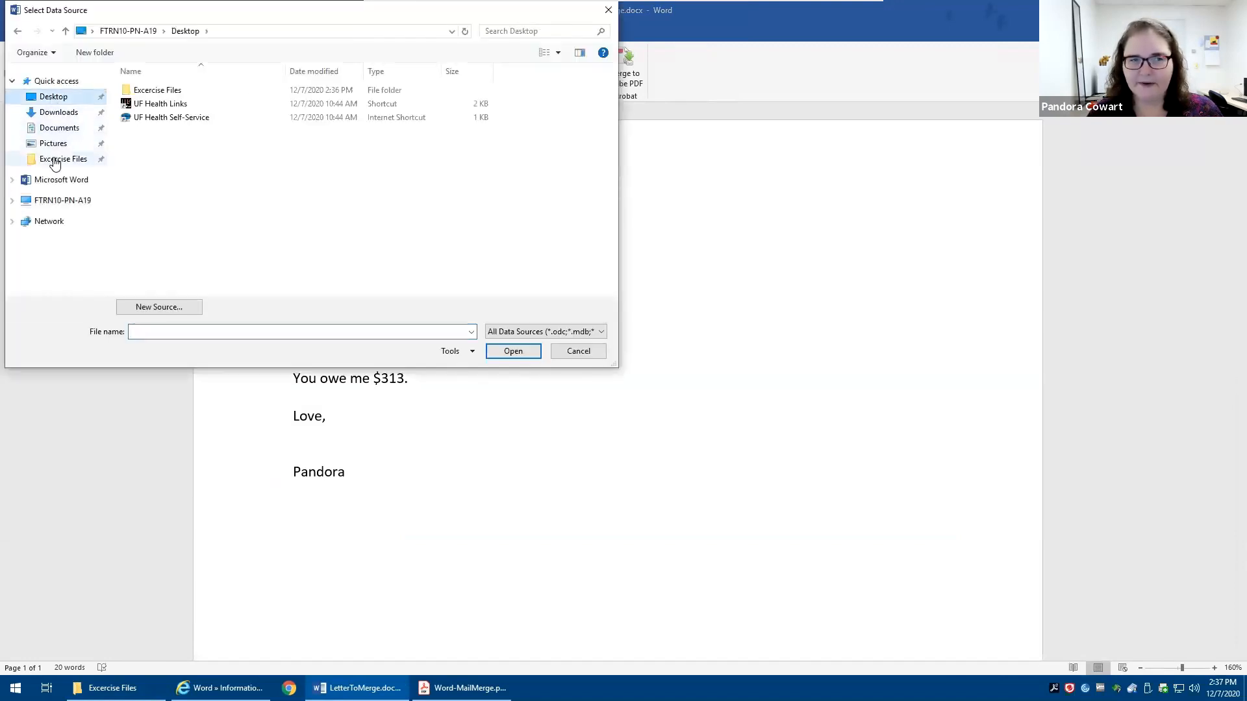
{"action": "left_click", "coordinate": [59, 159]}
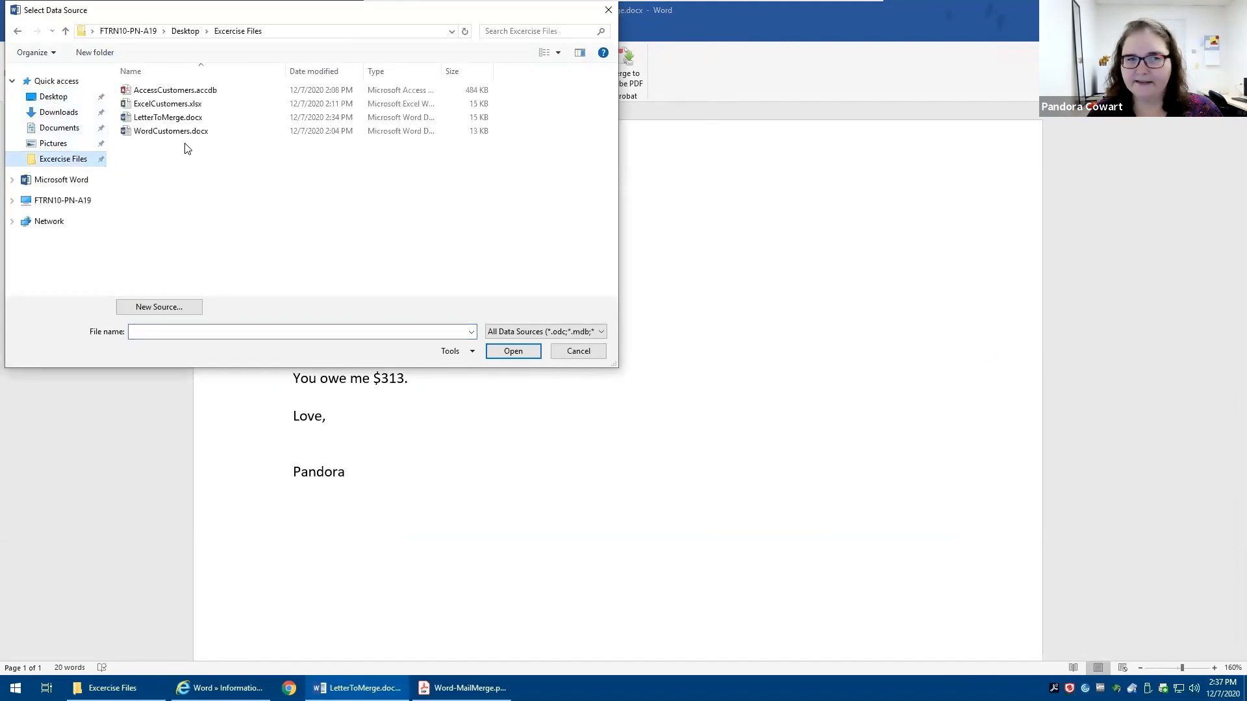
{"action": "left_click", "coordinate": [153, 105]}
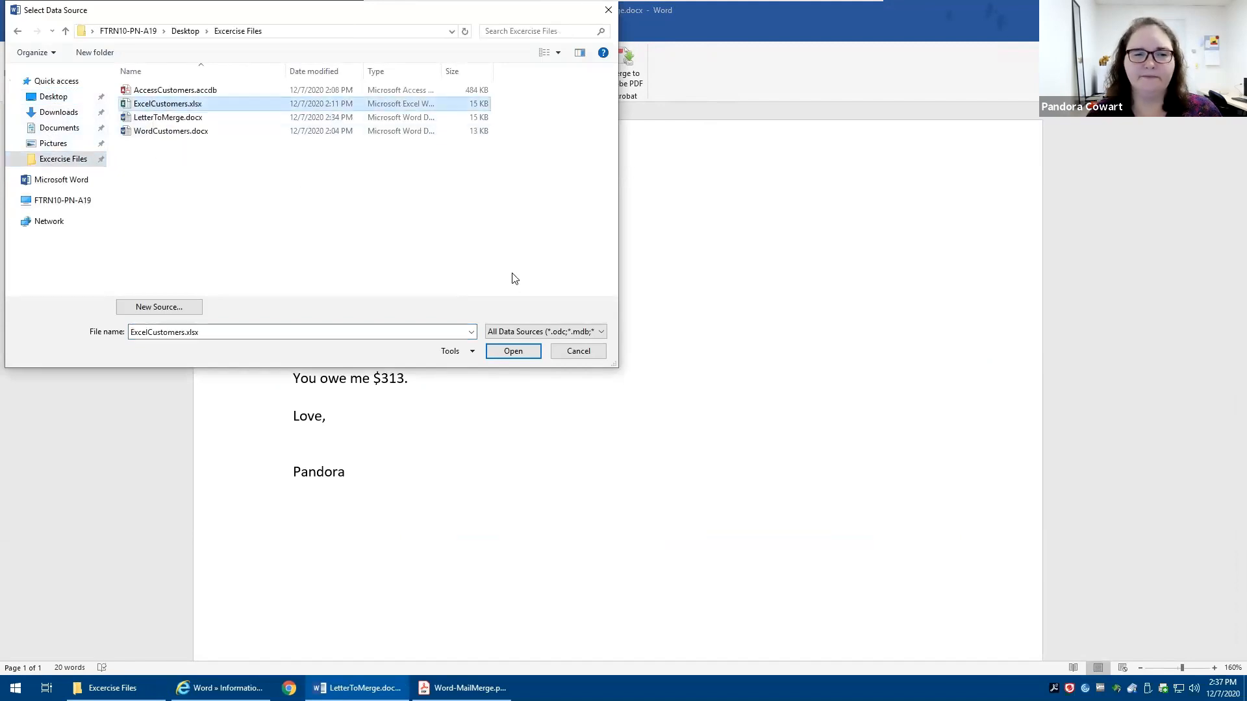
{"action": "left_click", "coordinate": [513, 357]}
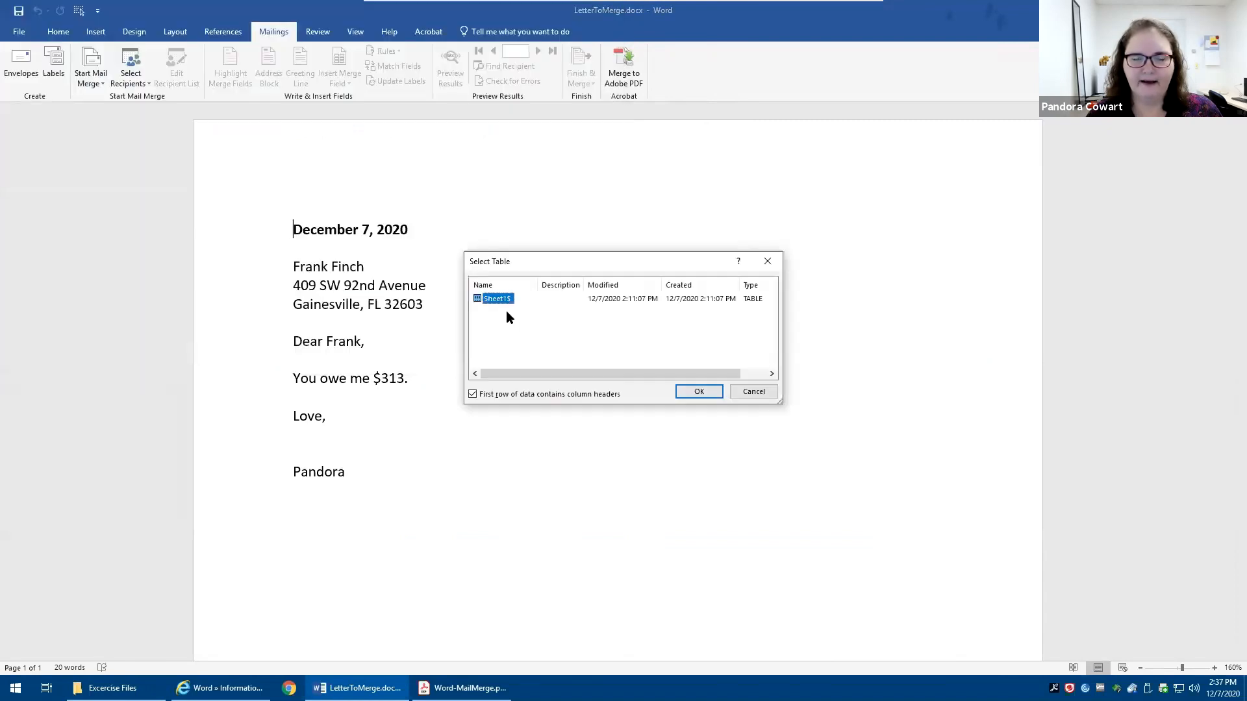
{"action": "left_click", "coordinate": [700, 392]}
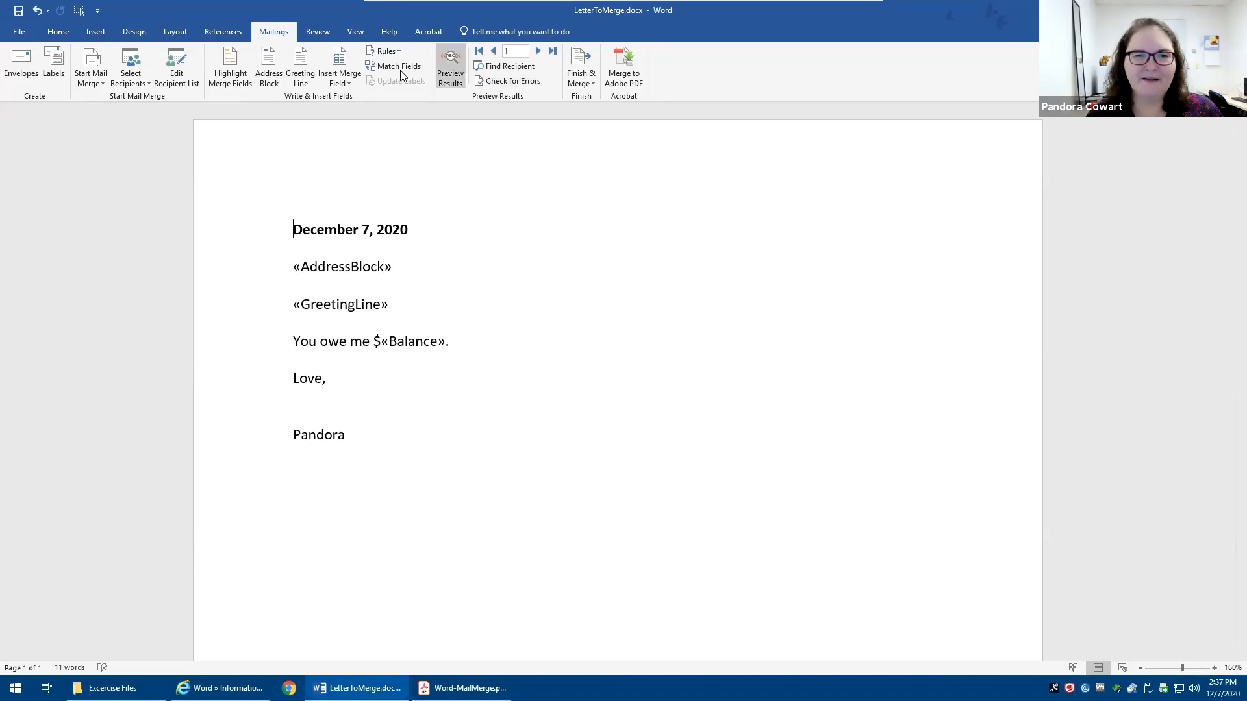
Preview the merged letter and browse forward through the recipient records, comparing the filled-in results with the merge fields.
{"action": "left_click", "coordinate": [449, 74]}
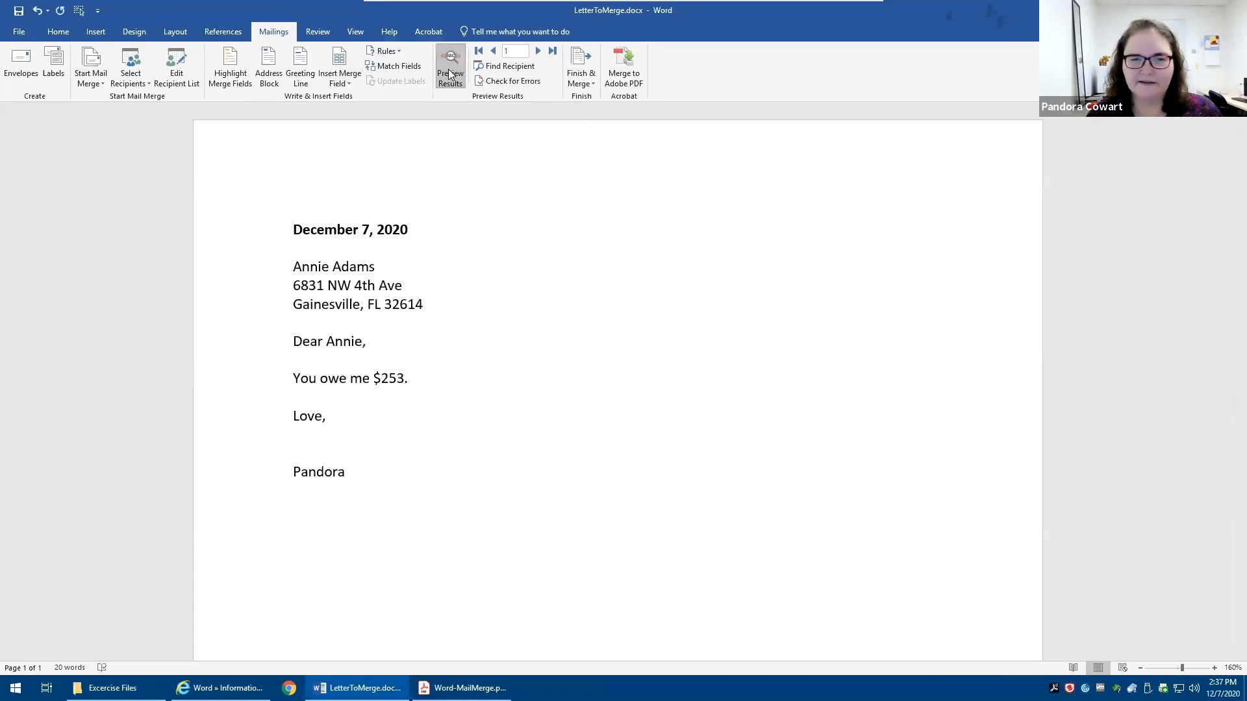
{"action": "left_click", "coordinate": [538, 51]}
{"action": "left_click", "coordinate": [538, 51]}
{"action": "left_click", "coordinate": [538, 52]}
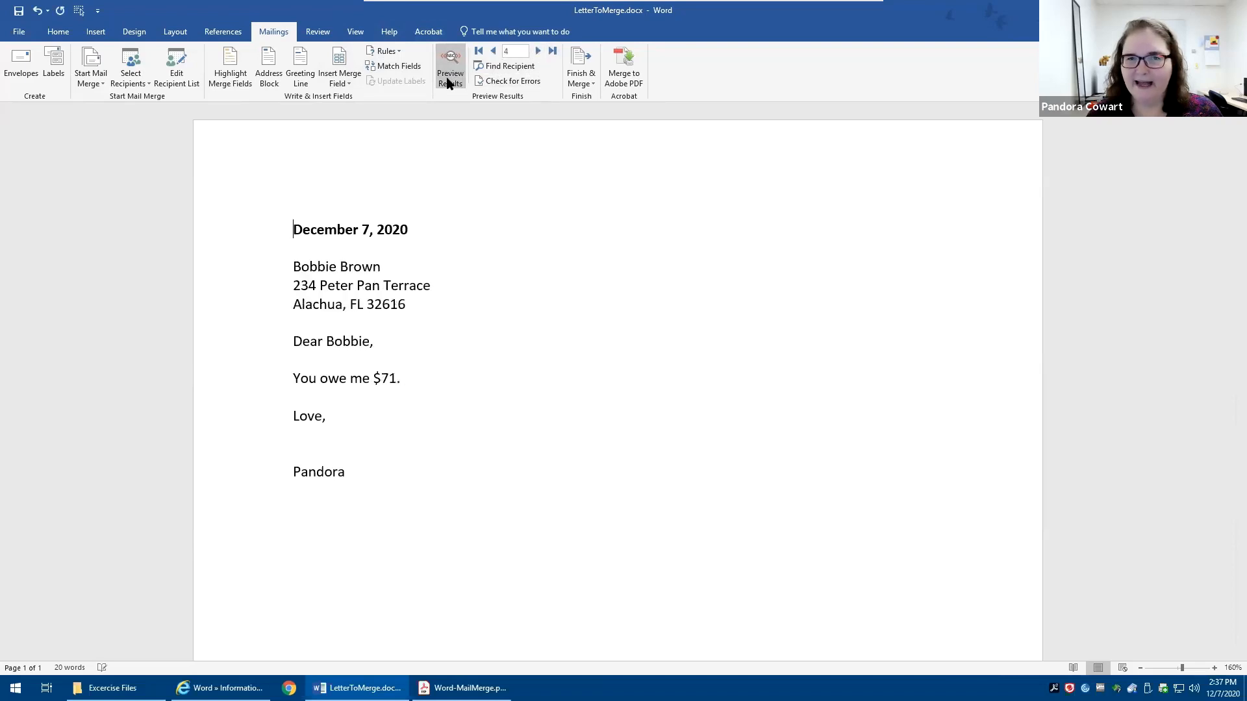
{"action": "left_click", "coordinate": [451, 77]}
{"action": "left_click", "coordinate": [450, 77]}
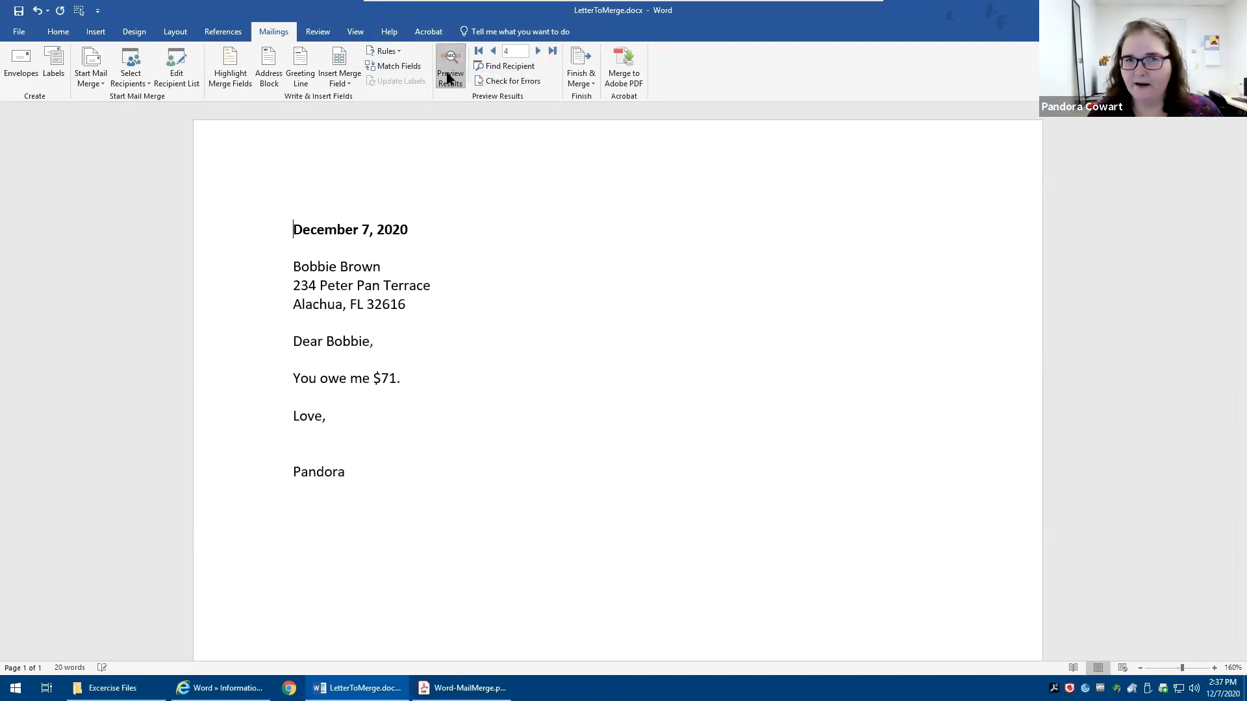
{"action": "left_click", "coordinate": [450, 77]}
{"action": "left_click", "coordinate": [451, 71]}
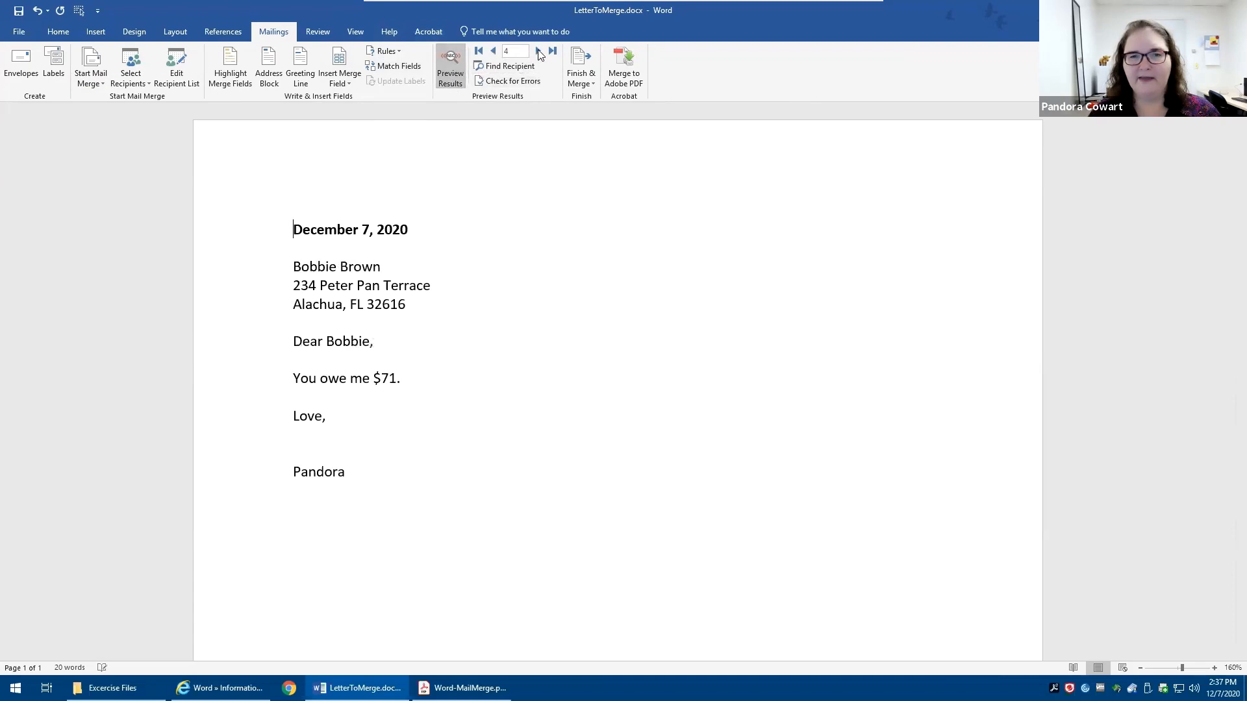
{"action": "left_click", "coordinate": [538, 52]}
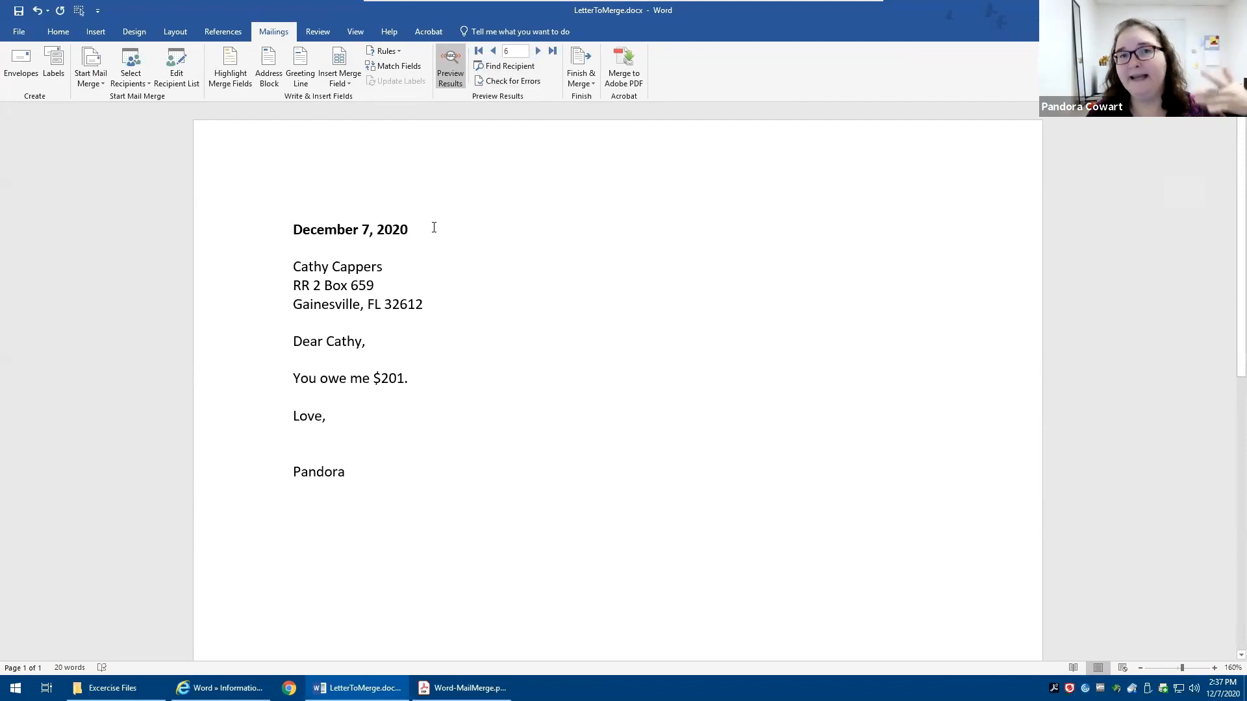
Switch the letter's recipient source to the existing list AccessCustomers.accdb in Excercise Files on the Desktop, using its Customers table.
{"action": "left_click", "coordinate": [129, 73]}
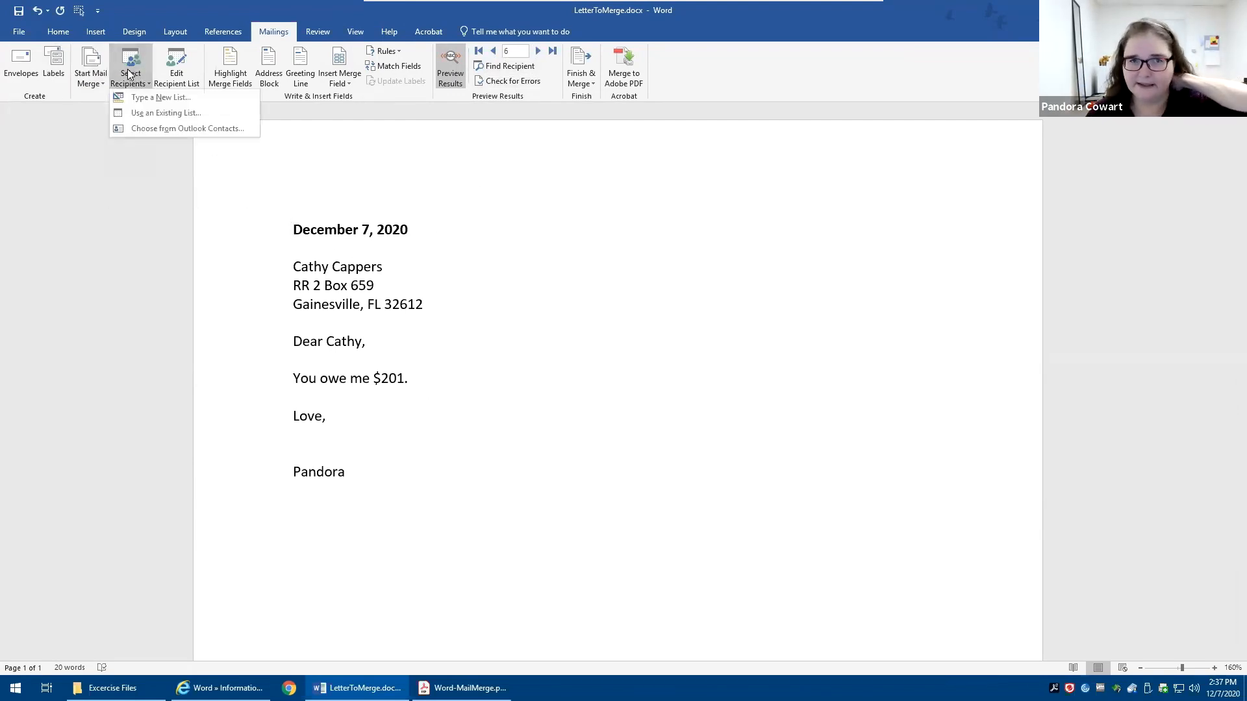
{"action": "left_click", "coordinate": [134, 113]}
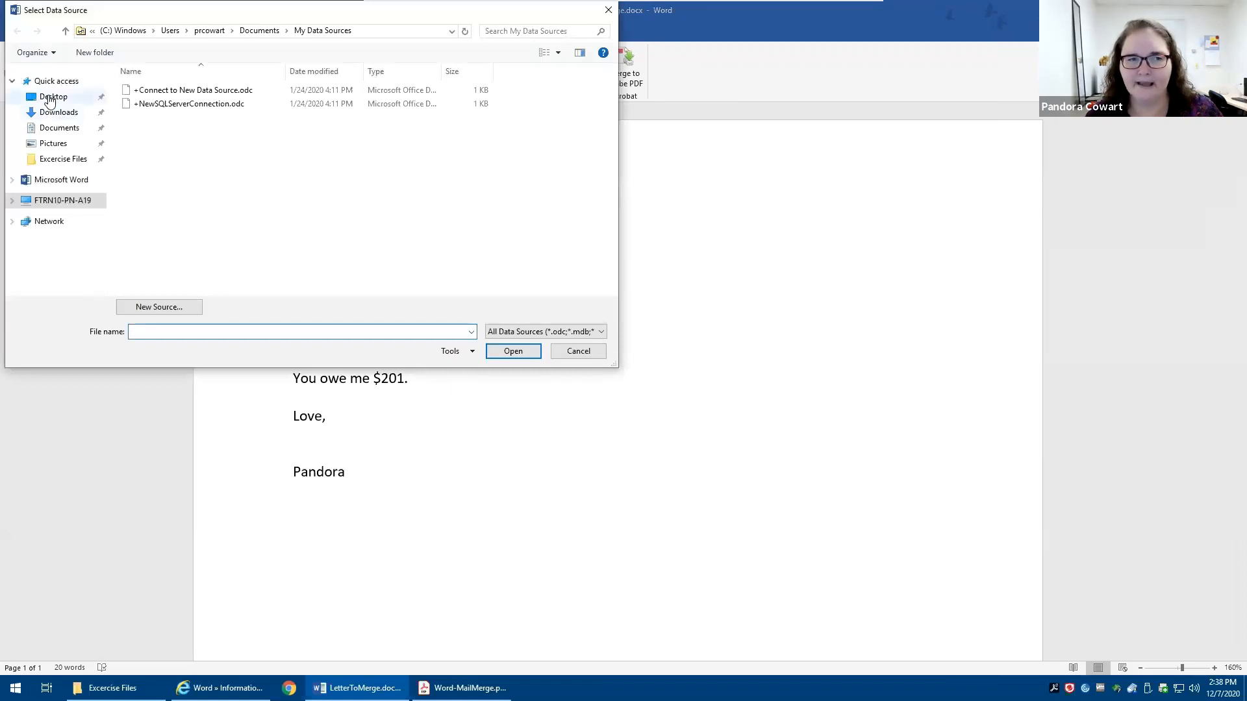
{"action": "left_click", "coordinate": [54, 96]}
{"action": "double_click", "coordinate": [150, 91]}
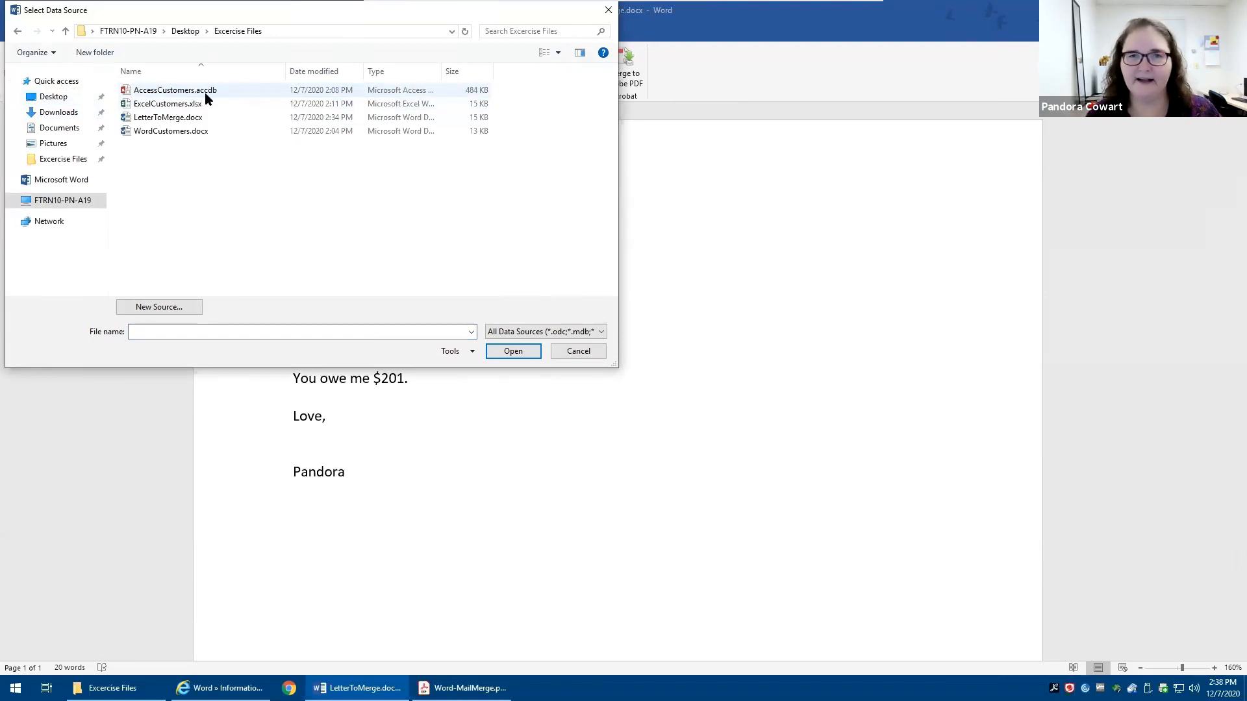
{"action": "left_click", "coordinate": [187, 94]}
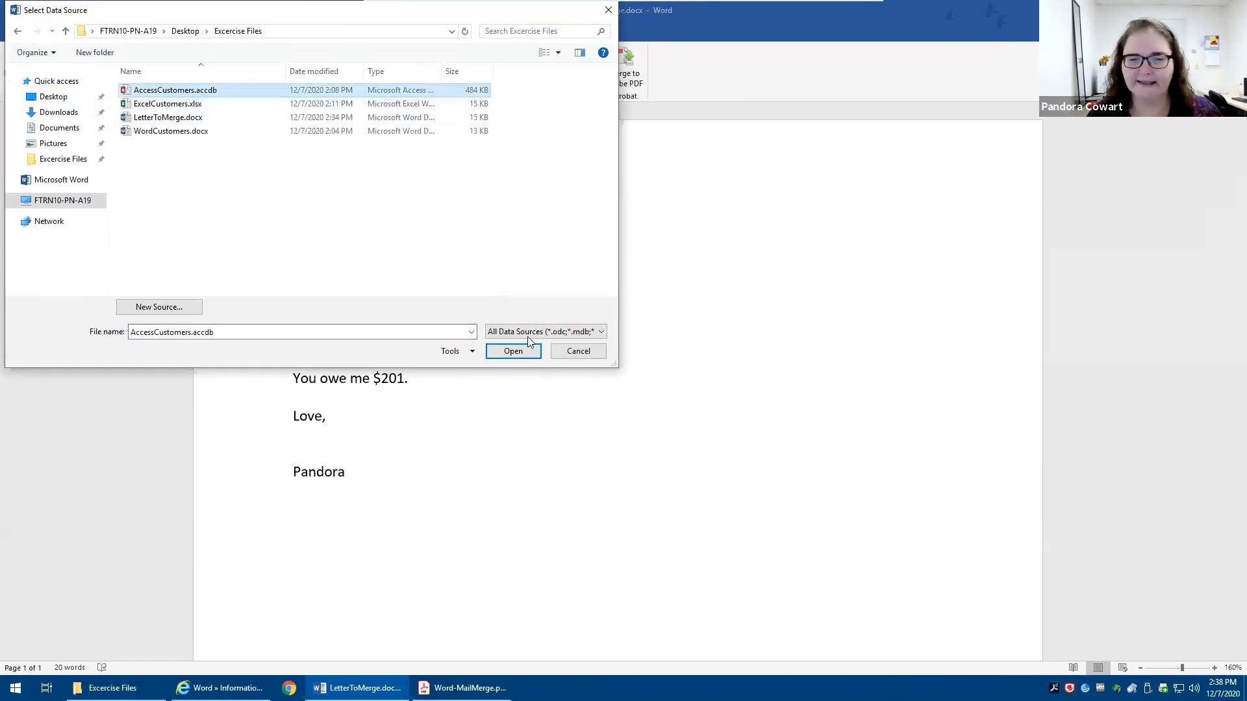
{"action": "left_click", "coordinate": [513, 352]}
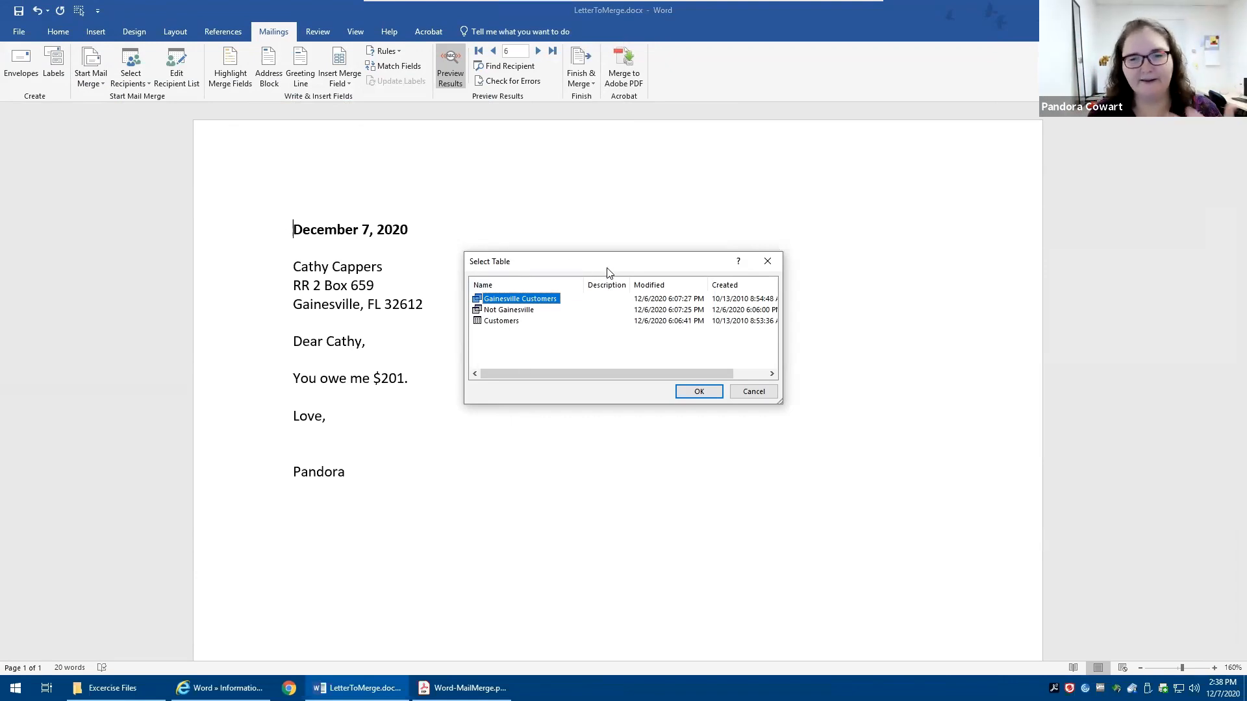
{"action": "left_click_drag", "start_coordinate": [622, 374], "coordinate": [683, 375]}
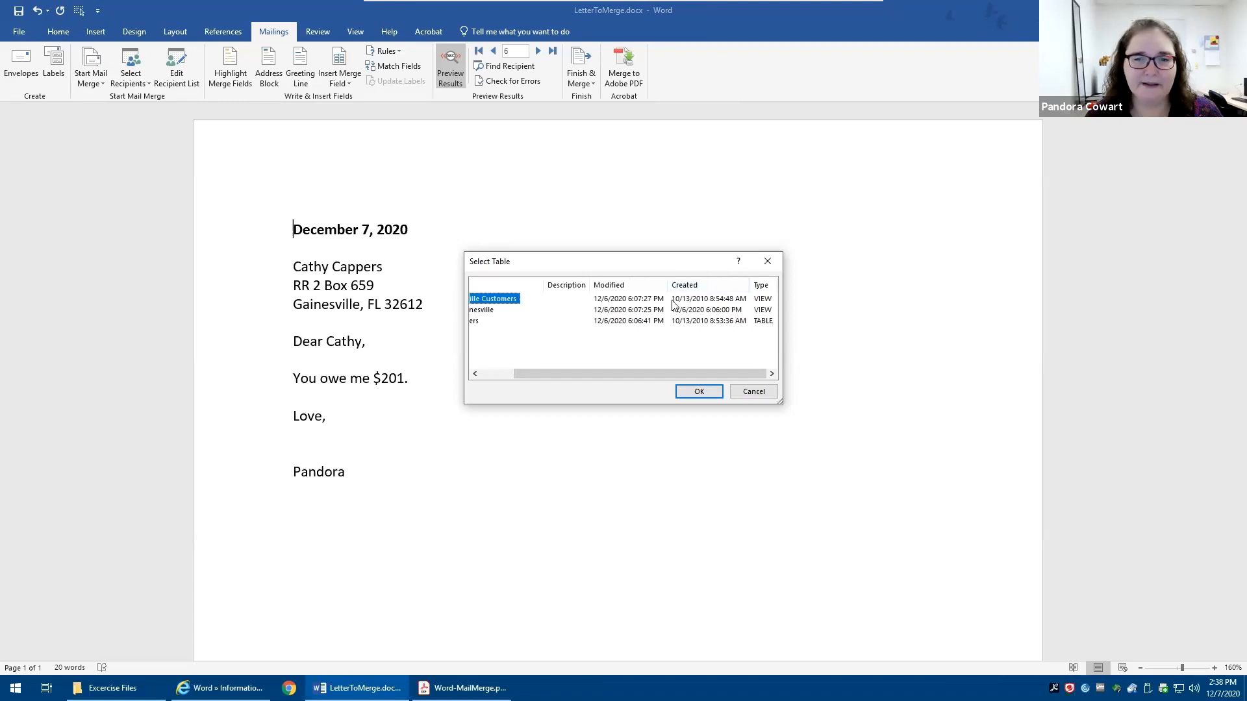
{"action": "left_click_drag", "start_coordinate": [529, 372], "coordinate": [500, 324]}
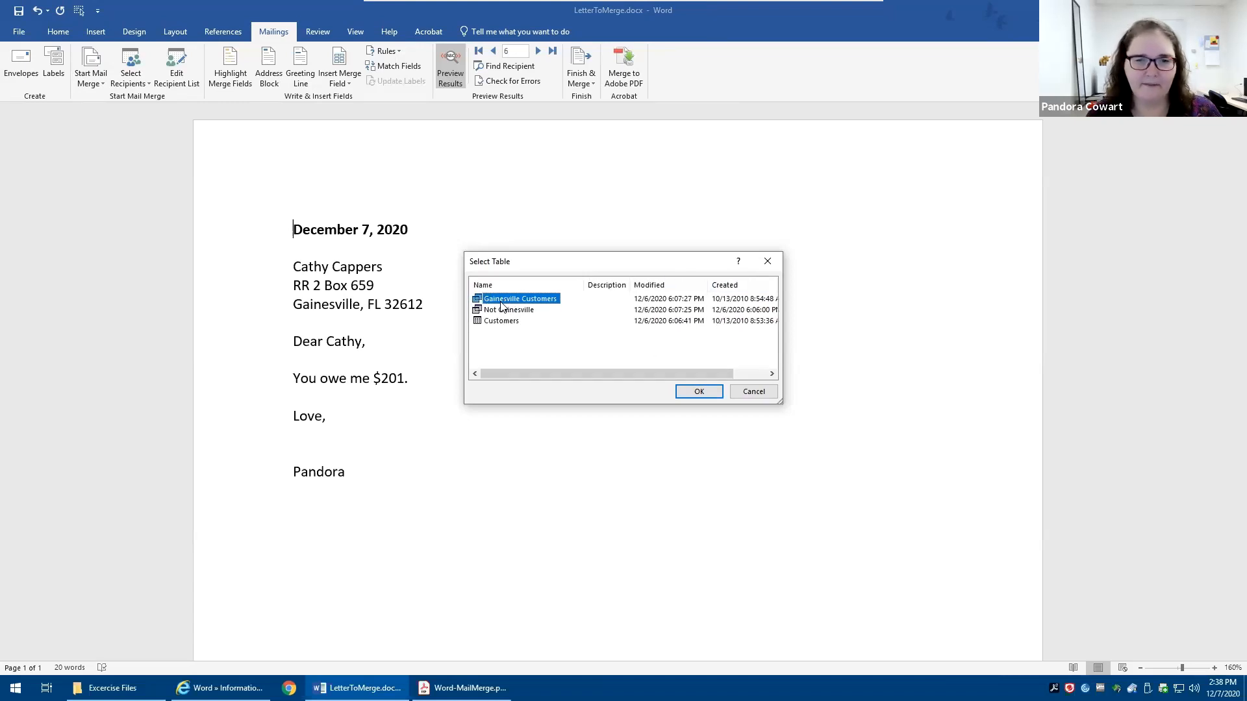
{"action": "left_click", "coordinate": [495, 323]}
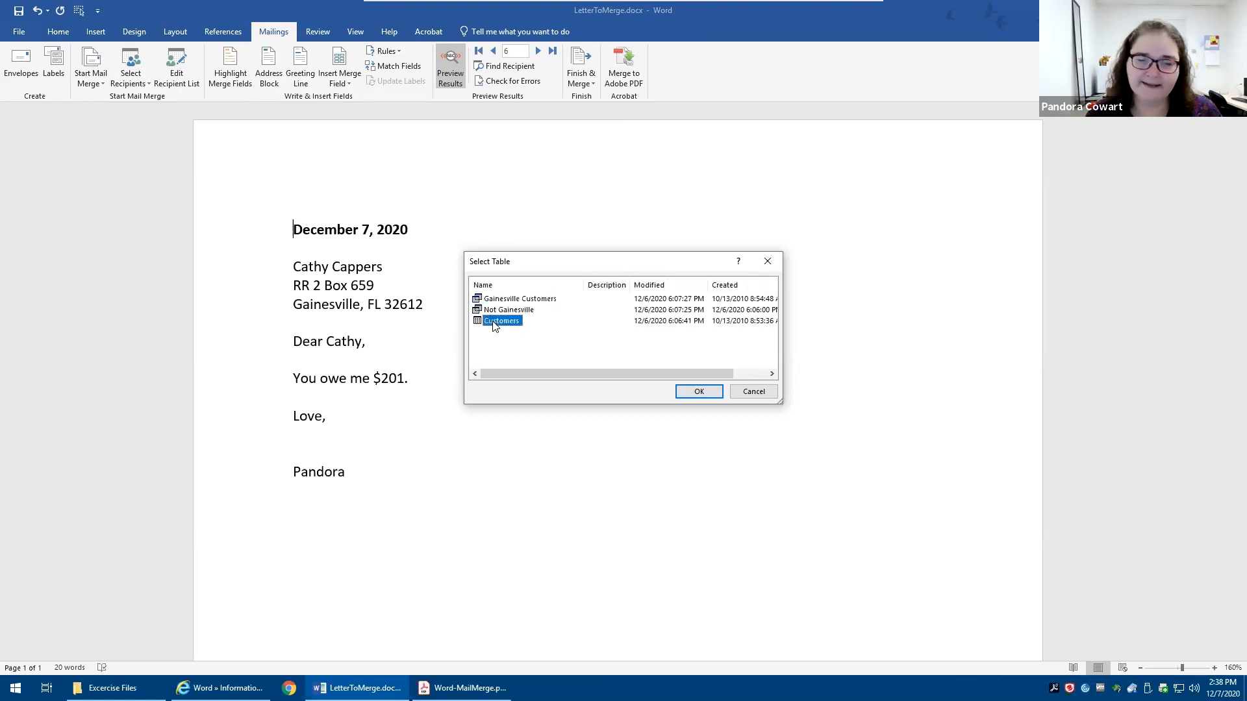
{"action": "left_click", "coordinate": [693, 393]}
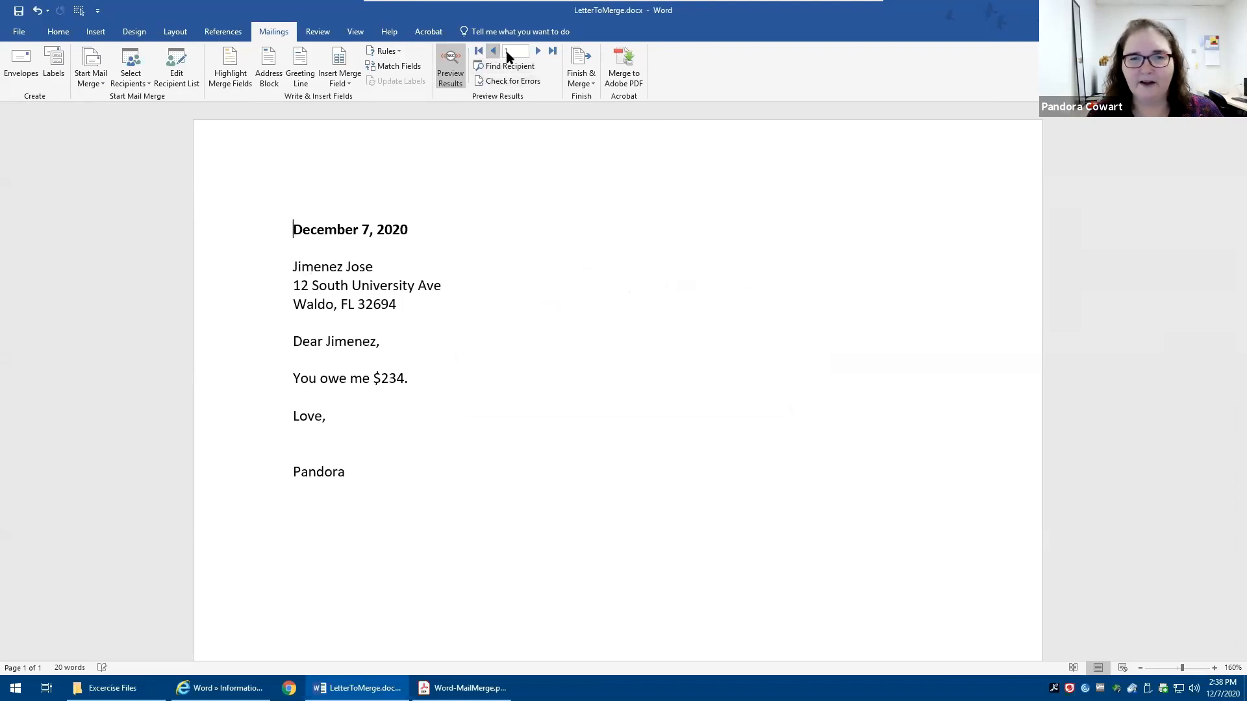
Compare the letter's merge fields with the previewed results and review the field matching for the Access list without changing it.
{"action": "left_click", "coordinate": [451, 70]}
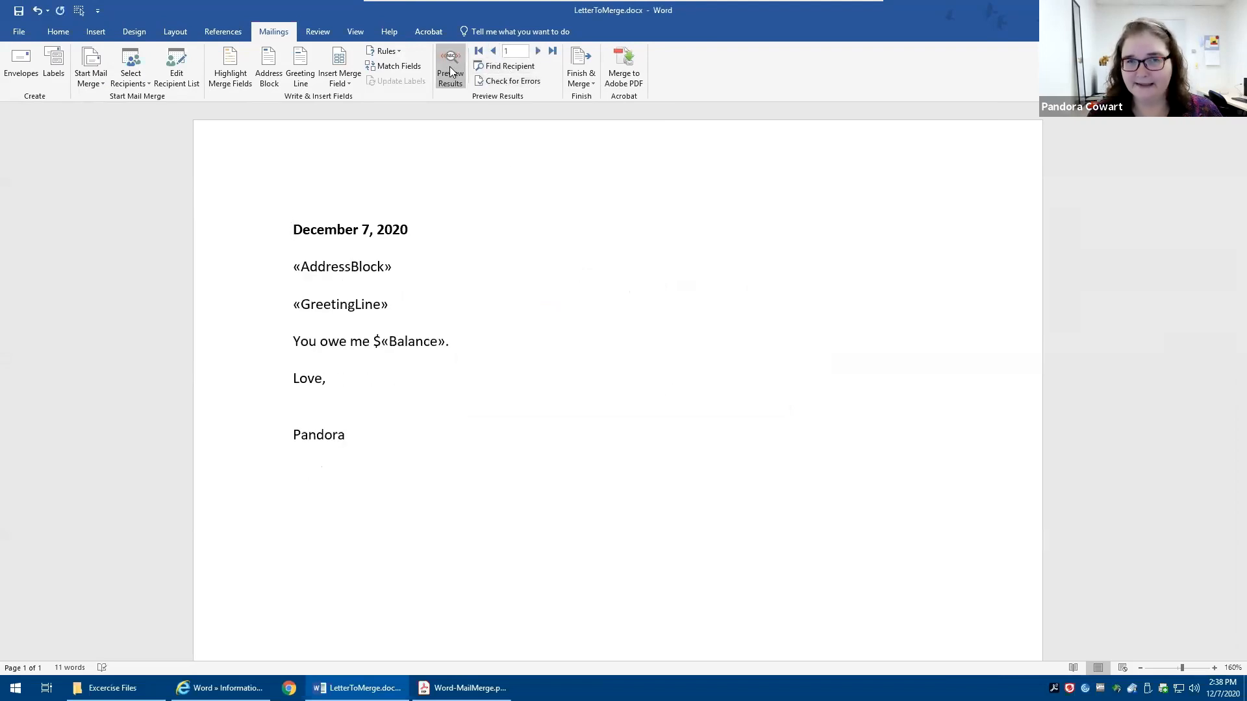
{"action": "left_click", "coordinate": [449, 69]}
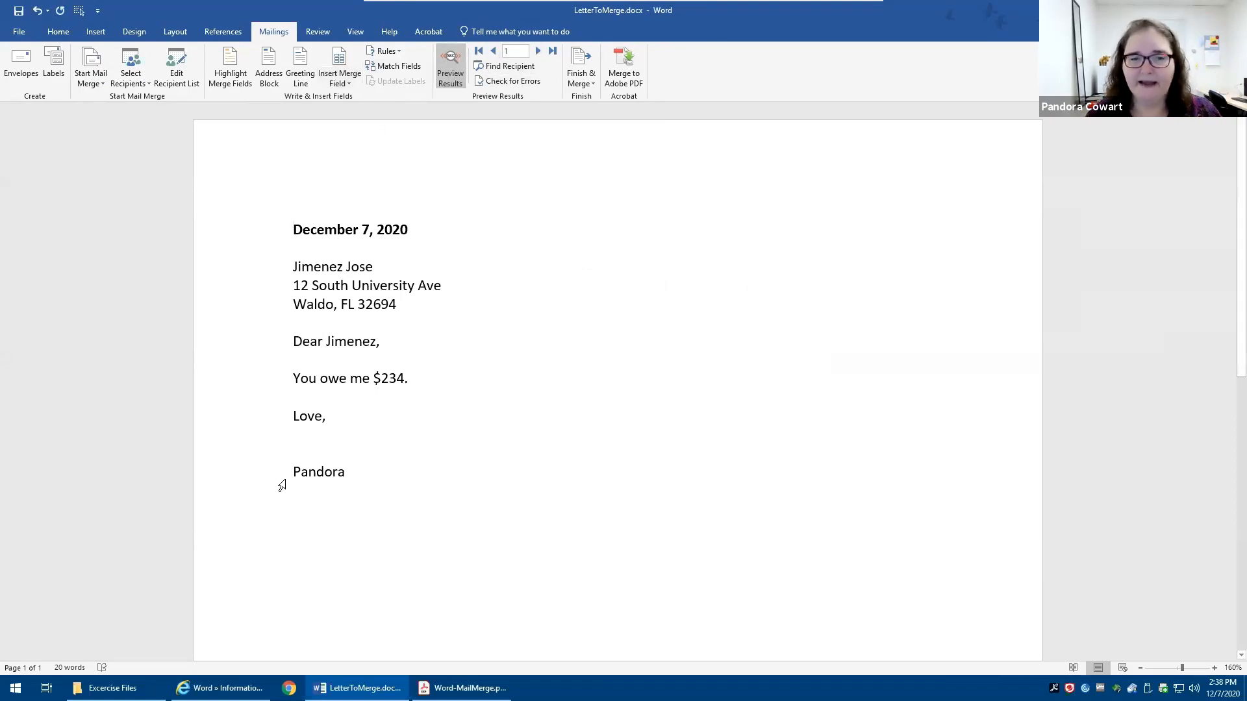
{"action": "left_click", "coordinate": [387, 65]}
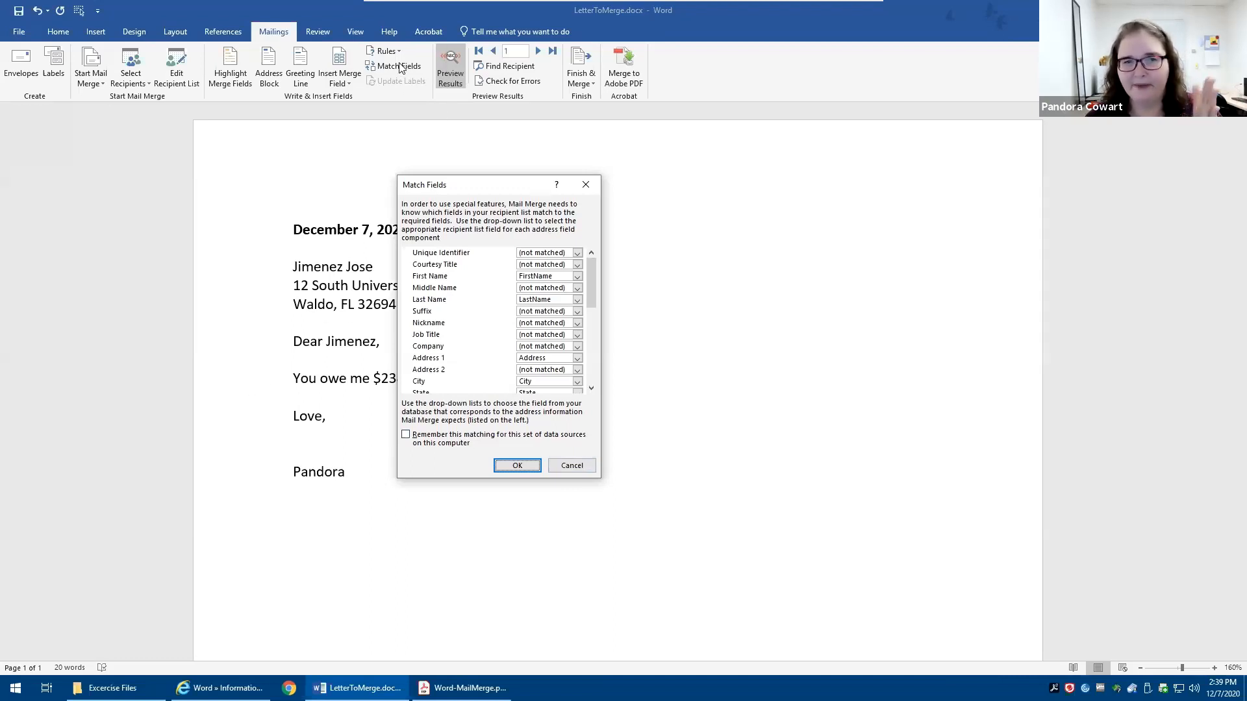
{"action": "left_click", "coordinate": [565, 446]}
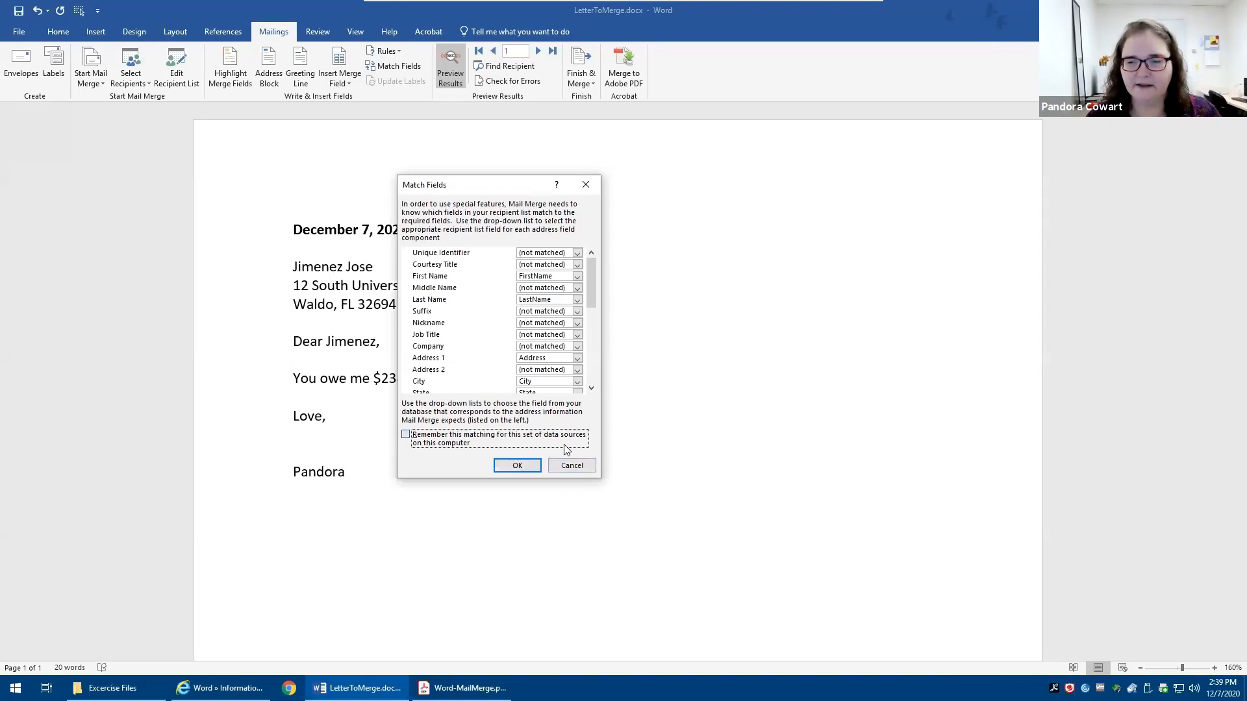
{"action": "left_click", "coordinate": [571, 465]}
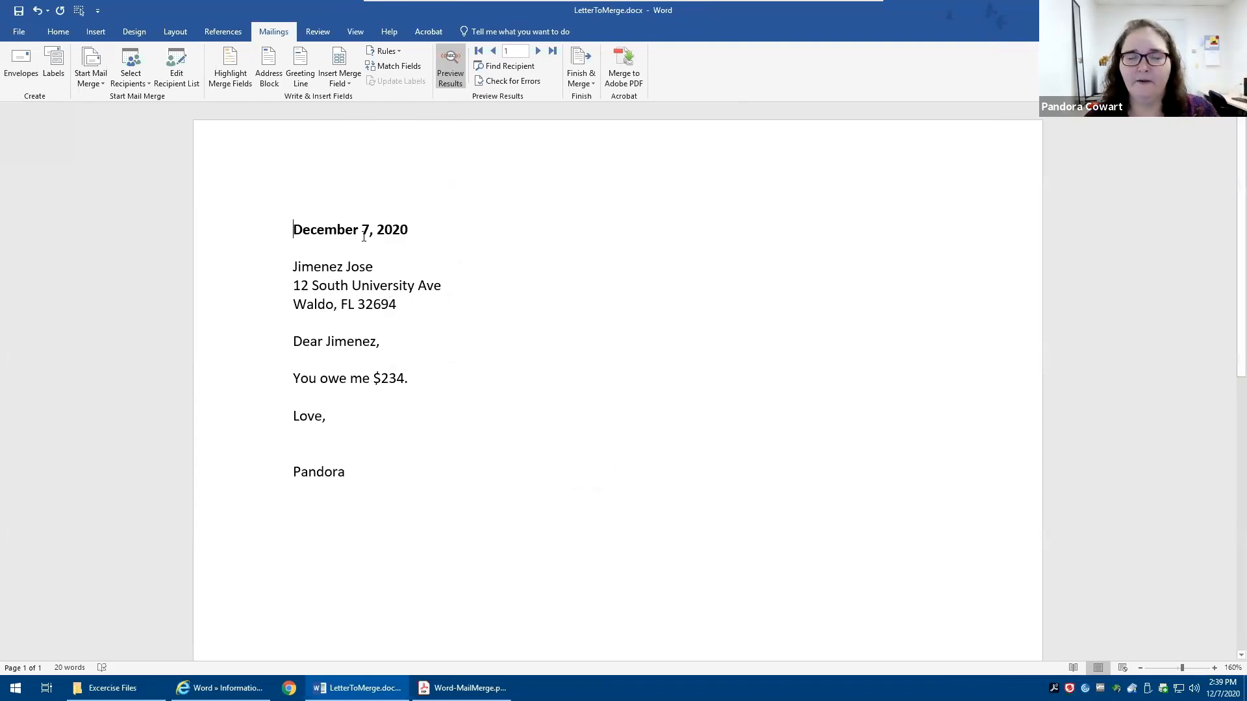
Turn the merge letter back into a normal Word document and check the address block and greeting line.
{"action": "left_click", "coordinate": [89, 84]}
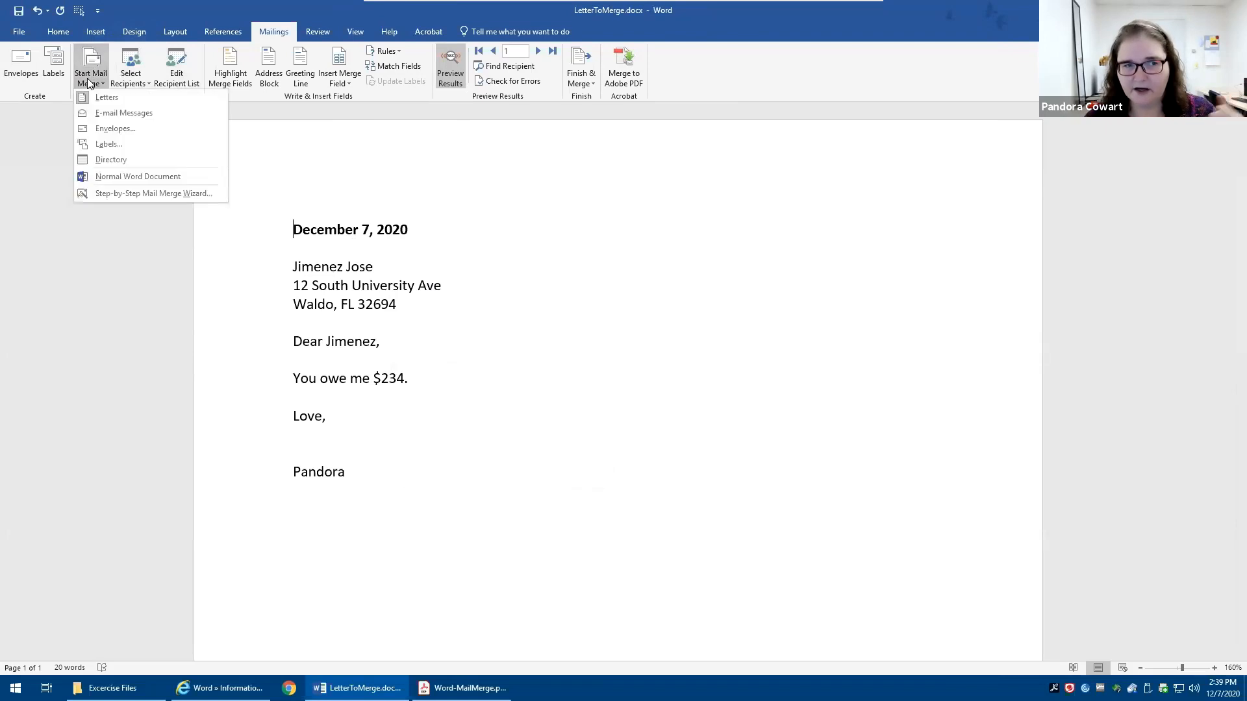
{"action": "left_click", "coordinate": [110, 176]}
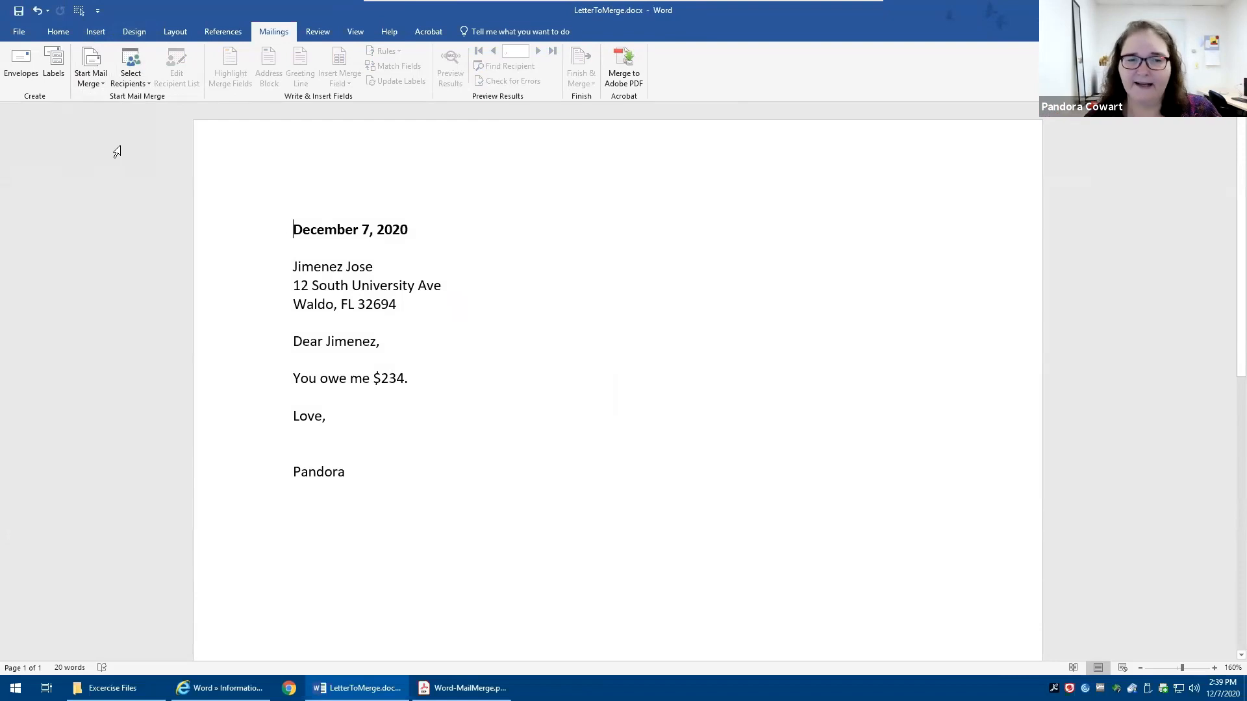
{"action": "left_click_drag", "start_coordinate": [336, 261], "coordinate": [330, 318]}
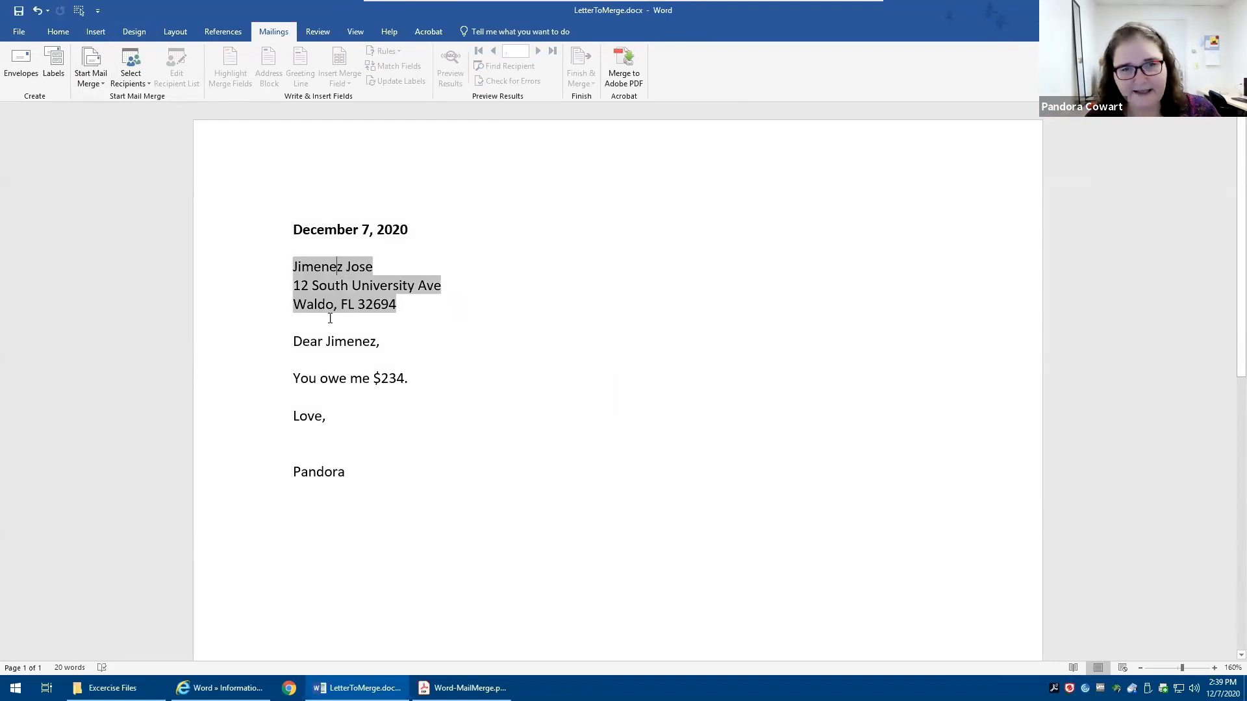
{"action": "left_click", "coordinate": [323, 352]}
{"action": "left_click", "coordinate": [352, 341]}
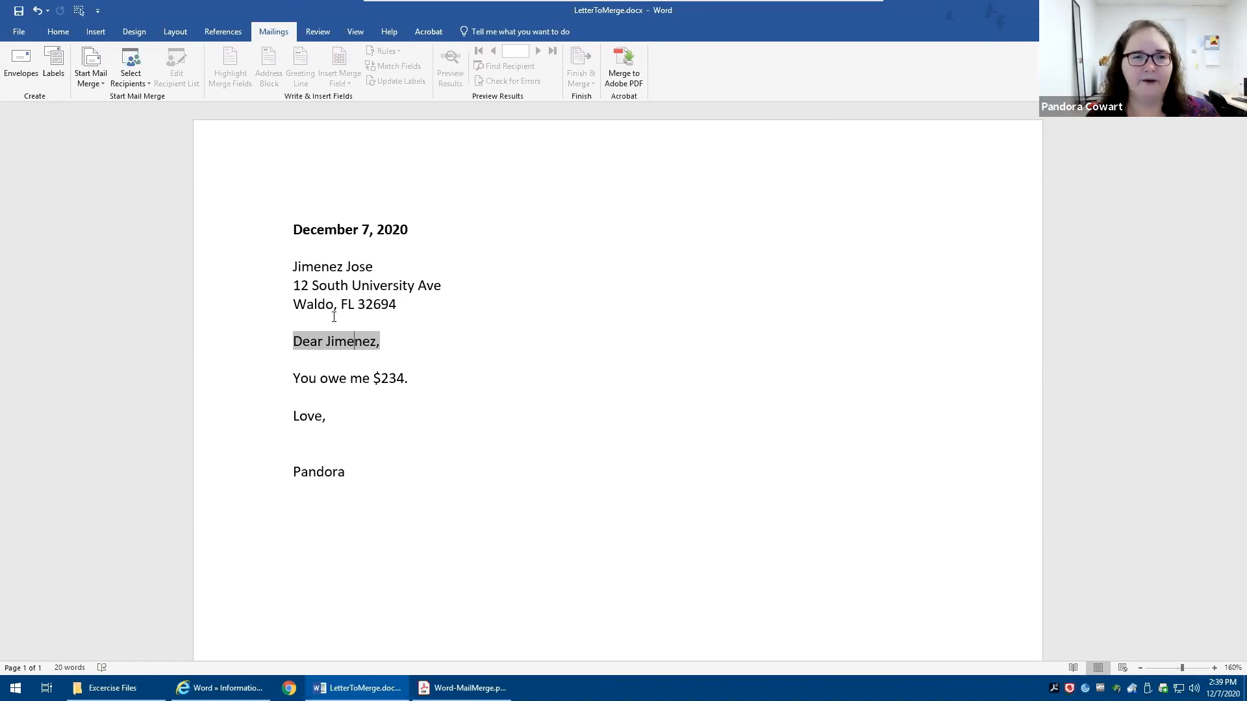
{"action": "key", "text": "Down"}
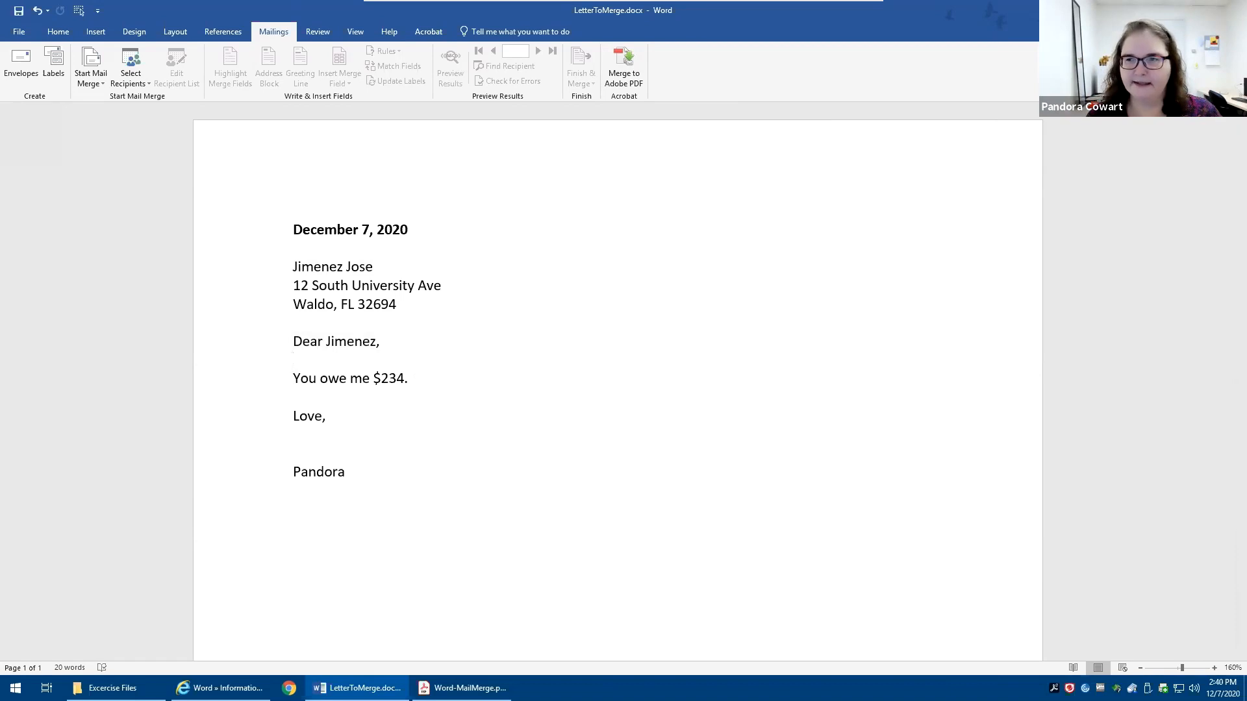
Close LetterToMerge.docx without saving the changes and exit Word.
{"action": "key", "text": "ctrl+w"}
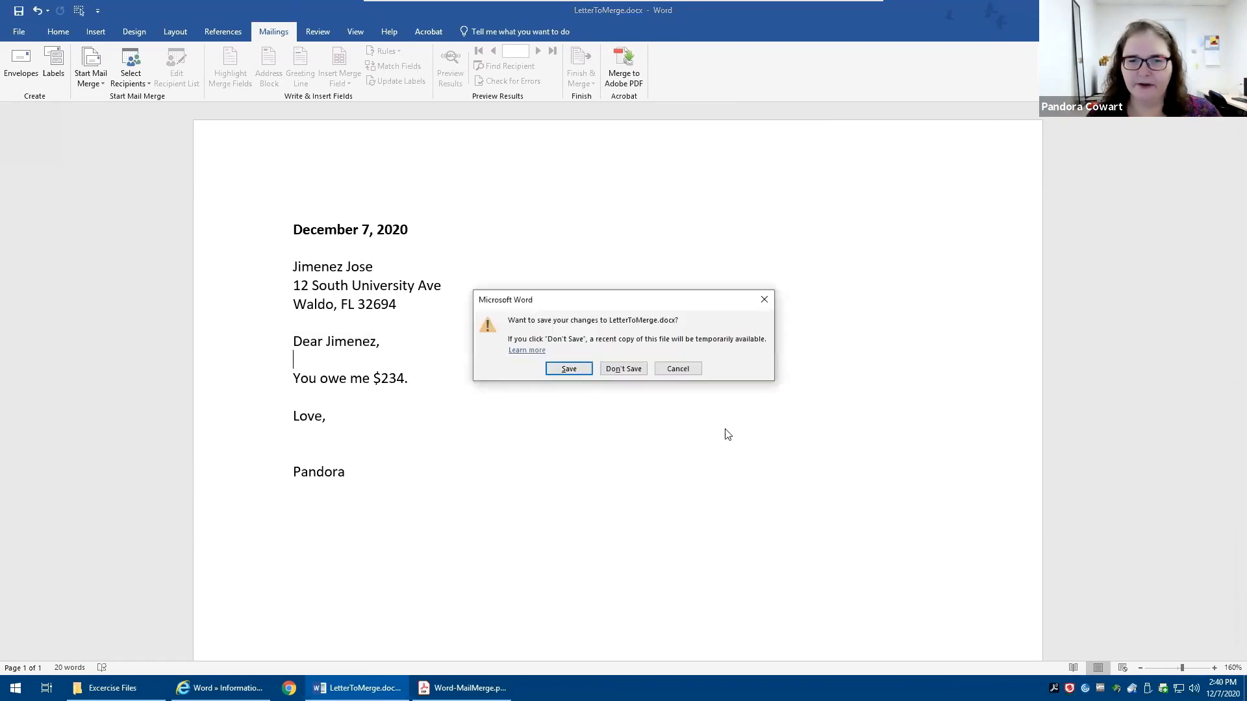
{"action": "left_click", "coordinate": [605, 371]}
{"action": "key", "text": "alt+F4"}
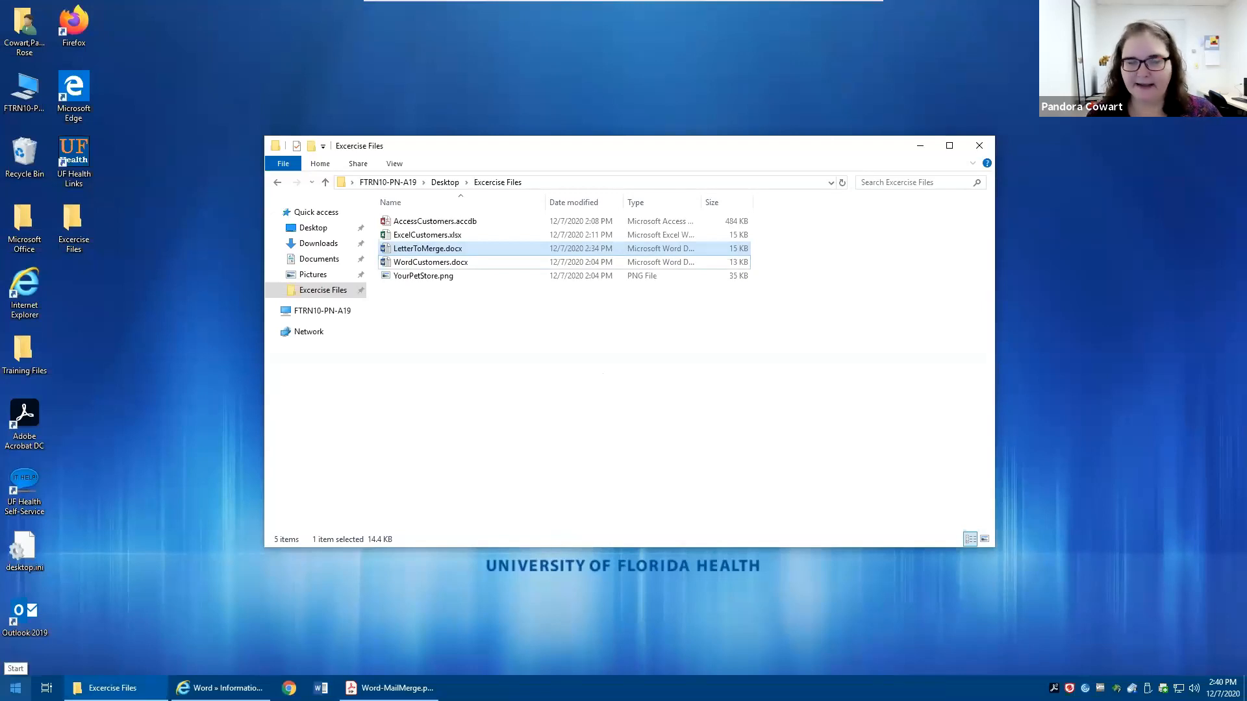
Search the installed programs for Word, launch it and create a new blank document.
{"action": "left_click", "coordinate": [16, 687]}
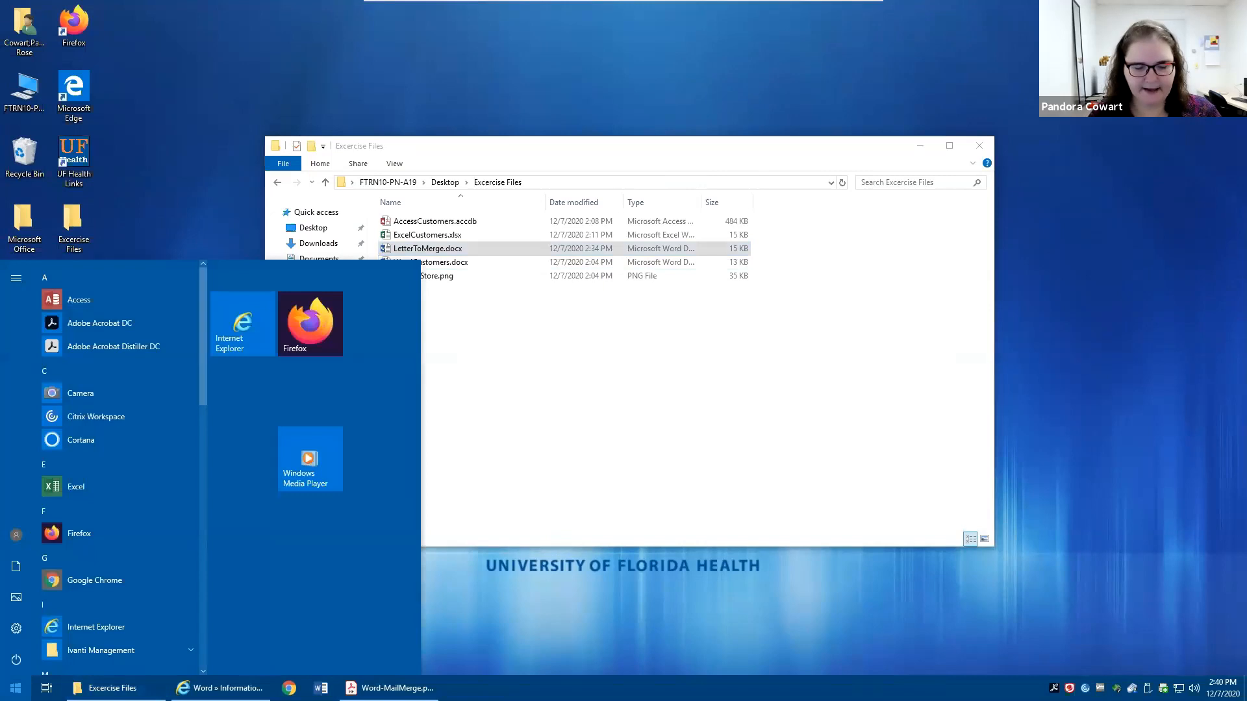
{"action": "type", "text": "word"}
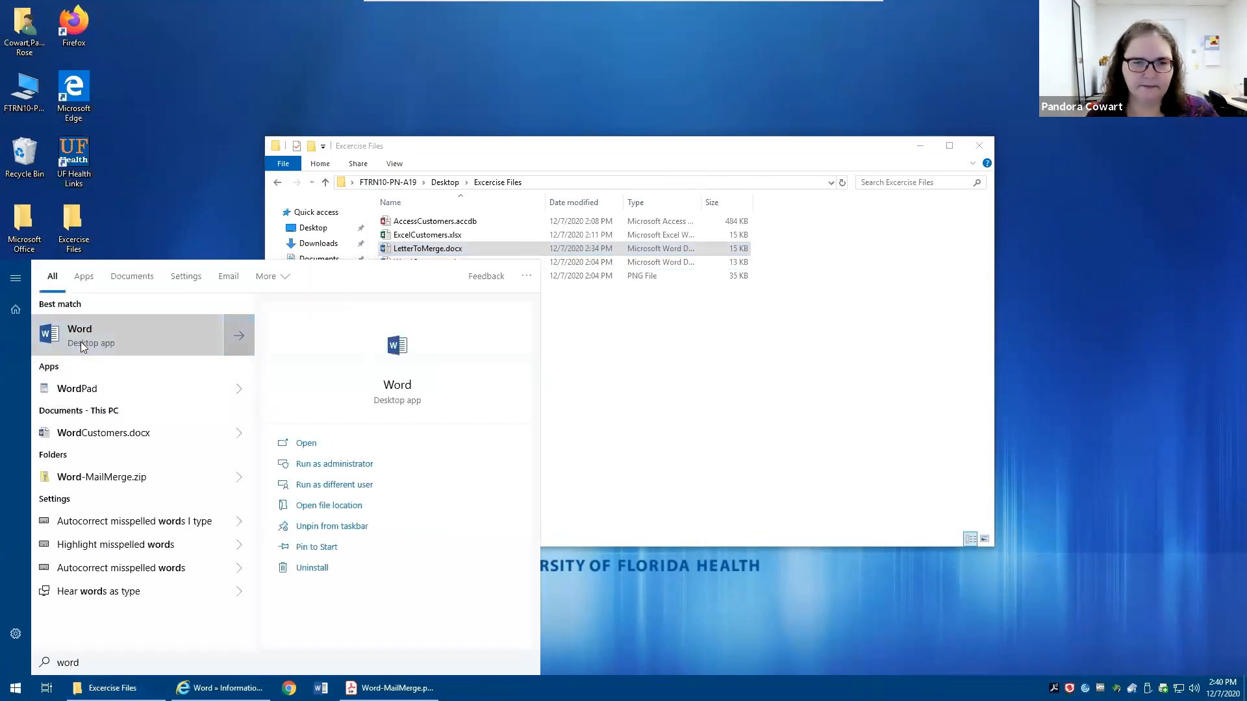
{"action": "left_click", "coordinate": [81, 346]}
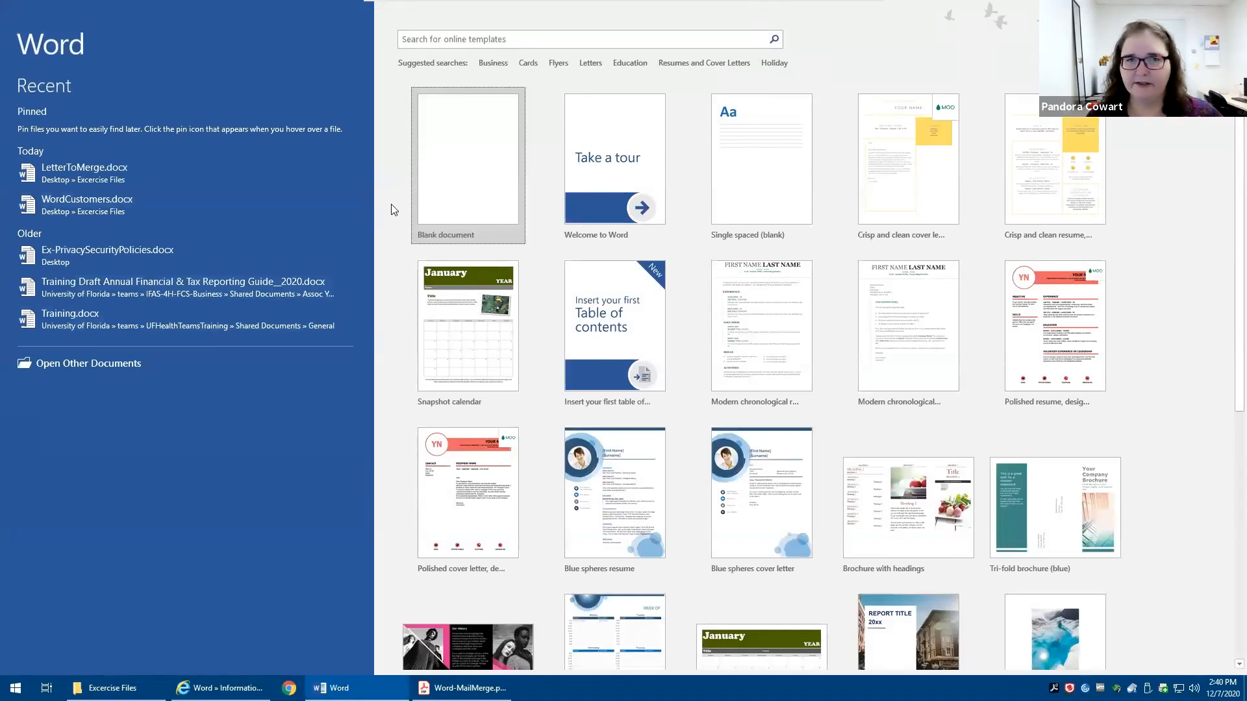
{"action": "left_click", "coordinate": [453, 167]}
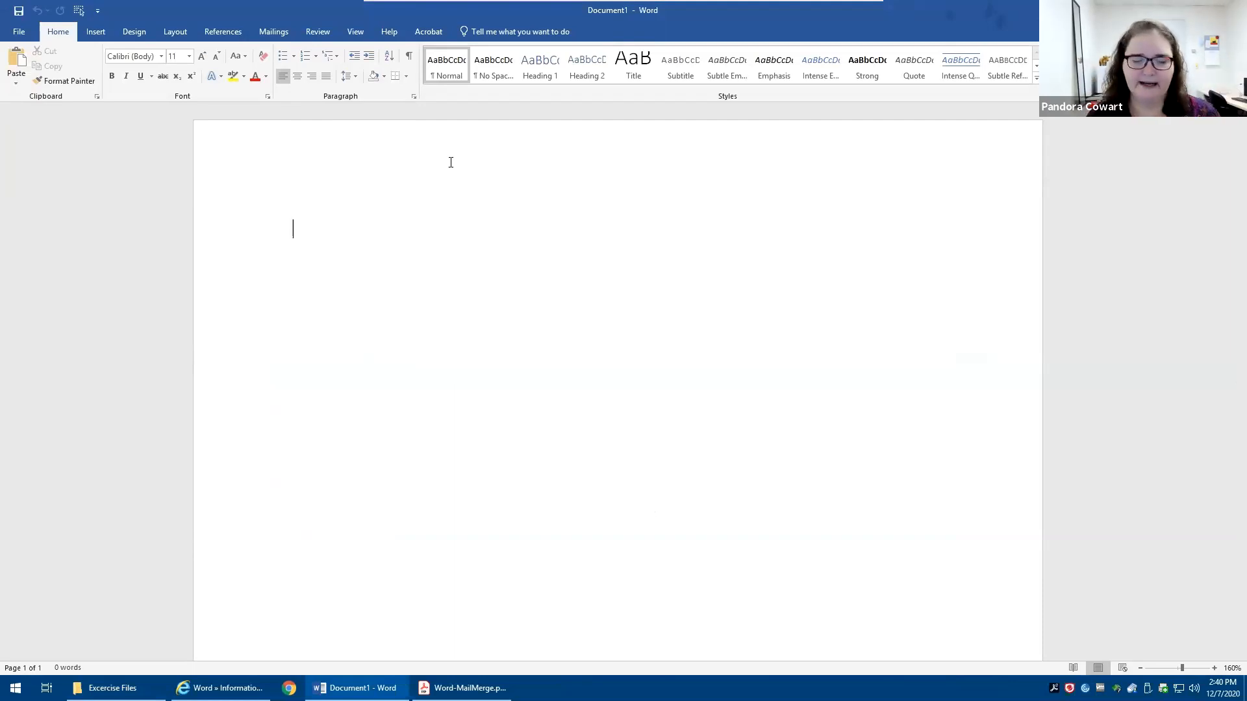
View the single-address label settings for the blank document and dismiss them without creating labels.
{"action": "left_click", "coordinate": [274, 31]}
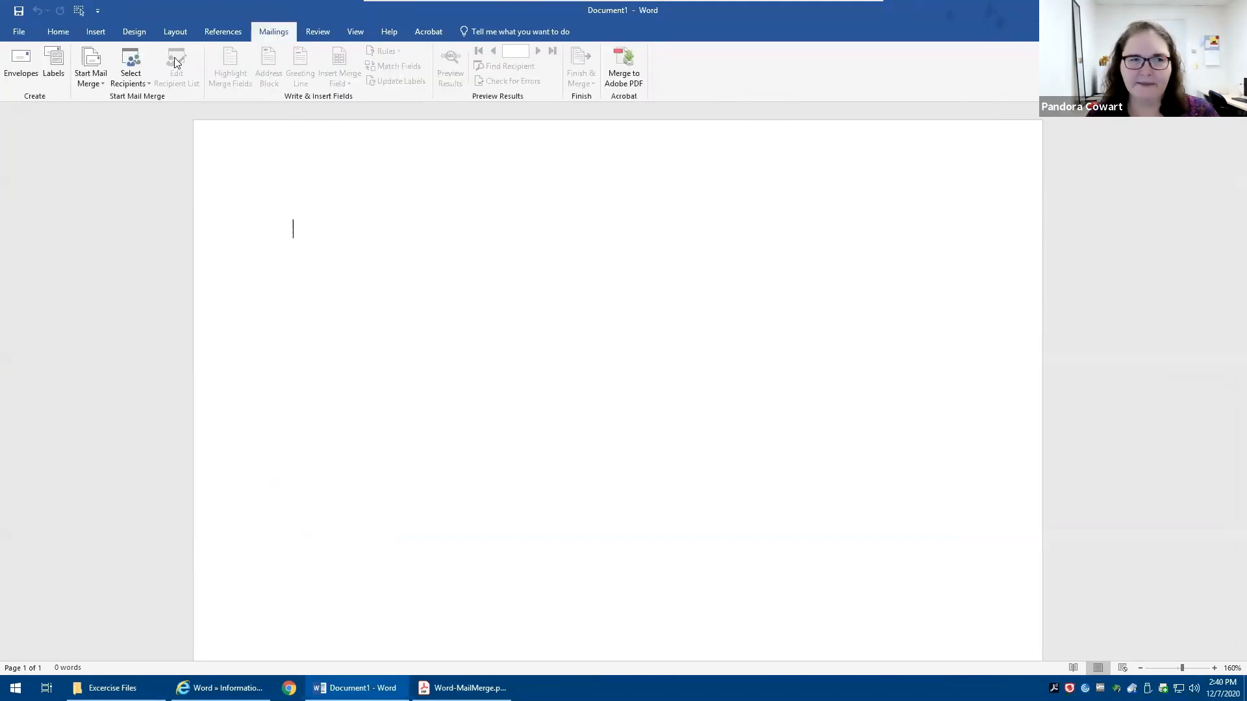
{"action": "left_click", "coordinate": [58, 70]}
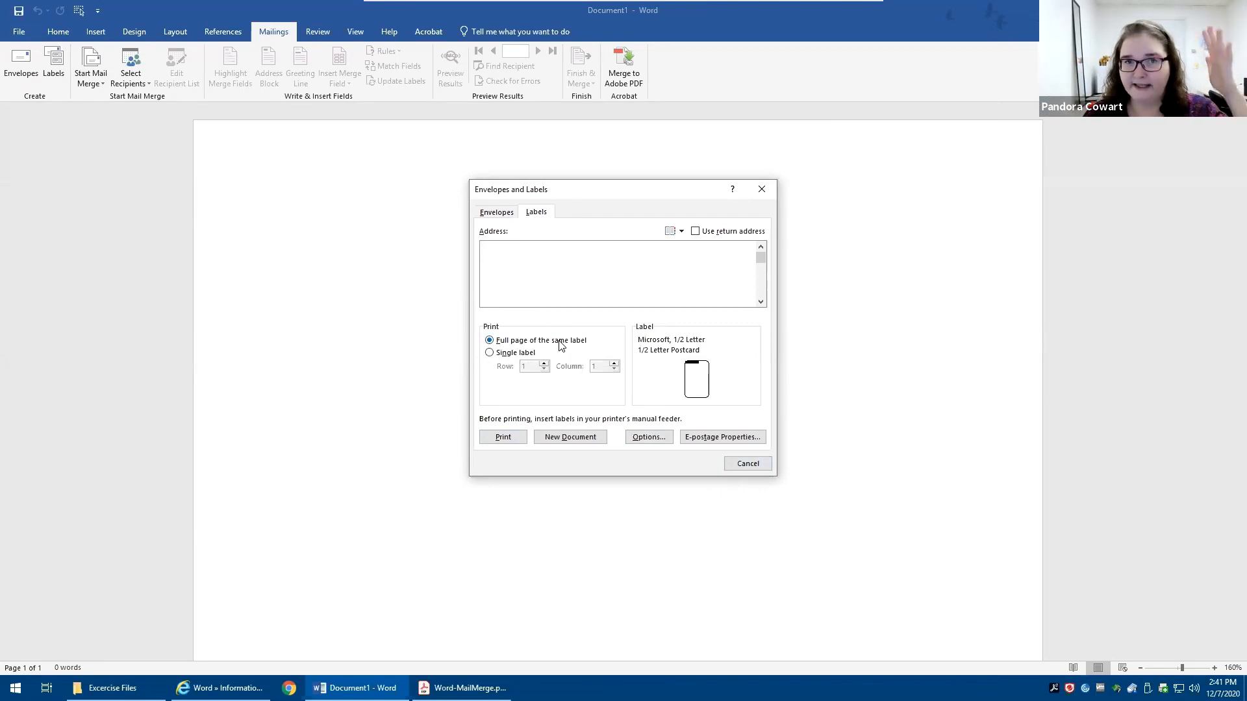
{"action": "left_click", "coordinate": [747, 464]}
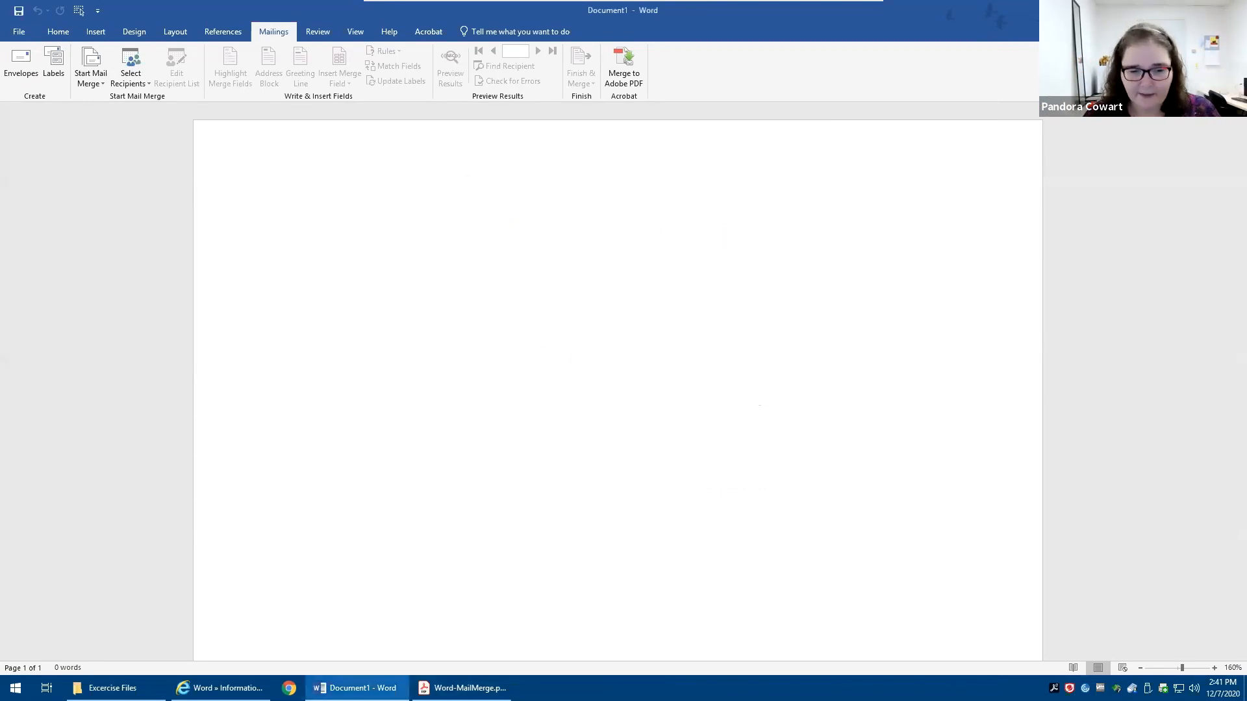
Switch to Word-MailMerge.pdf in Adobe Acrobat and look up the Labels section on page 3.
{"action": "left_click", "coordinate": [462, 689]}
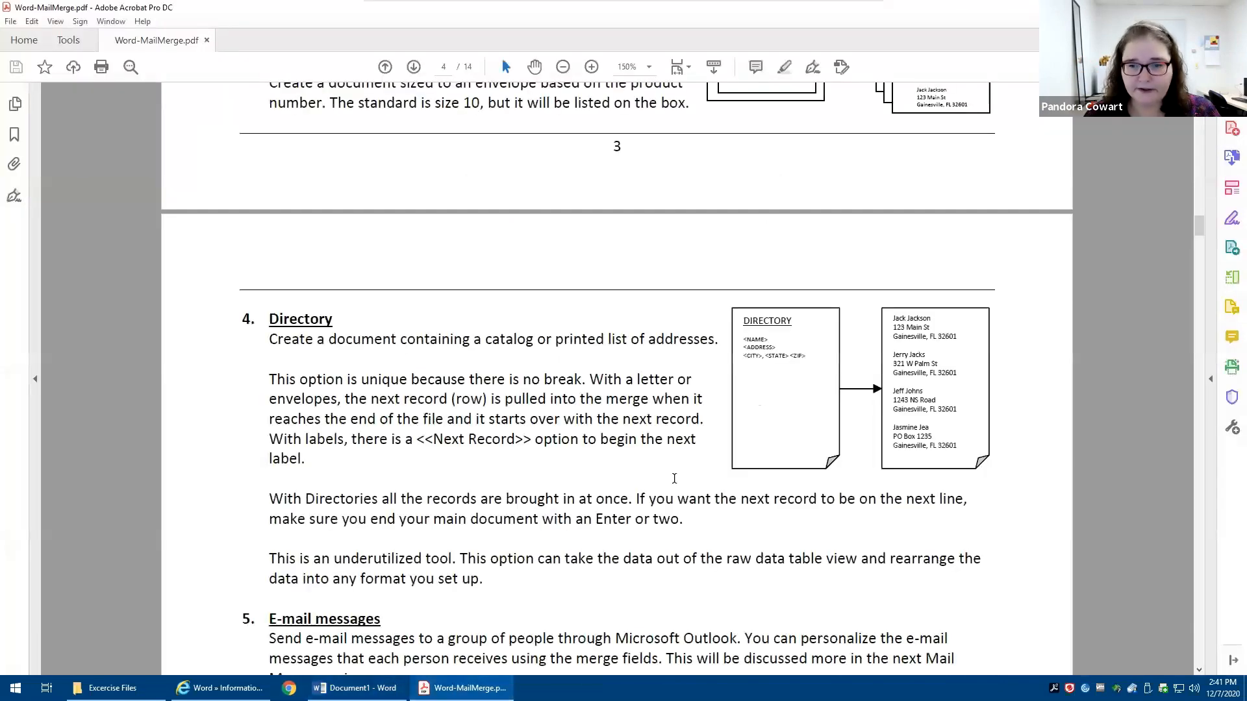
{"action": "scroll", "coordinate": [891, 297], "scroll_direction": "up", "scroll_amount": 4}
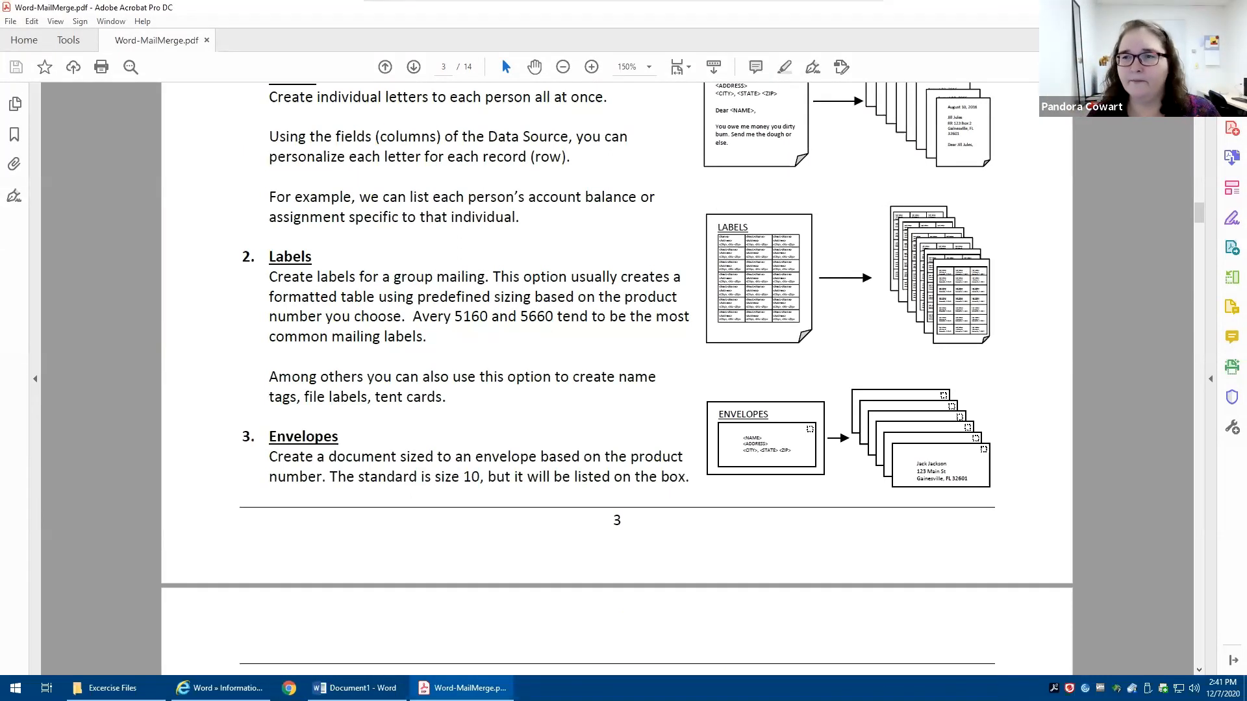
Switch back to the blank Word document, start a labels mail merge and view the printer tray choices.
{"action": "key", "text": "alt+Tab"}
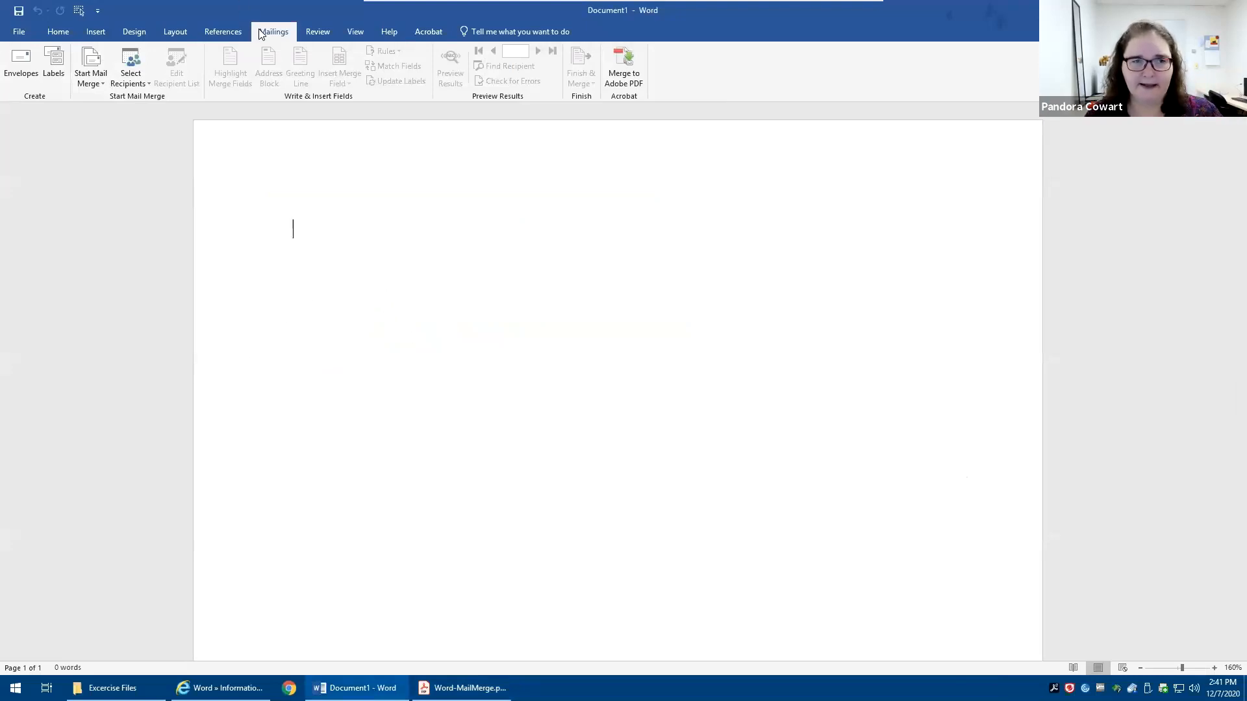
{"action": "left_click", "coordinate": [90, 78]}
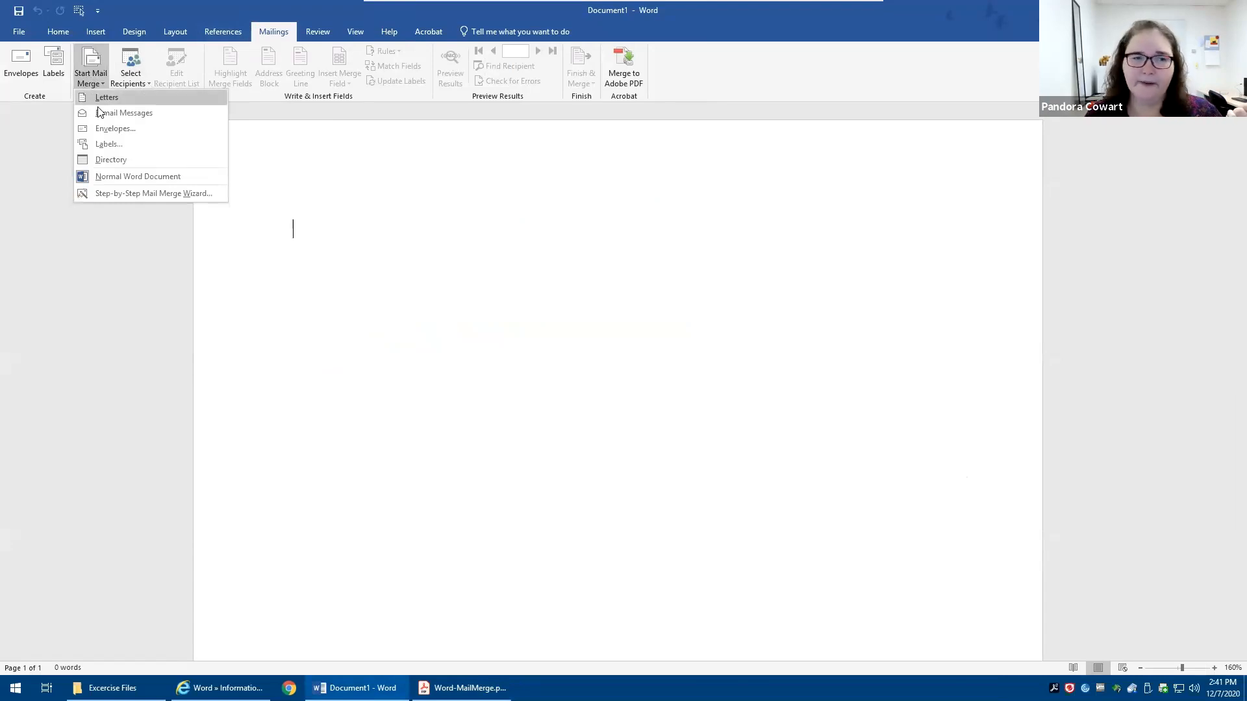
{"action": "left_click", "coordinate": [106, 144]}
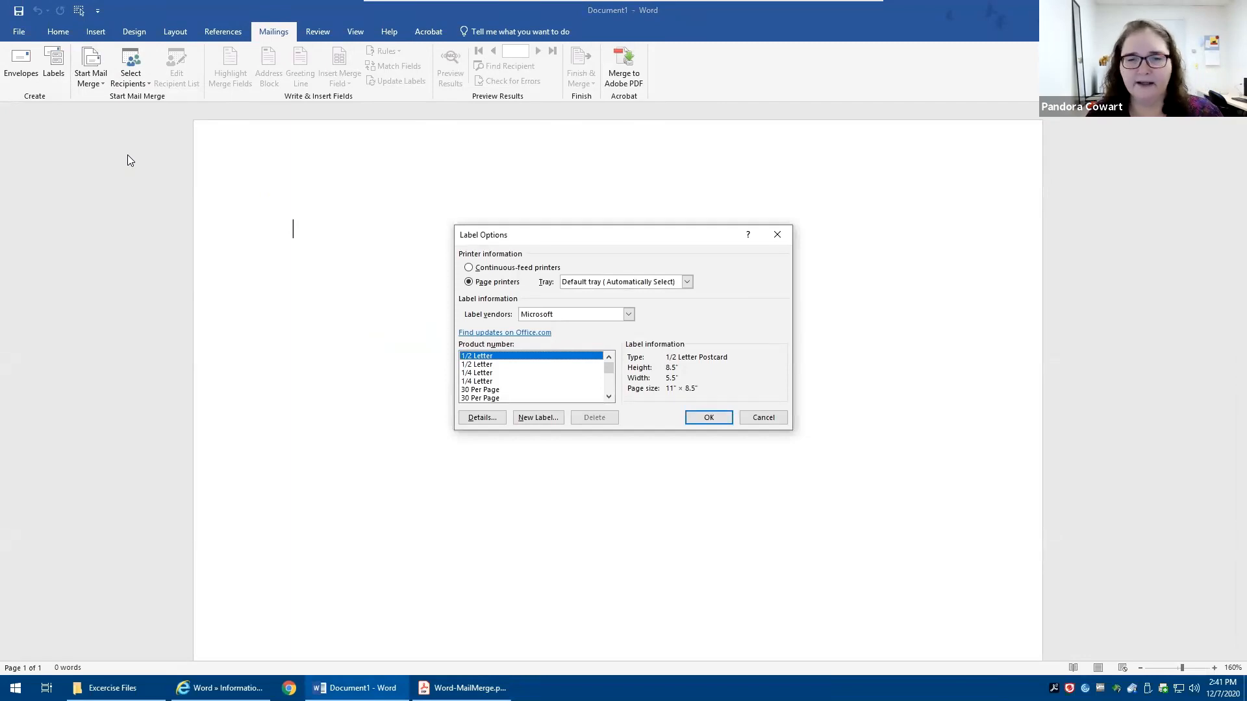
{"action": "left_click", "coordinate": [686, 282]}
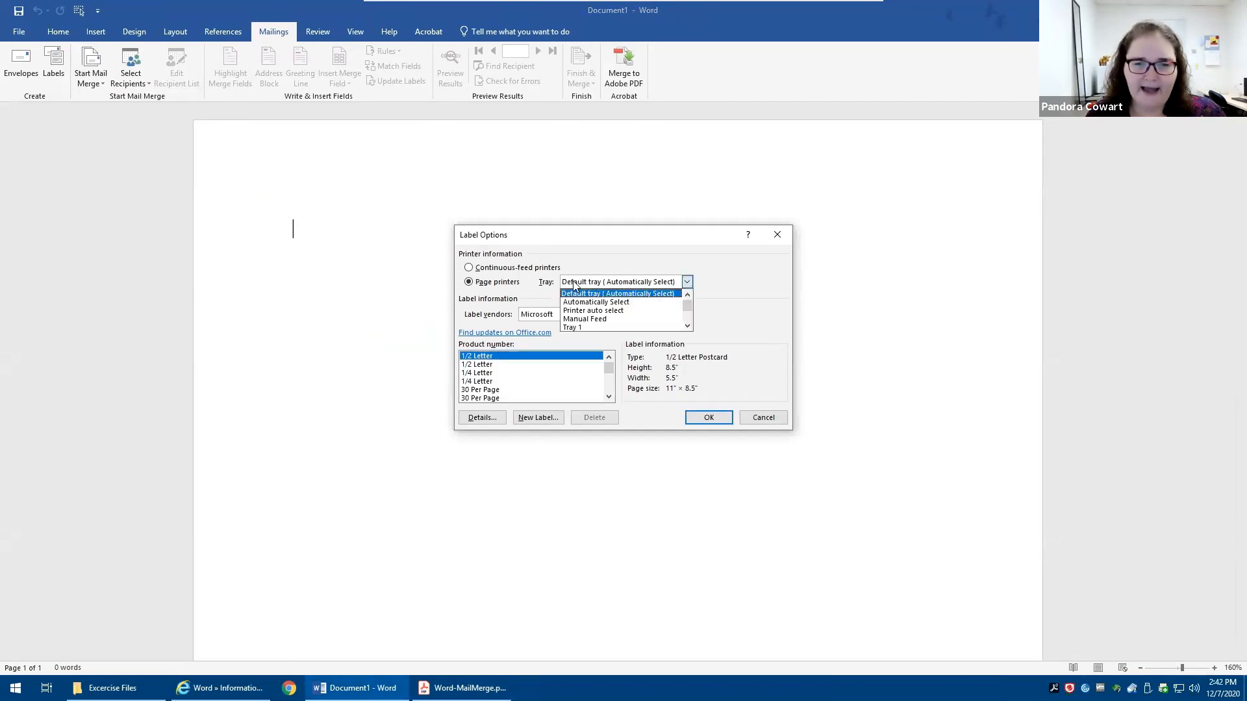
Try the continuous-feed printer option with vendor Avery US Letter and product 4020 Pin Fed Mailing Labels.
{"action": "left_click", "coordinate": [516, 268]}
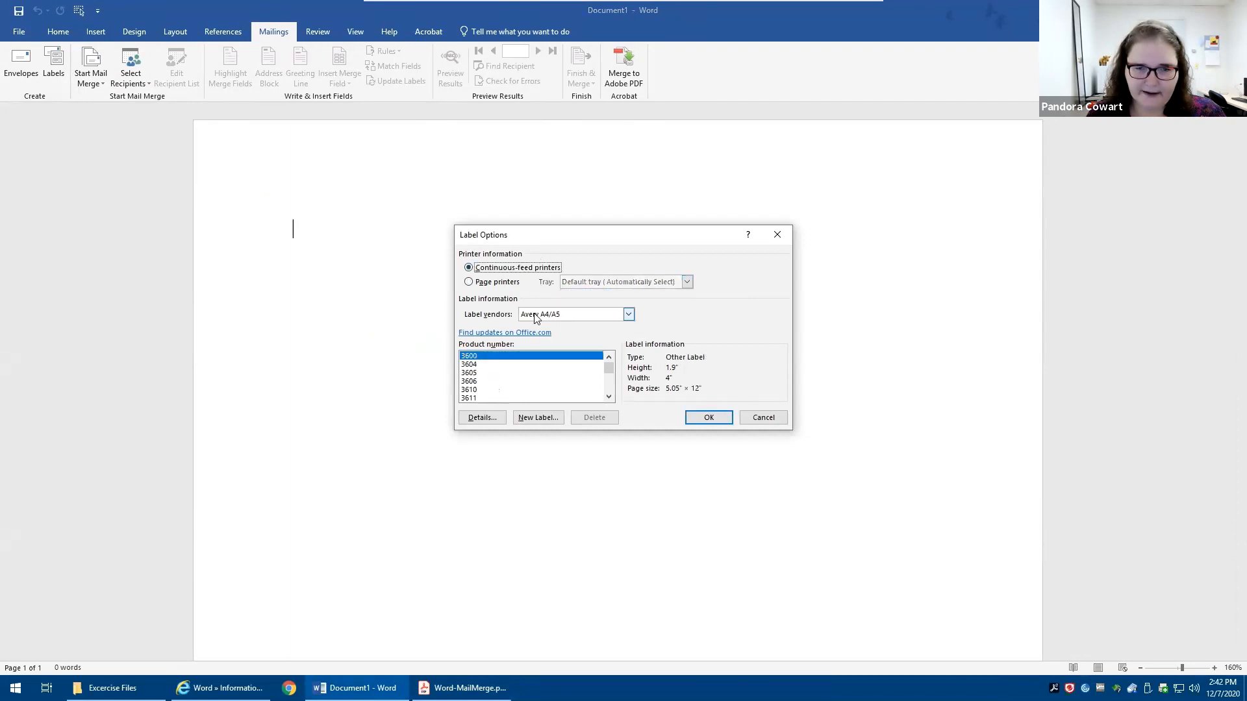
{"action": "left_click", "coordinate": [628, 314]}
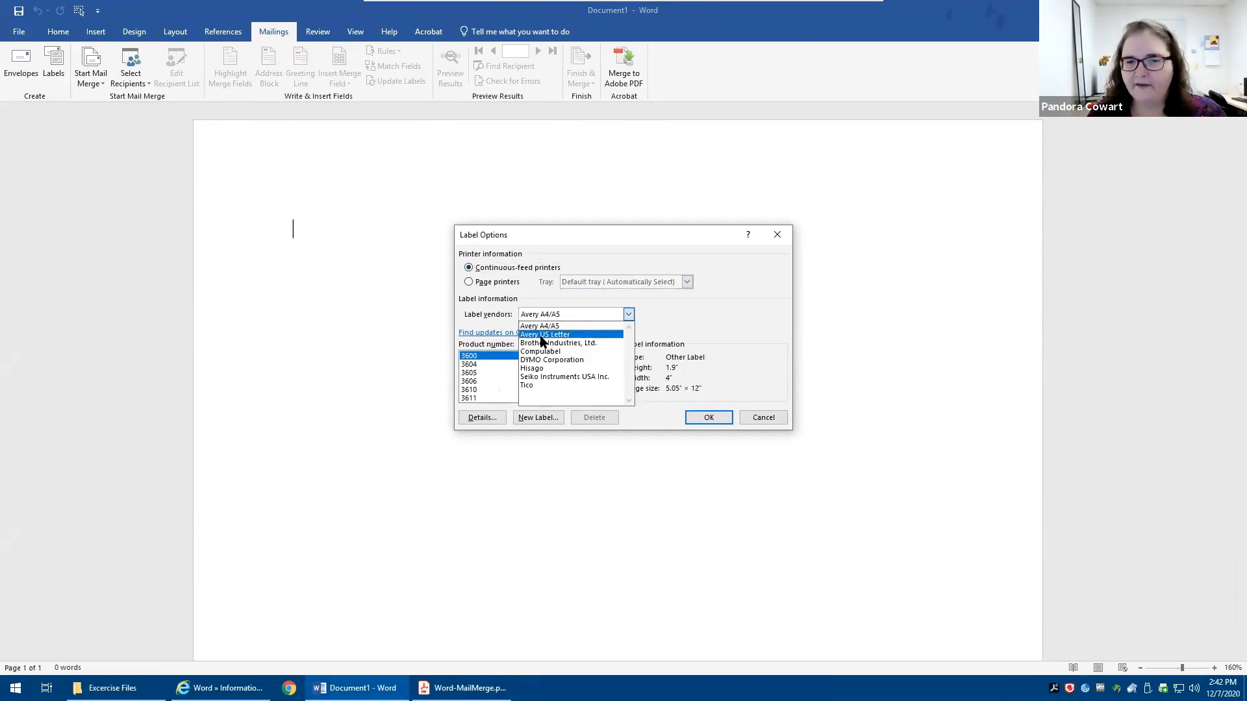
{"action": "left_click", "coordinate": [544, 334]}
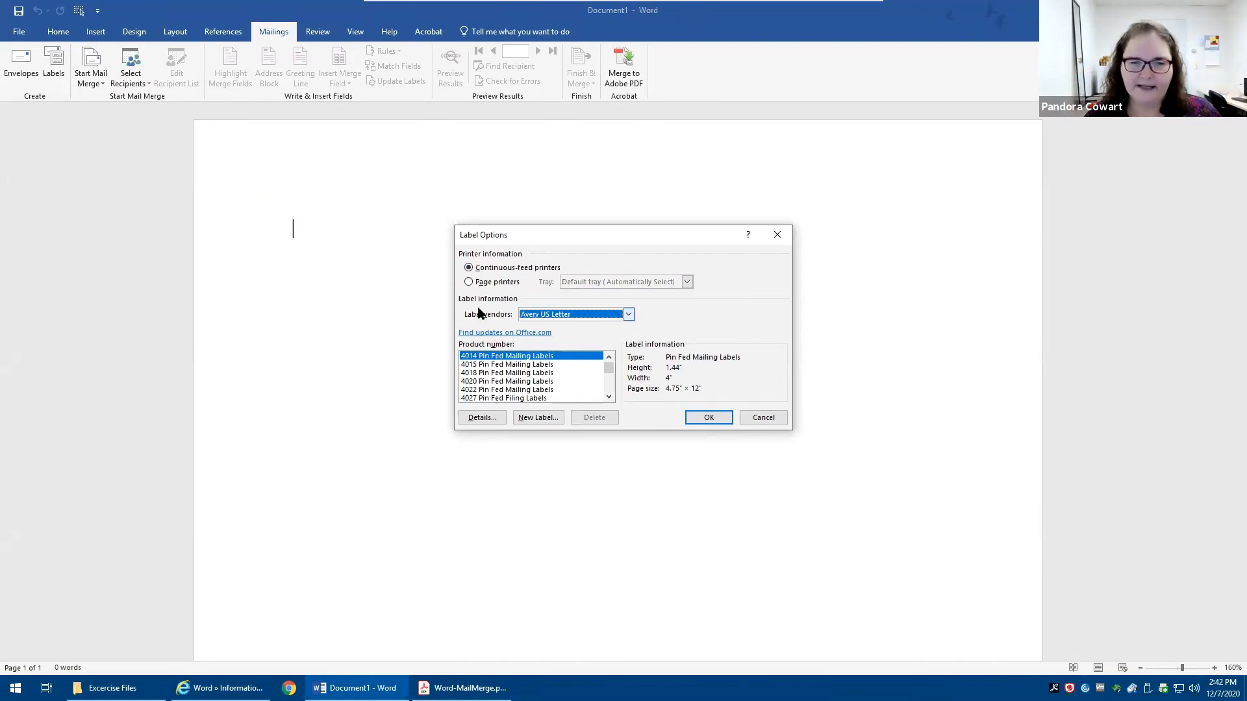
{"action": "left_click", "coordinate": [504, 366]}
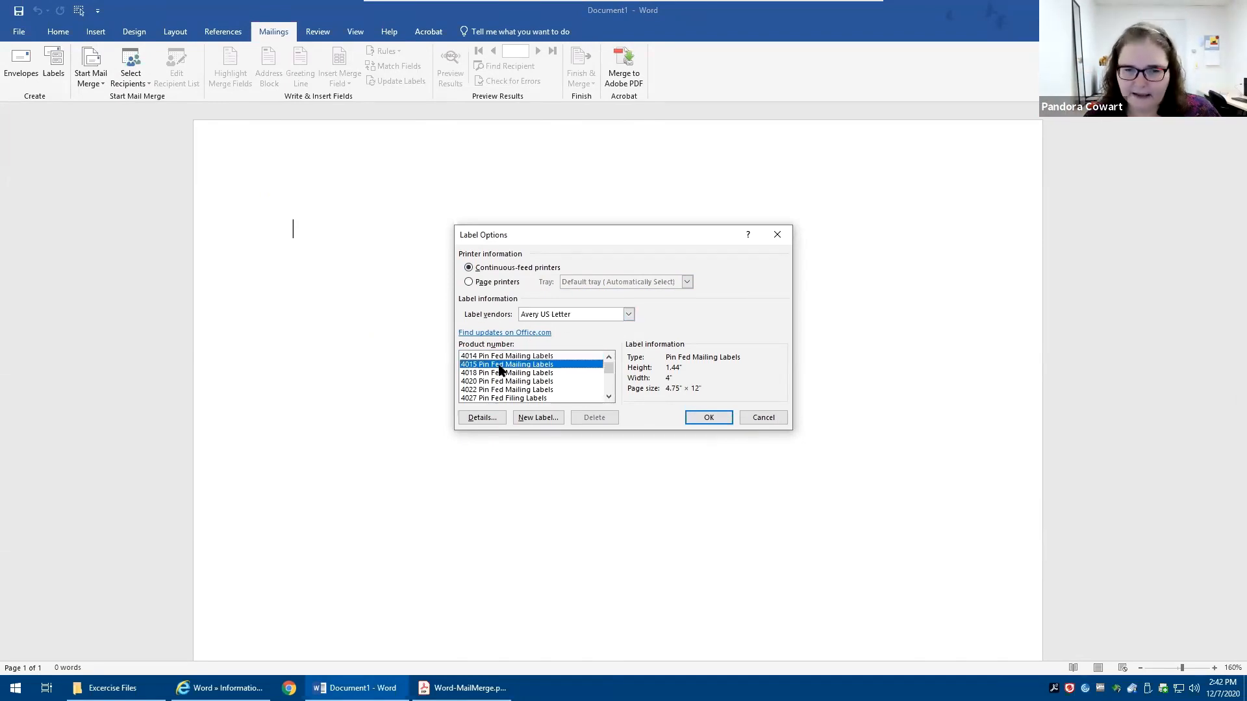
{"action": "left_click", "coordinate": [537, 382]}
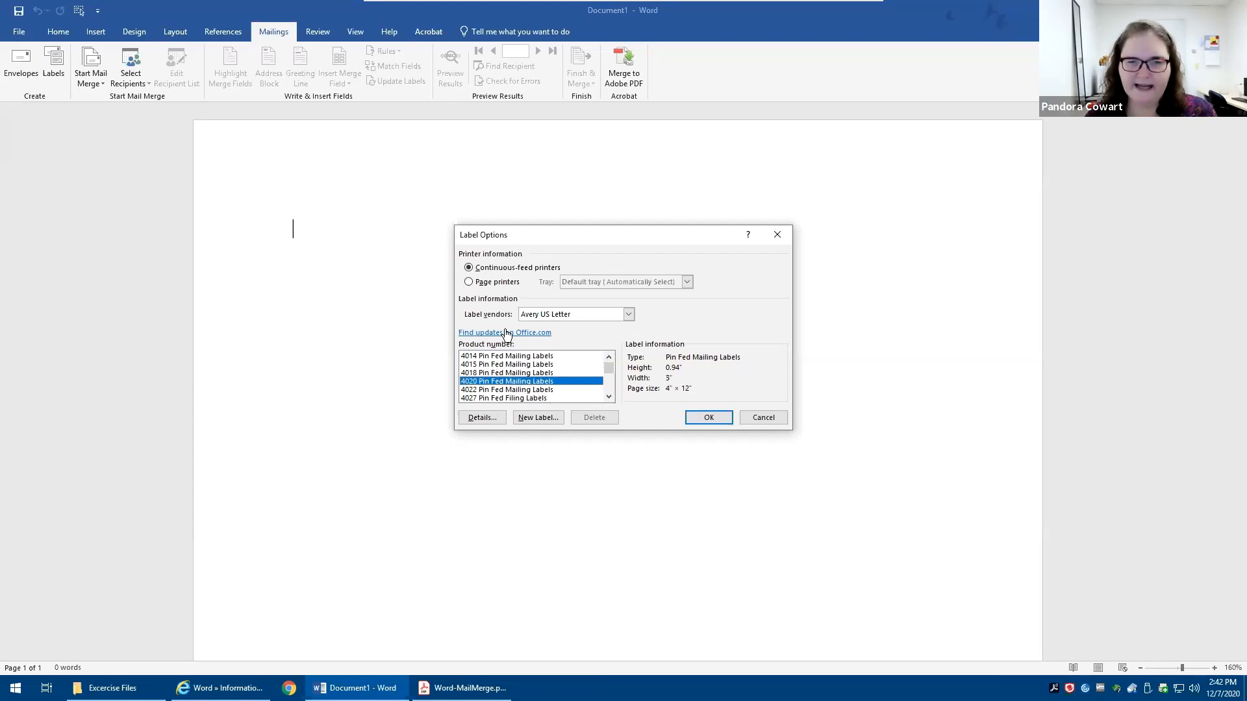
Set the label options to page printers with Avery US Letter as the label vendor.
{"action": "left_click", "coordinate": [488, 283]}
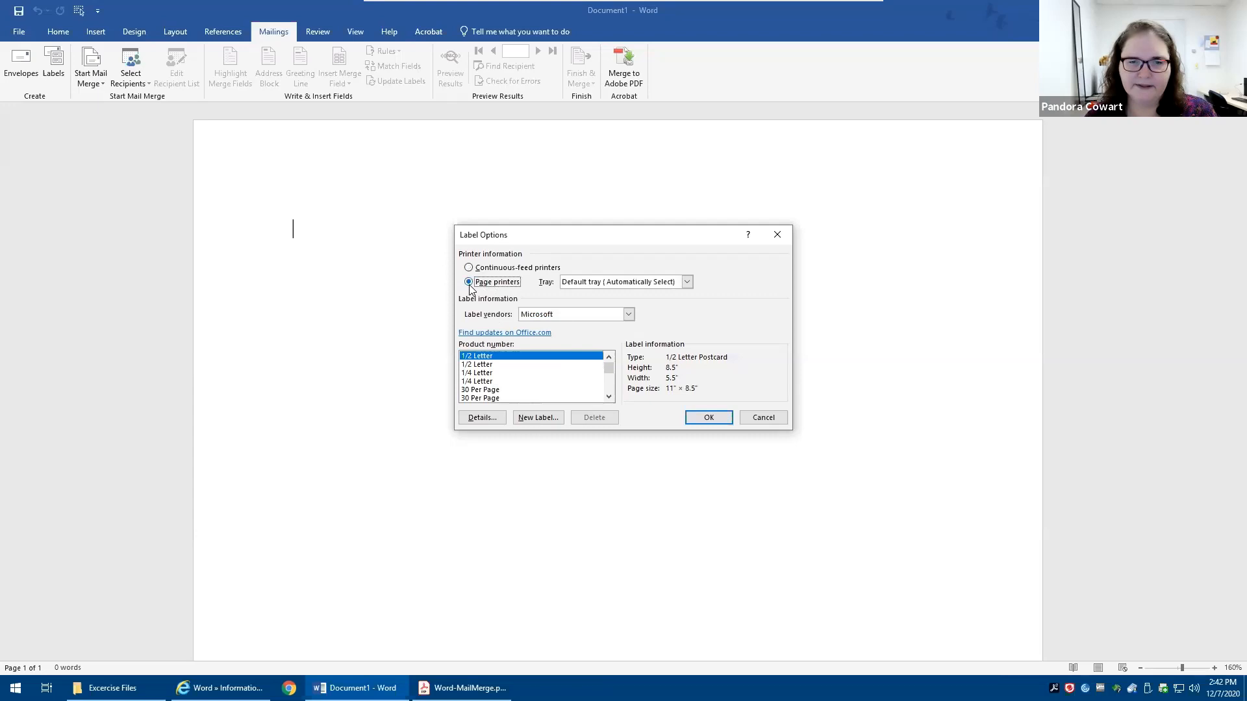
{"action": "left_click", "coordinate": [555, 315]}
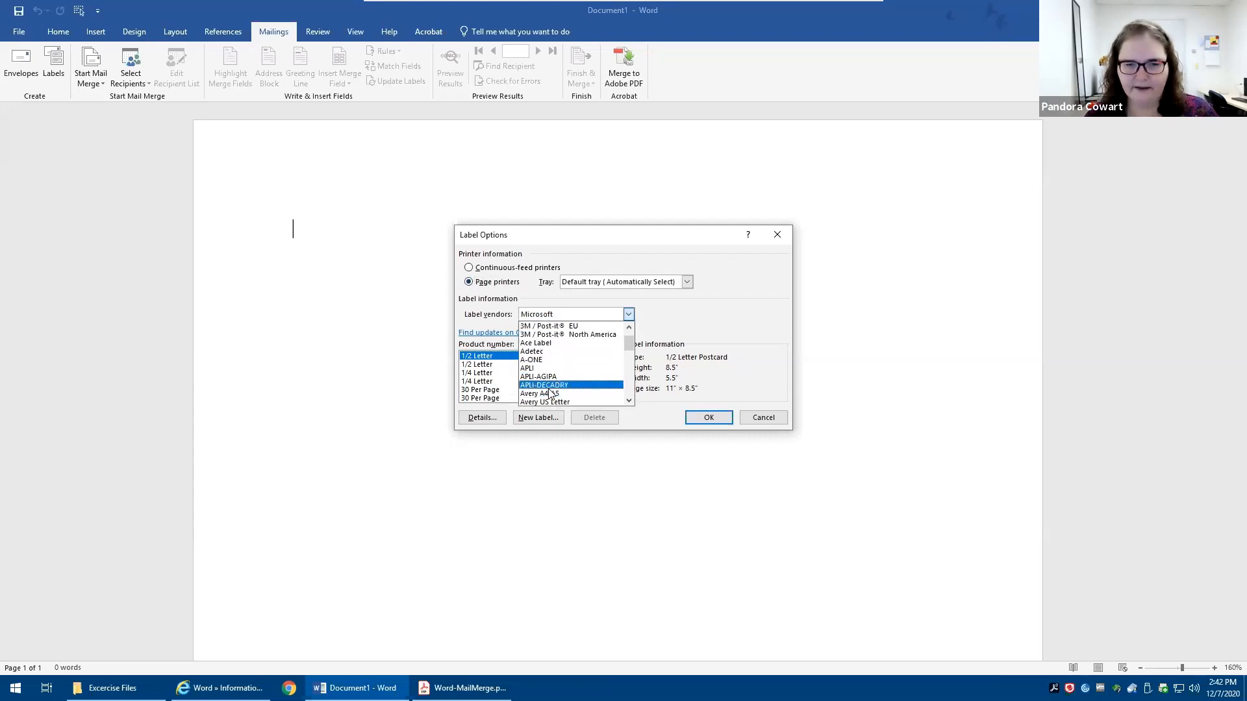
{"action": "left_click", "coordinate": [565, 402]}
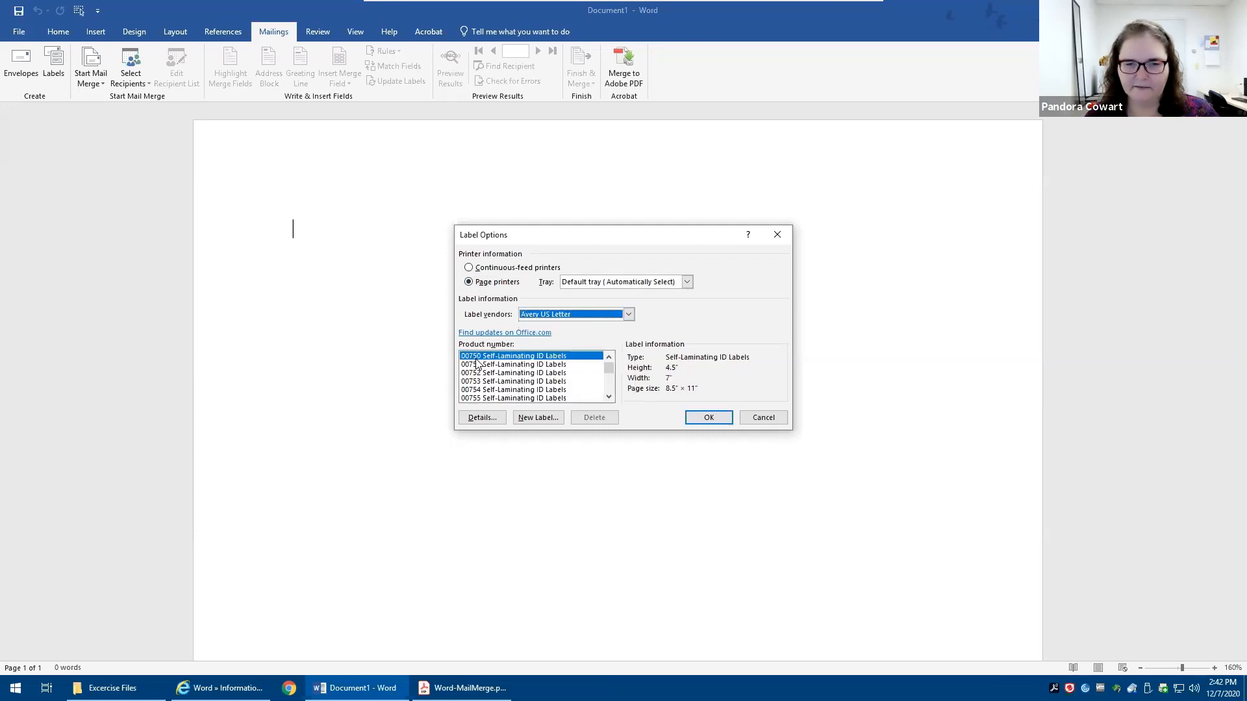
Choose product number 5160 Address Labels and create the label sheet in the document.
{"action": "left_click", "coordinate": [476, 359]}
{"action": "key", "text": "5"}
{"action": "scroll", "coordinate": [524, 367], "scroll_direction": "down", "scroll_amount": 2}
{"action": "scroll", "coordinate": [526, 370], "scroll_direction": "down", "scroll_amount": 2}
{"action": "scroll", "coordinate": [492, 385], "scroll_direction": "down", "scroll_amount": 2}
{"action": "scroll", "coordinate": [491, 383], "scroll_direction": "down", "scroll_amount": 3}
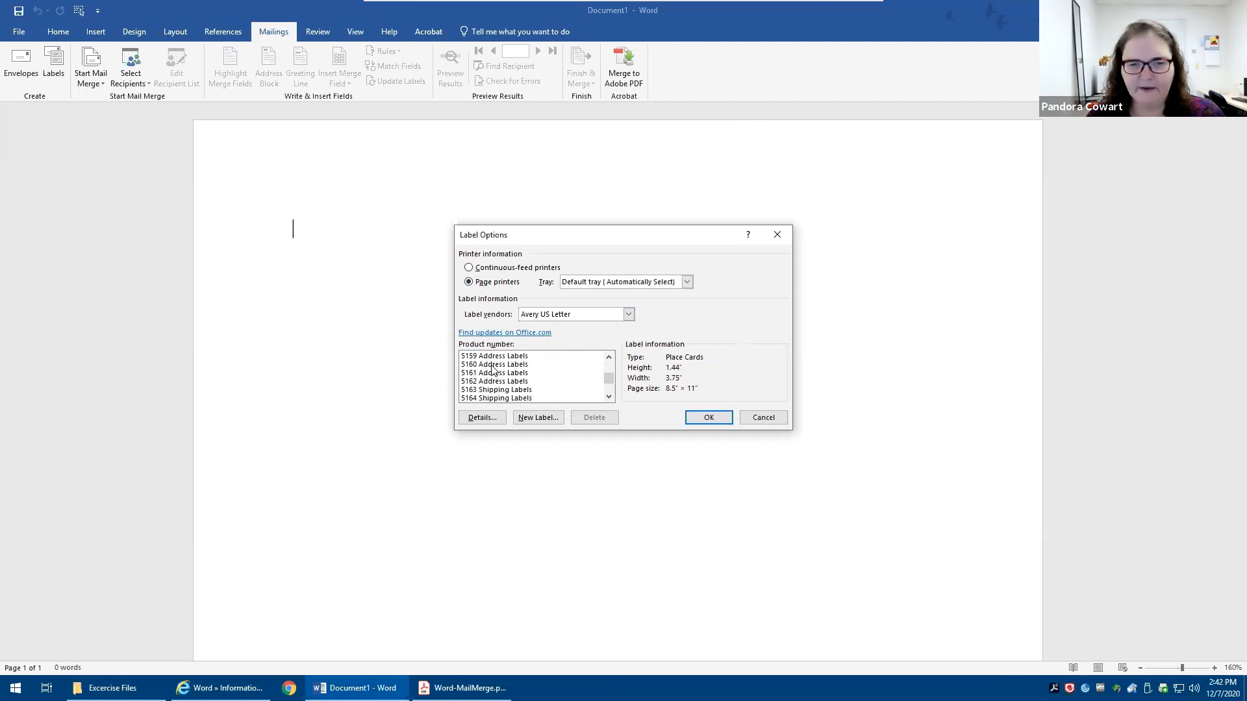
{"action": "left_click", "coordinate": [492, 366]}
{"action": "scroll", "coordinate": [577, 397], "scroll_direction": "up", "scroll_amount": 1}
{"action": "scroll", "coordinate": [576, 398], "scroll_direction": "down", "scroll_amount": 1}
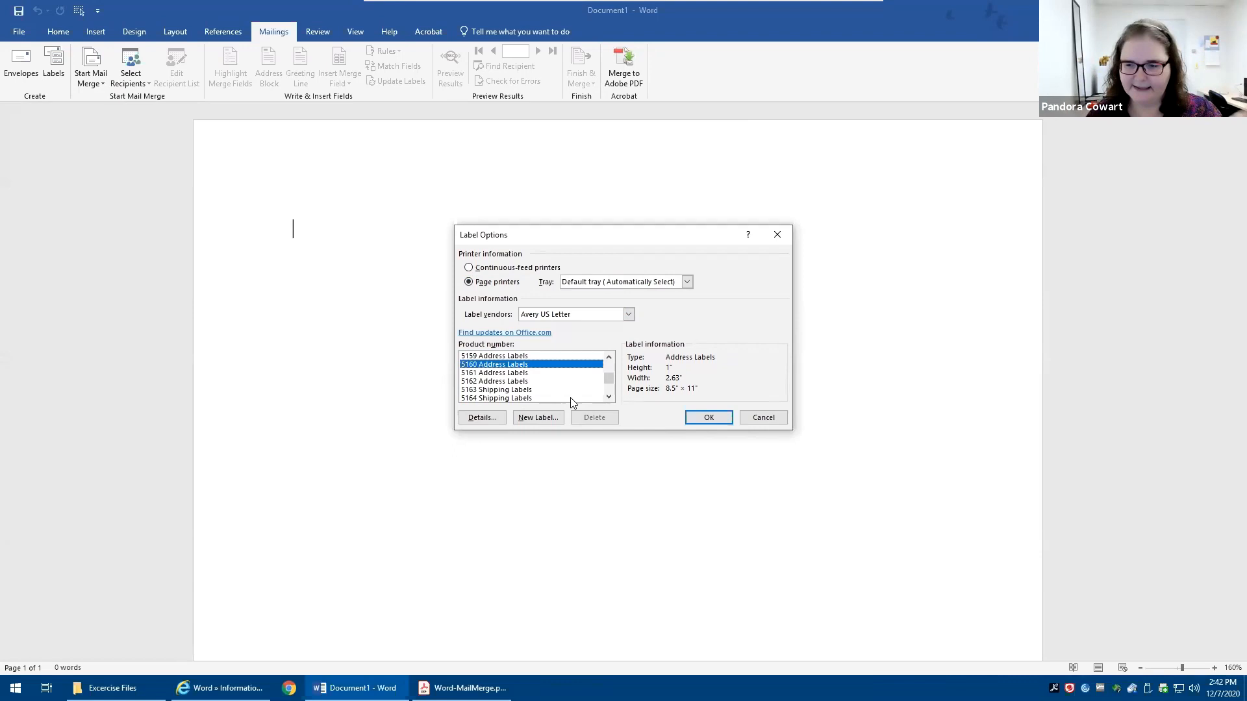
{"action": "left_click", "coordinate": [704, 419]}
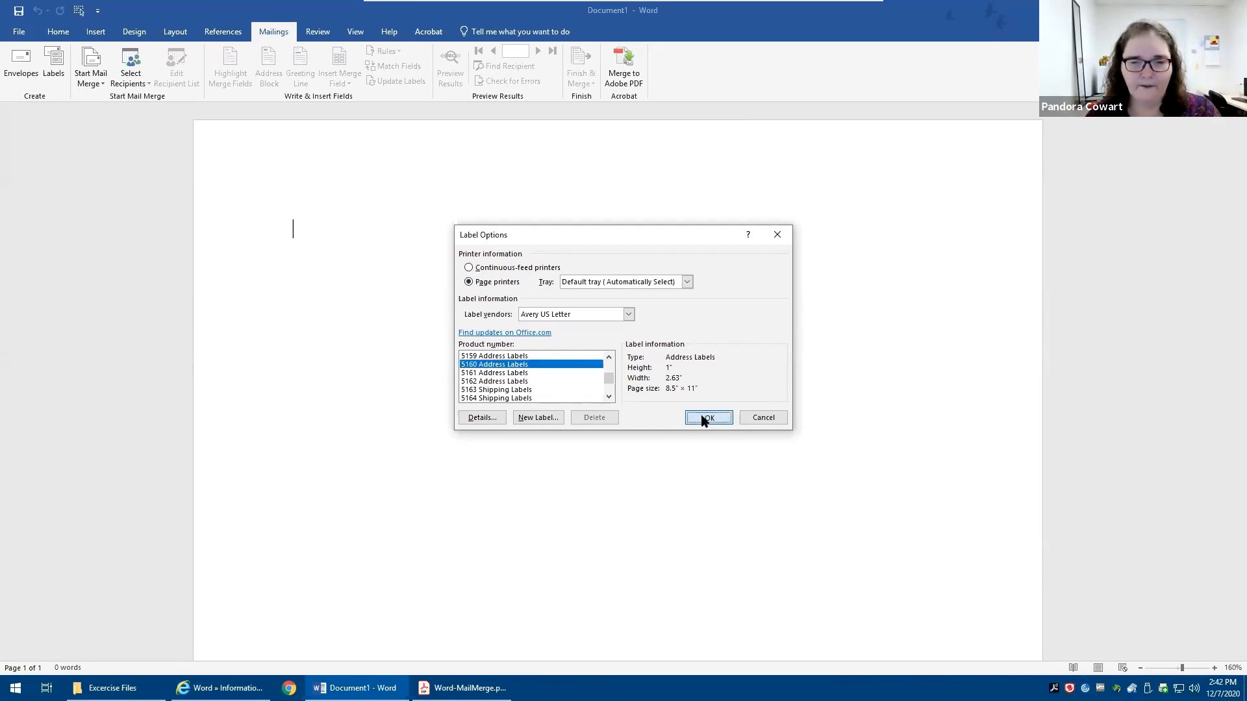
{"action": "left_click", "coordinate": [703, 419]}
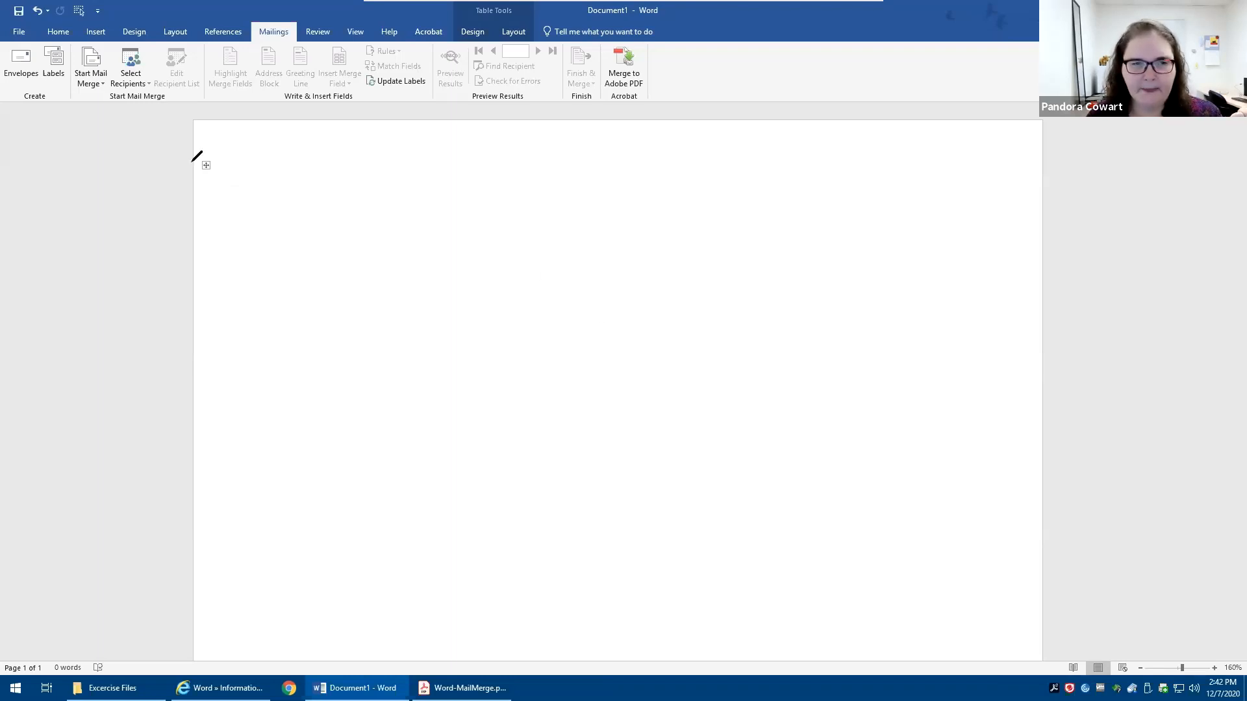
{"action": "mouse_move", "coordinate": [189, 142]}
{"action": "left_mouse_down"}
{"action": "mouse_move", "coordinate": [239, 184]}
{"action": "mouse_move", "coordinate": [216, 140]}
{"action": "mouse_move", "coordinate": [193, 136]}
{"action": "left_mouse_up"}
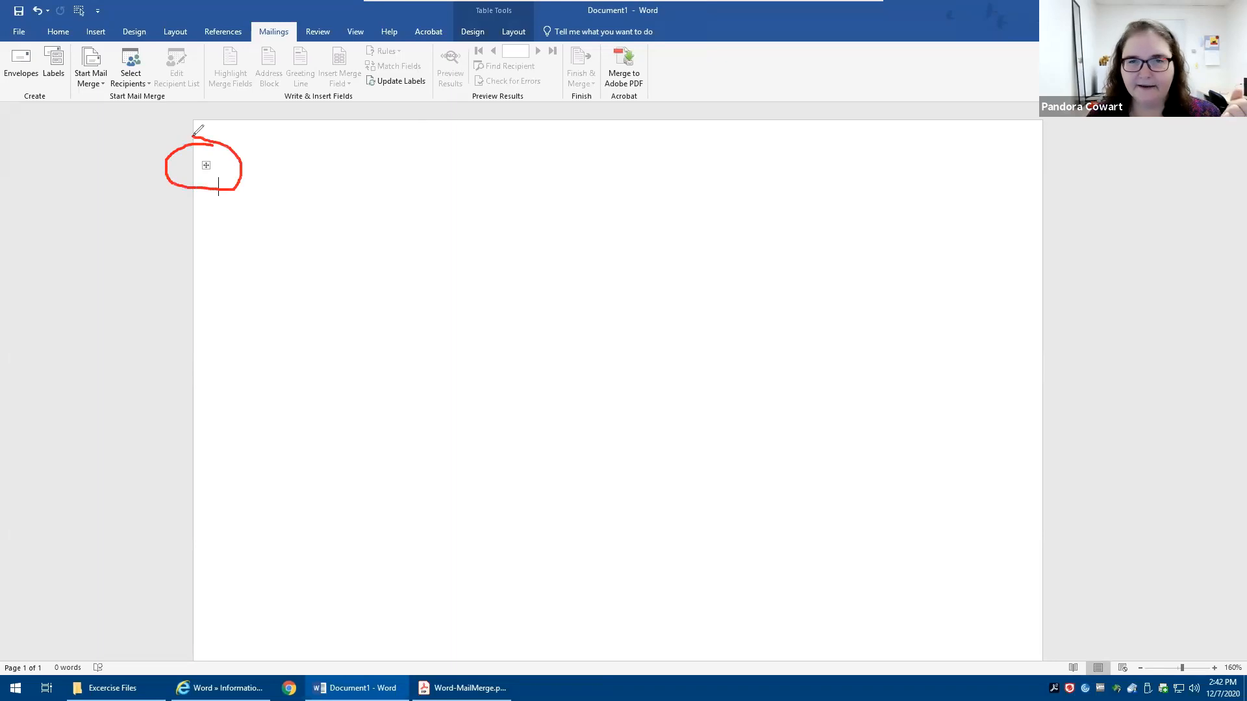
{"action": "mouse_move", "coordinate": [497, 7]}
{"action": "left_mouse_down"}
{"action": "mouse_move", "coordinate": [442, 9]}
{"action": "mouse_move", "coordinate": [545, 13]}
{"action": "mouse_move", "coordinate": [471, 3]}
{"action": "mouse_move", "coordinate": [457, 14]}
{"action": "mouse_move", "coordinate": [517, 8]}
{"action": "left_mouse_up"}
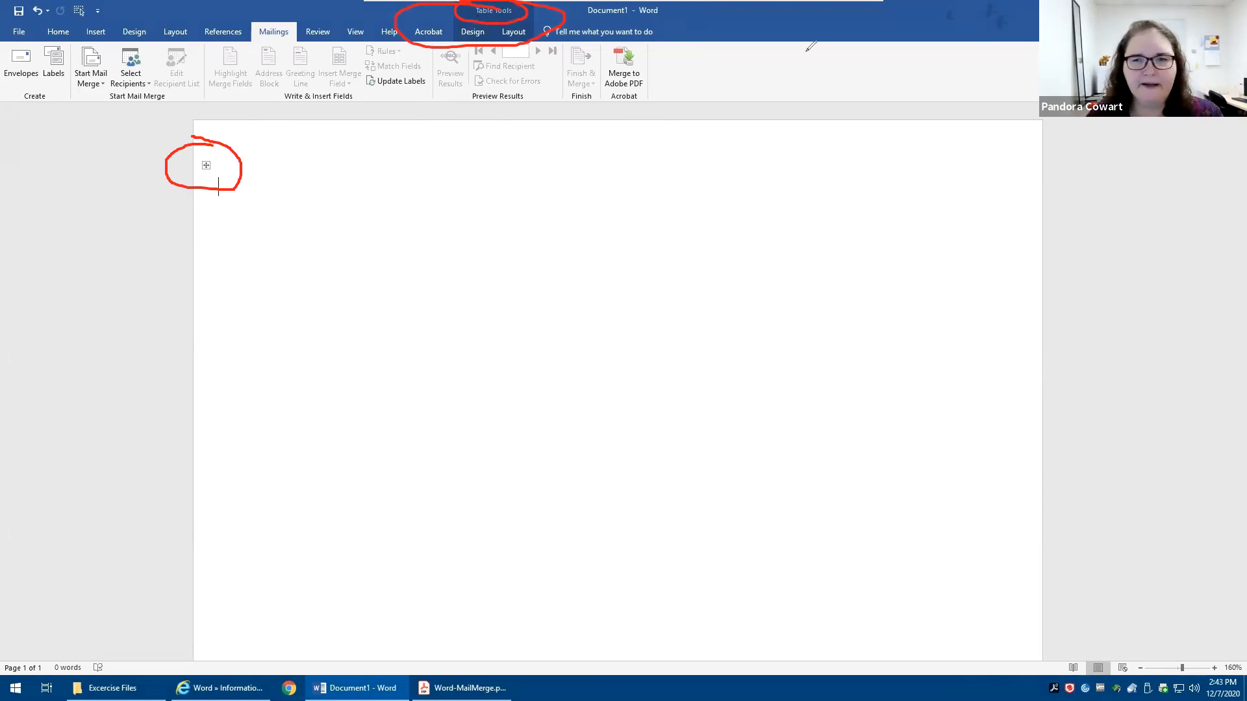
{"action": "left_click", "coordinate": [348, 186]}
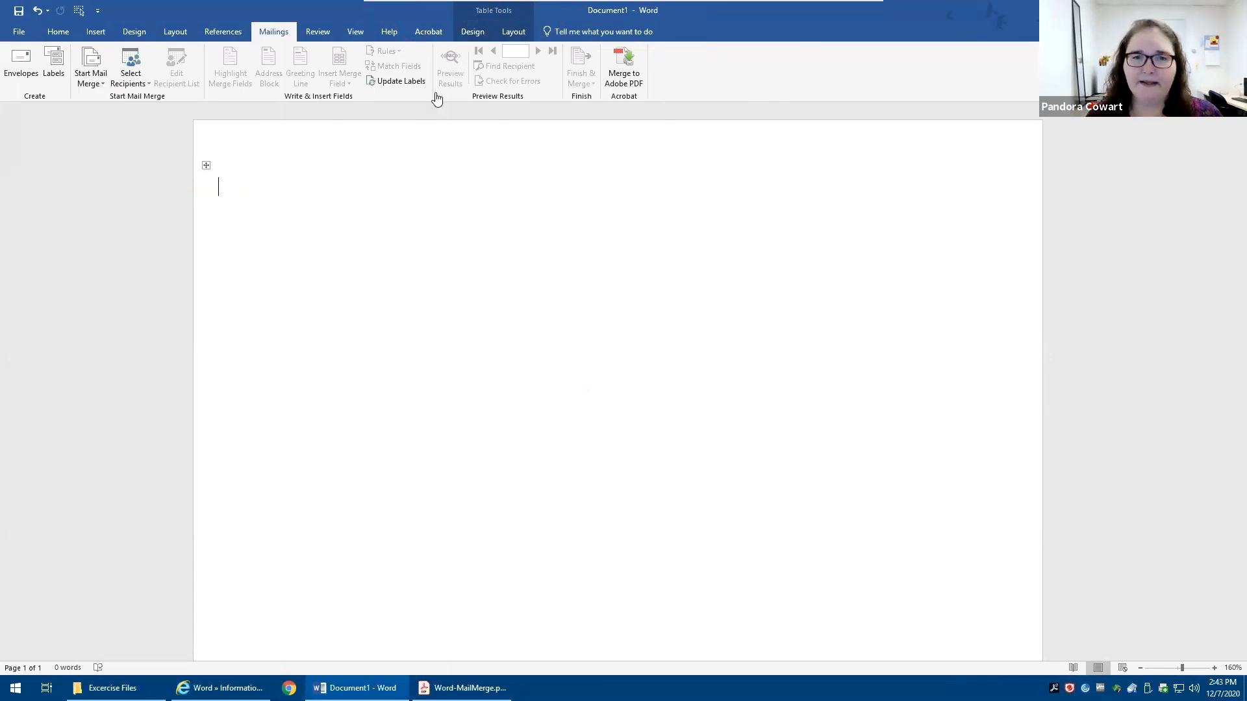
Show the gridlines of the label table.
{"action": "left_click", "coordinate": [510, 37]}
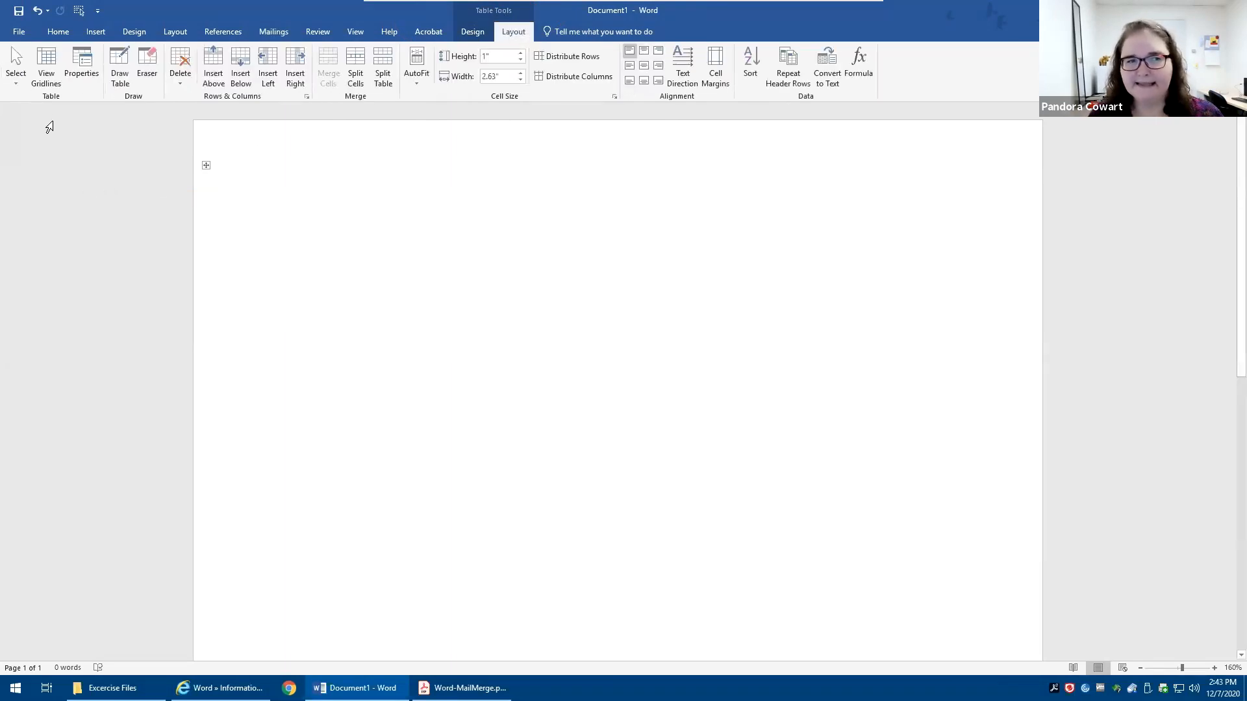
{"action": "left_click", "coordinate": [47, 76]}
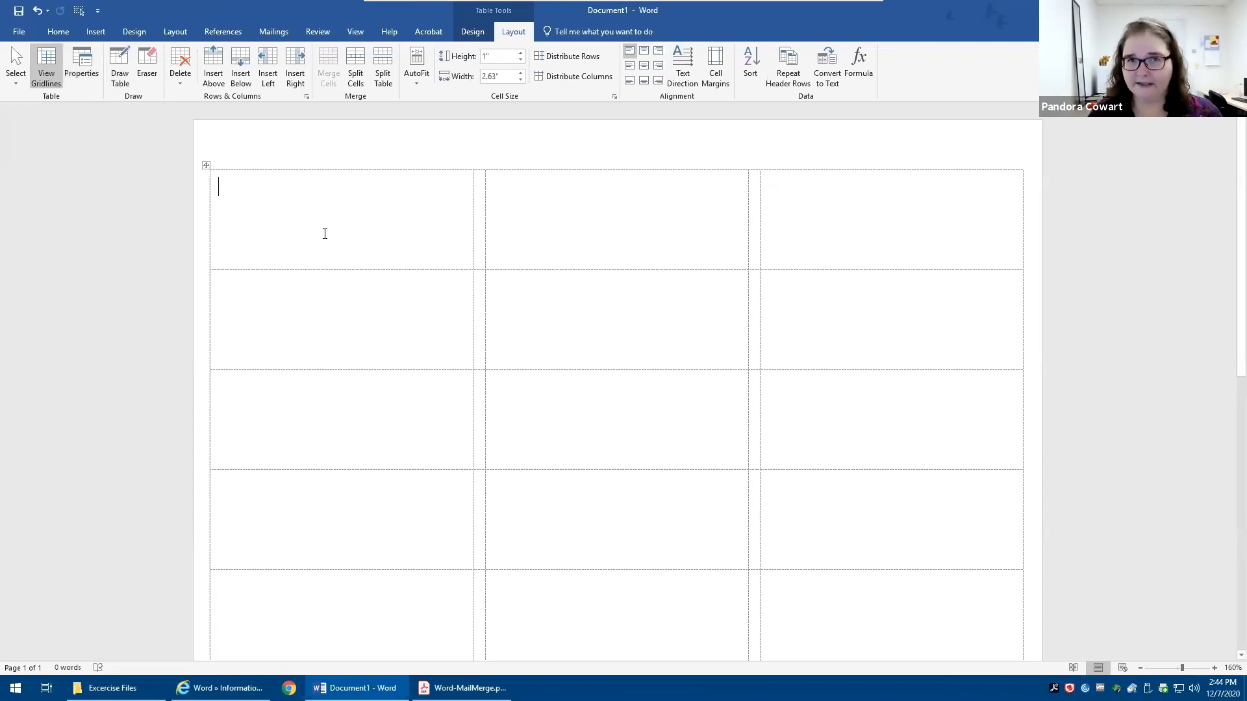
Connect the labels to the existing recipient list ExcelCustomers.xlsx in the Excercise Files folder on the Desktop, using Sheet1$ with column headers.
{"action": "left_click", "coordinate": [274, 34]}
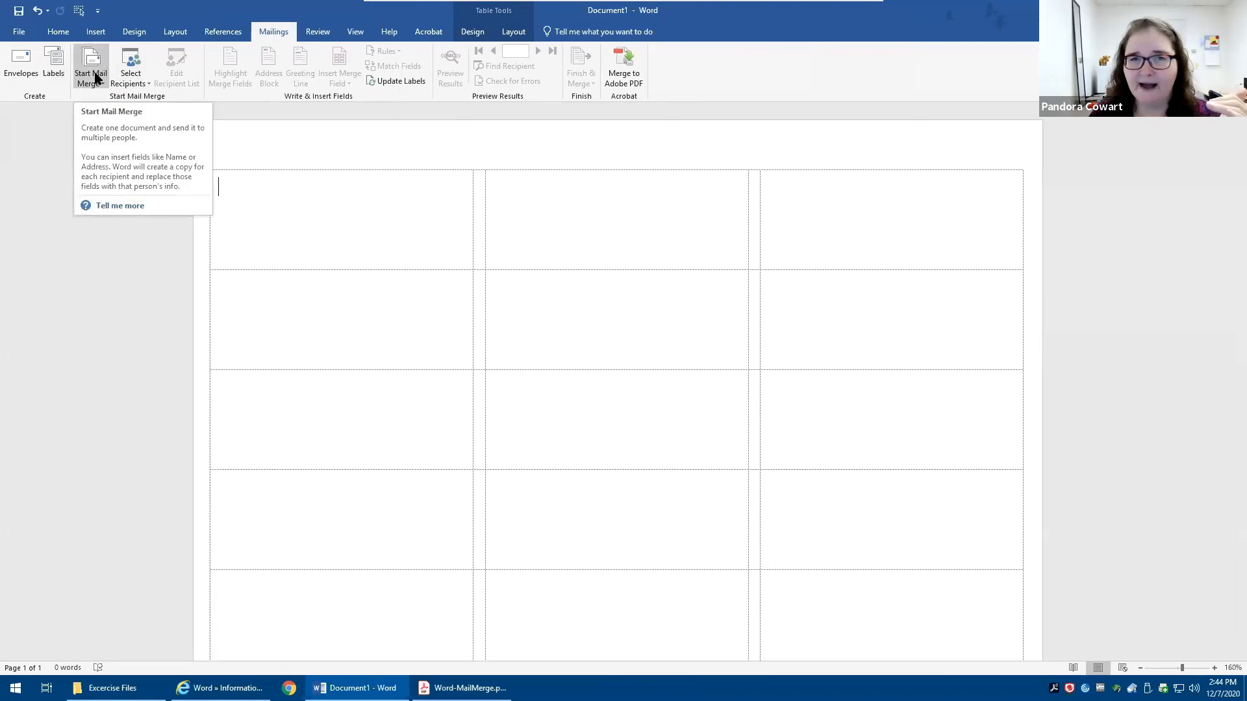
{"action": "left_click", "coordinate": [128, 76]}
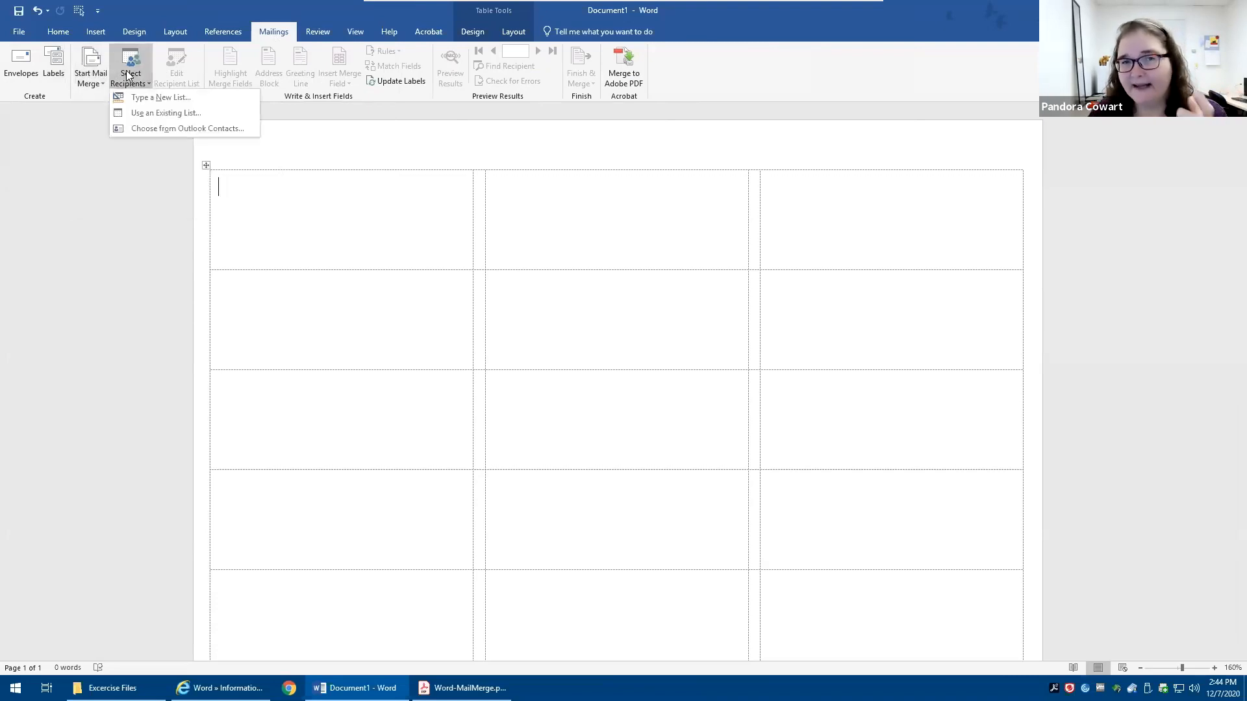
{"action": "left_click", "coordinate": [140, 113]}
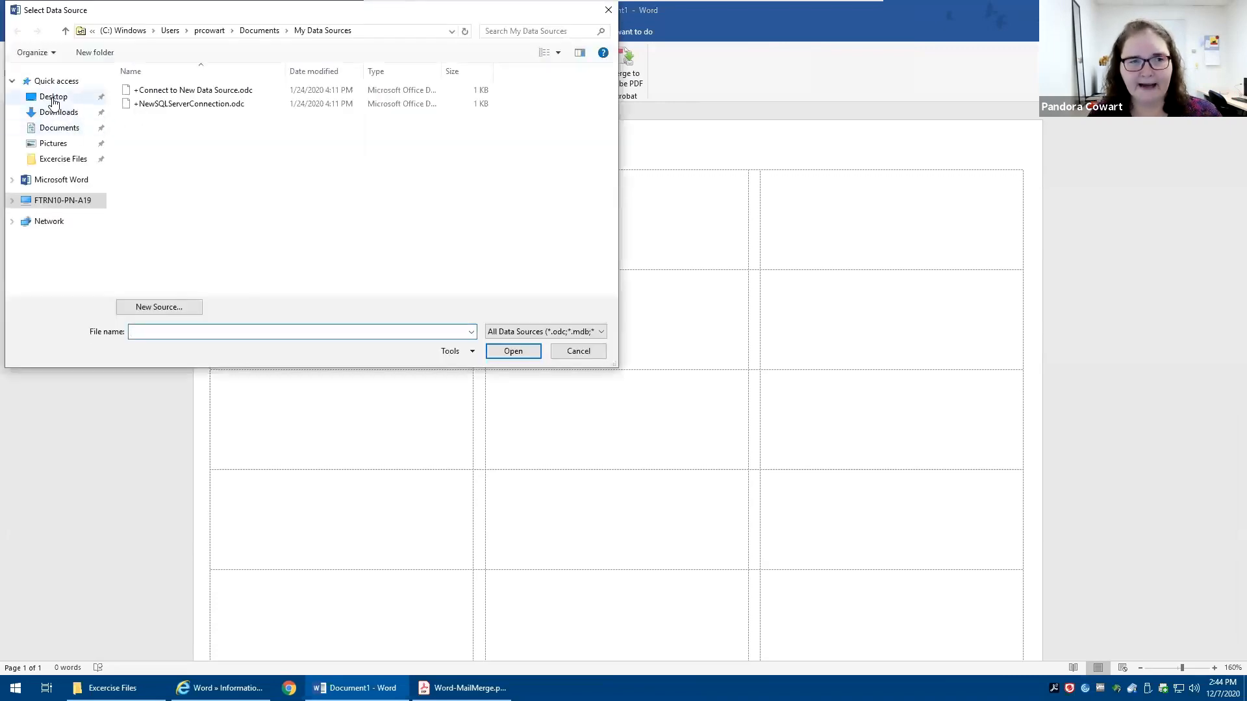
{"action": "left_click", "coordinate": [53, 97]}
{"action": "double_click", "coordinate": [133, 91]}
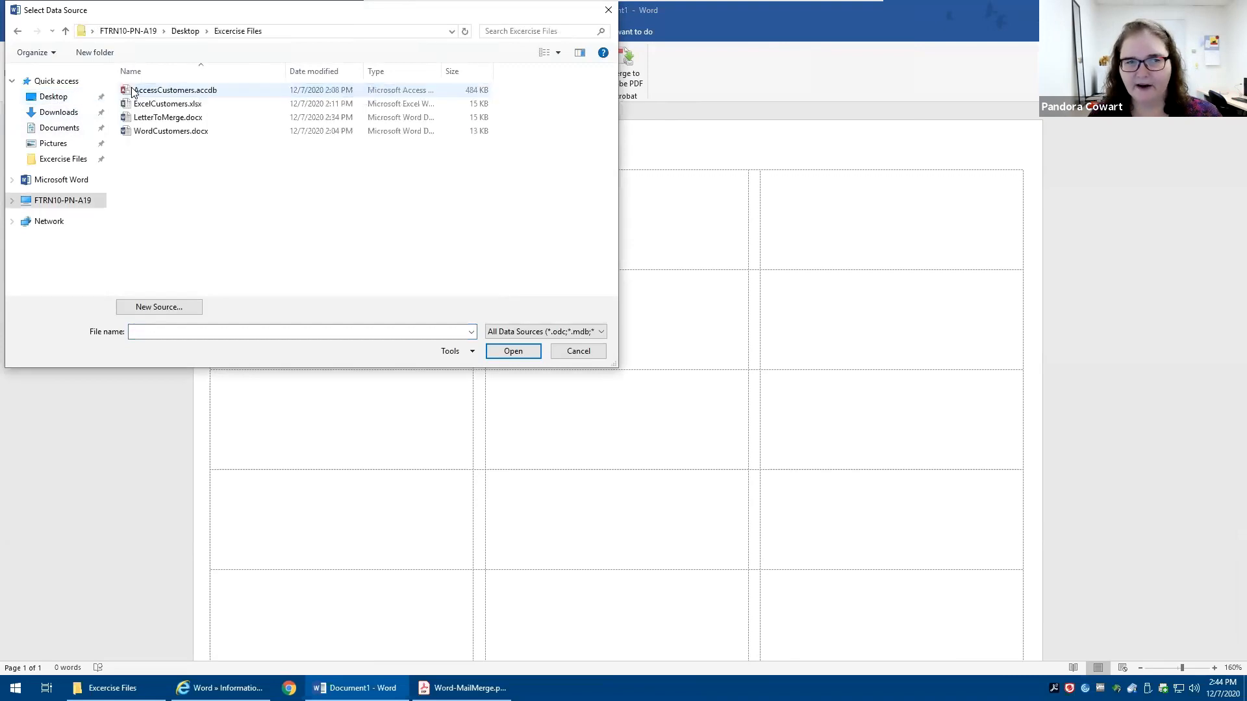
{"action": "left_click", "coordinate": [150, 106]}
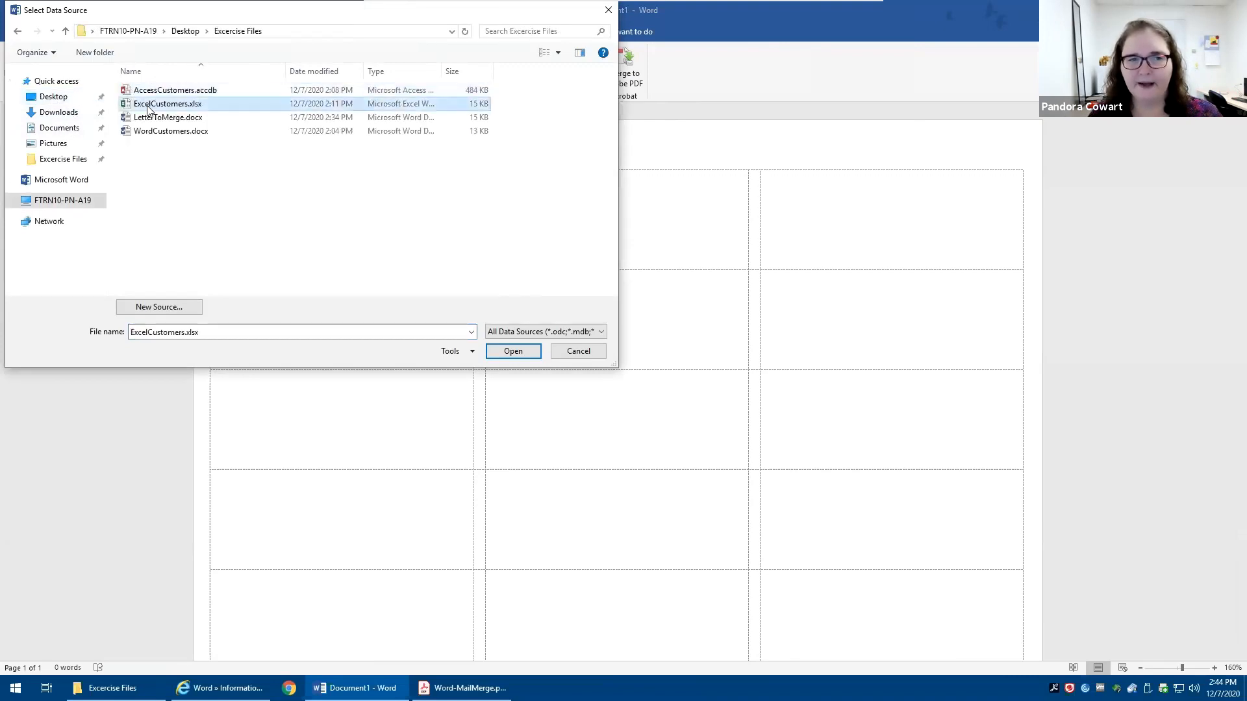
{"action": "double_click", "coordinate": [147, 106]}
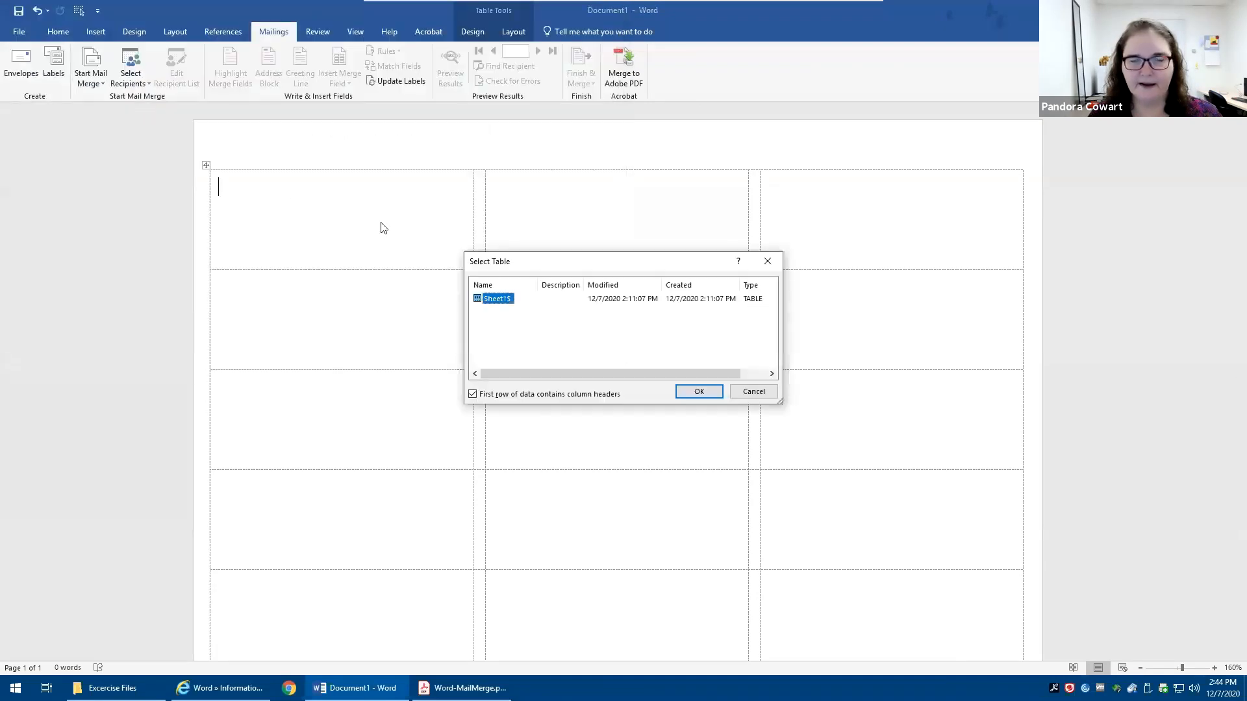
{"action": "left_click", "coordinate": [700, 391]}
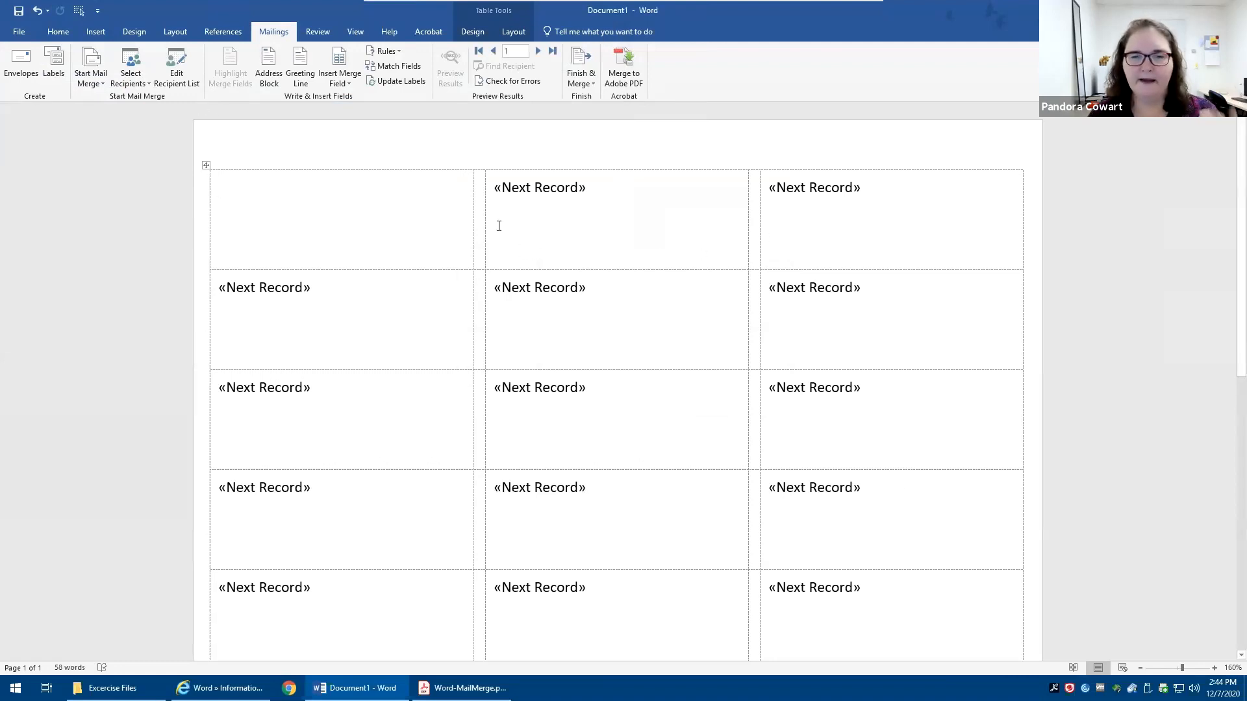
Insert an address block with the default name and address format in the first label.
{"action": "left_click", "coordinate": [354, 250]}
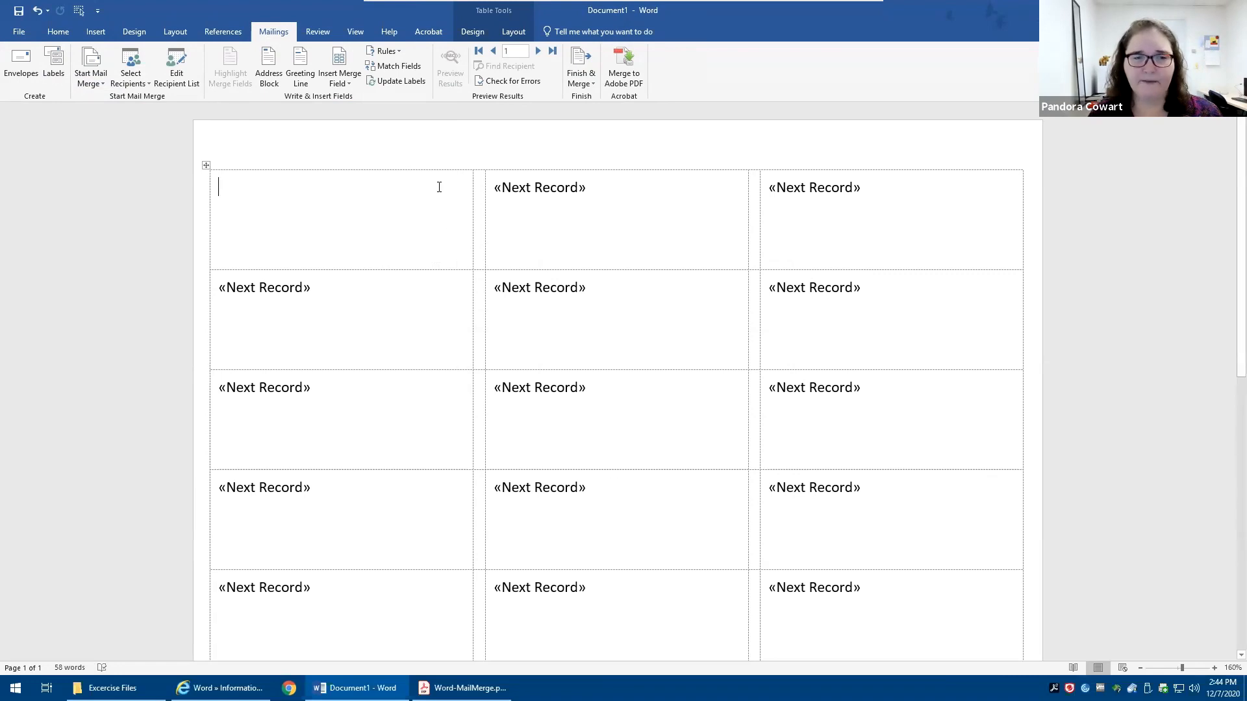
{"action": "left_click", "coordinate": [391, 89]}
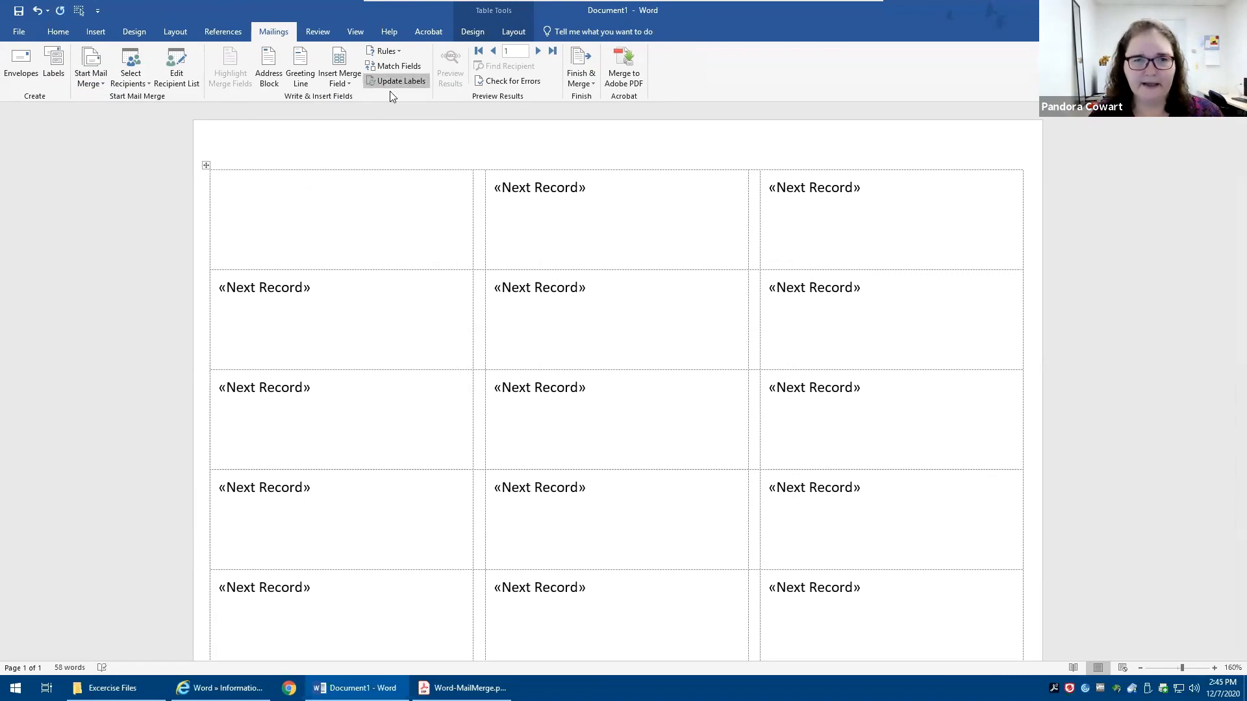
{"action": "left_click", "coordinate": [277, 75]}
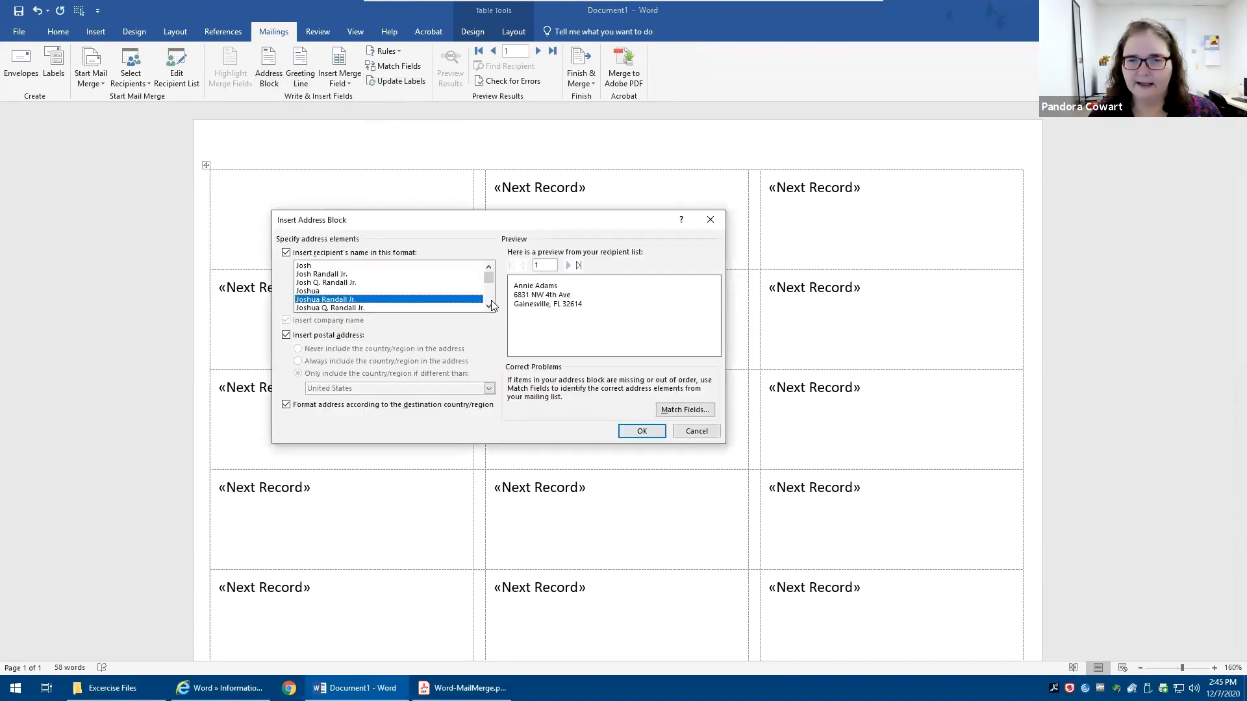
{"action": "left_click", "coordinate": [642, 432]}
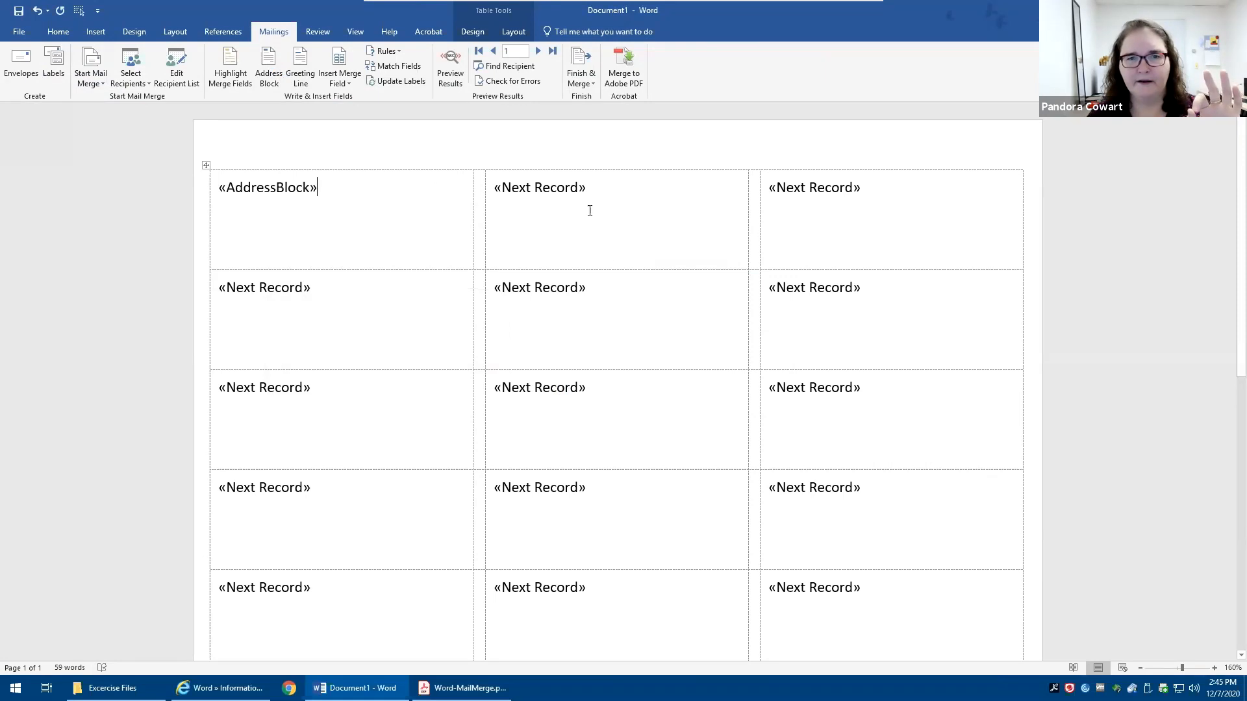
Preview the merged results on the label sheet and return to the merge field view.
{"action": "left_click", "coordinate": [454, 79]}
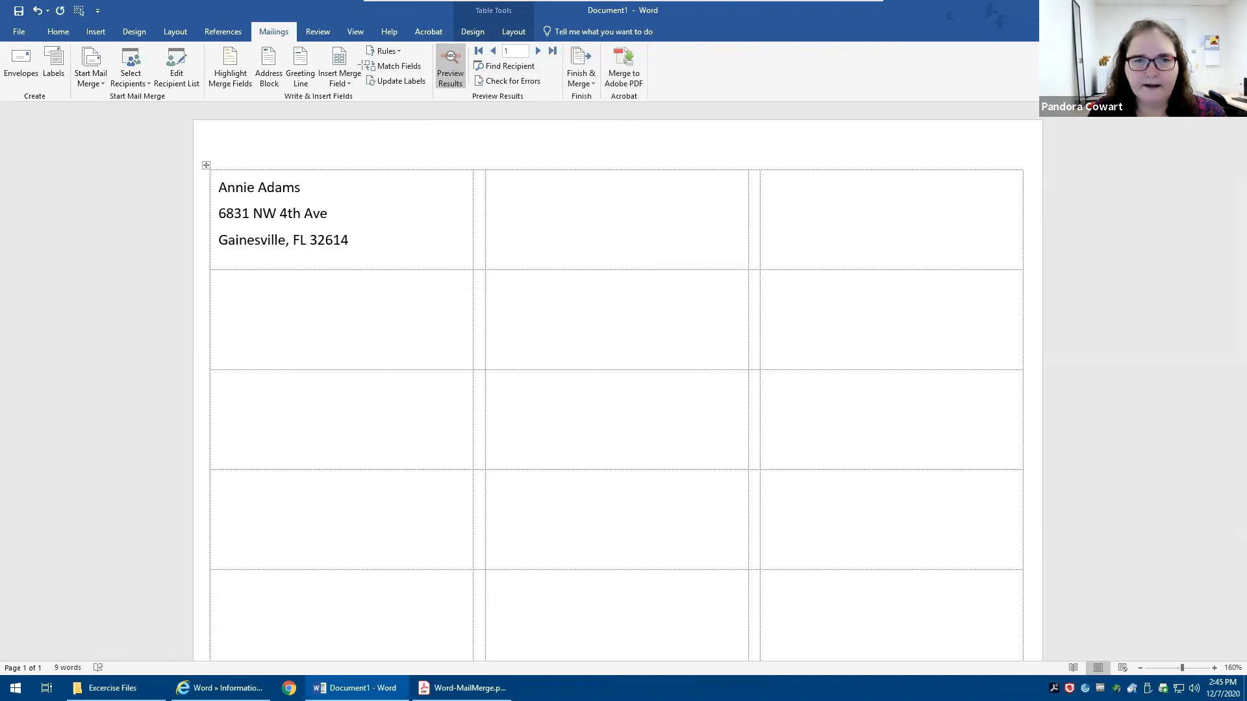
{"action": "left_click_drag", "start_coordinate": [359, 65], "coordinate": [435, 97]}
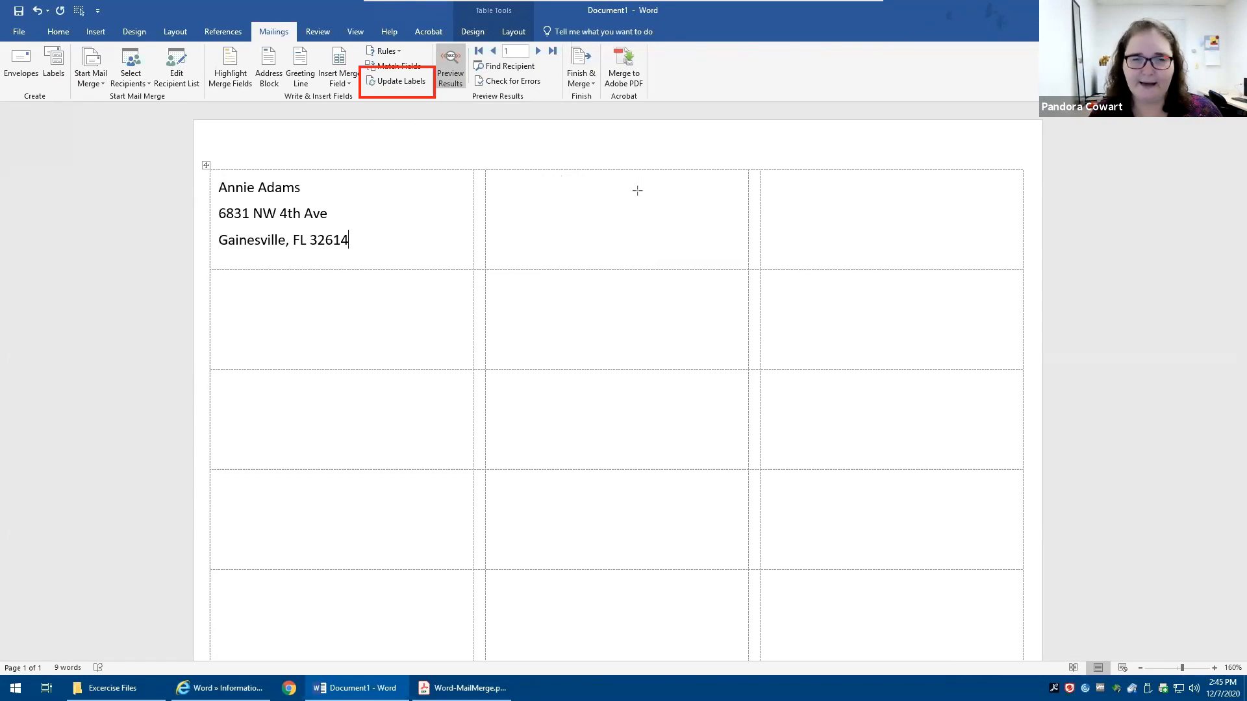
{"action": "left_click", "coordinate": [456, 57]}
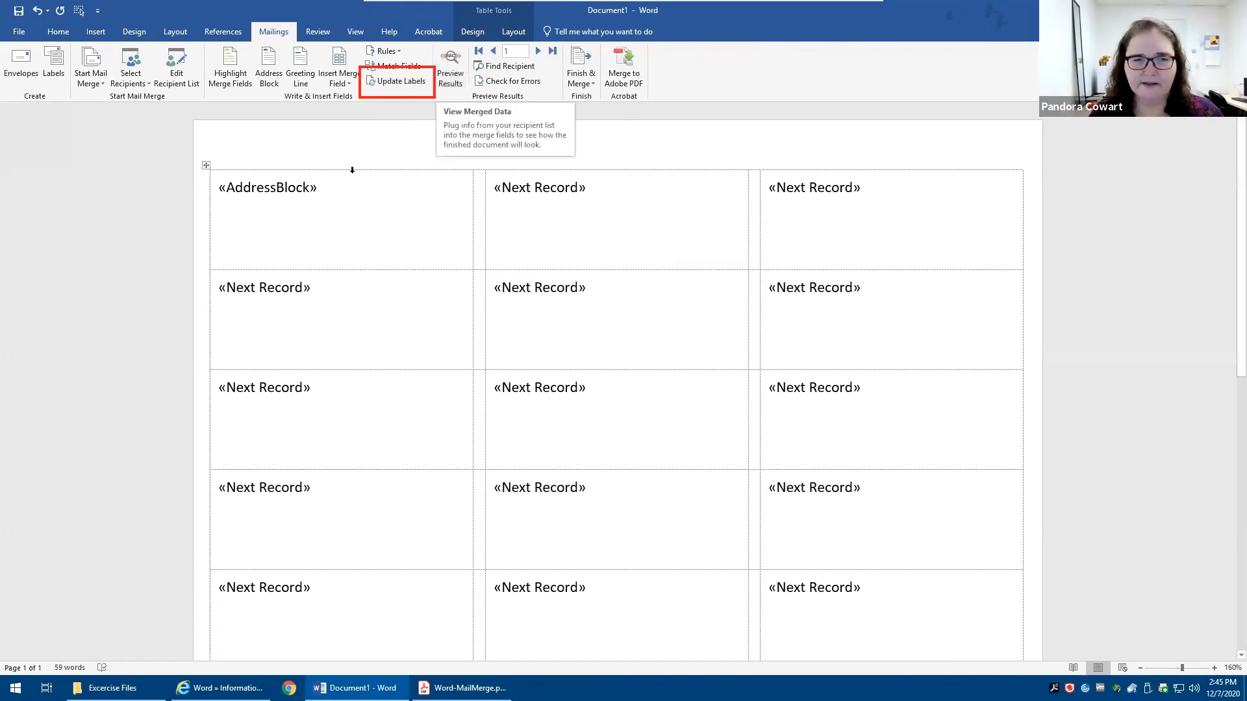
Update the labels to repeat the address block across the sheet, and preview the merged addresses.
{"action": "left_click", "coordinate": [390, 83]}
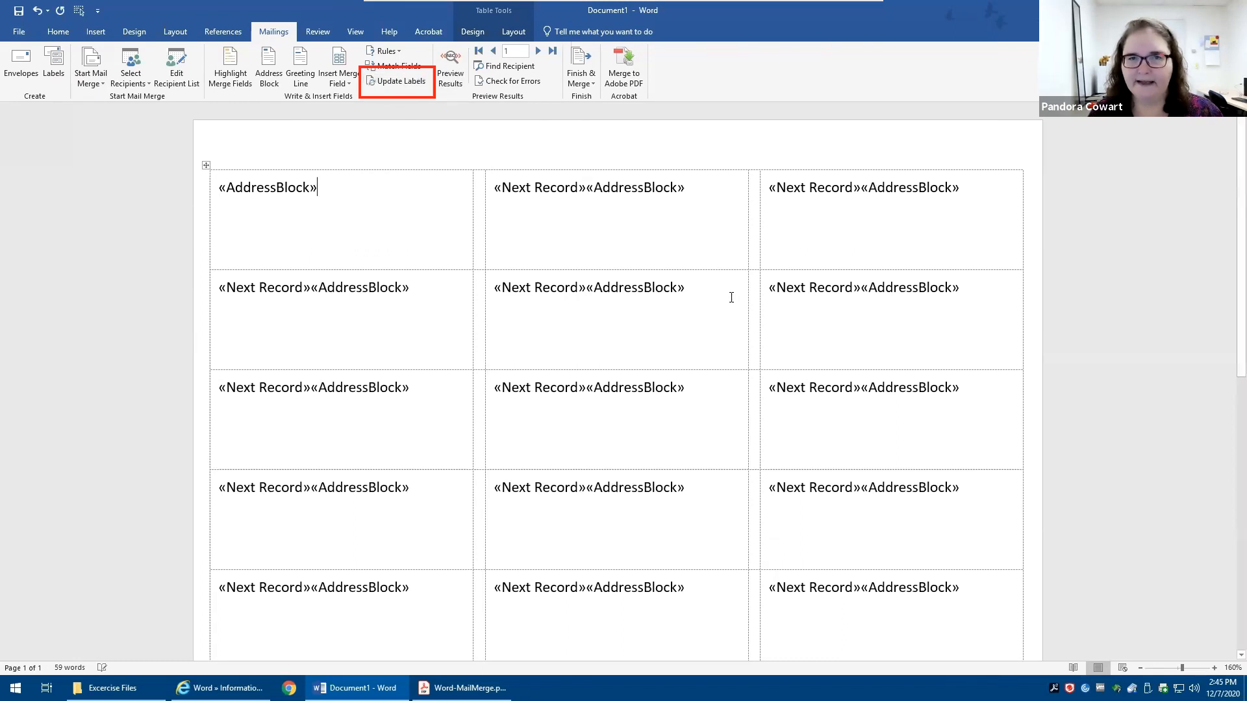
{"action": "left_click", "coordinate": [456, 56]}
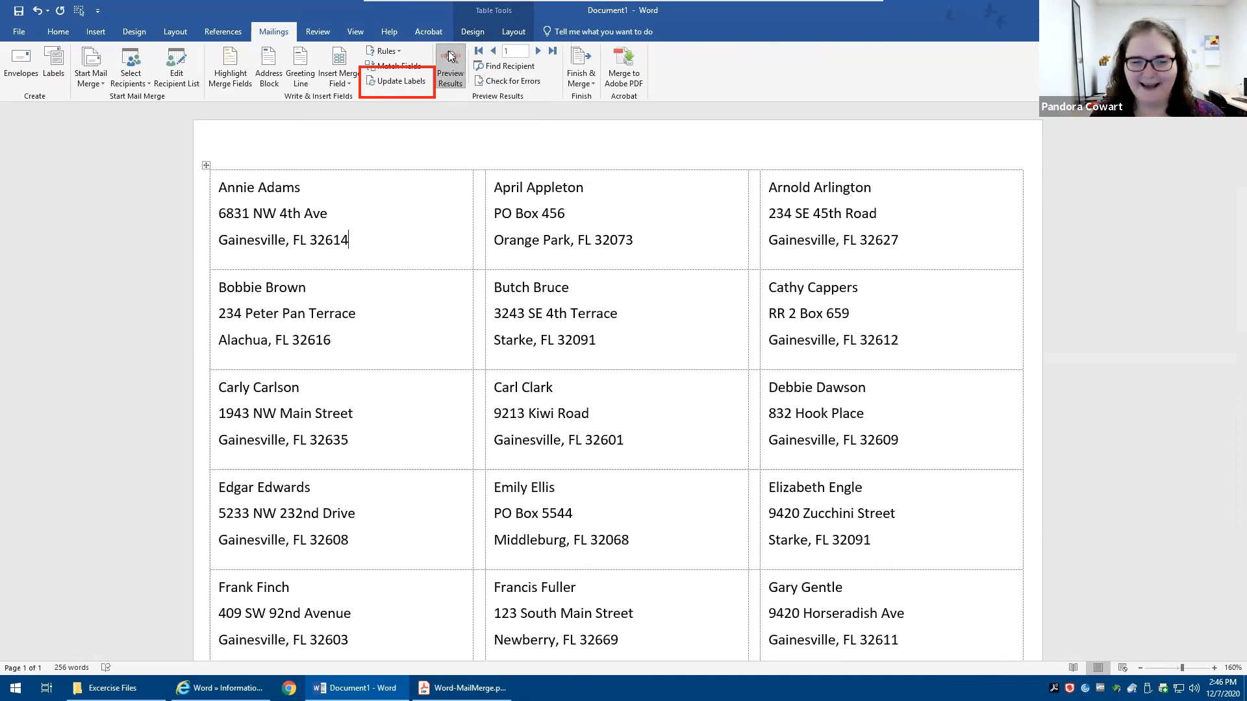
{"action": "scroll", "coordinate": [515, 216], "scroll_direction": "down", "scroll_amount": 10}
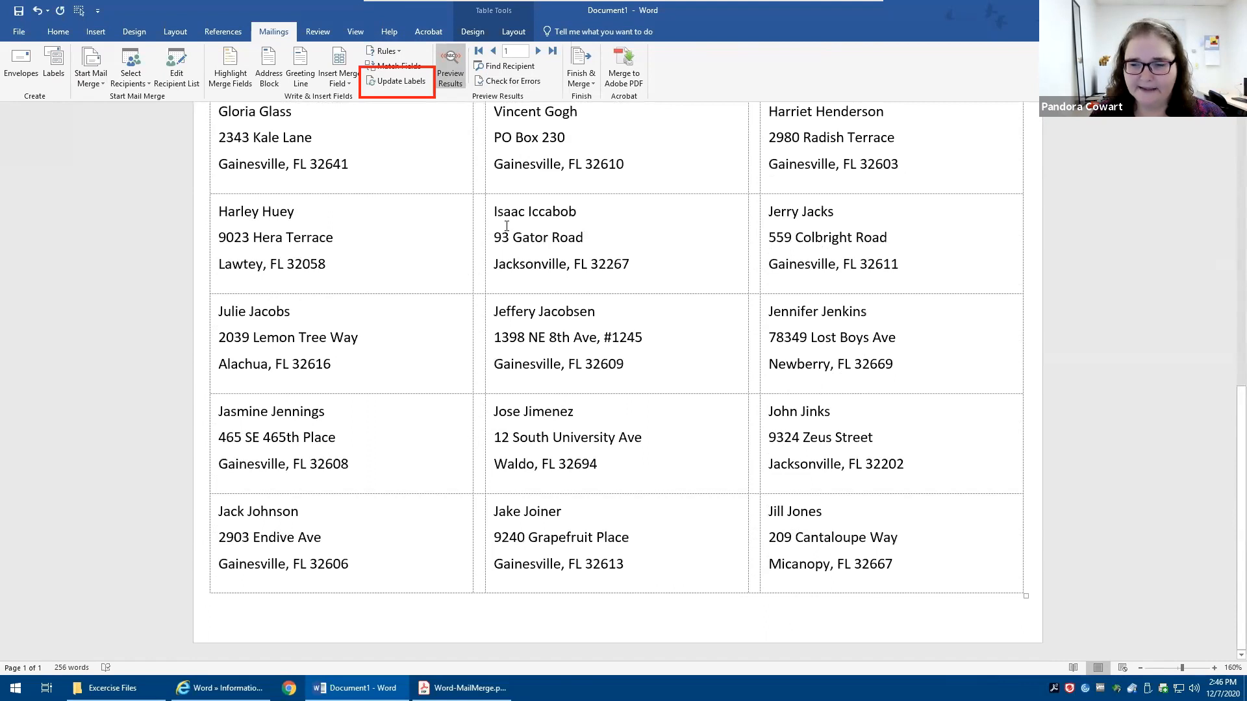
{"action": "scroll", "coordinate": [506, 225], "scroll_direction": "up", "scroll_amount": 10}
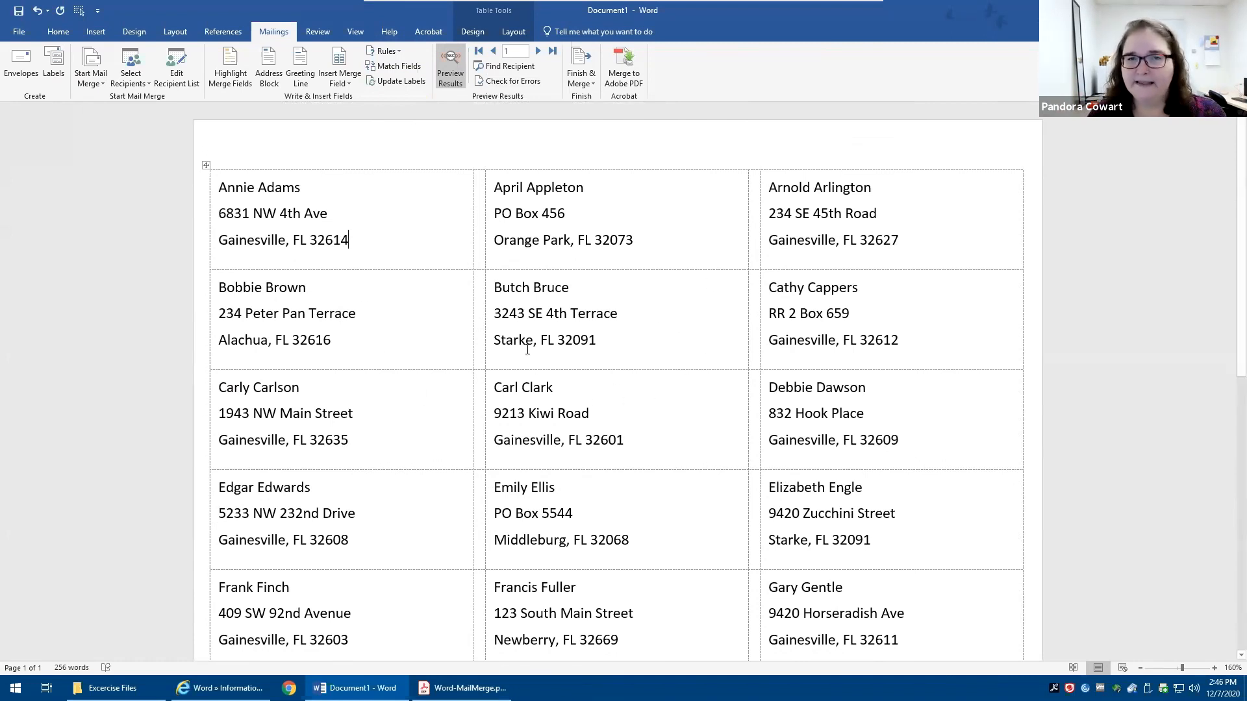
Merge all records into a new document of individual labels and look through its pages.
{"action": "left_click", "coordinate": [575, 76]}
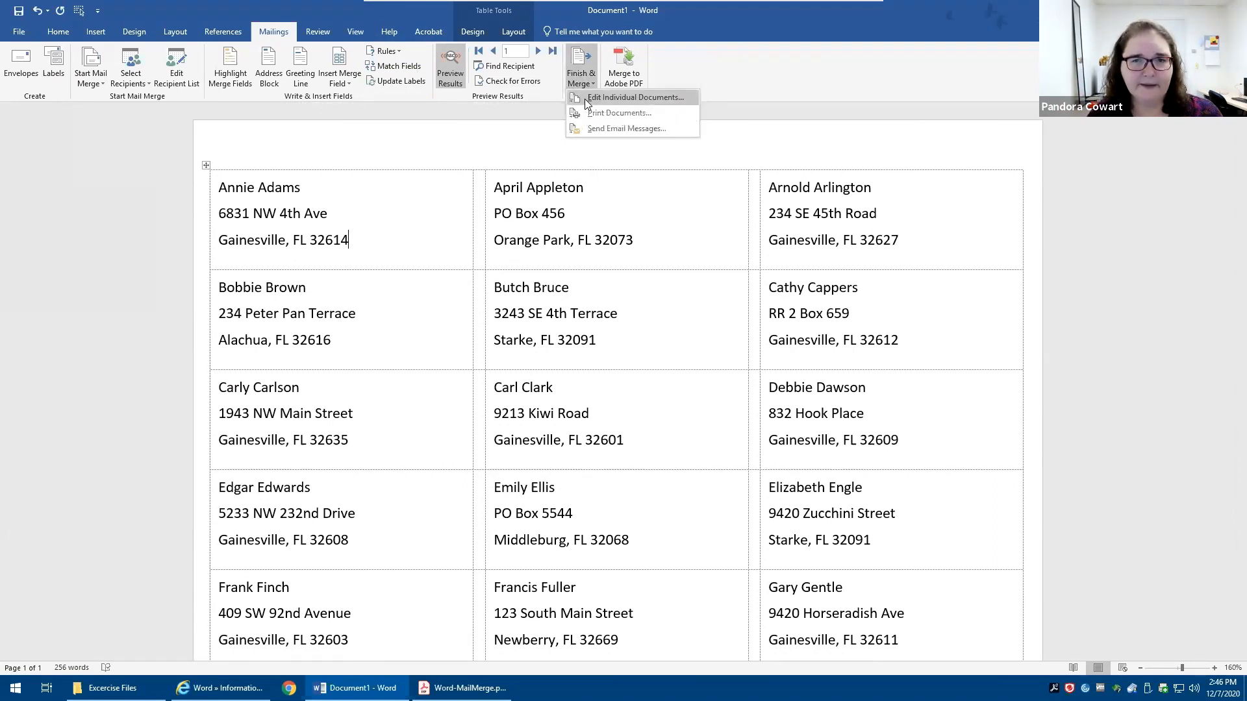
{"action": "left_click", "coordinate": [585, 99]}
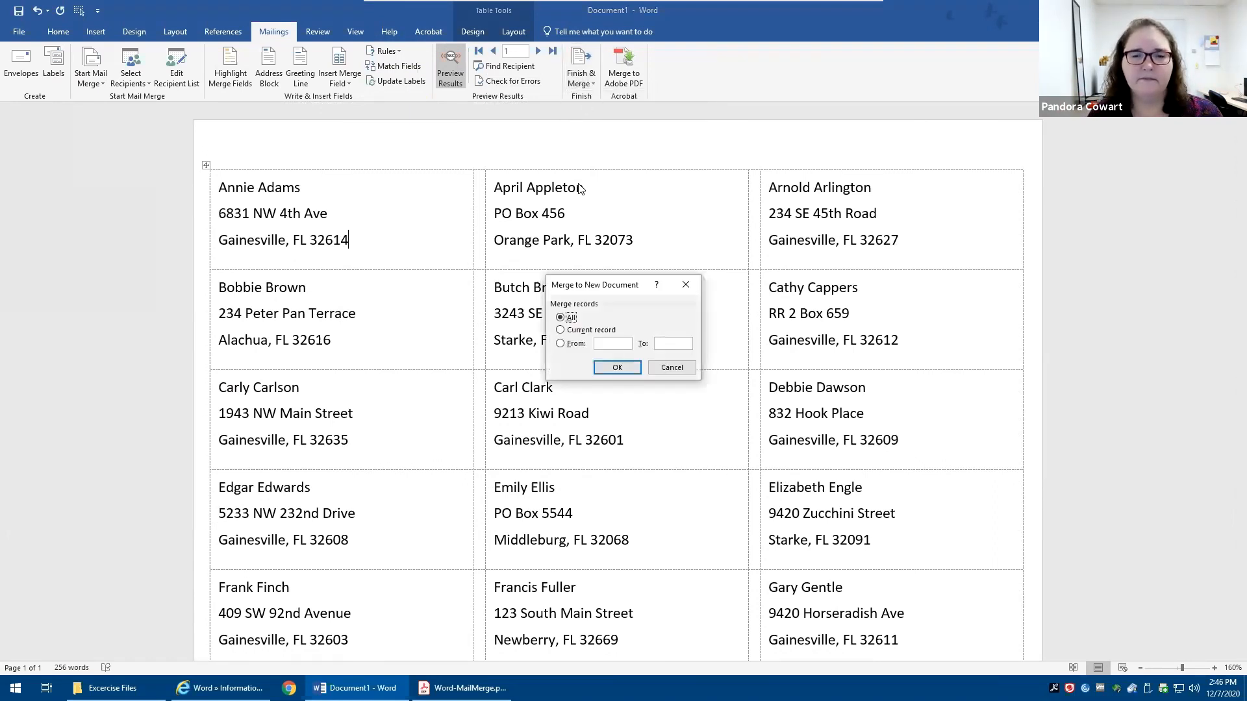
{"action": "left_click", "coordinate": [603, 369]}
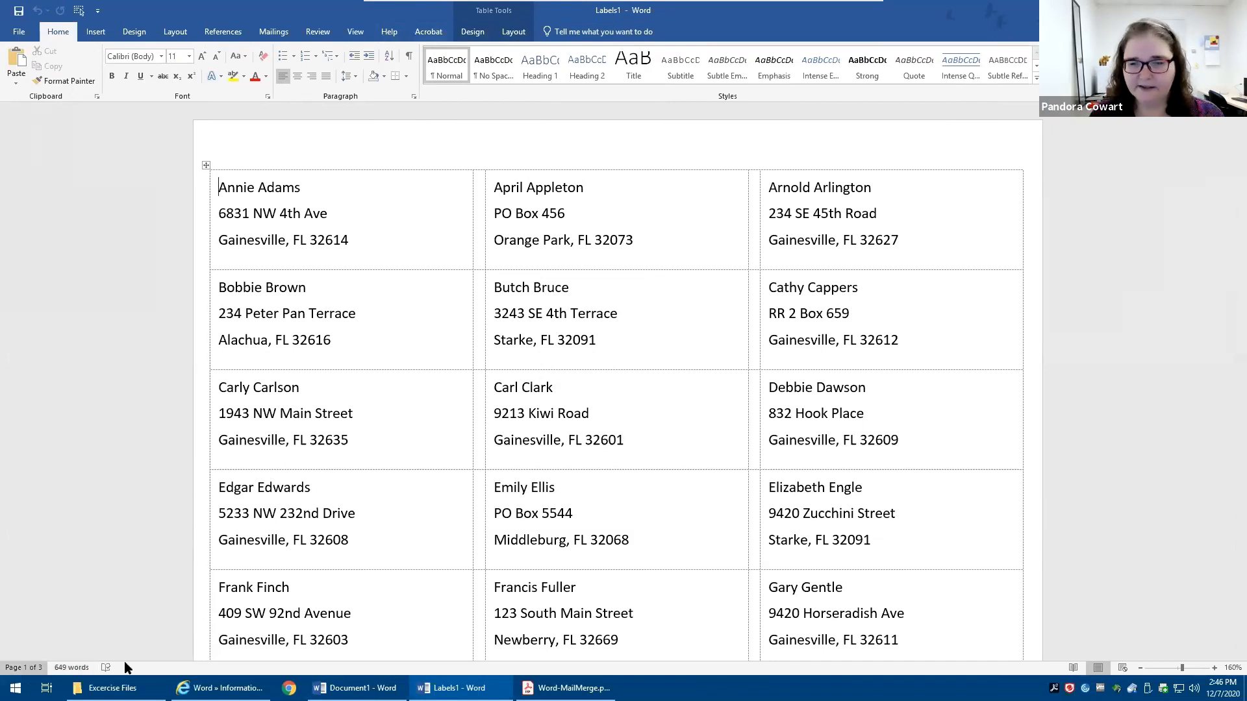
{"action": "key", "text": "ctrl+Page_Down"}
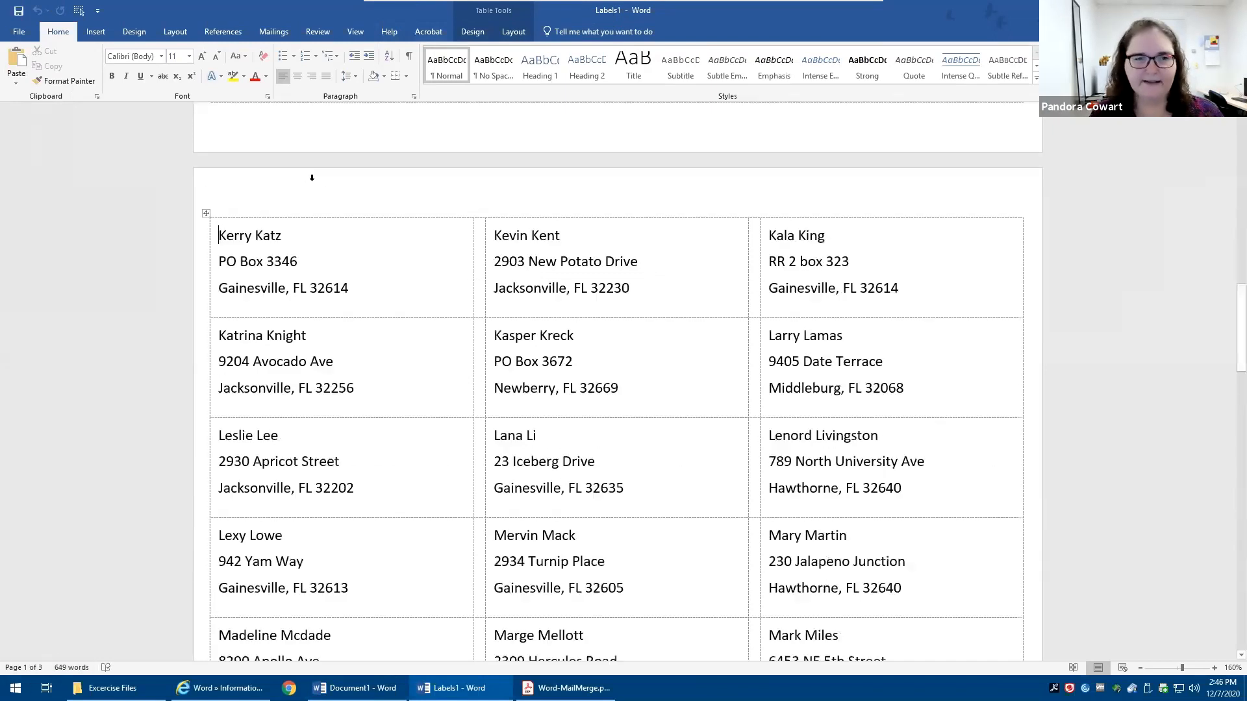
{"action": "key", "text": "ctrl+Page_Down"}
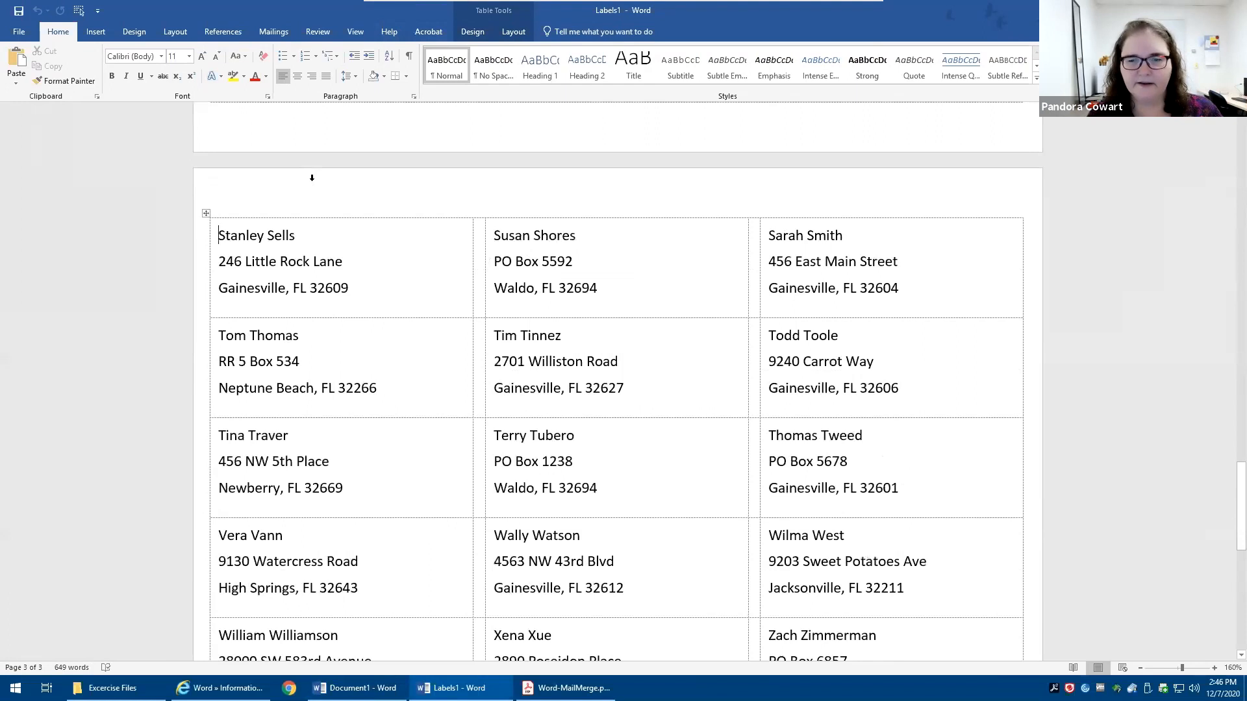
{"action": "key", "text": "ctrl+Home"}
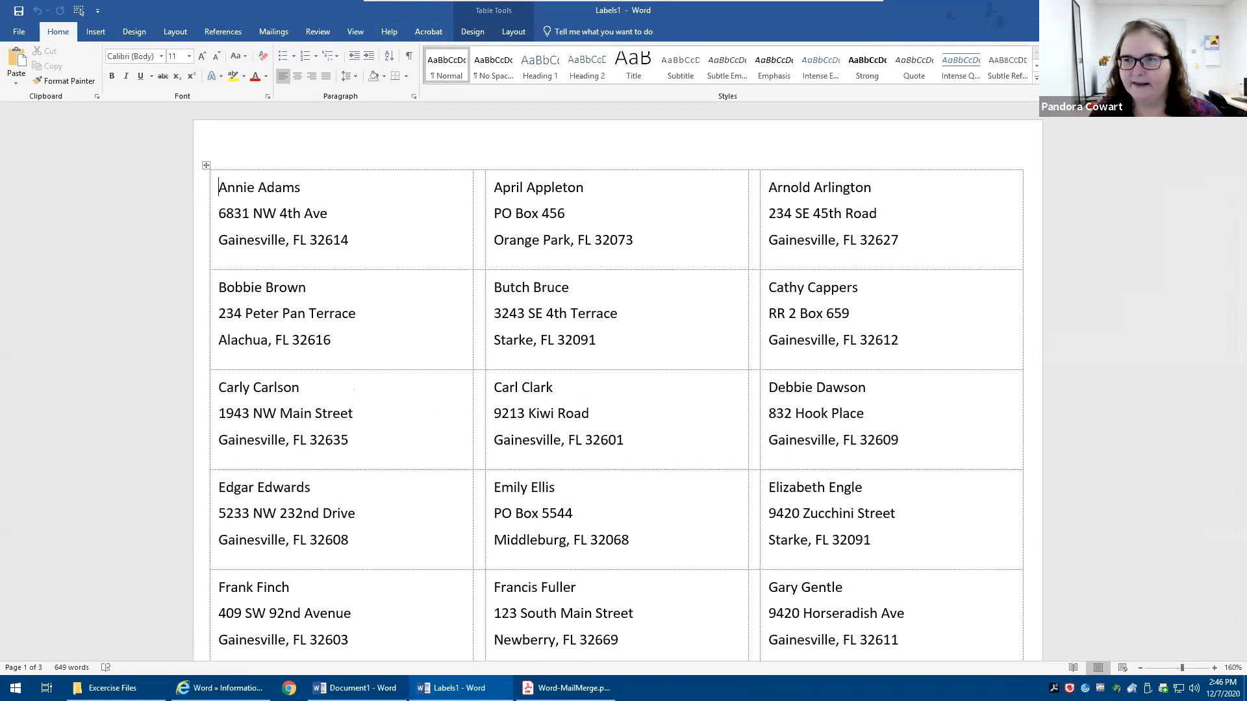
Close the merged labels document and the main label document without saving.
{"action": "key", "text": "ctrl+w"}
{"action": "left_click", "coordinate": [626, 369]}
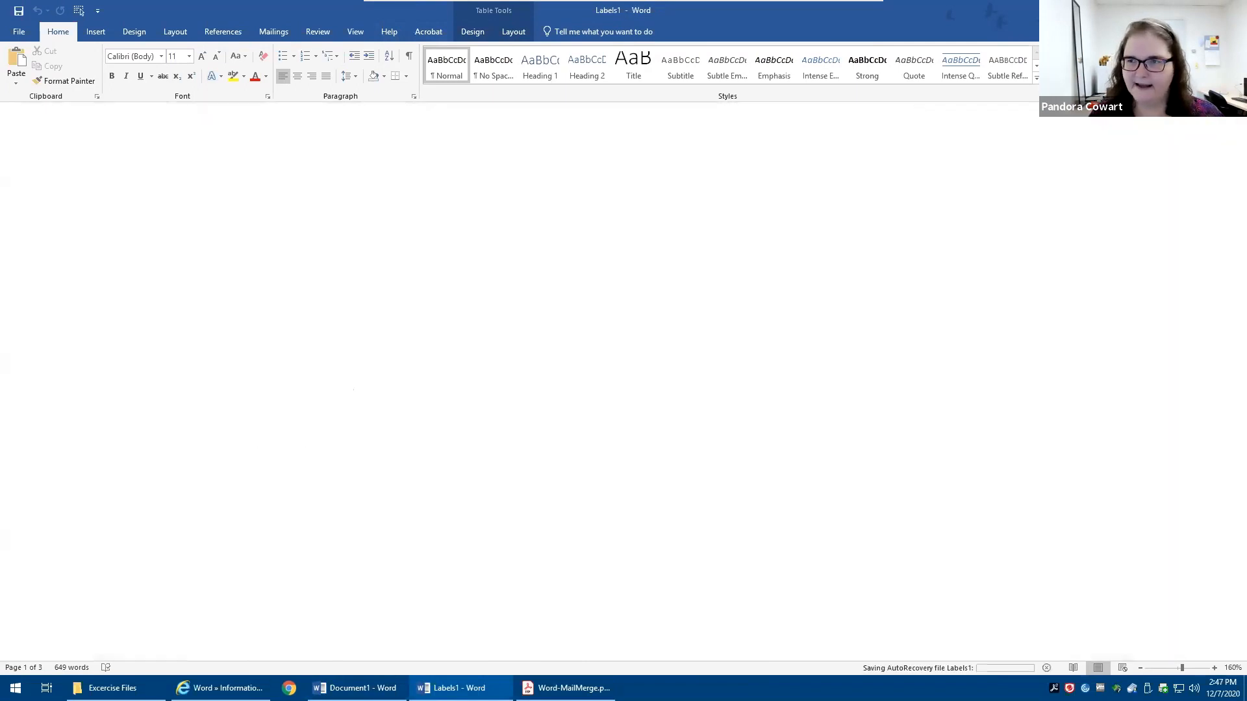
{"action": "key", "text": "alt+F4"}
{"action": "left_click", "coordinate": [619, 356]}
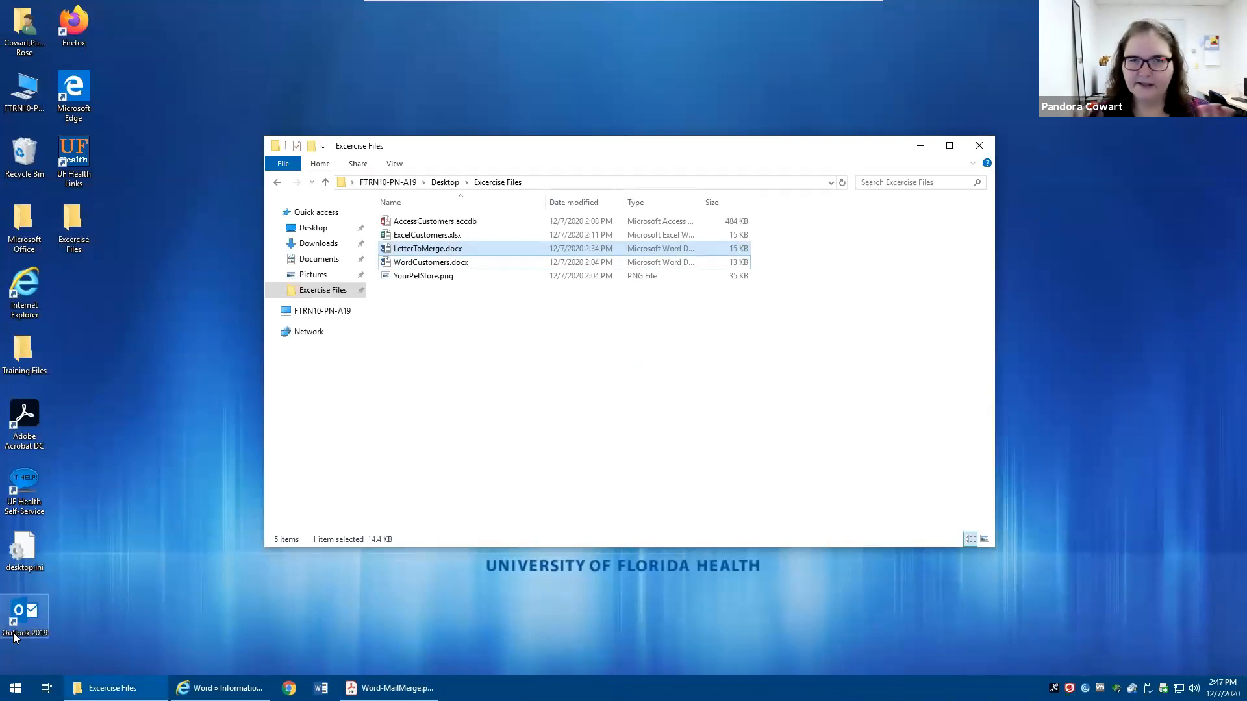
Start Word again and create a blank document.
{"action": "key", "text": "super"}
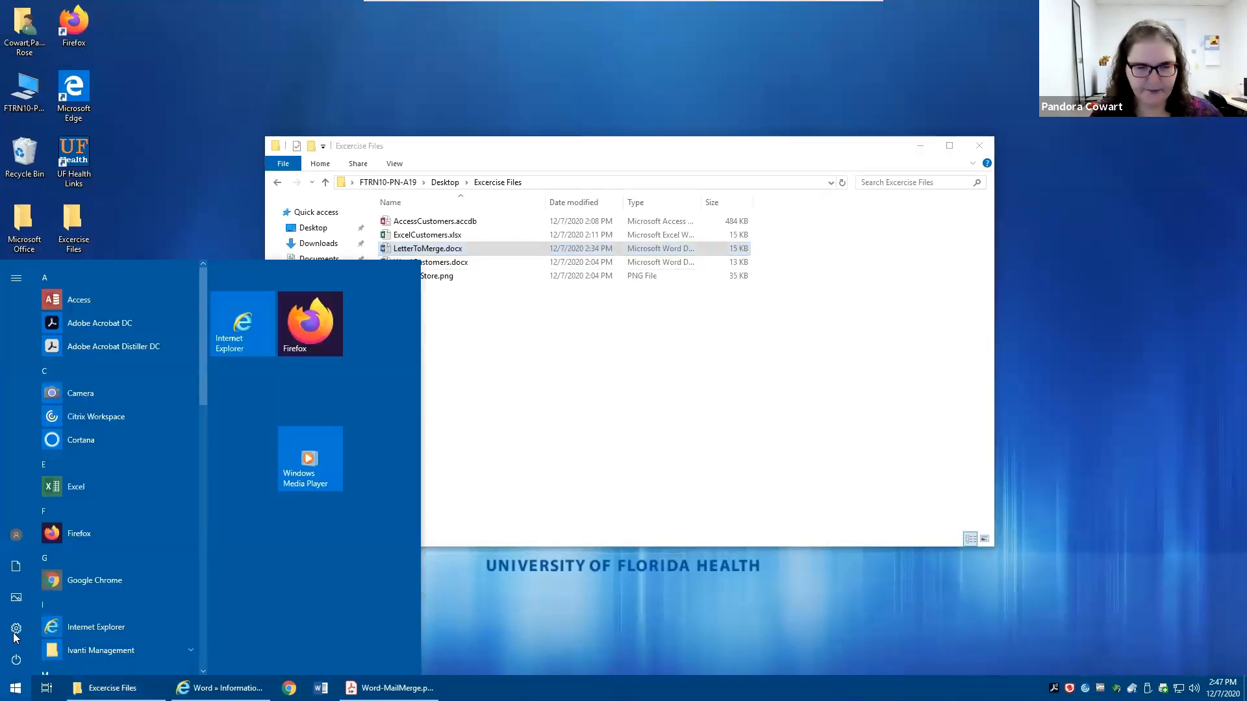
{"action": "type", "text": "word"}
{"action": "key", "text": "Return"}
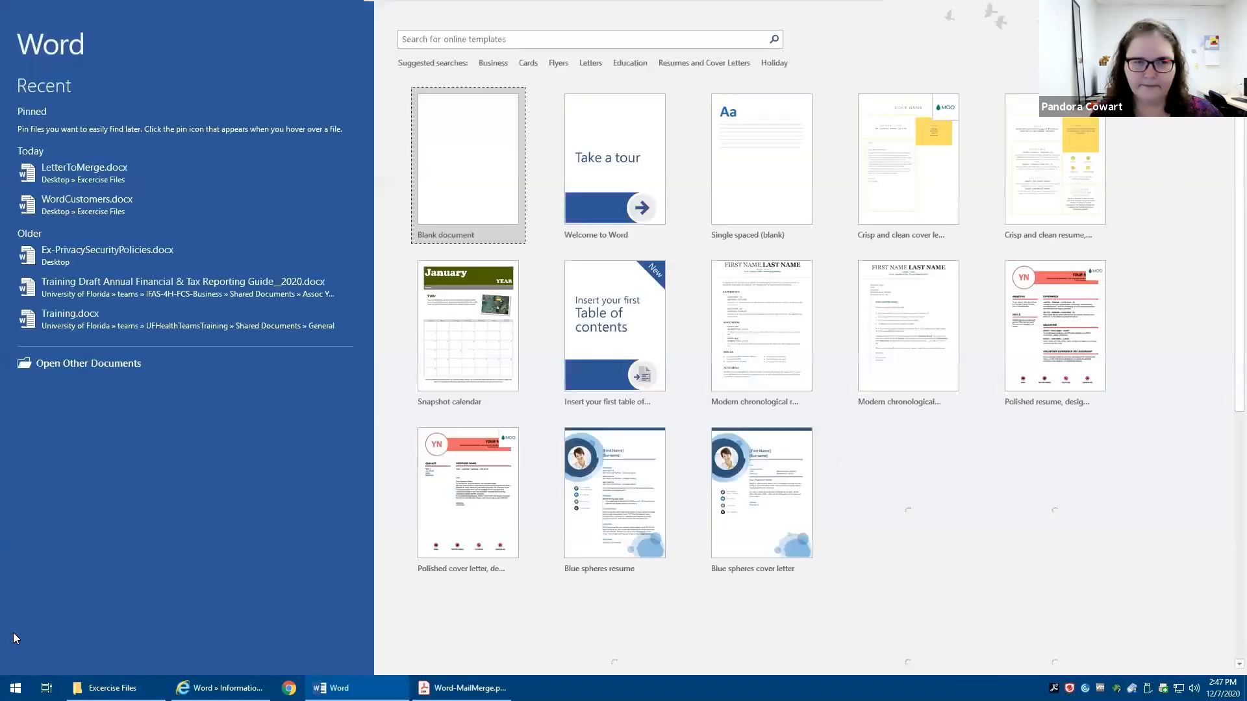
{"action": "key", "text": "Return"}
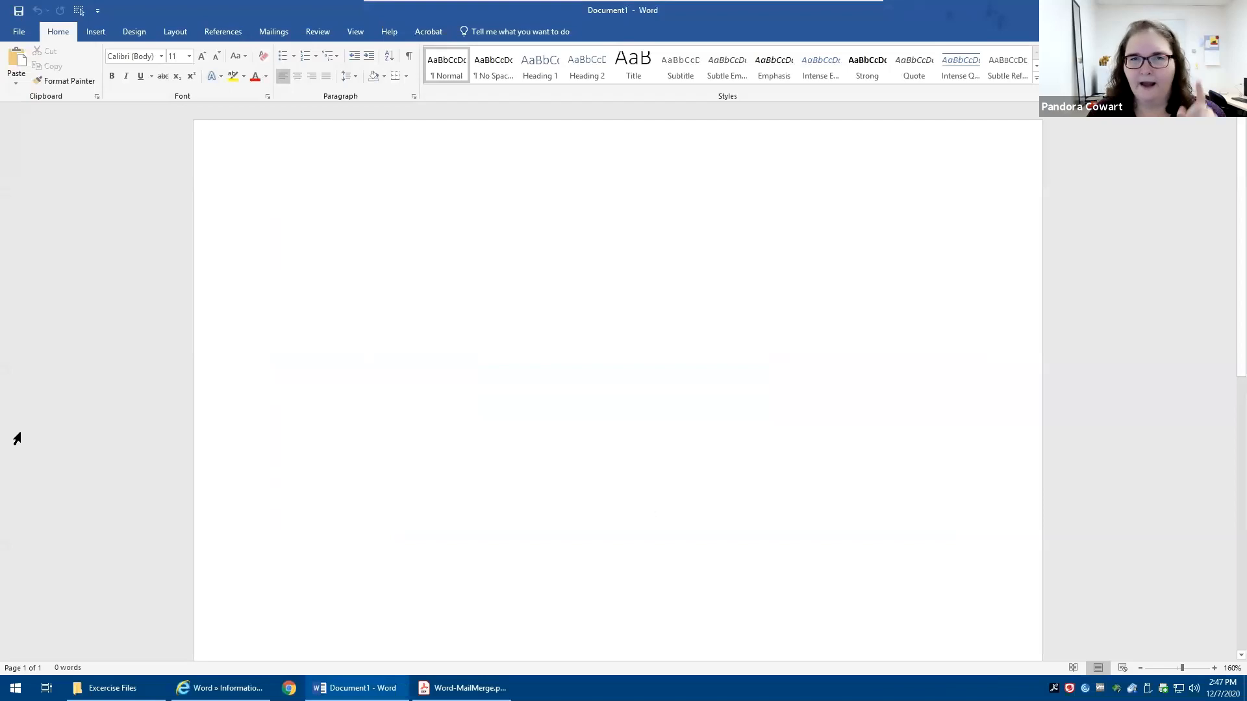
Start a label mail merge using Avery US Letter product 5160 Address Labels for page printers.
{"action": "left_click", "coordinate": [262, 30]}
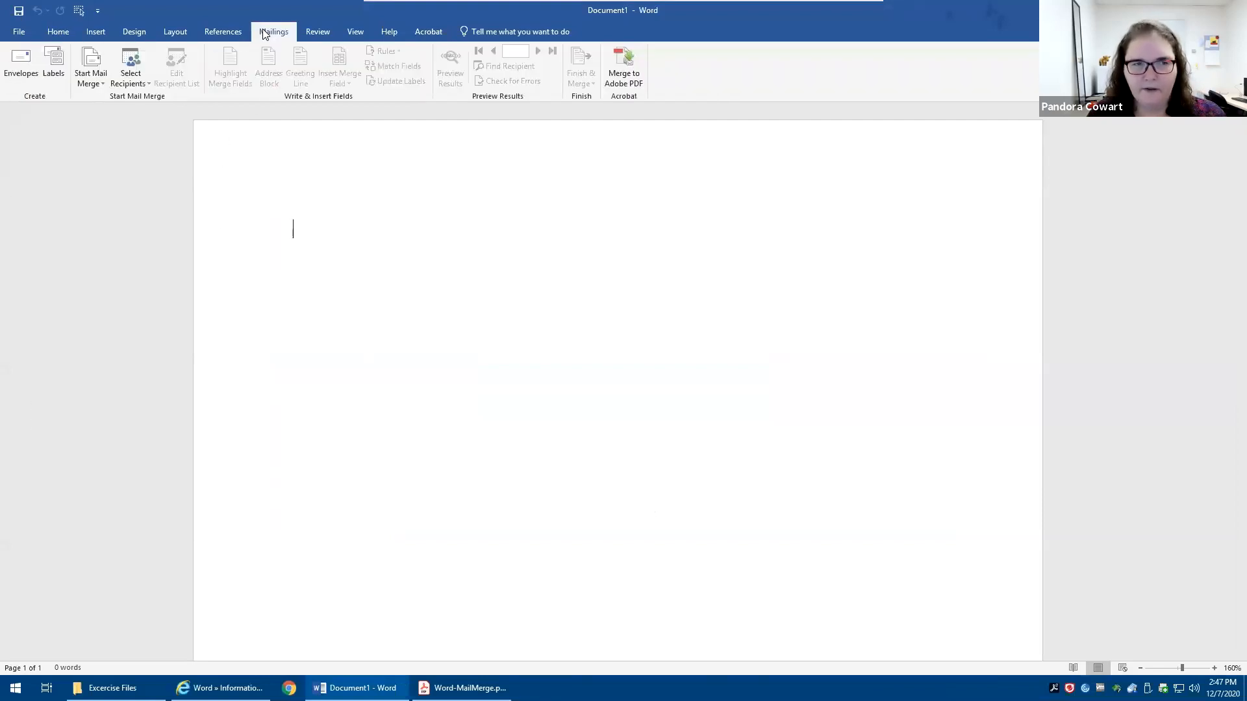
{"action": "left_click", "coordinate": [95, 76]}
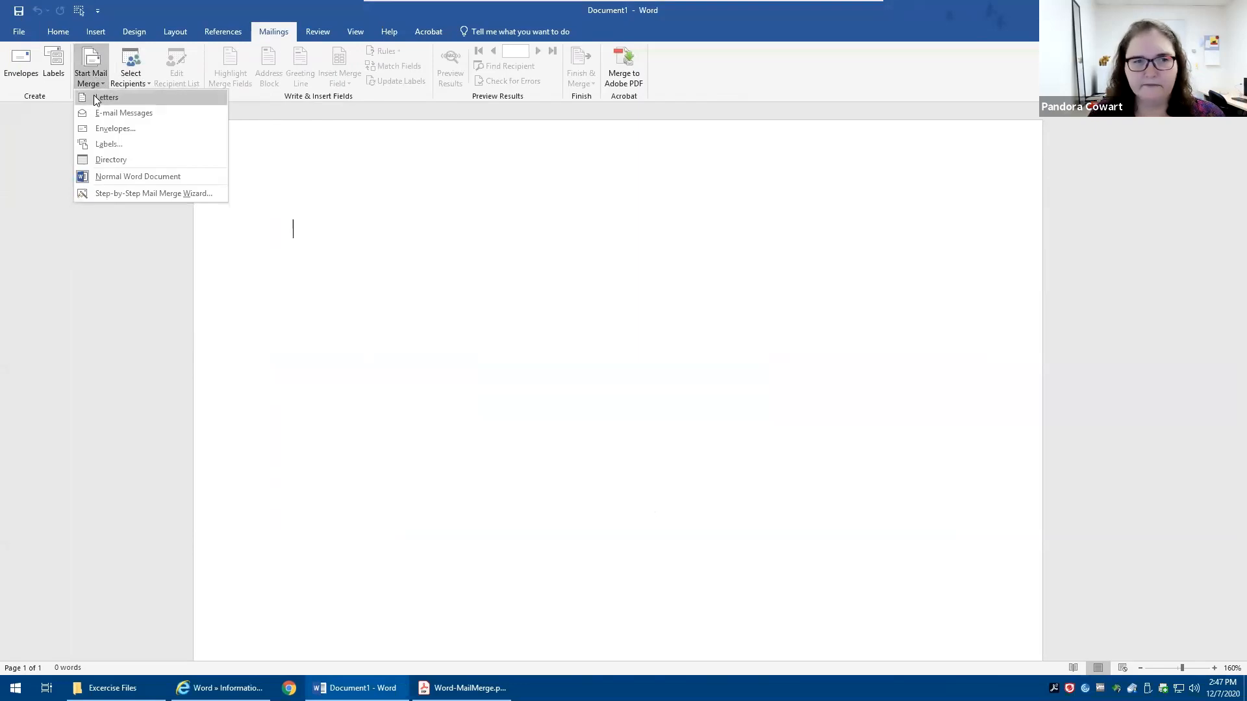
{"action": "left_click", "coordinate": [121, 144]}
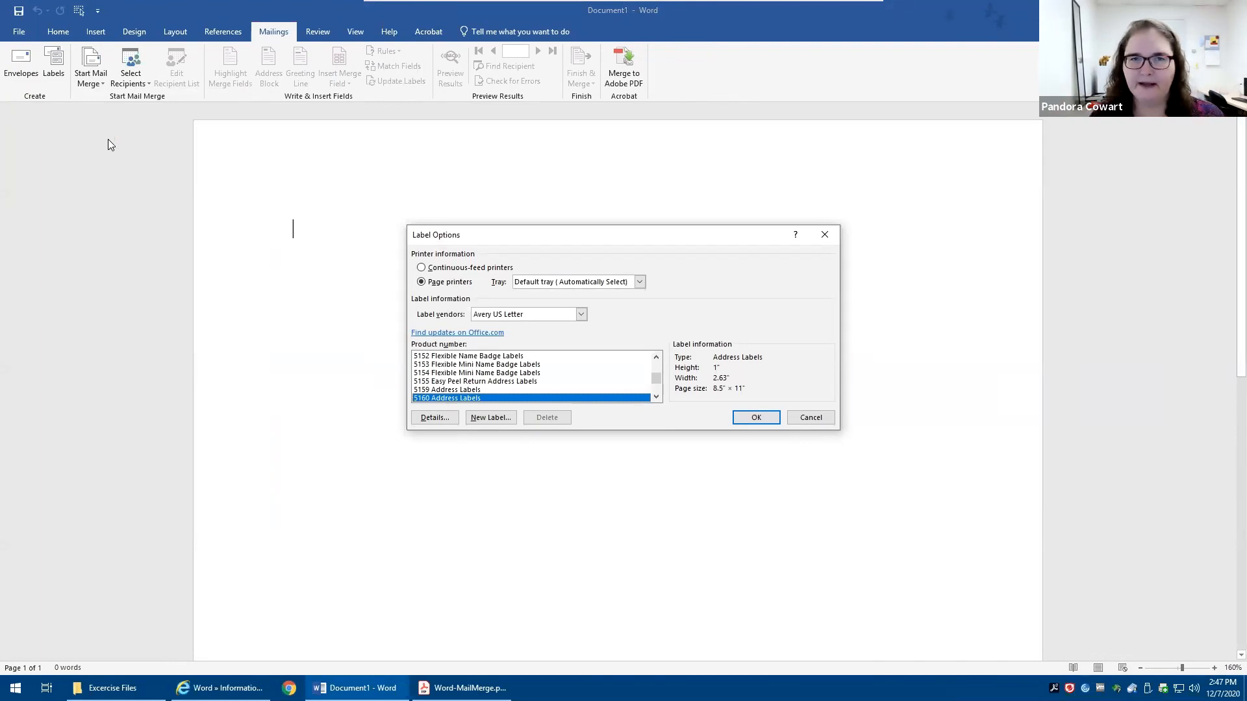
{"action": "scroll", "coordinate": [586, 373], "scroll_direction": "down", "scroll_amount": 3}
{"action": "scroll", "coordinate": [586, 372], "scroll_direction": "up", "scroll_amount": 2}
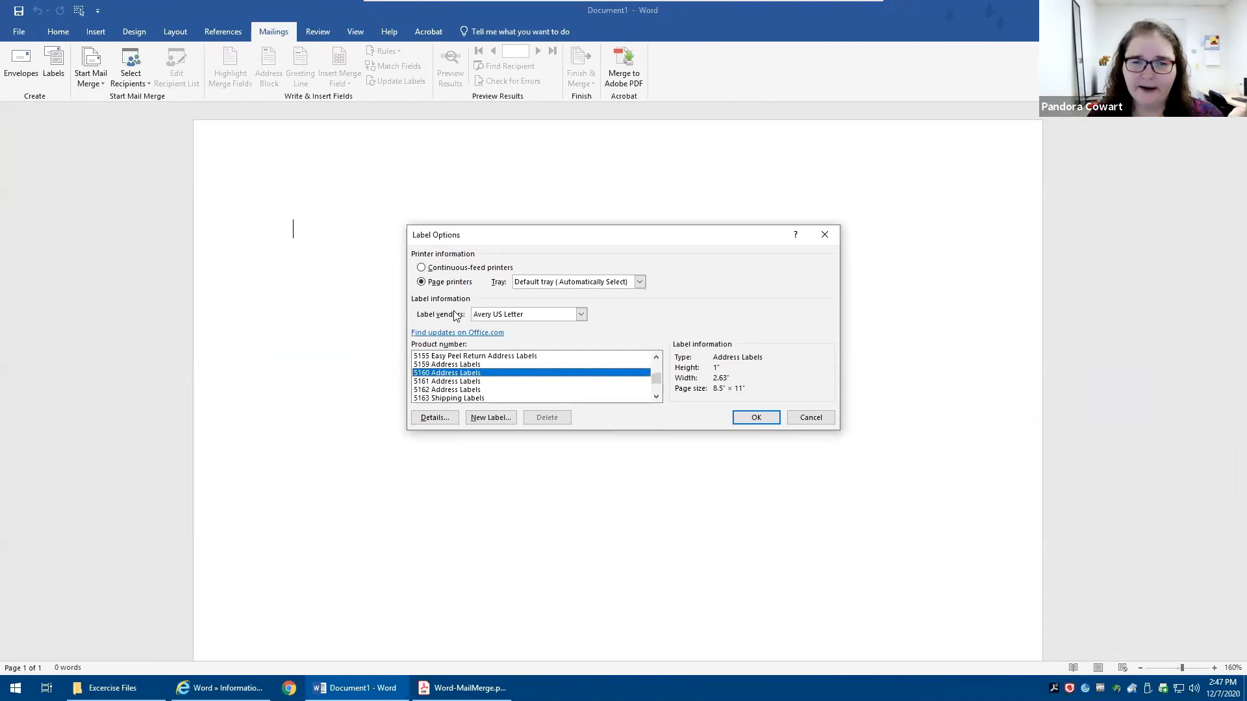
{"action": "left_click", "coordinate": [753, 419]}
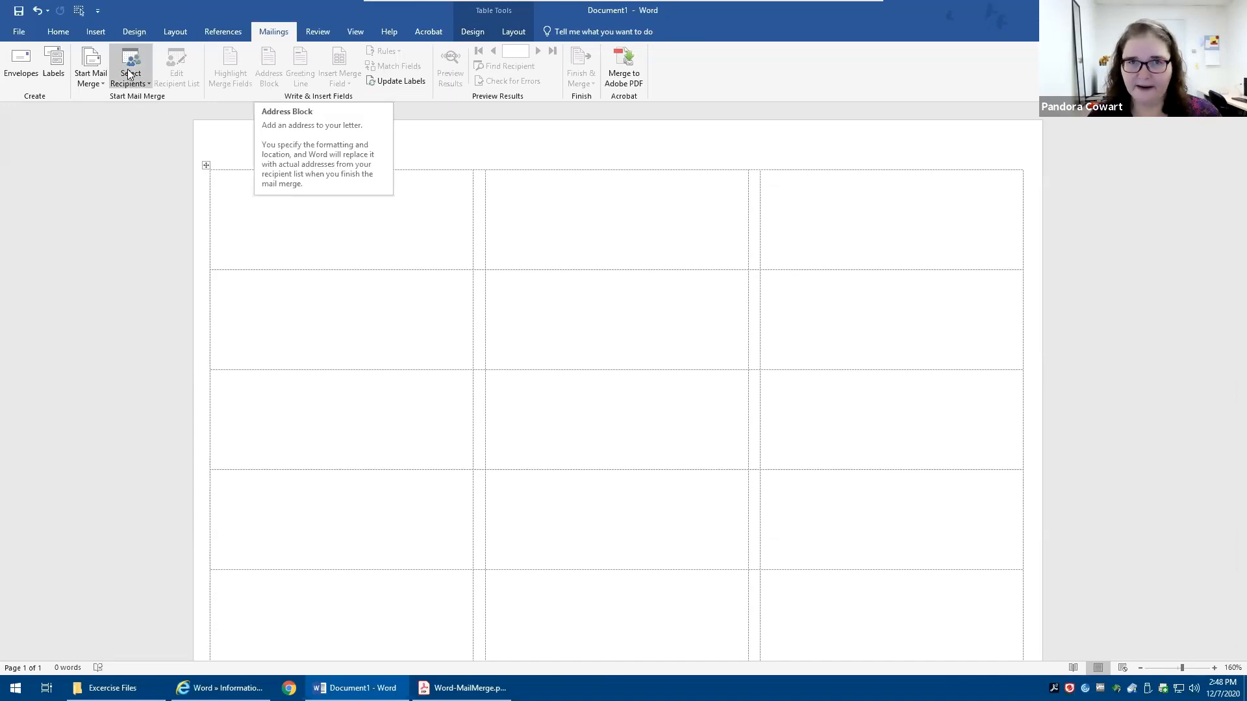
Connect the labels to the existing list ExcelCustomers.xlsx in the Excercise Files folder on the Desktop, using Sheet1$ with column headers.
{"action": "left_click", "coordinate": [91, 73]}
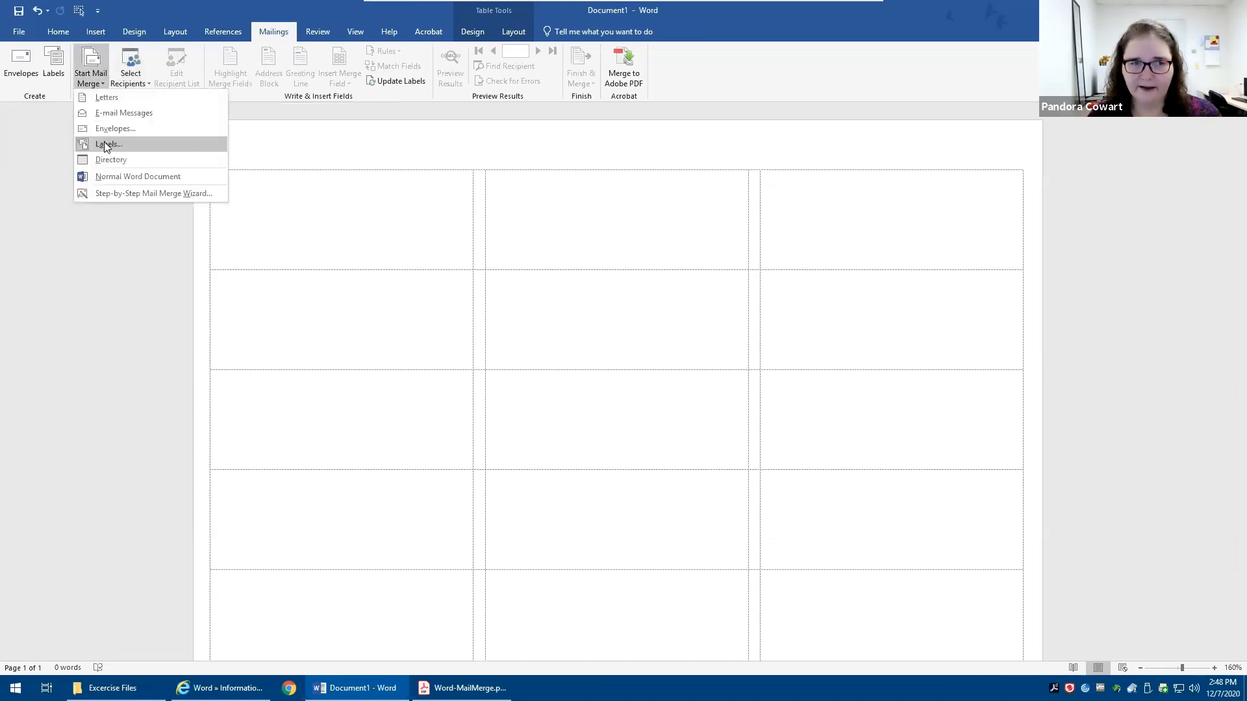
{"action": "left_click", "coordinate": [137, 62]}
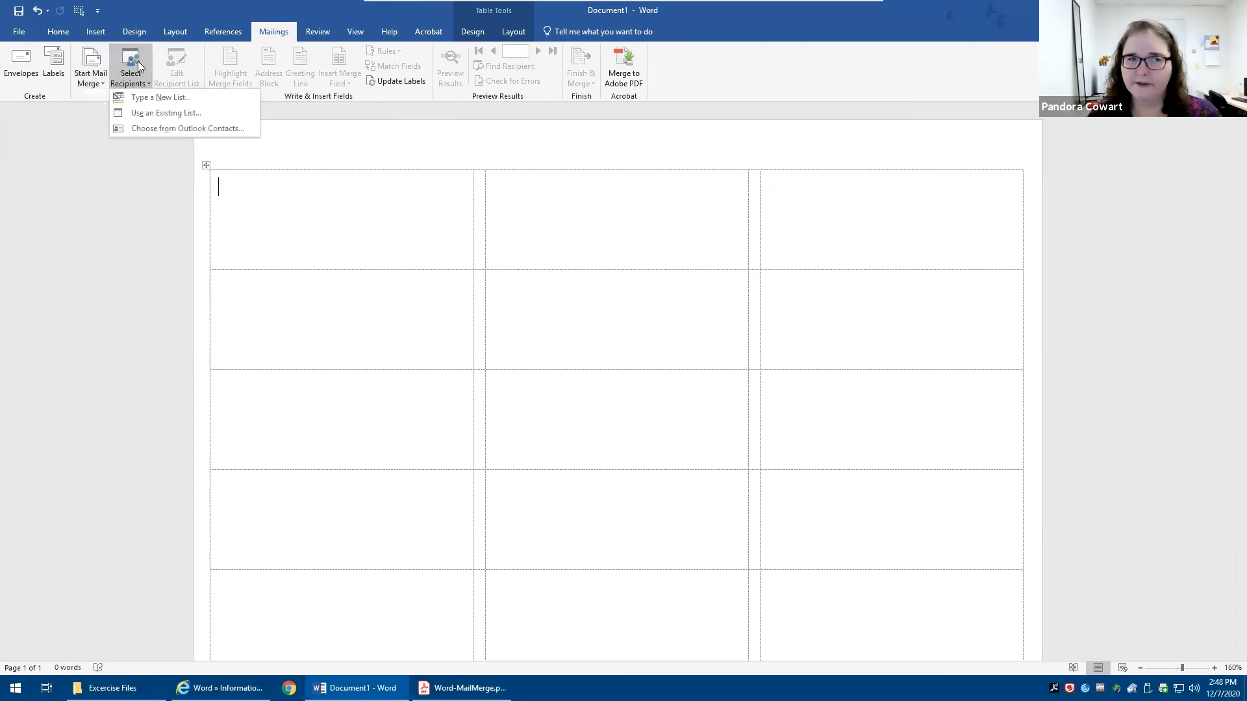
{"action": "left_click", "coordinate": [137, 113]}
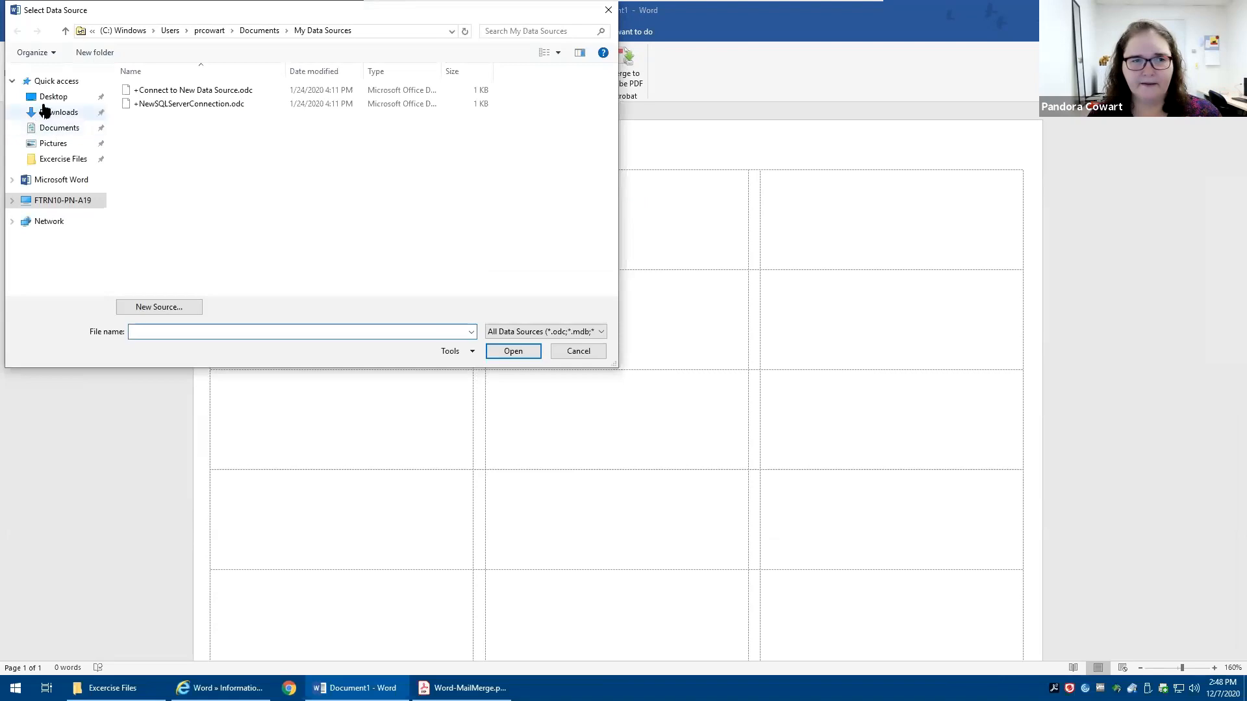
{"action": "left_click", "coordinate": [51, 97]}
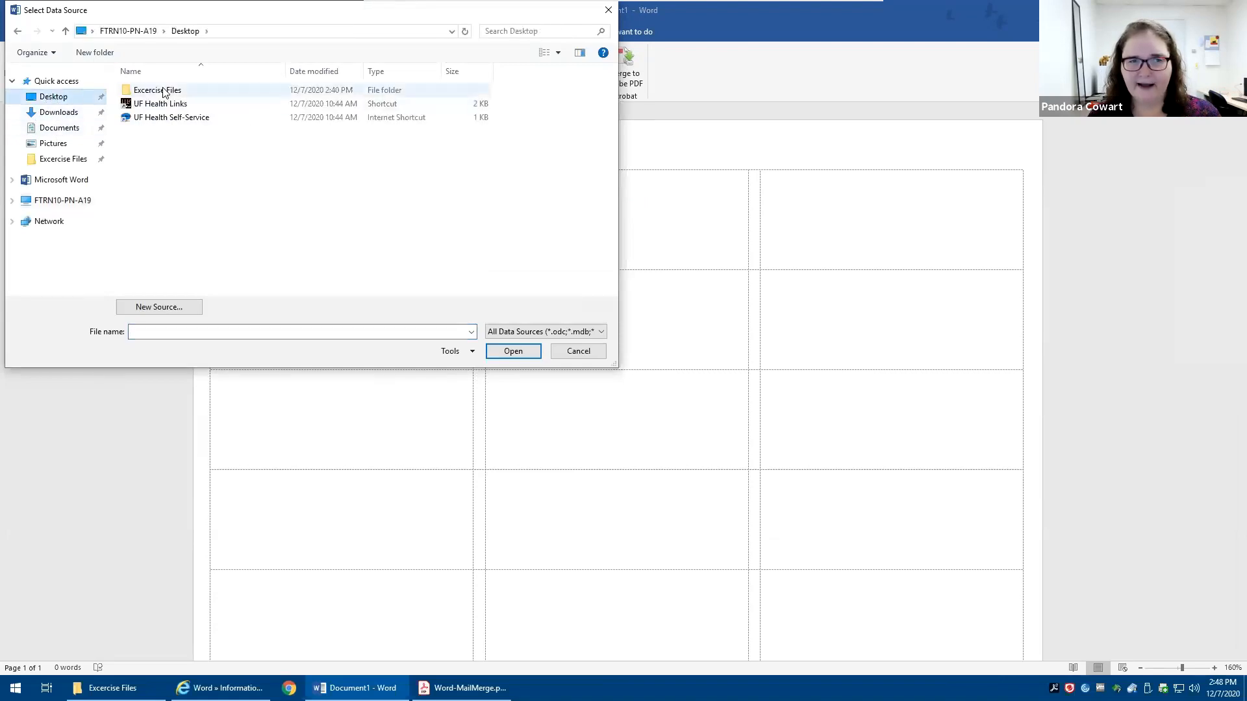
{"action": "double_click", "coordinate": [166, 91]}
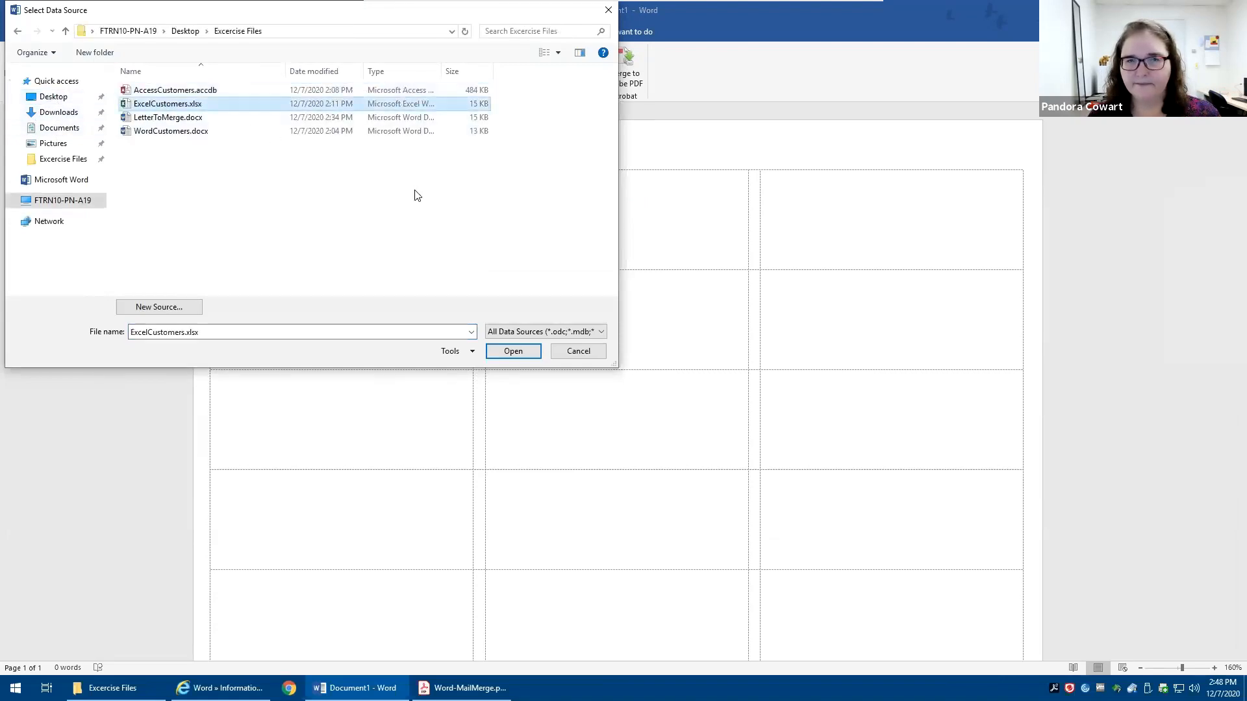
{"action": "left_click", "coordinate": [510, 354]}
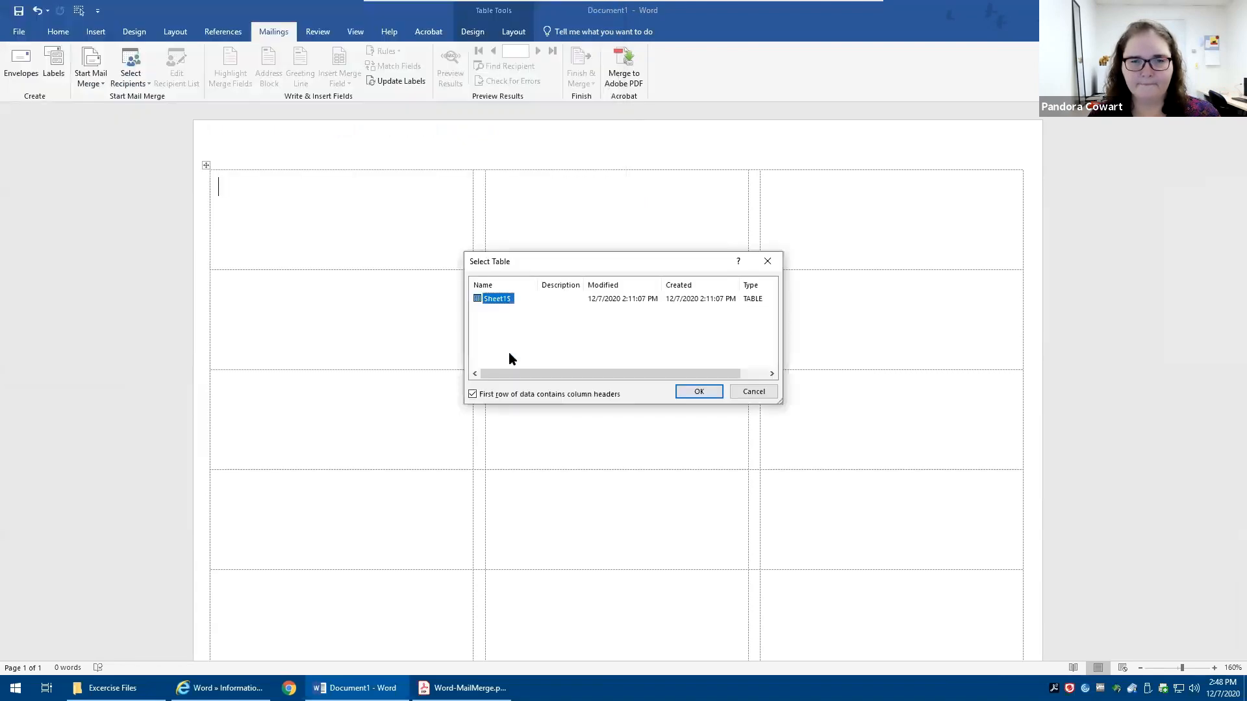
{"action": "left_click", "coordinate": [701, 393]}
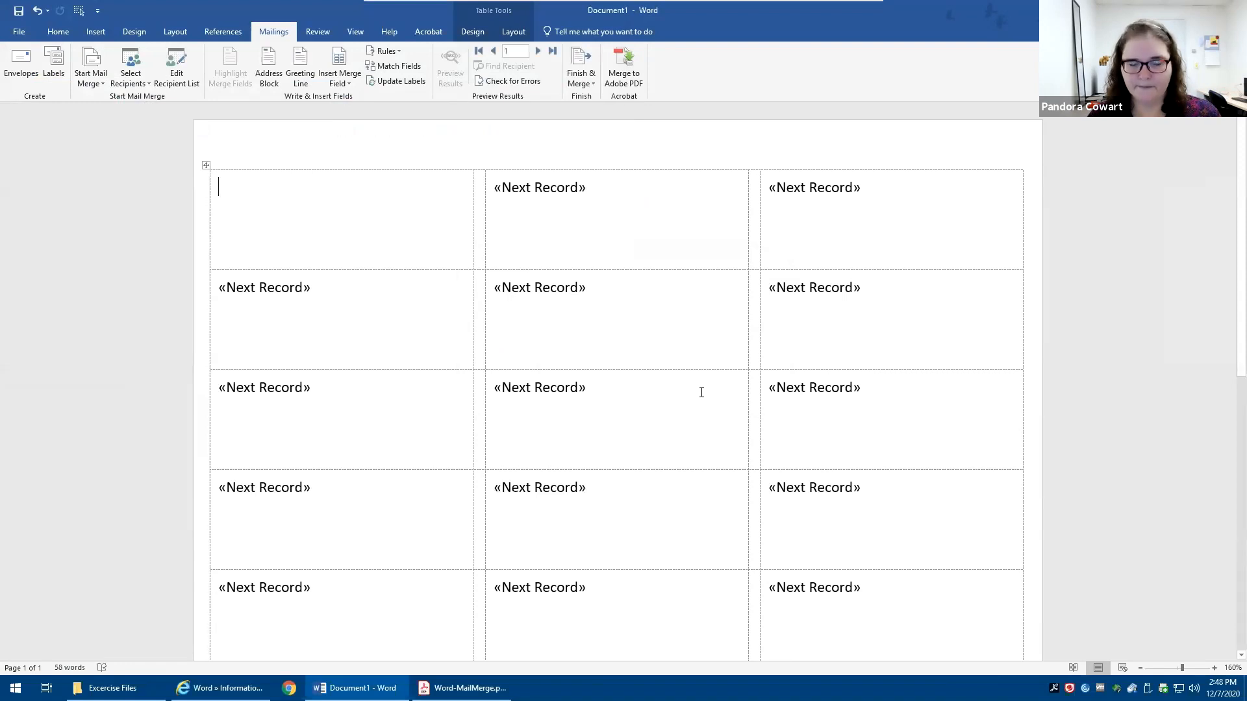
Insert the default address block in the first label and, with the results preview on, update all labels to match.
{"action": "left_click", "coordinate": [273, 62]}
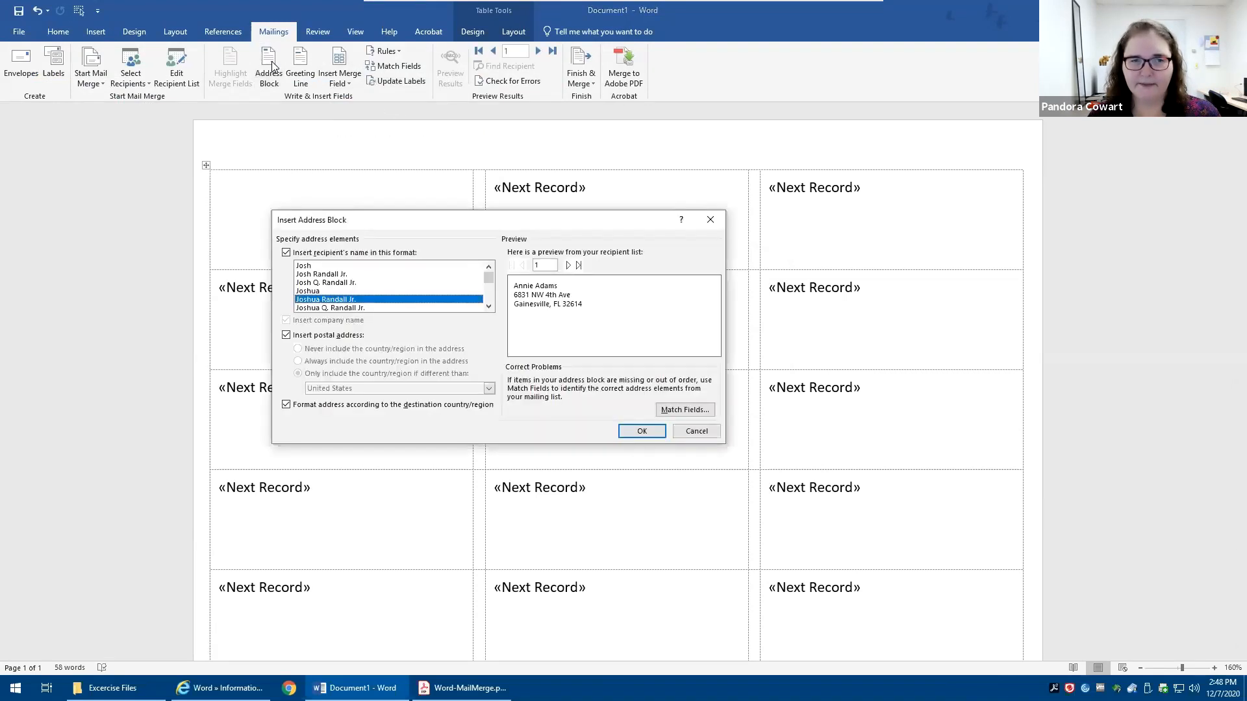
{"action": "left_click", "coordinate": [642, 432]}
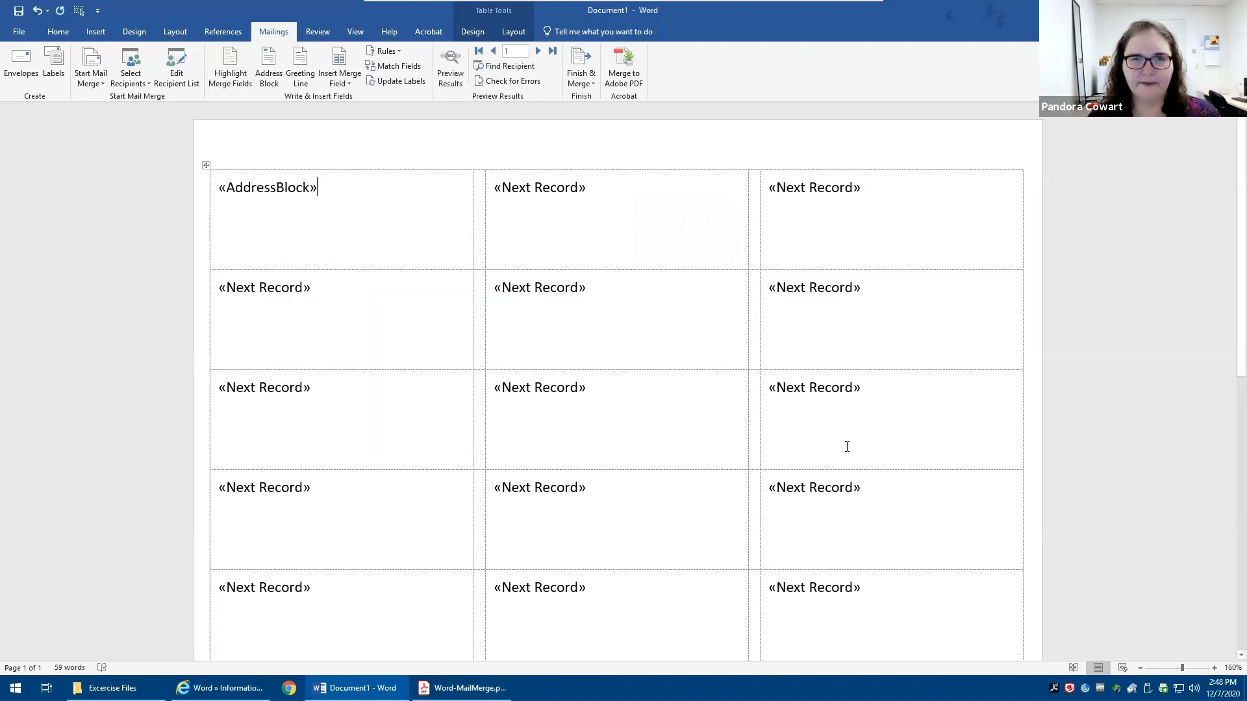
{"action": "left_click", "coordinate": [453, 62]}
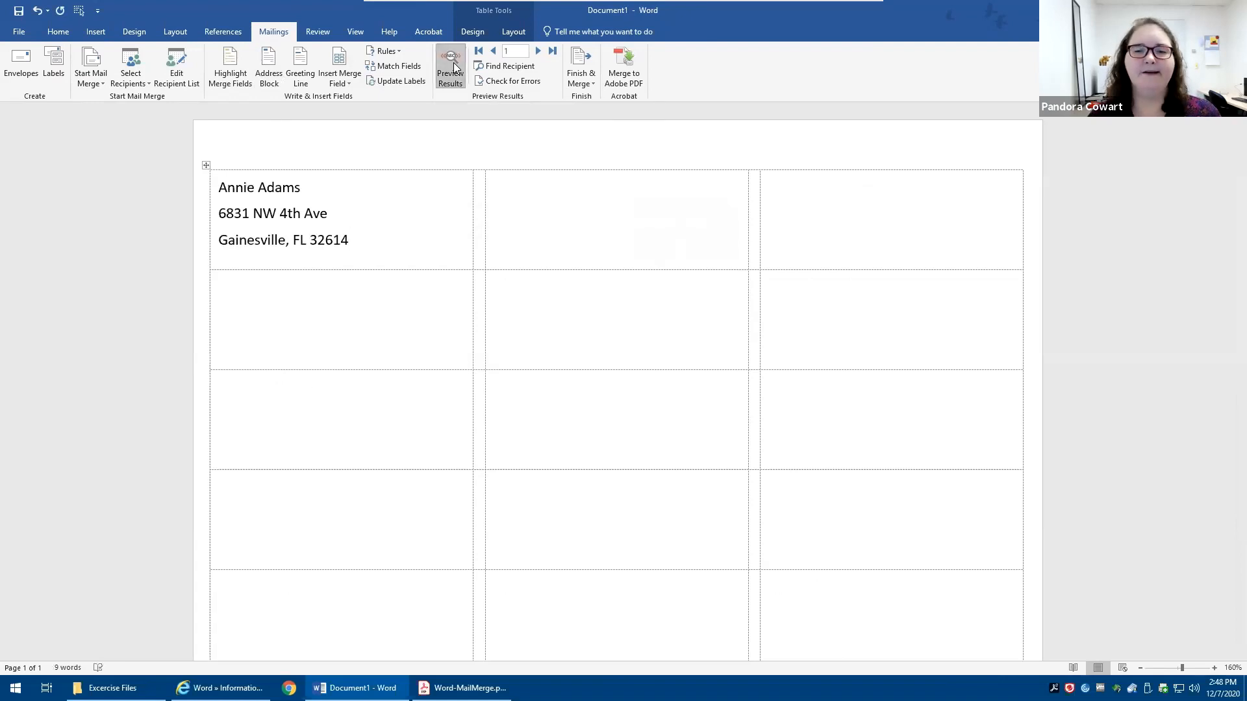
{"action": "left_click", "coordinate": [392, 78]}
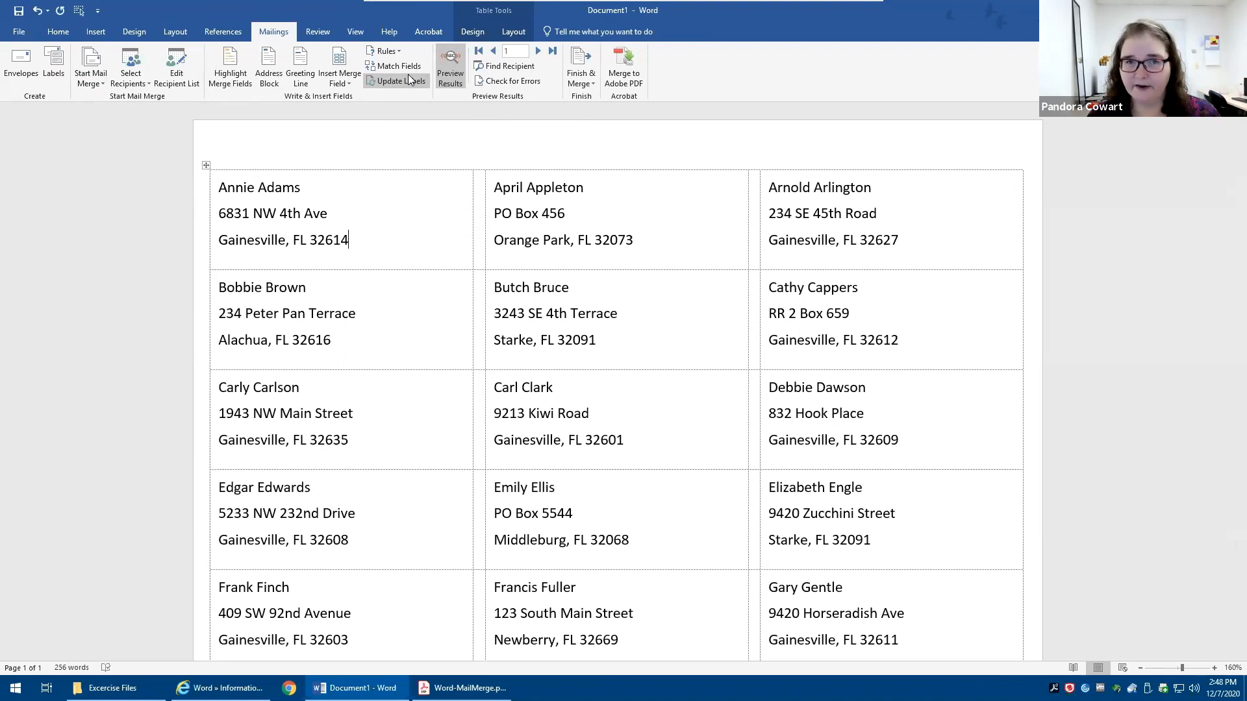
Step forward through the recipient records in the label preview.
{"action": "left_click", "coordinate": [536, 51]}
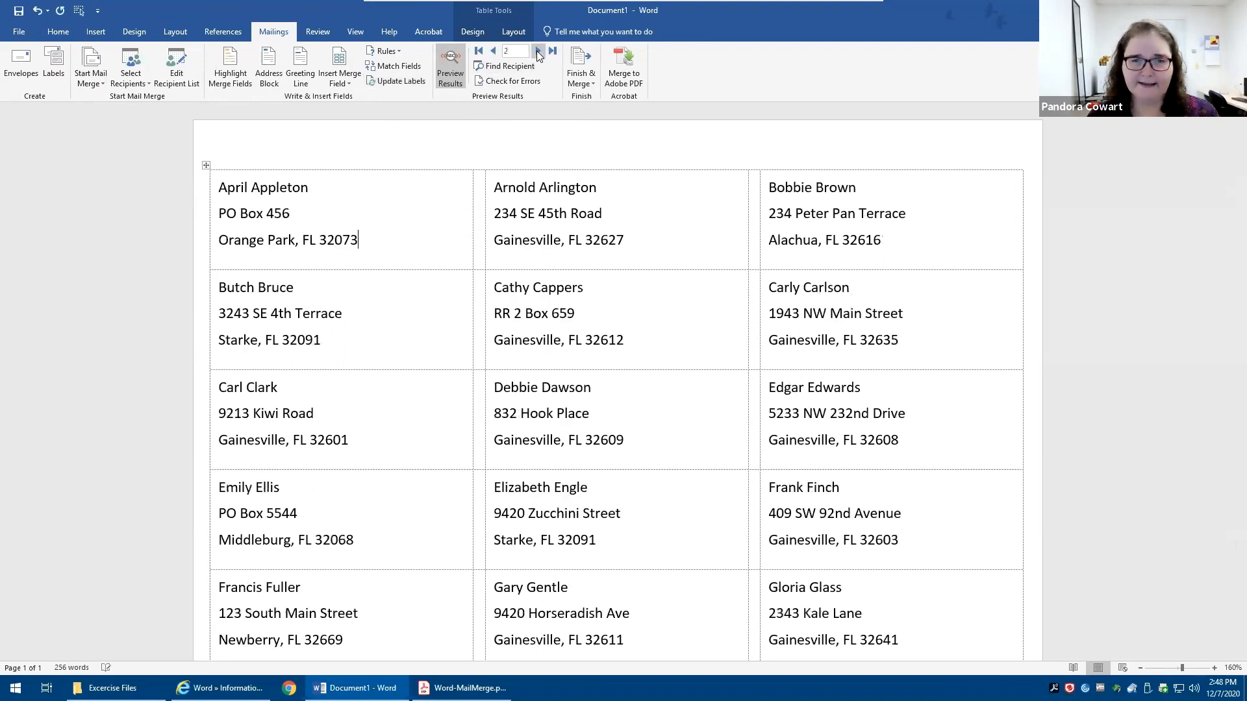
{"action": "left_click", "coordinate": [537, 51]}
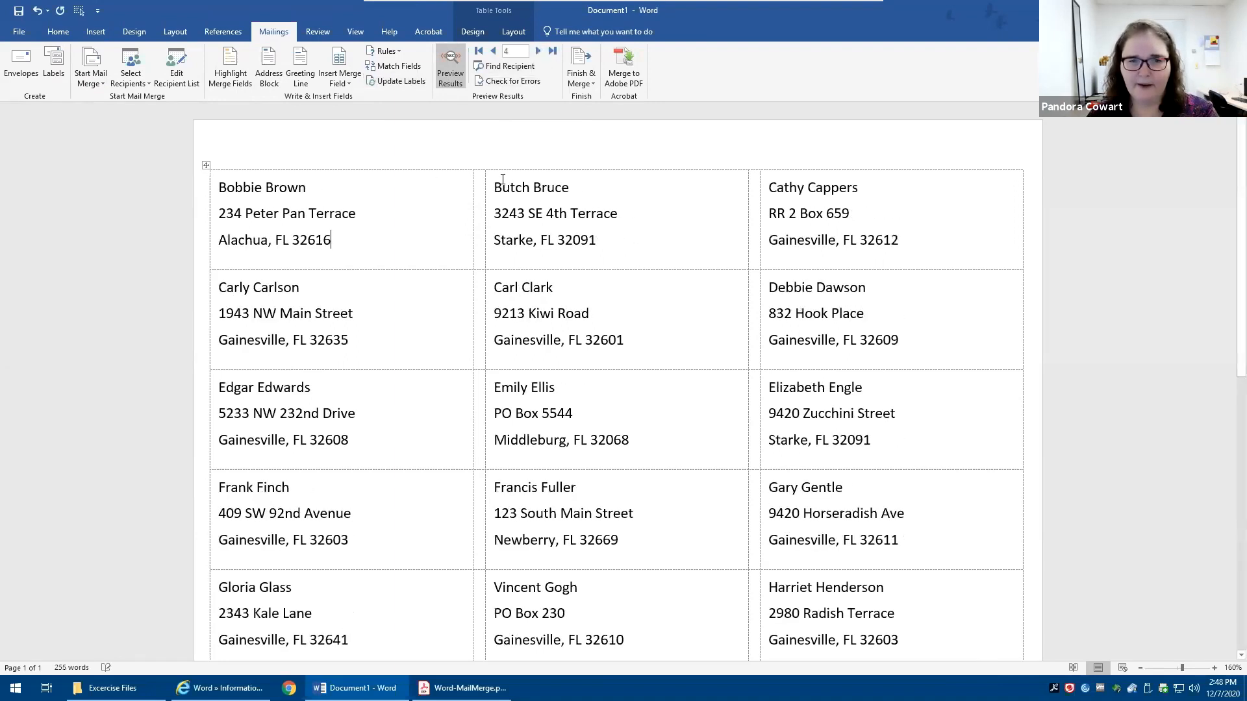
{"action": "left_click", "coordinate": [539, 51]}
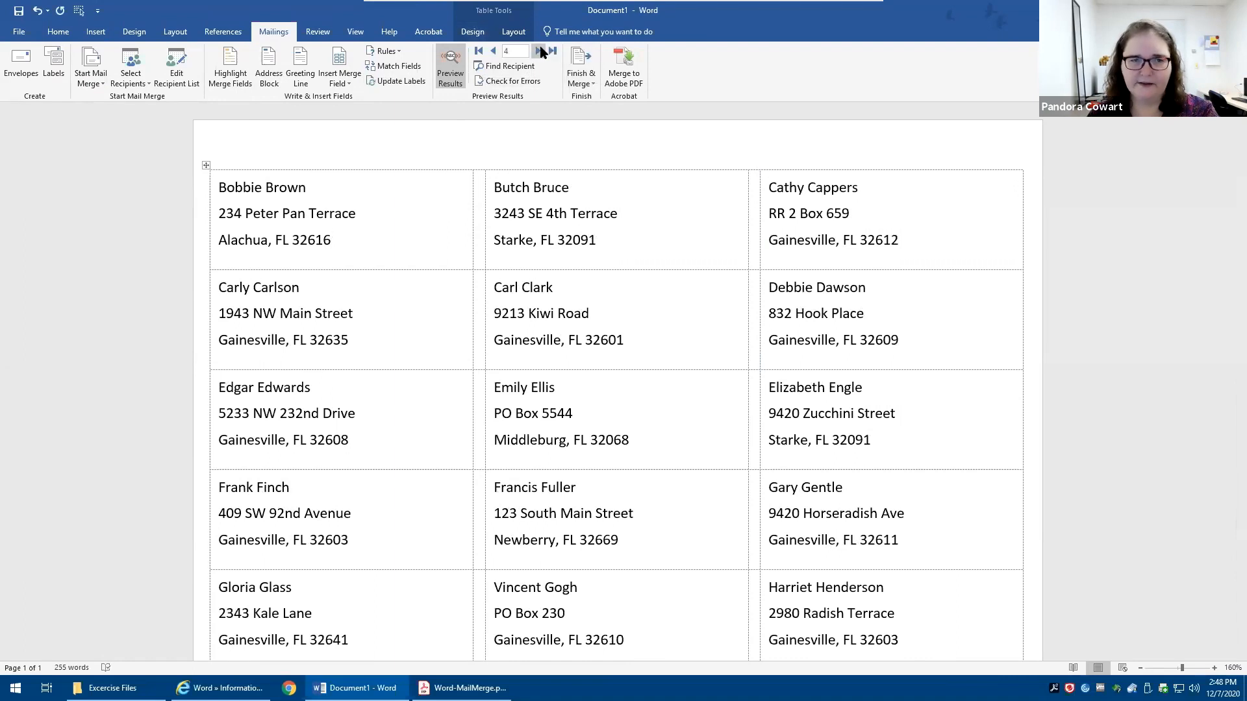
{"action": "left_click", "coordinate": [538, 51]}
{"action": "left_click", "coordinate": [539, 50]}
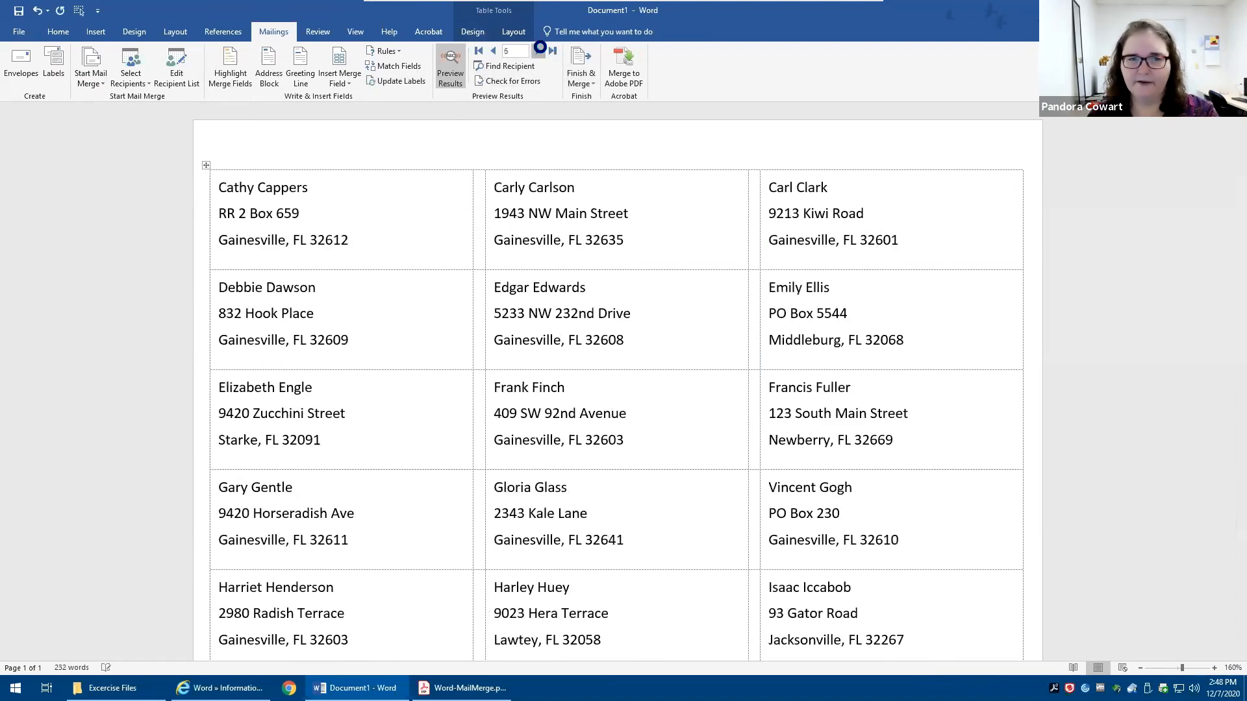
Return the label preview to the first record, merge all records into a new document and look through the merged labels.
{"action": "left_click", "coordinate": [472, 51]}
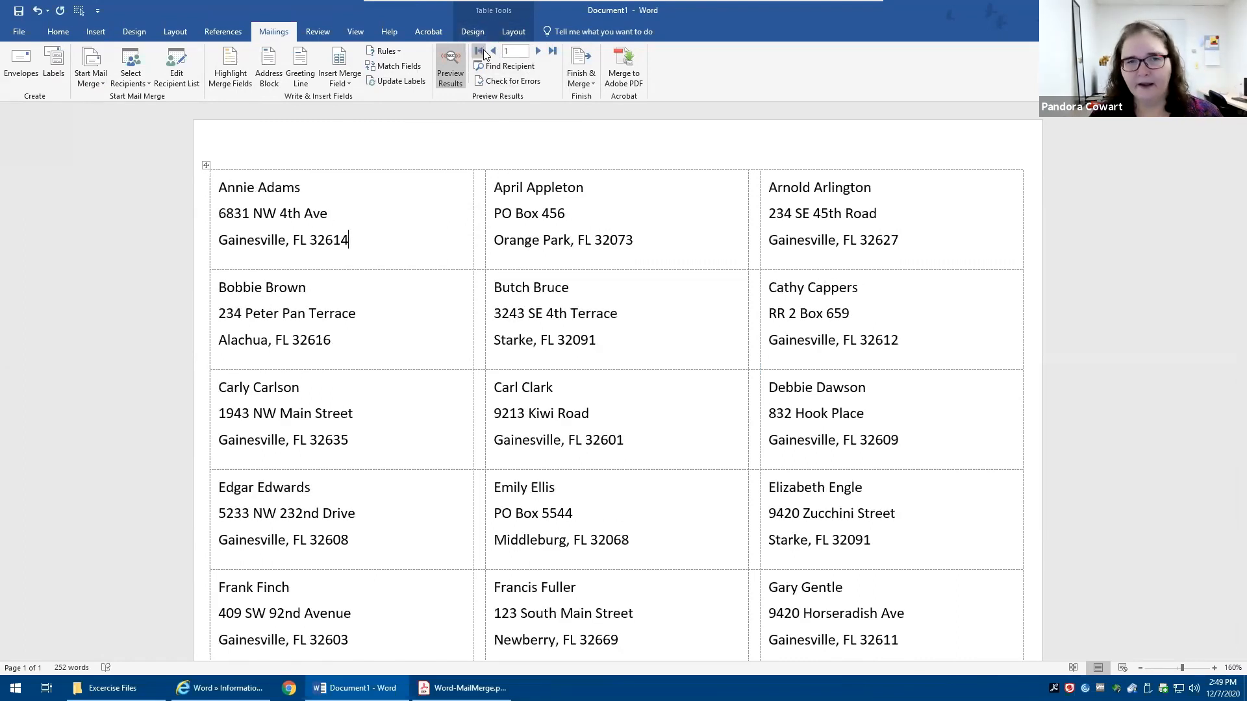
{"action": "left_click", "coordinate": [581, 72]}
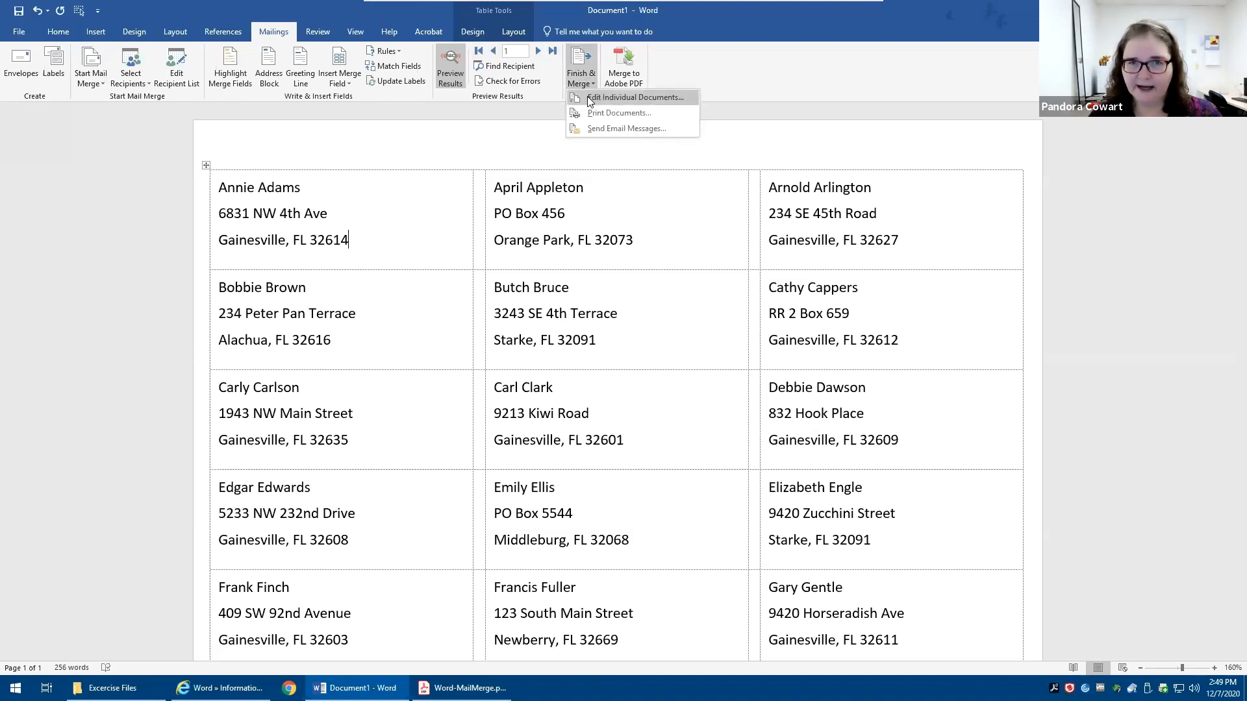
{"action": "left_click", "coordinate": [624, 96]}
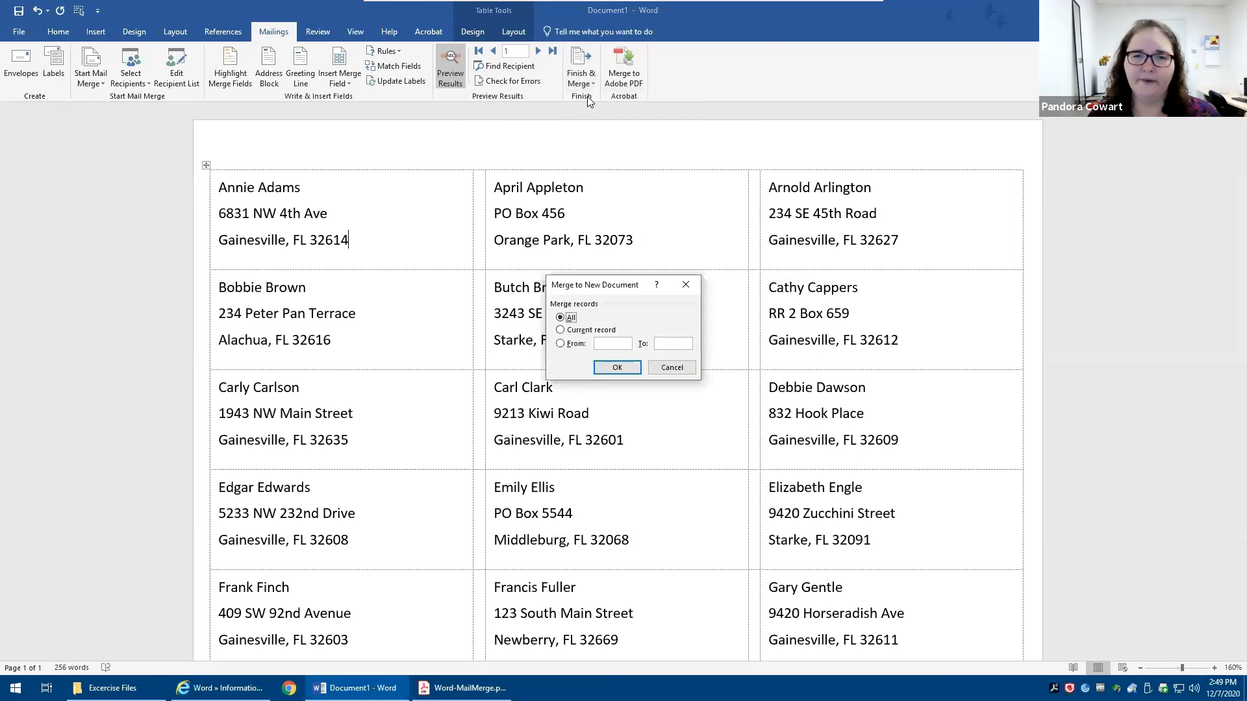
{"action": "left_click", "coordinate": [618, 367]}
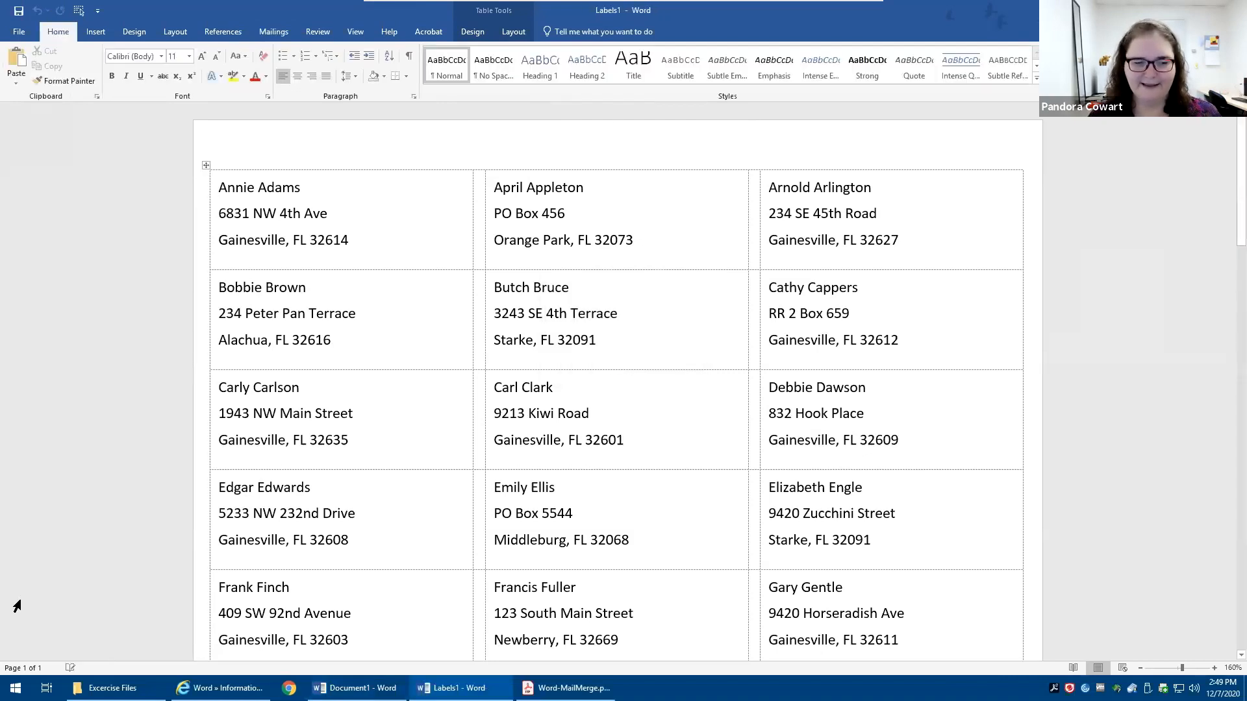
{"action": "scroll", "coordinate": [411, 355], "scroll_direction": "down", "scroll_amount": 20}
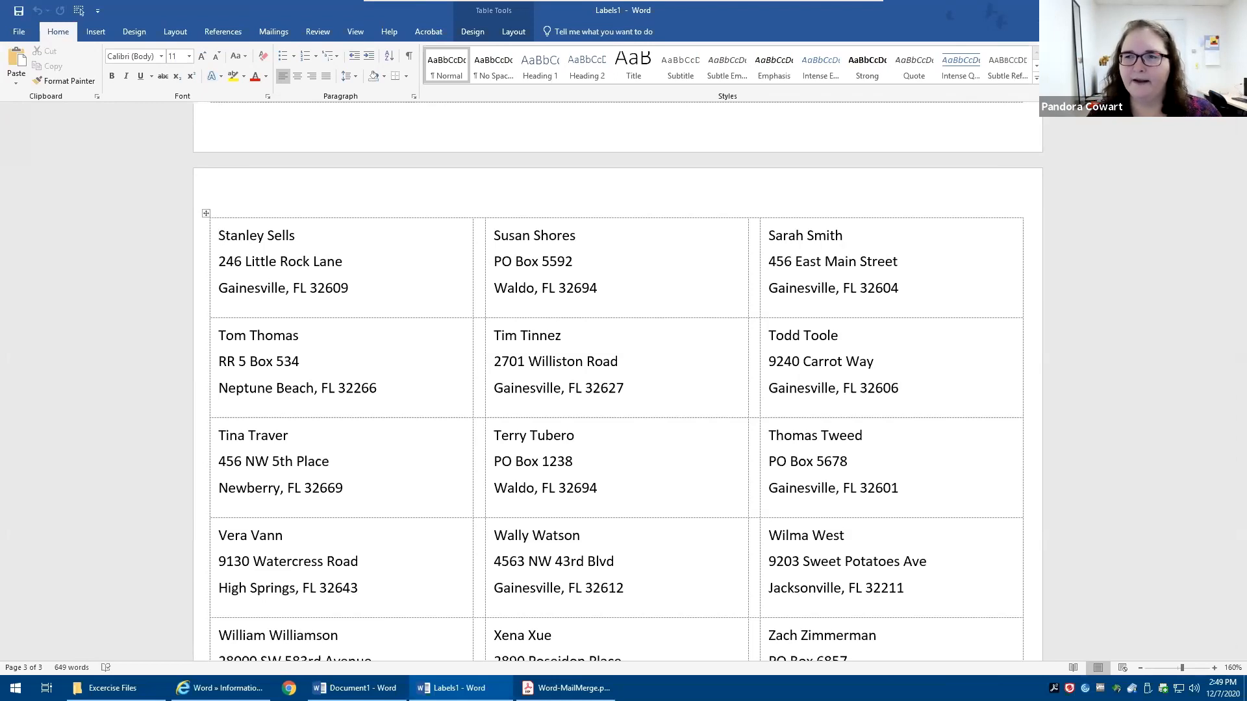
Close the merged labels document and the label main document without saving either one.
{"action": "key", "text": "ctrl+w"}
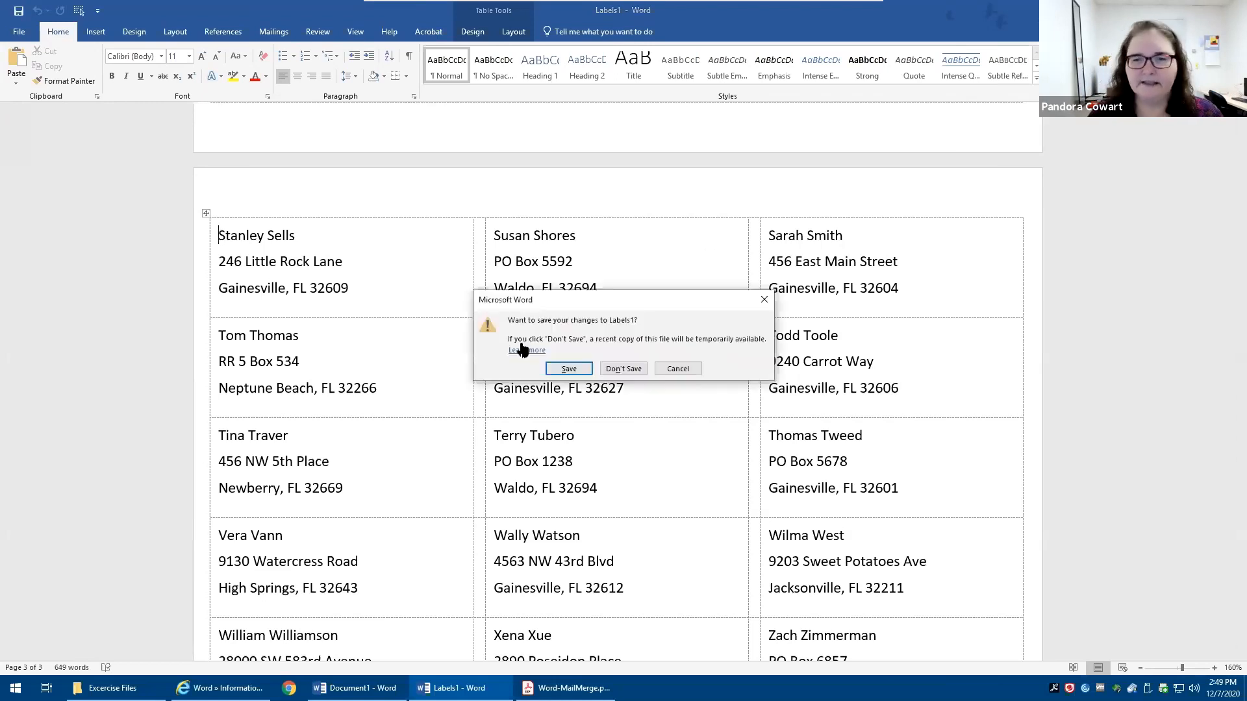
{"action": "left_click", "coordinate": [614, 370]}
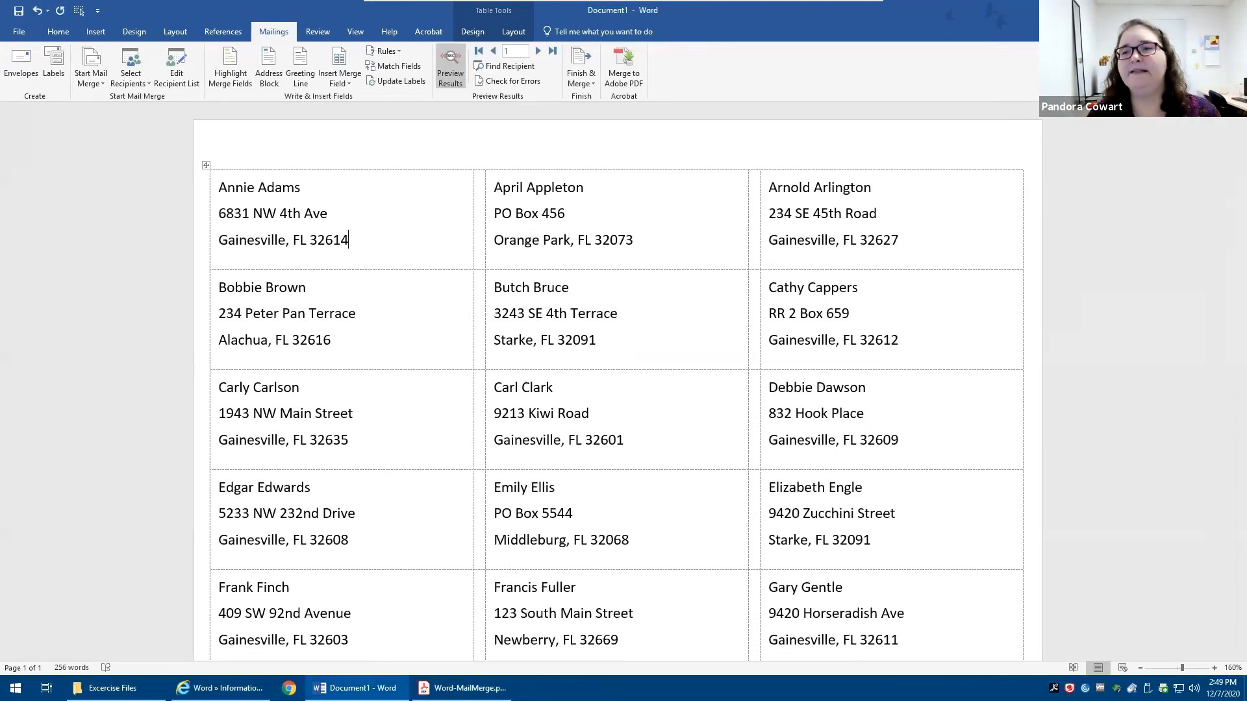
{"action": "key", "text": "ctrl+w"}
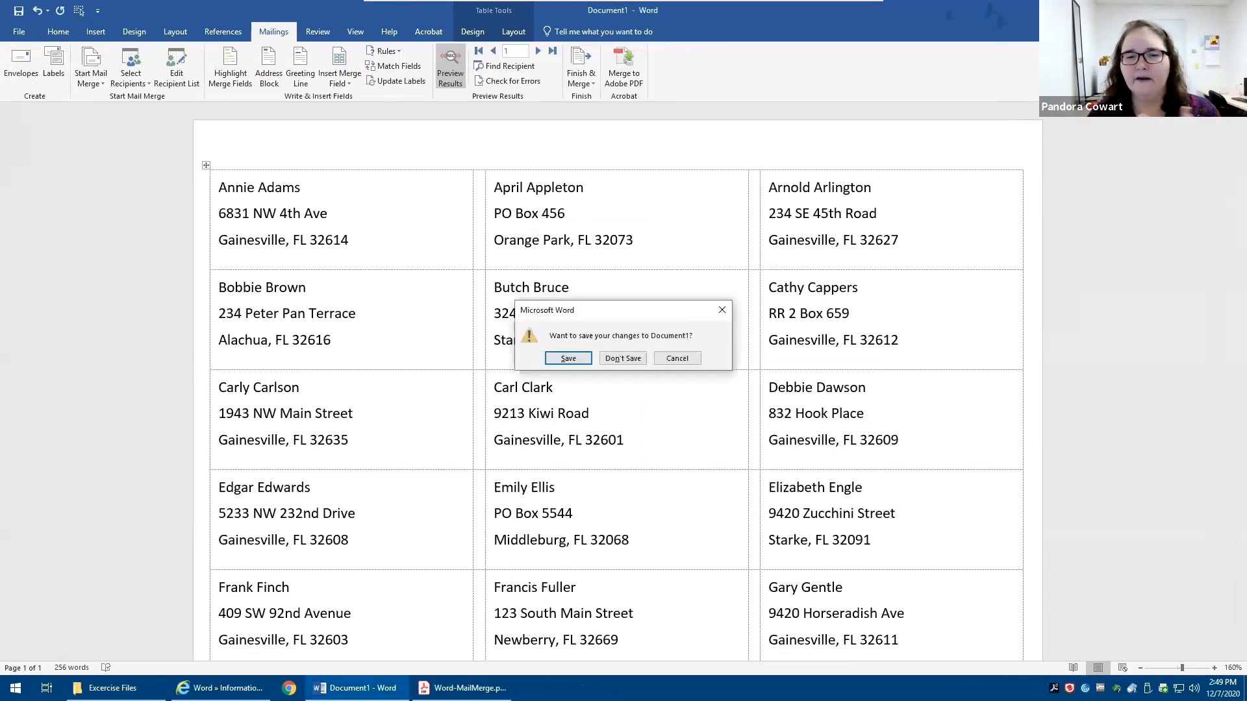
{"action": "left_click", "coordinate": [617, 361]}
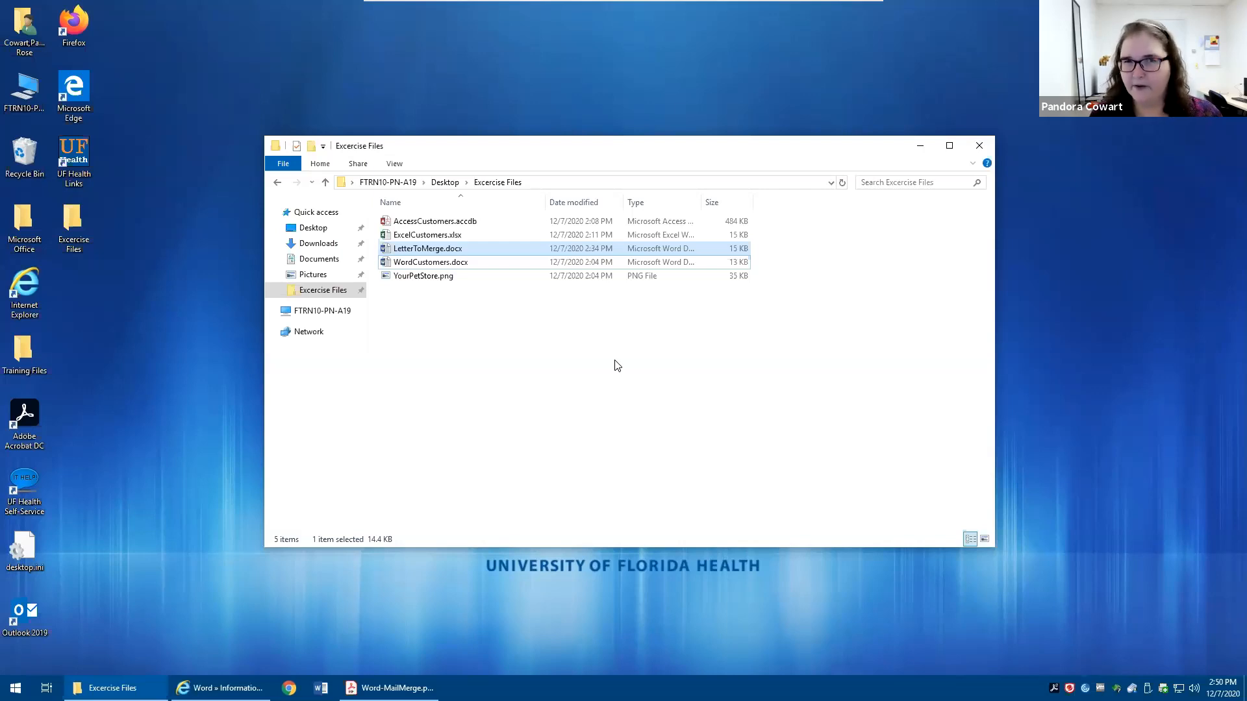
Launch Word again and create a new blank document.
{"action": "key", "text": "super"}
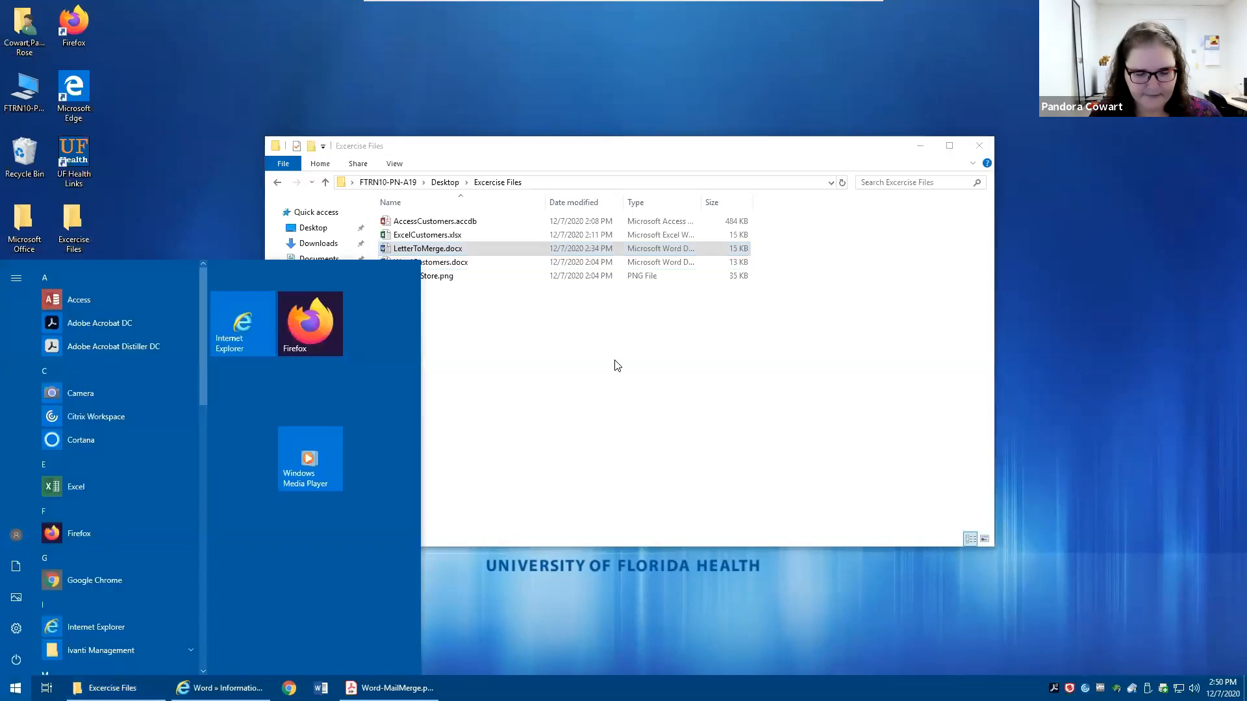
{"action": "type", "text": "word"}
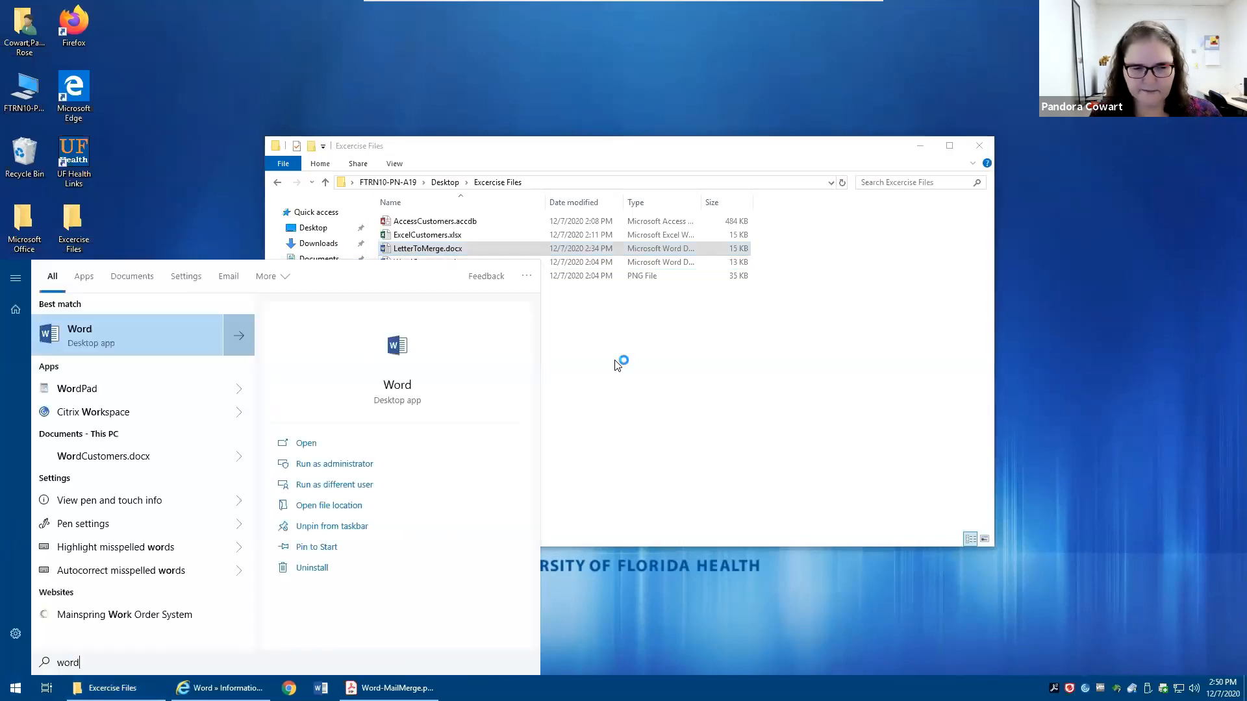
{"action": "key", "text": "Return"}
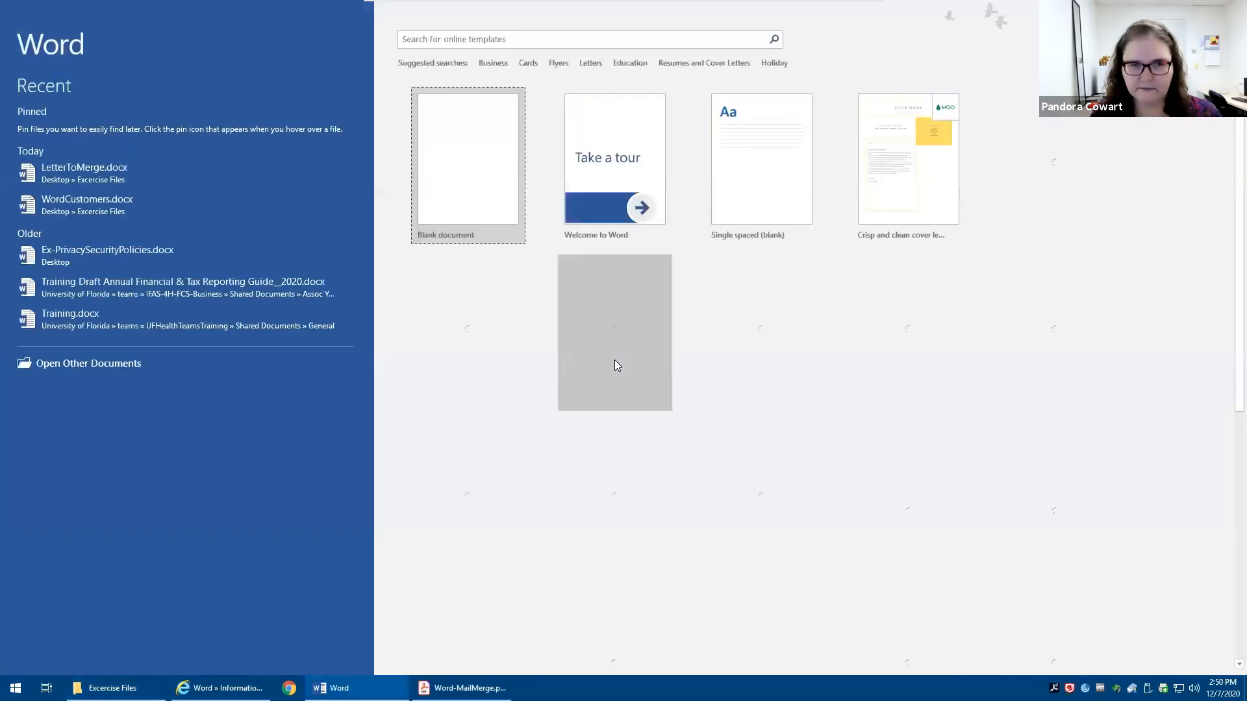
{"action": "left_click", "coordinate": [473, 156]}
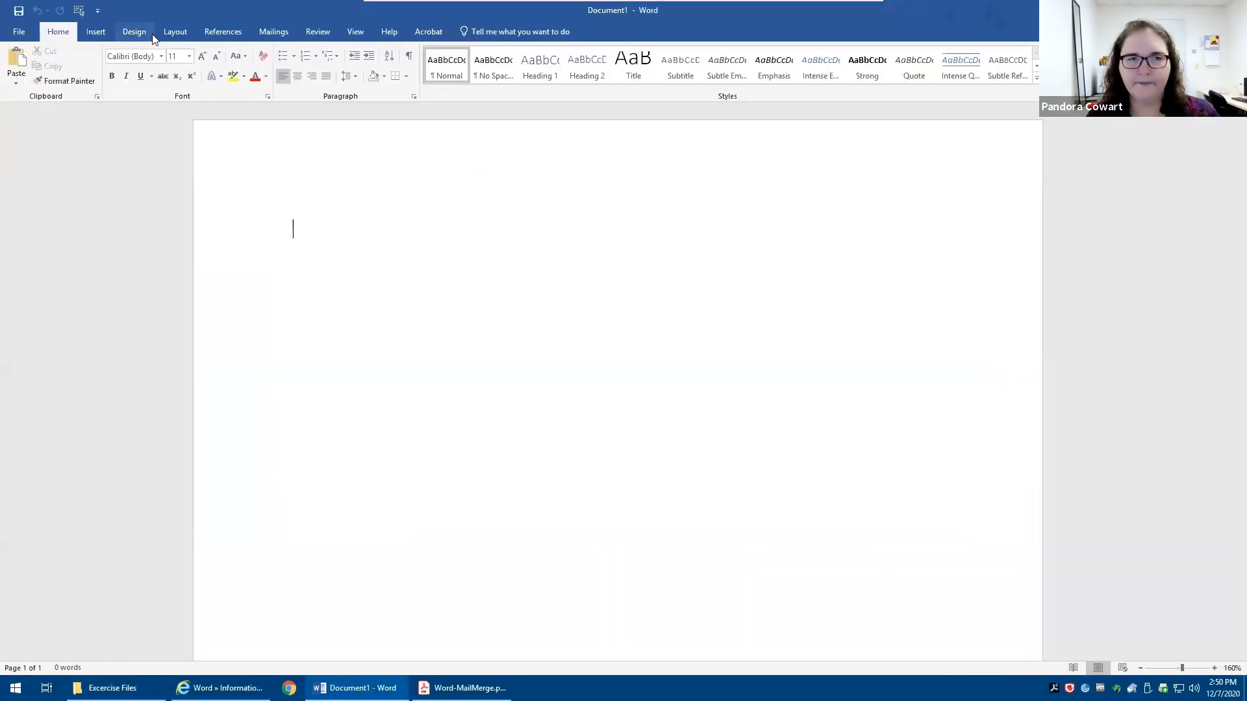
Start an envelope mail merge with Size 10 (4 1/8 x 9 1/2 in) envelopes and place the cursor in the delivery address box.
{"action": "left_click", "coordinate": [282, 36]}
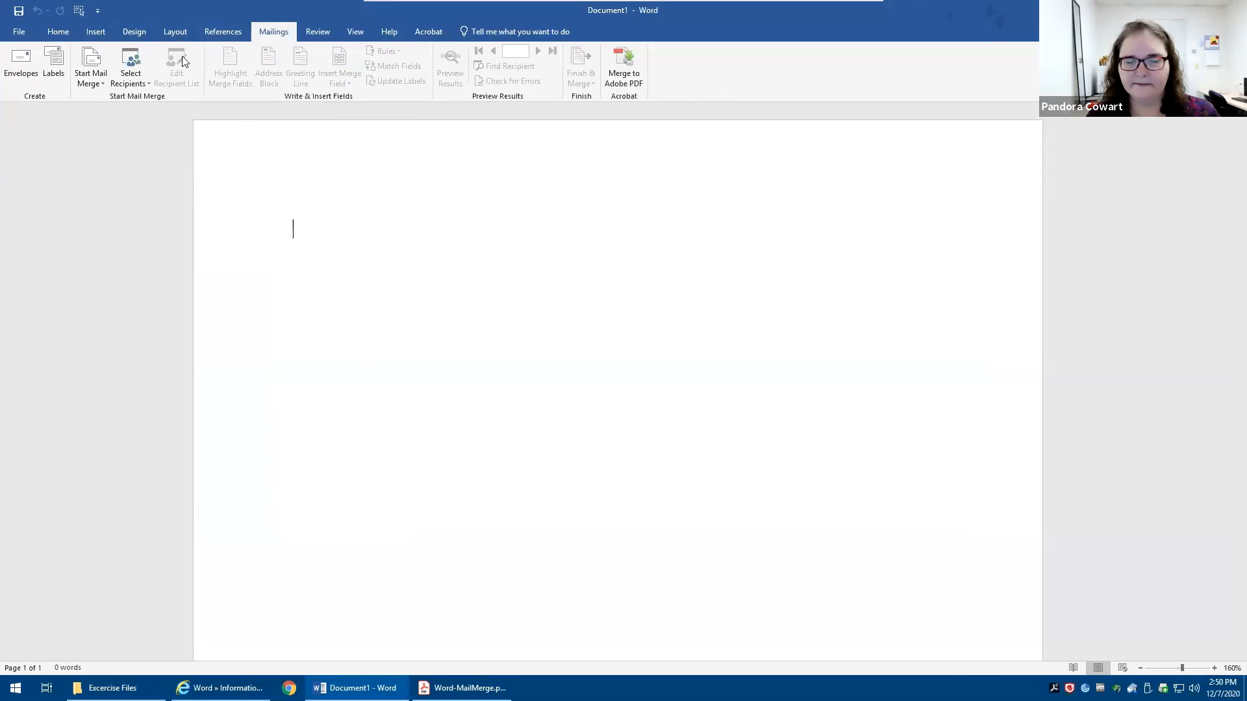
{"action": "left_click", "coordinate": [90, 81]}
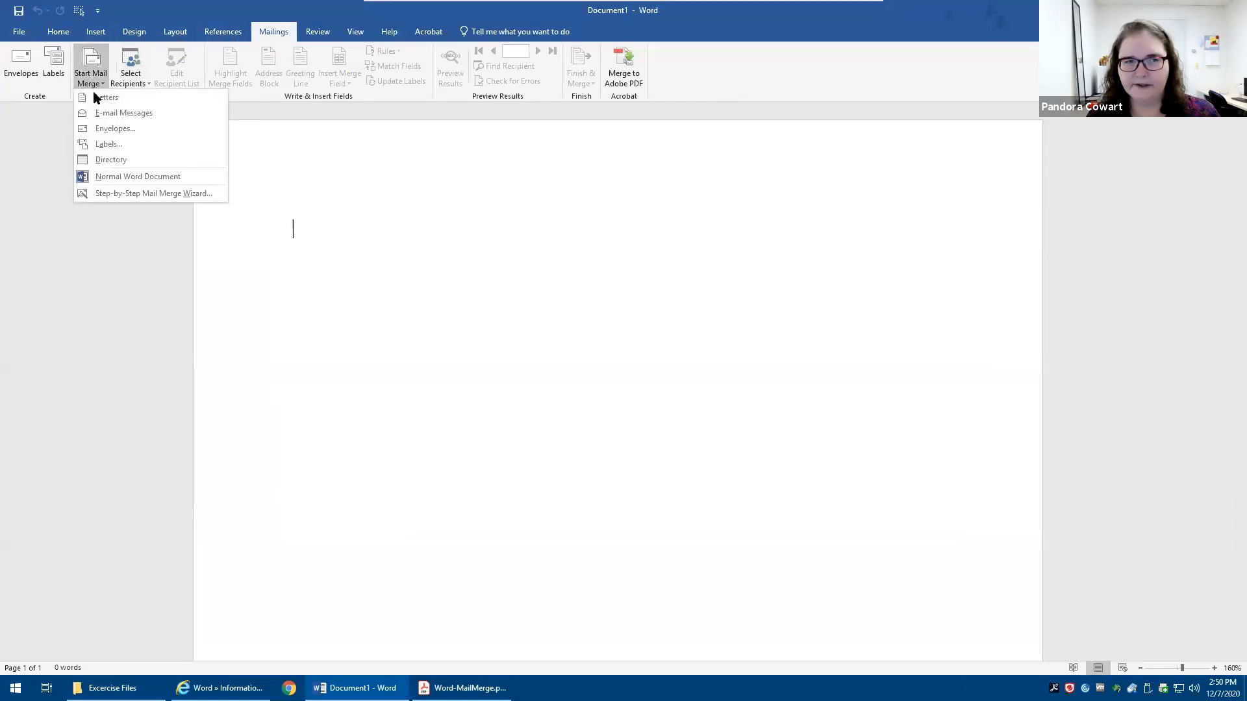
{"action": "left_click", "coordinate": [111, 123]}
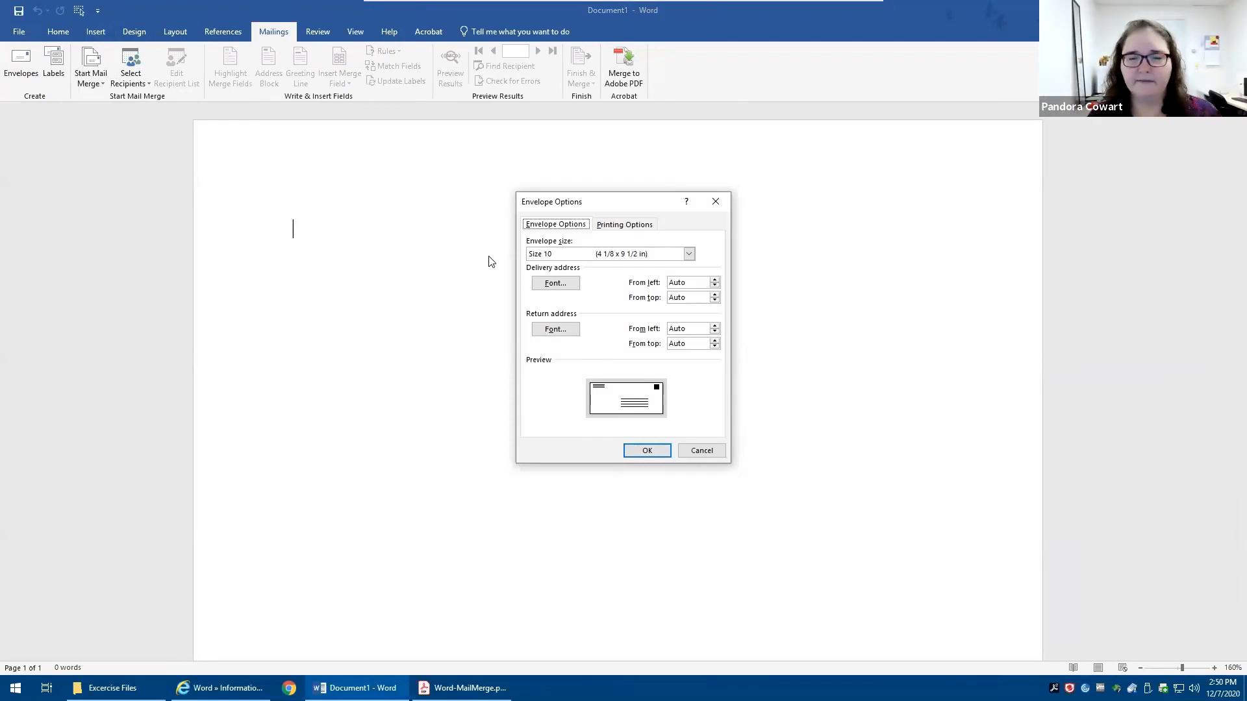
{"action": "left_click", "coordinate": [646, 449]}
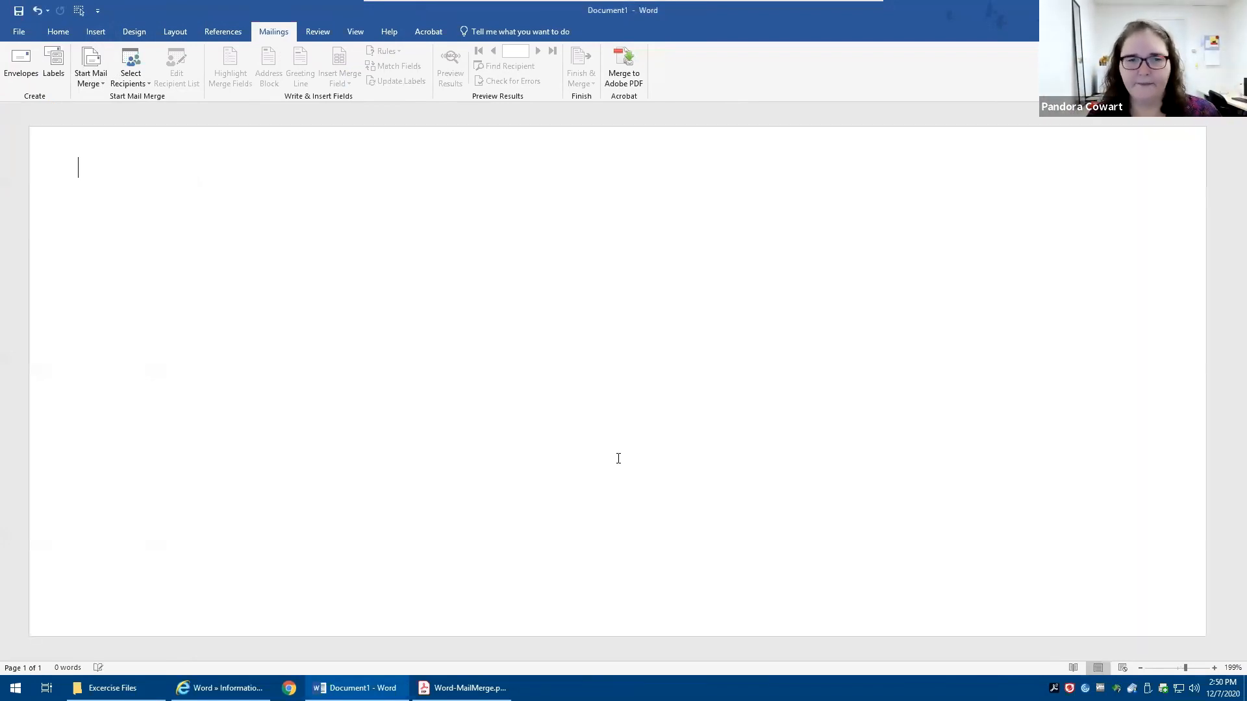
{"action": "scroll", "coordinate": [582, 356], "scroll_direction": "down", "scroll_amount": 4}
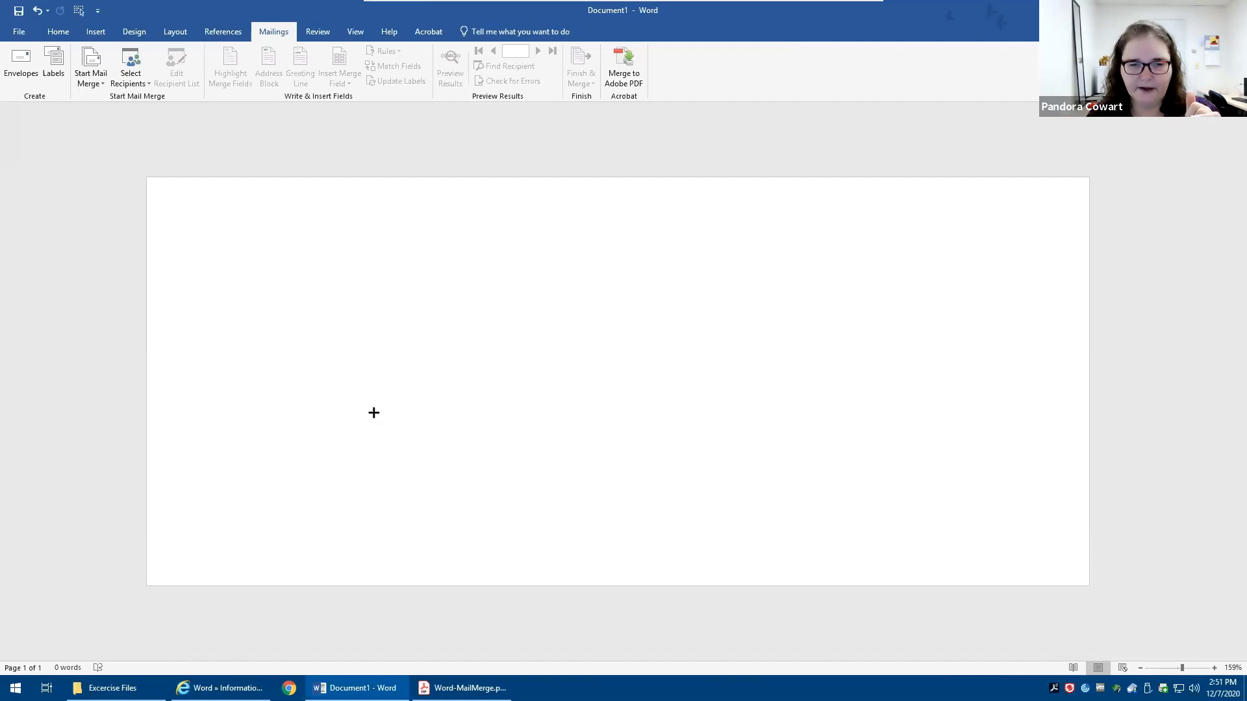
{"action": "left_click_drag", "start_coordinate": [420, 368], "coordinate": [730, 491]}
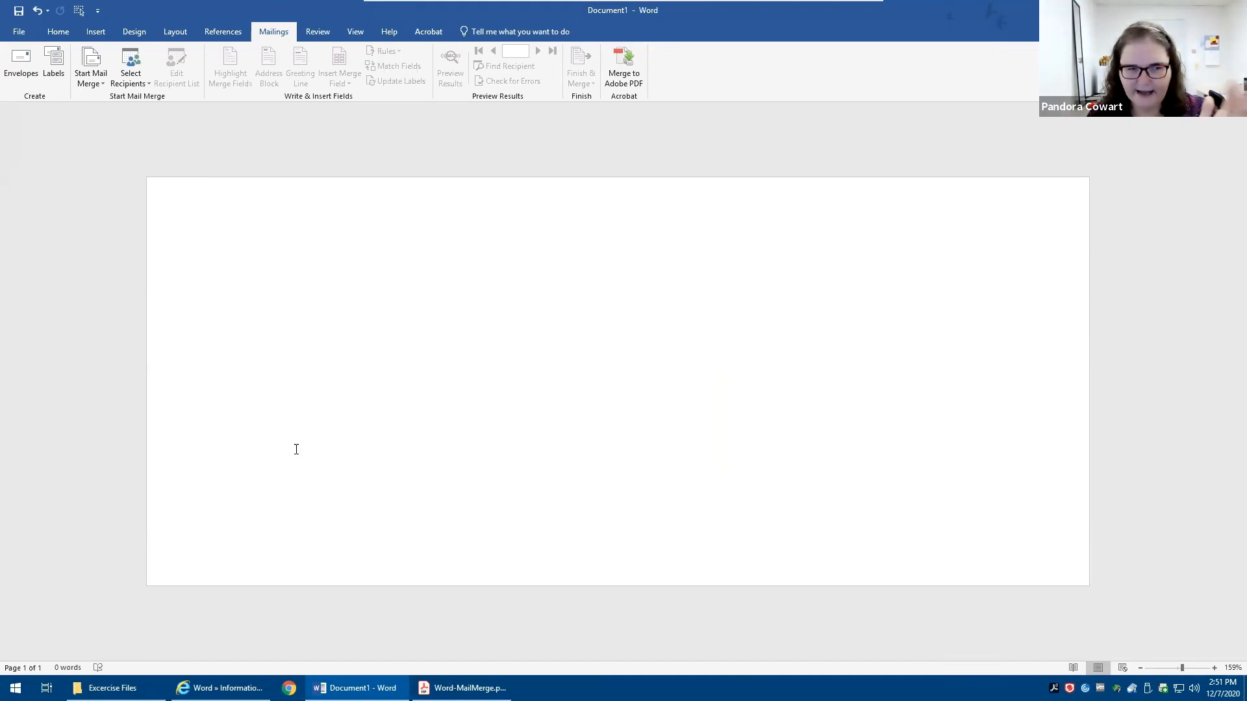
{"action": "left_click", "coordinate": [553, 439]}
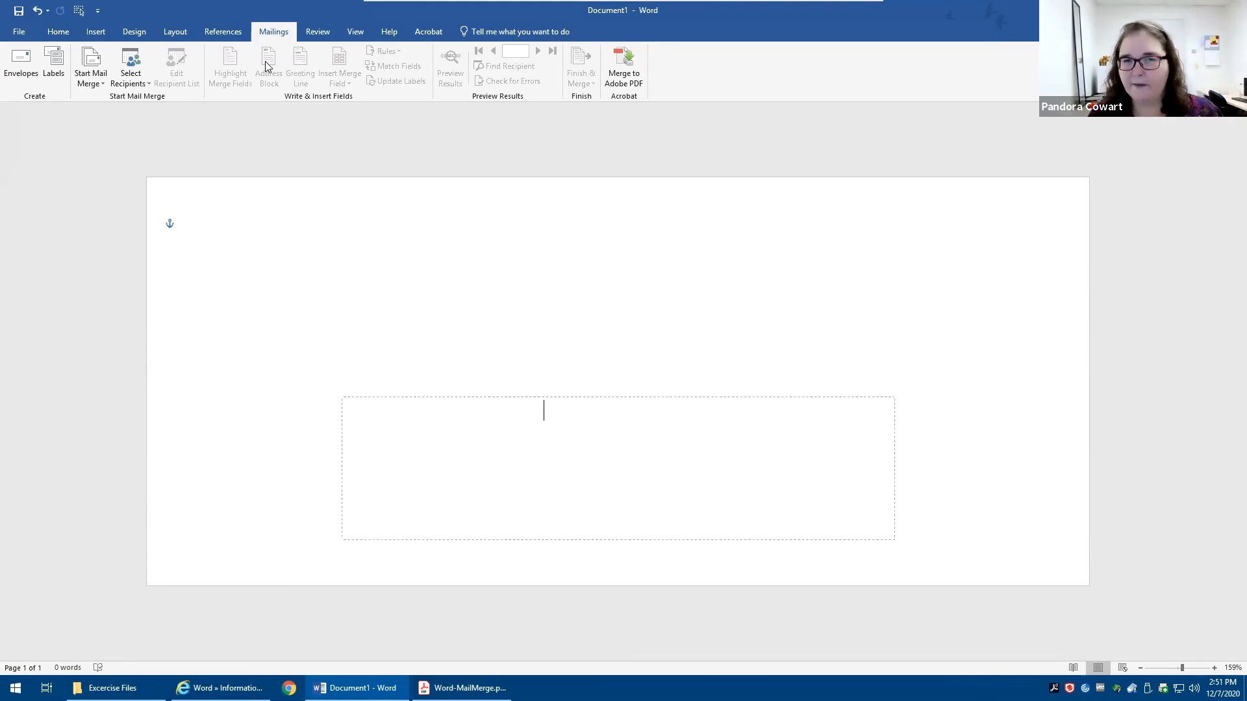
Connect the envelopes to the existing list ExcelCustomers.xlsx in the Excercise Files folder, using Sheet1$ with column headers.
{"action": "left_click", "coordinate": [138, 79]}
{"action": "left_click", "coordinate": [144, 116]}
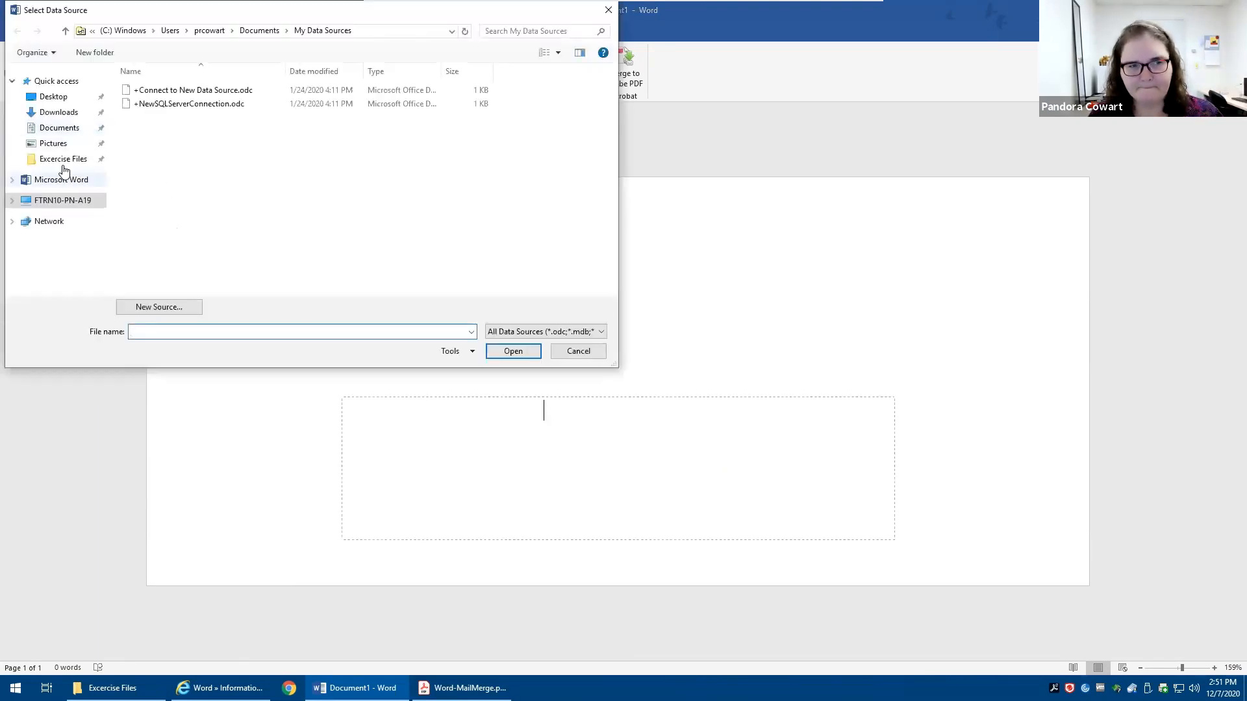
{"action": "left_click", "coordinate": [63, 159]}
{"action": "left_click", "coordinate": [162, 105]}
{"action": "double_click", "coordinate": [162, 105]}
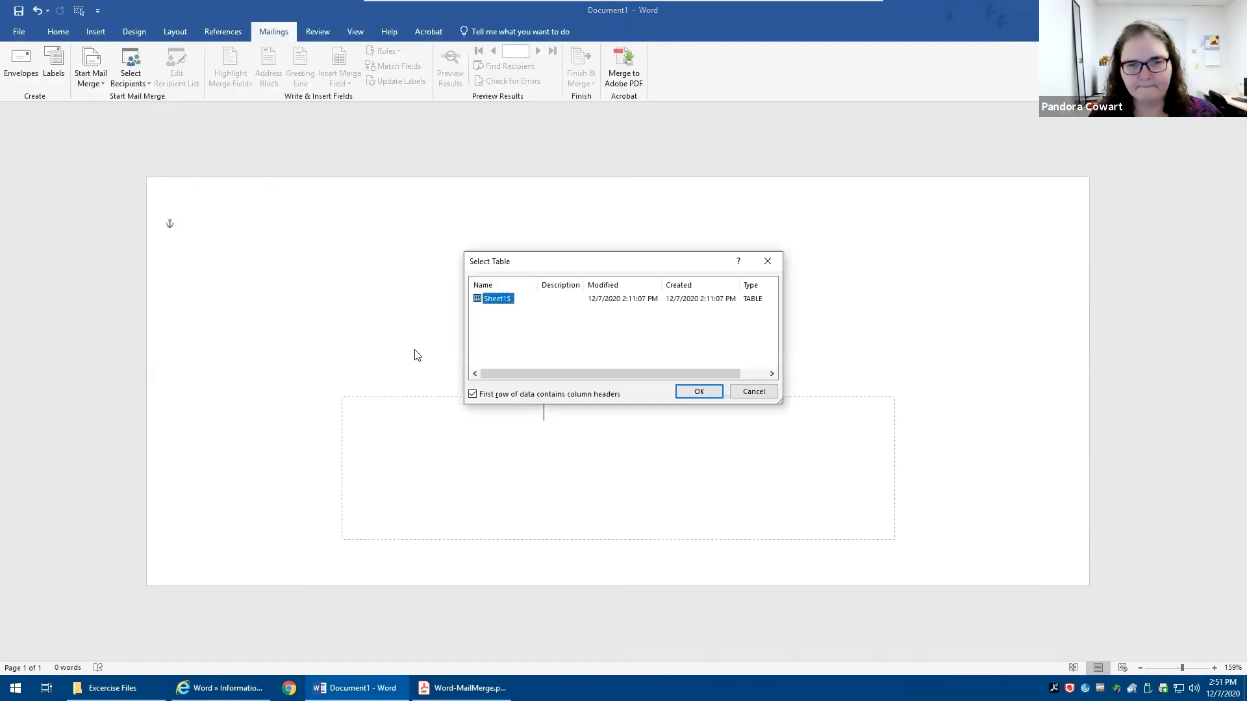
{"action": "left_click", "coordinate": [684, 393]}
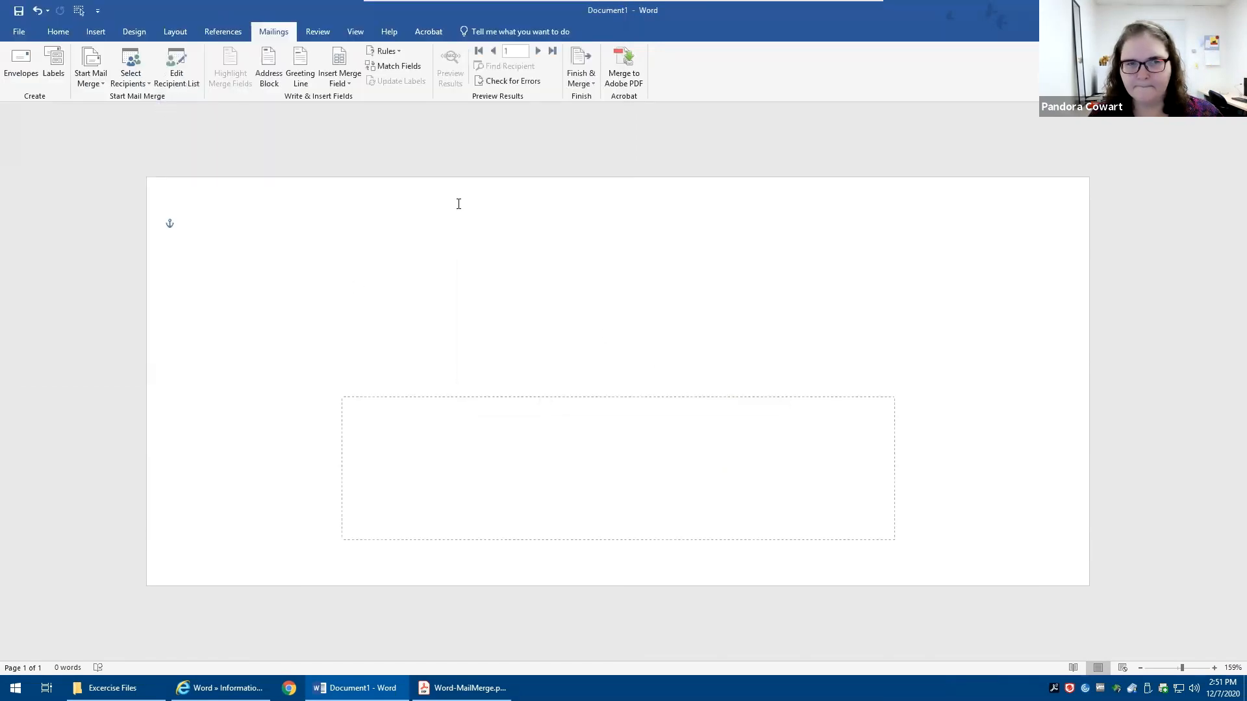
Insert the default address block in the envelope's delivery area and preview the results through record 4.
{"action": "left_click", "coordinate": [271, 65]}
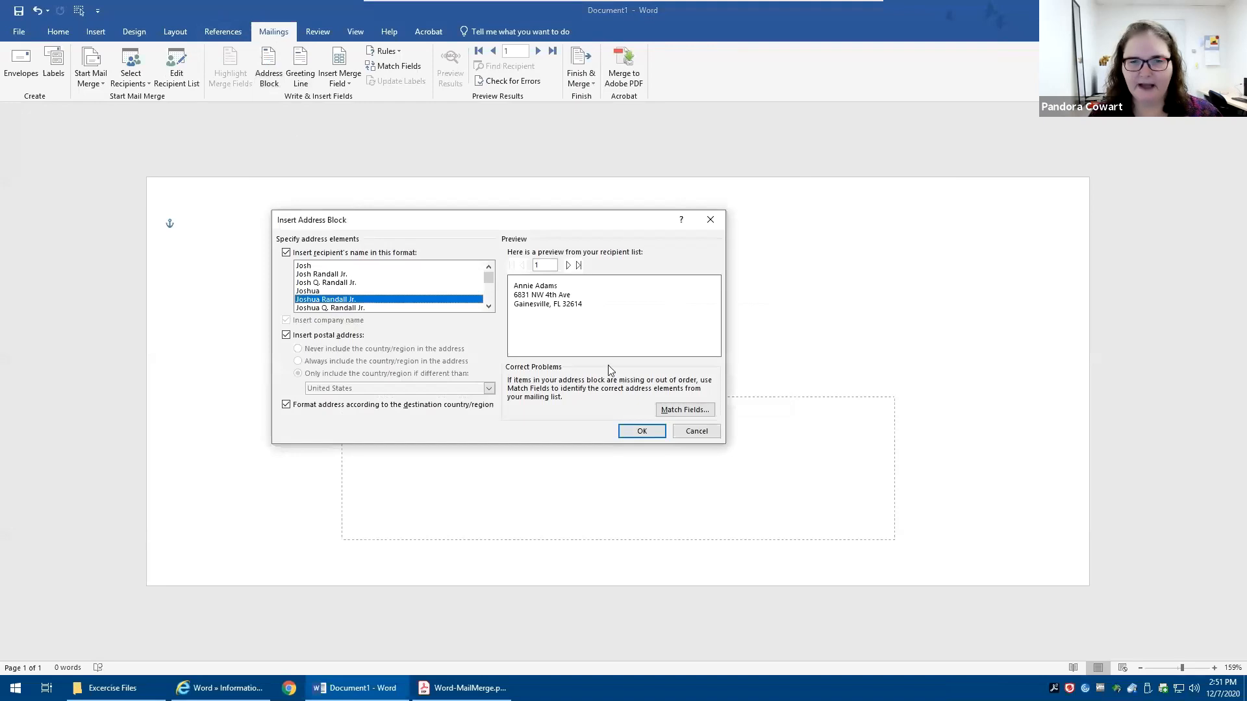
{"action": "left_click", "coordinate": [648, 432]}
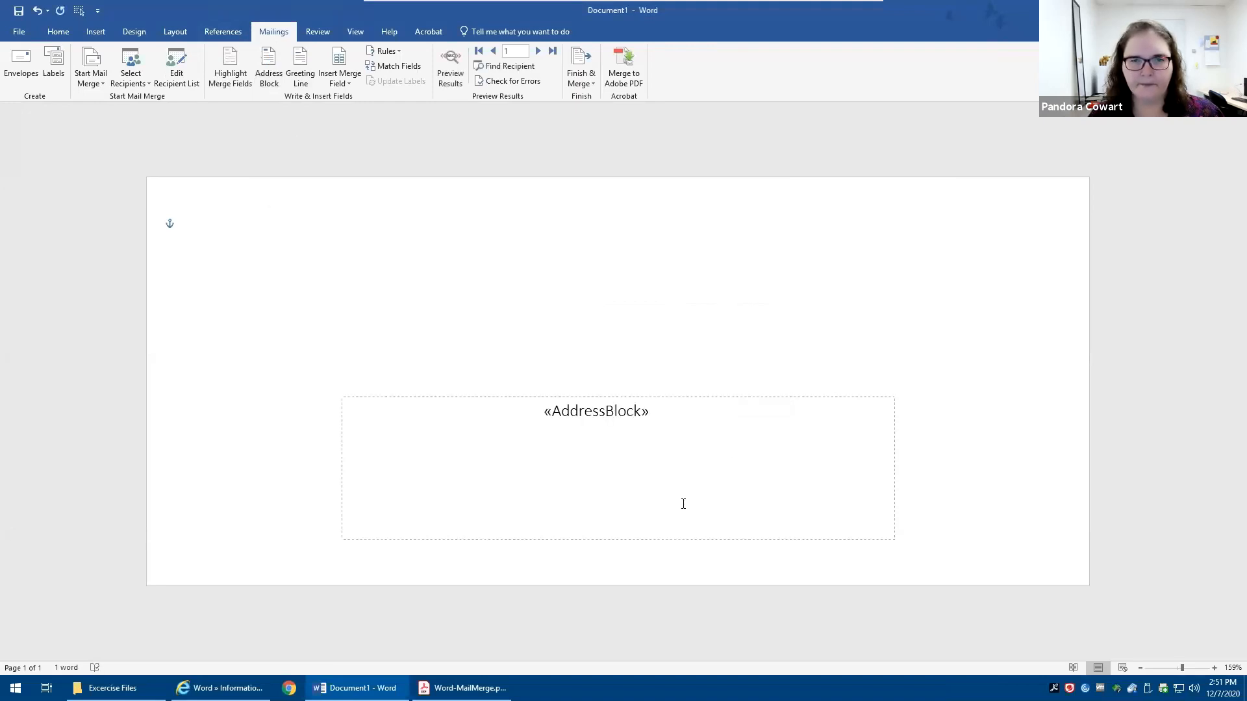
{"action": "left_click", "coordinate": [450, 68]}
{"action": "left_click", "coordinate": [538, 51]}
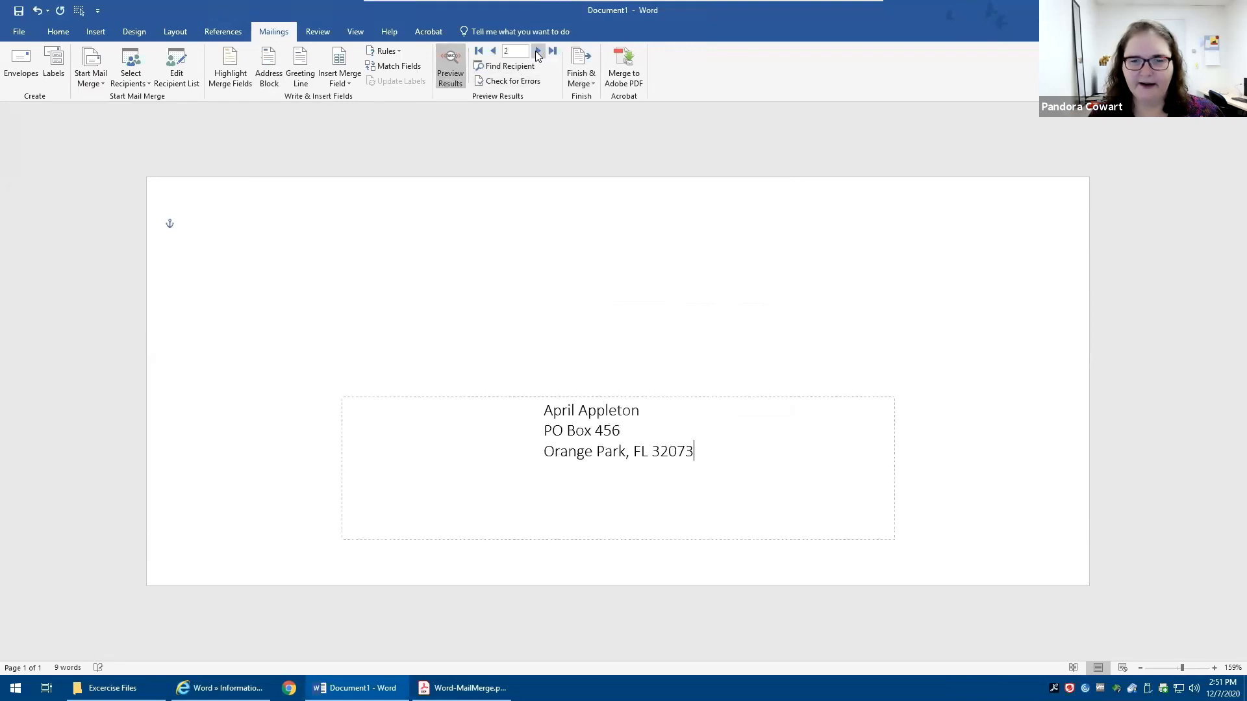
{"action": "left_click", "coordinate": [538, 51]}
{"action": "left_click", "coordinate": [538, 51]}
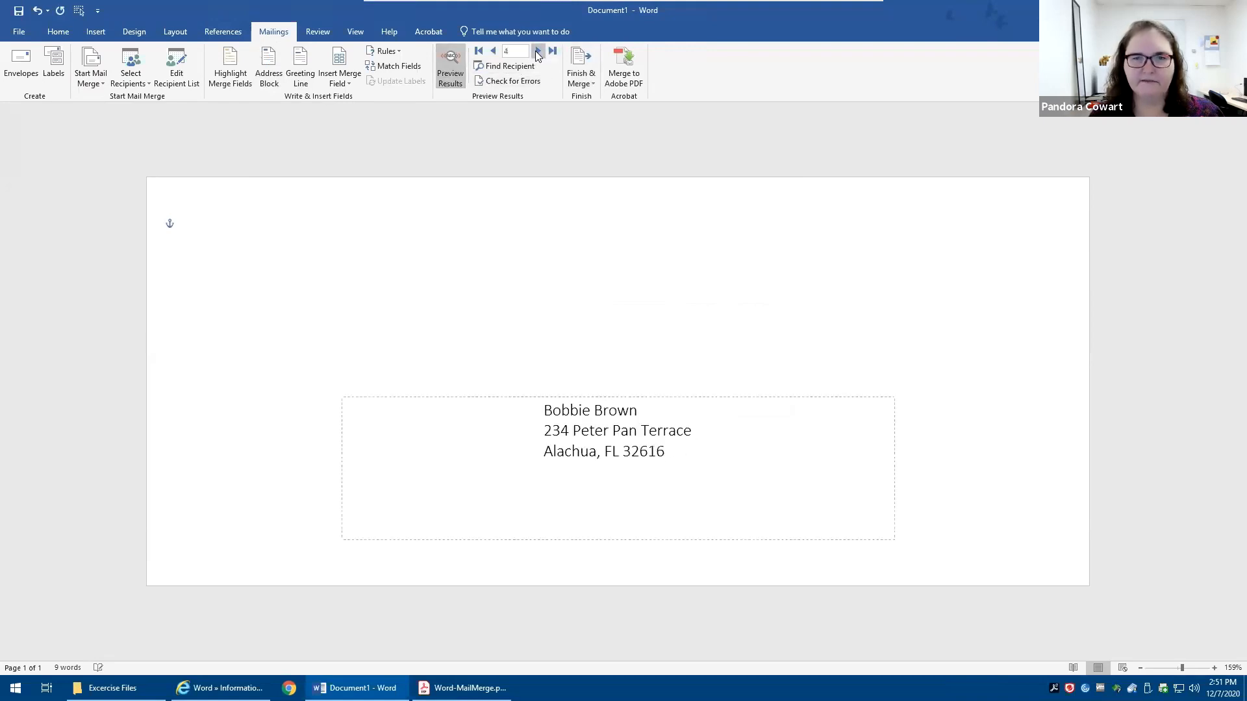
Merge all envelope records into a new document of individual envelopes.
{"action": "left_click", "coordinate": [588, 77]}
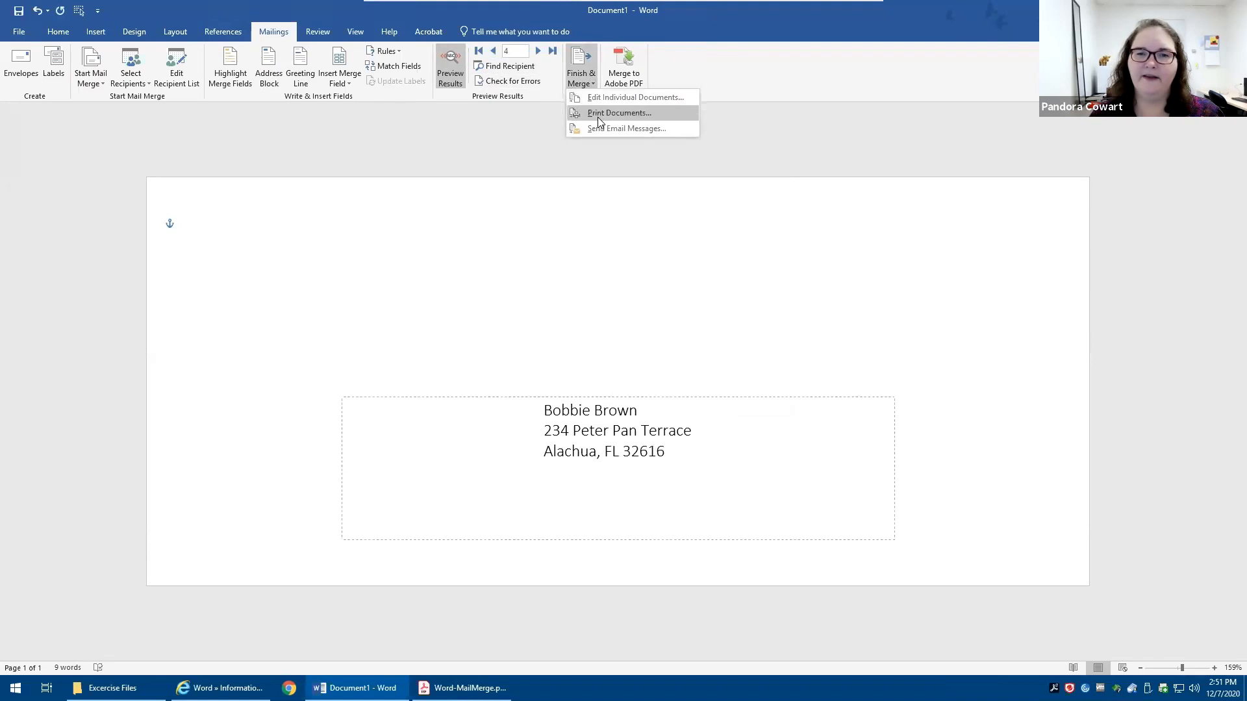
{"action": "left_click", "coordinate": [597, 98]}
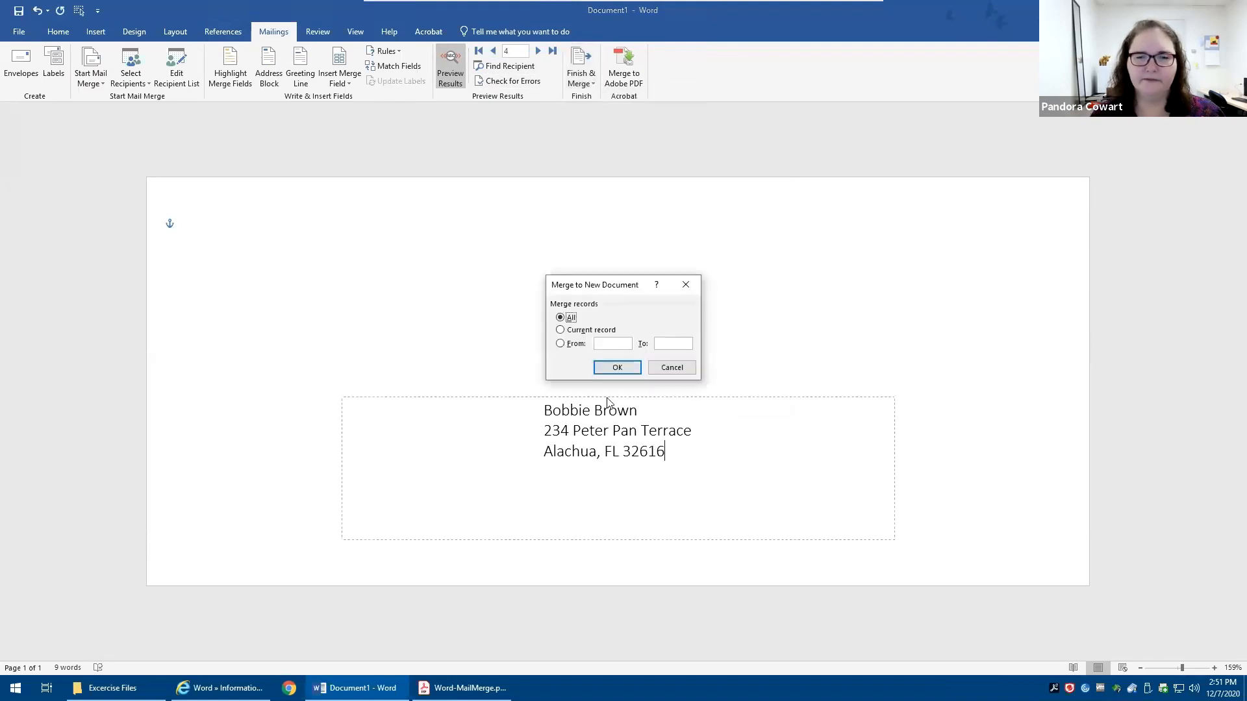
{"action": "left_click", "coordinate": [606, 370]}
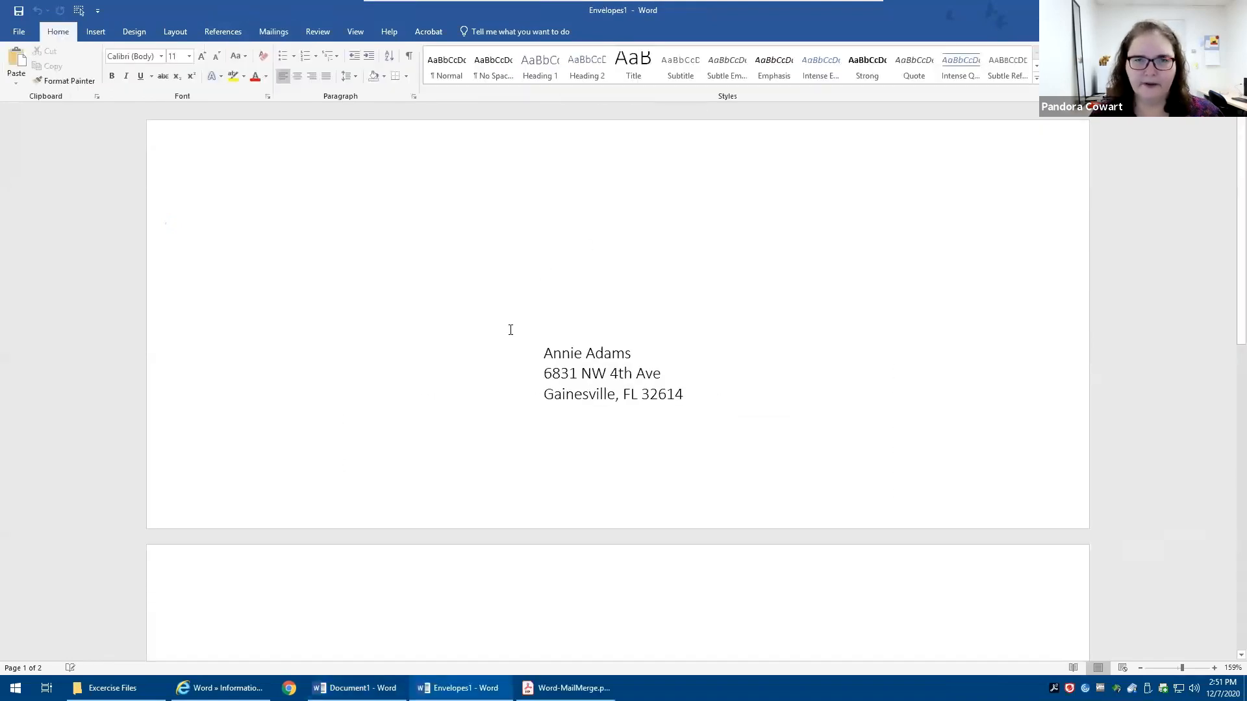
Display the merged envelopes as multiple pages at 50% zoom and look through them.
{"action": "scroll", "coordinate": [510, 330], "scroll_direction": "down", "scroll_amount": 13, "text": "ctrl"}
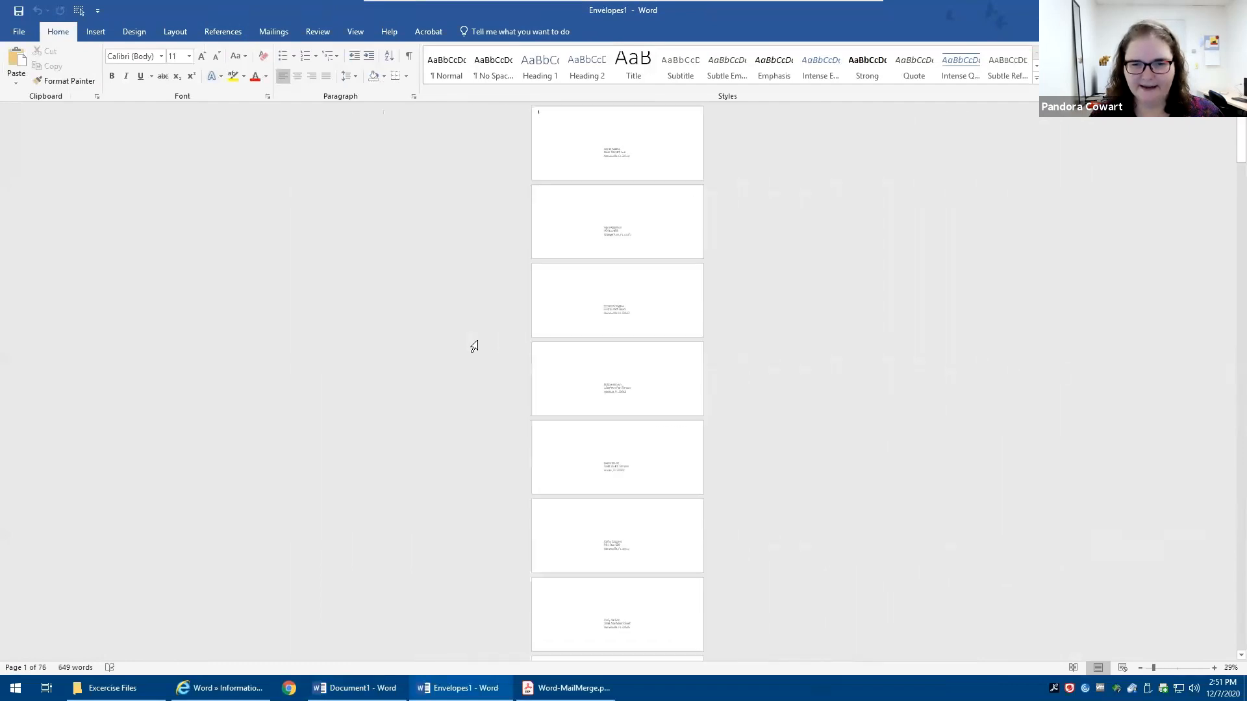
{"action": "scroll", "coordinate": [474, 346], "scroll_direction": "up", "scroll_amount": 4, "text": "ctrl"}
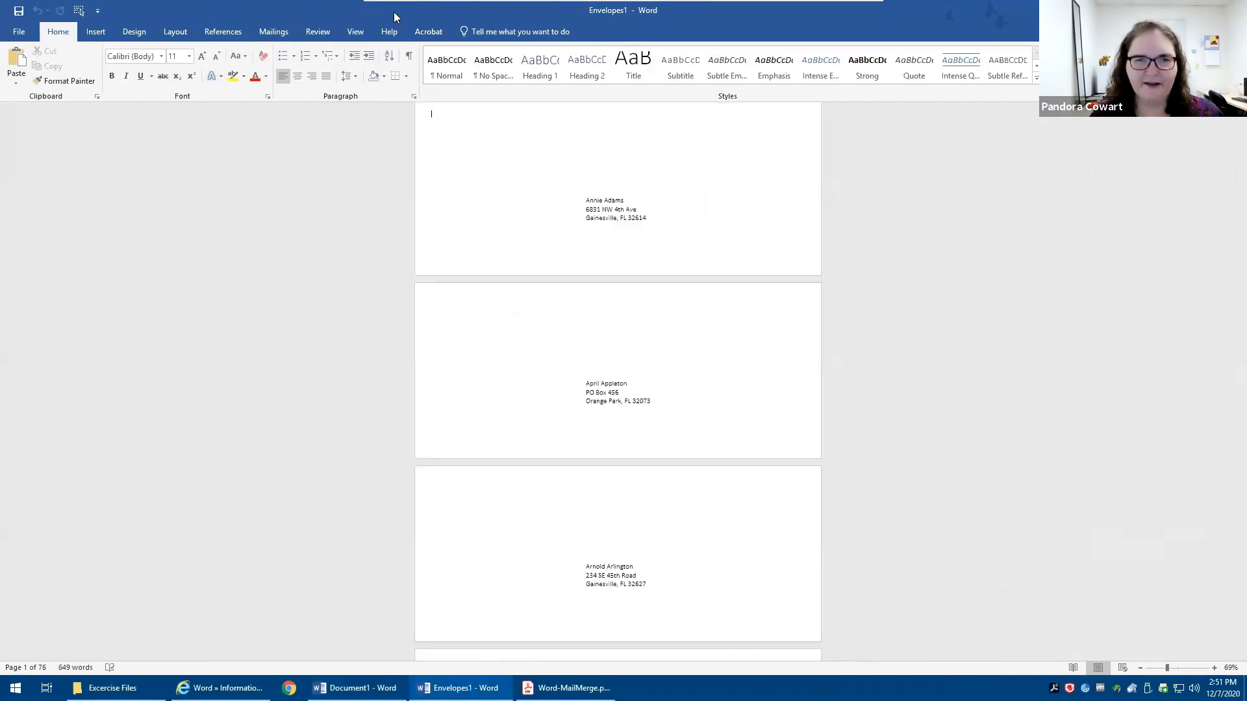
{"action": "left_click", "coordinate": [356, 34]}
{"action": "left_click", "coordinate": [393, 66]}
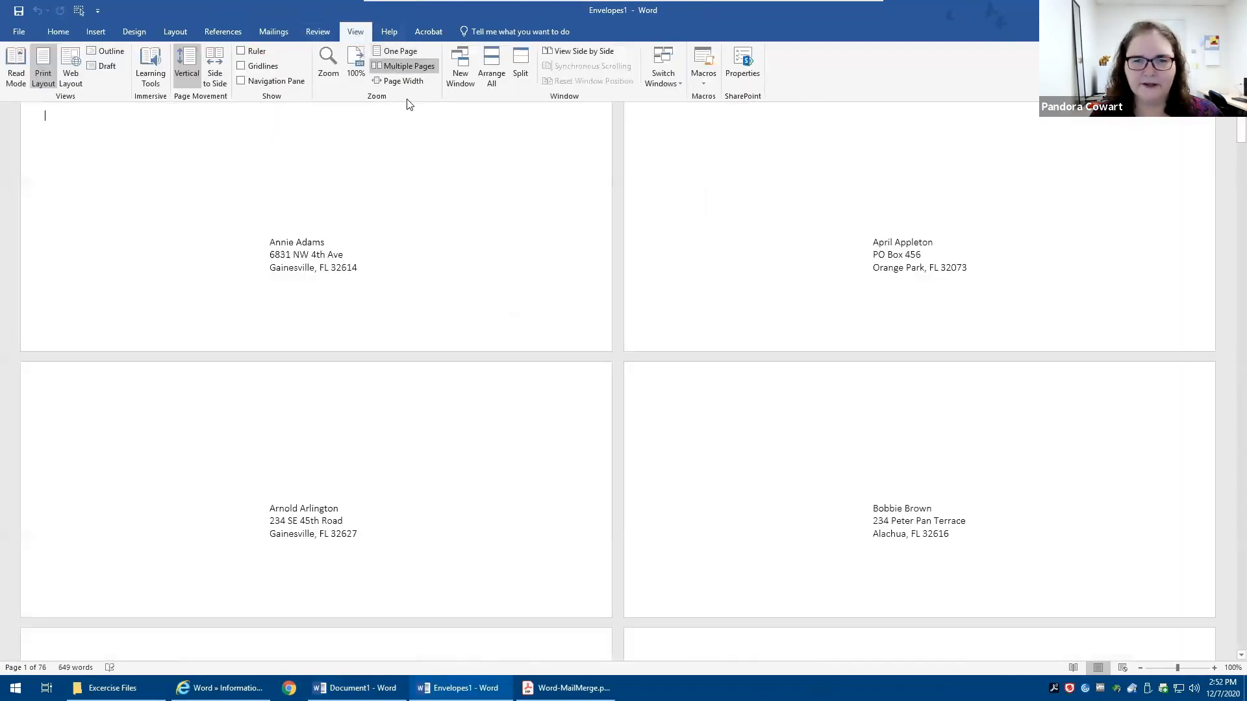
{"action": "scroll", "coordinate": [553, 299], "scroll_direction": "down", "scroll_amount": 5, "text": "ctrl"}
{"action": "scroll", "coordinate": [548, 300], "scroll_direction": "down", "scroll_amount": 2}
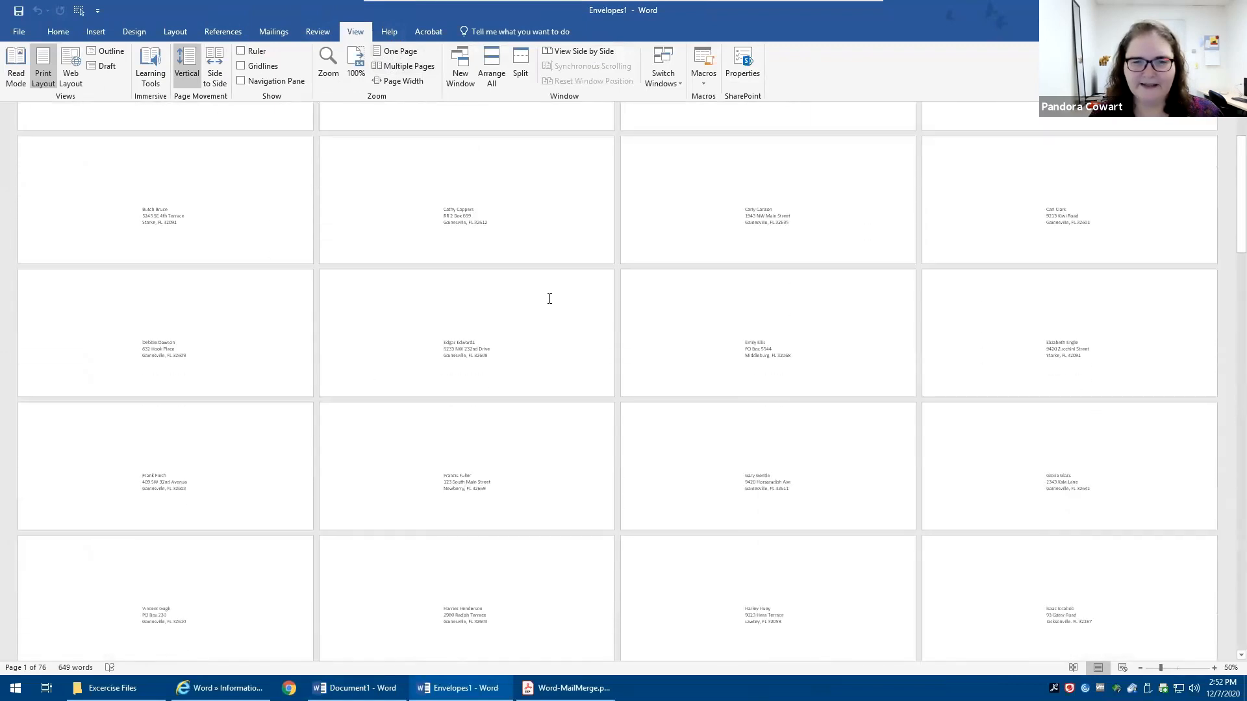
{"action": "scroll", "coordinate": [548, 300], "scroll_direction": "down", "scroll_amount": 3}
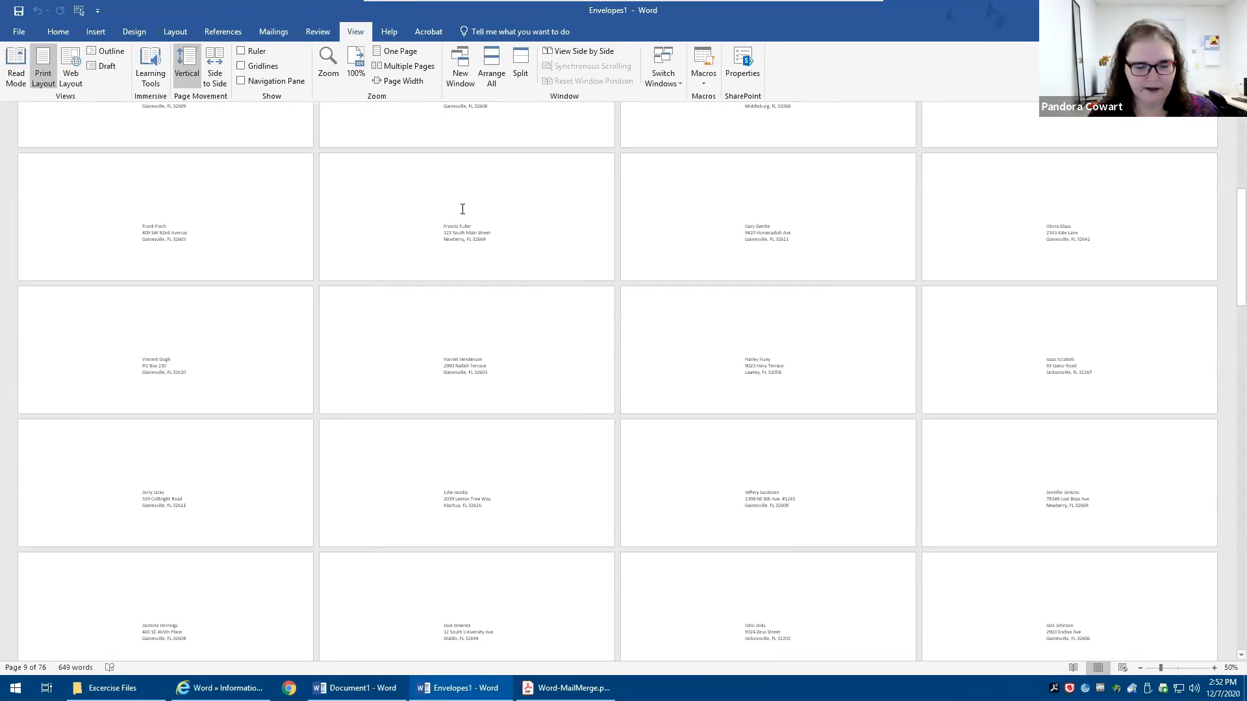
Close the merged envelopes and the envelope main document, saving neither.
{"action": "key", "text": "ctrl+w"}
{"action": "left_click", "coordinate": [611, 369]}
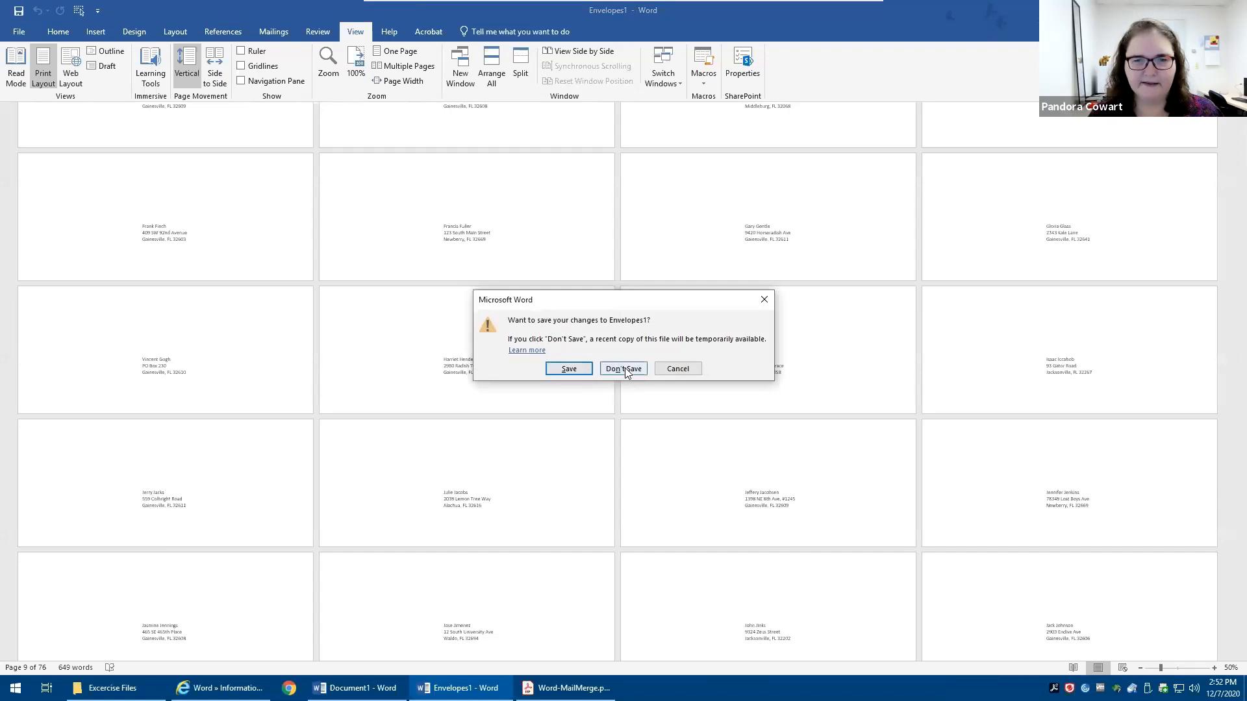
{"action": "left_click", "coordinate": [355, 31]}
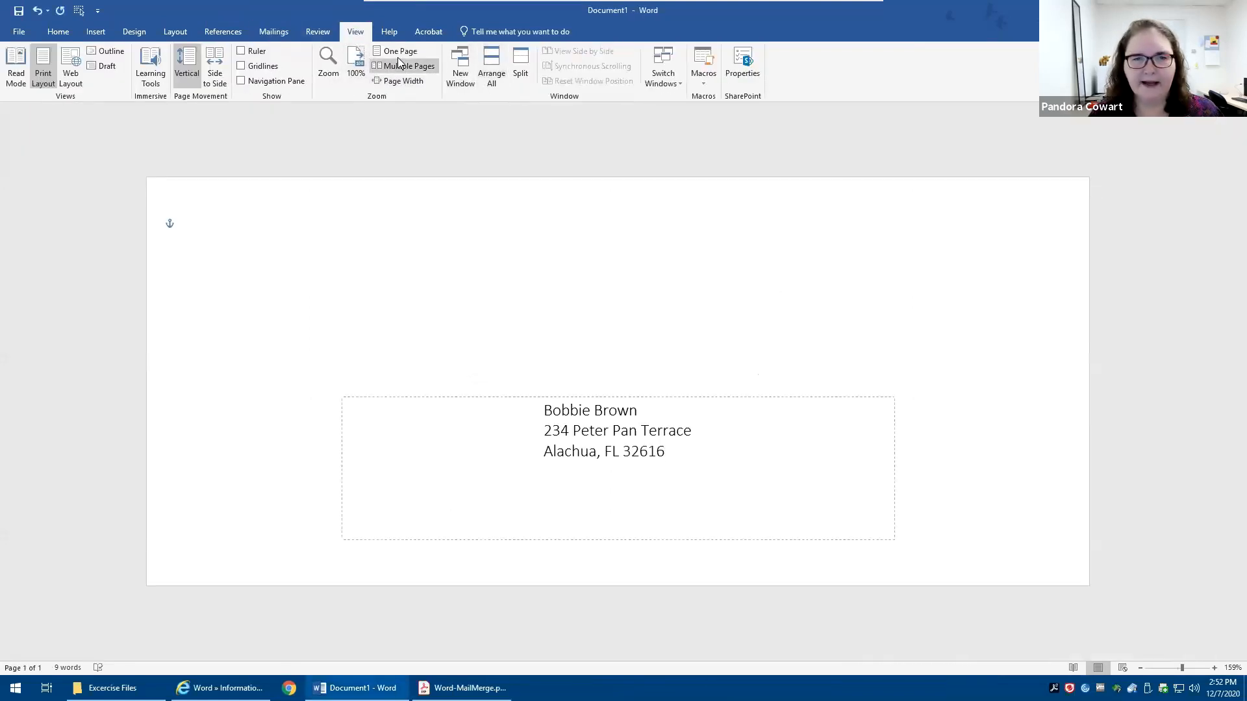
{"action": "left_click", "coordinate": [392, 83]}
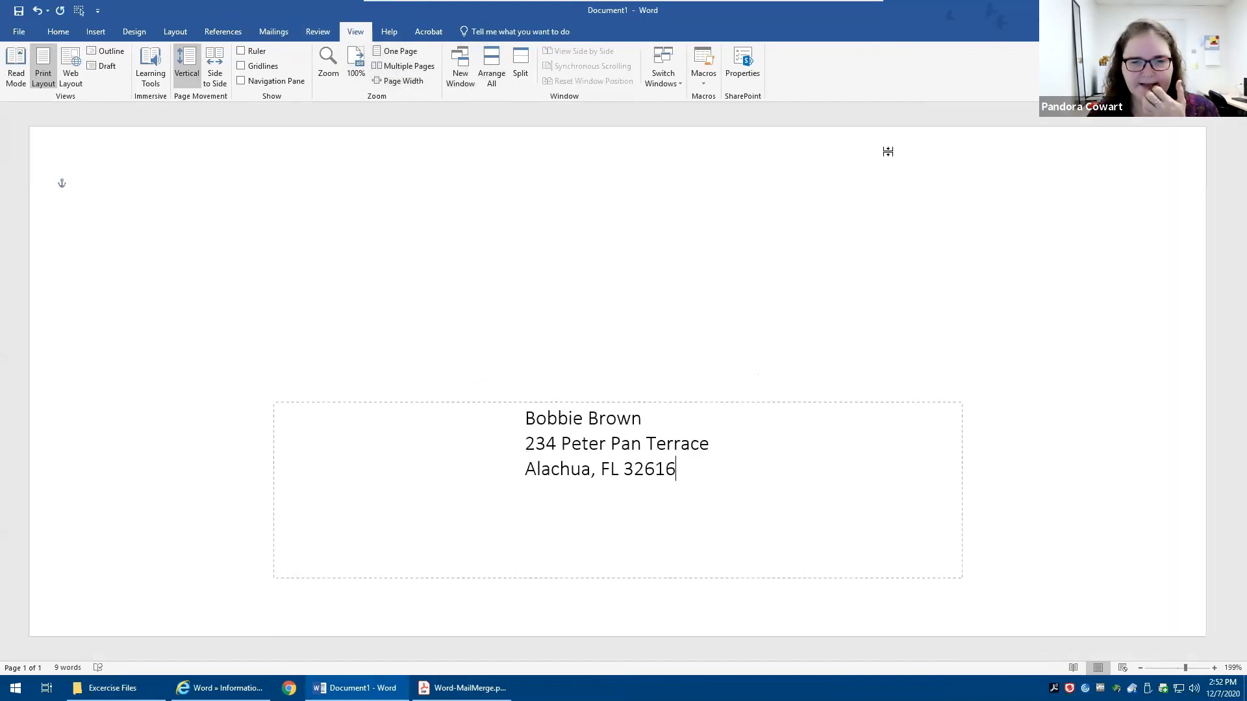
{"action": "key", "text": "alt+F4"}
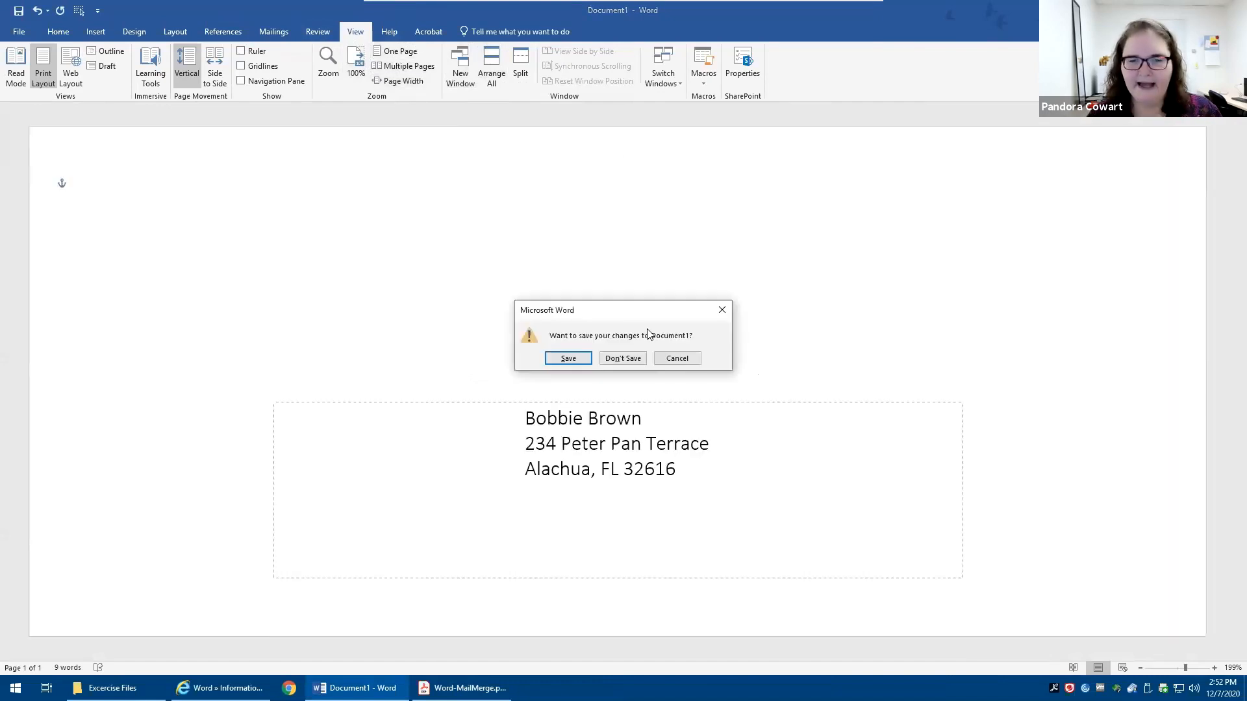
{"action": "left_click", "coordinate": [639, 358]}
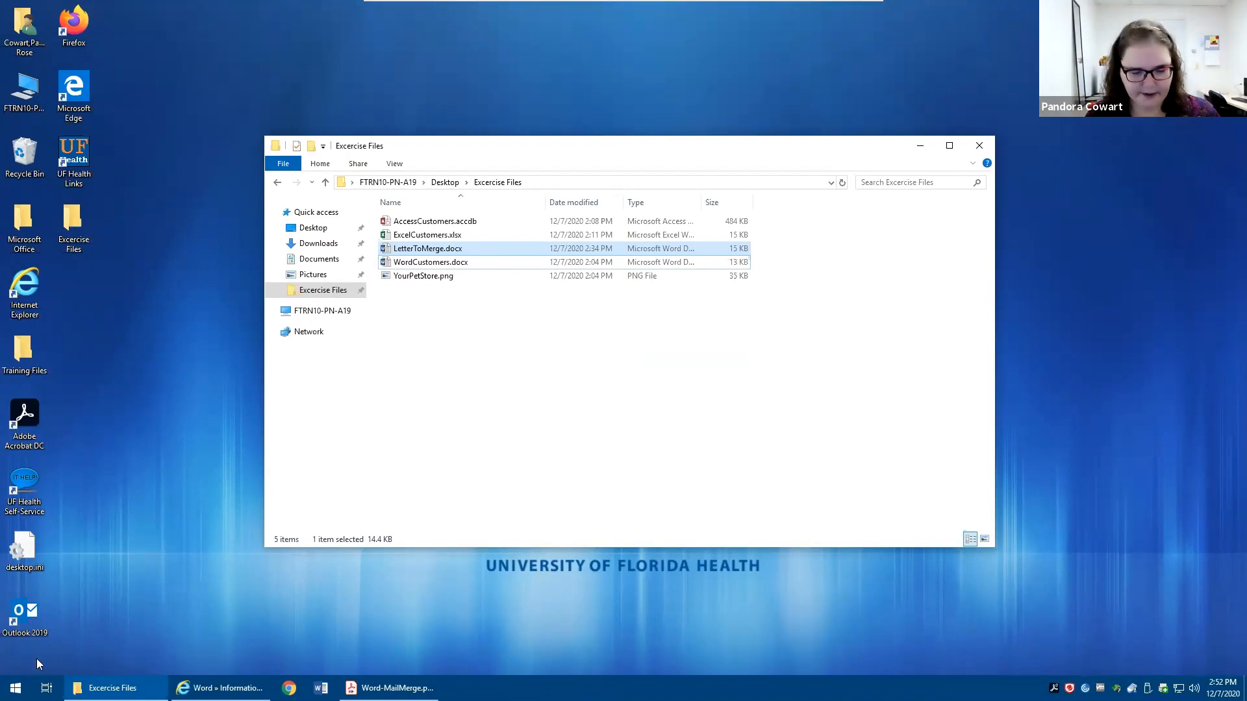
Start Word with a new blank document and set it up as a Directory mail merge.
{"action": "key", "text": "super"}
{"action": "type", "text": "word"}
{"action": "key", "text": "Return"}
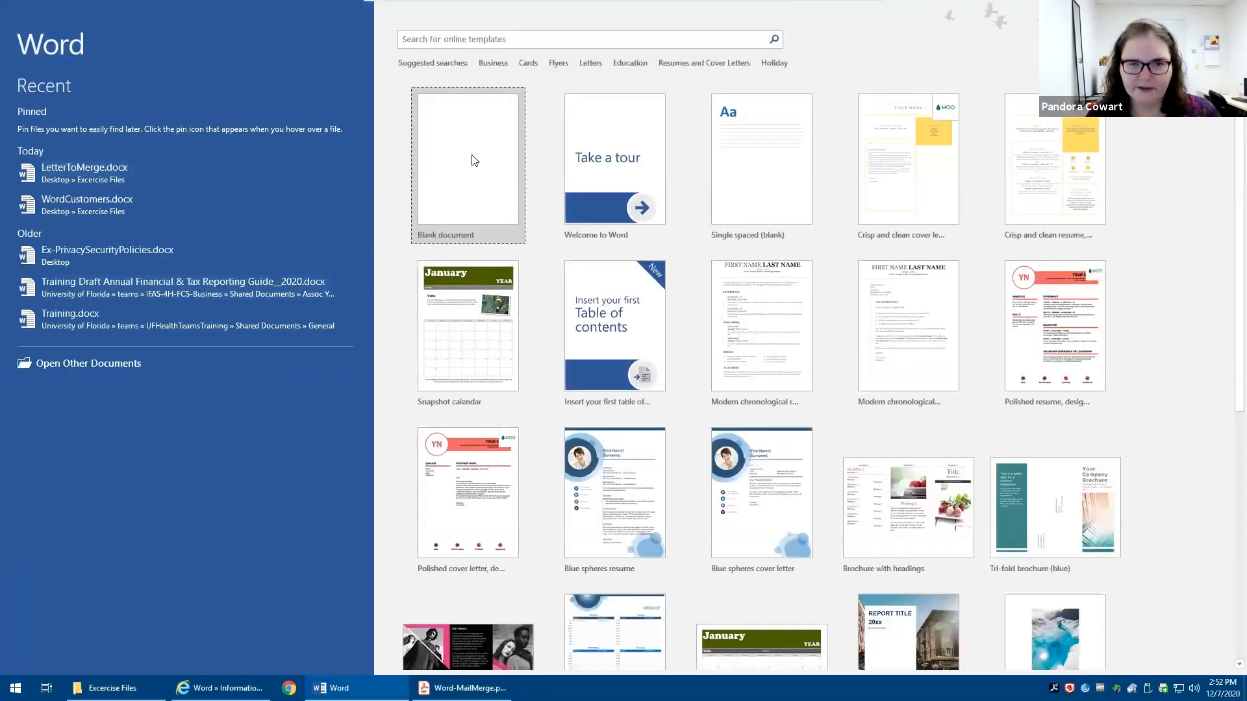
{"action": "left_click", "coordinate": [474, 160]}
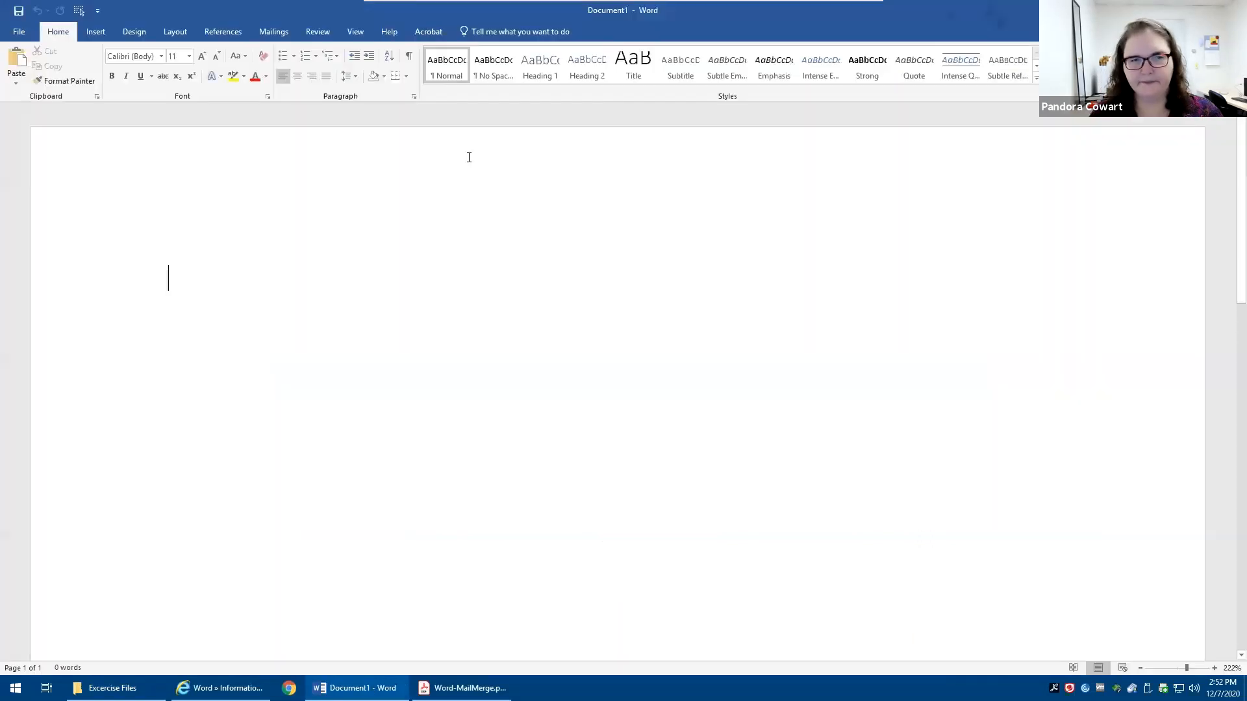
{"action": "left_click", "coordinate": [274, 32]}
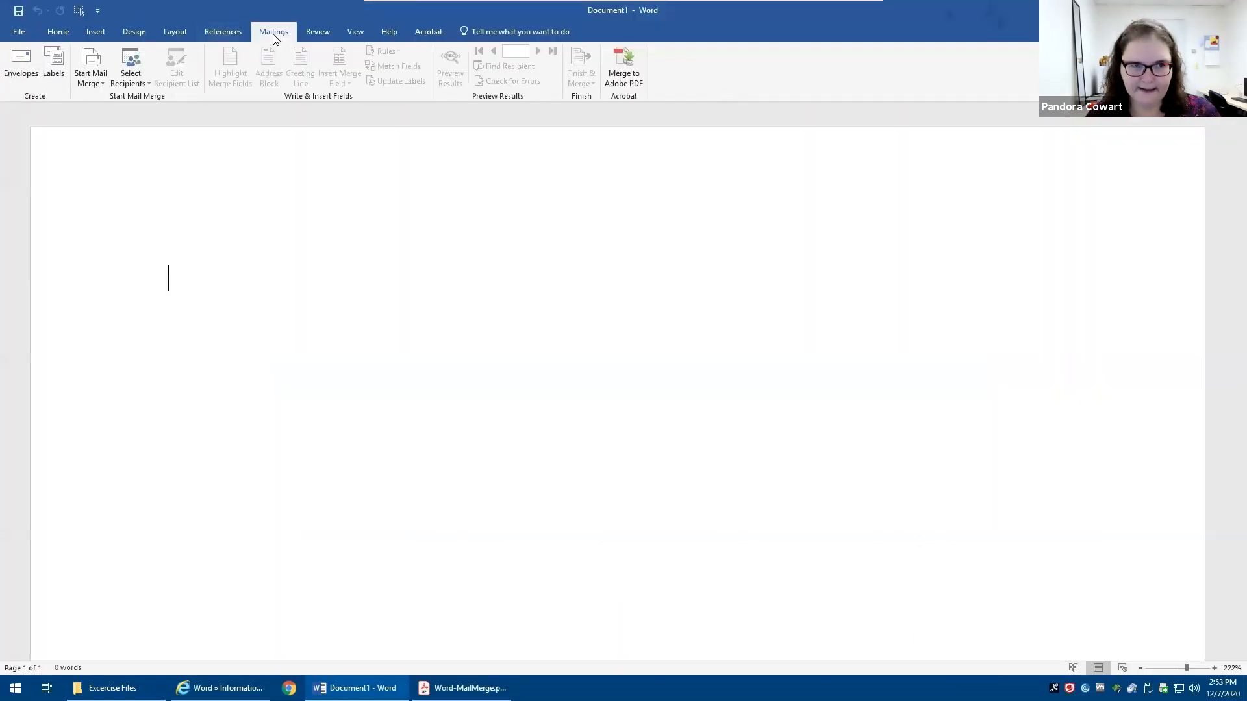
{"action": "left_click", "coordinate": [96, 72]}
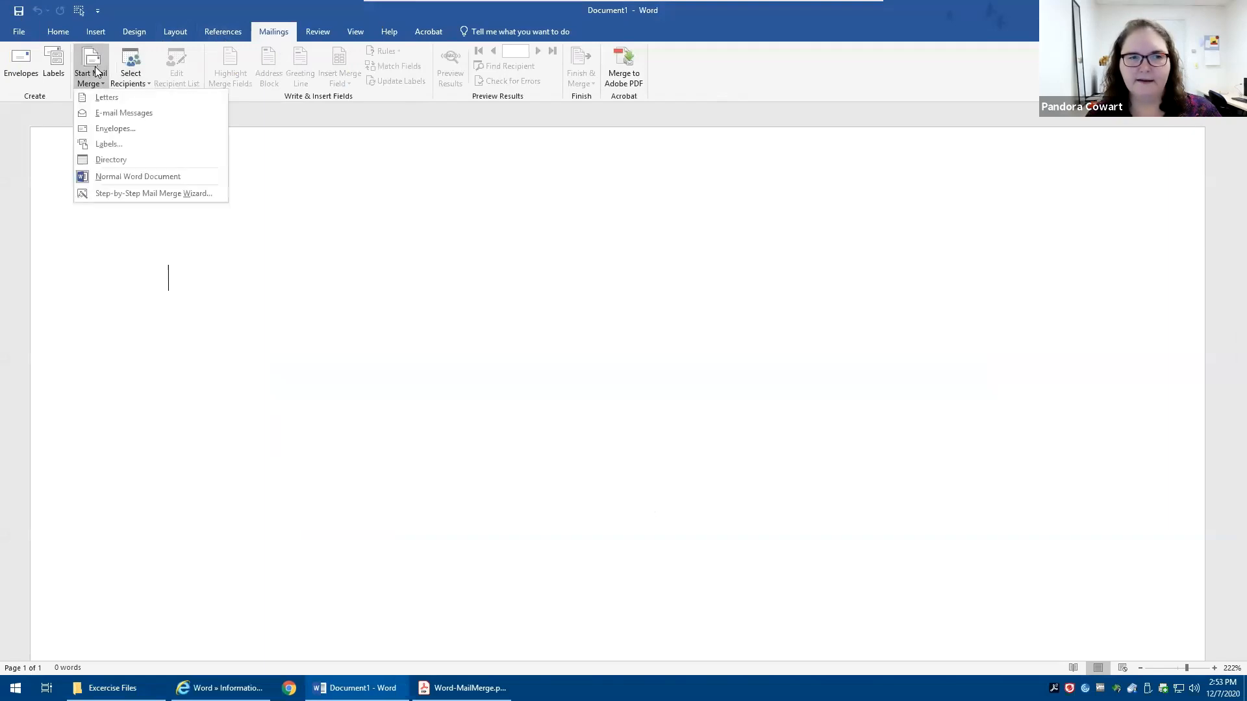
{"action": "left_click", "coordinate": [121, 163]}
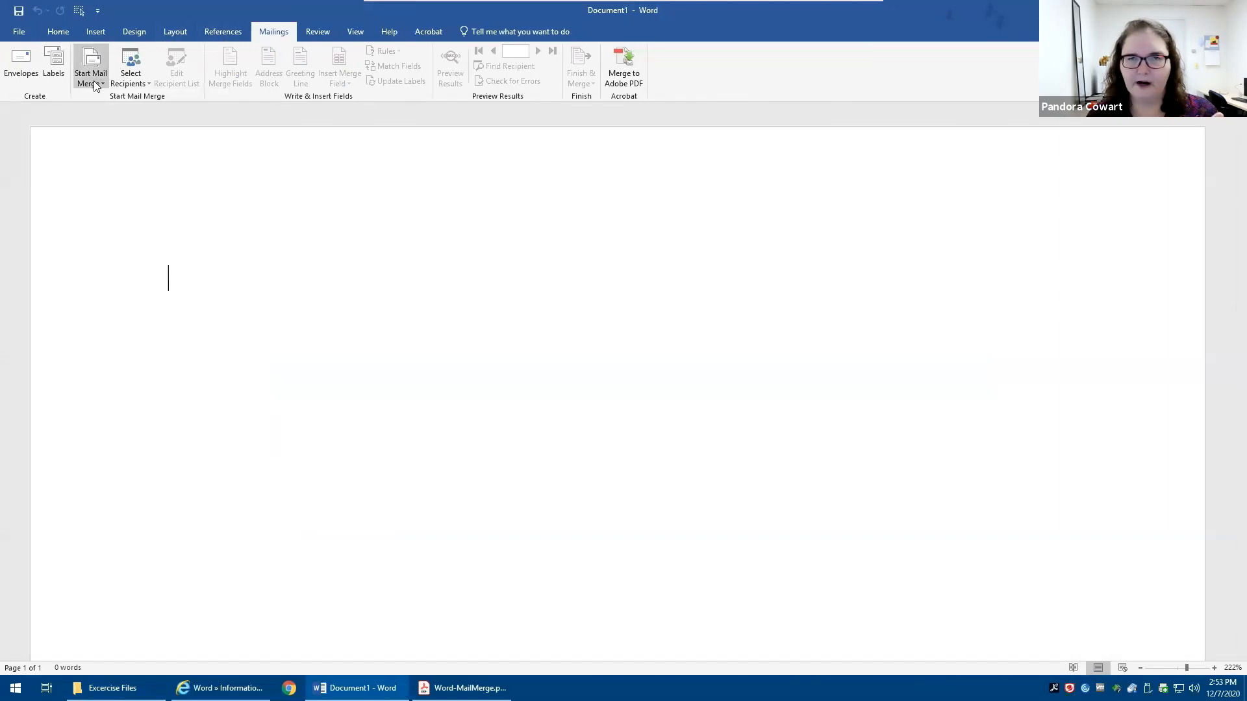
Connect the directory to the existing list ExcelCustomers.xlsx in the Excercise Files folder, using Sheet1$ with column headers.
{"action": "left_click", "coordinate": [130, 79]}
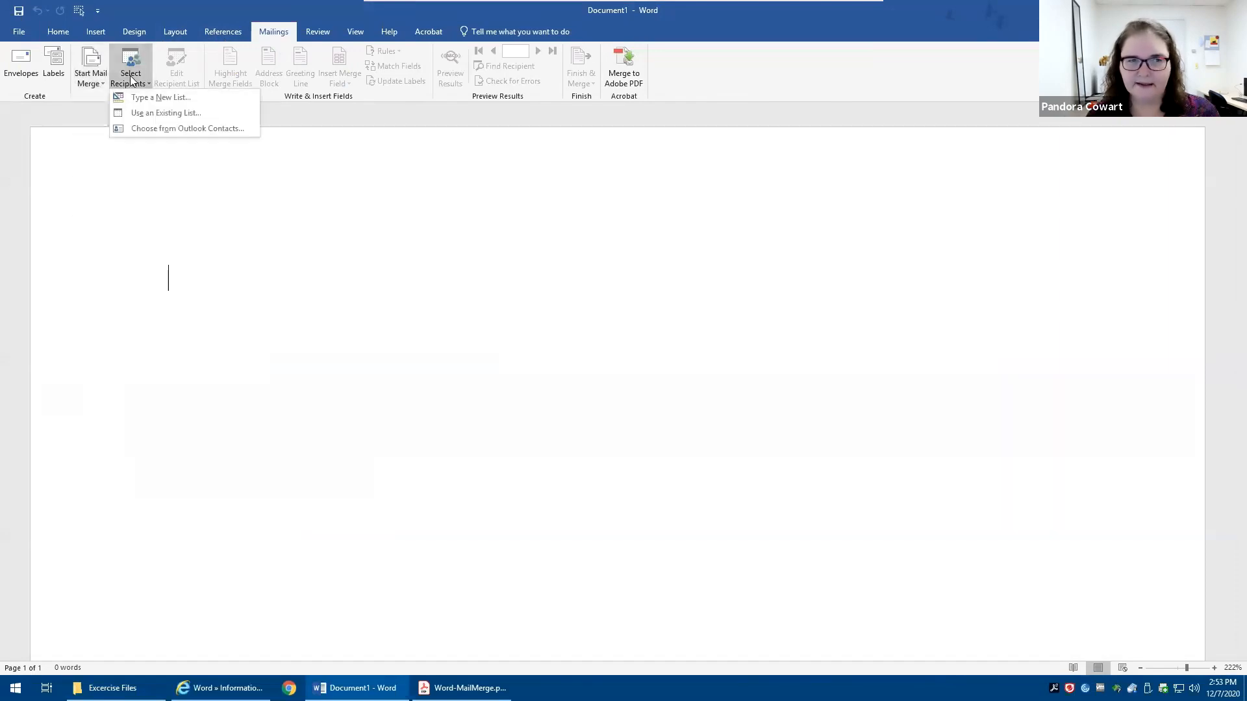
{"action": "left_click", "coordinate": [145, 119]}
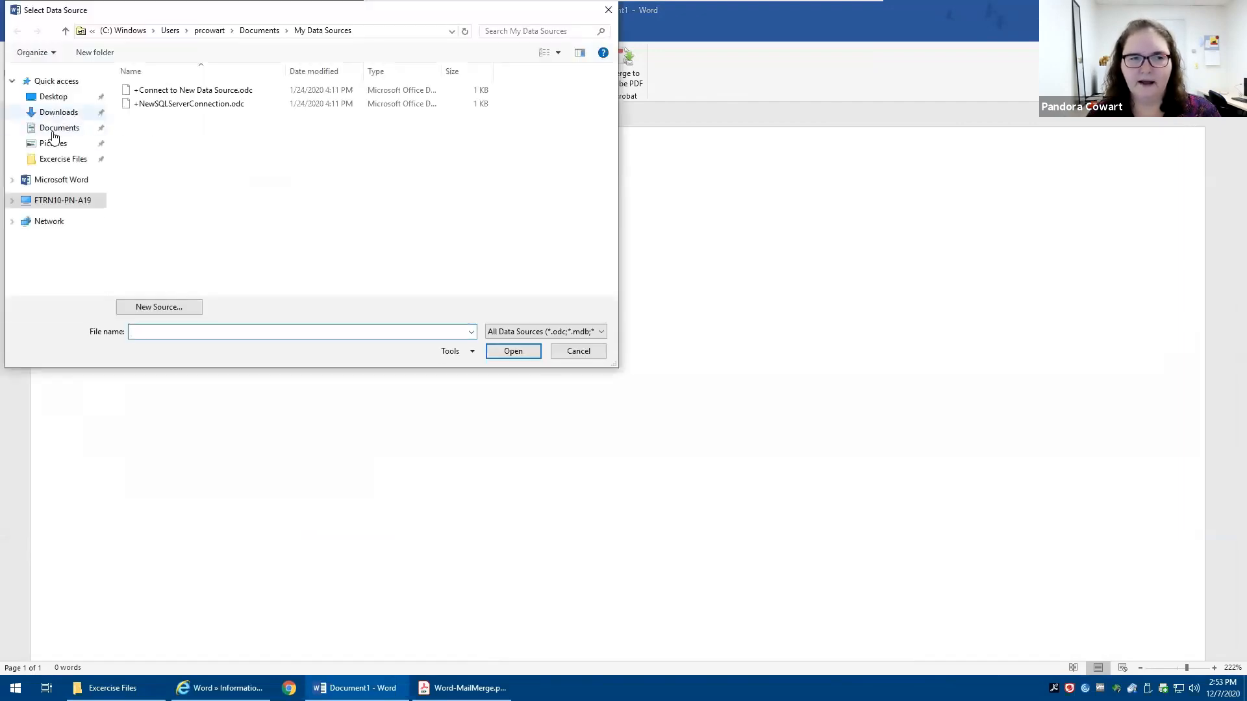
{"action": "left_click", "coordinate": [59, 159]}
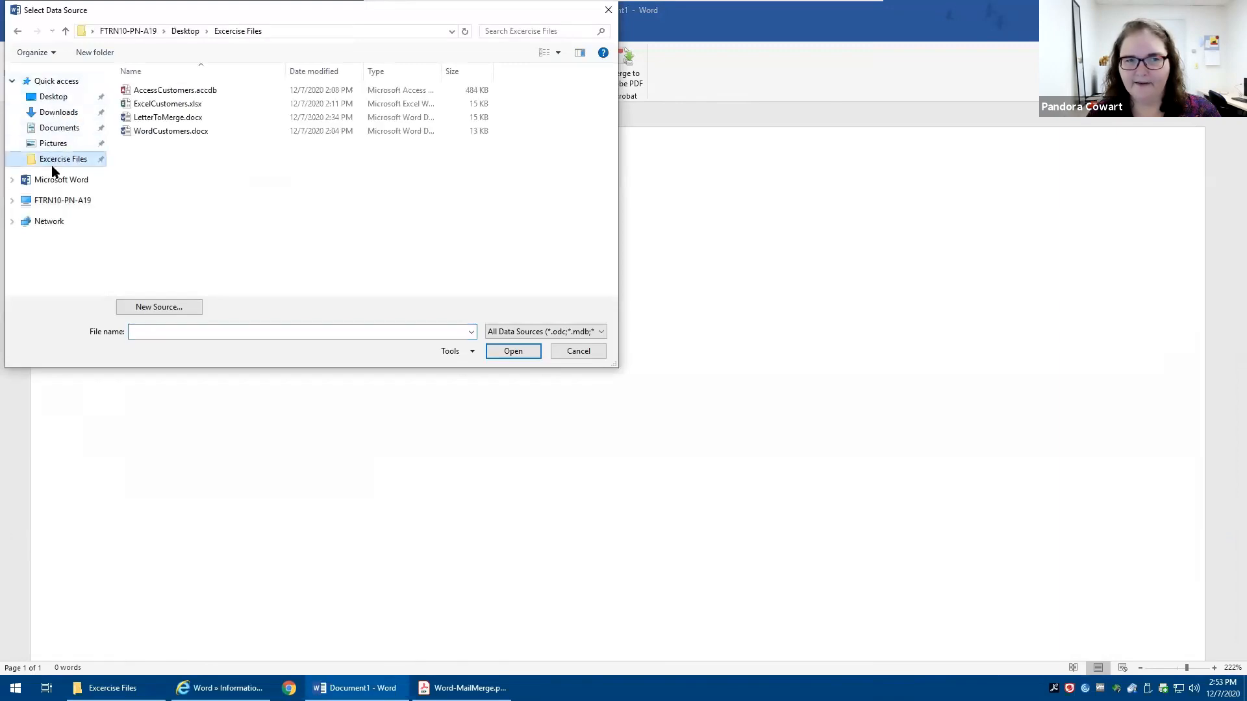
{"action": "double_click", "coordinate": [161, 106]}
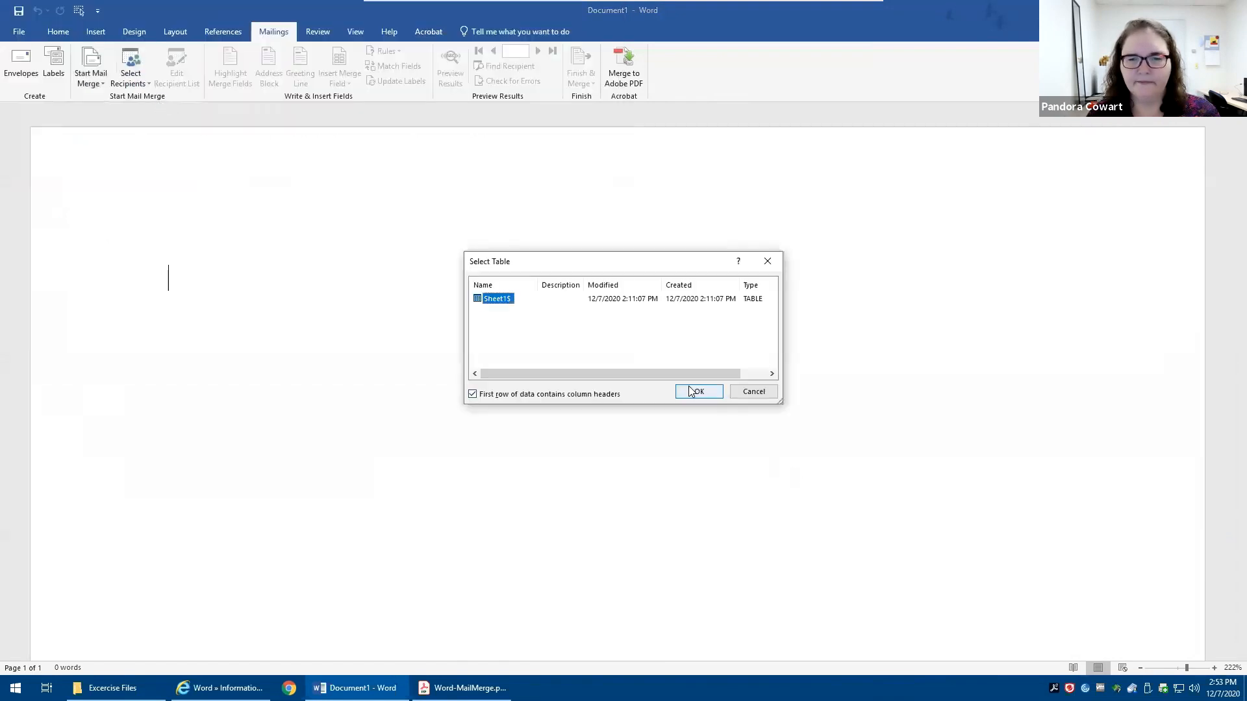
{"action": "left_click", "coordinate": [699, 392]}
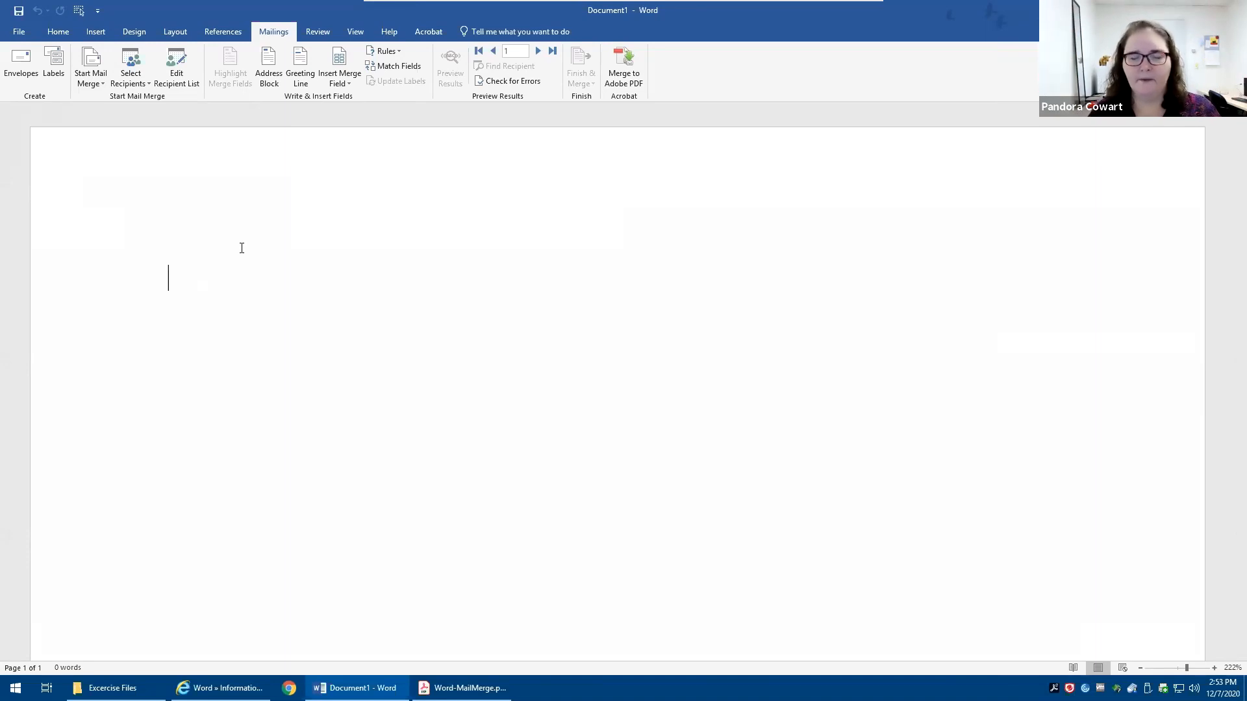
Draft the sample layout line "Last, First........ $ Balance" in the document and clear it.
{"action": "type", "text": "L"}
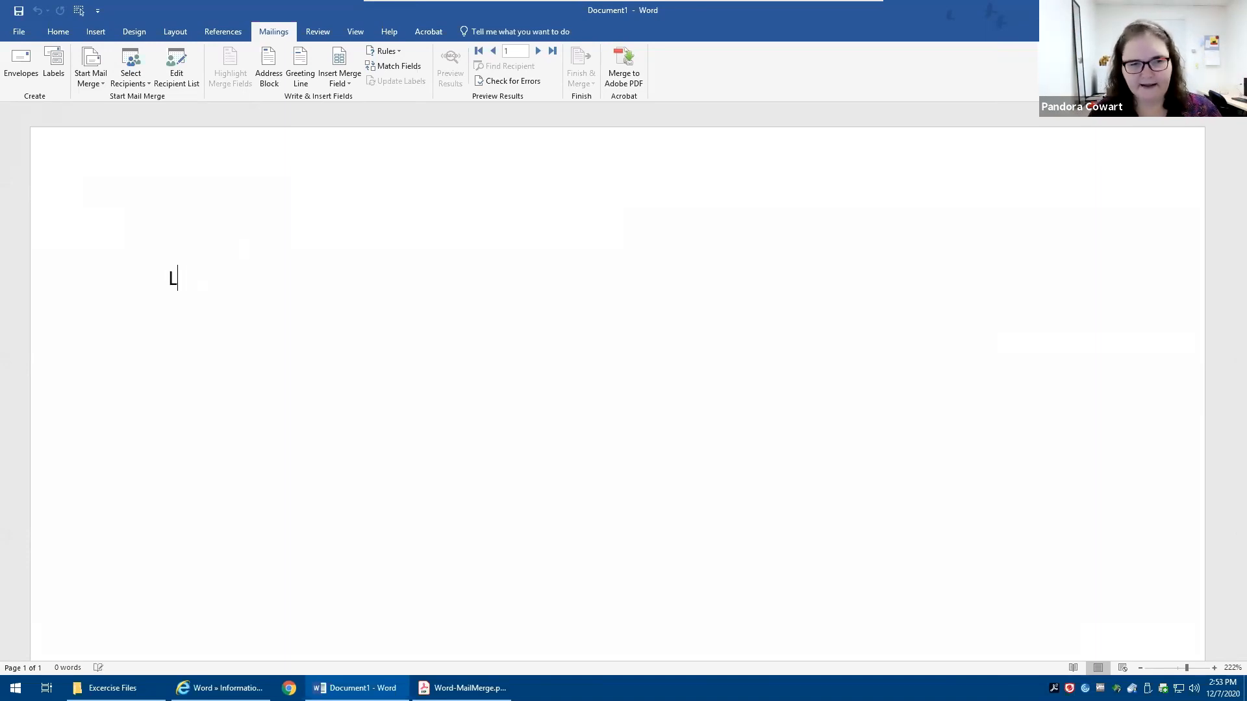
{"action": "type", "text": "ast, Fi"}
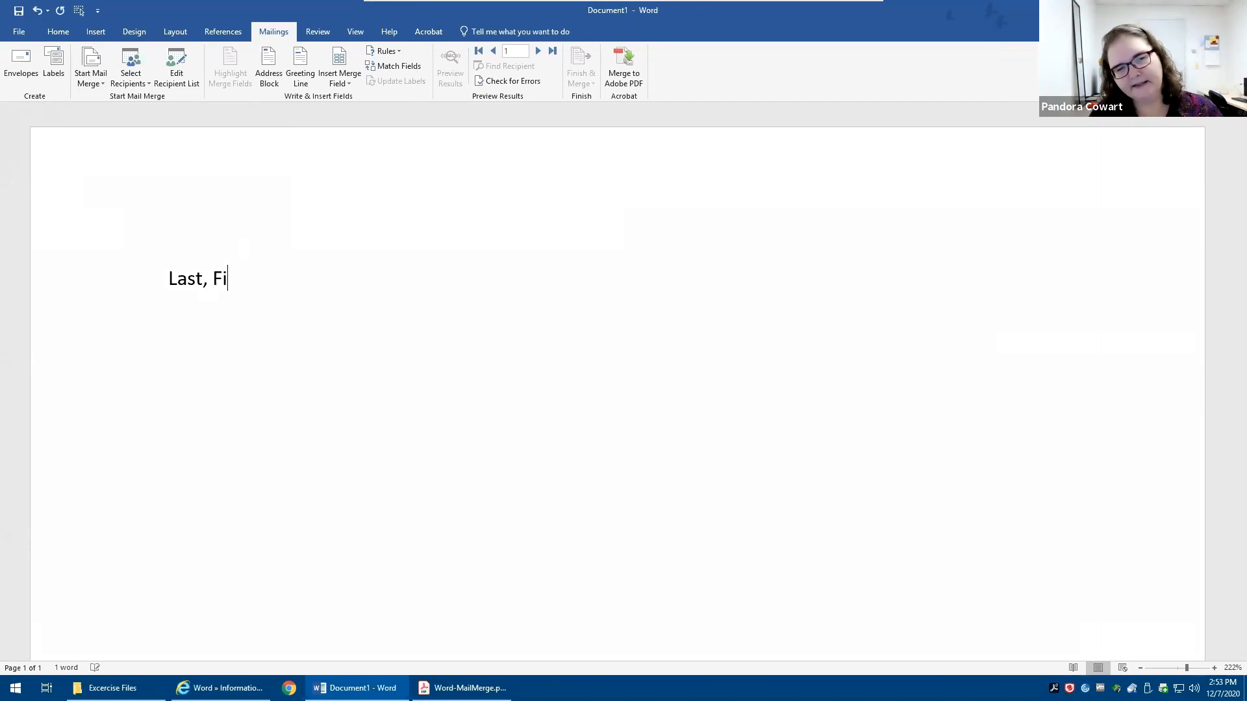
{"action": "type", "text": "rst ........ "}
{"action": "type", "text": "$ "}
{"action": "type", "text": "Balance"}
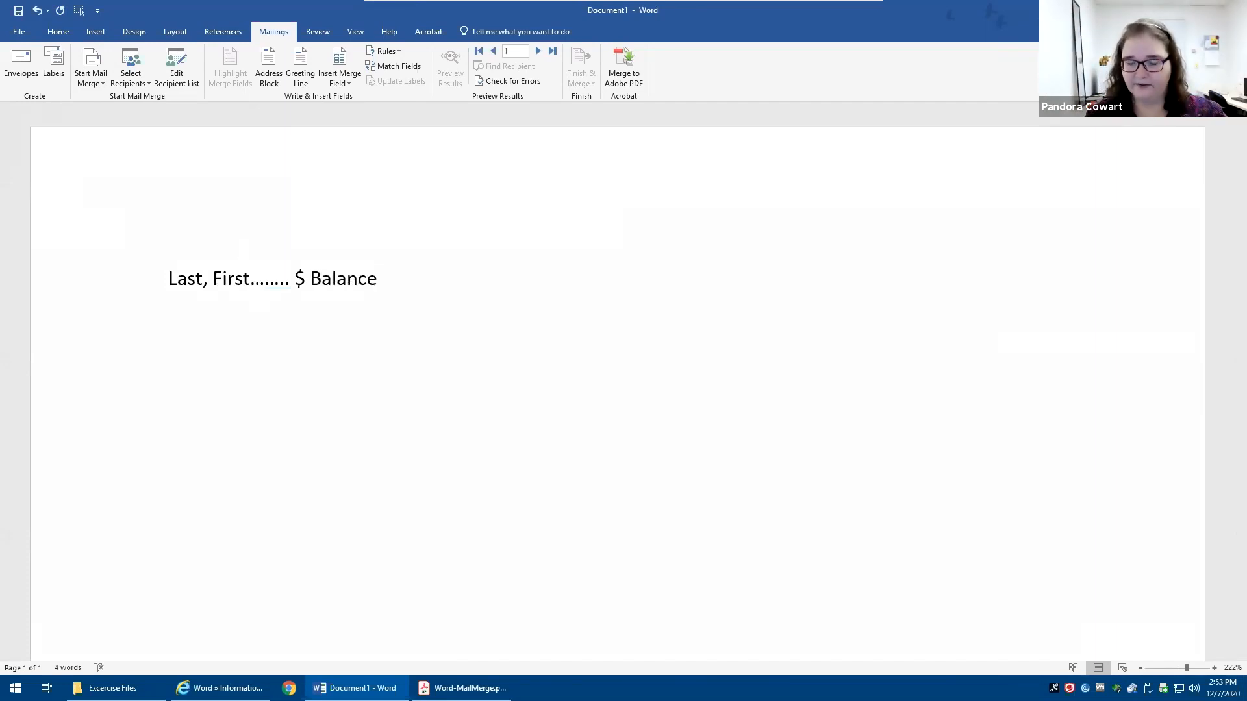
{"action": "key", "text": "ctrl+a"}
{"action": "key", "text": "Delete"}
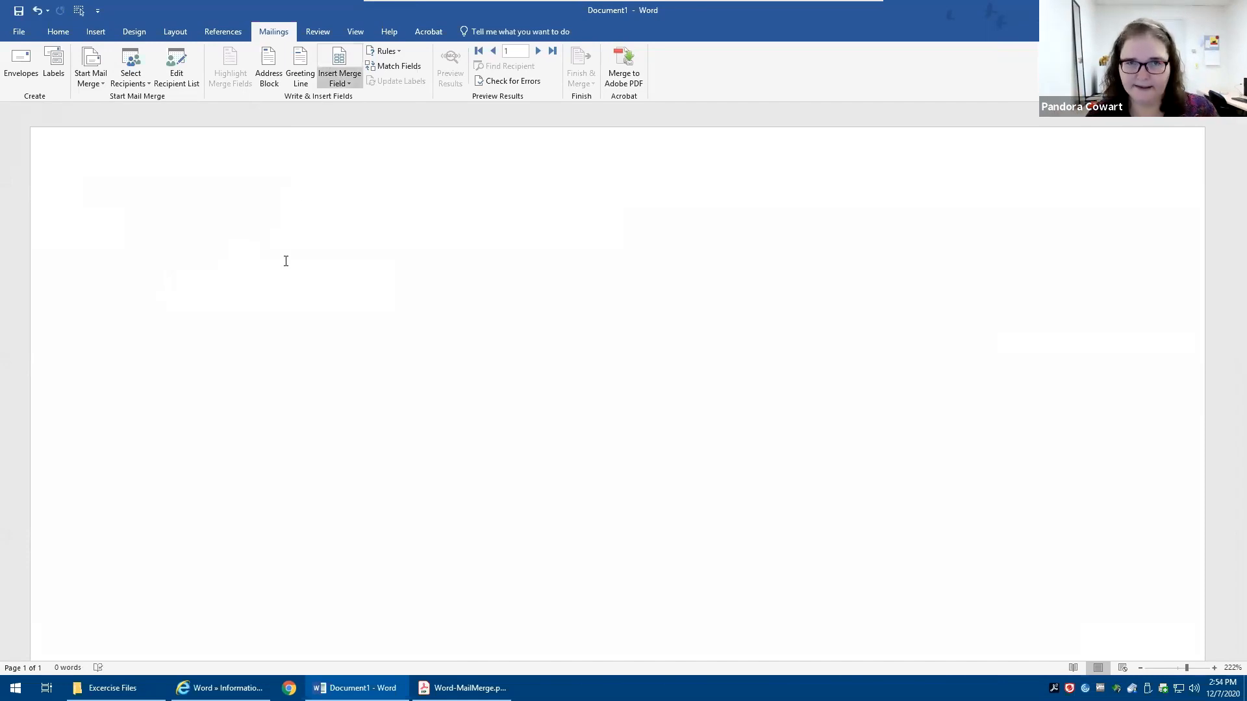
Insert the merge fields Last_Name and First_Name separated by a comma and space, followed by a tab and the Balance field.
{"action": "left_click", "coordinate": [336, 83]}
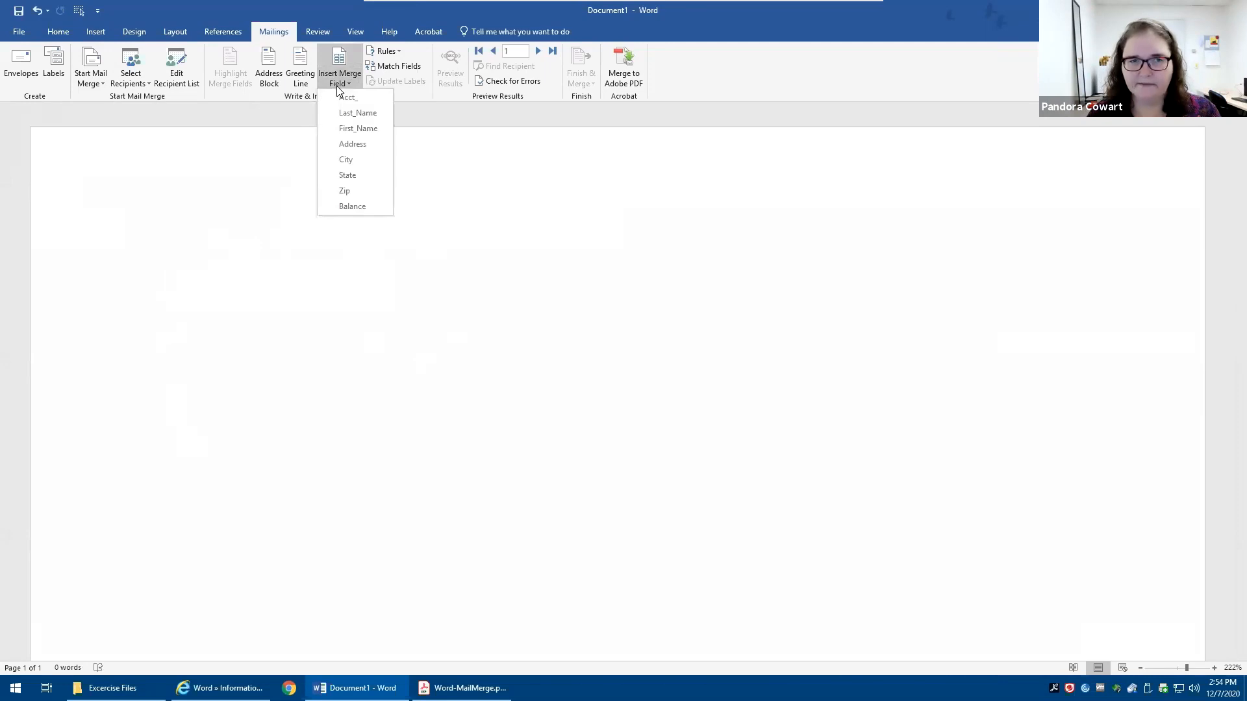
{"action": "left_click", "coordinate": [339, 118]}
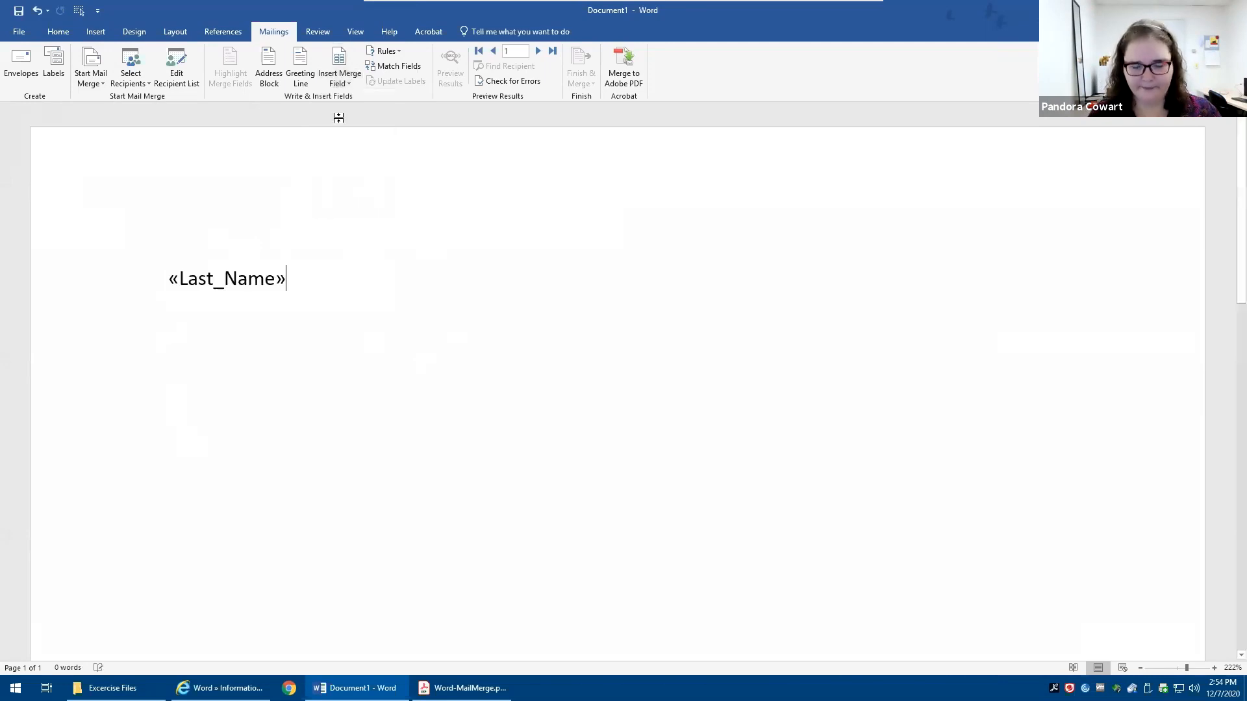
{"action": "type", "text": ","}
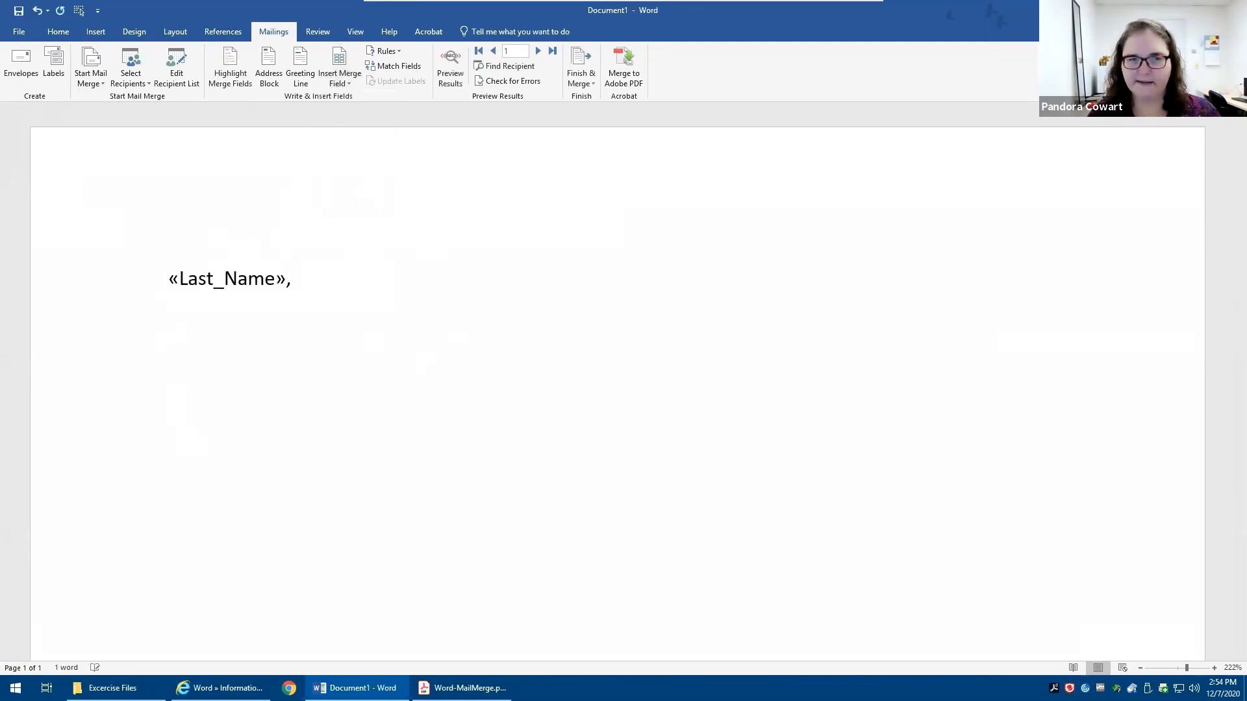
{"action": "left_click", "coordinate": [339, 81]}
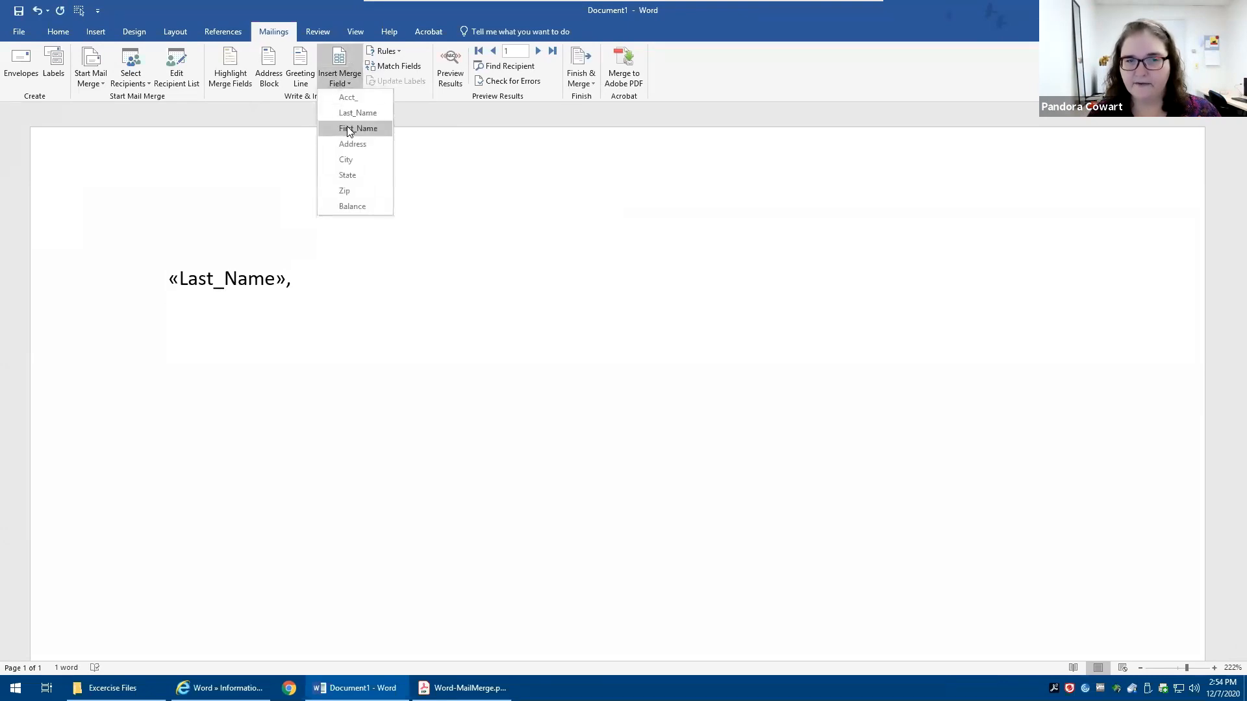
{"action": "left_click", "coordinate": [347, 126]}
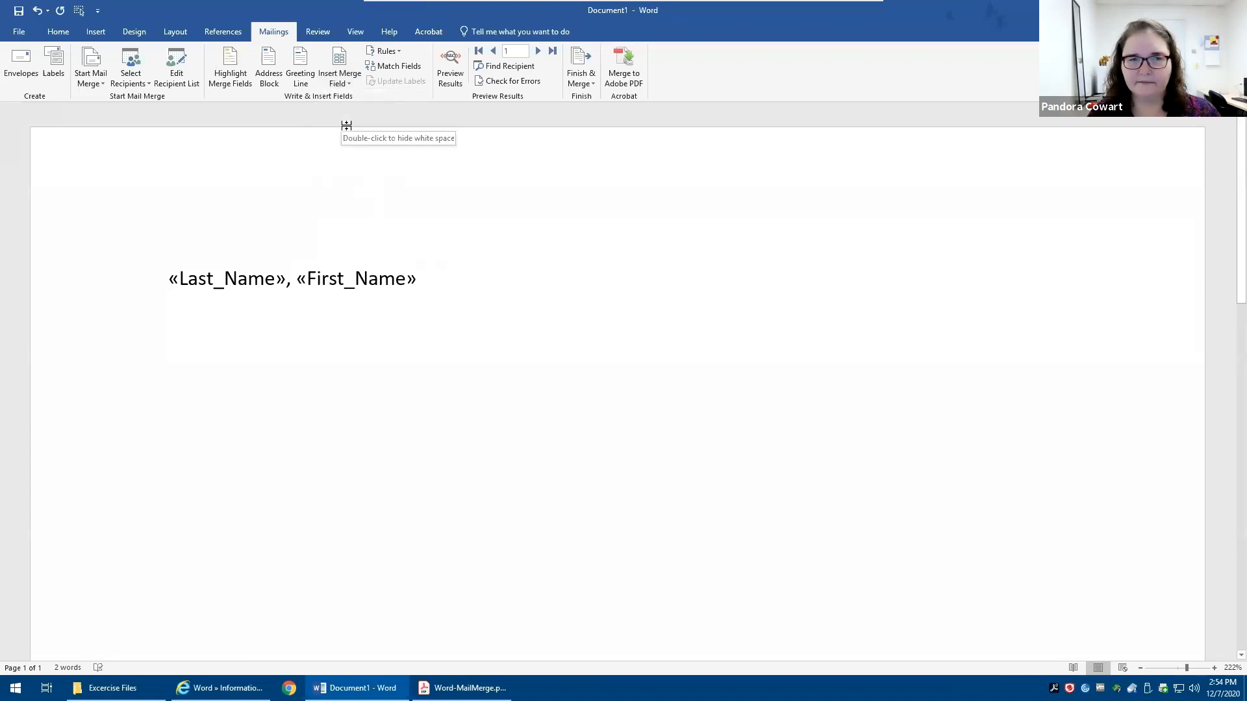
{"action": "left_click", "coordinate": [347, 83]}
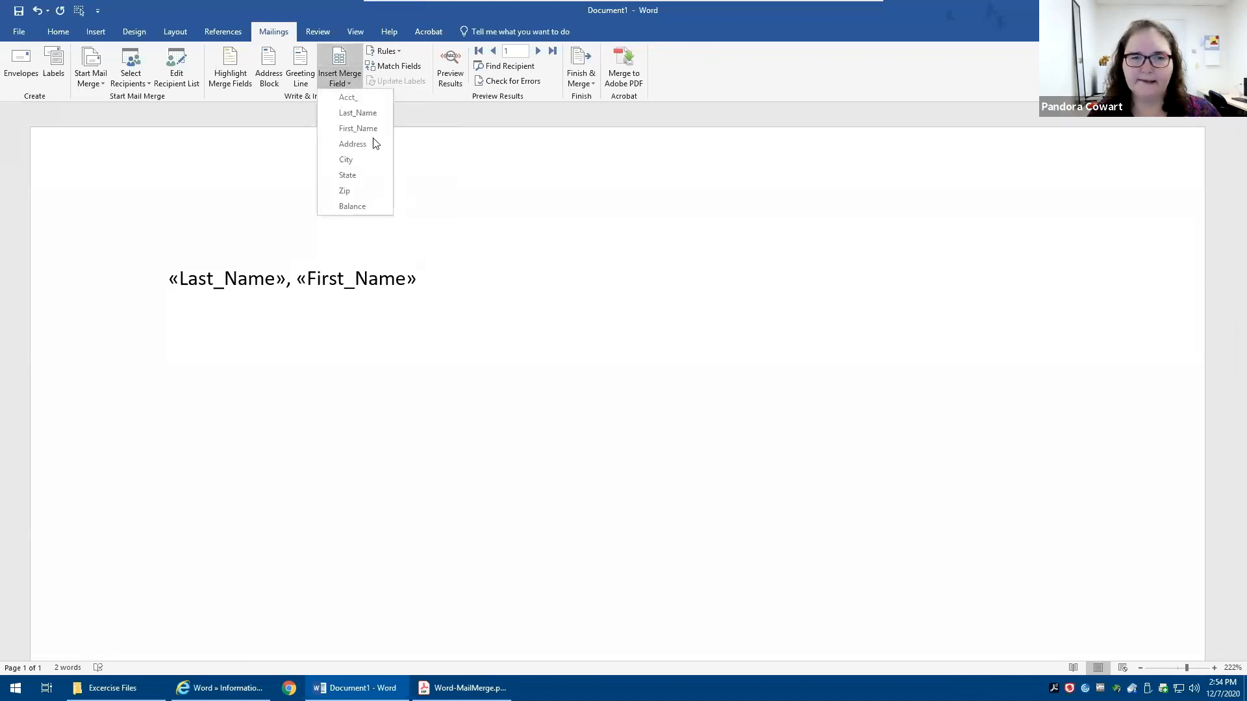
{"action": "left_click", "coordinate": [362, 206]}
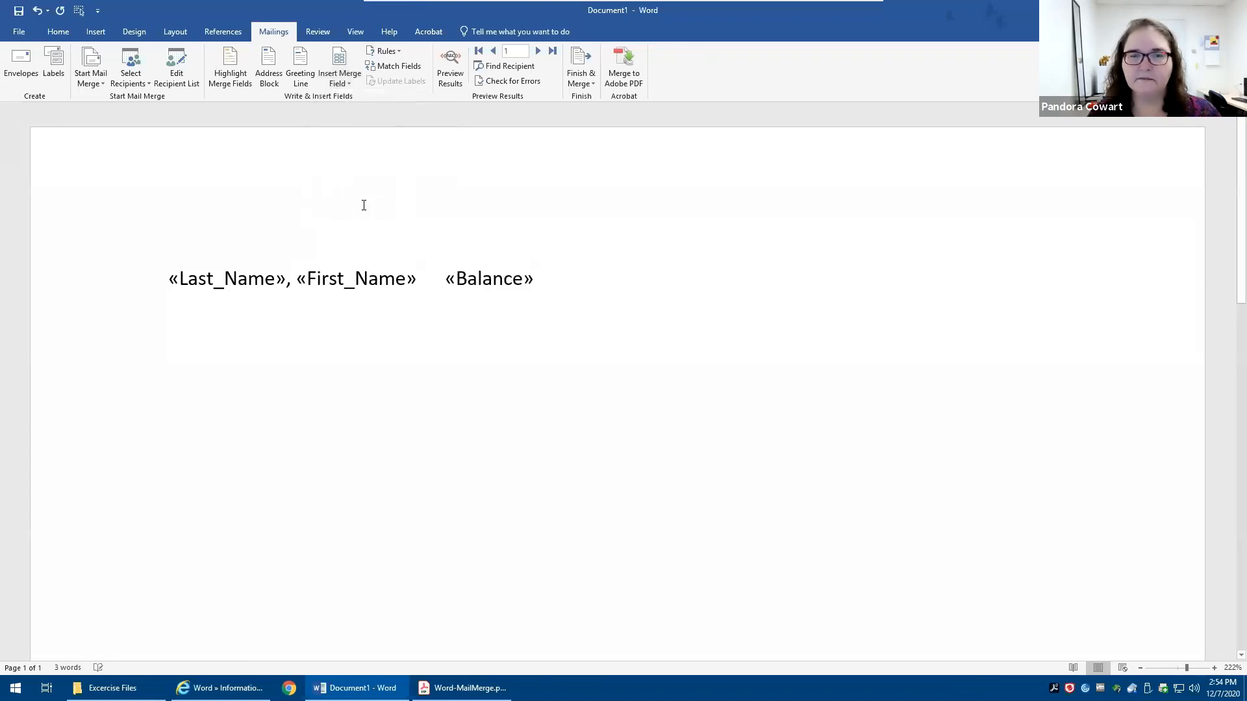
Preview the directory entry, merge all records into a new document, and close that document without saving.
{"action": "left_click", "coordinate": [449, 78]}
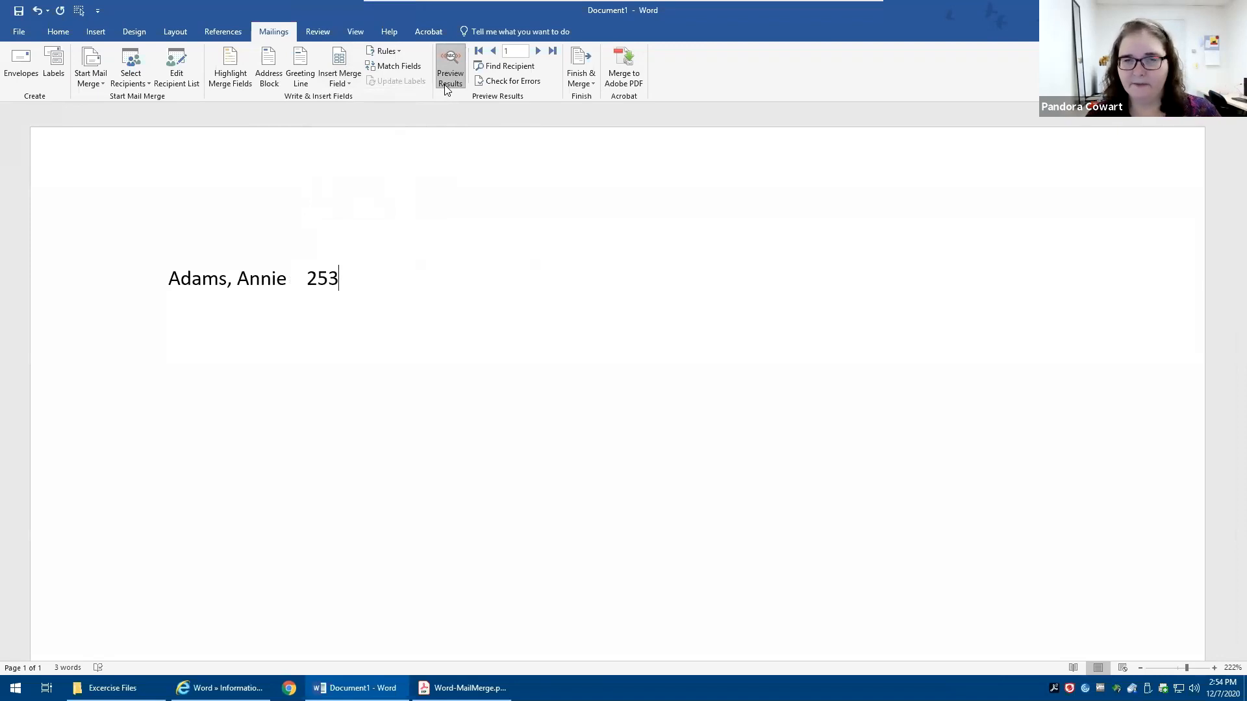
{"action": "left_click", "coordinate": [581, 73]}
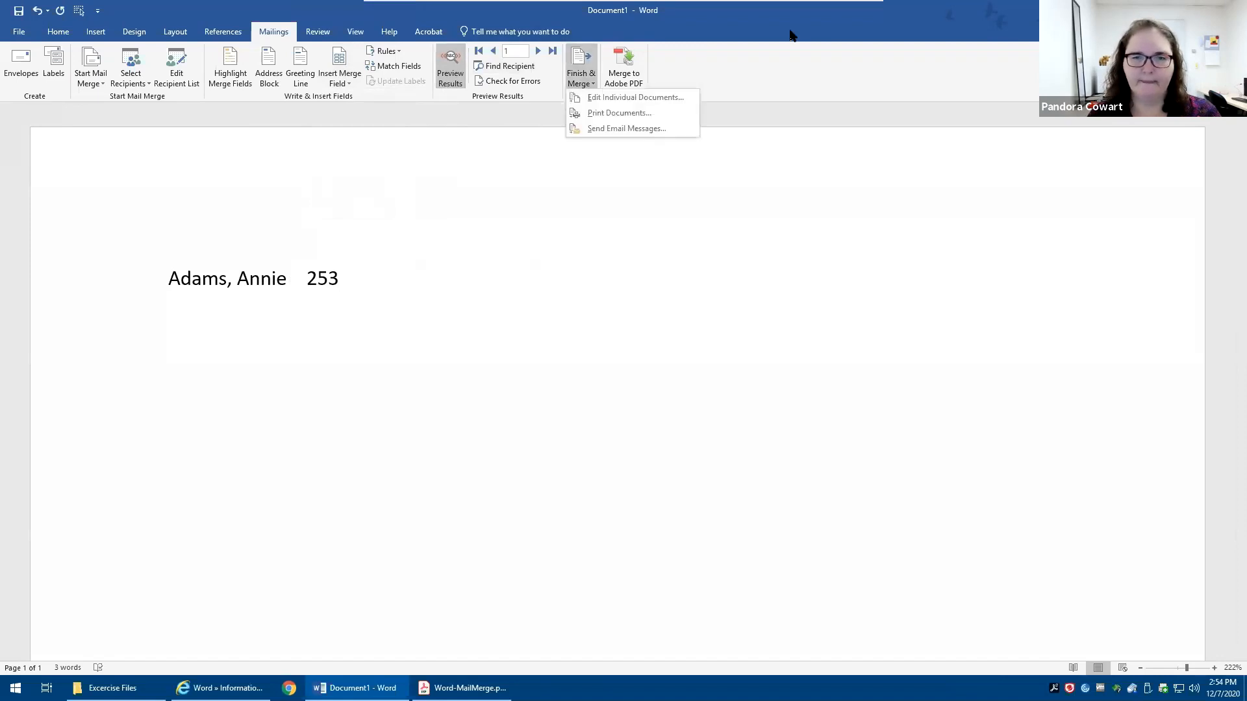
{"action": "left_click", "coordinate": [596, 99]}
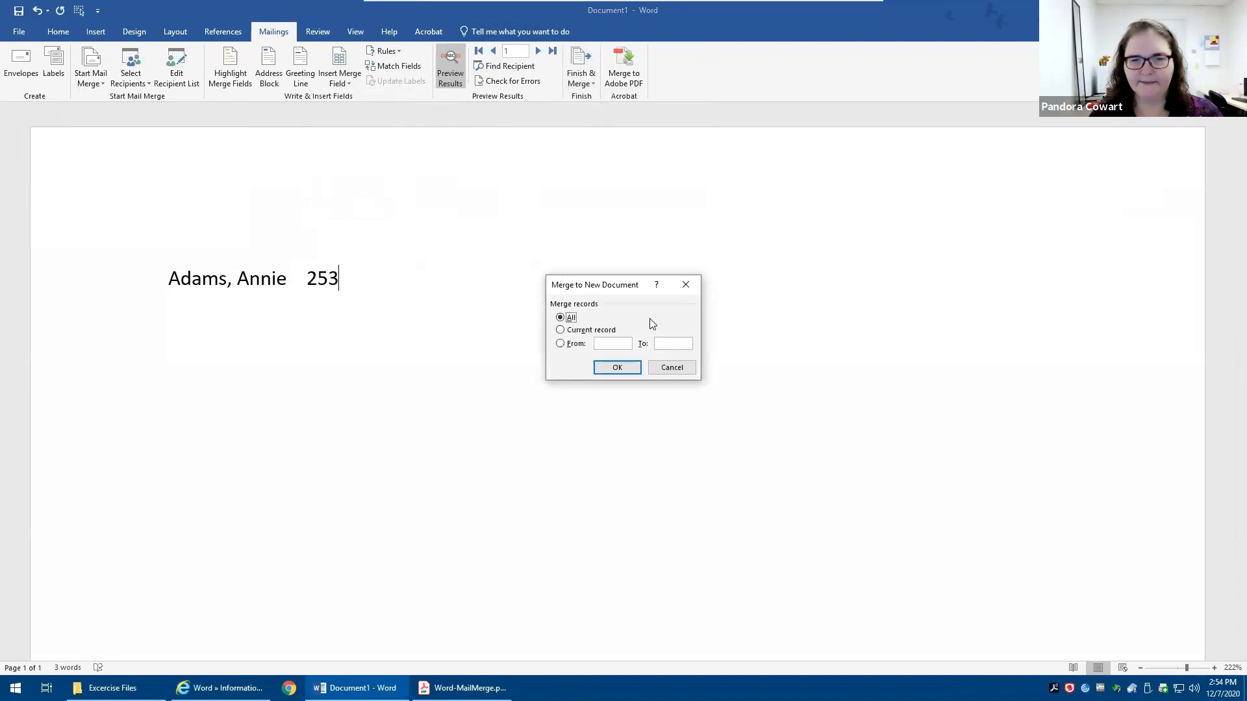
{"action": "left_click", "coordinate": [611, 370]}
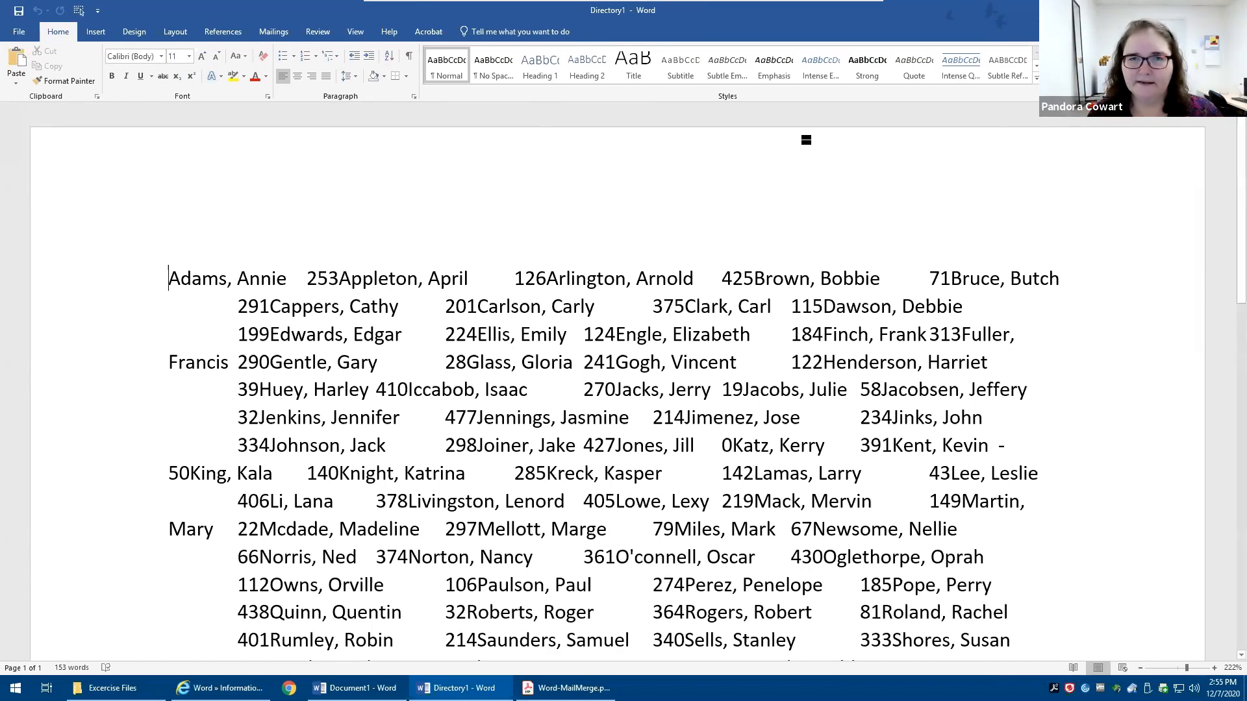
{"action": "left_click", "coordinate": [1231, 9]}
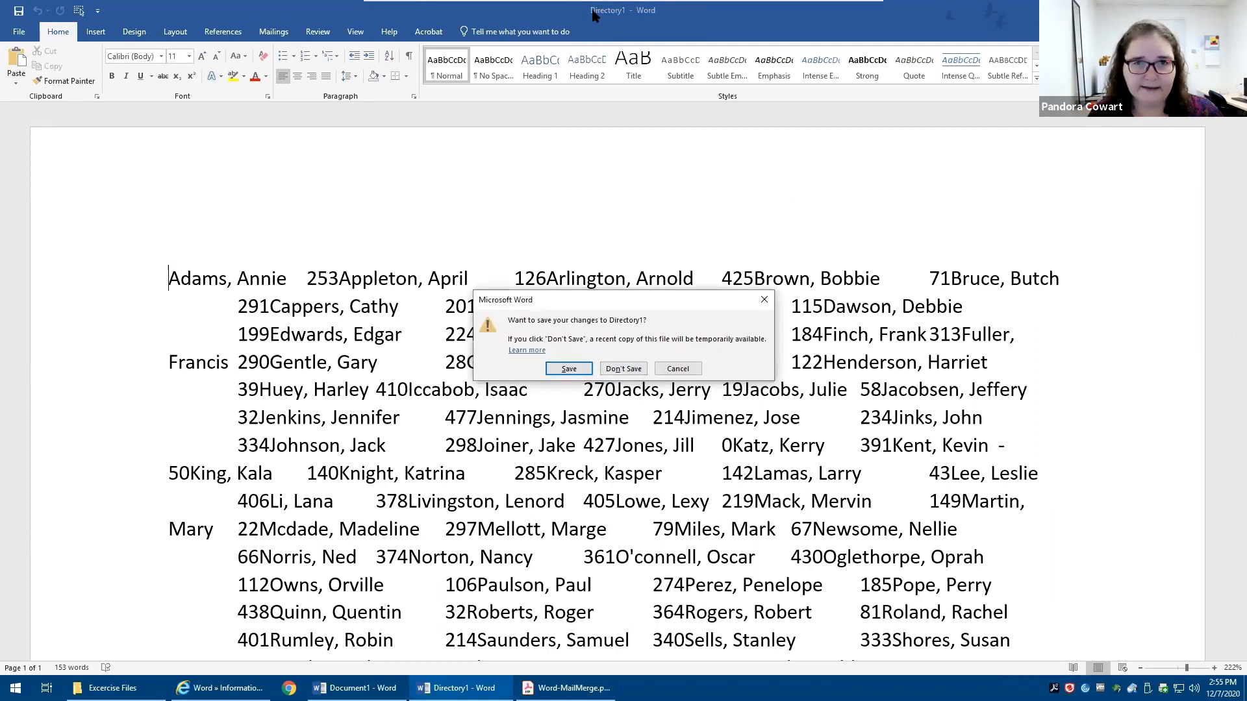
{"action": "left_click", "coordinate": [619, 369]}
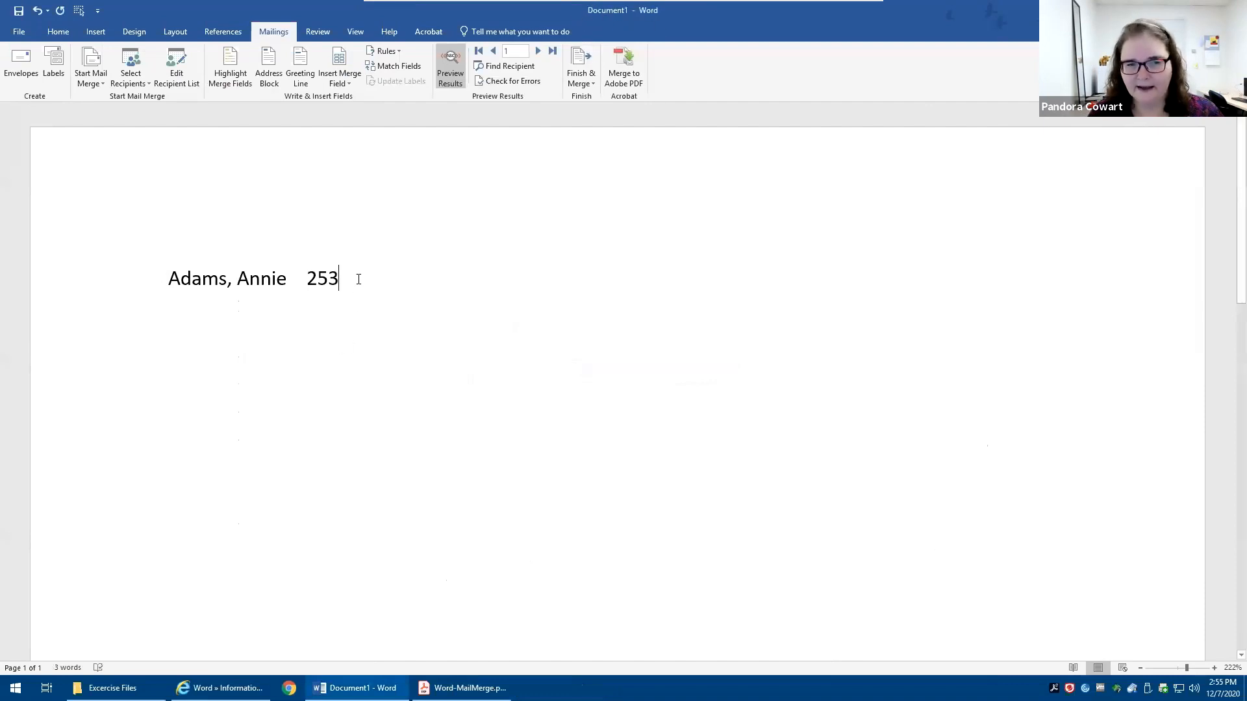
Add a paragraph break after the Balance field and merge all records into a new document.
{"action": "key", "text": "Return"}
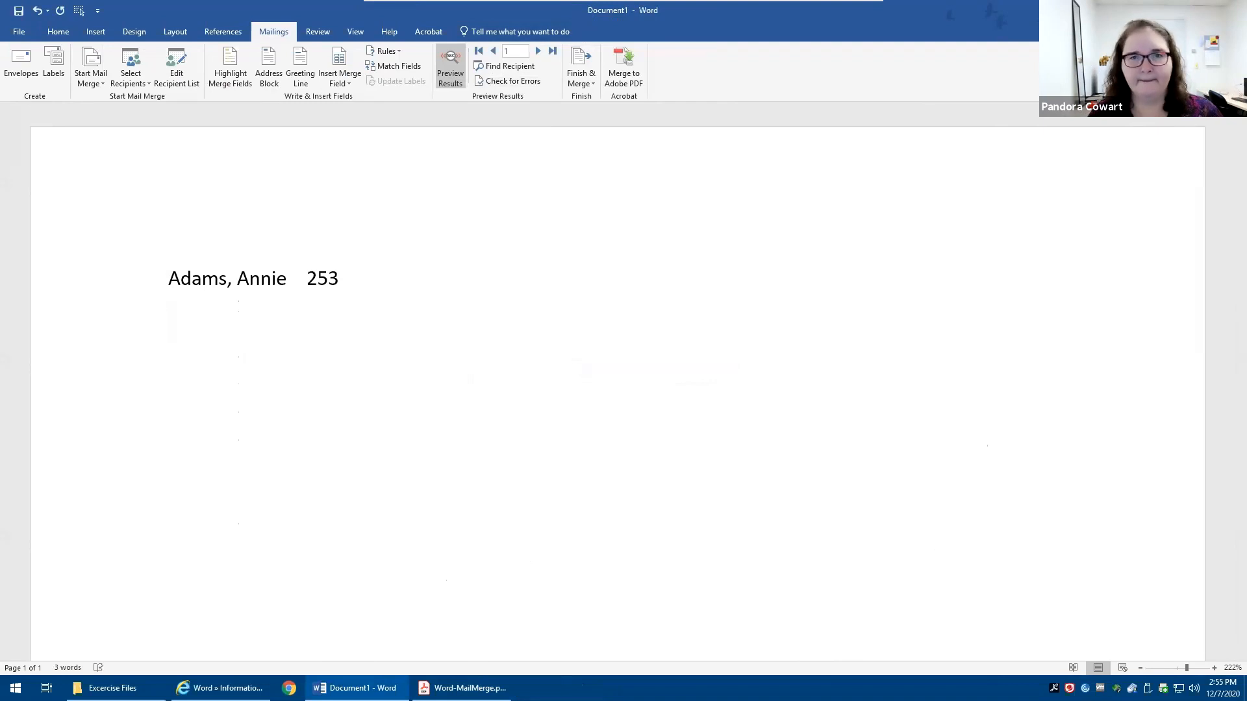
{"action": "left_click", "coordinate": [592, 75]}
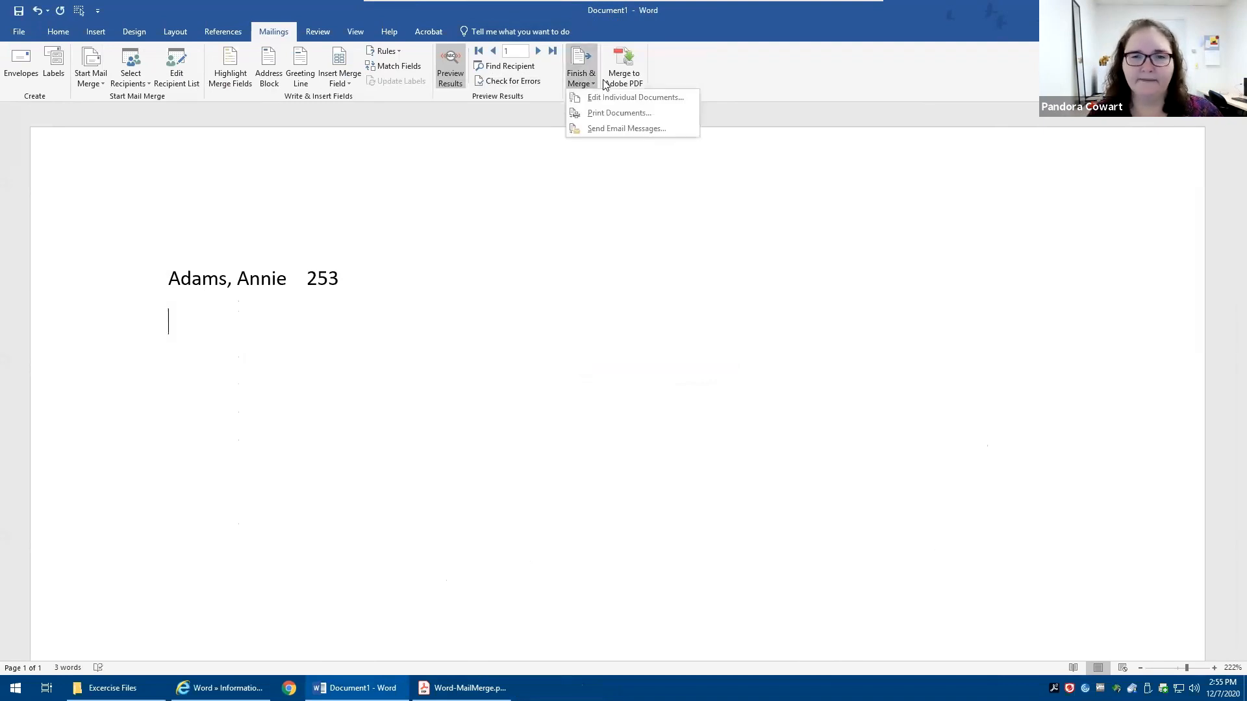
{"action": "left_click", "coordinate": [611, 98]}
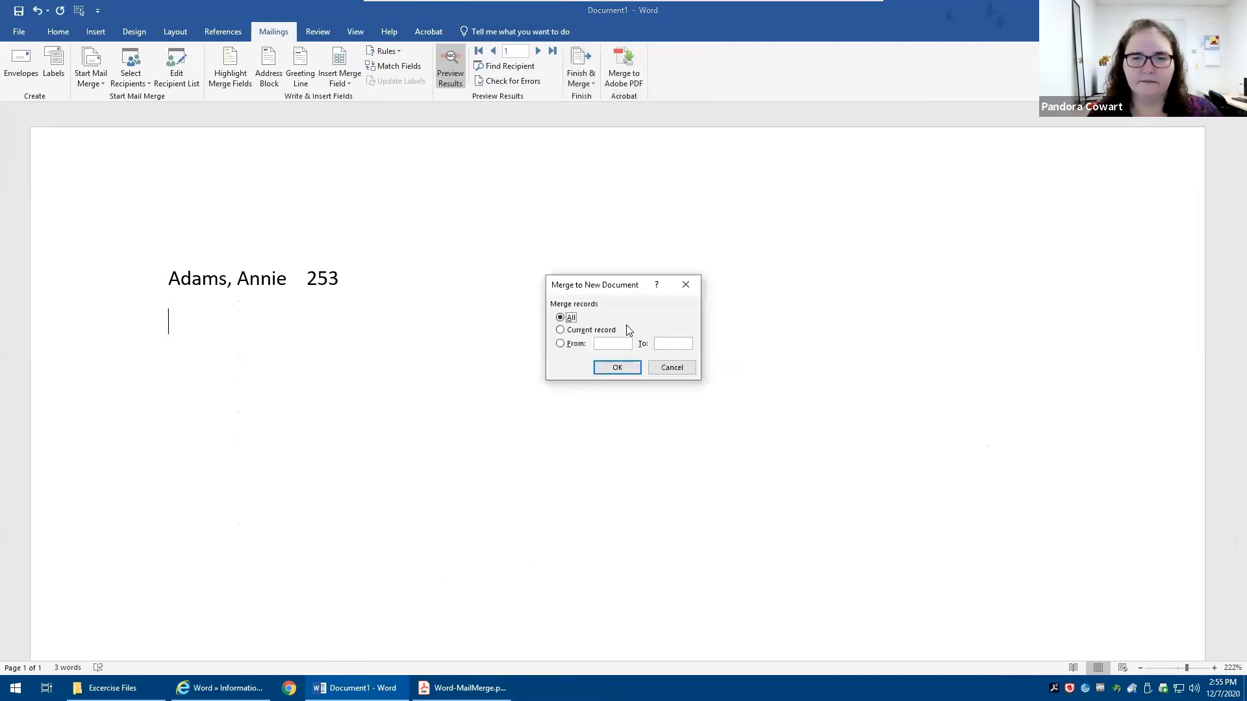
{"action": "left_click", "coordinate": [617, 368]}
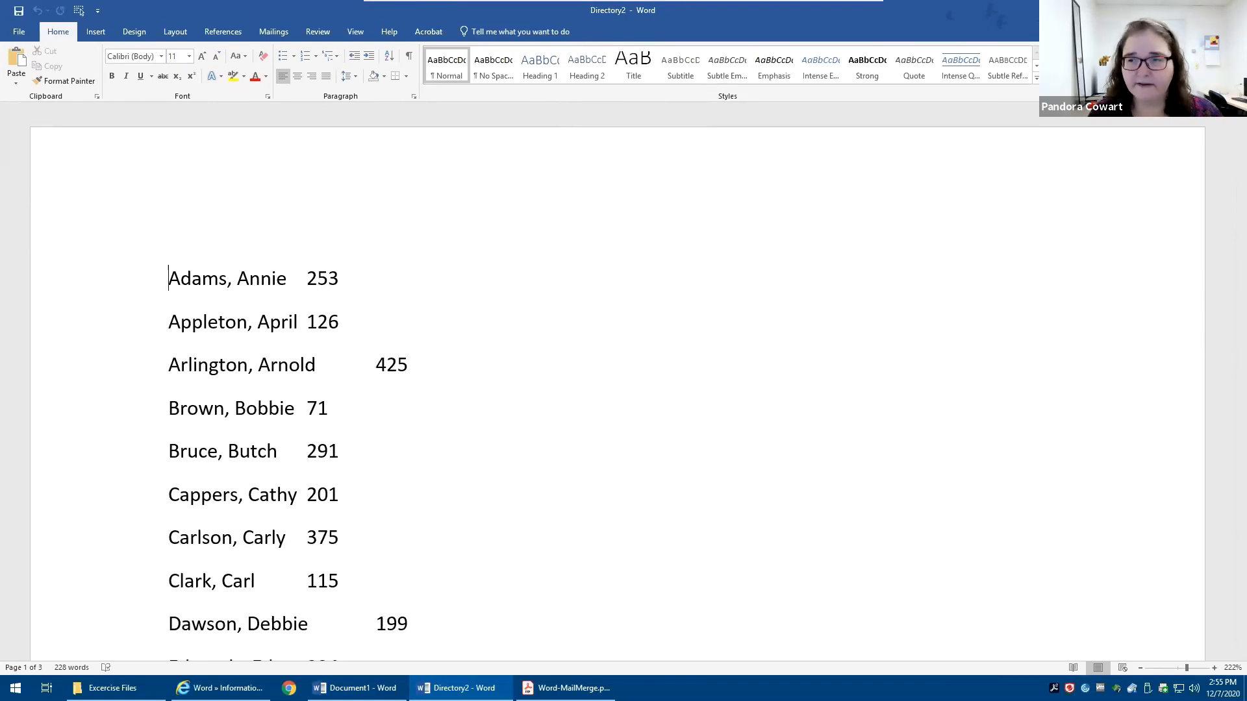
Close the merged directory without saving and turn off the results preview in the main document.
{"action": "key", "text": "ctrl+w"}
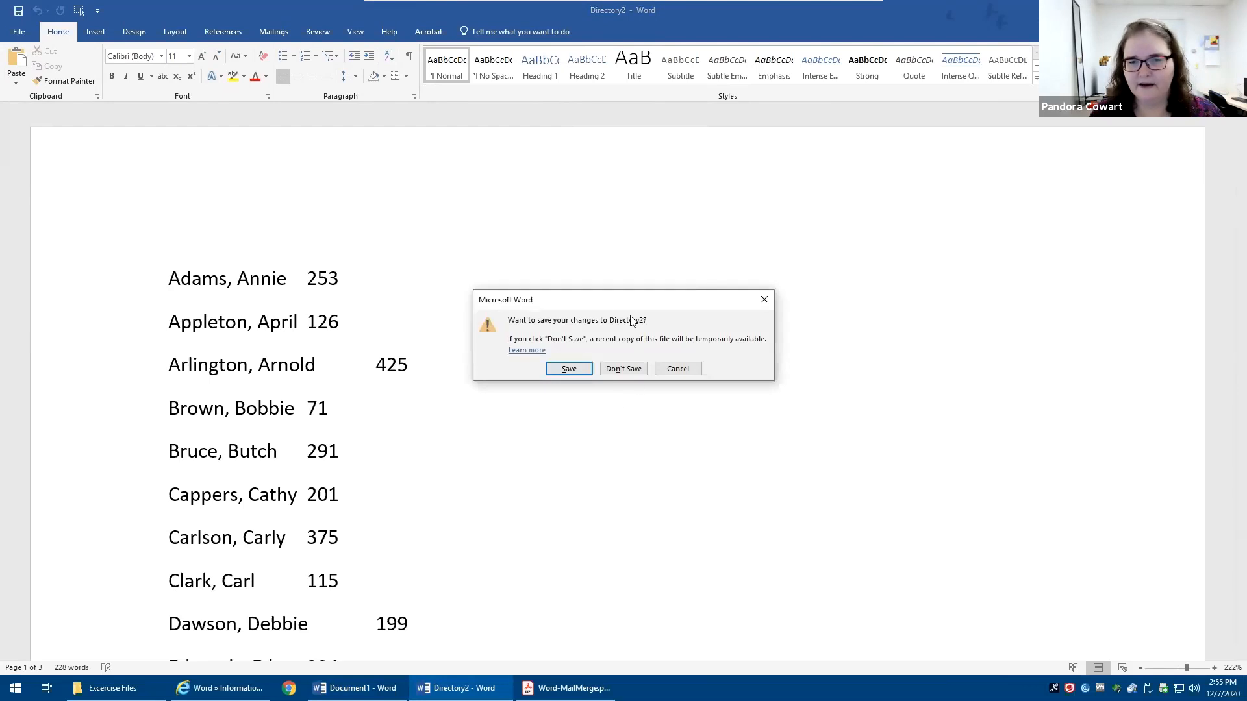
{"action": "left_click", "coordinate": [629, 369]}
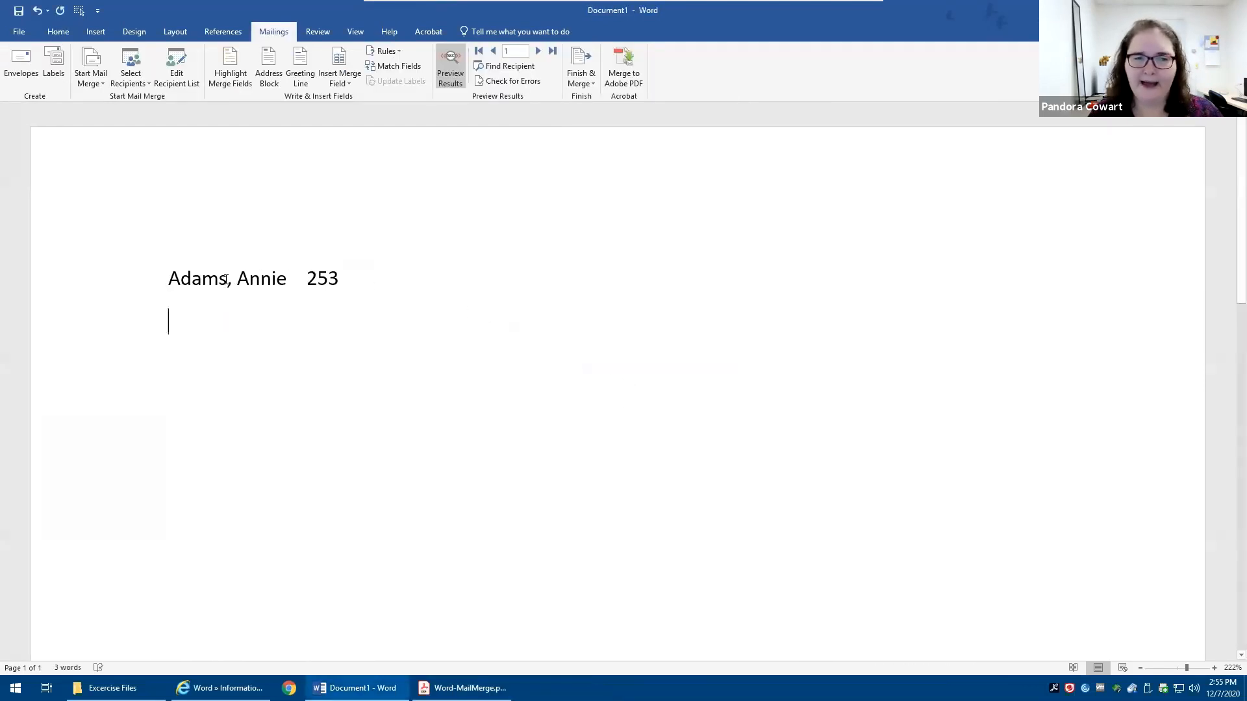
{"action": "left_click", "coordinate": [202, 279]}
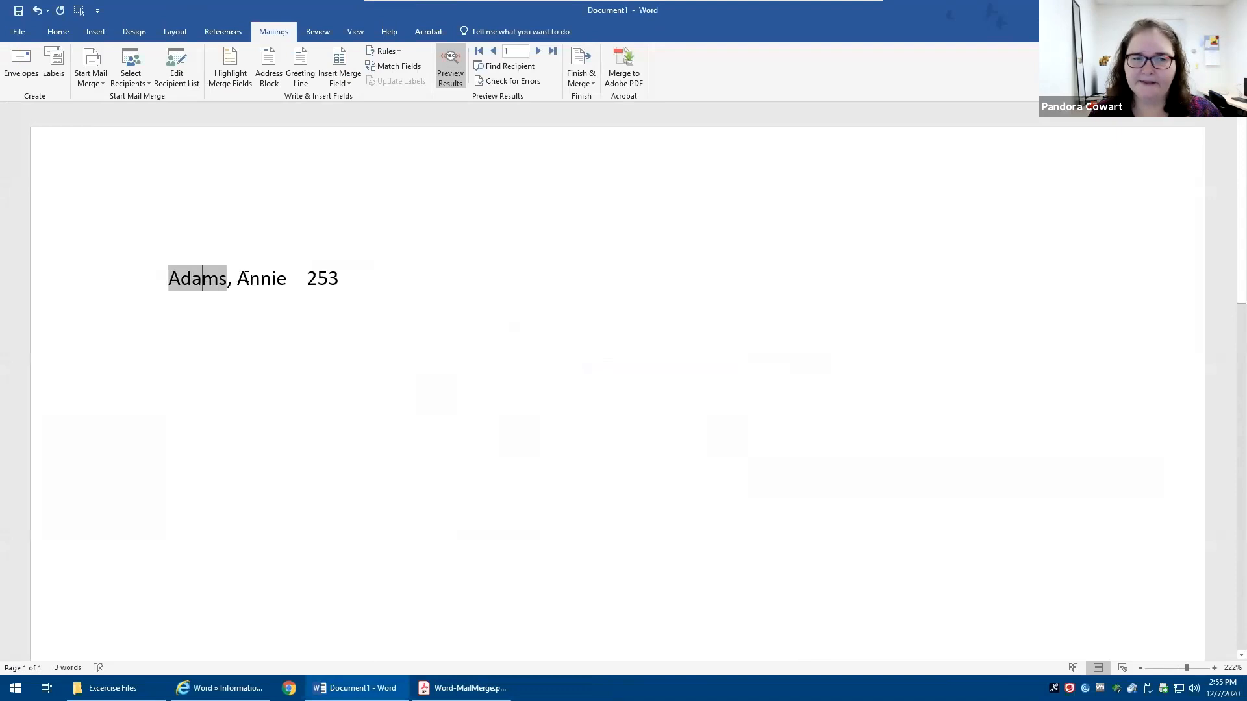
{"action": "left_click", "coordinate": [458, 70]}
{"action": "left_click", "coordinate": [445, 75]}
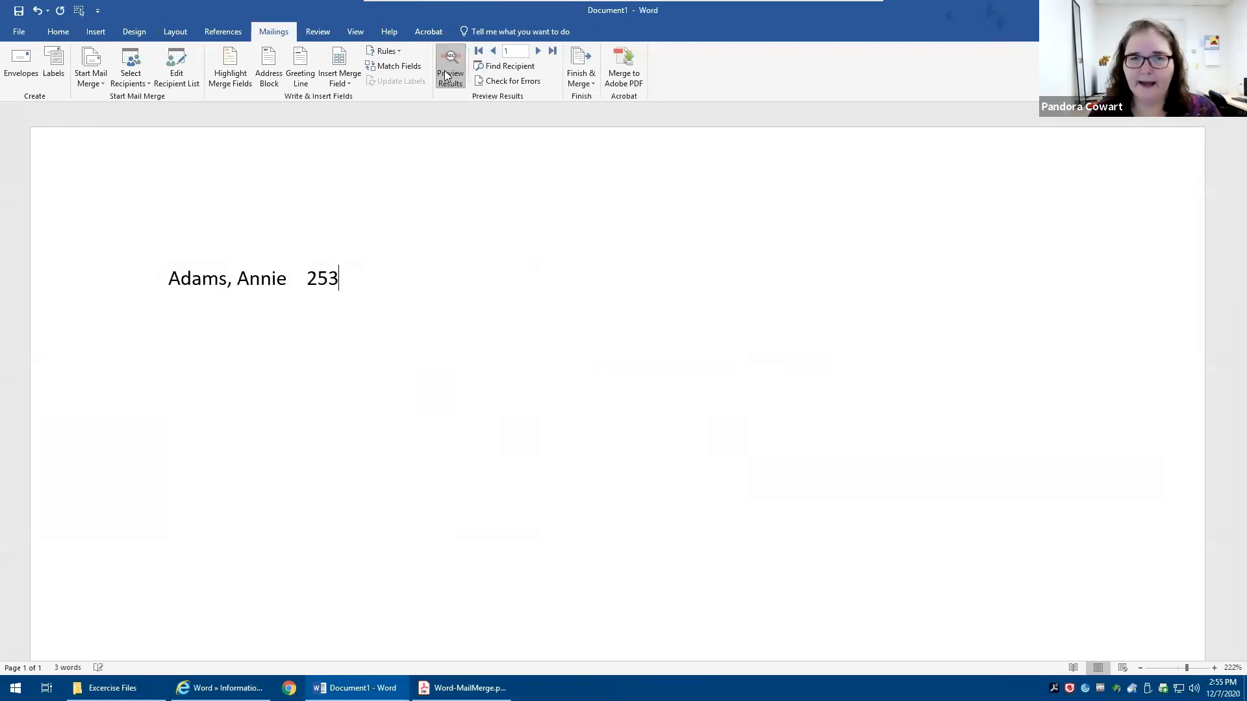
{"action": "left_click", "coordinate": [445, 76]}
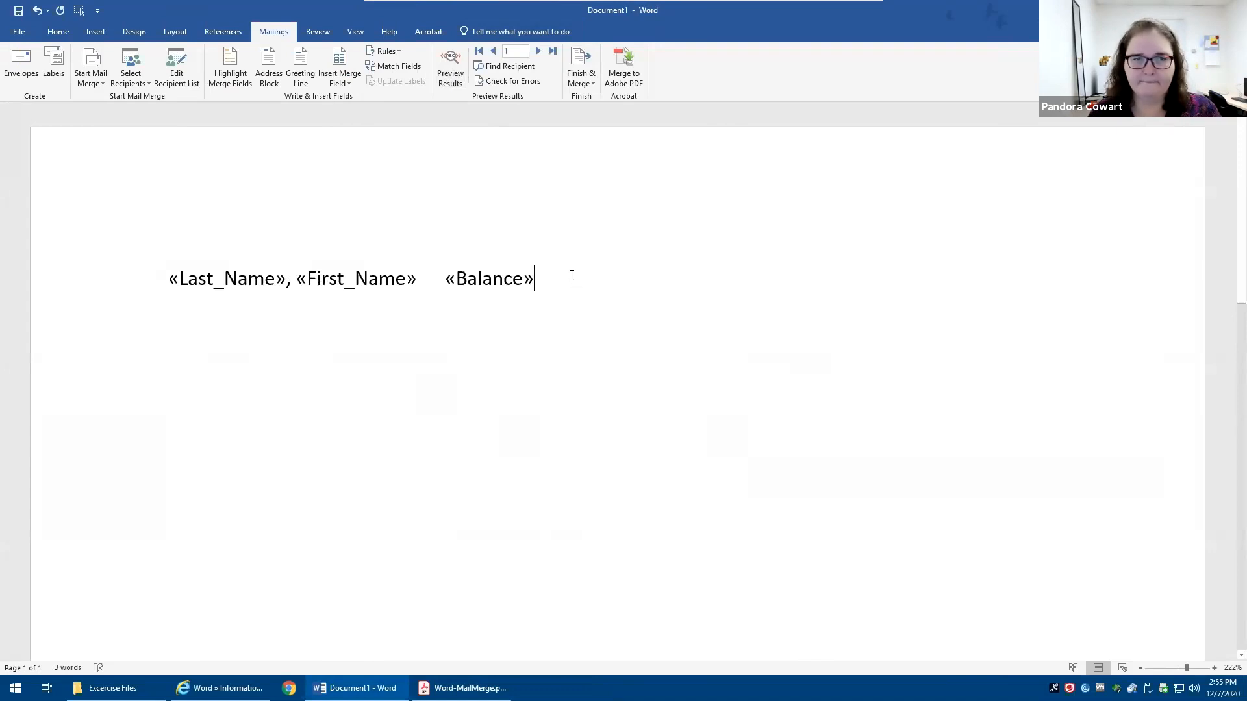
Set a left-aligned tab stop at 4" with dotted leader 2 on the directory line.
{"action": "right_click", "coordinate": [534, 281]}
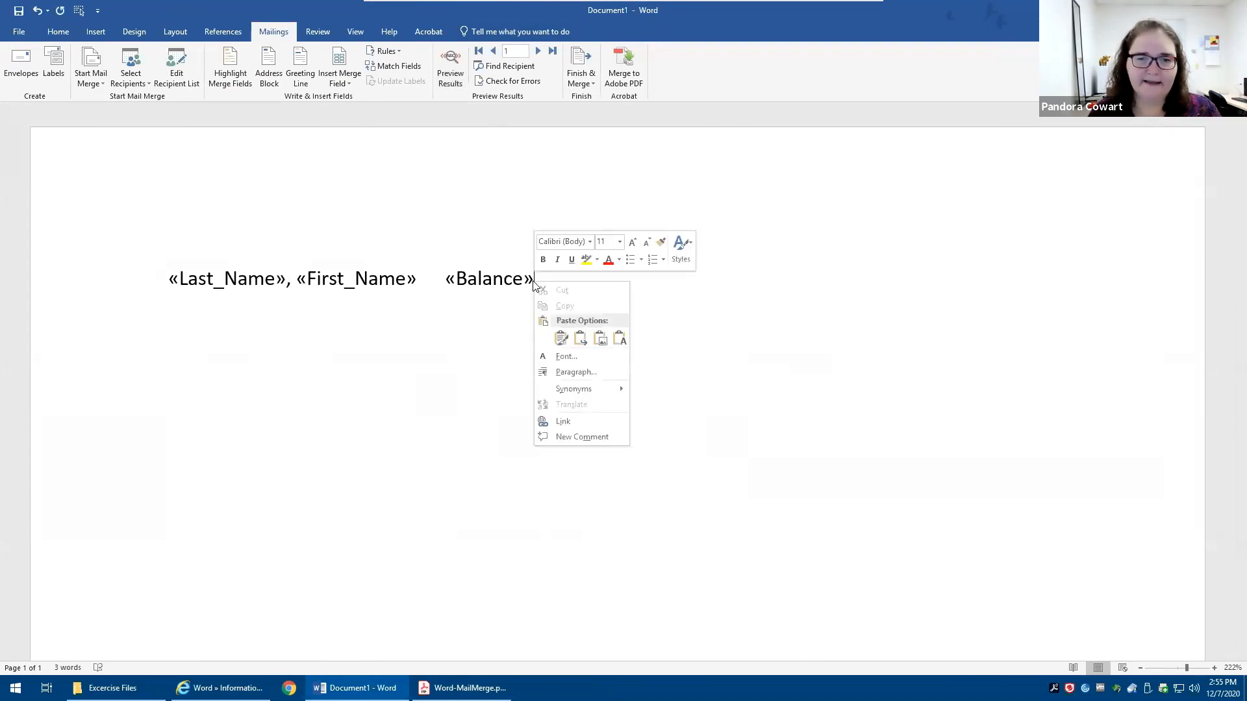
{"action": "left_click", "coordinate": [578, 376]}
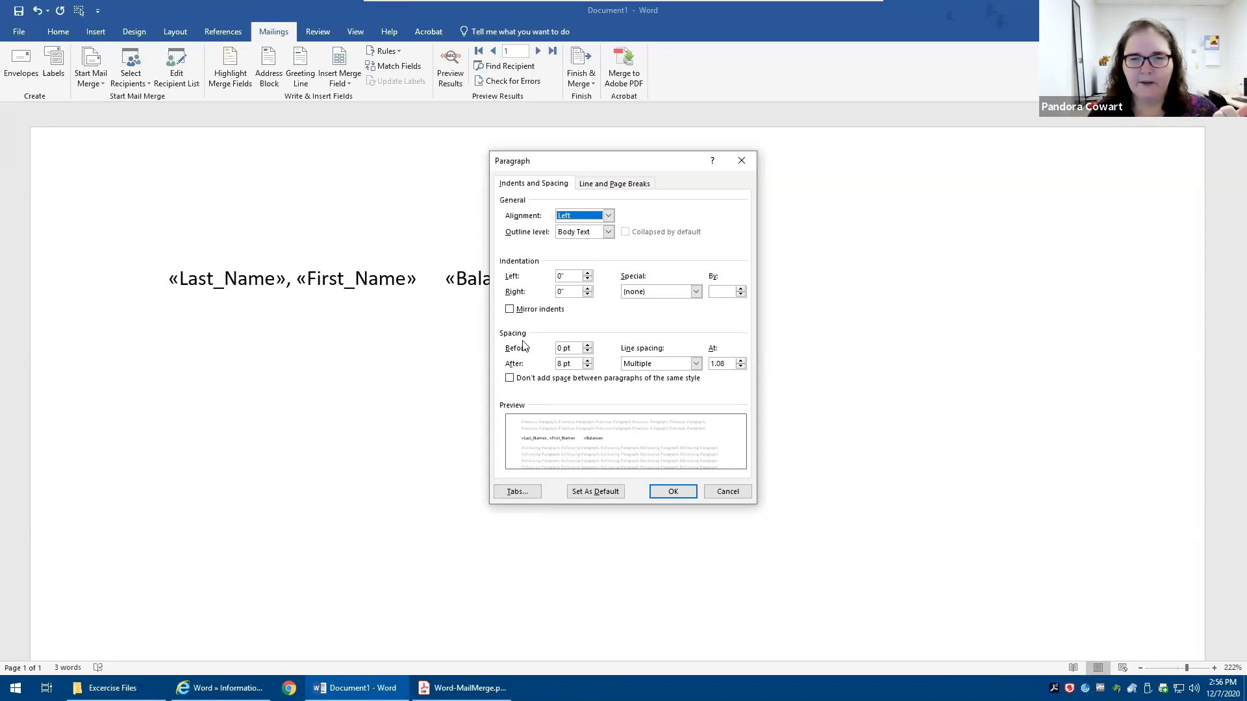
{"action": "left_click", "coordinate": [517, 494]}
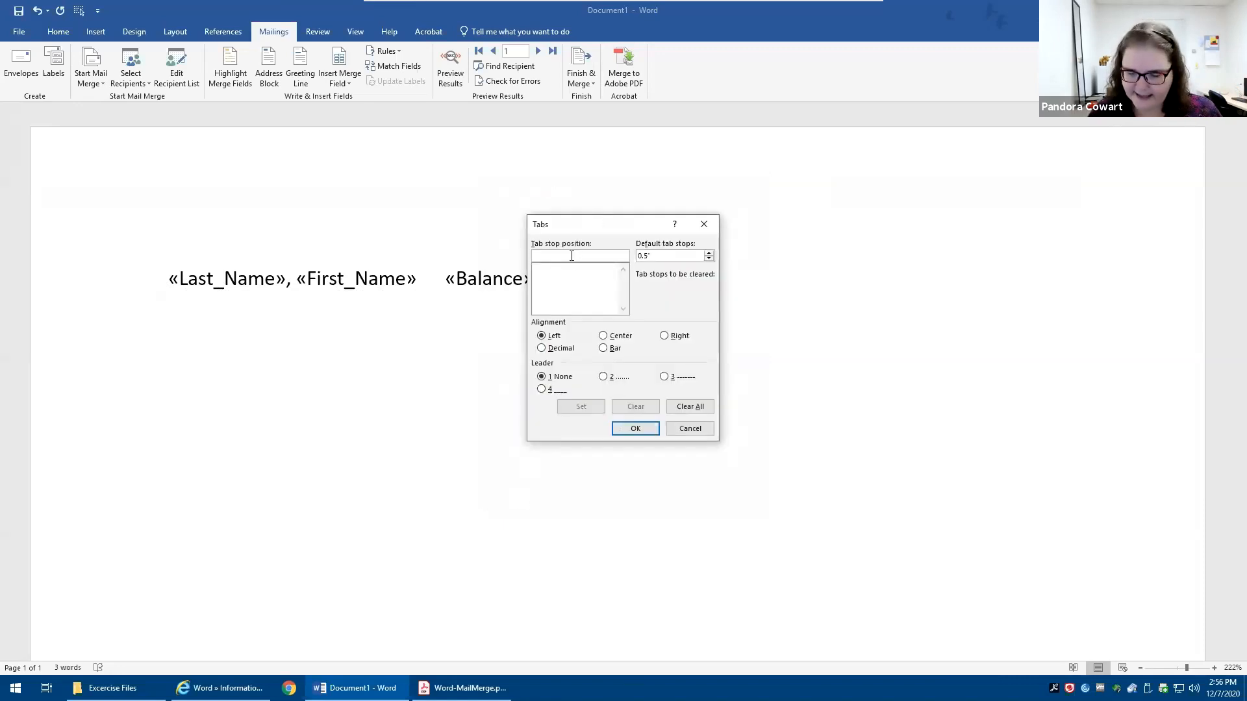
{"action": "type", "text": "4"}
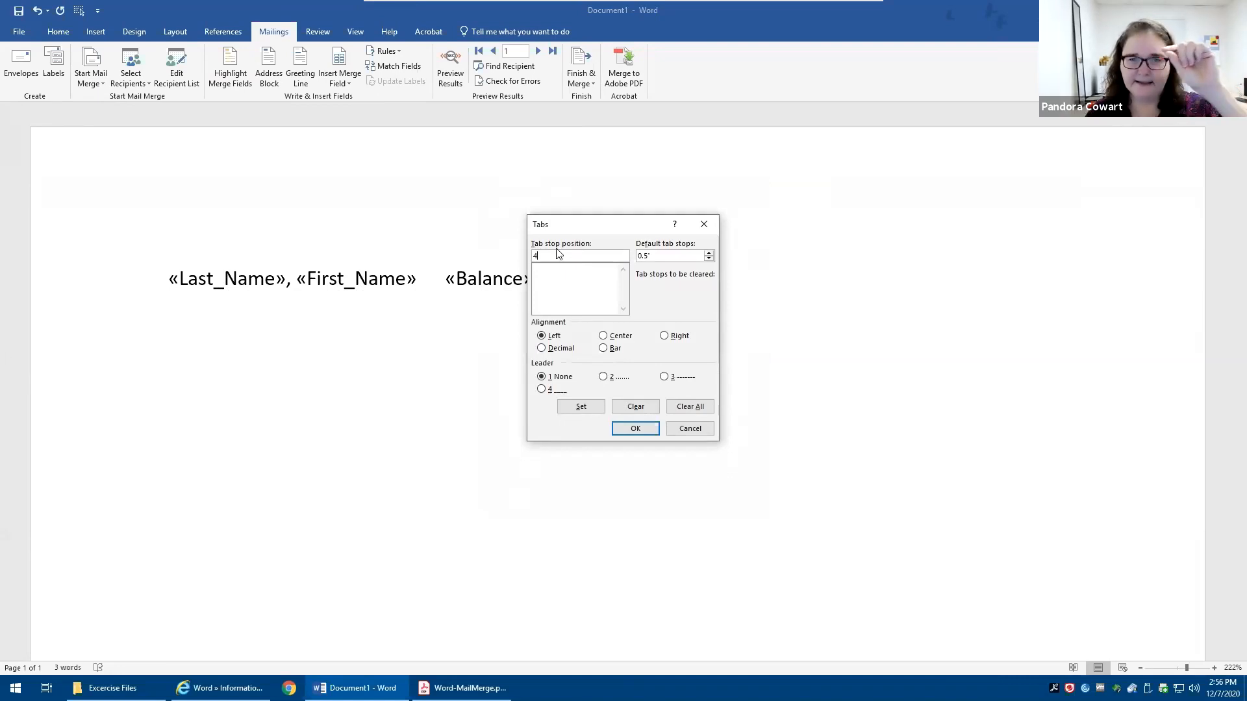
{"action": "left_click", "coordinate": [612, 382]}
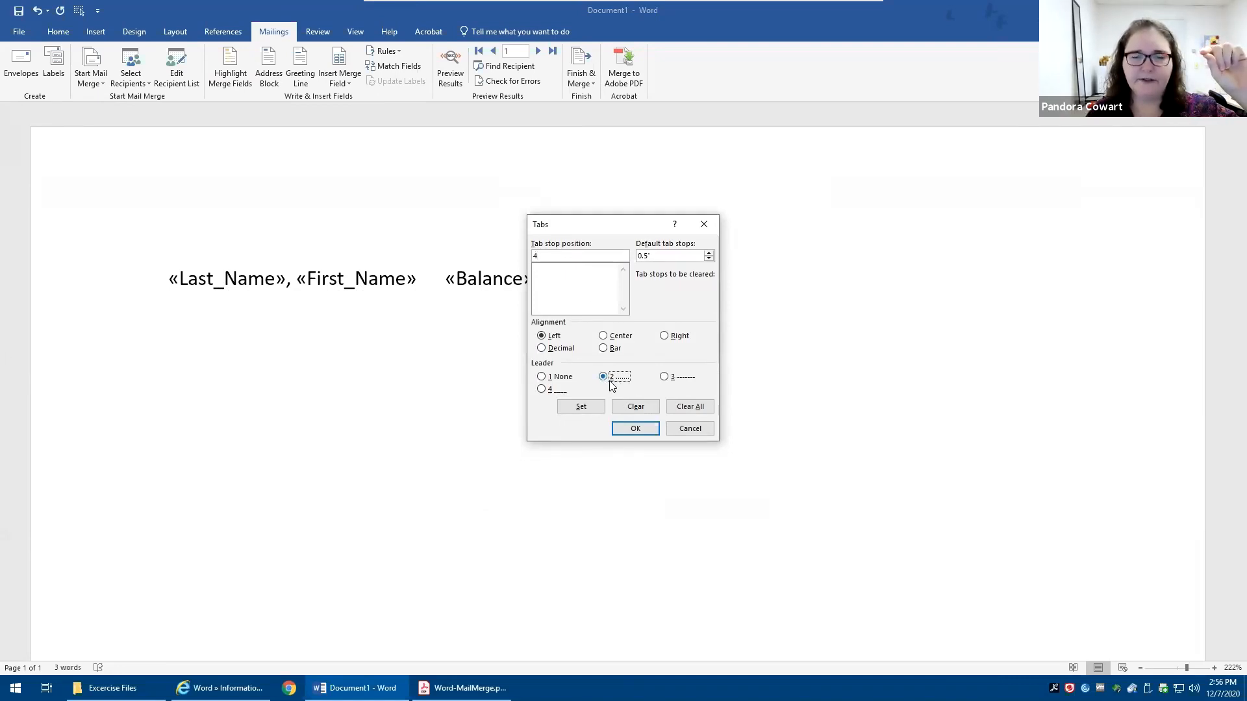
{"action": "left_click", "coordinate": [550, 254]}
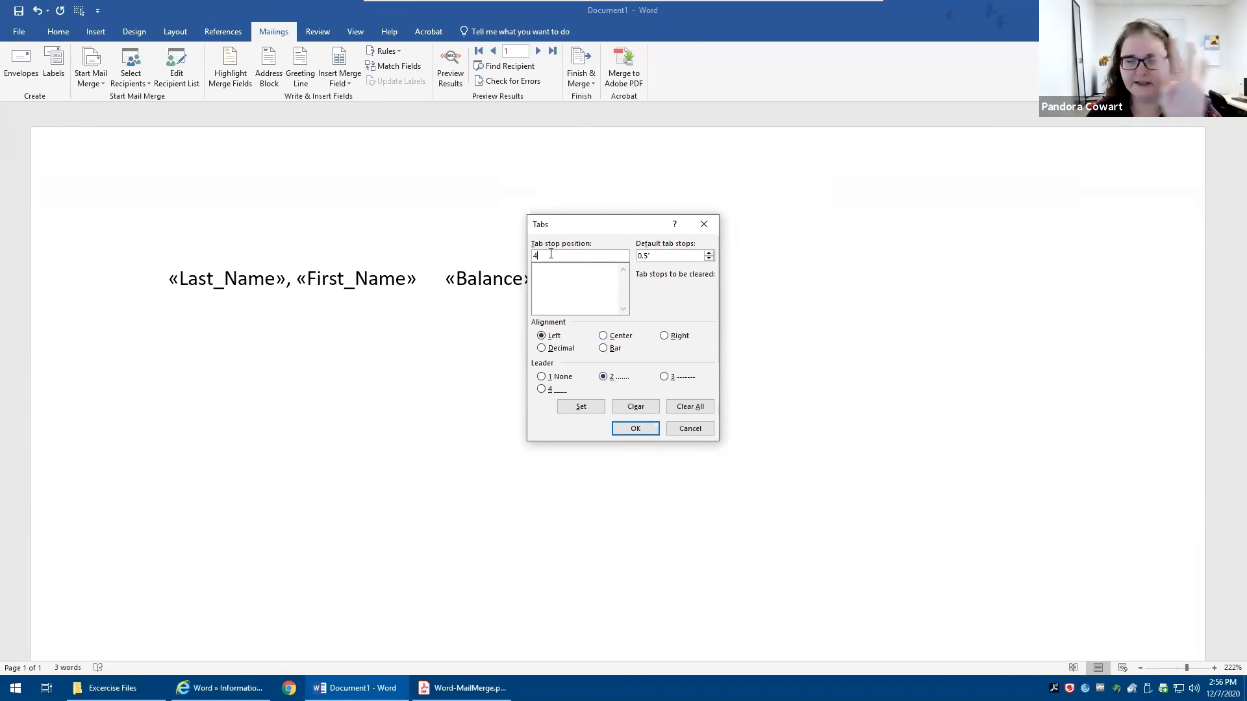
{"action": "left_click", "coordinate": [581, 406]}
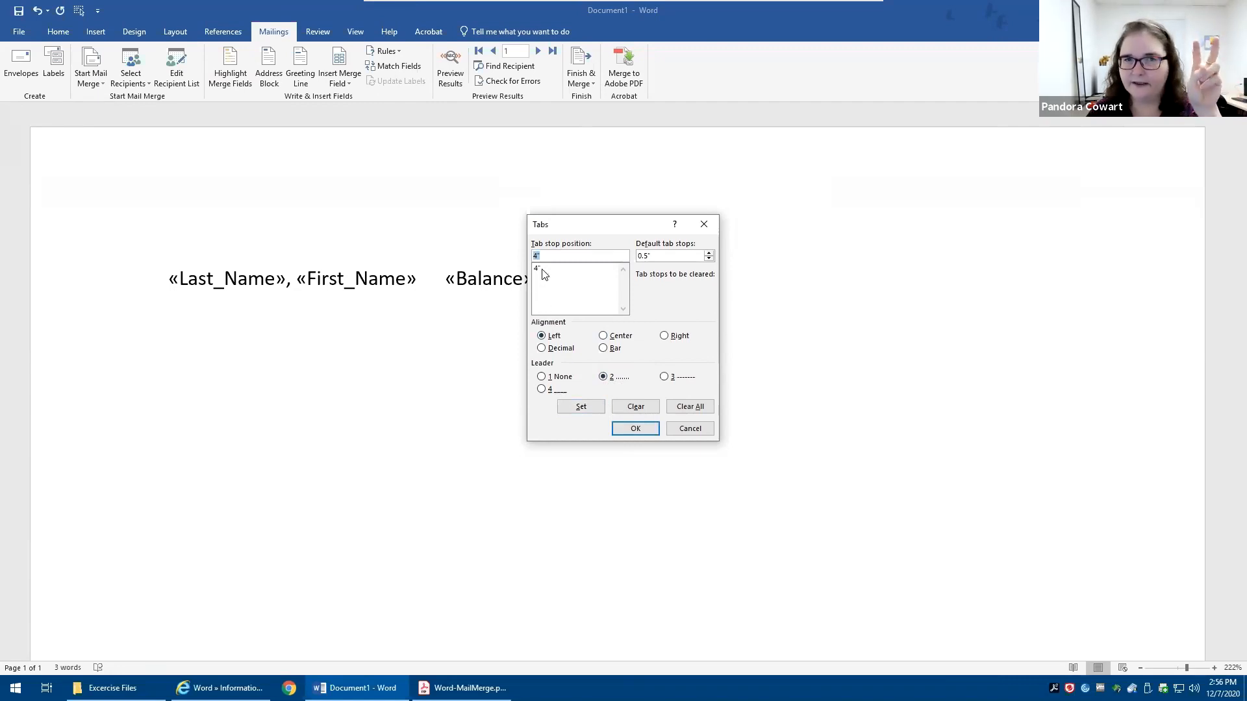
{"action": "left_click", "coordinate": [603, 376]}
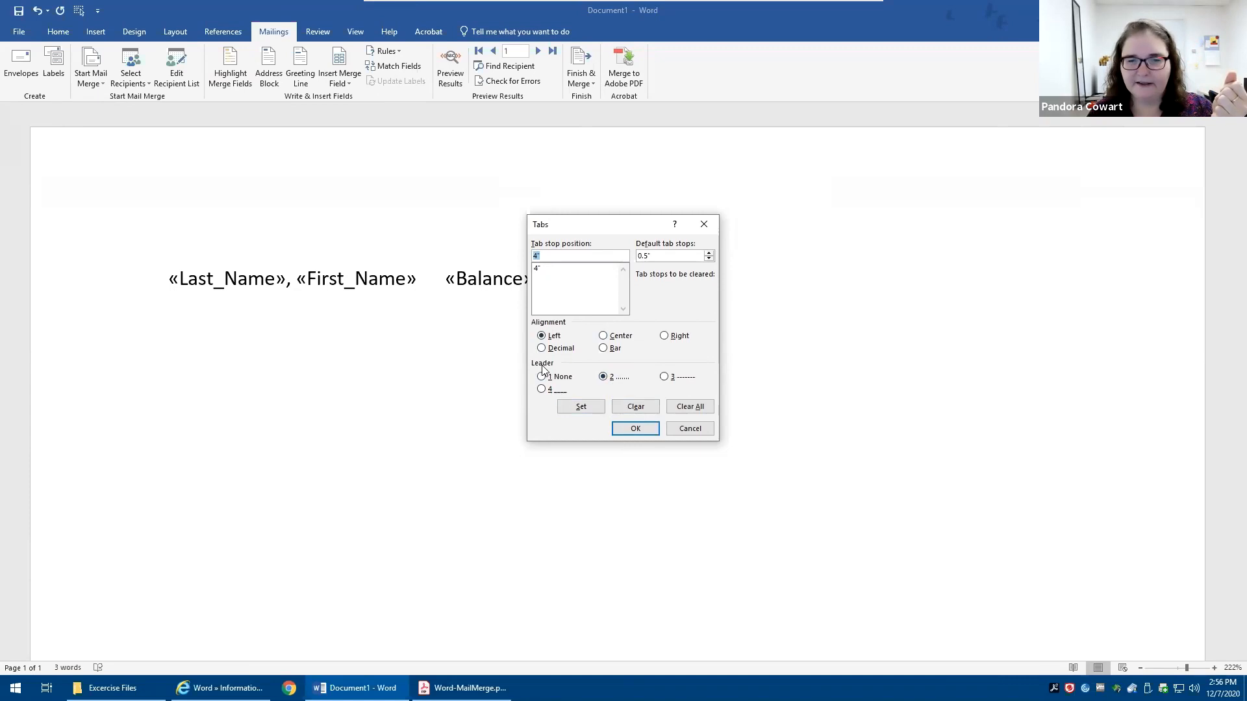
{"action": "left_click", "coordinate": [635, 428]}
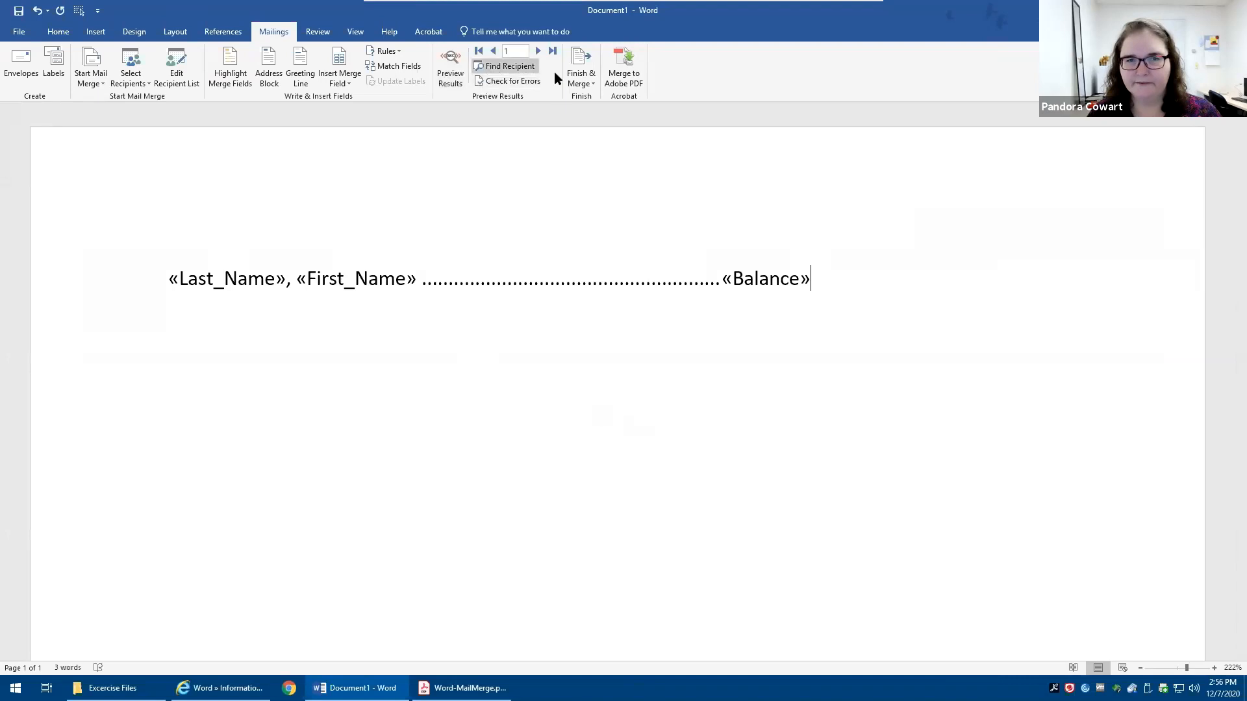
Merge all records of the directory with dotted leaders into a new document.
{"action": "left_click", "coordinate": [581, 76]}
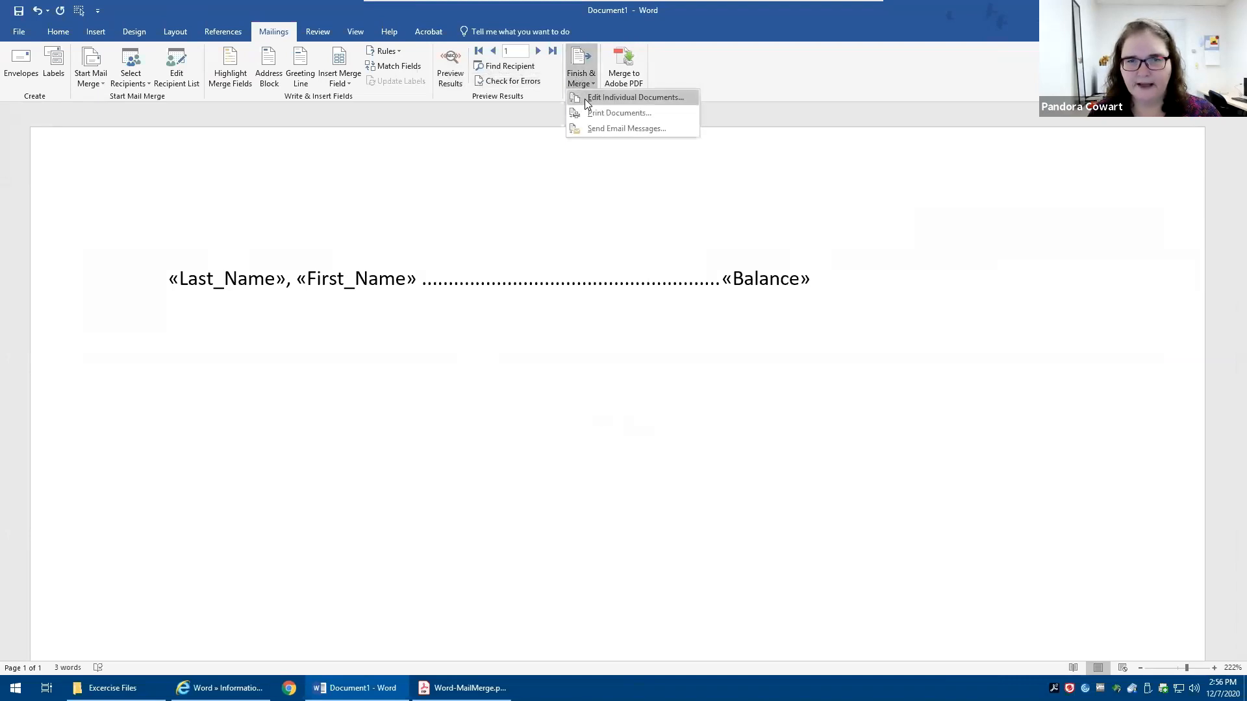
{"action": "left_click", "coordinate": [584, 99]}
{"action": "left_click", "coordinate": [603, 368]}
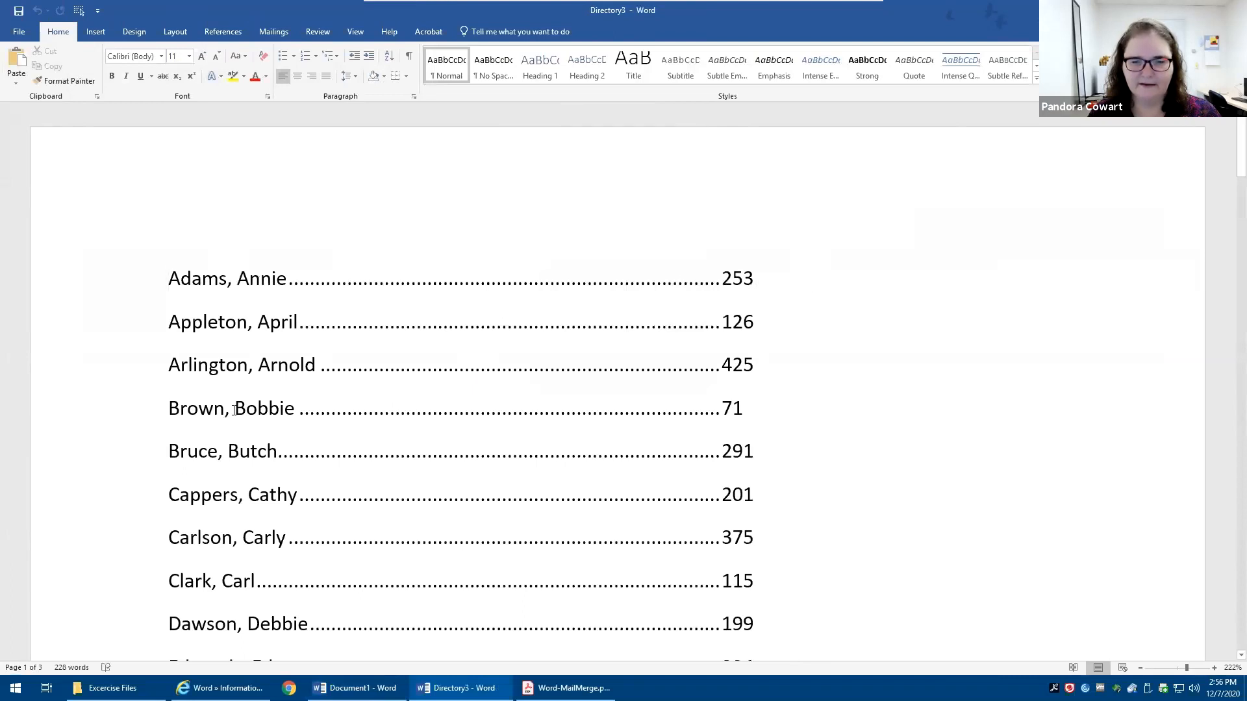
Examine the customer balances across the merged directory, including zero and negative amounts, and close it without saving.
{"action": "scroll", "coordinate": [233, 410], "scroll_direction": "down", "scroll_amount": 15}
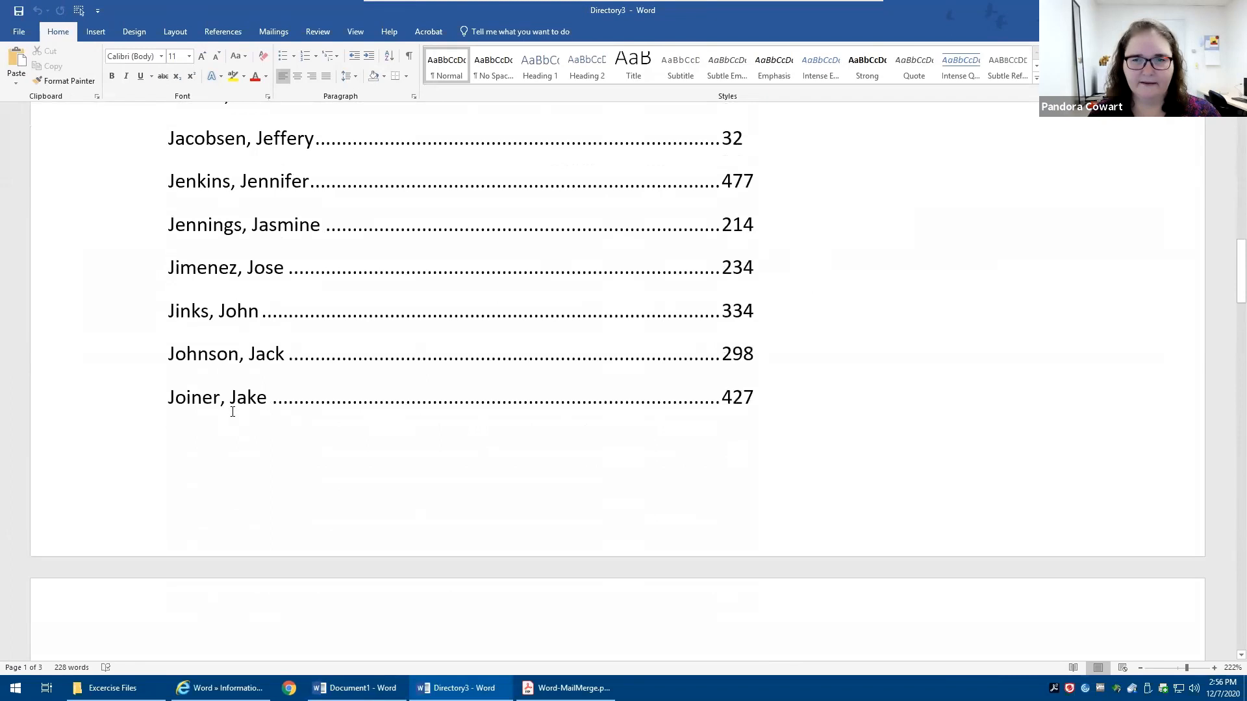
{"action": "scroll", "coordinate": [233, 412], "scroll_direction": "down", "scroll_amount": 5}
{"action": "scroll", "coordinate": [565, 290], "scroll_direction": "down", "scroll_amount": 3}
{"action": "scroll", "coordinate": [623, 231], "scroll_direction": "up", "scroll_amount": 2}
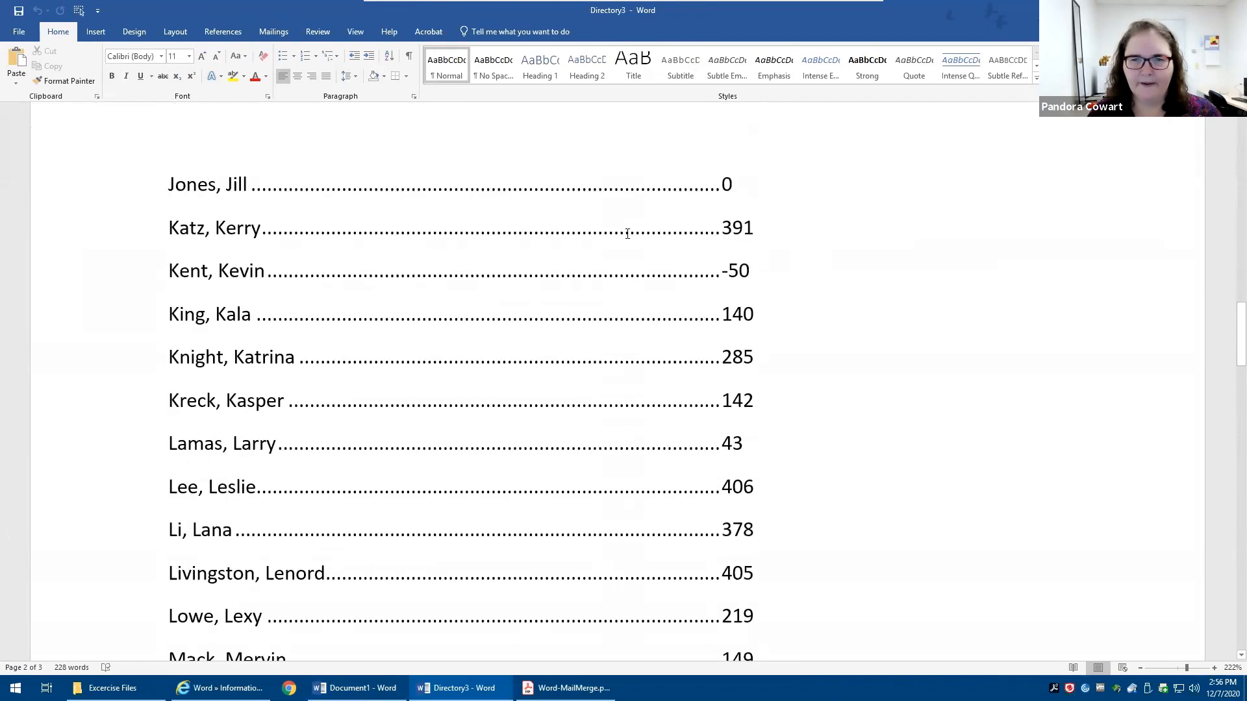
{"action": "triple_click", "coordinate": [660, 255]}
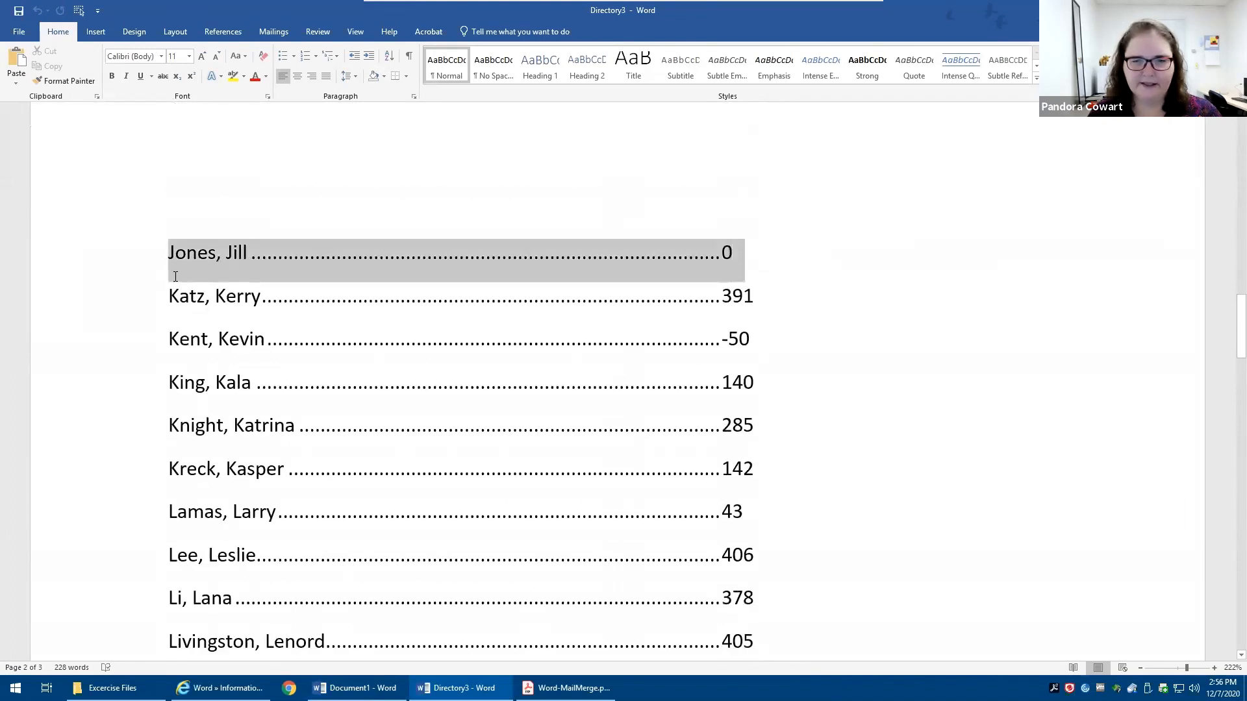
{"action": "left_click_drag", "start_coordinate": [782, 333], "coordinate": [166, 338]}
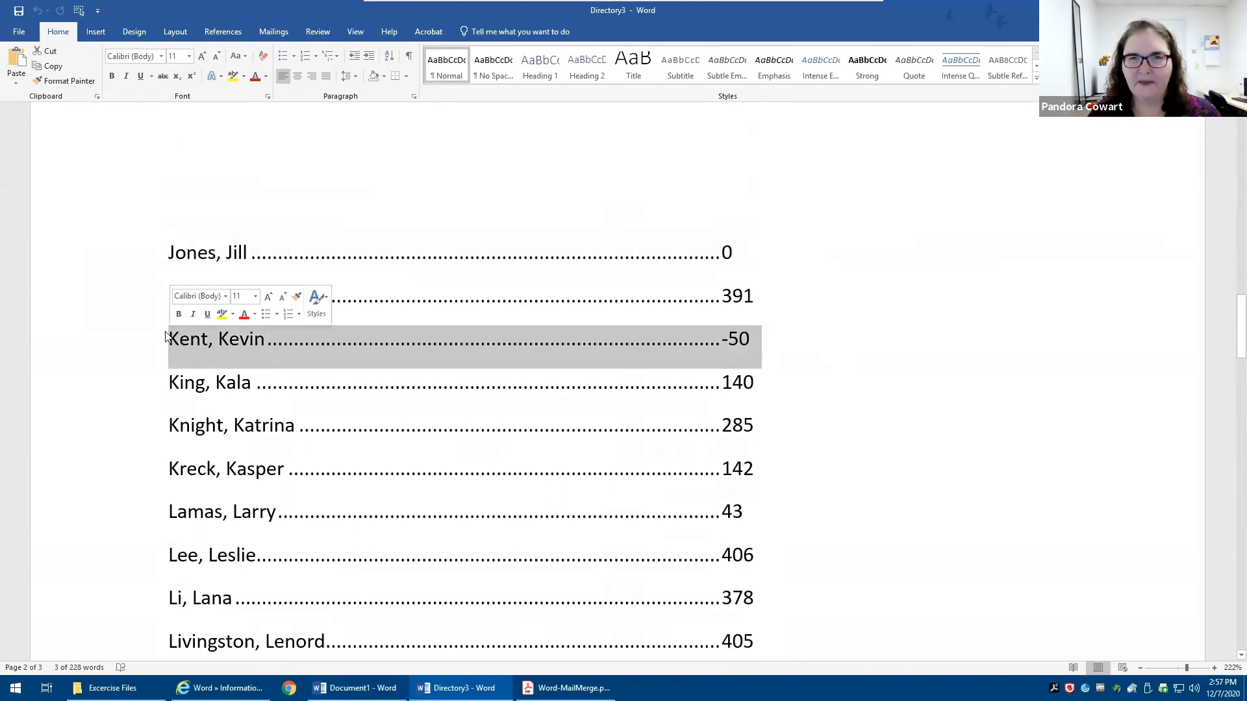
{"action": "left_click", "coordinate": [349, 400]}
{"action": "scroll", "coordinate": [346, 400], "scroll_direction": "up", "scroll_amount": 5}
{"action": "scroll", "coordinate": [346, 400], "scroll_direction": "up", "scroll_amount": 12}
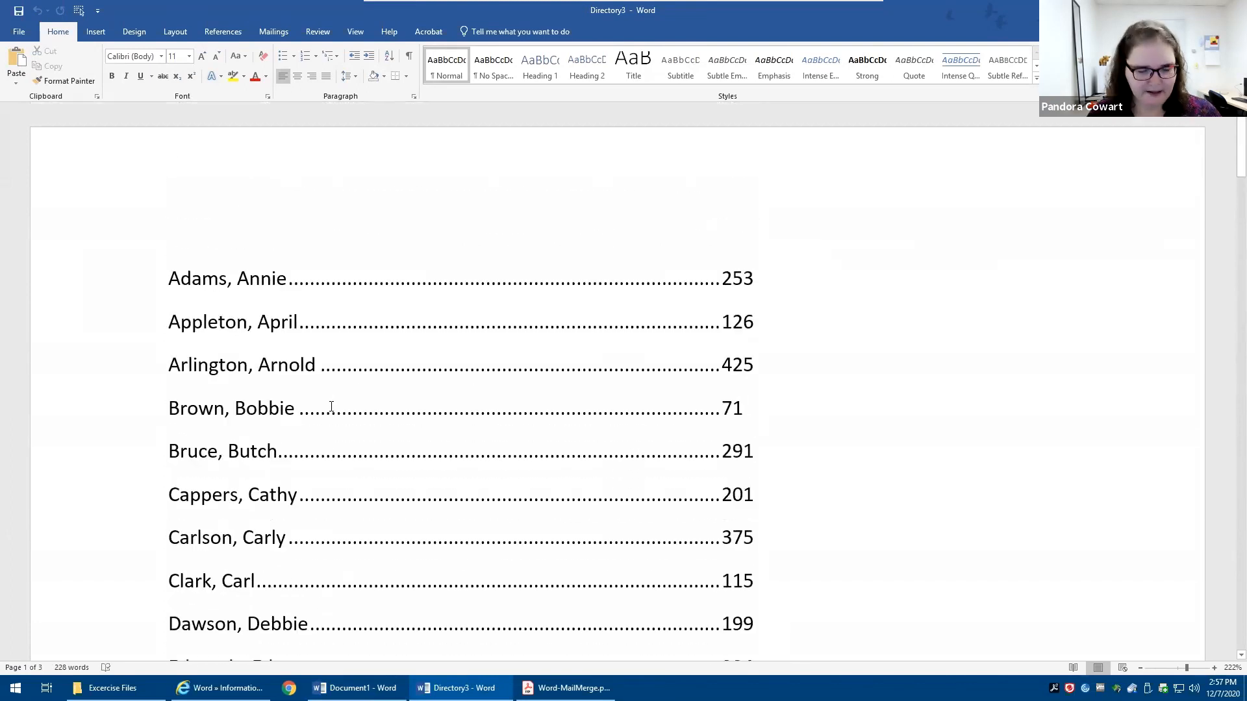
{"action": "key", "text": "ctrl+w"}
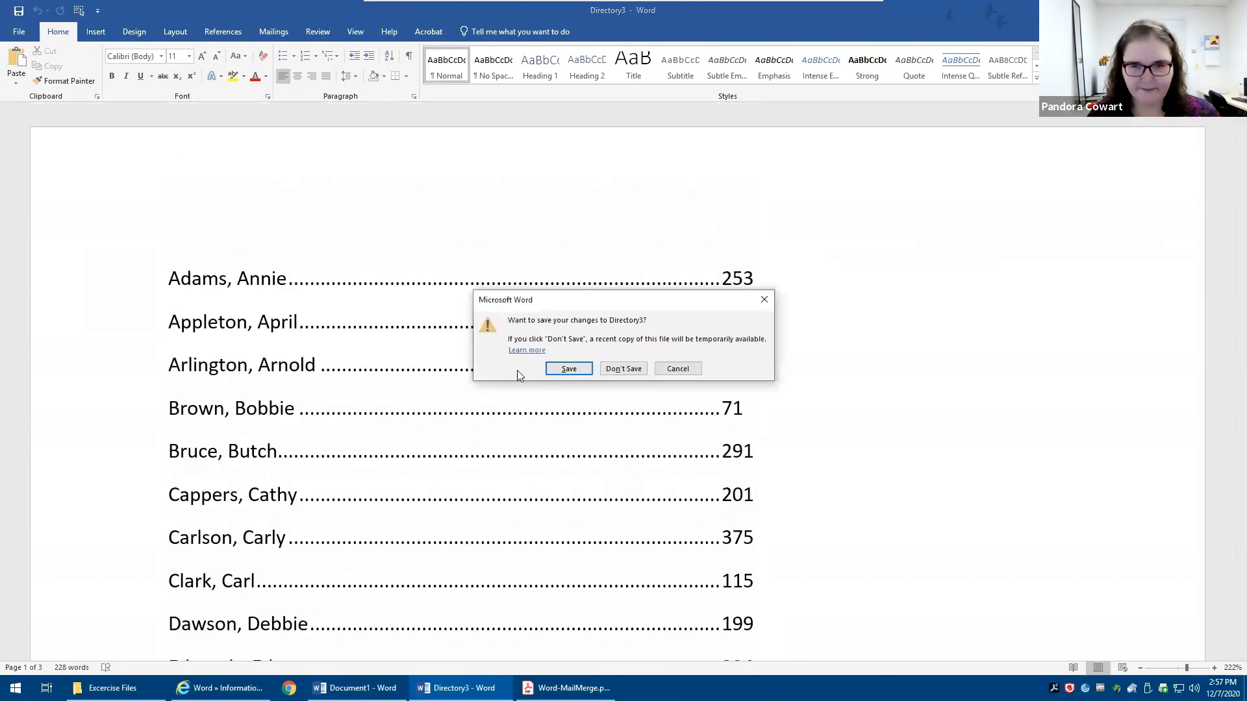
{"action": "left_click", "coordinate": [623, 367]}
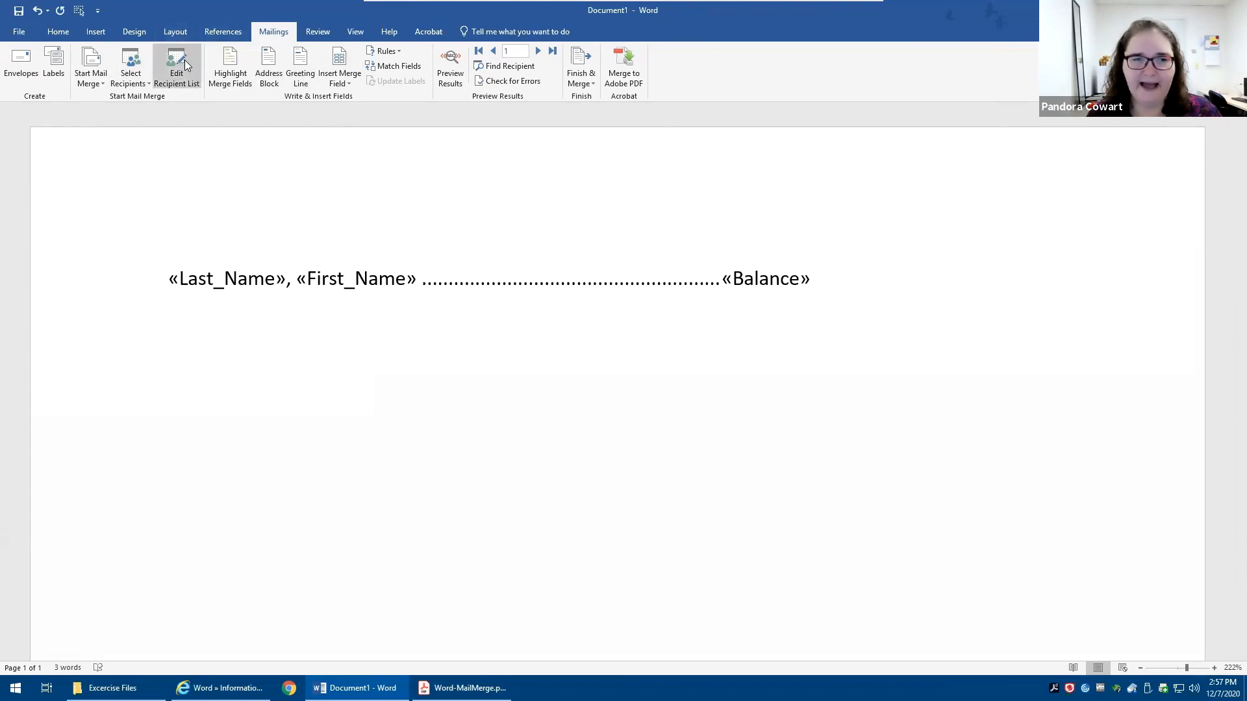
Exclude the two customers whose balances are 0 and -50 from the mail merge recipient list.
{"action": "left_click", "coordinate": [174, 83]}
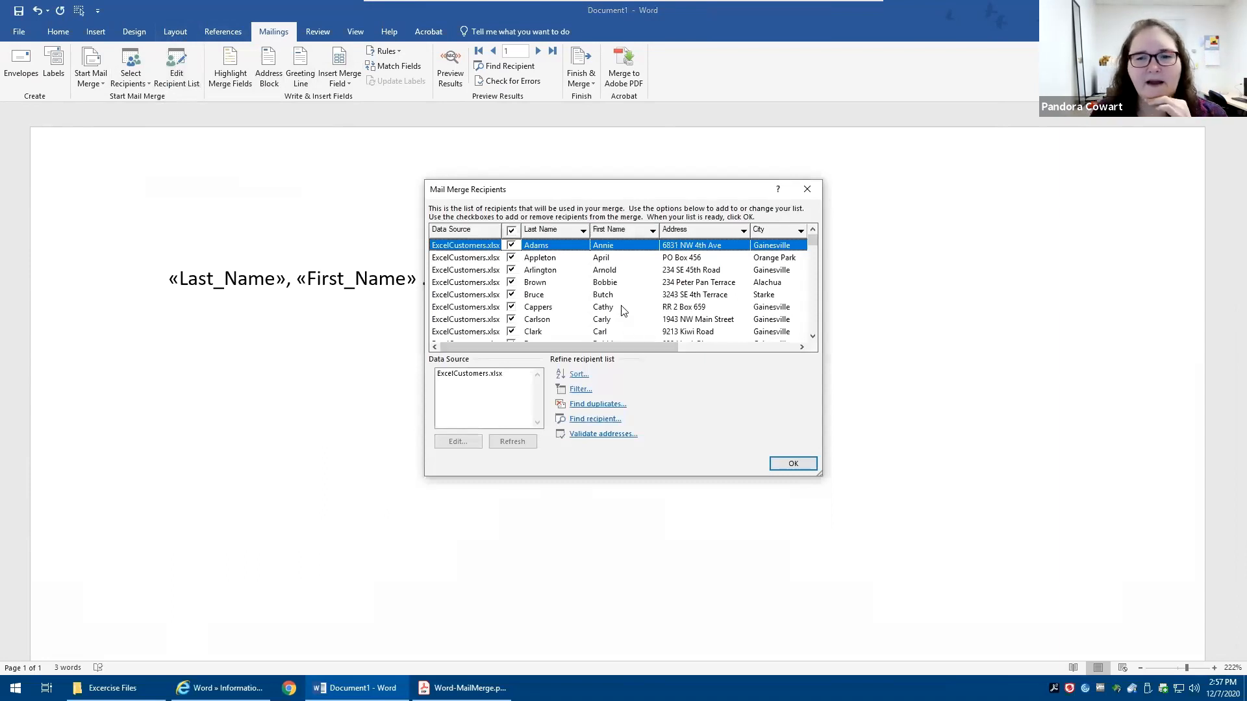
{"action": "scroll", "coordinate": [585, 305], "scroll_direction": "down", "scroll_amount": 5}
{"action": "scroll", "coordinate": [549, 300], "scroll_direction": "down", "scroll_amount": 1}
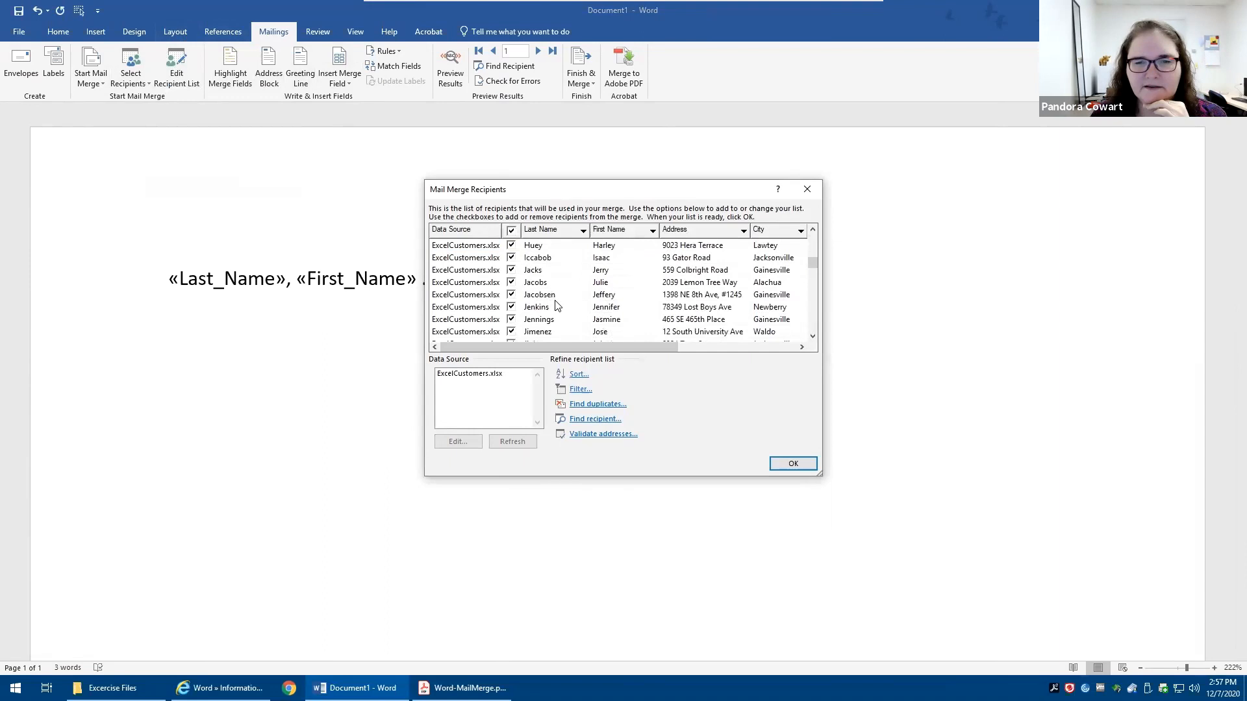
{"action": "scroll", "coordinate": [537, 318], "scroll_direction": "down", "scroll_amount": 1}
{"action": "scroll", "coordinate": [538, 318], "scroll_direction": "down", "scroll_amount": 1}
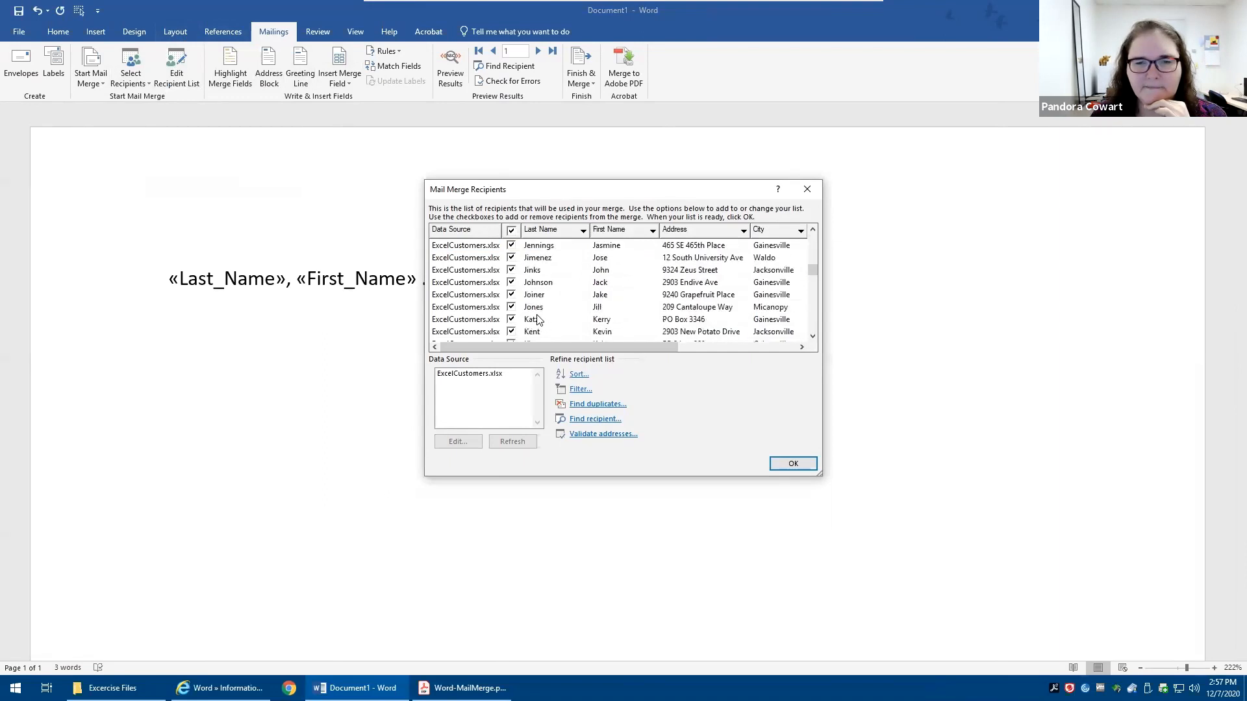
{"action": "left_click", "coordinate": [513, 308]}
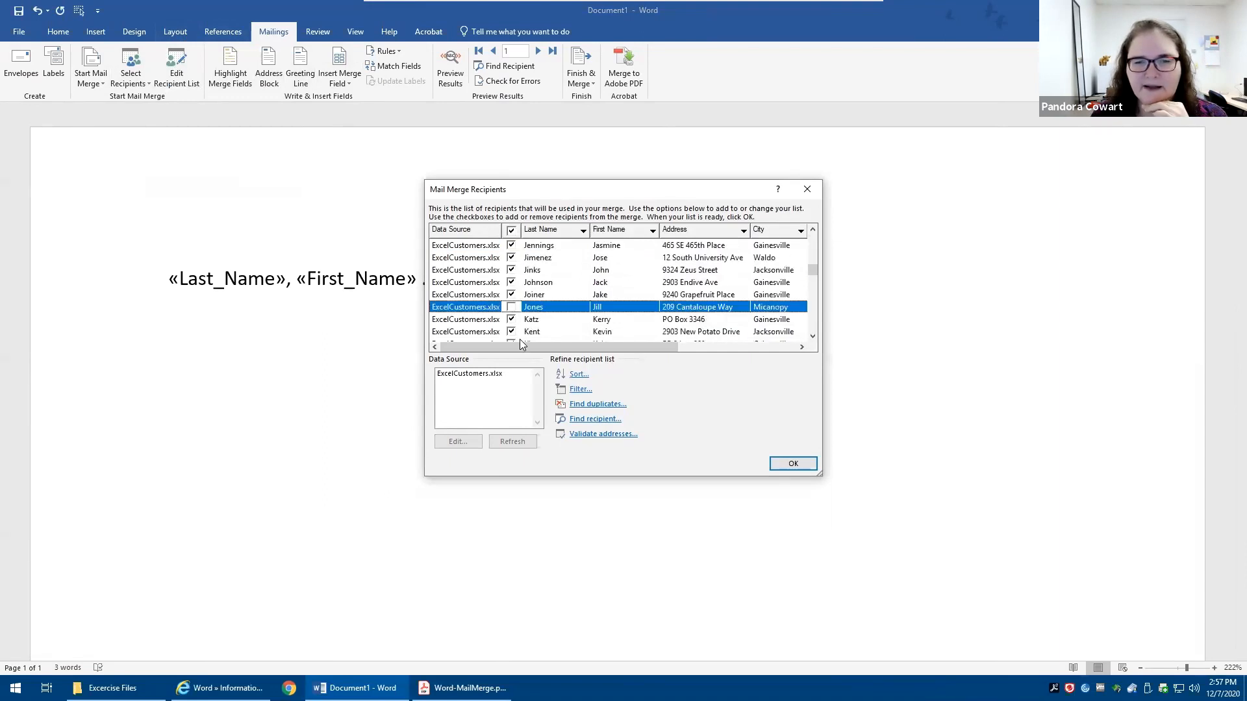
{"action": "left_click", "coordinate": [513, 332]}
{"action": "scroll", "coordinate": [546, 334], "scroll_direction": "down", "scroll_amount": 1}
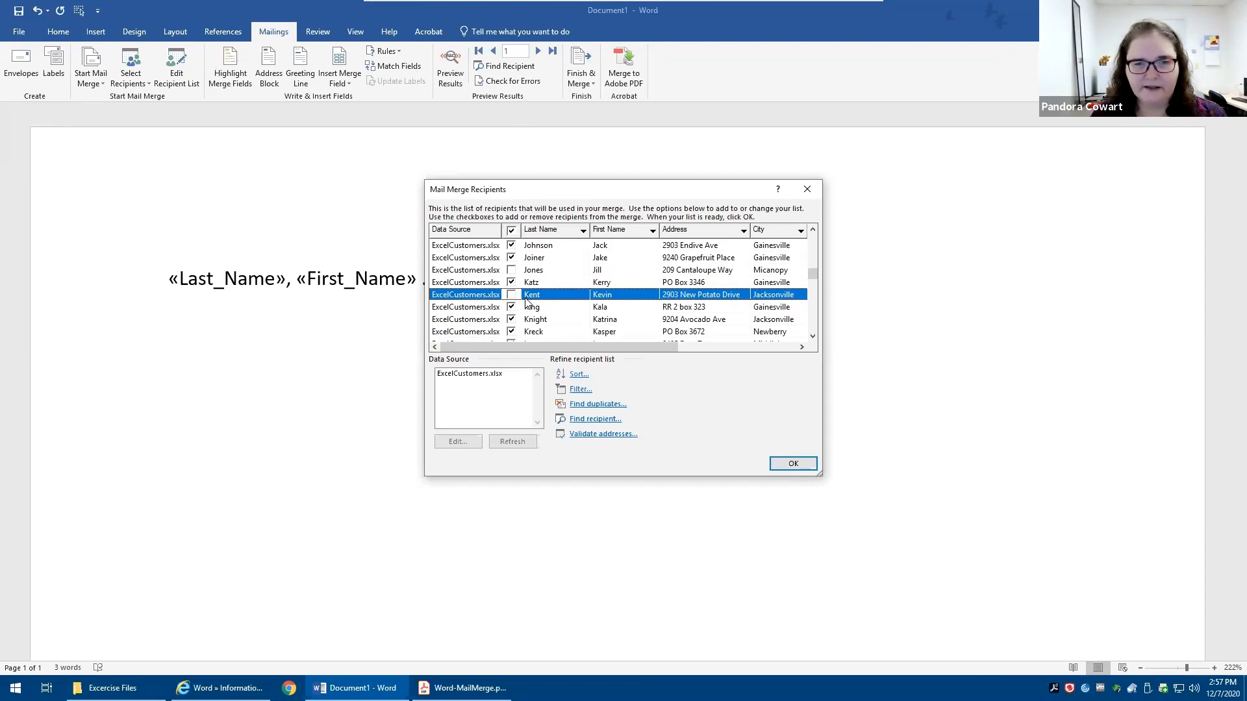
{"action": "left_click_drag", "start_coordinate": [599, 348], "coordinate": [723, 363]}
{"action": "left_click_drag", "start_coordinate": [650, 347], "coordinate": [491, 349]}
{"action": "left_click", "coordinate": [796, 463]}
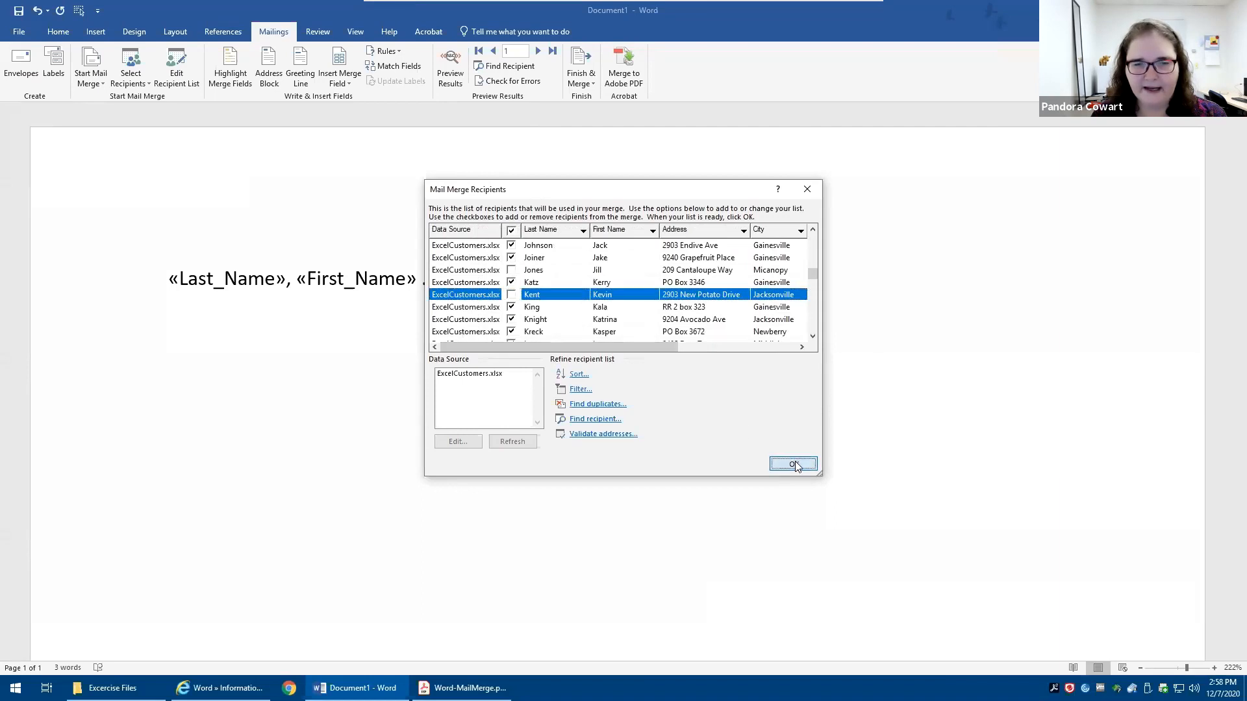
Merge all remaining selected recipients into a new directory document.
{"action": "left_click", "coordinate": [581, 75]}
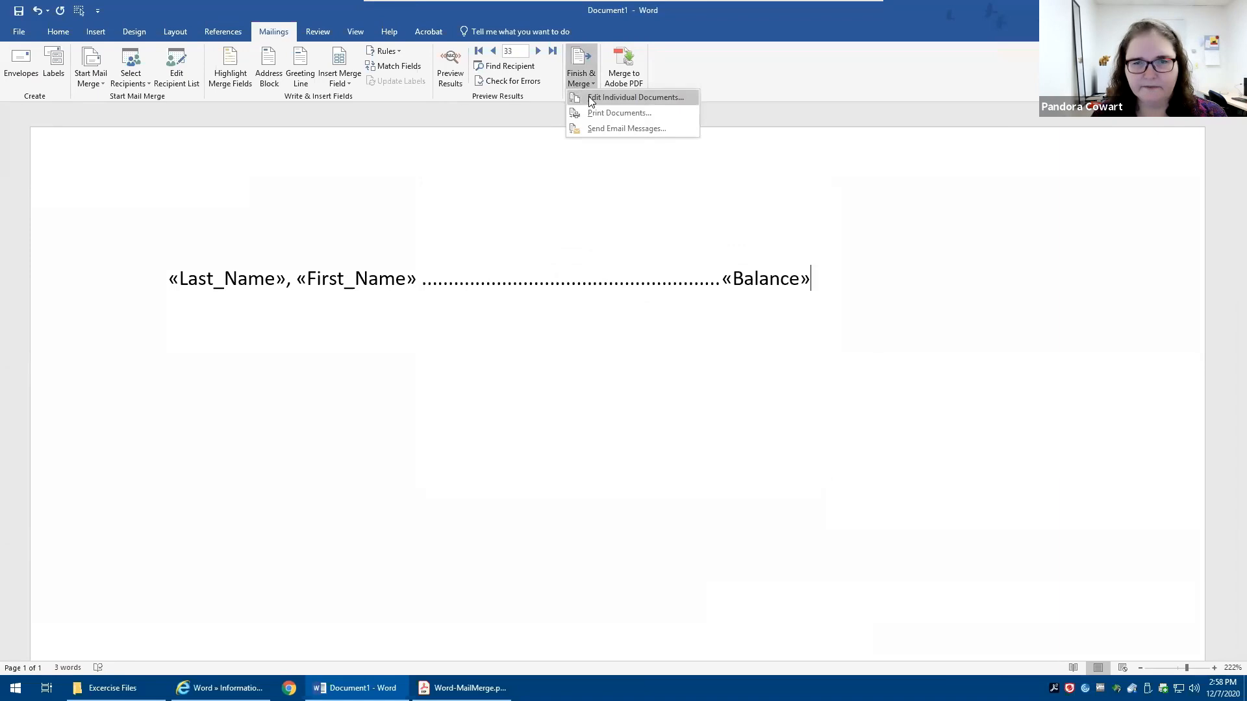
{"action": "left_click", "coordinate": [591, 99]}
{"action": "left_click", "coordinate": [617, 369]}
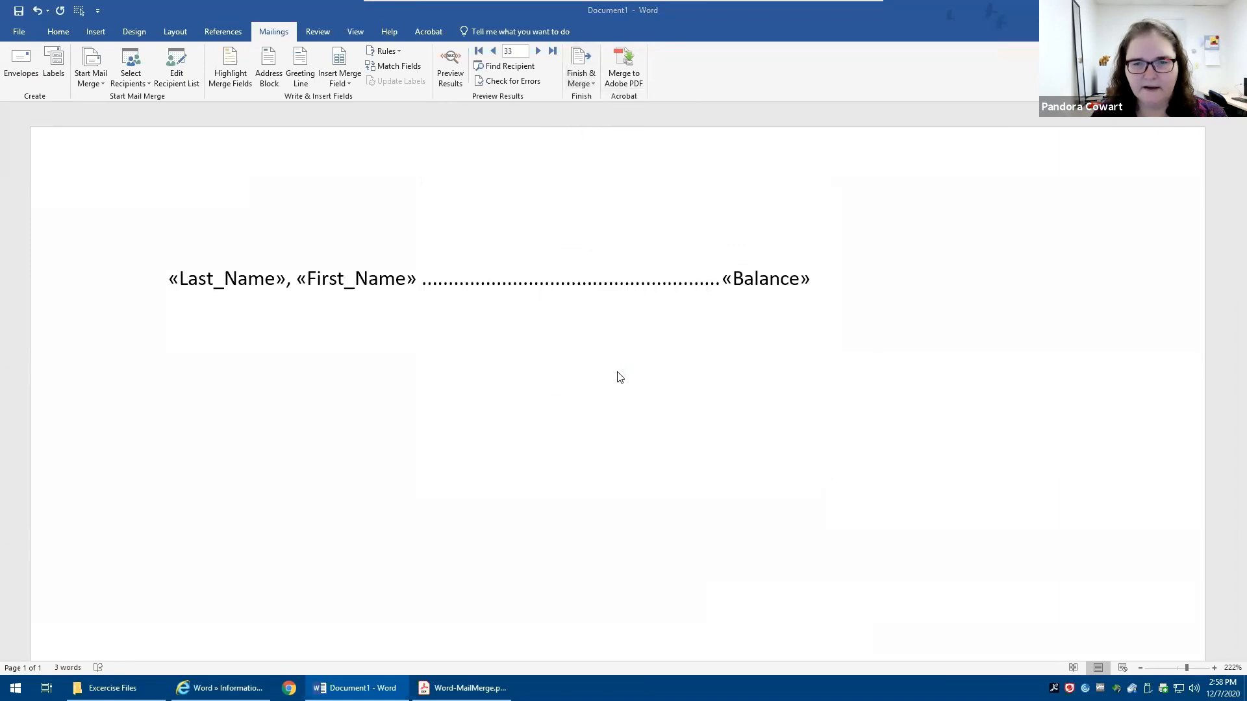
Review the merged directory of remaining recipients across its pages and close it without saving.
{"action": "scroll", "coordinate": [617, 368], "scroll_direction": "down", "scroll_amount": 15}
{"action": "scroll", "coordinate": [613, 395], "scroll_direction": "down", "scroll_amount": 15}
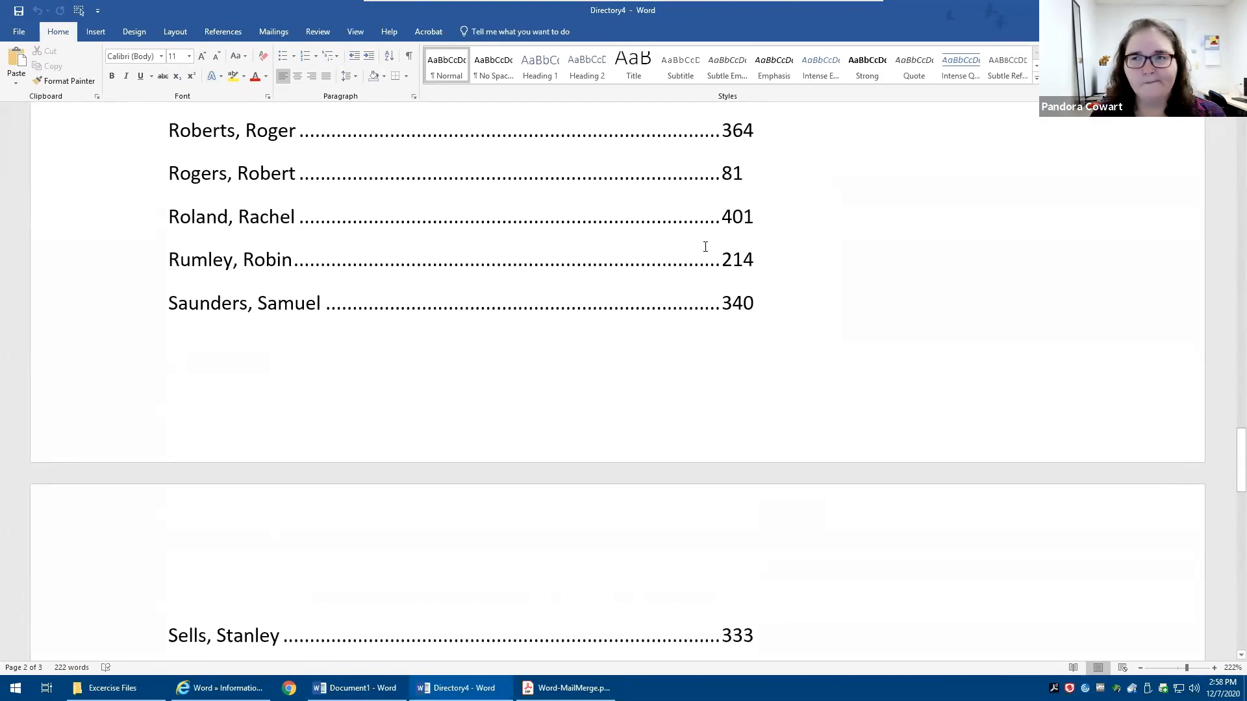
{"action": "left_click", "coordinate": [1231, 9]}
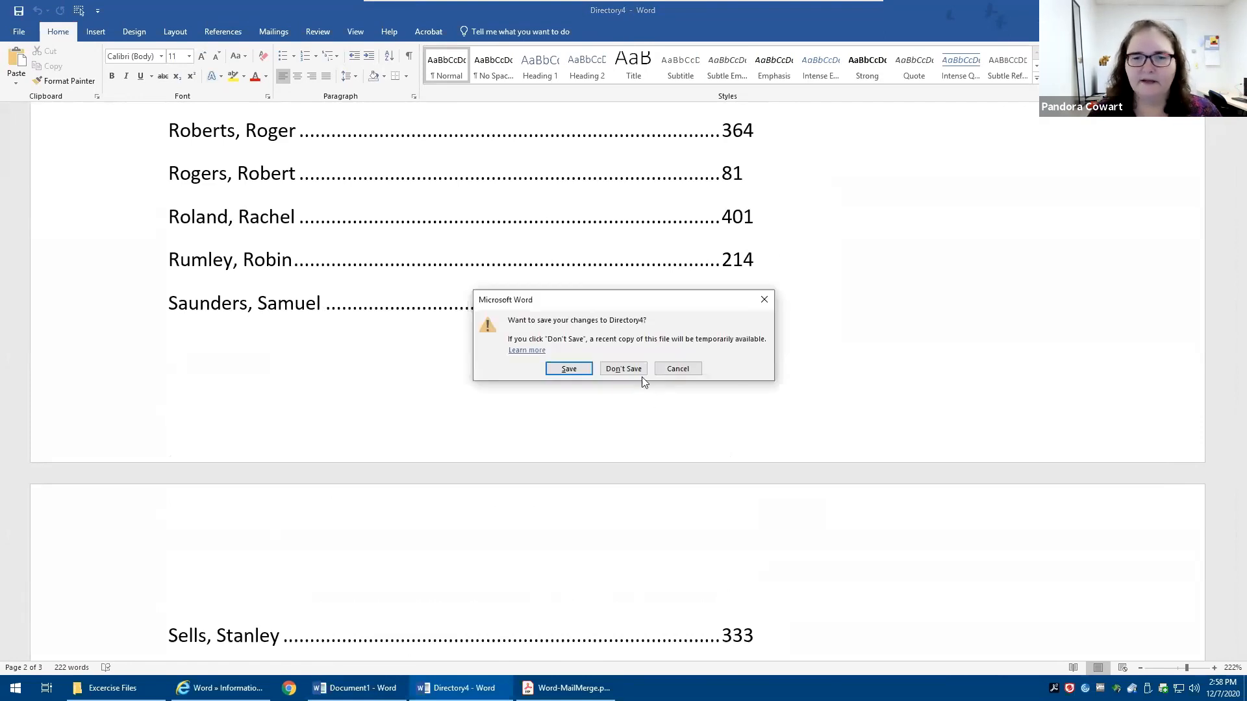
{"action": "left_click", "coordinate": [624, 369]}
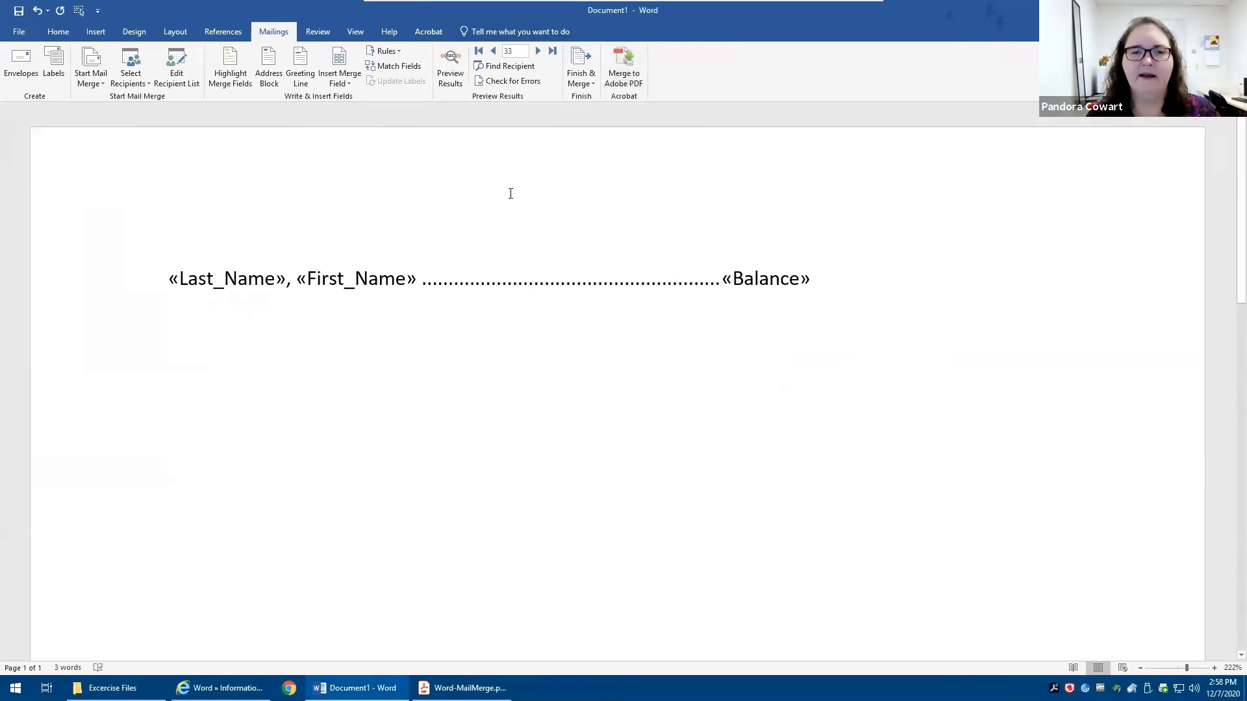
Sort the mail merge recipient list by Balance in ascending order.
{"action": "left_click", "coordinate": [182, 72]}
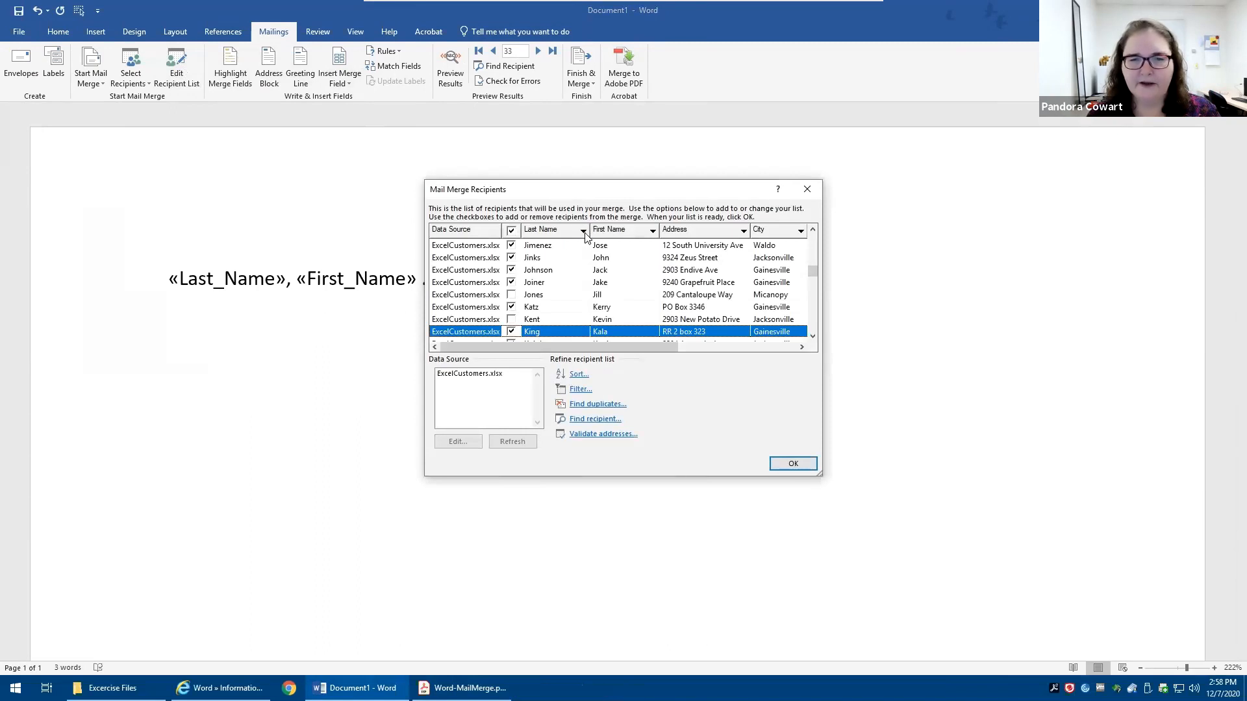
{"action": "left_click", "coordinate": [578, 375]}
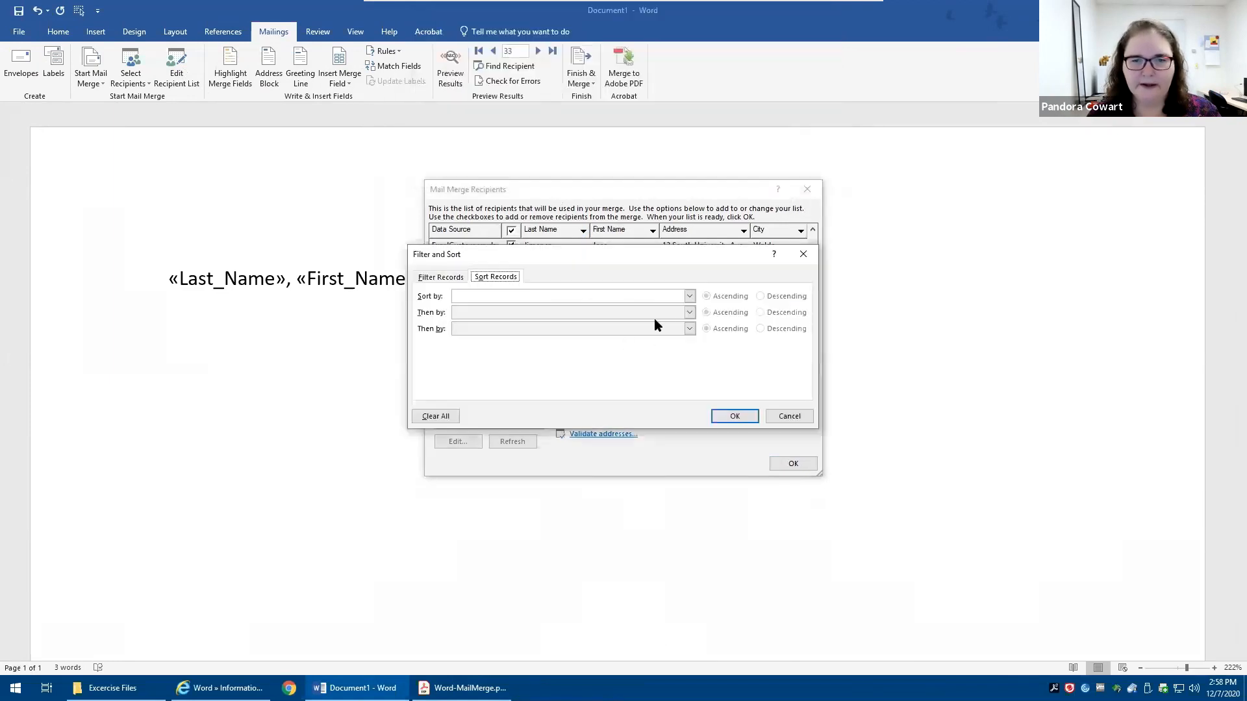
{"action": "left_click", "coordinate": [689, 295]}
{"action": "scroll", "coordinate": [690, 340], "scroll_direction": "down", "scroll_amount": 3}
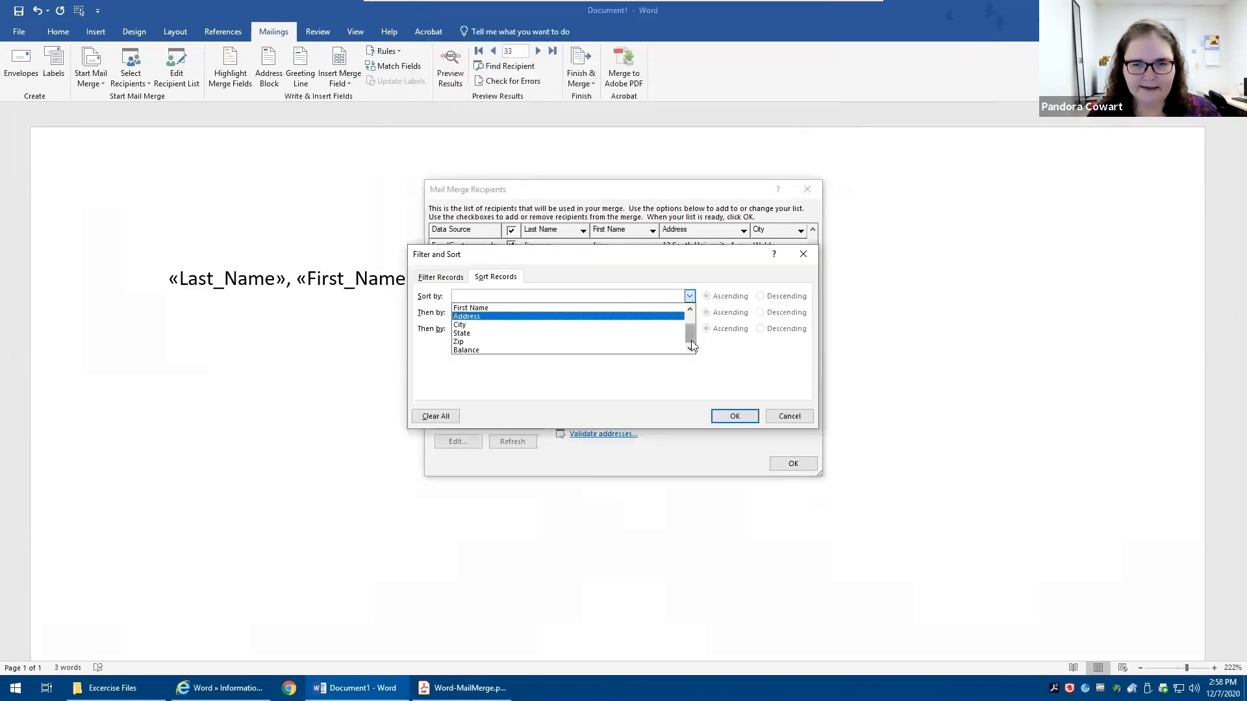
{"action": "left_click", "coordinate": [488, 351]}
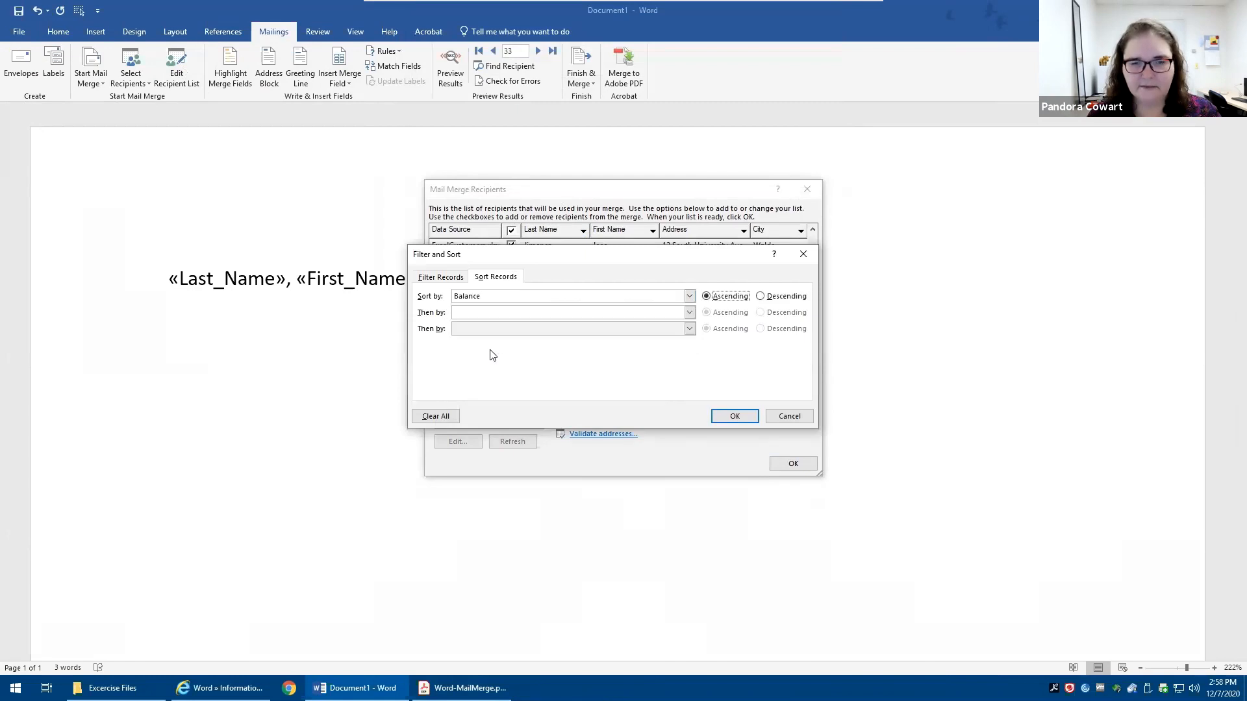
{"action": "left_click", "coordinate": [735, 416]}
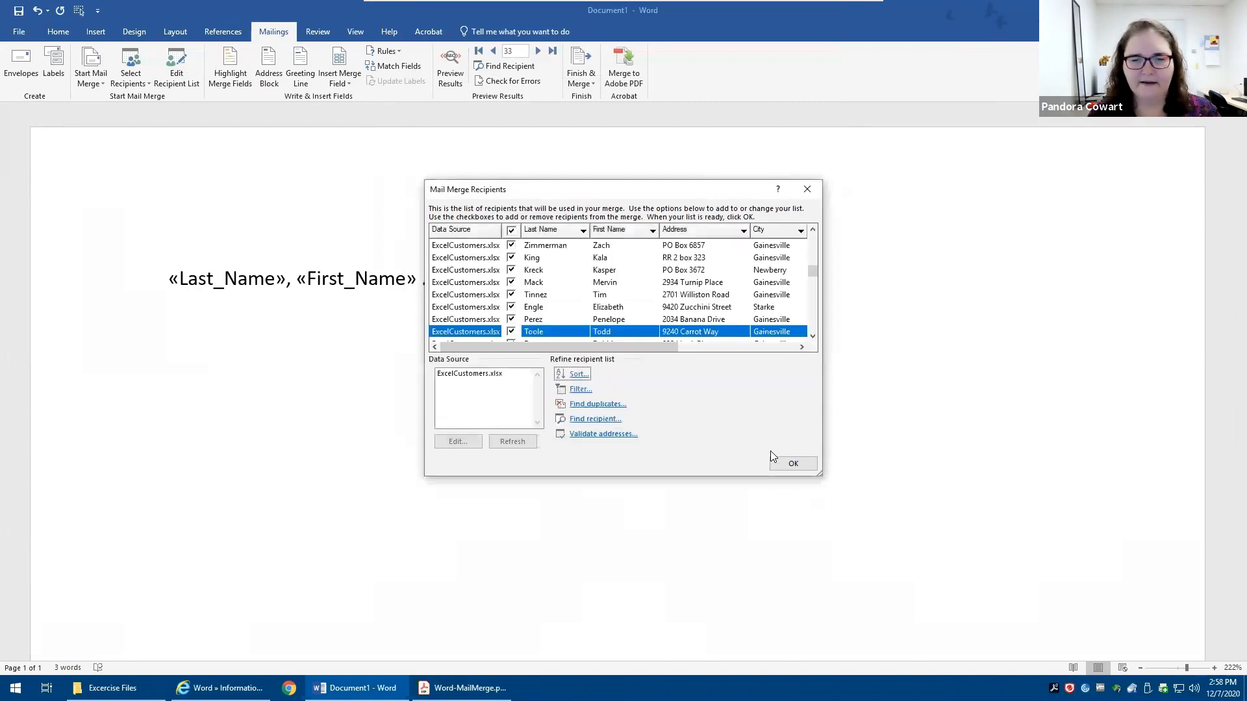
{"action": "left_click", "coordinate": [785, 464]}
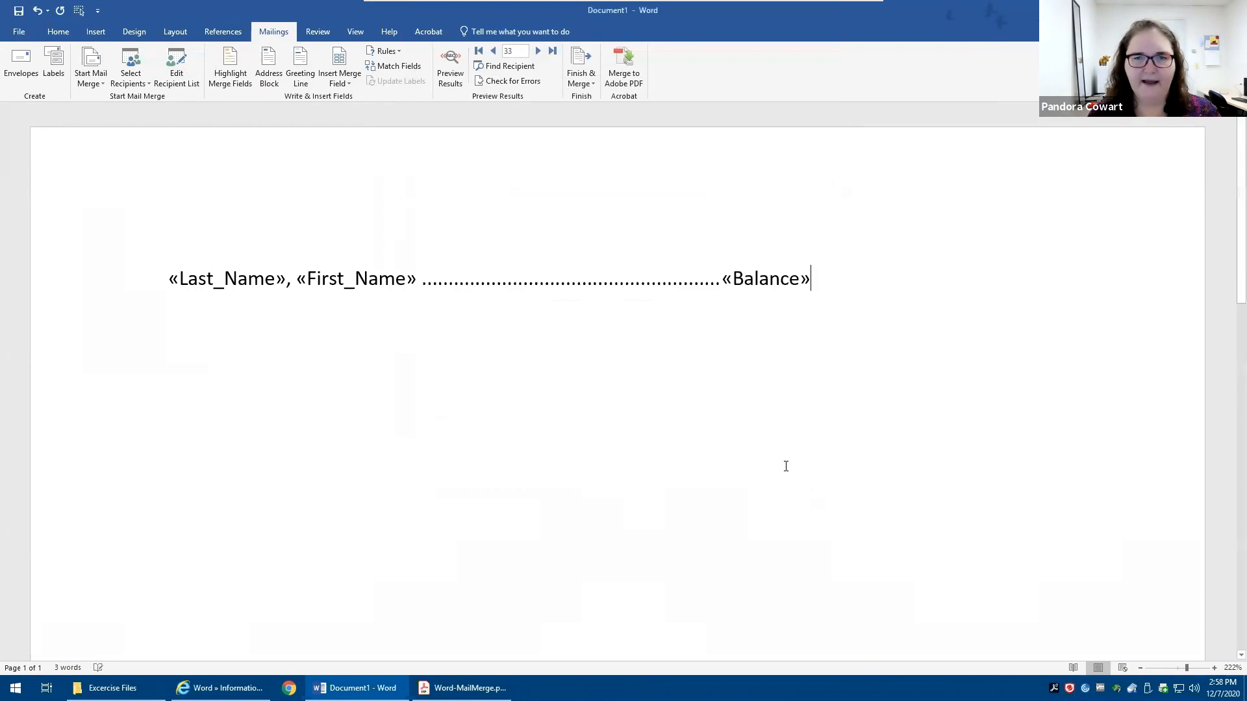
Merge all records of the balance-sorted directory into a new document.
{"action": "left_click", "coordinate": [580, 71]}
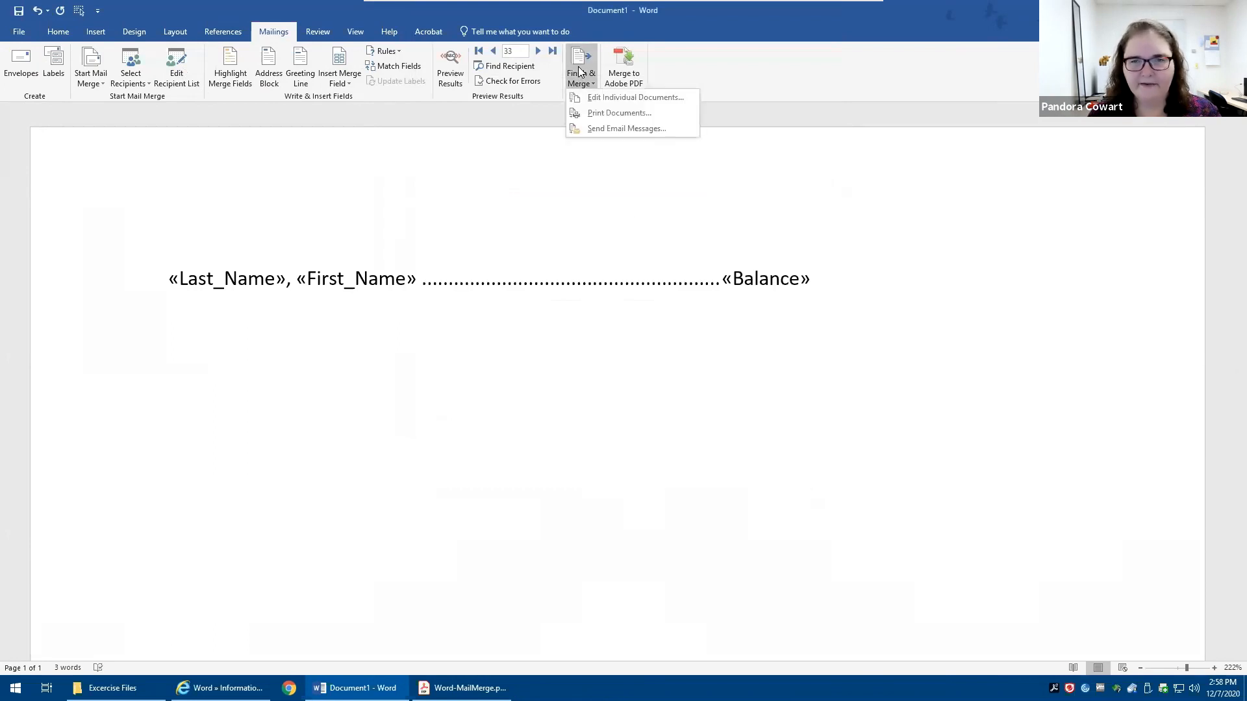
{"action": "left_click", "coordinate": [612, 98]}
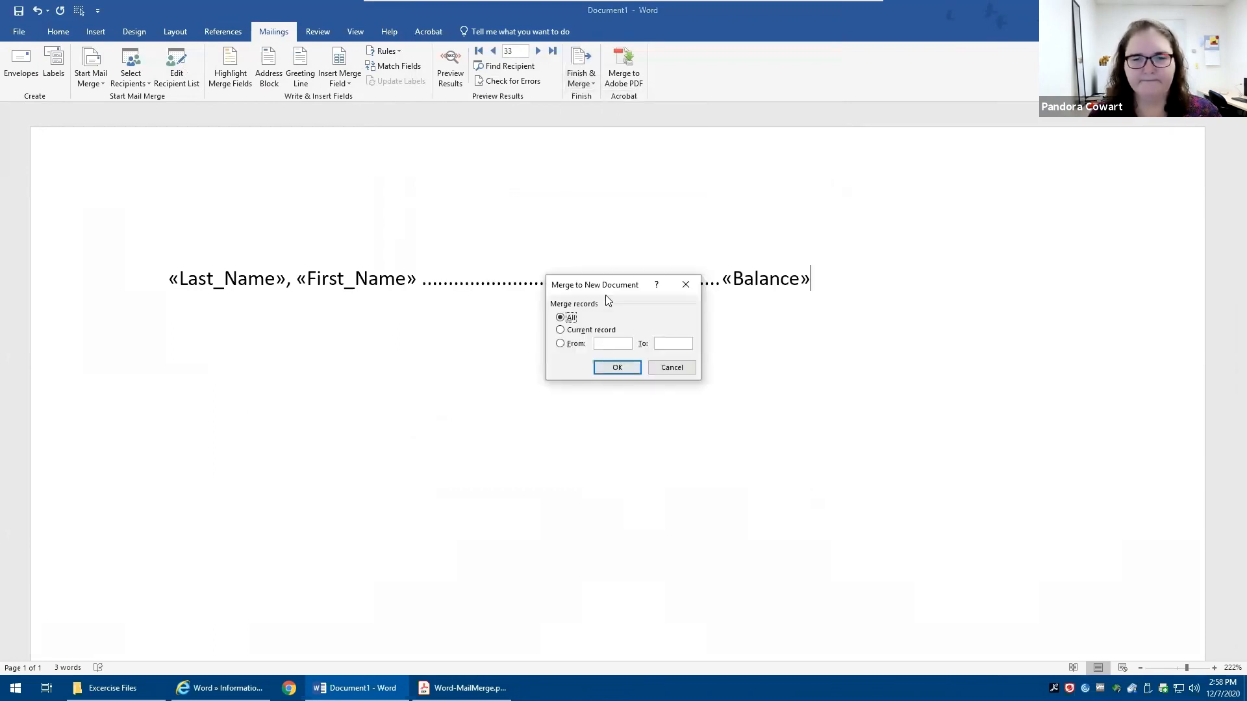
{"action": "left_click", "coordinate": [614, 369]}
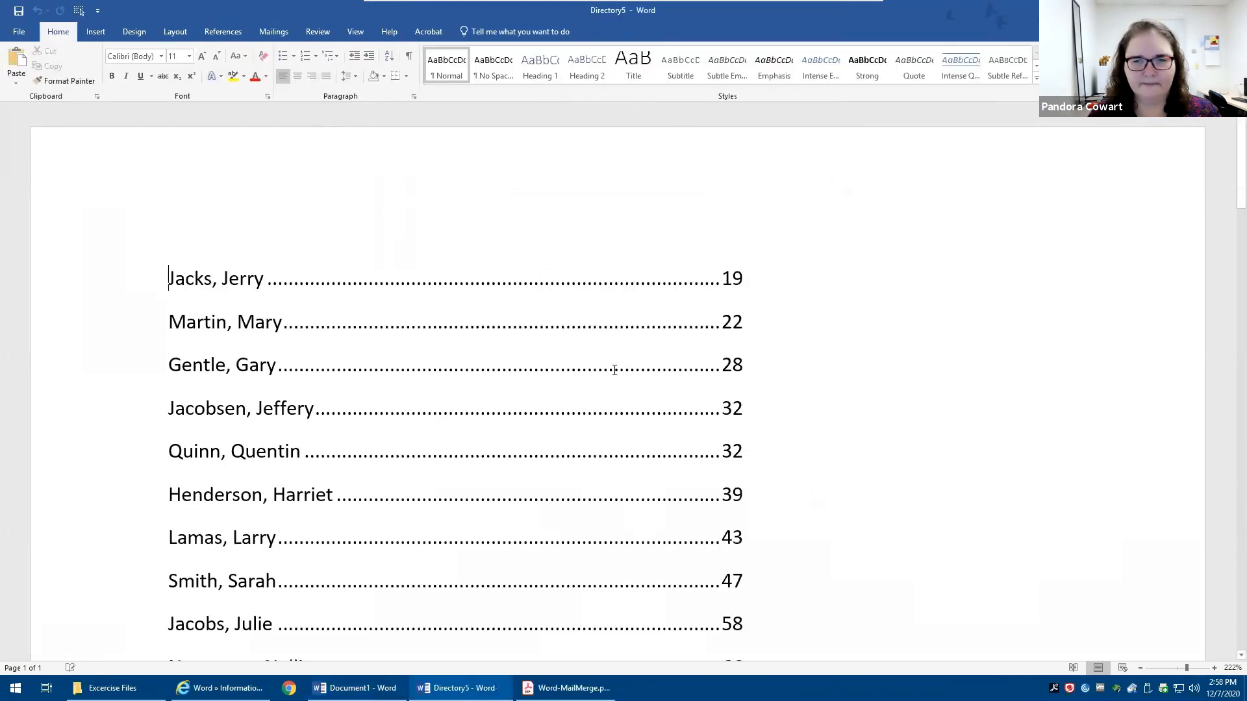
Examine the order of the customer balances across the pages of the merged directory.
{"action": "scroll", "coordinate": [730, 325], "scroll_direction": "down", "scroll_amount": 10}
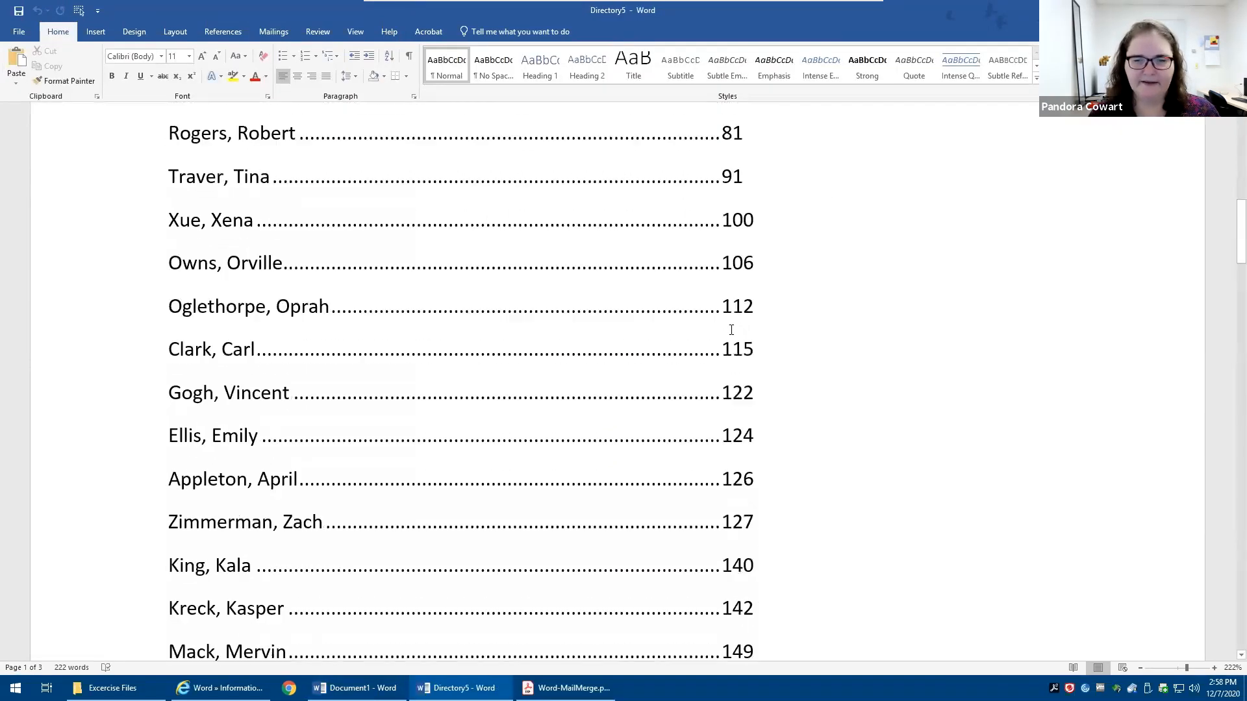
{"action": "scroll", "coordinate": [731, 330], "scroll_direction": "down", "scroll_amount": 3}
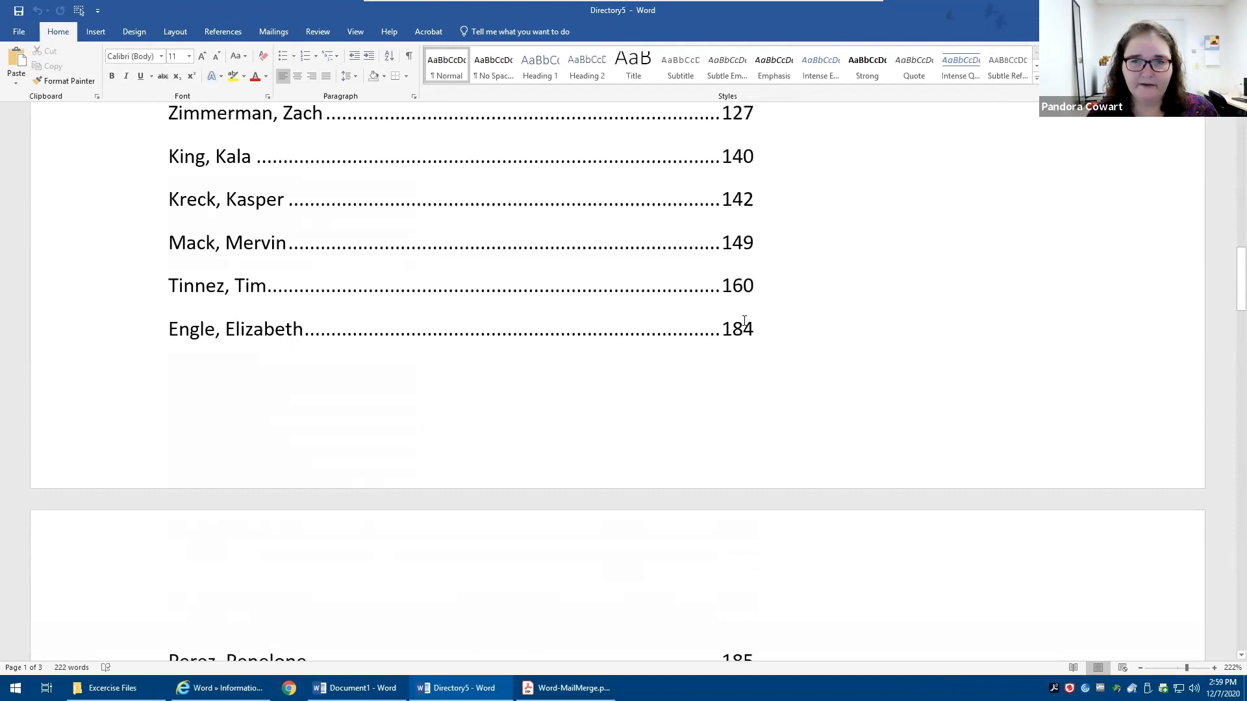
{"action": "scroll", "coordinate": [741, 318], "scroll_direction": "down", "scroll_amount": 3}
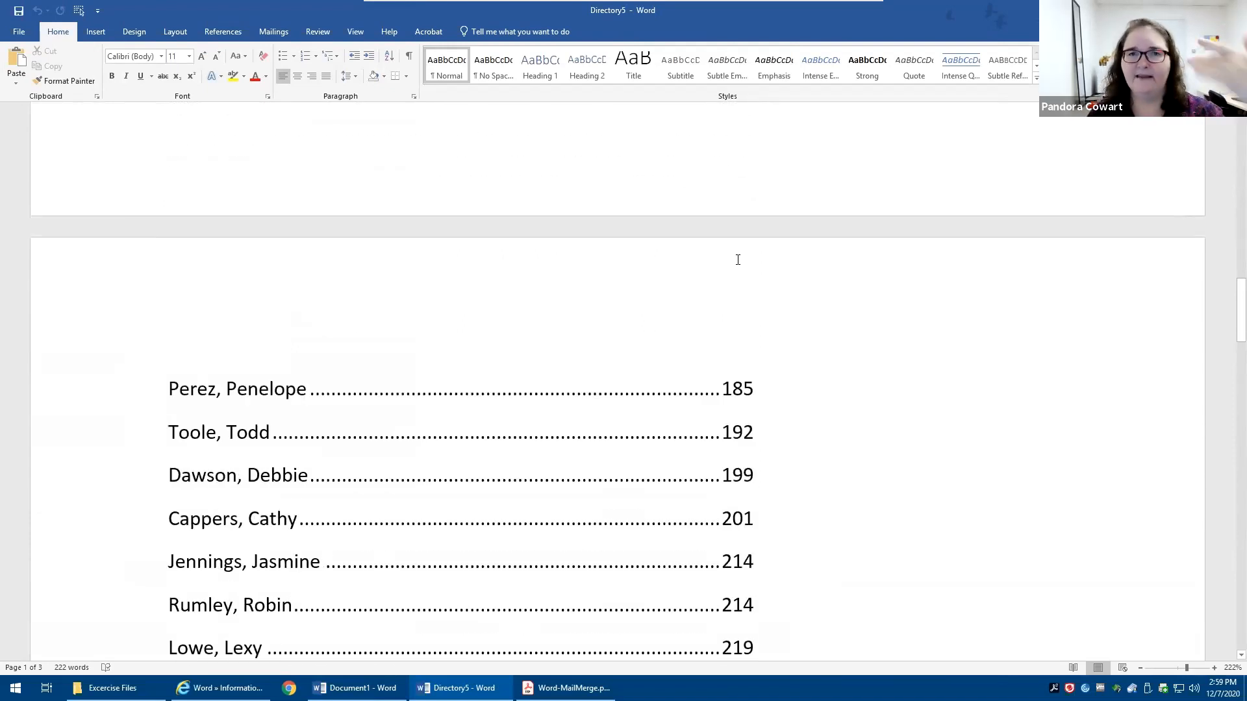
{"action": "scroll", "coordinate": [724, 262], "scroll_direction": "down", "scroll_amount": 3}
{"action": "scroll", "coordinate": [724, 261], "scroll_direction": "down", "scroll_amount": 18}
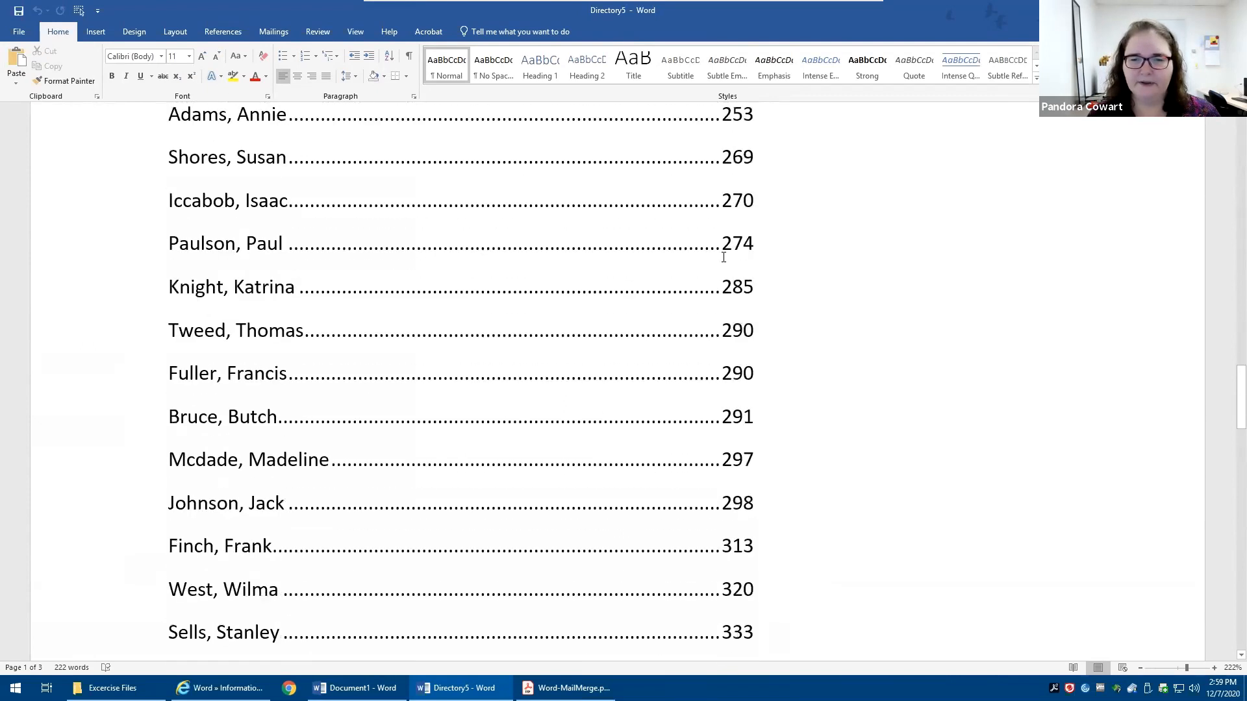
{"action": "scroll", "coordinate": [725, 258], "scroll_direction": "down", "scroll_amount": 4}
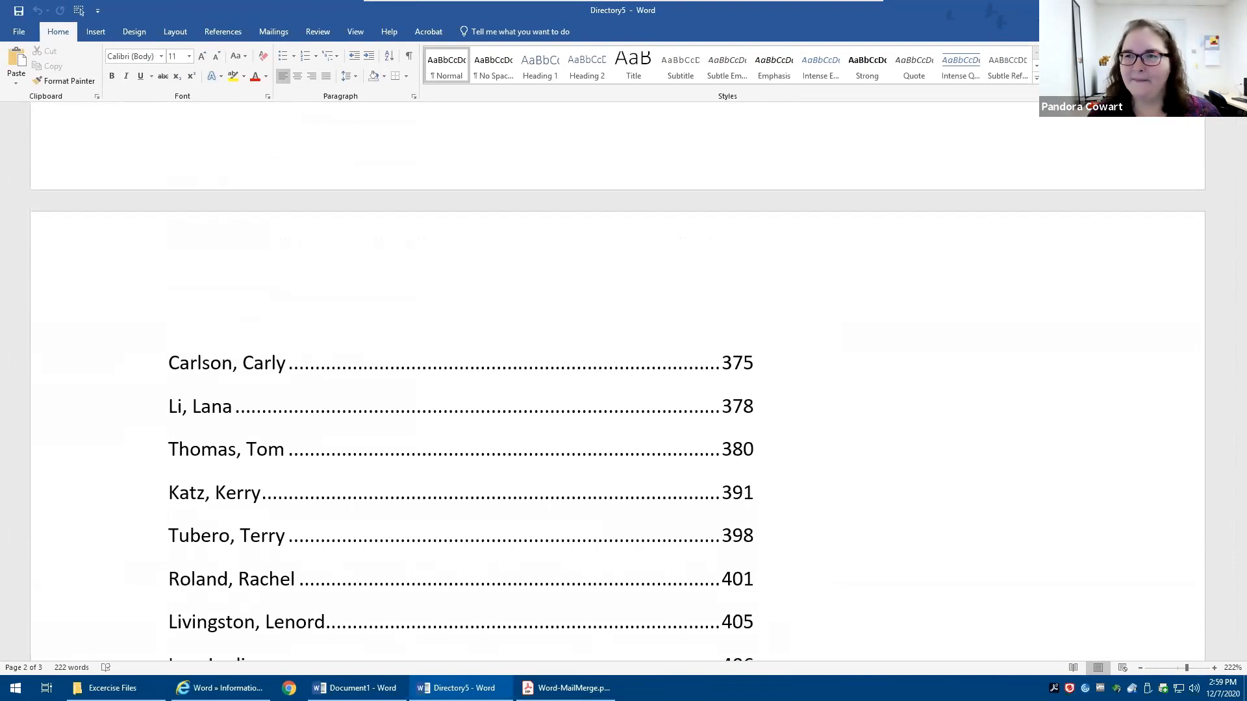
Close the merged directory and the main directory document without saving either one.
{"action": "key", "text": "ctrl+w"}
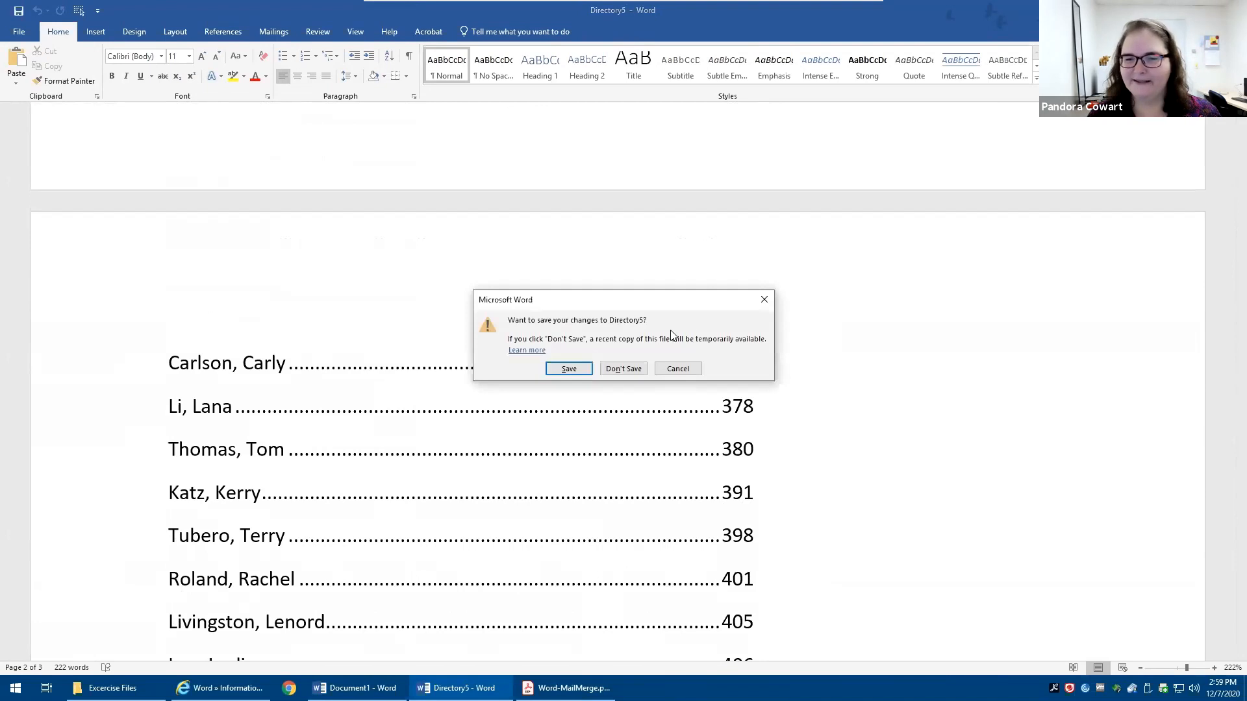
{"action": "left_click", "coordinate": [612, 373]}
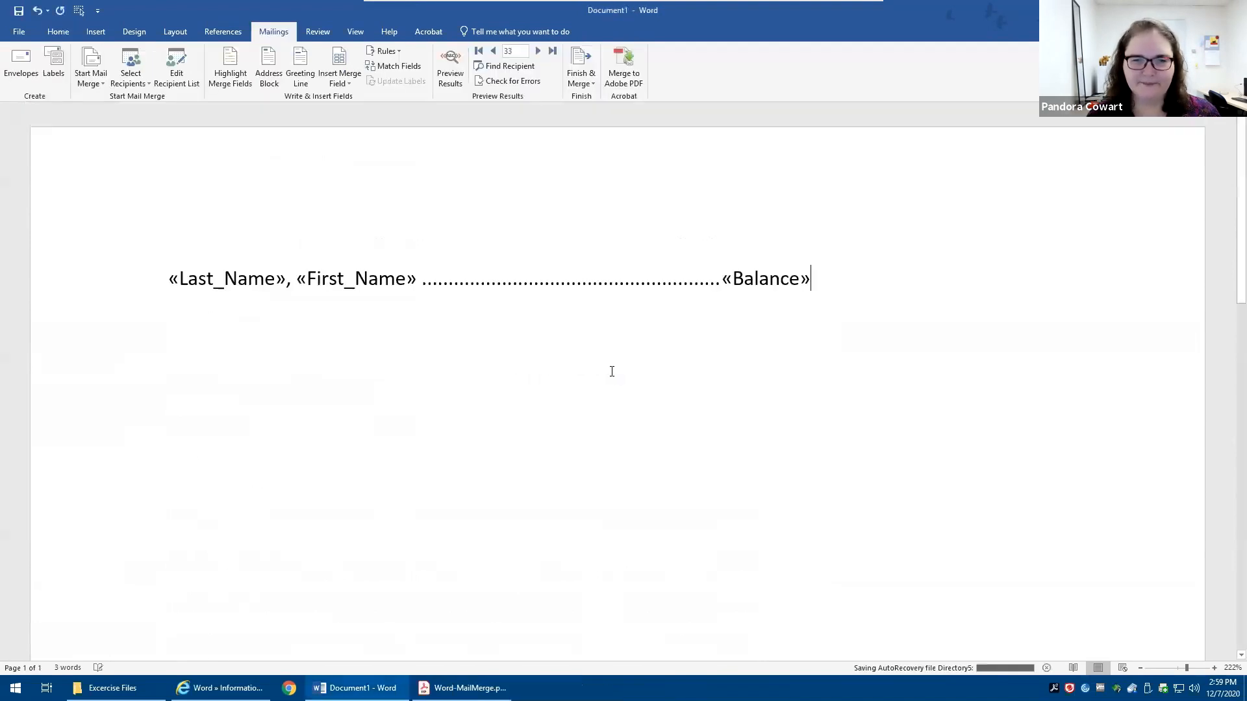
{"action": "key", "text": "ctrl+w"}
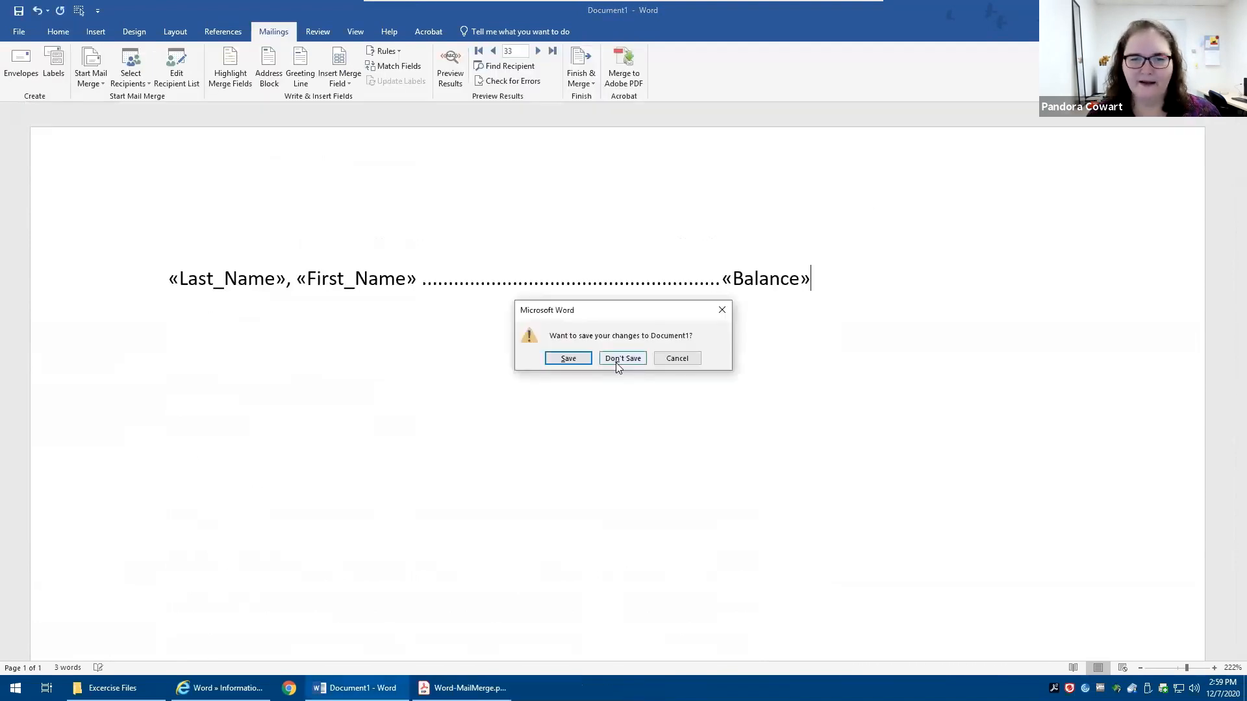
{"action": "left_click", "coordinate": [633, 358]}
Switch to the Word Mail Merge 1 presentation in PowerPoint and select the whole evaluation link on the slide.
{"action": "mouse_move", "coordinate": [818, 9]}
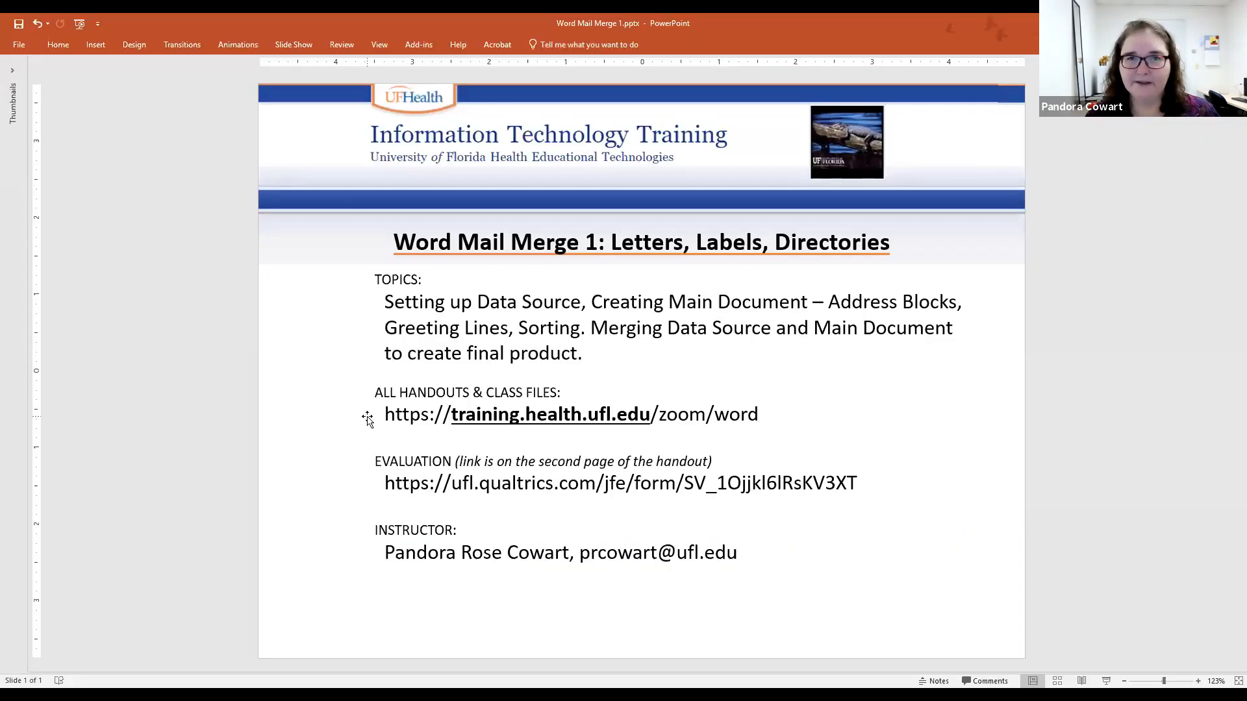
{"action": "left_click", "coordinate": [388, 485]}
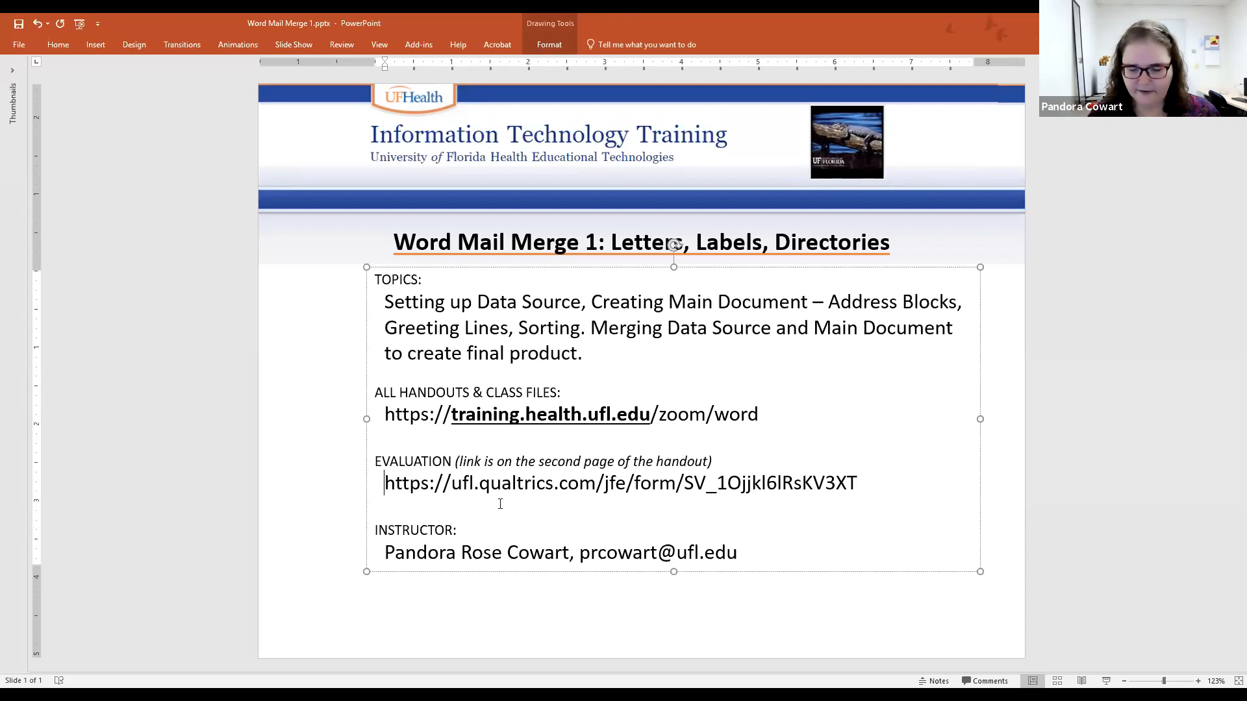
{"action": "key", "text": "shift+End"}
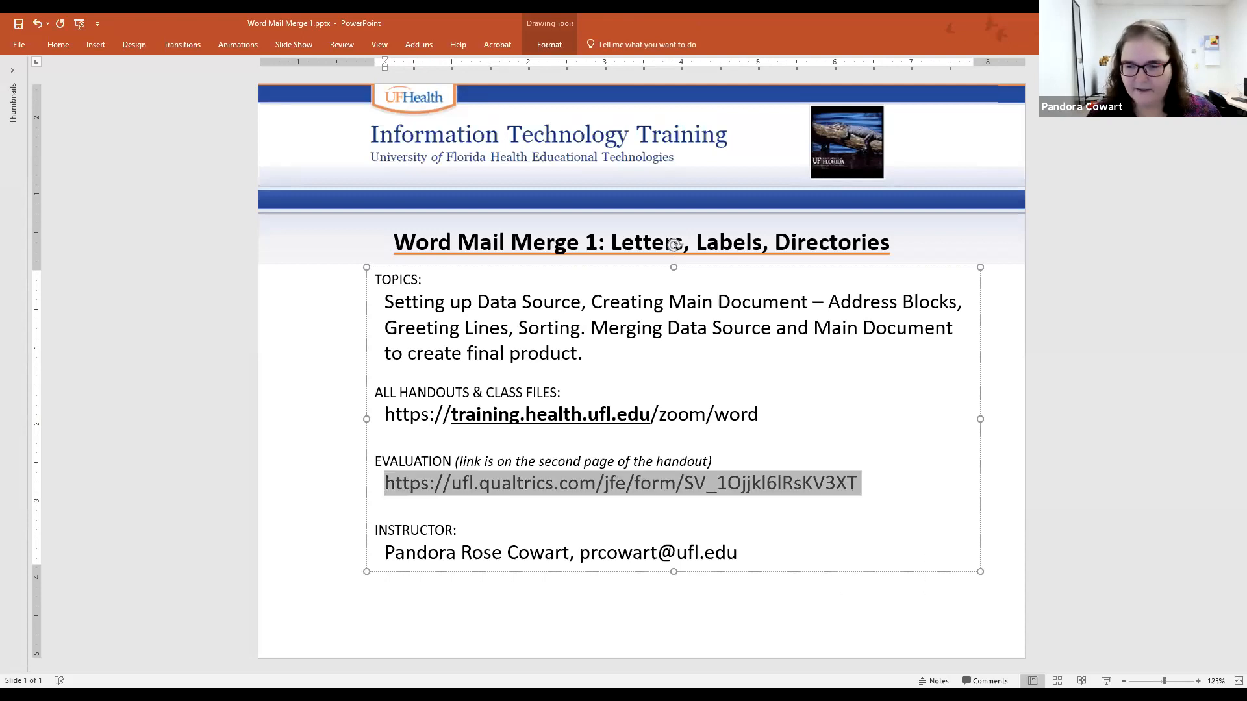